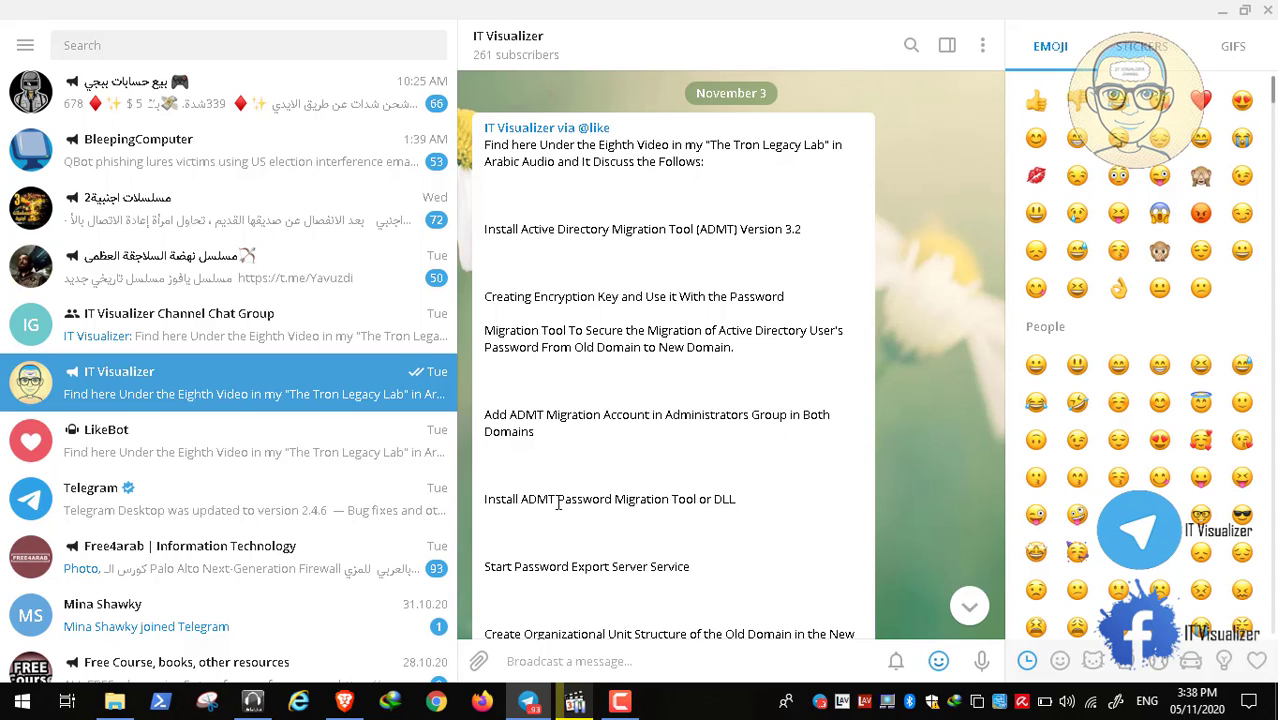
Scroll through the IT Visualizer channel post listing the Active Directory migration steps.
{"action": "scroll", "coordinate": [558, 503], "scroll_direction": "down", "scroll_amount": 2}
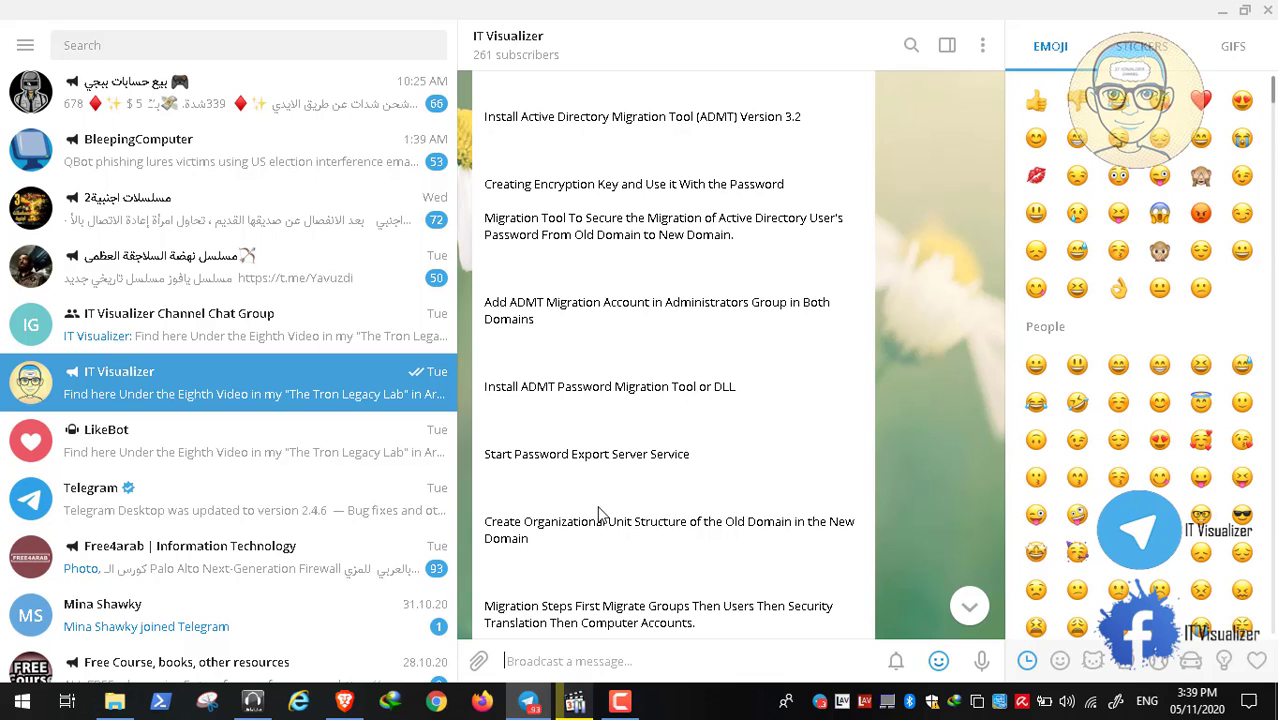
{"action": "scroll", "coordinate": [600, 514], "scroll_direction": "down", "scroll_amount": 2}
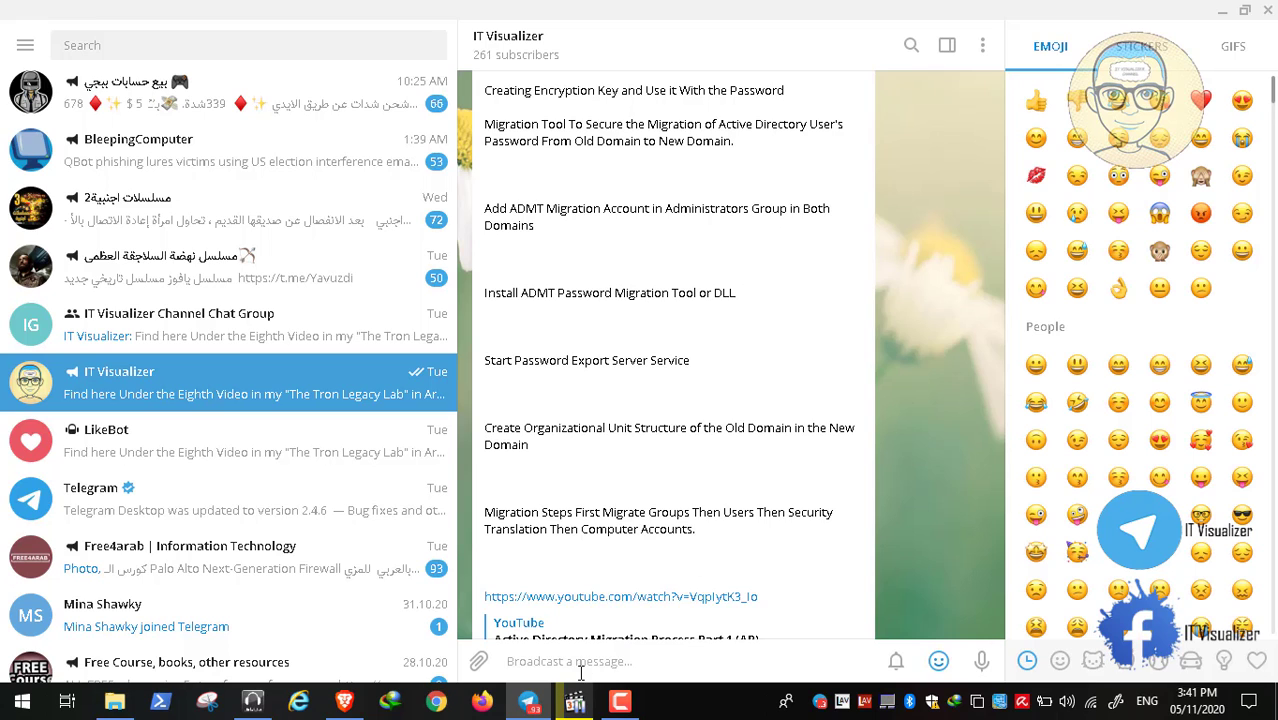
Bring the paused lab recording forward, show it full screen and resume playback.
{"action": "left_click", "coordinate": [575, 705]}
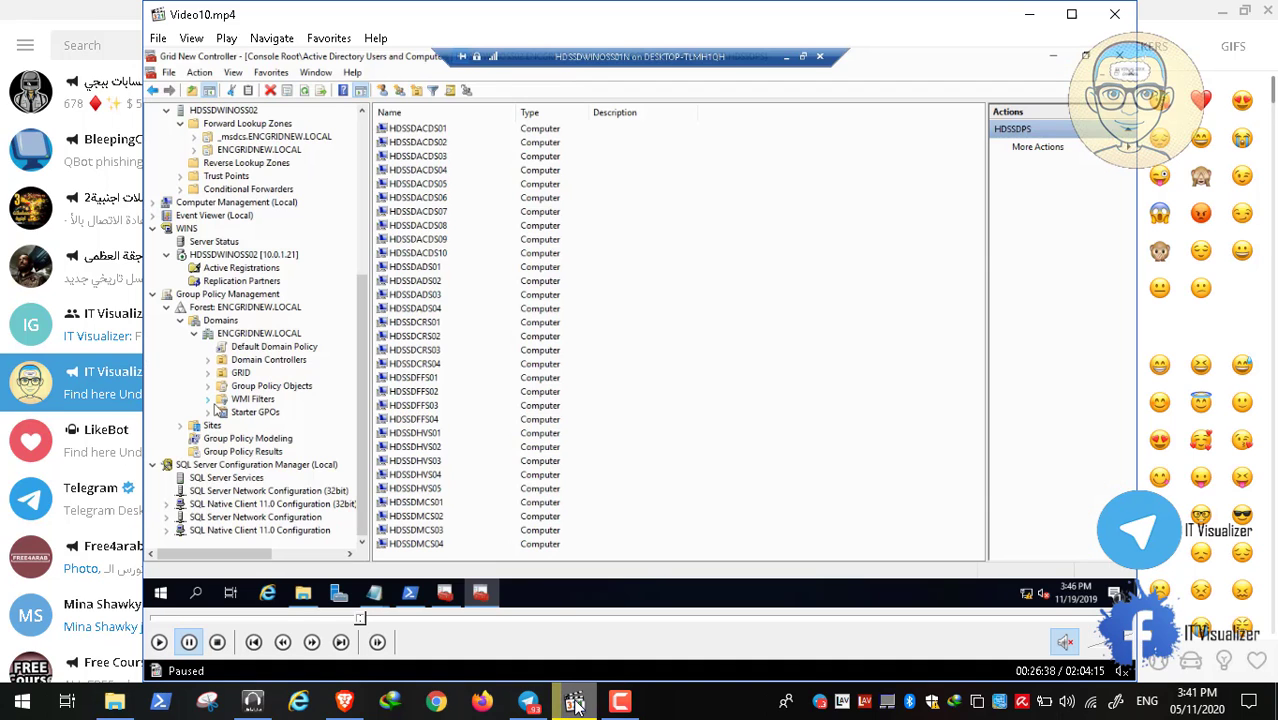
{"action": "double_click", "coordinate": [499, 477]}
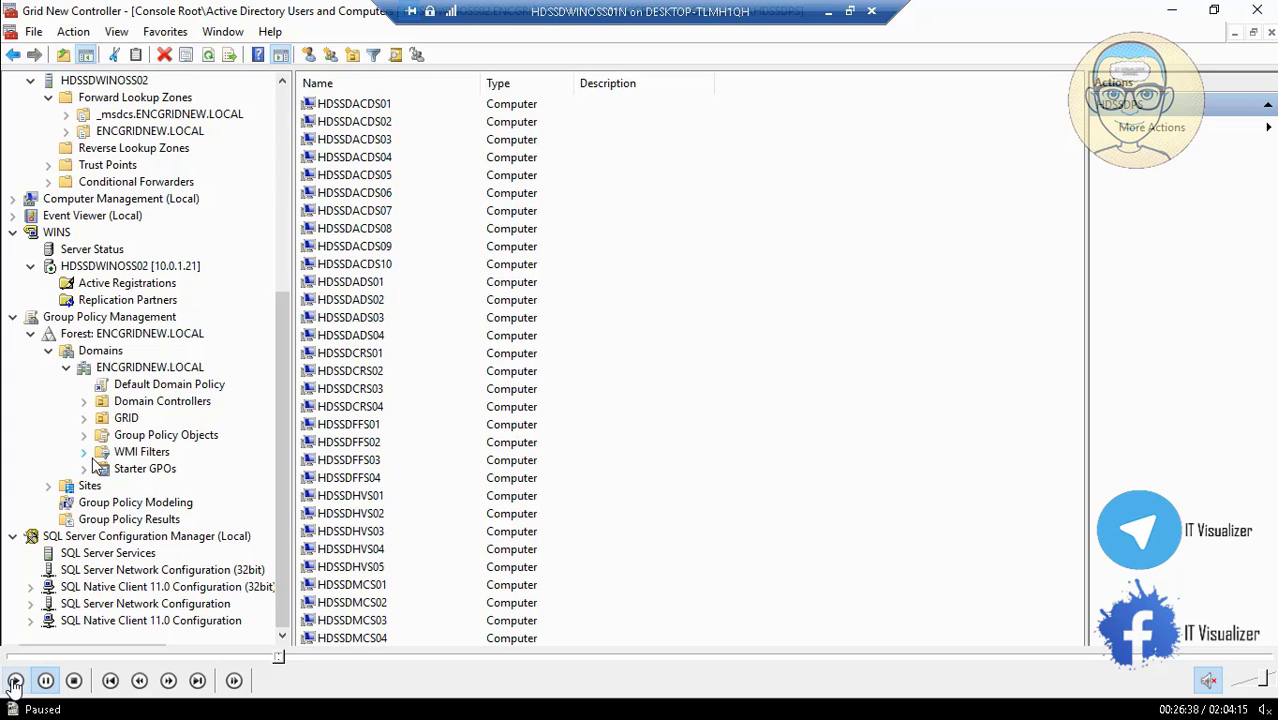
{"action": "left_click", "coordinate": [15, 680]}
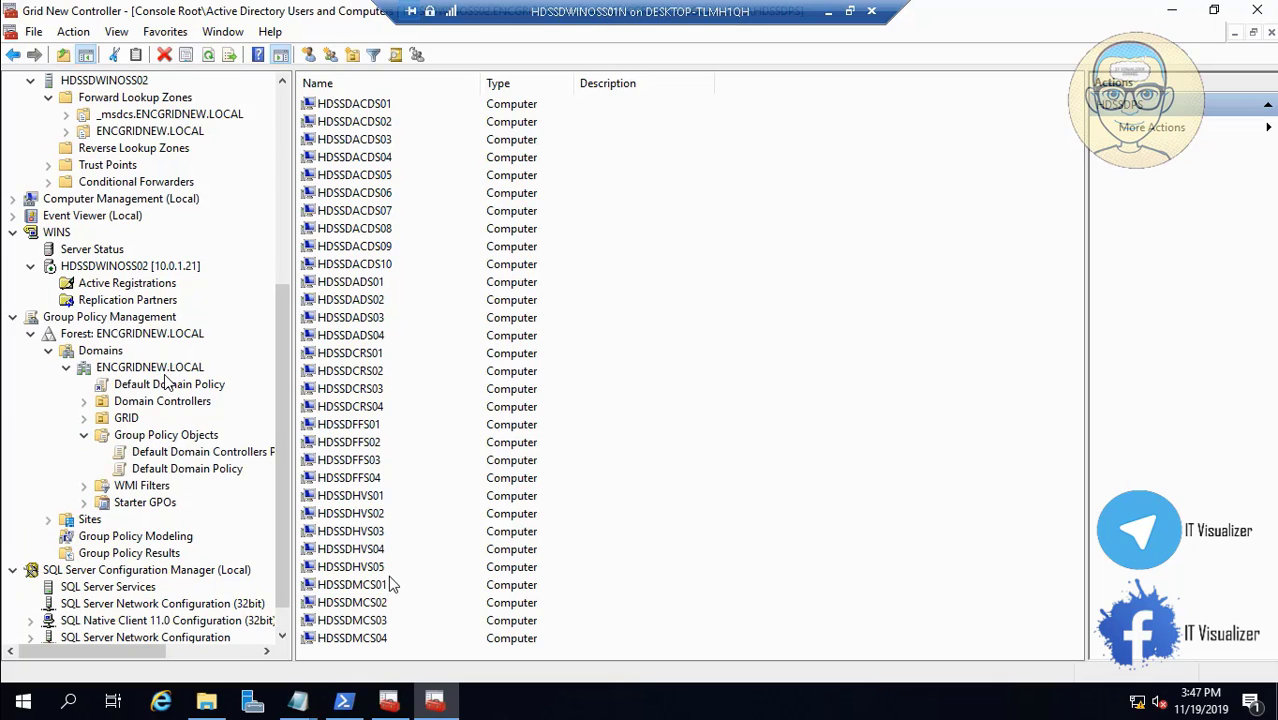
Save and close the New Text Document and All Scripts notes, then raise the Scripts folder.
{"action": "mouse_move", "coordinate": [297, 703]}
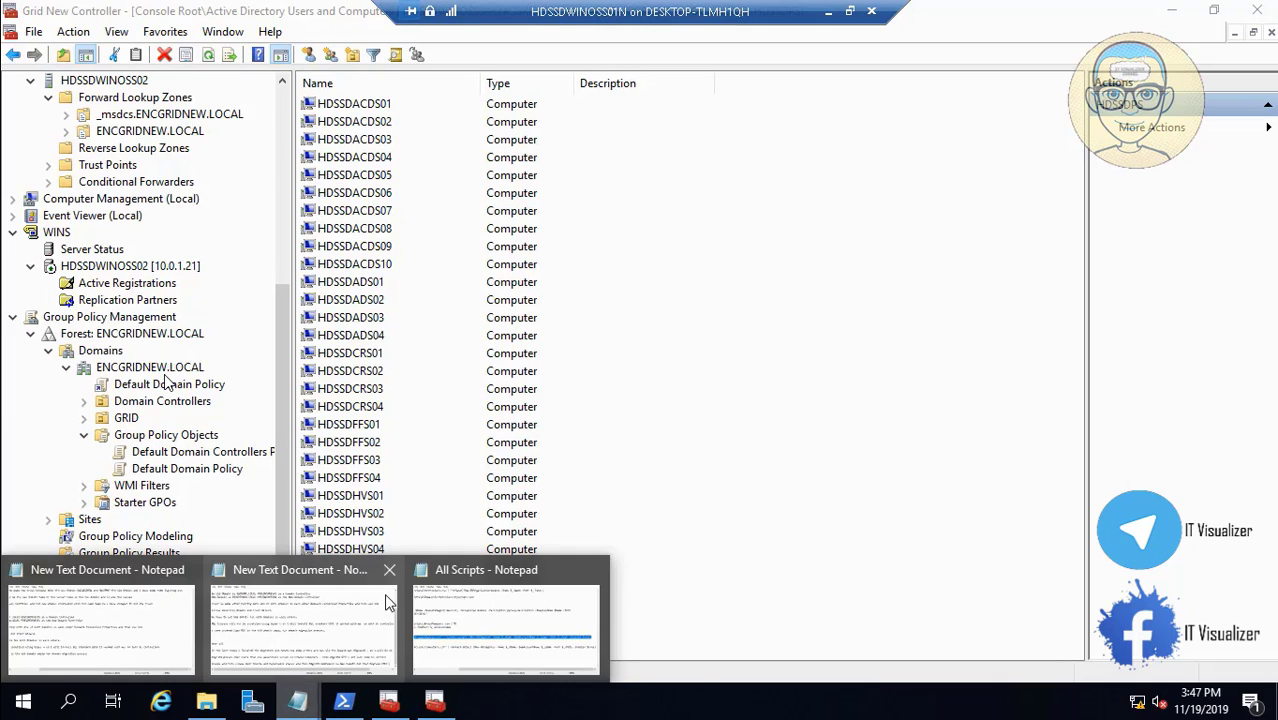
{"action": "left_click", "coordinate": [186, 571]}
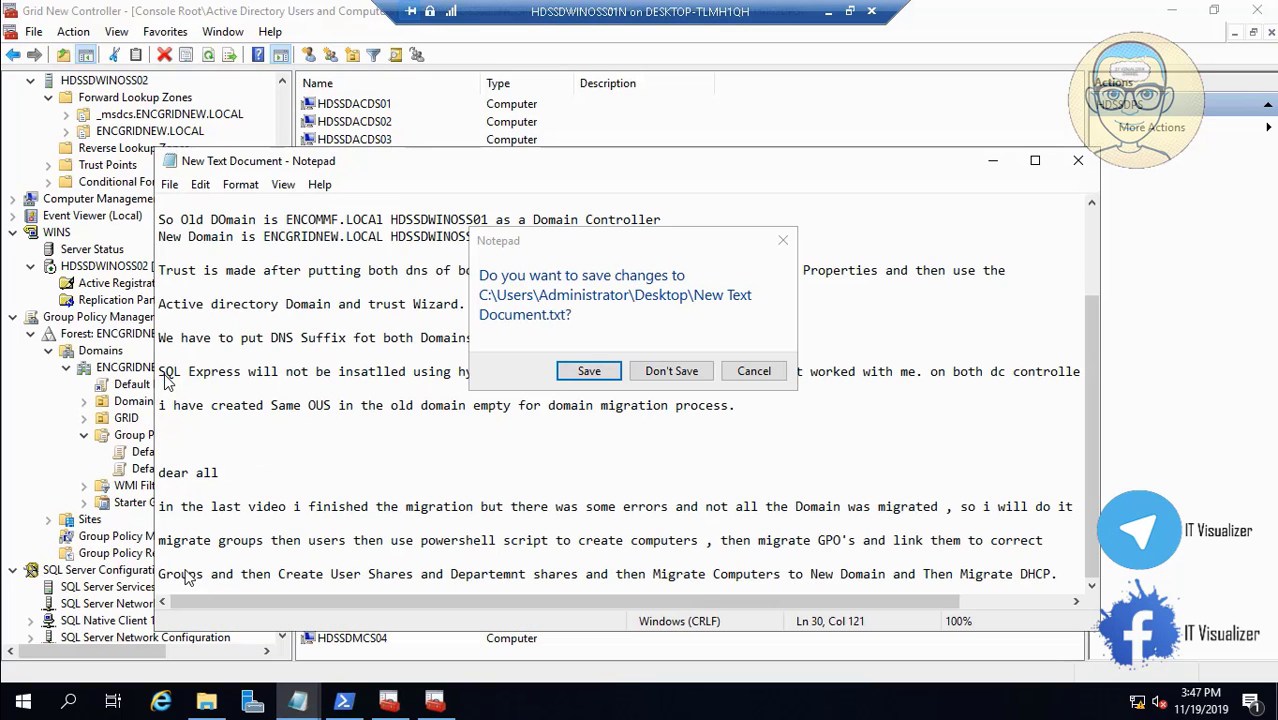
{"action": "left_click", "coordinate": [592, 378]}
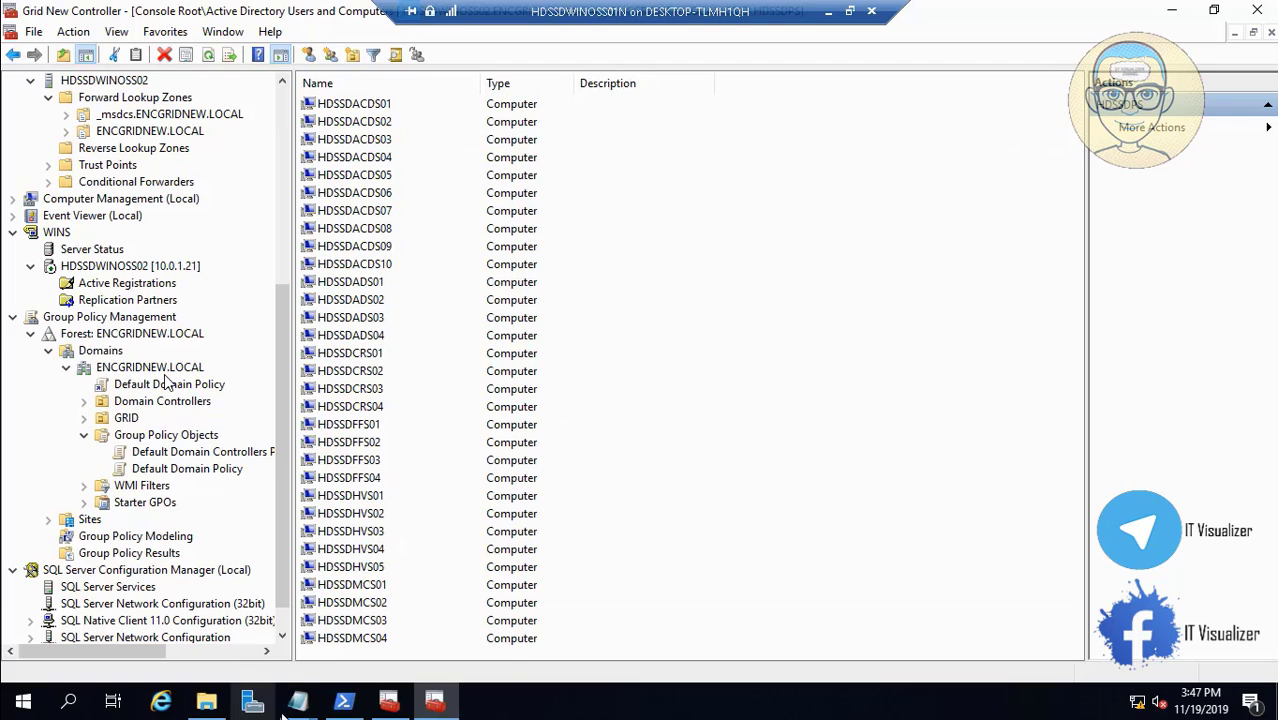
{"action": "mouse_move", "coordinate": [298, 702]}
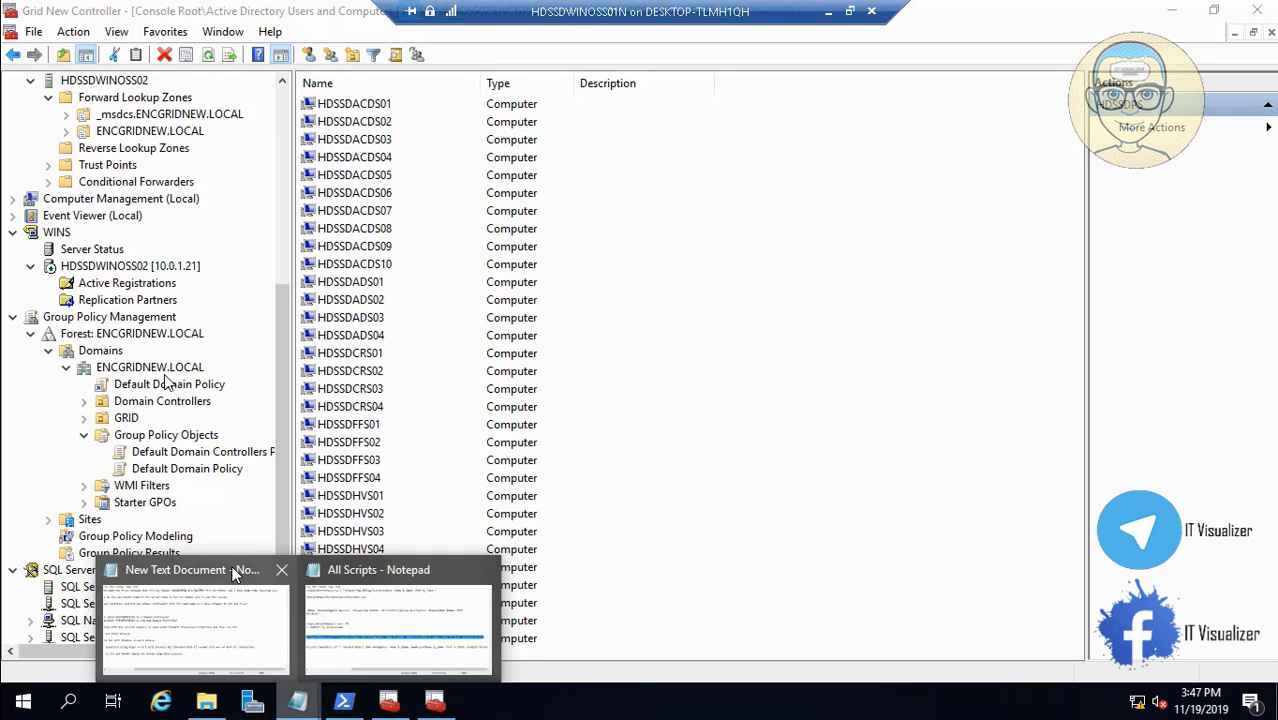
{"action": "left_click", "coordinate": [282, 570]}
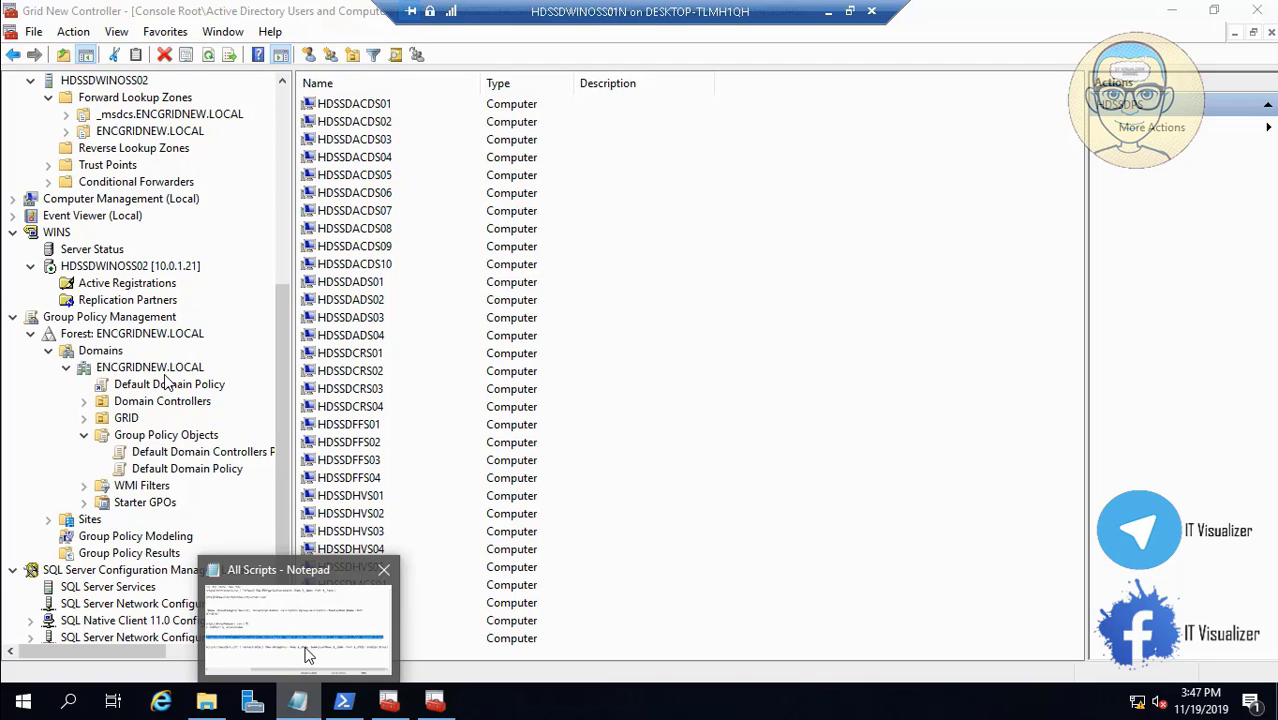
{"action": "left_click", "coordinate": [384, 571]}
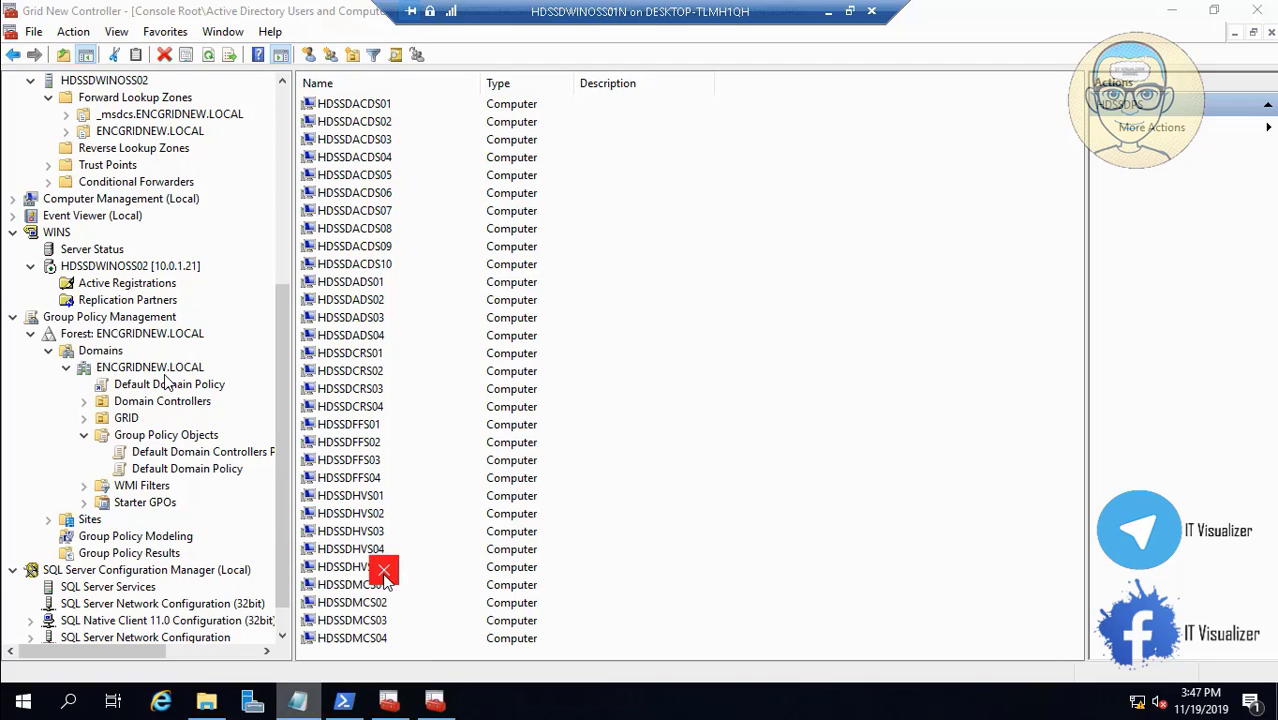
{"action": "left_click", "coordinate": [206, 700]}
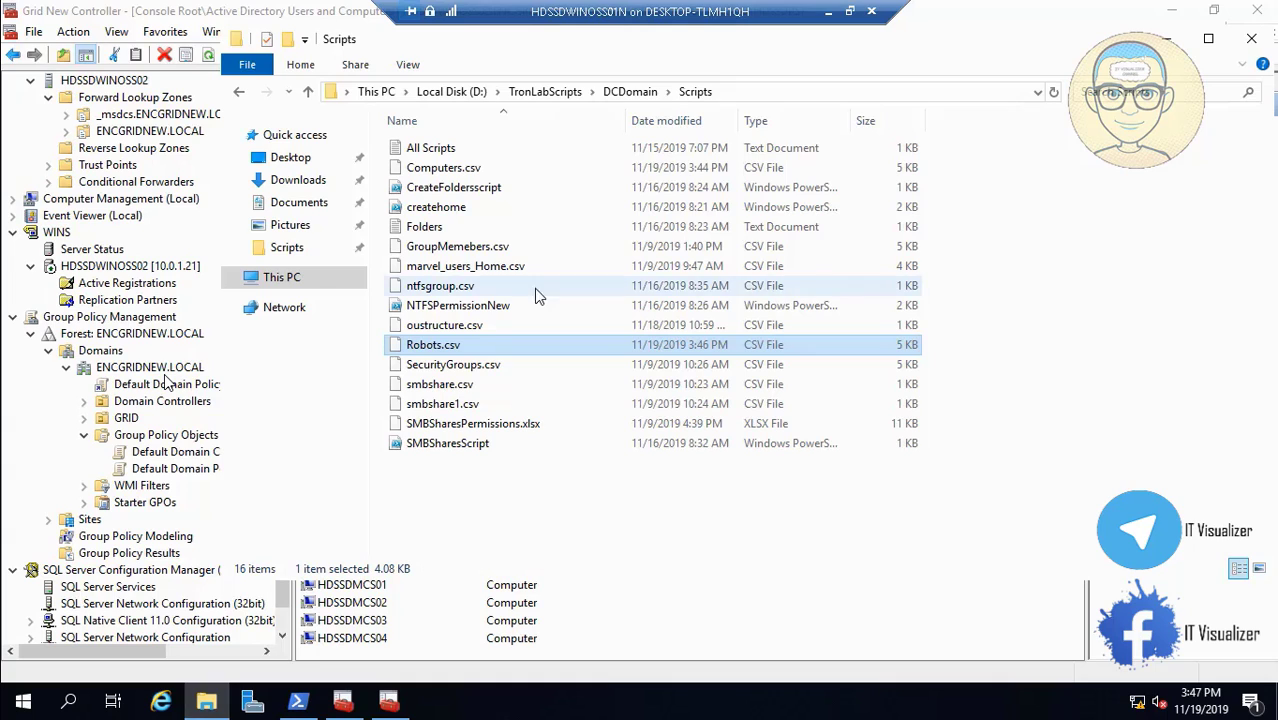
Open TronLabScripts\Tron Domain GP and put the Advance Users Group Policy name into edit mode.
{"action": "left_click", "coordinate": [544, 91]}
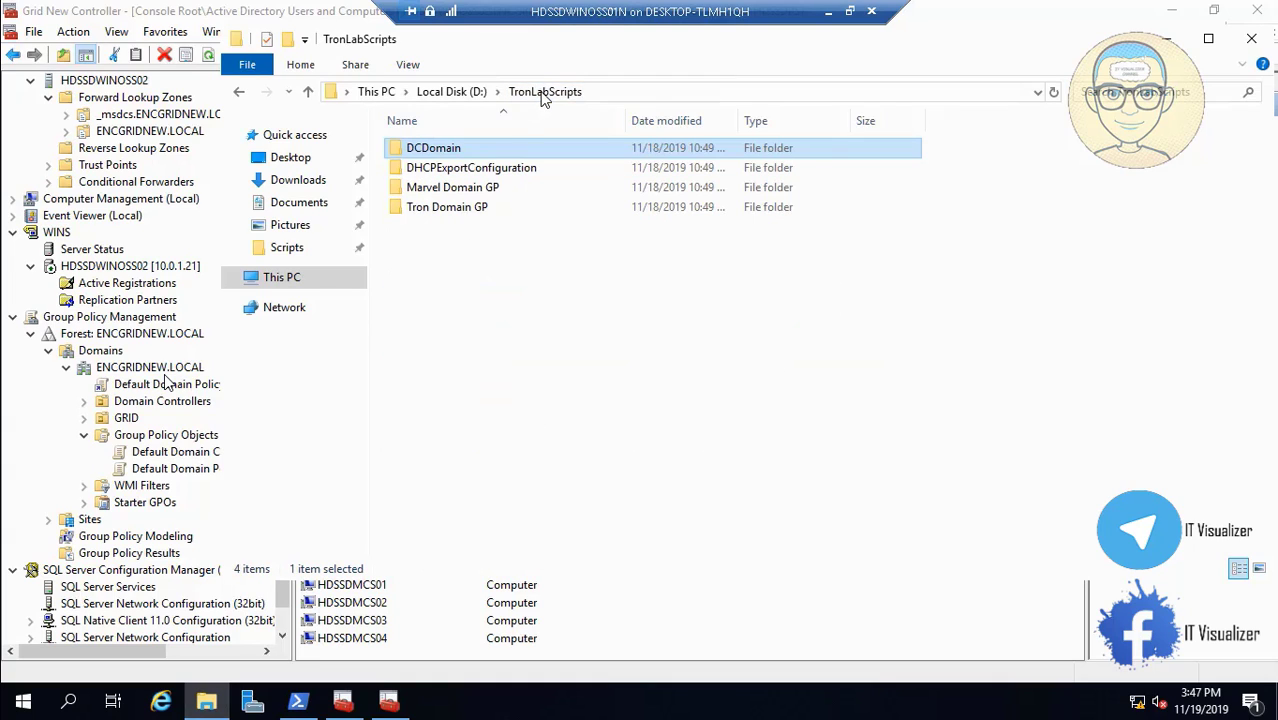
{"action": "left_click", "coordinate": [466, 208]}
{"action": "double_click", "coordinate": [466, 208]}
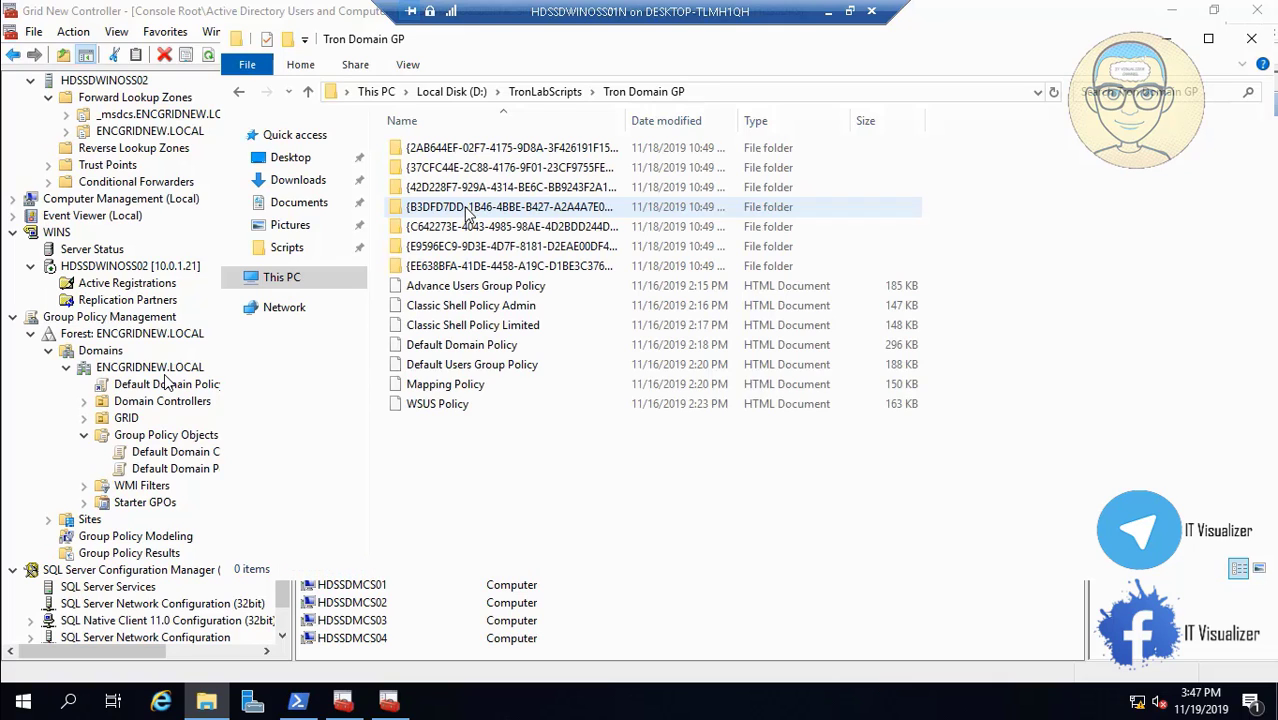
{"action": "right_click", "coordinate": [478, 290]}
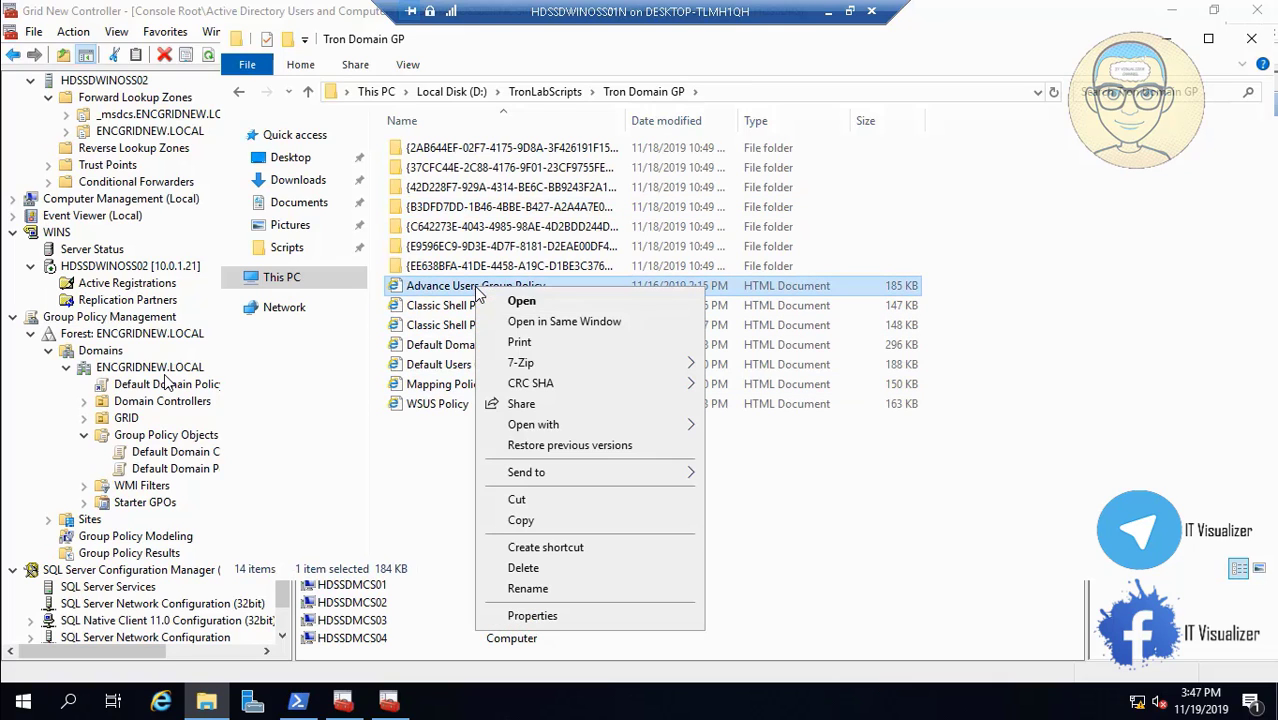
{"action": "left_click", "coordinate": [528, 589]}
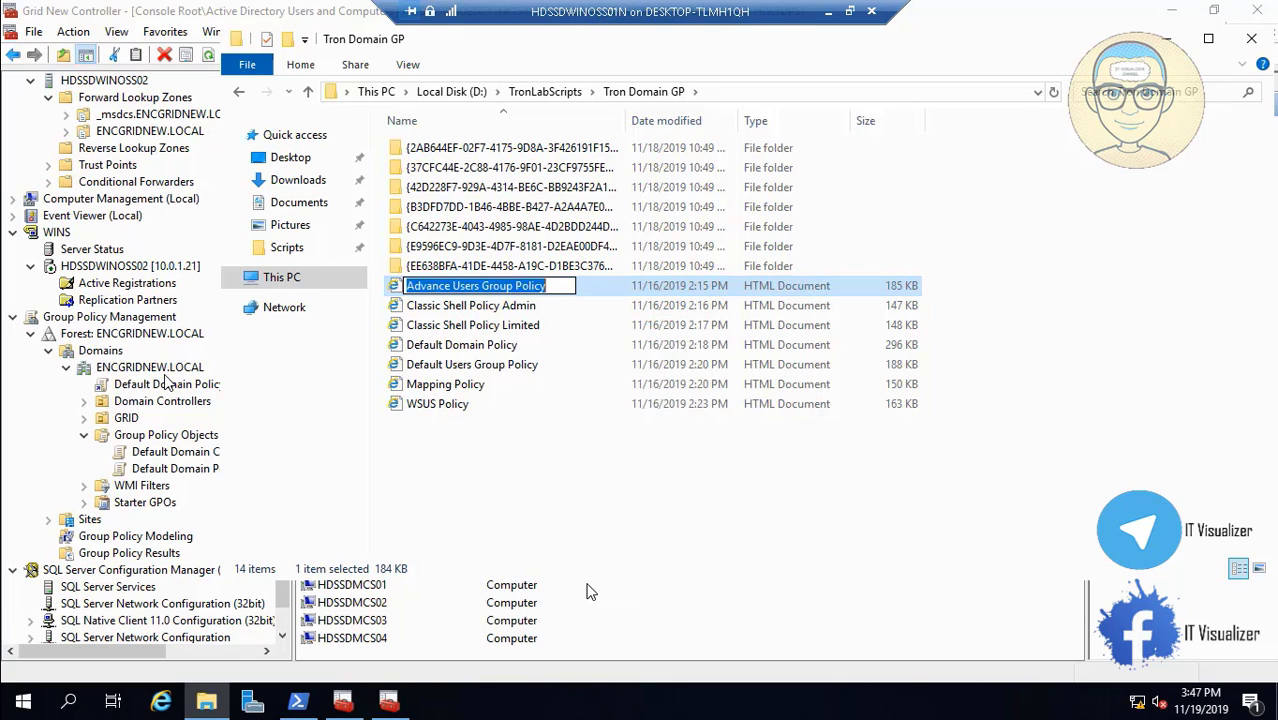
{"action": "left_click", "coordinate": [1166, 45]}
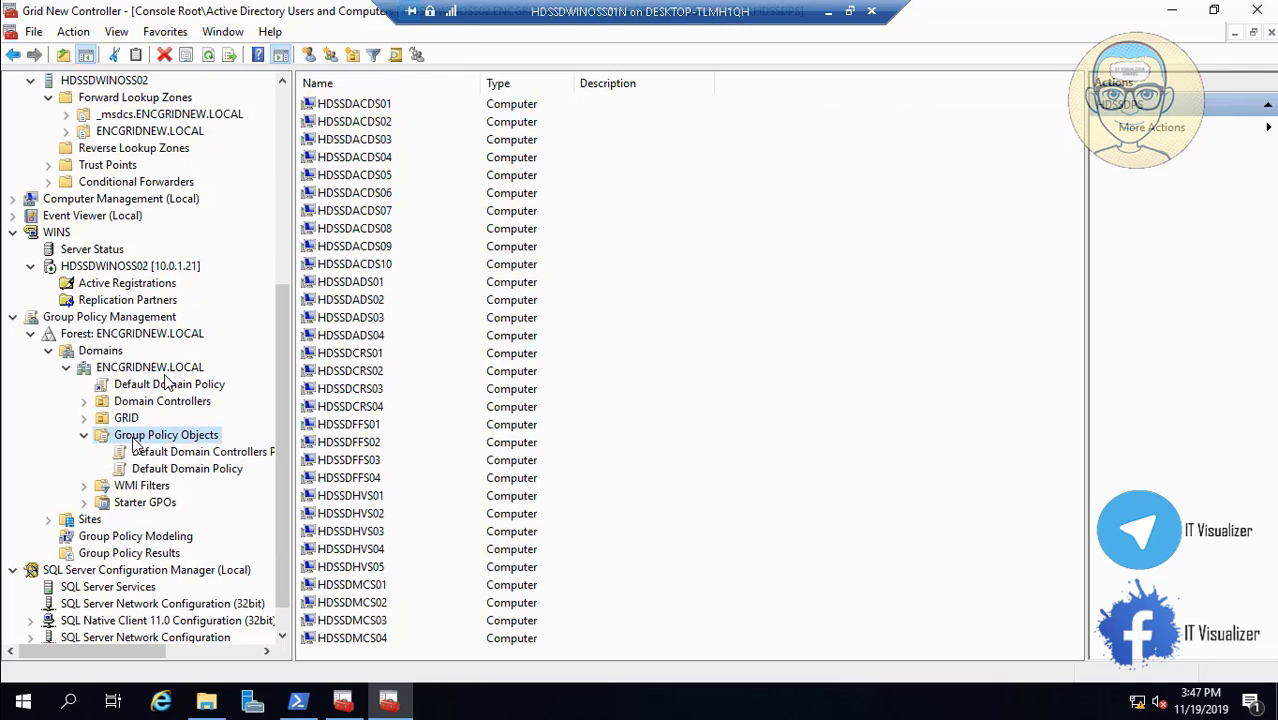
Create a new GPO named 'Advanced Users Group Policy' under Group Policy Objects.
{"action": "right_click", "coordinate": [134, 443]}
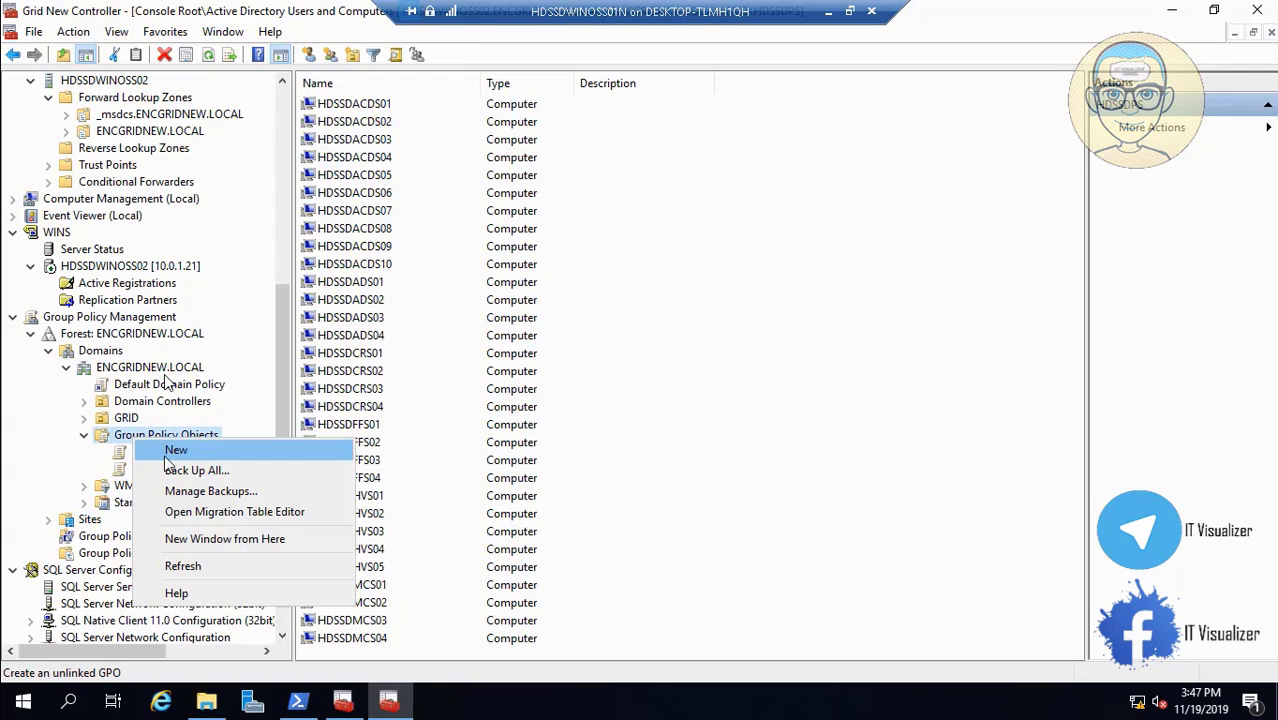
{"action": "left_click", "coordinate": [176, 457]}
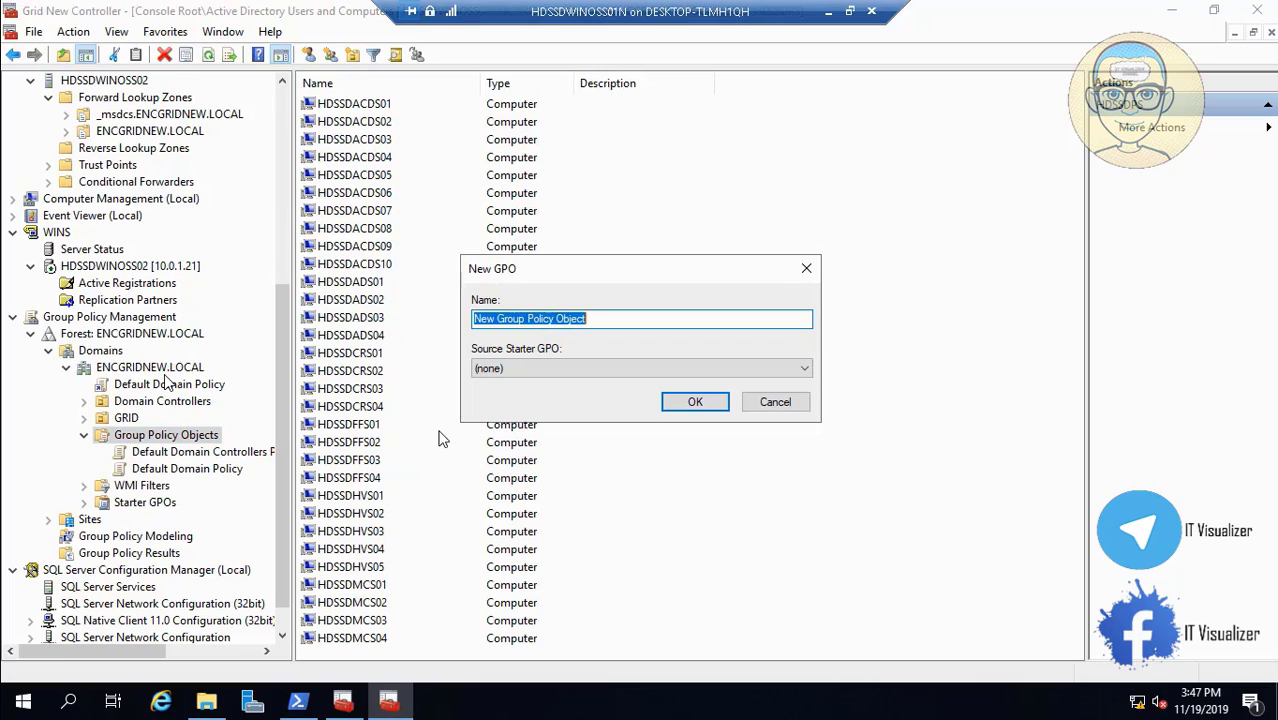
{"action": "type", "text": "Advanced Users Group Policy"}
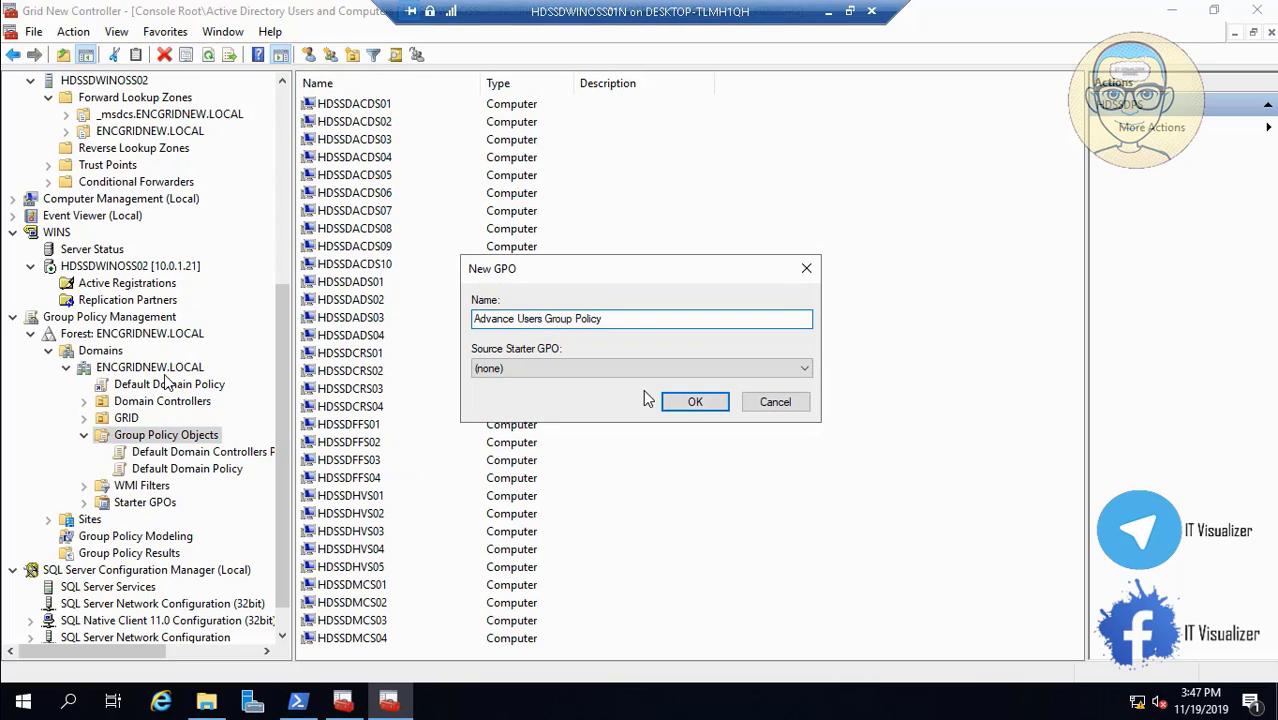
{"action": "left_click", "coordinate": [690, 401]}
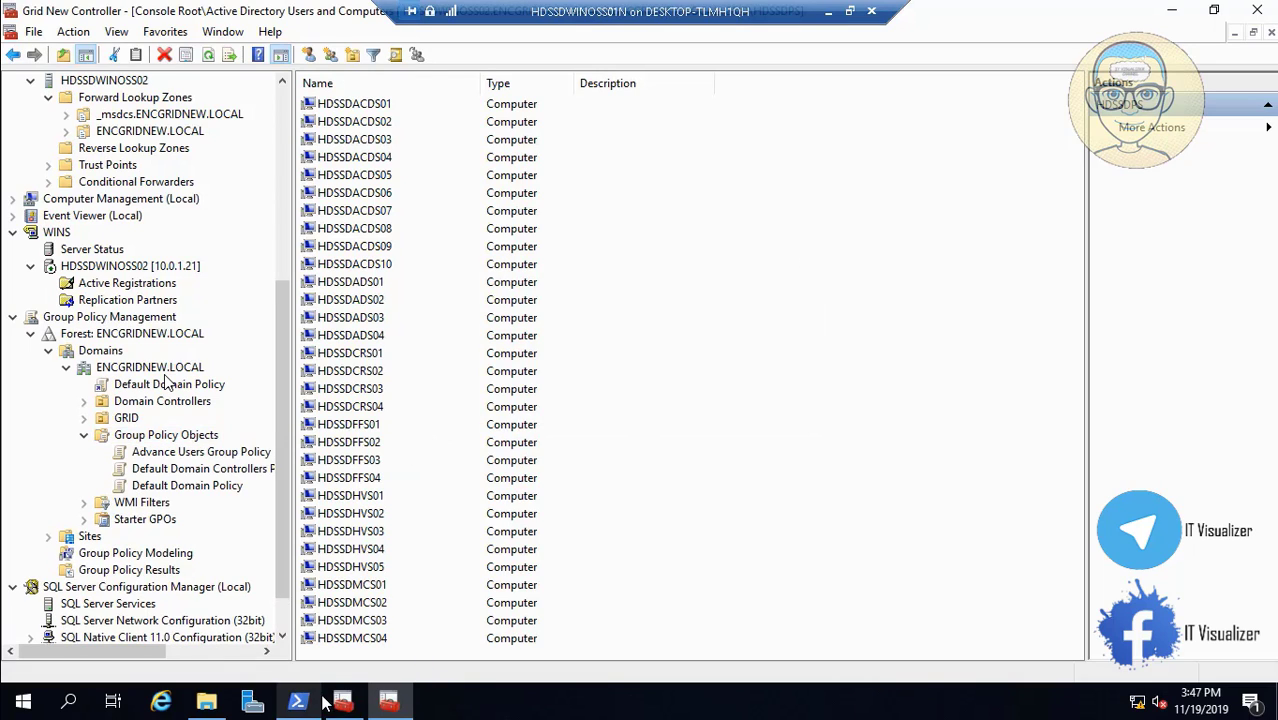
Take the Classic Shell Policy Admin name from the backup folder and create that GPO.
{"action": "left_click", "coordinate": [206, 703]}
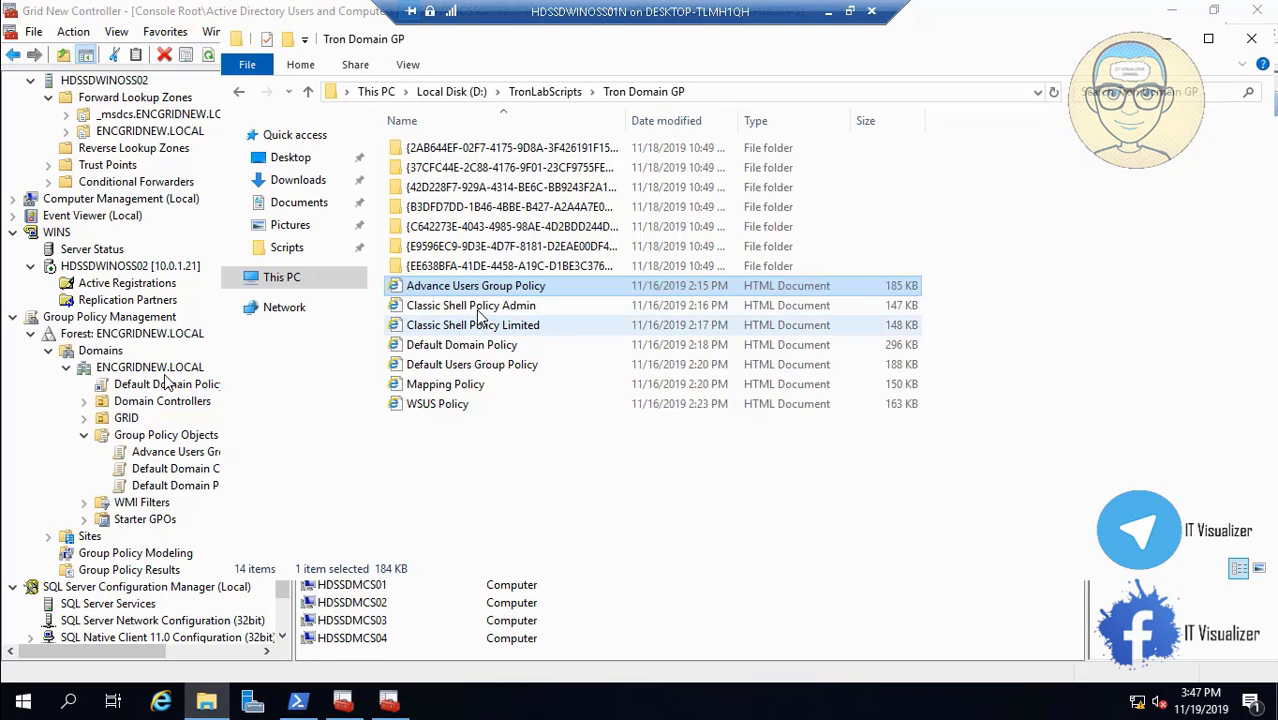
{"action": "left_click", "coordinate": [476, 305]}
{"action": "right_click", "coordinate": [476, 306]}
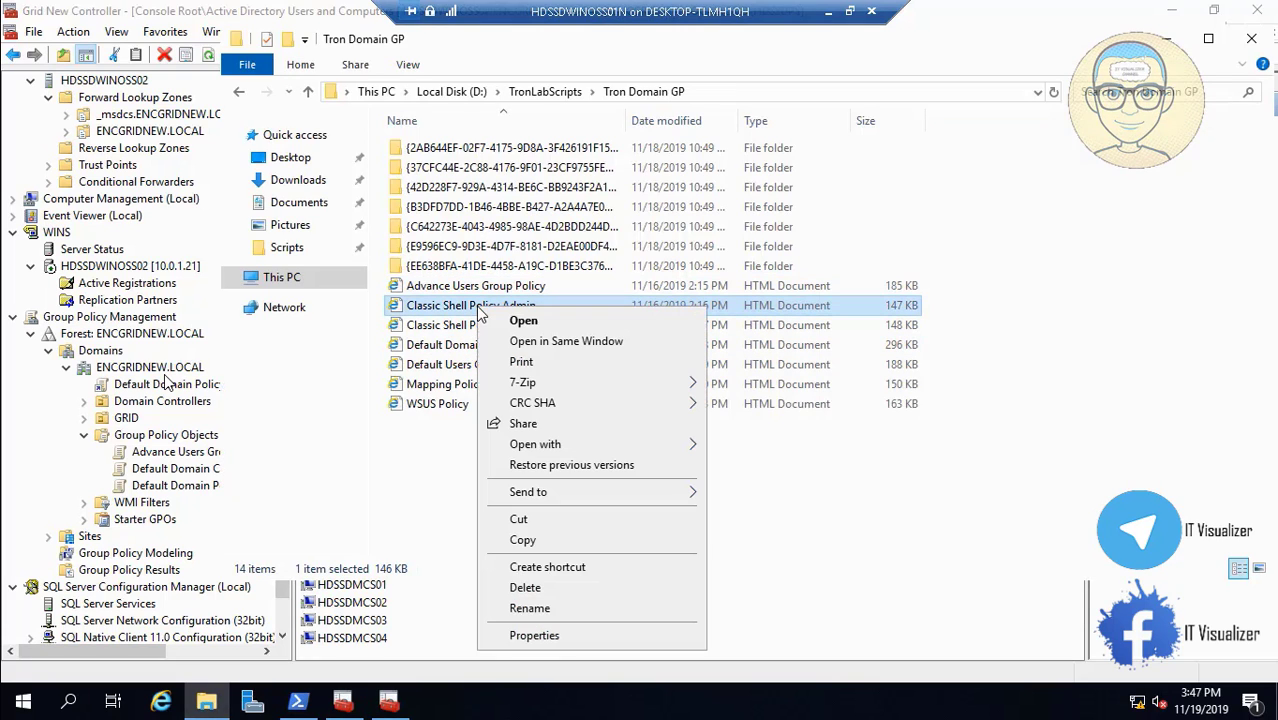
{"action": "left_click", "coordinate": [571, 612]}
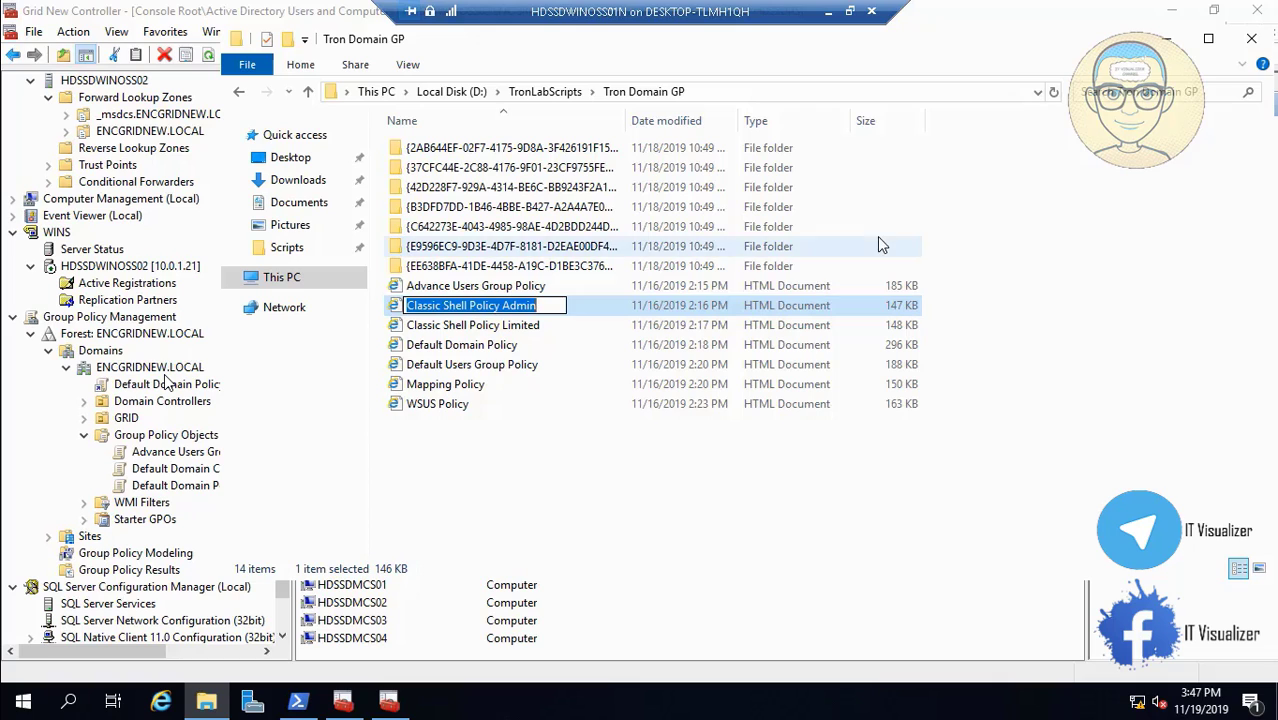
{"action": "left_click", "coordinate": [1165, 38]}
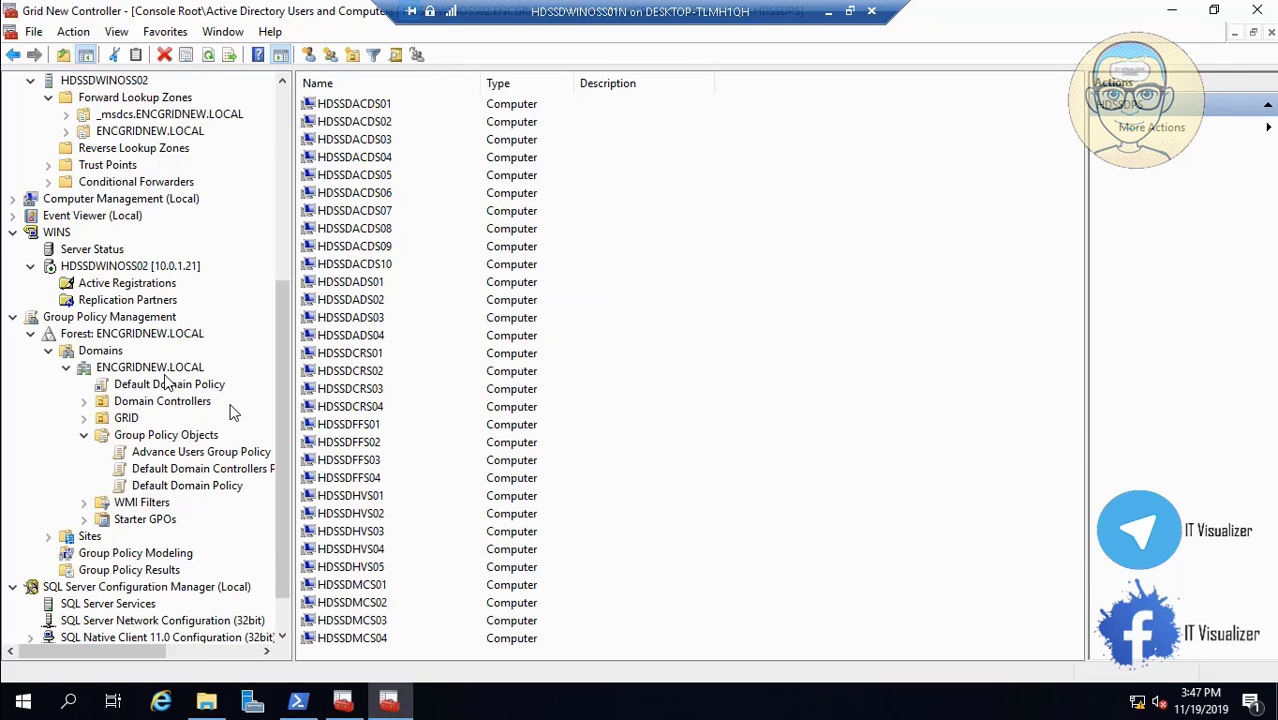
{"action": "right_click", "coordinate": [199, 436]}
{"action": "left_click", "coordinate": [230, 450]}
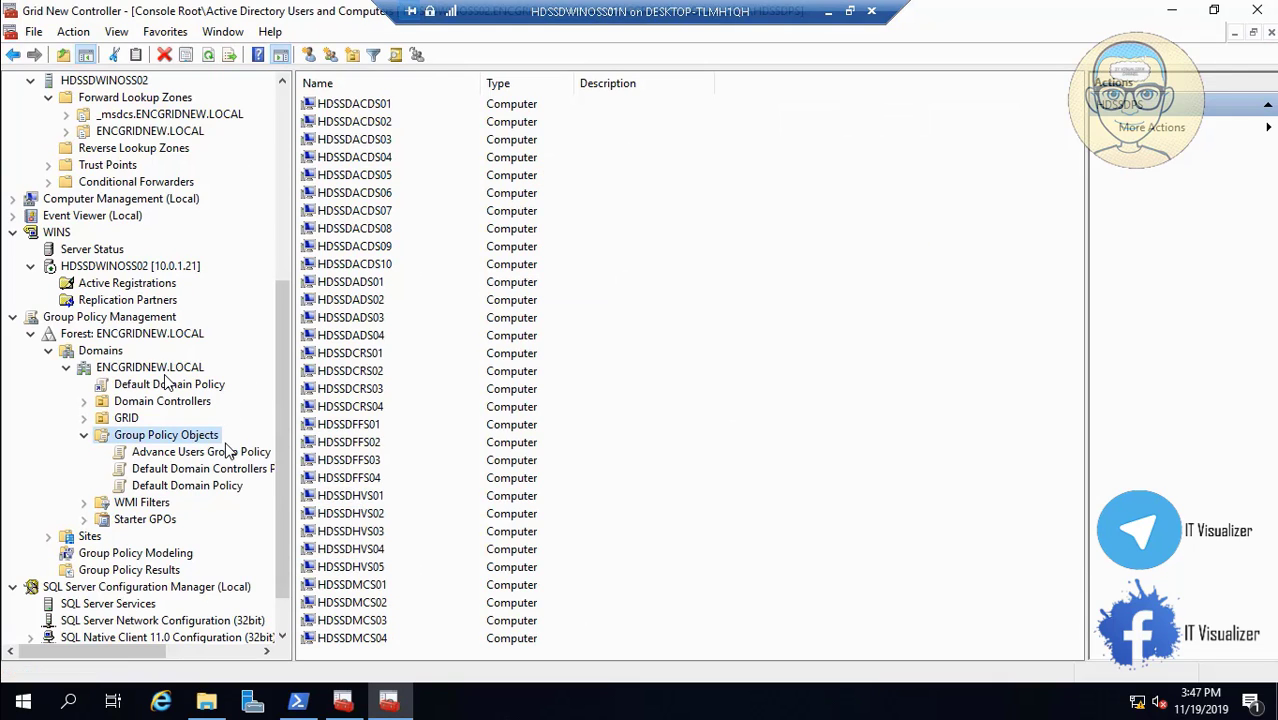
{"action": "type", "text": "Classic Shell Policy Admin"}
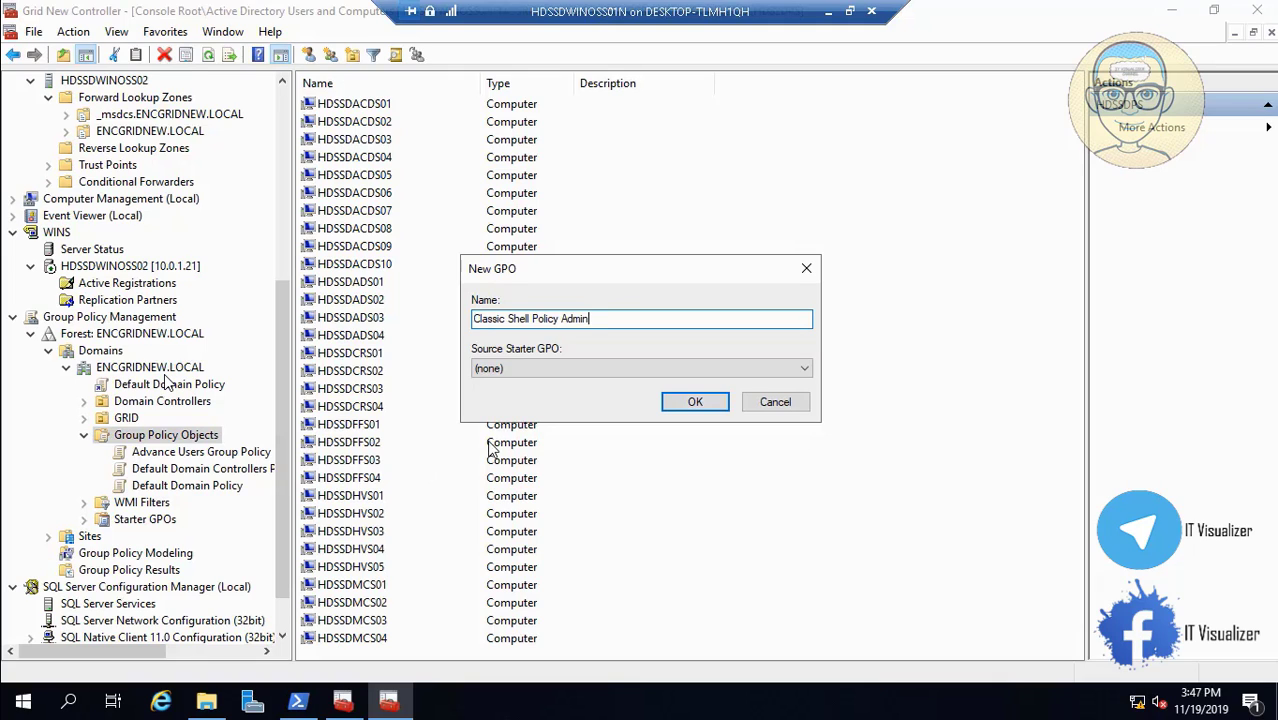
{"action": "left_click", "coordinate": [695, 402]}
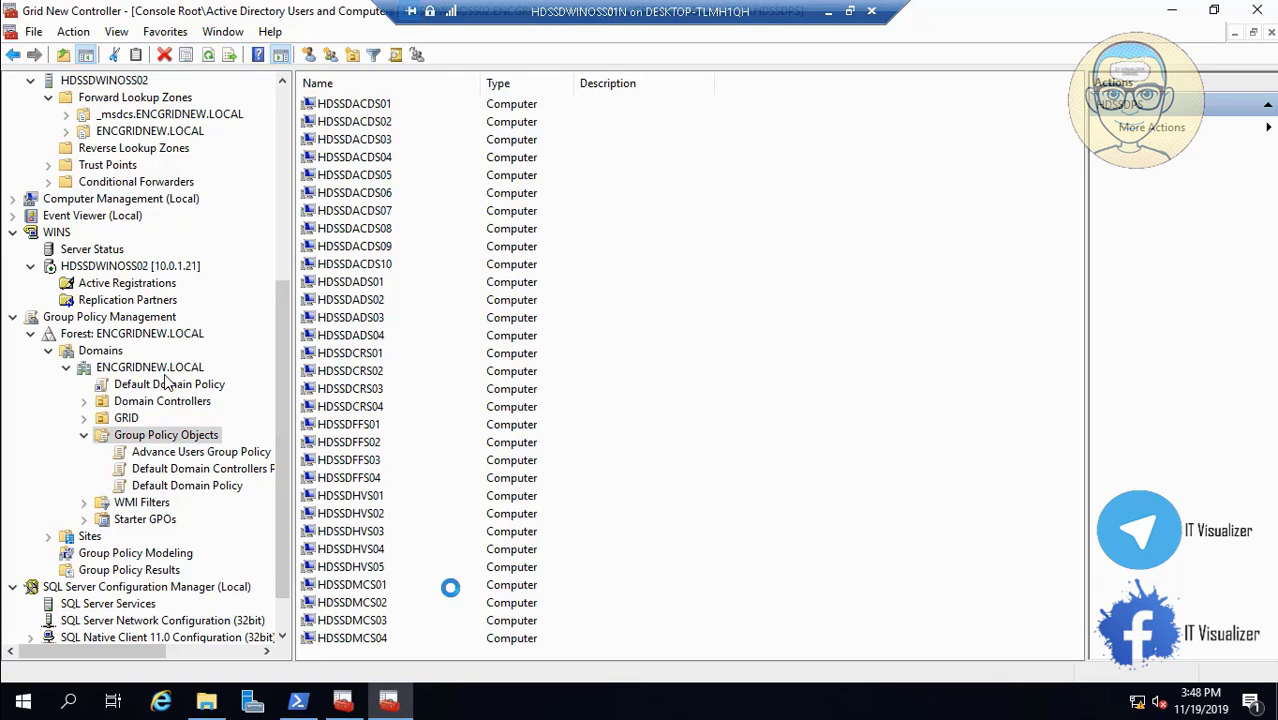
Take the Classic Shell Policy Limited name from the backup folder and create that GPO.
{"action": "left_click", "coordinate": [206, 703]}
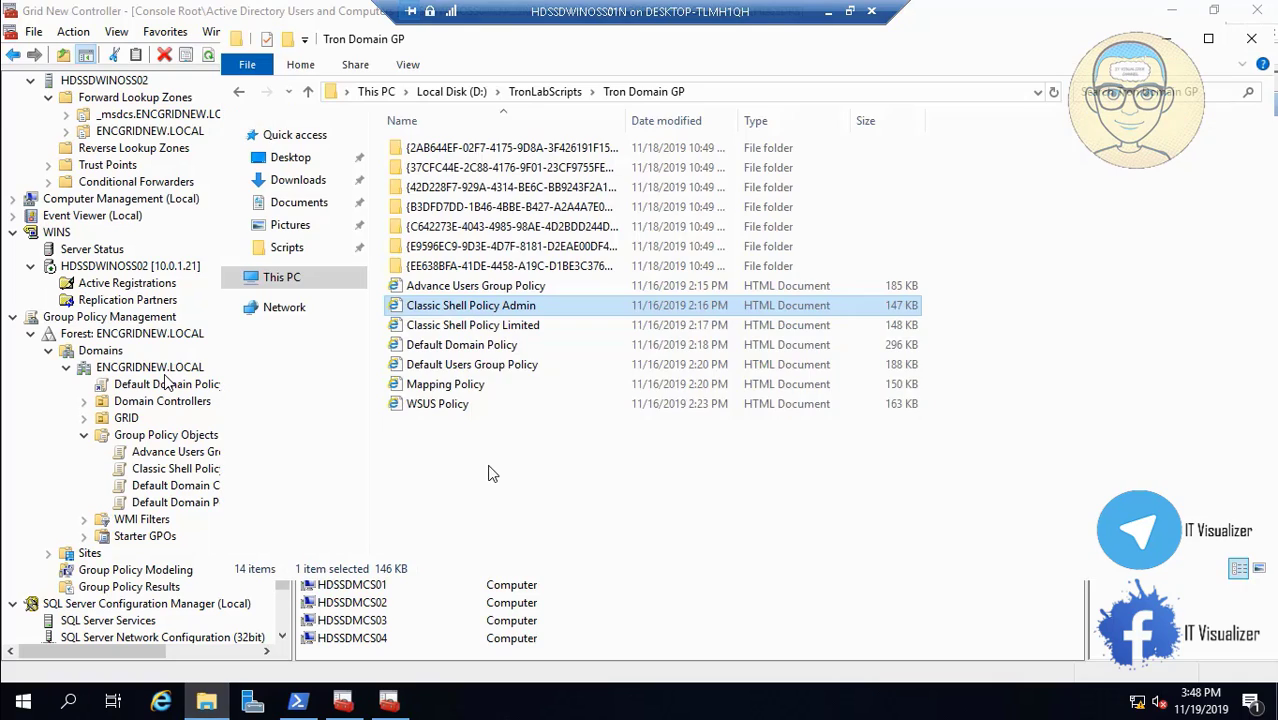
{"action": "right_click", "coordinate": [481, 328]}
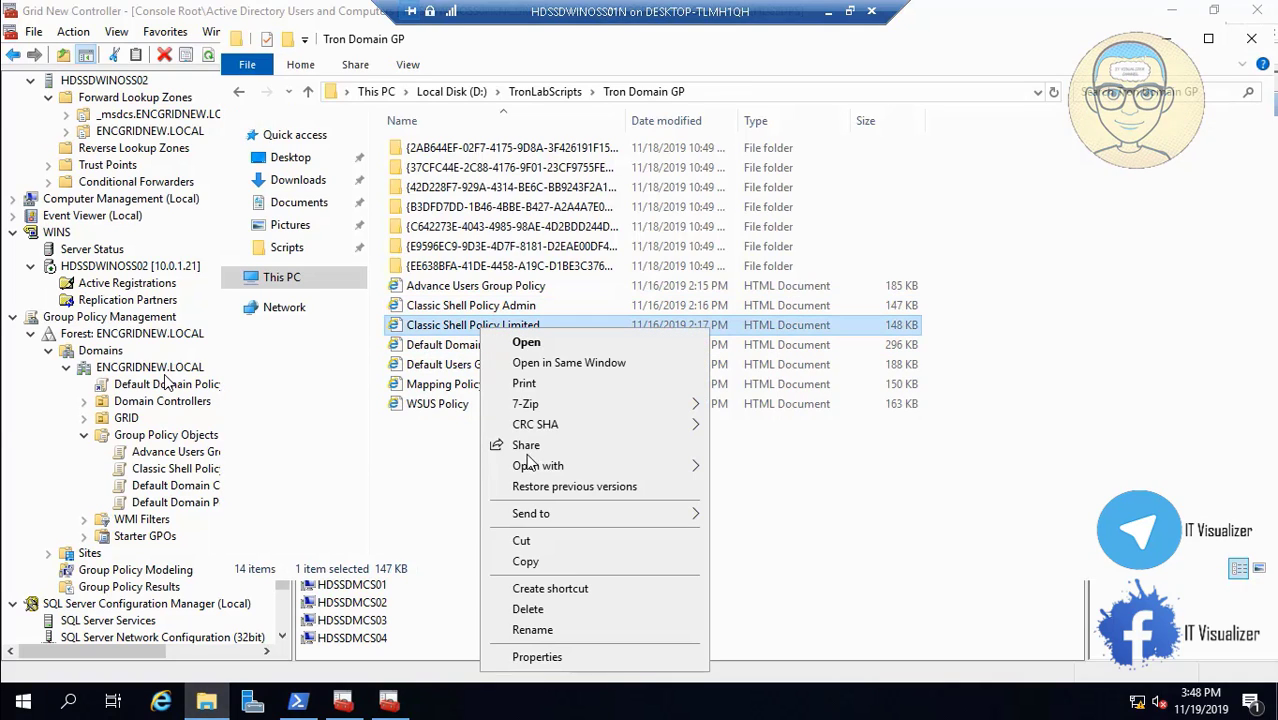
{"action": "left_click", "coordinate": [568, 631]}
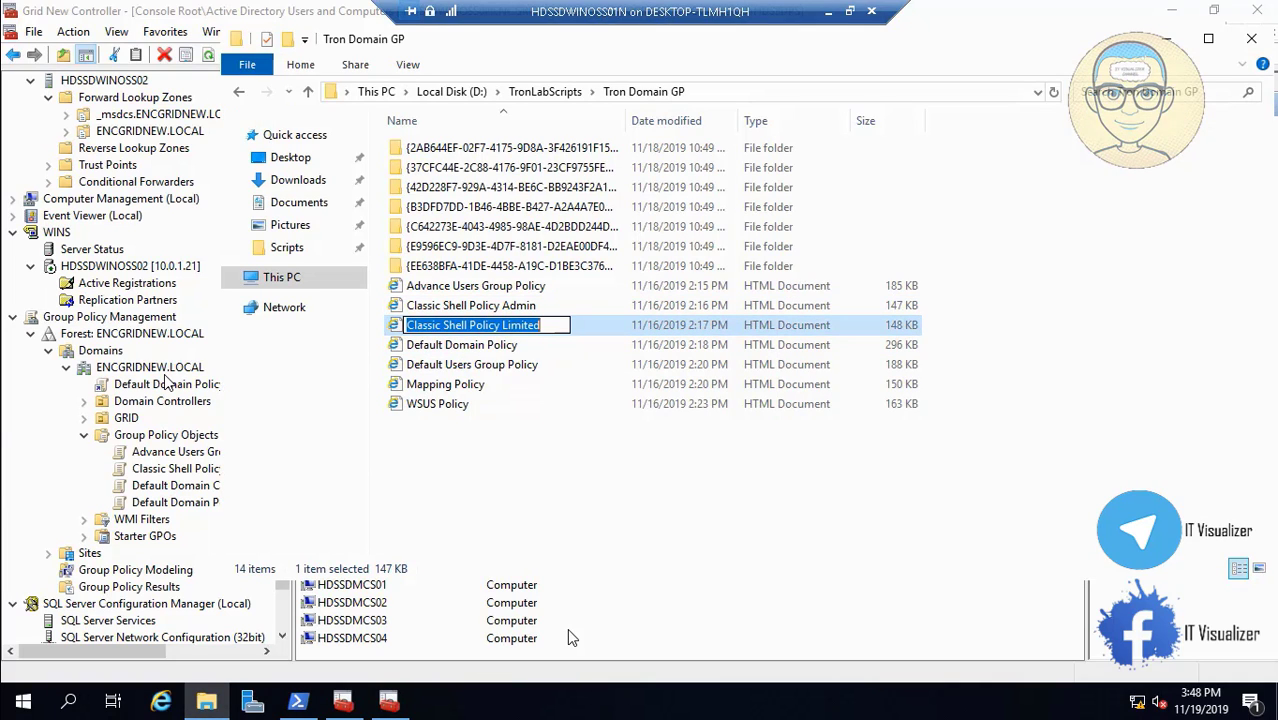
{"action": "left_click", "coordinate": [1166, 40]}
{"action": "right_click", "coordinate": [178, 441]}
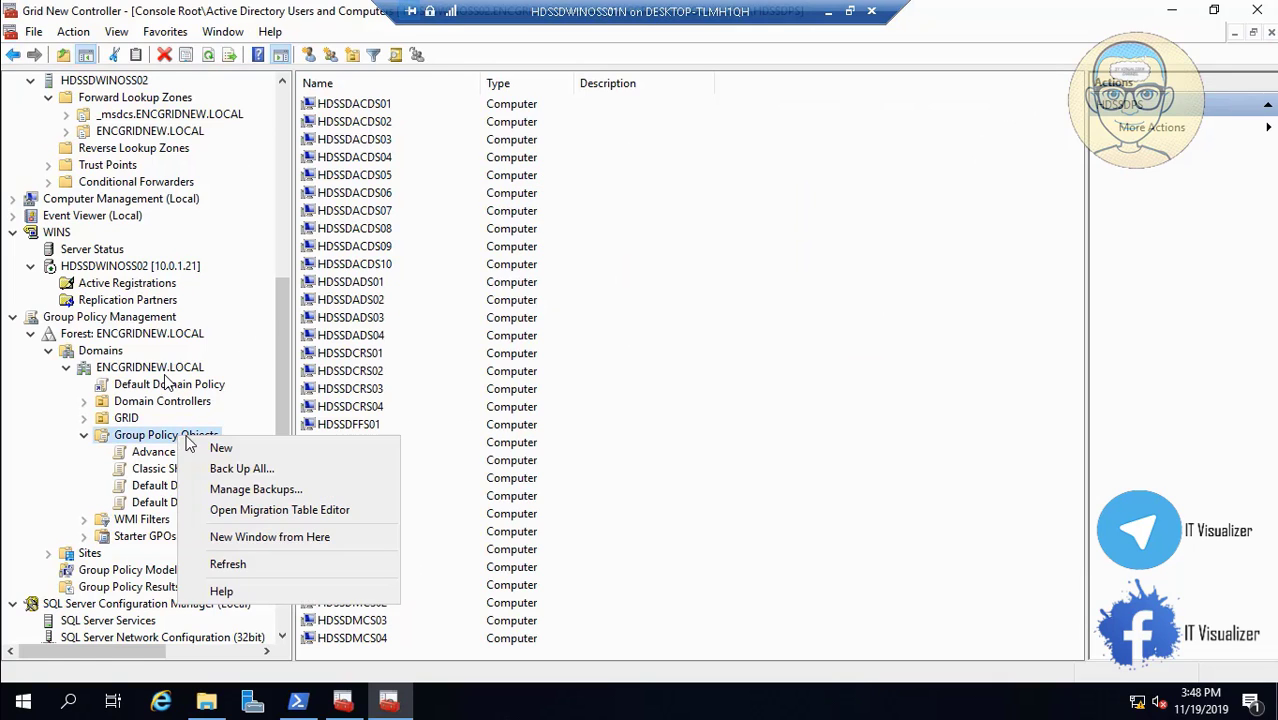
{"action": "left_click", "coordinate": [214, 448]}
{"action": "type", "text": "Classic Shell Policy Limited"}
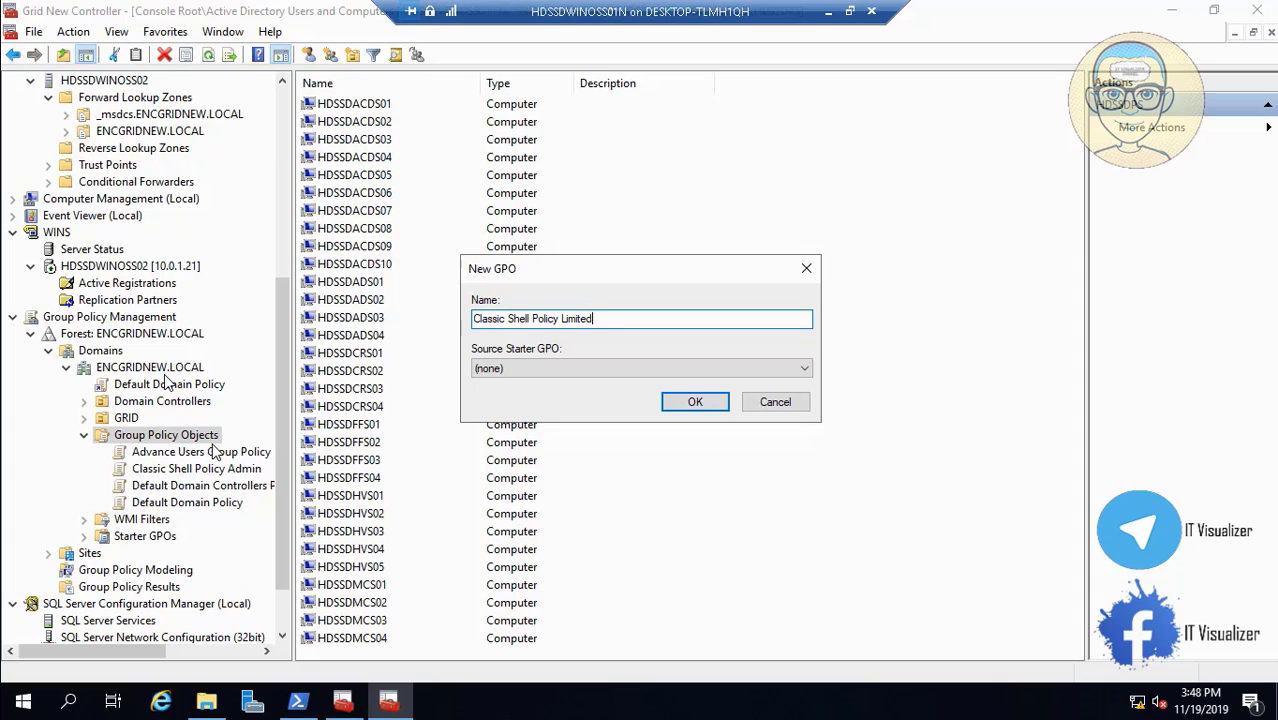
{"action": "left_click", "coordinate": [695, 403]}
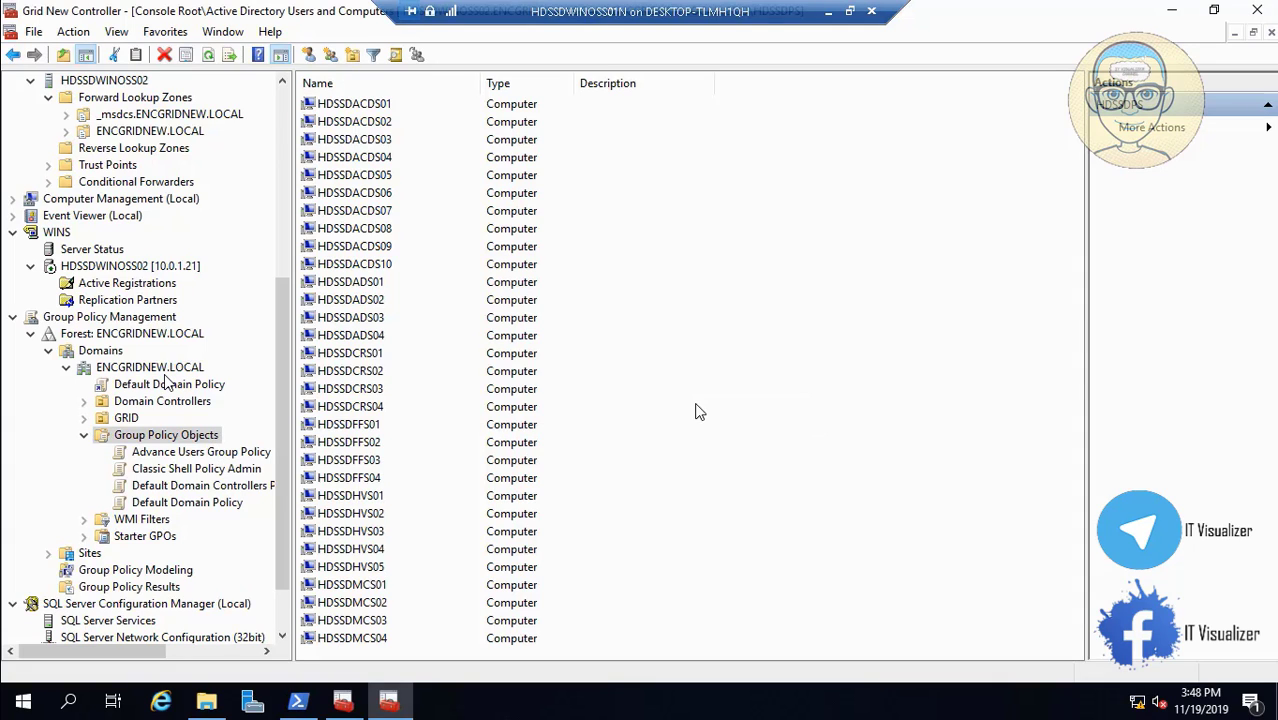
Copy the Default Users Group Policy name from the Tron Domain GP folder.
{"action": "left_click", "coordinate": [206, 703]}
{"action": "left_click", "coordinate": [474, 348]}
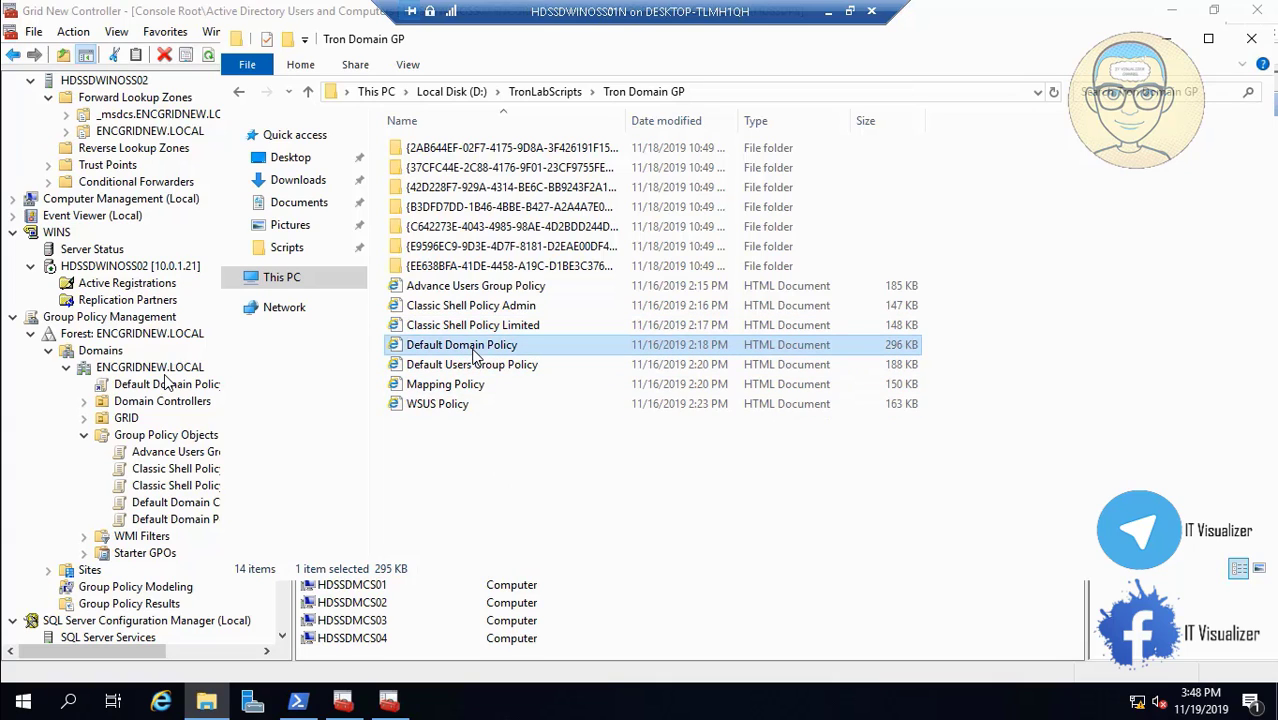
{"action": "left_click", "coordinate": [490, 365]}
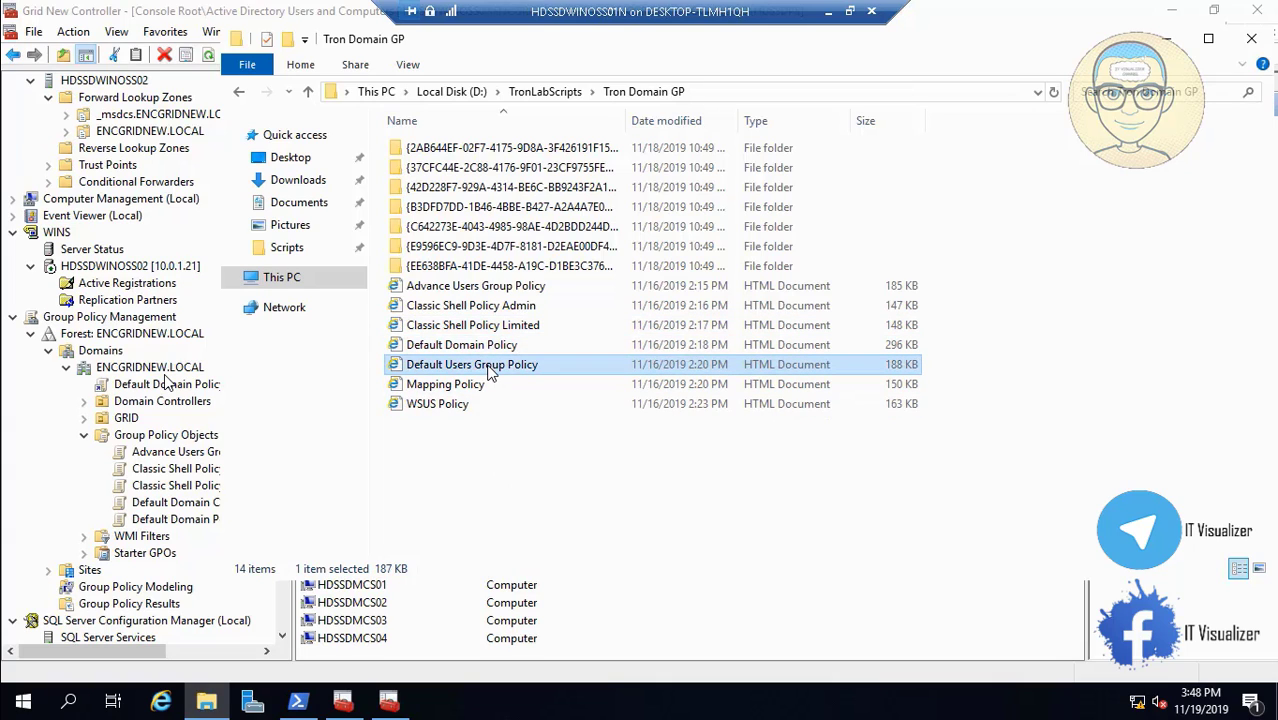
{"action": "right_click", "coordinate": [488, 366]}
{"action": "left_click", "coordinate": [550, 324]}
{"action": "key", "text": "ctrl+c"}
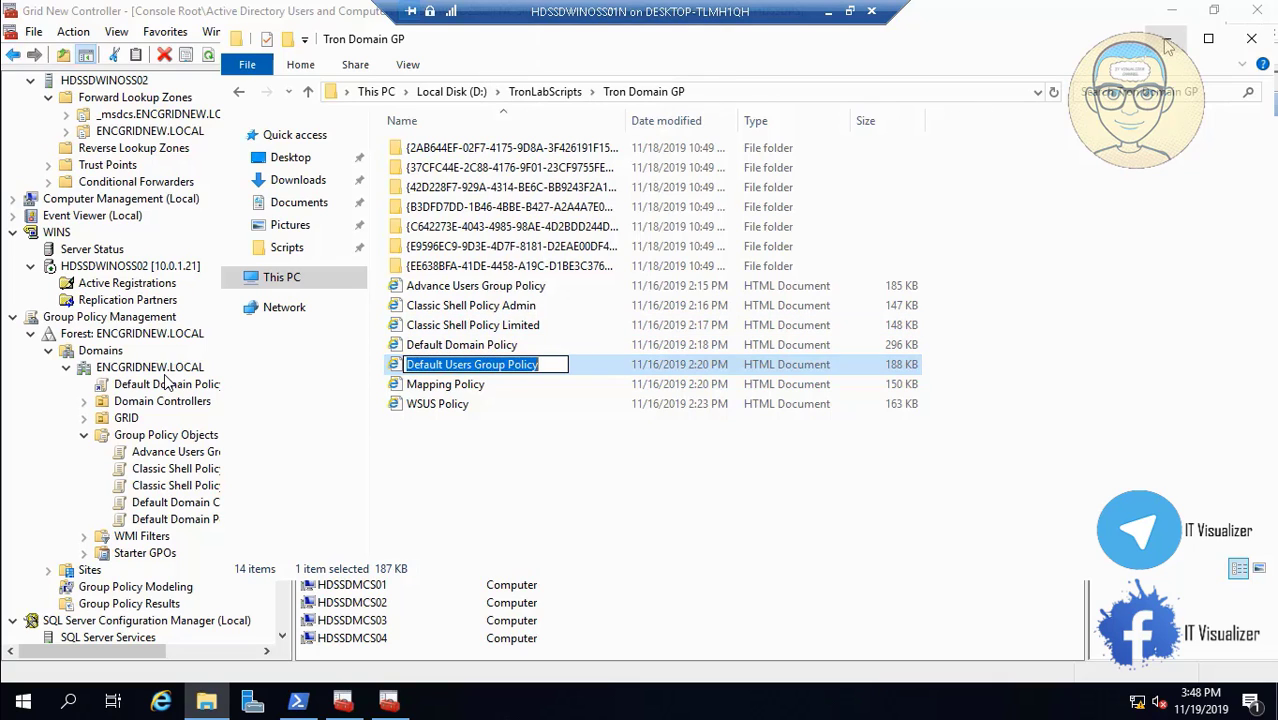
{"action": "key", "text": "alt+Tab"}
{"action": "left_click", "coordinate": [186, 436]}
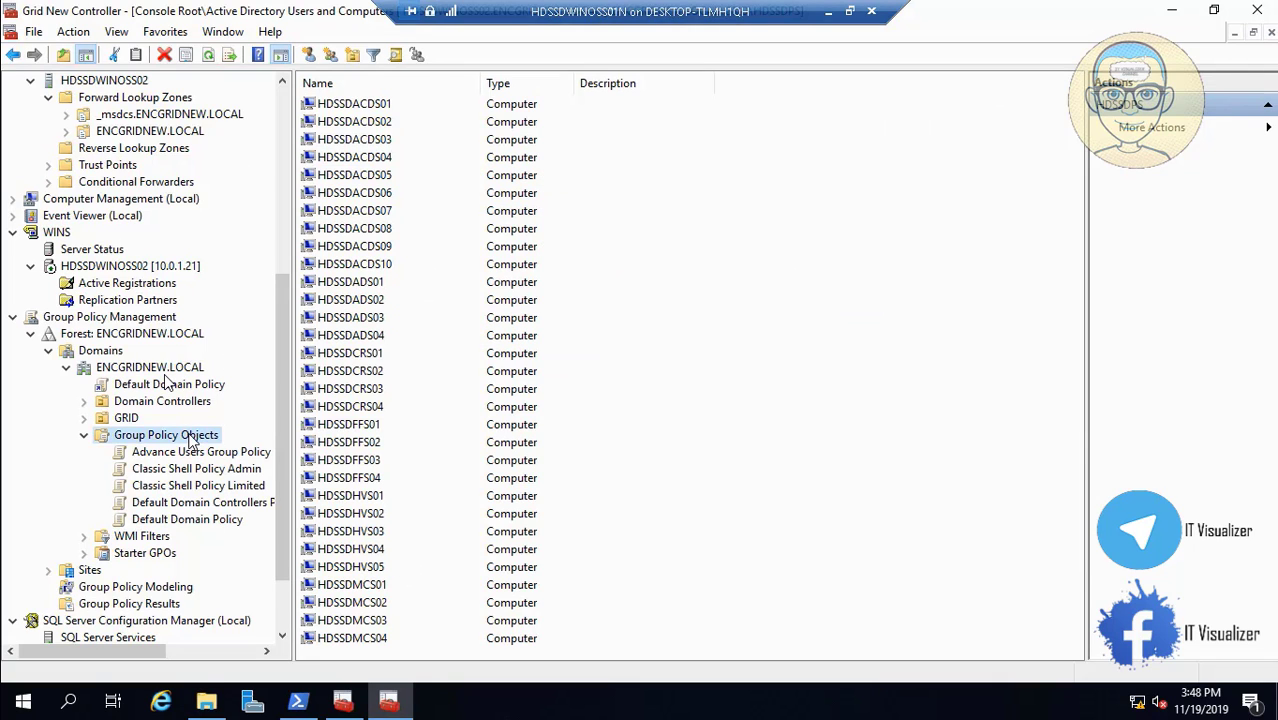
Create a GPO by pasting the name Default Users Group Policy.
{"action": "right_click", "coordinate": [189, 437]}
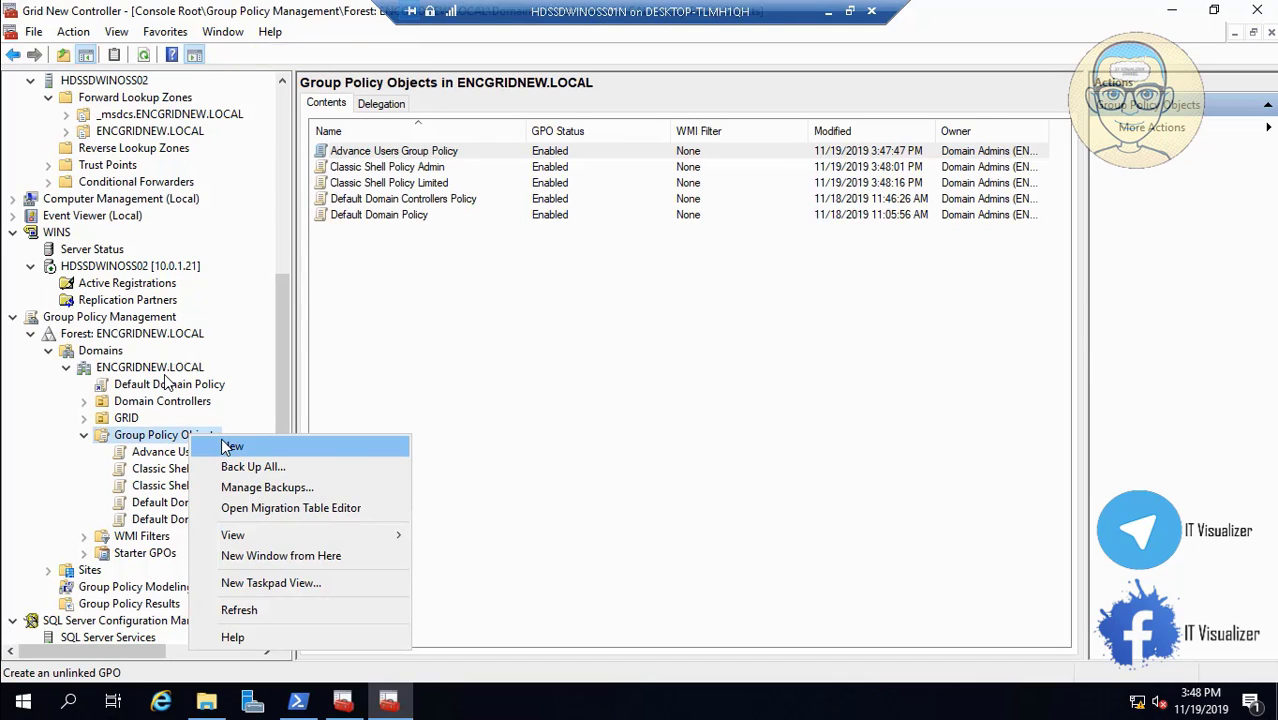
{"action": "left_click", "coordinate": [228, 446]}
{"action": "key", "text": "BackSpace"}
{"action": "key", "text": "ctrl+v"}
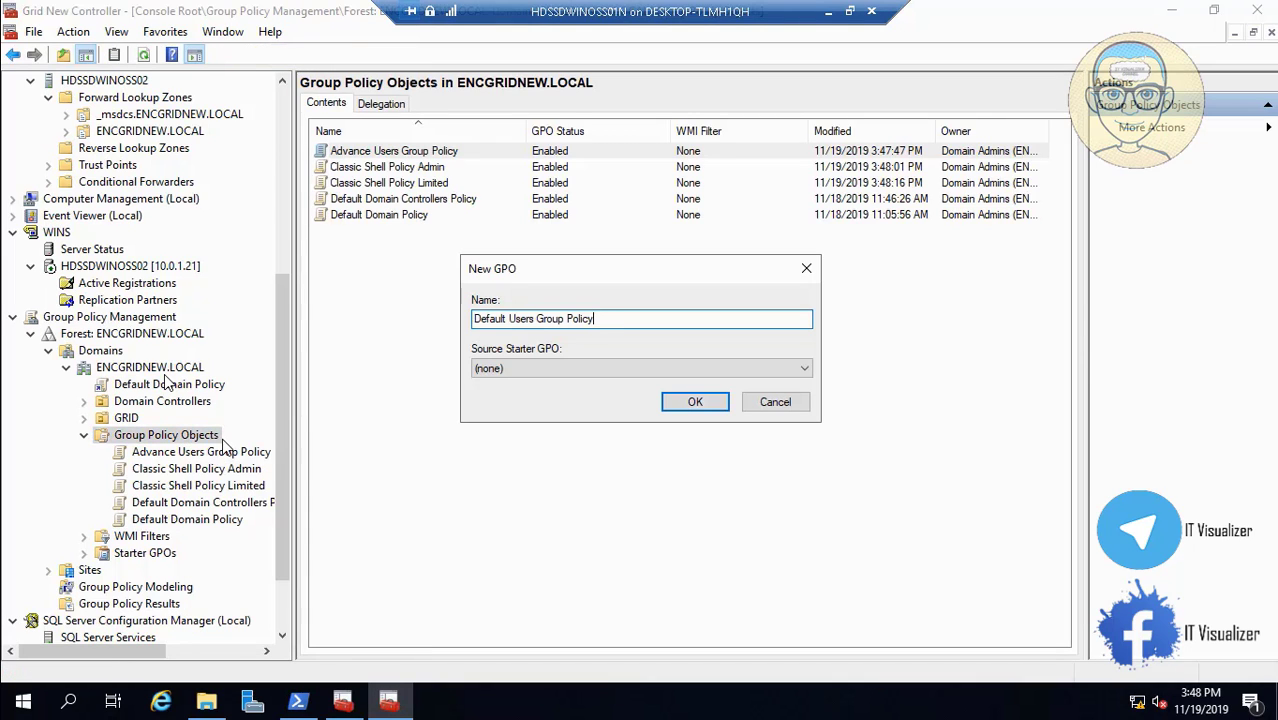
{"action": "left_click", "coordinate": [716, 403]}
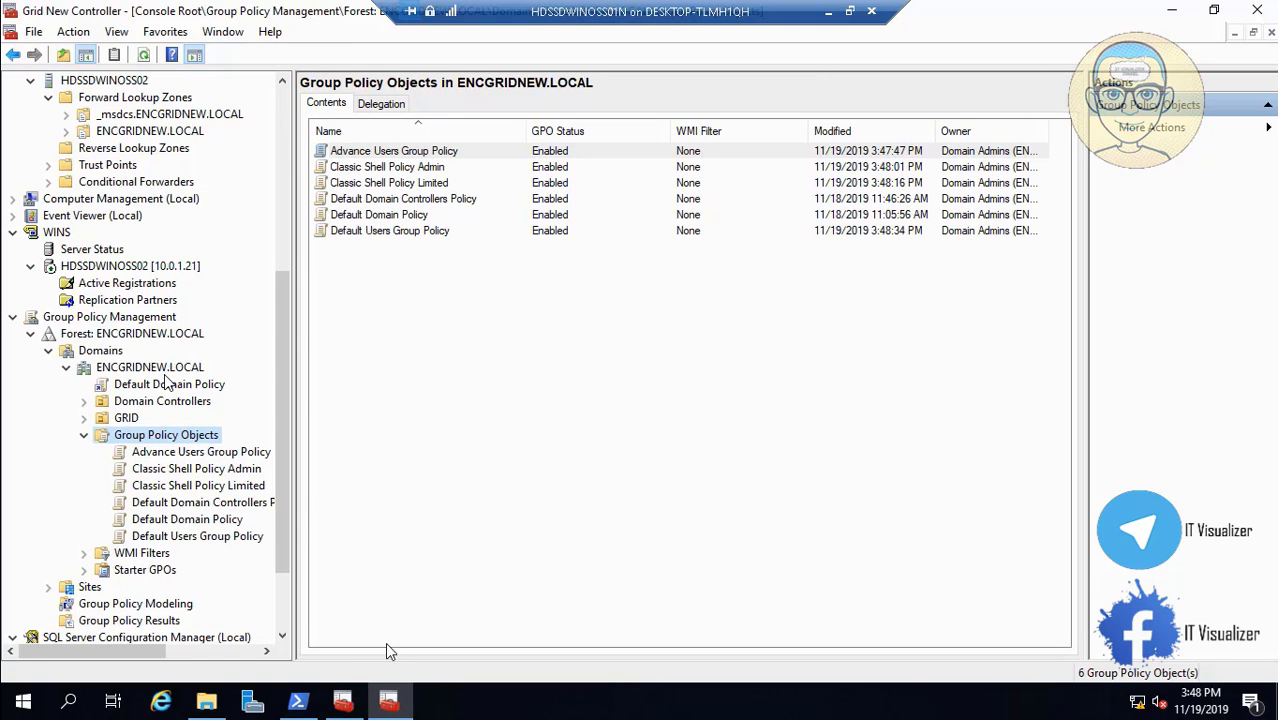
Copy the Mapping Policy name from the Tron Domain GP backup folder.
{"action": "left_click", "coordinate": [207, 703]}
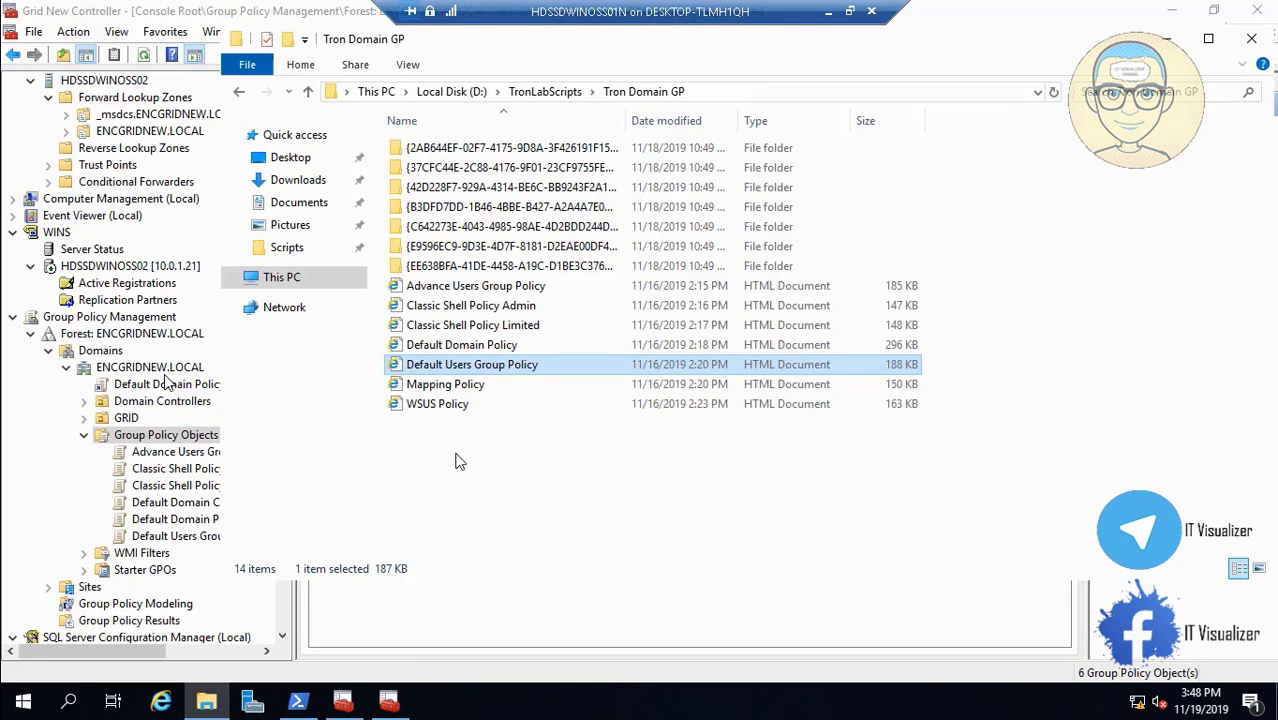
{"action": "left_click", "coordinate": [458, 388]}
{"action": "right_click", "coordinate": [458, 390]}
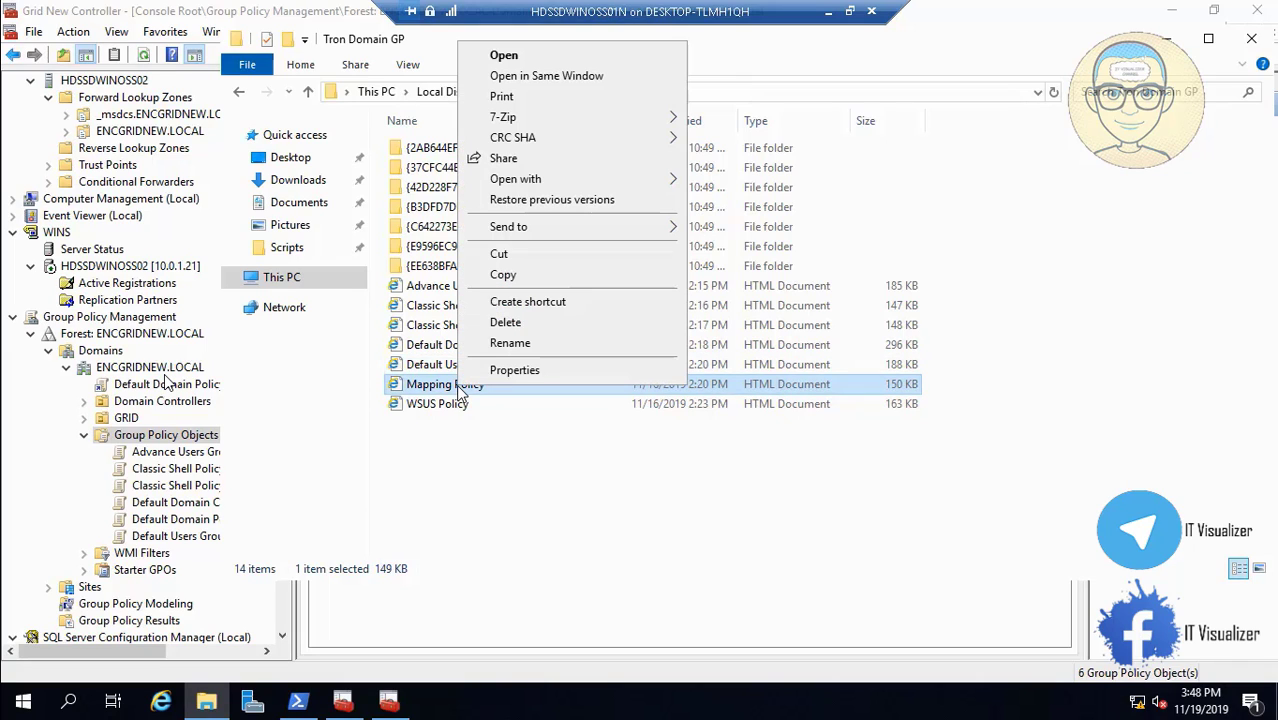
{"action": "left_click", "coordinate": [509, 343]}
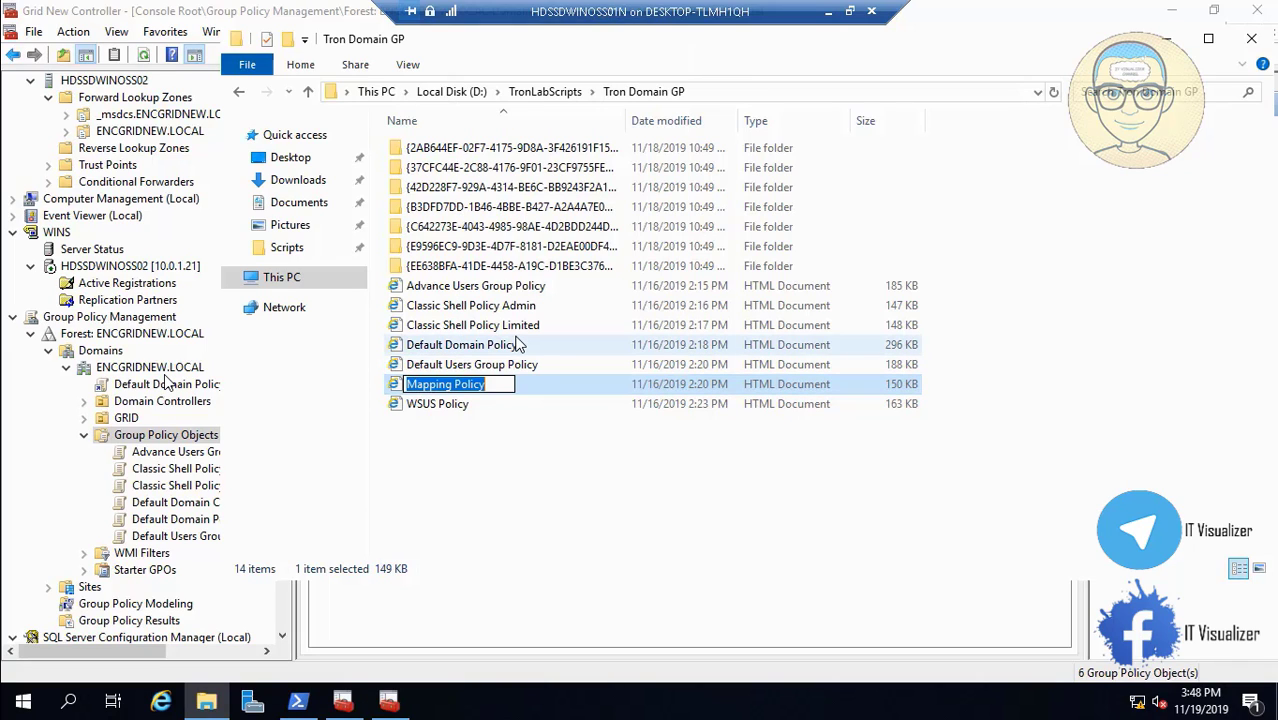
{"action": "key", "text": "Return"}
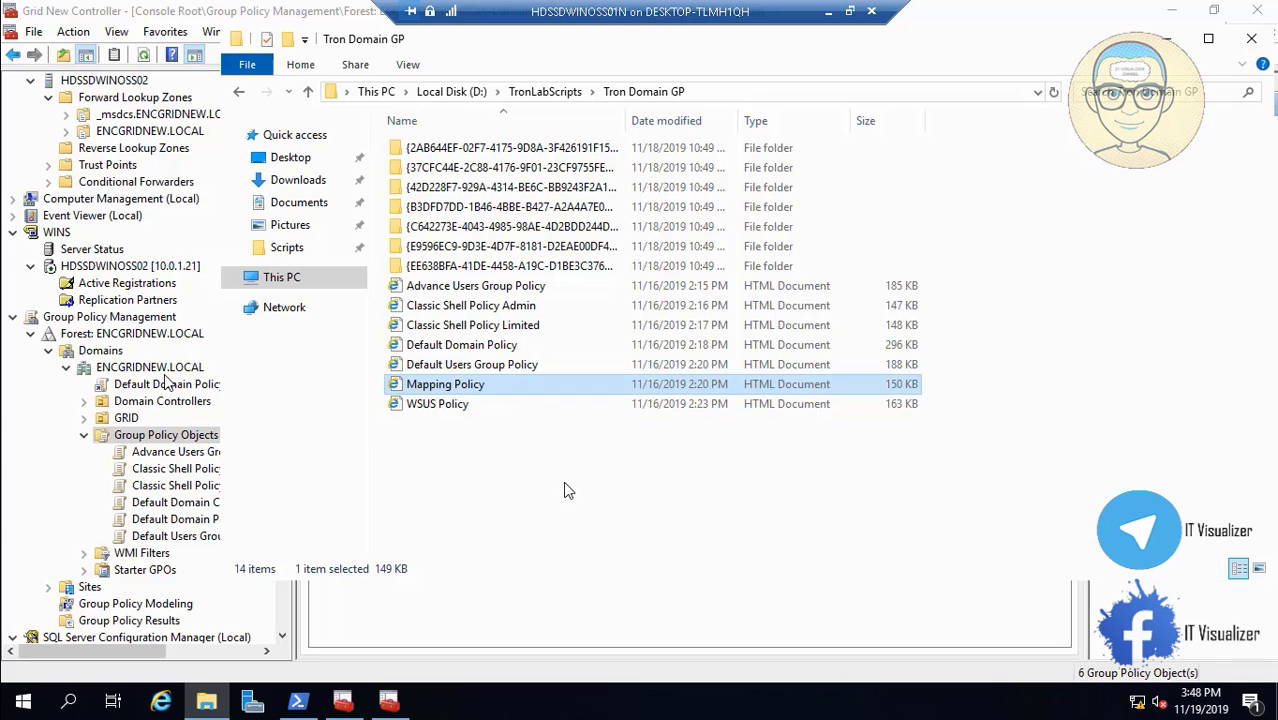
{"action": "left_click", "coordinate": [563, 481]}
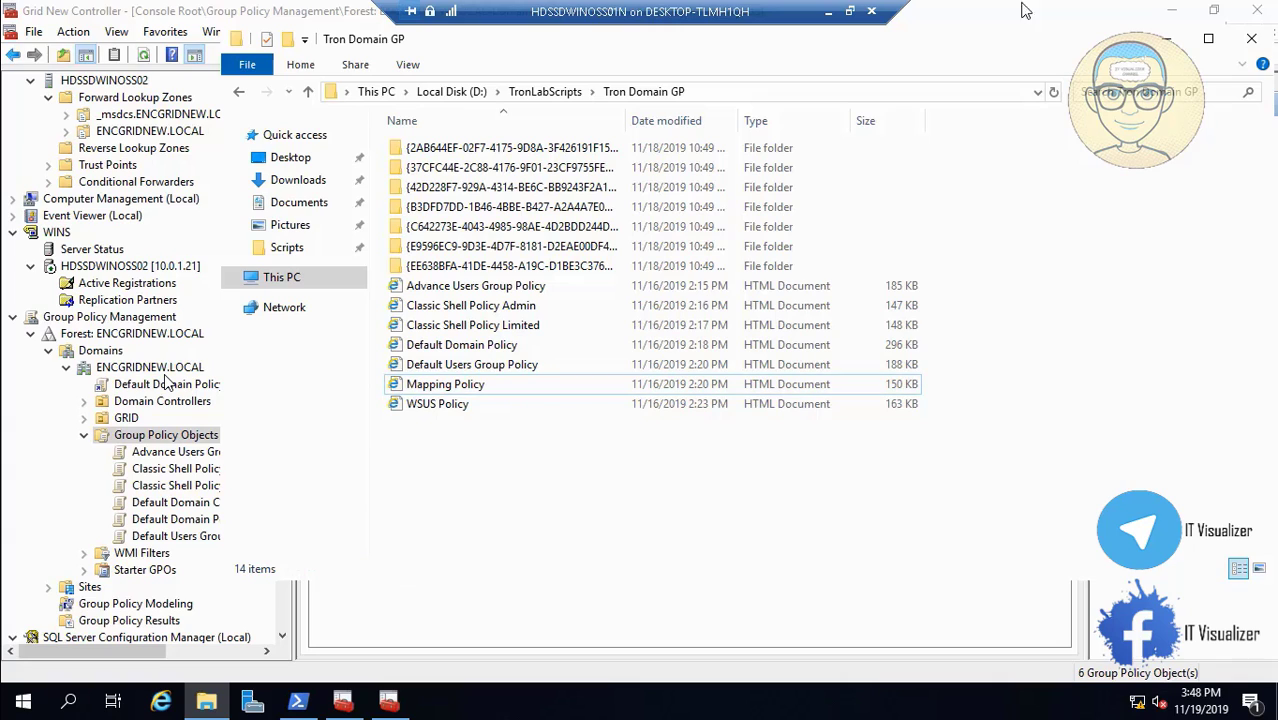
{"action": "left_click", "coordinate": [1166, 38]}
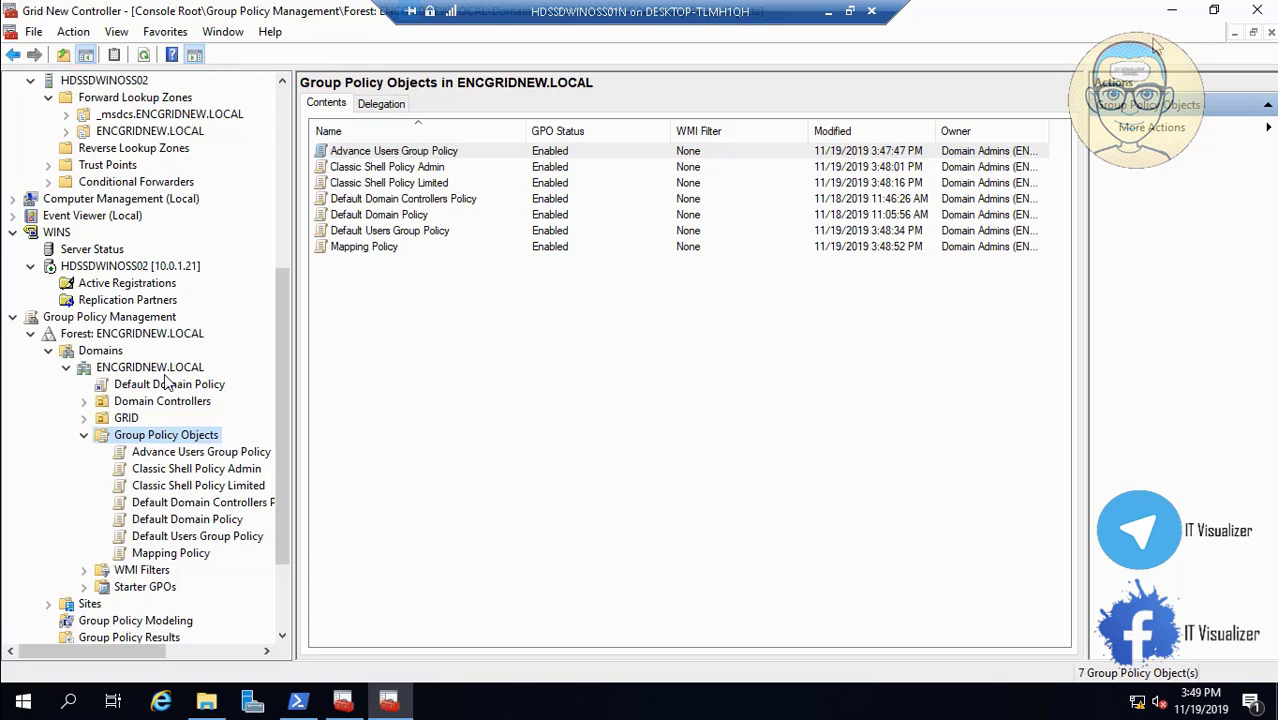
{"action": "mouse_move", "coordinate": [60, 685]}
{"action": "key", "text": "space"}
Click through items along the bottom of the Group Policy Management Console window.
{"action": "left_click", "coordinate": [310, 657]}
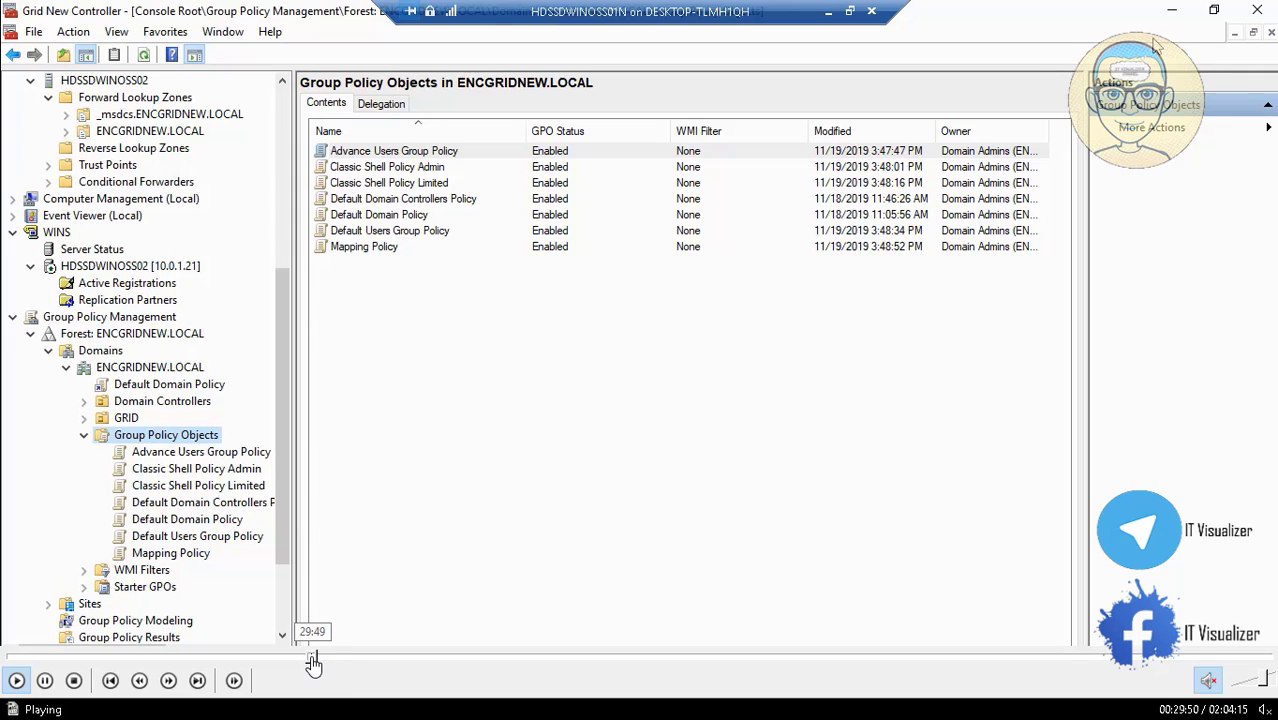
{"action": "left_click", "coordinate": [330, 658]}
{"action": "left_click", "coordinate": [346, 660]}
{"action": "left_click", "coordinate": [357, 662]}
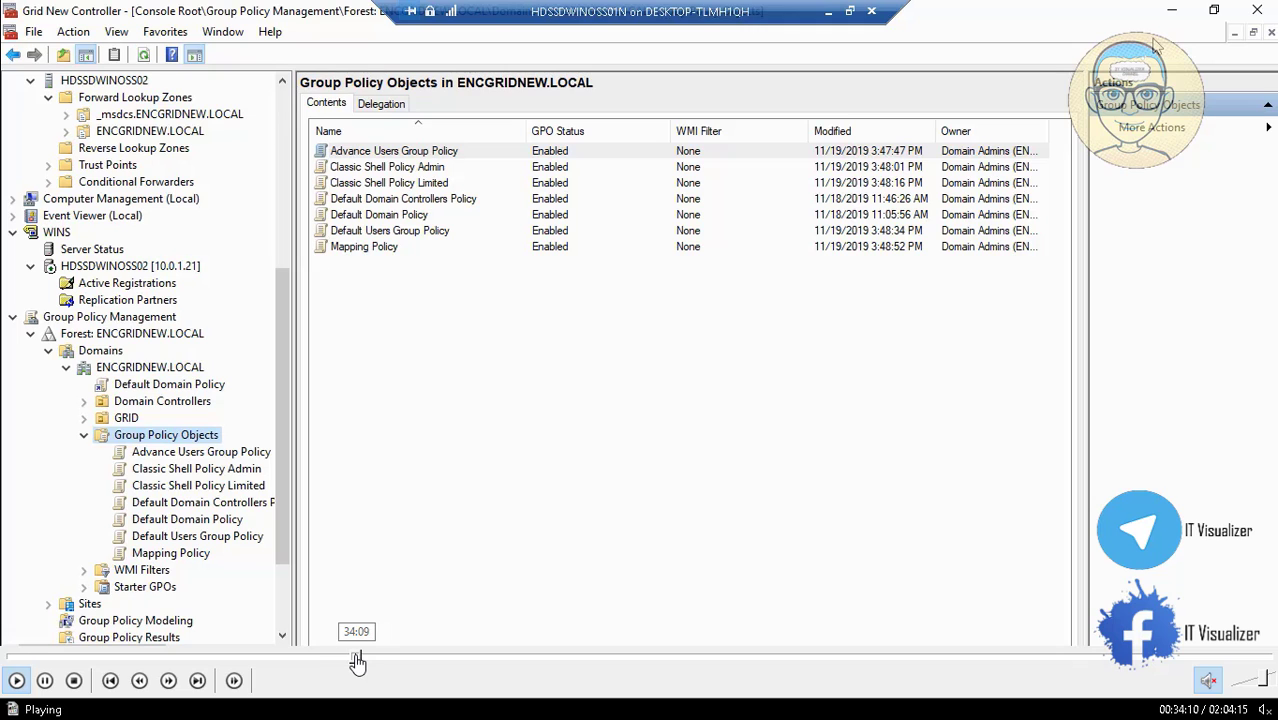
{"action": "left_click", "coordinate": [366, 662]}
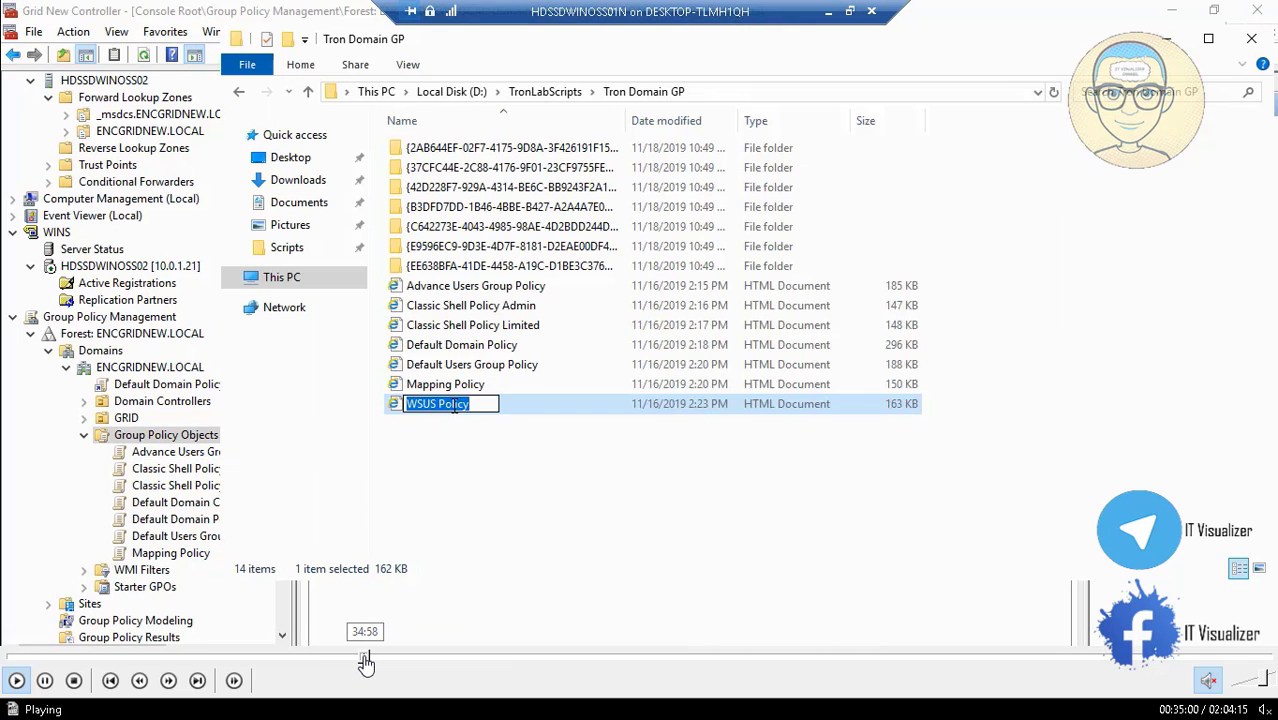
{"action": "left_click", "coordinate": [369, 662]}
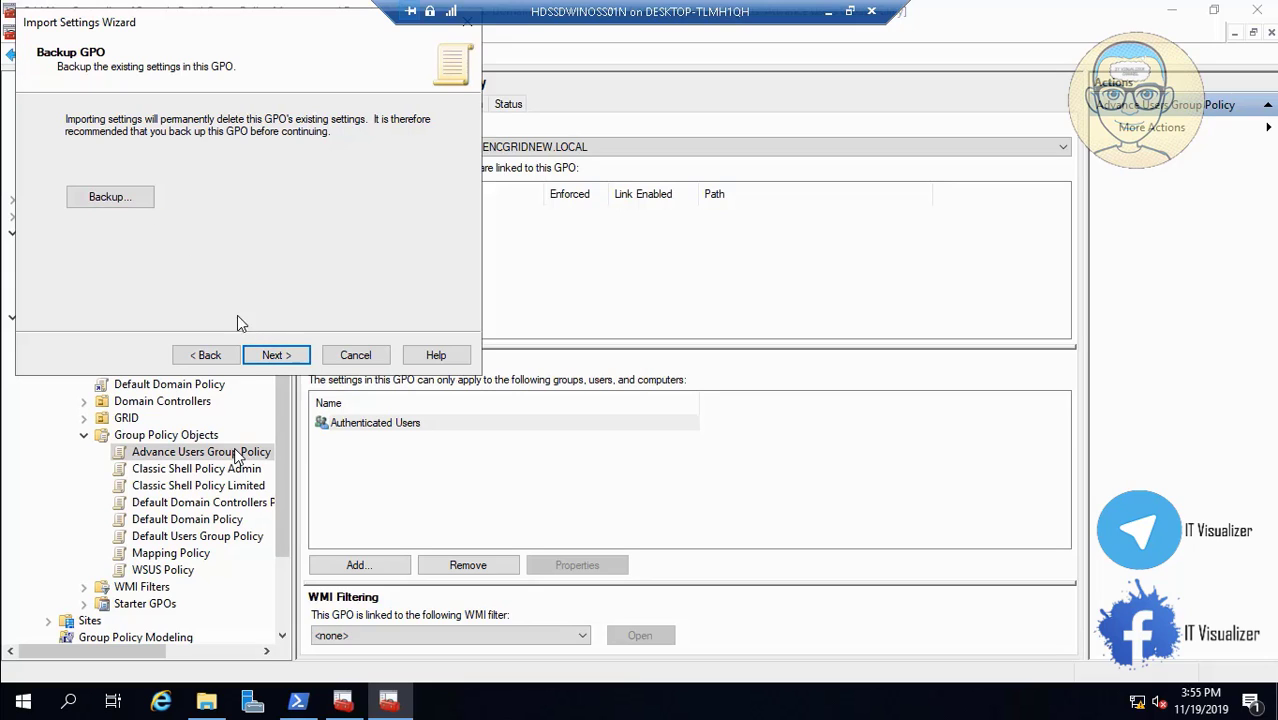
Set the Import Settings Wizard's backup folder to D:\TronLabScripts\Tron Domain GP.
{"action": "left_click", "coordinate": [275, 357]}
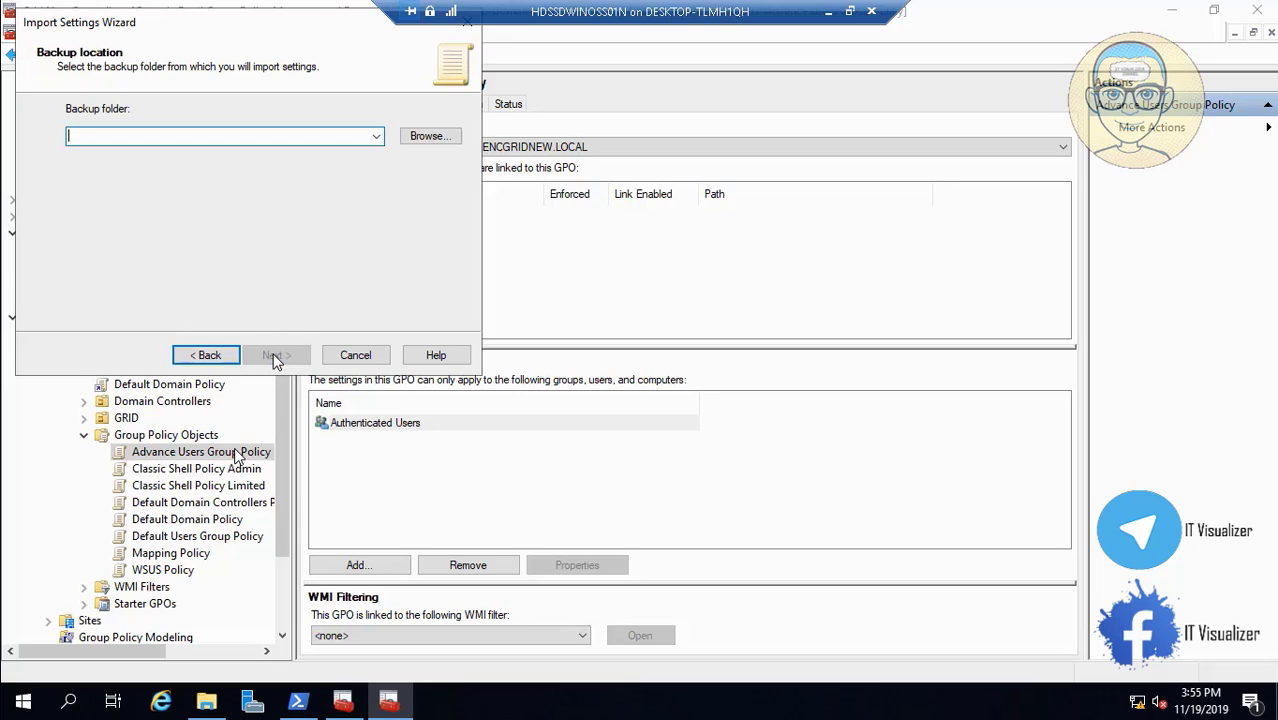
{"action": "left_click", "coordinate": [429, 135]}
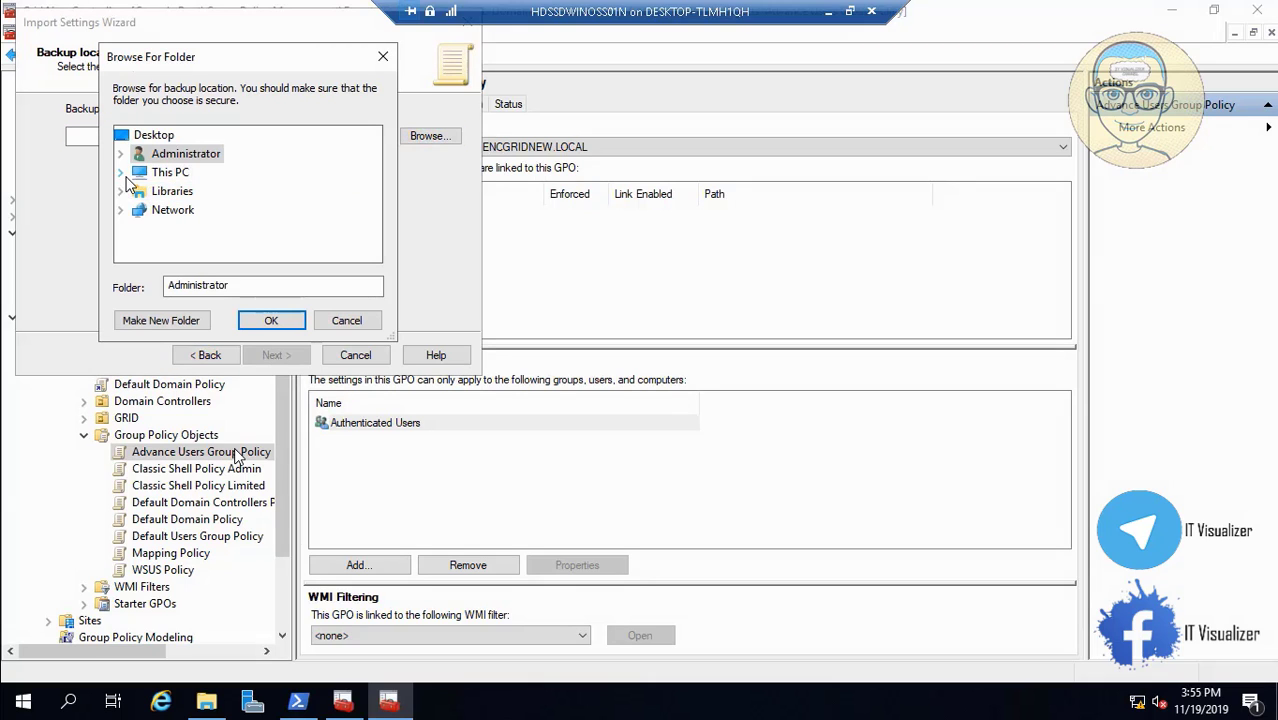
{"action": "left_click", "coordinate": [122, 173]}
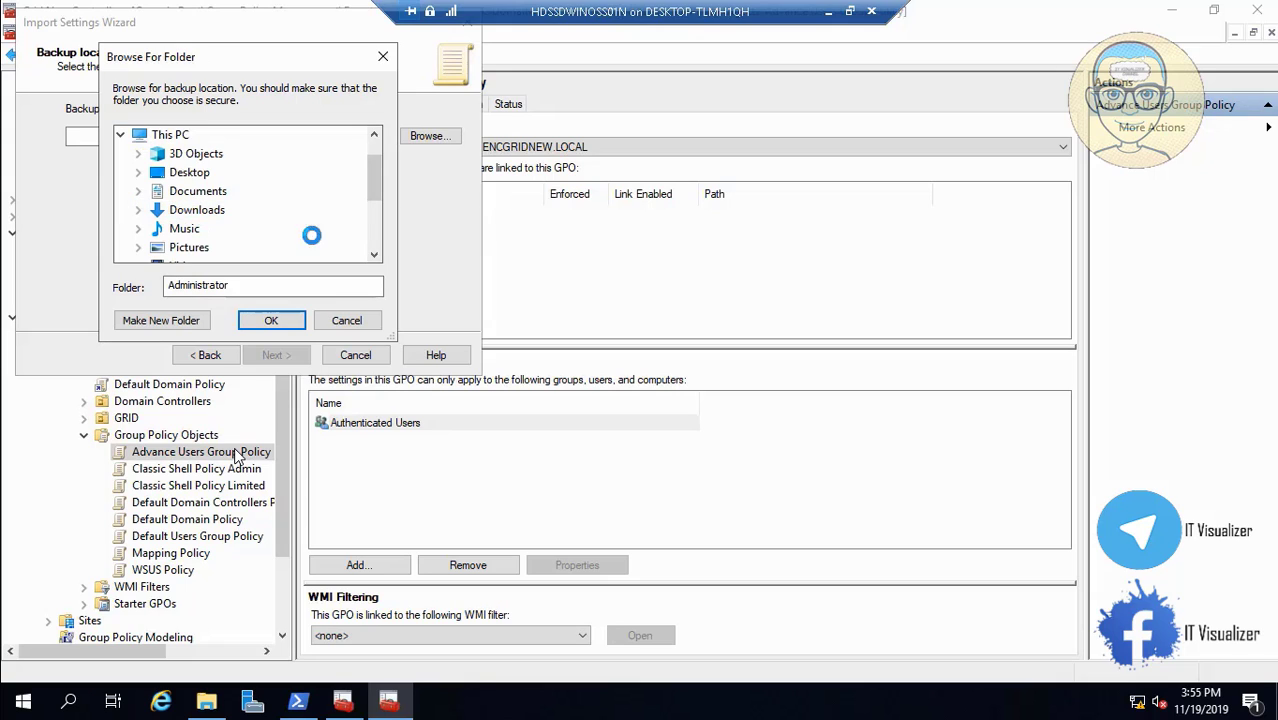
{"action": "left_click", "coordinate": [375, 255]}
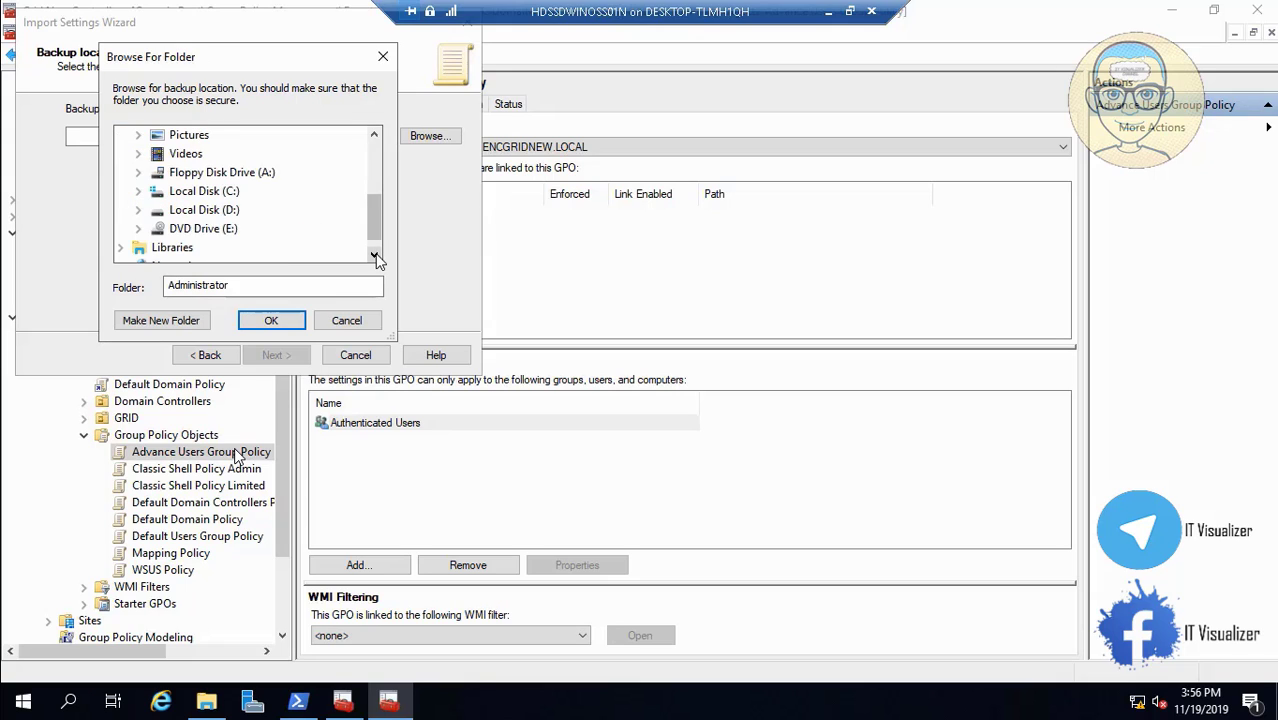
{"action": "left_click", "coordinate": [375, 256]}
{"action": "left_click", "coordinate": [141, 192]}
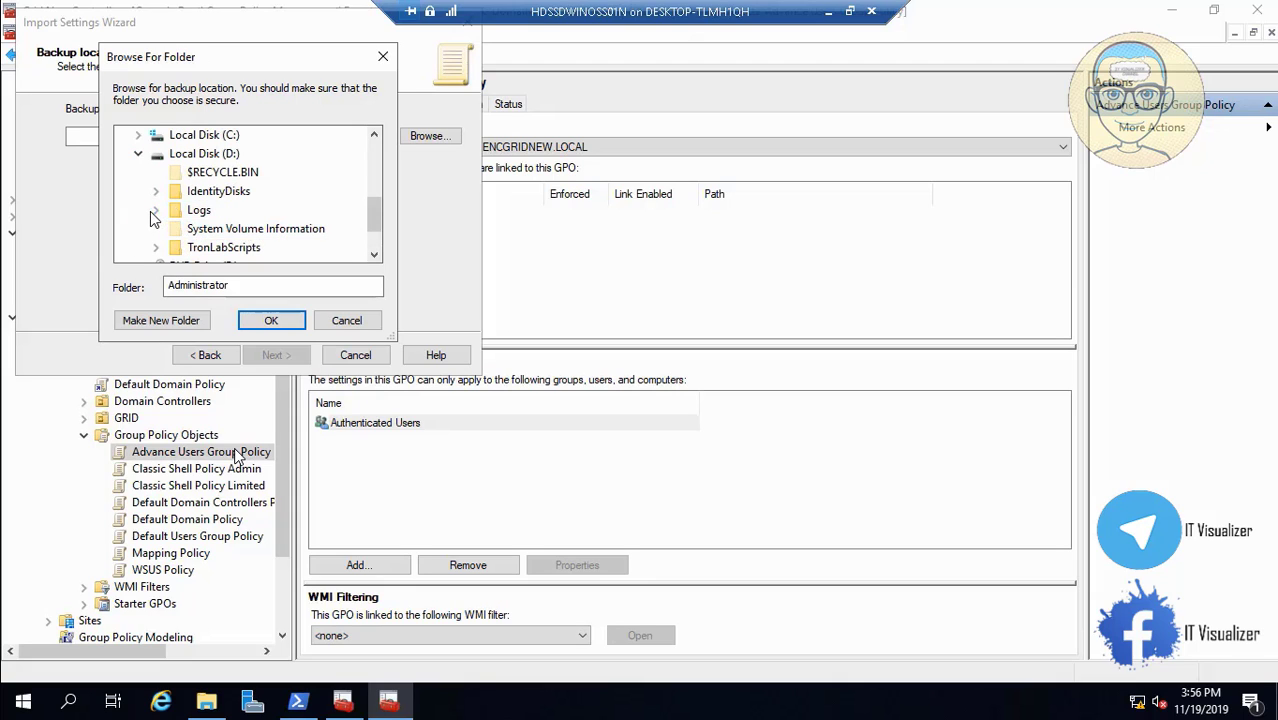
{"action": "left_click", "coordinate": [160, 248]}
{"action": "left_click", "coordinate": [374, 254]}
{"action": "left_click", "coordinate": [374, 254]}
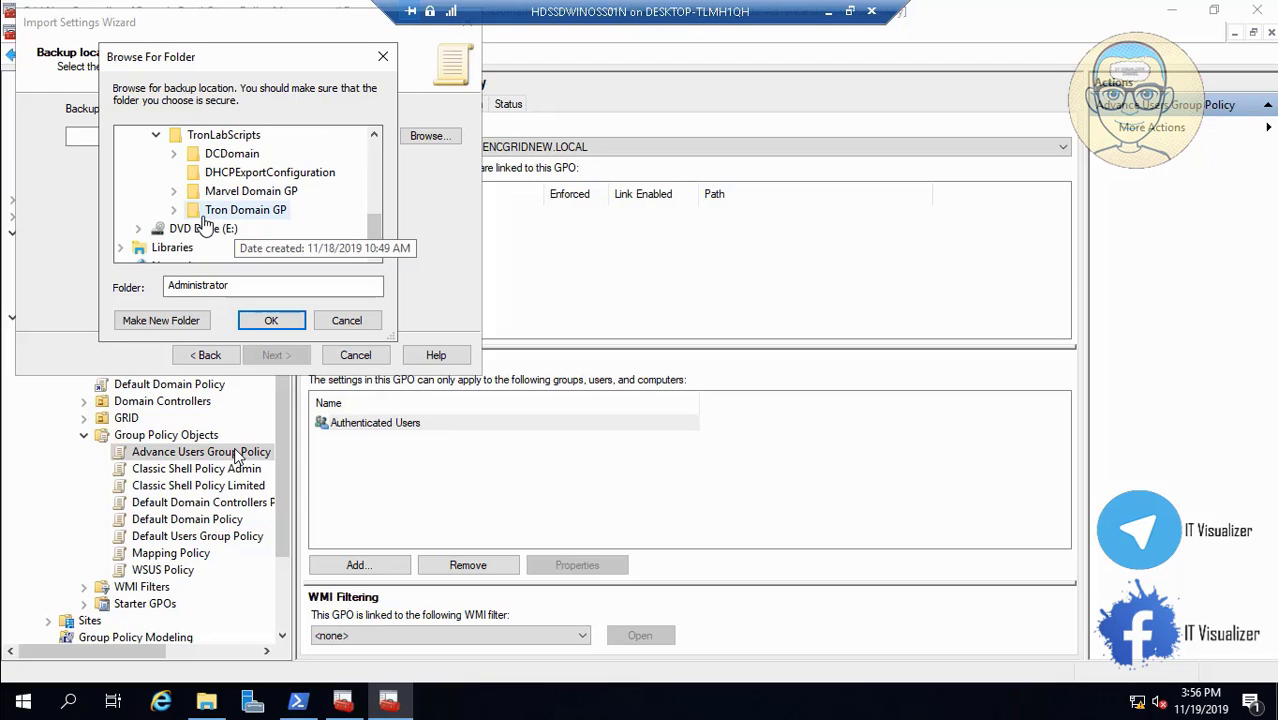
{"action": "left_click", "coordinate": [228, 210]}
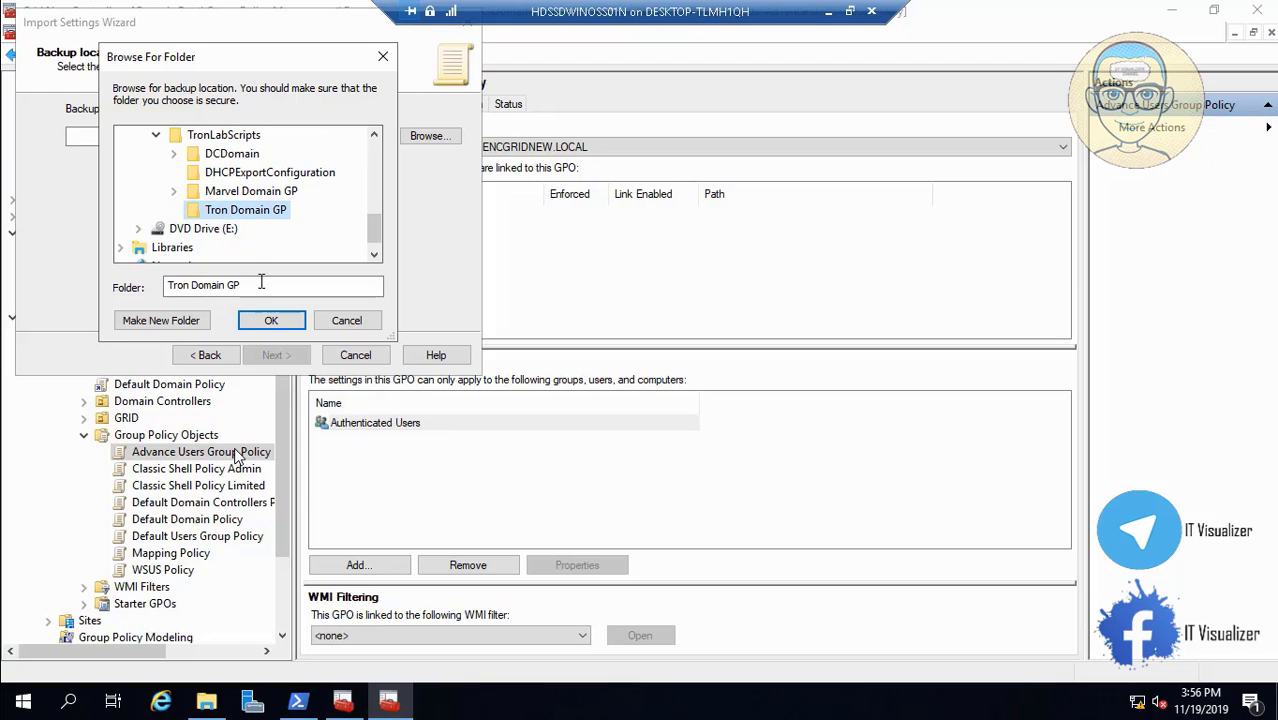
{"action": "left_click", "coordinate": [268, 324]}
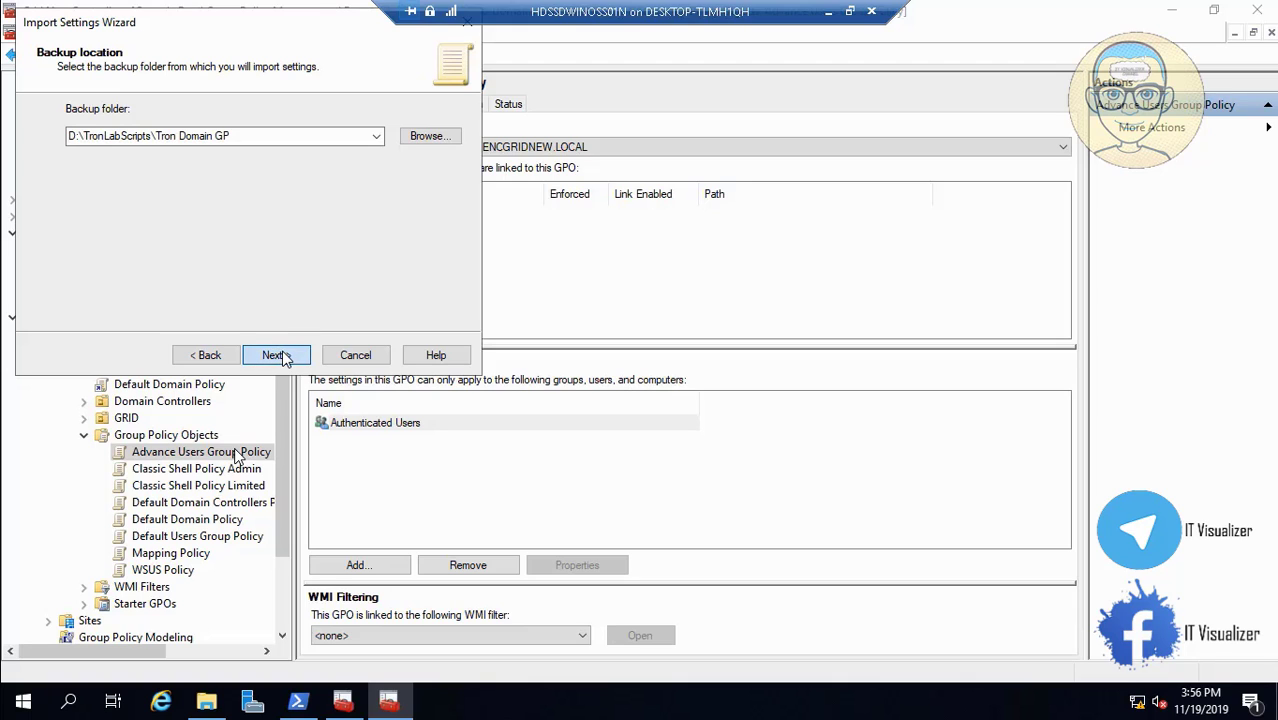
Import from the Advance Users Group Policy backup and close the success report.
{"action": "left_click", "coordinate": [275, 355]}
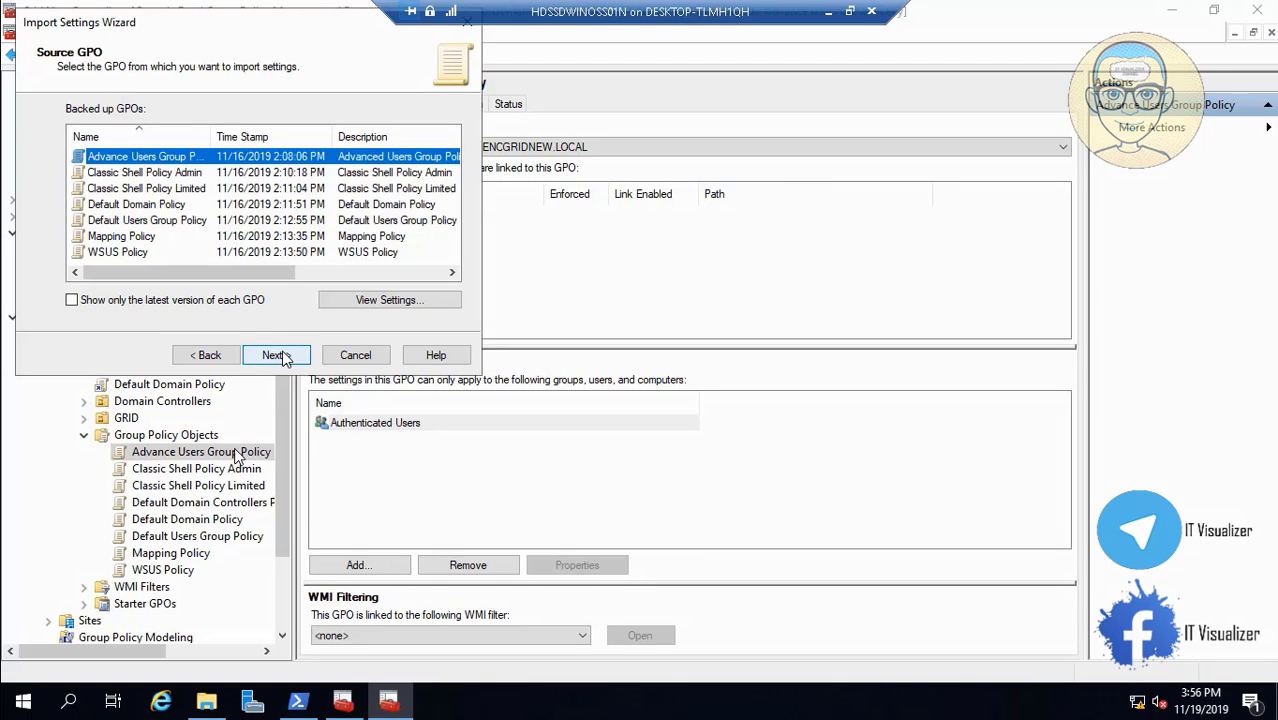
{"action": "left_click", "coordinate": [287, 358]}
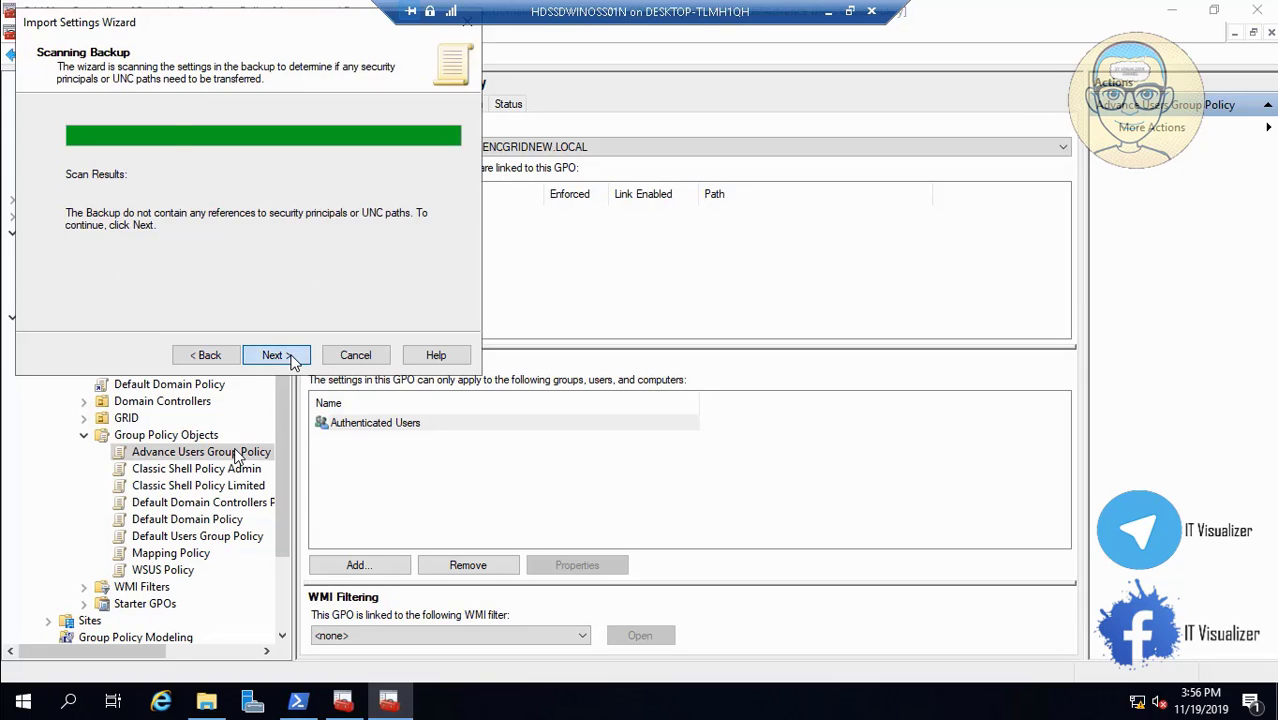
{"action": "left_click", "coordinate": [292, 358]}
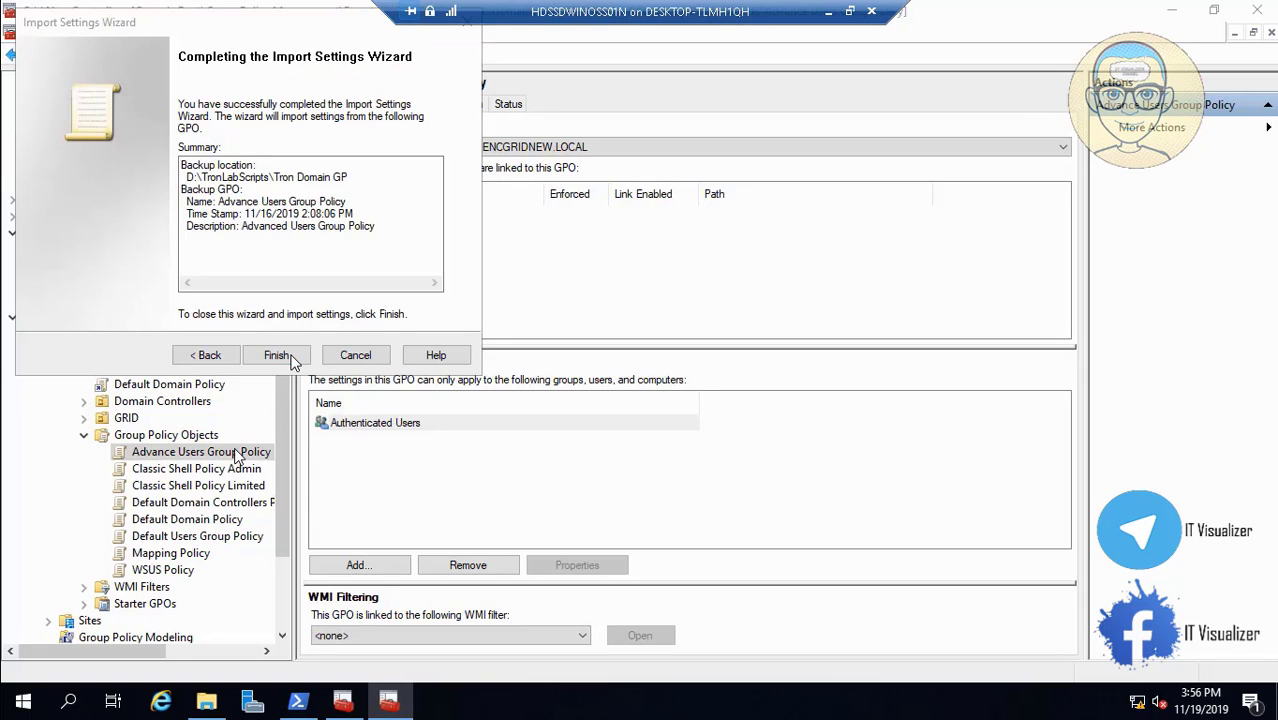
{"action": "left_click", "coordinate": [277, 356]}
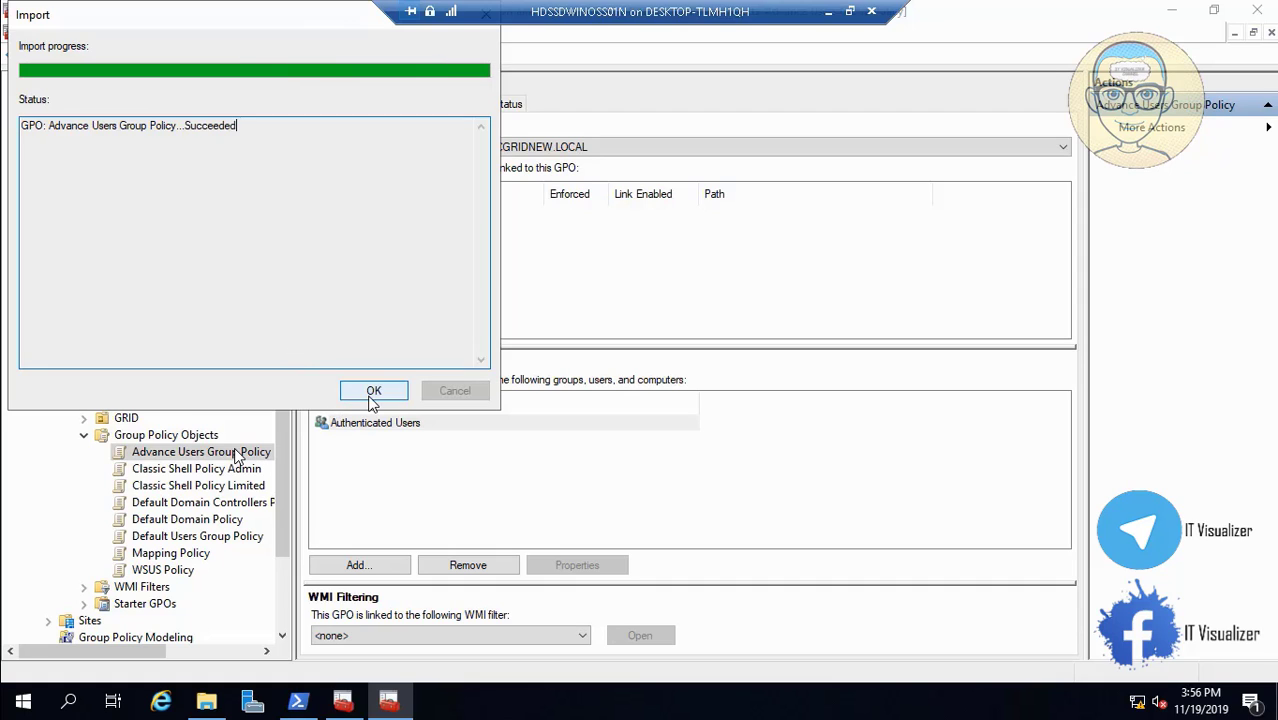
{"action": "left_click", "coordinate": [386, 397]}
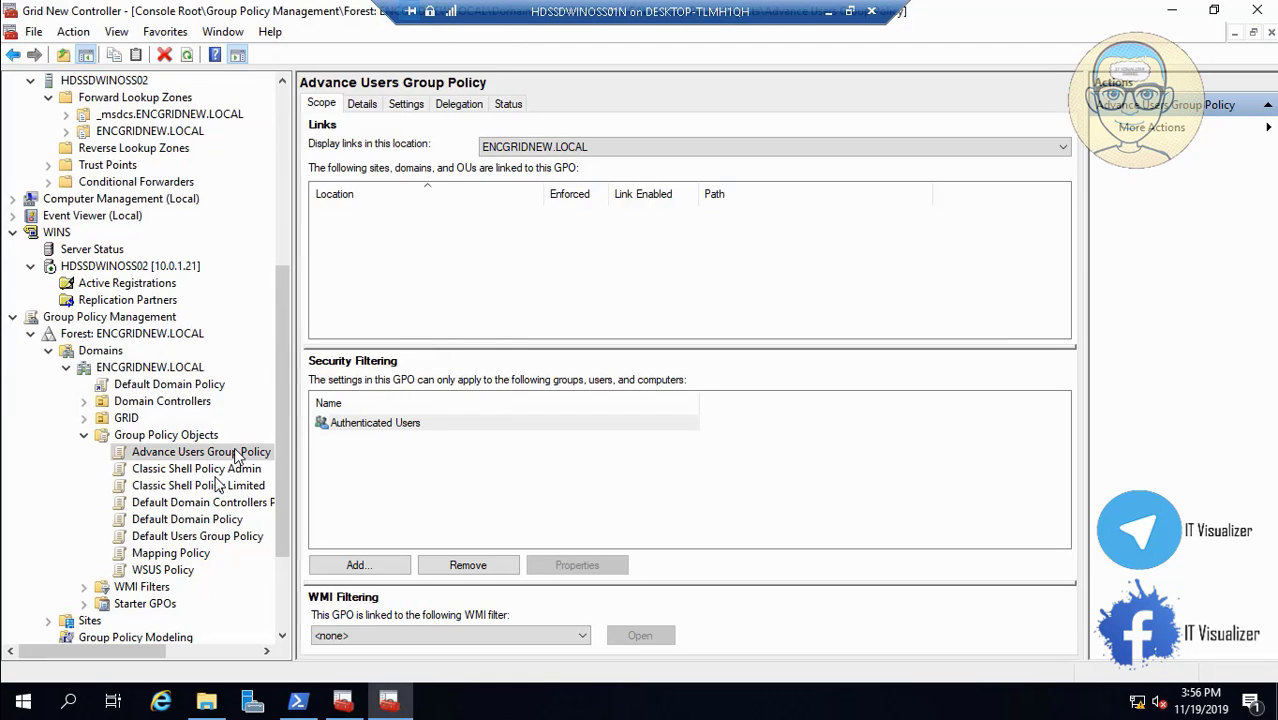
Run Import Settings on Classic Shell Policy Admin from its 11/16/2019 backup in Tron Domain GP.
{"action": "left_click", "coordinate": [216, 470]}
{"action": "right_click", "coordinate": [216, 470]}
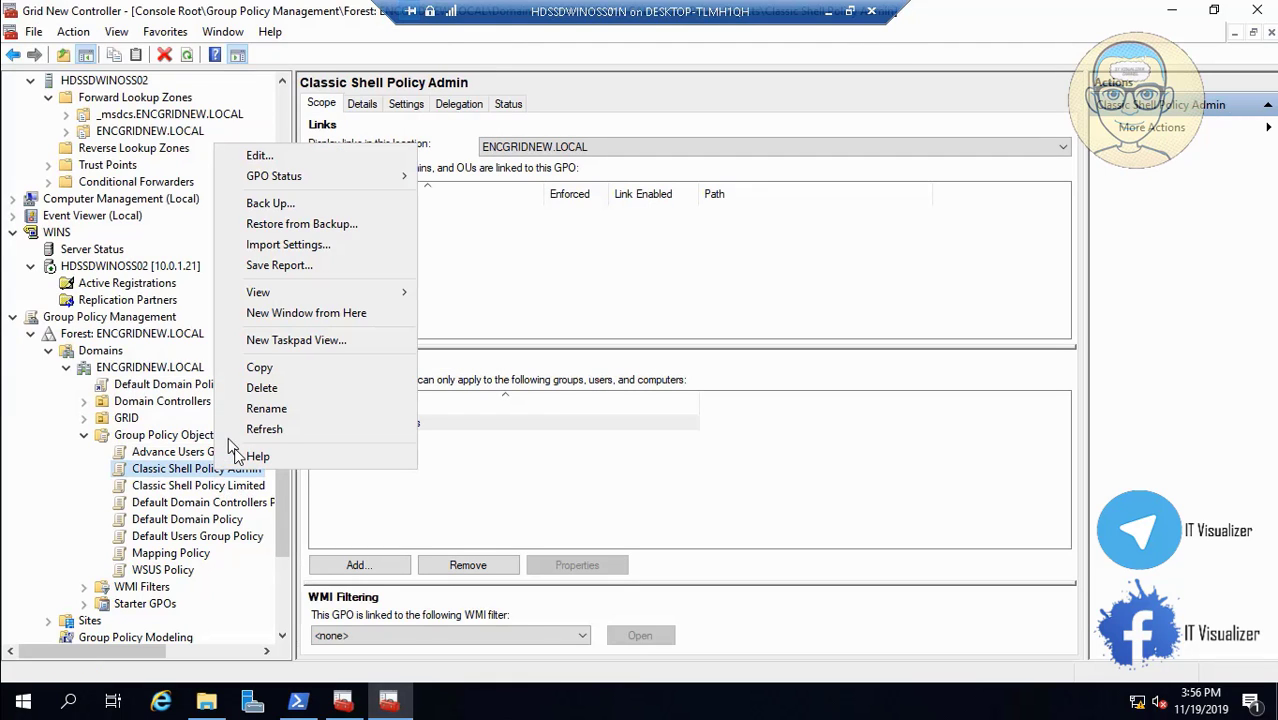
{"action": "left_click", "coordinate": [303, 245]}
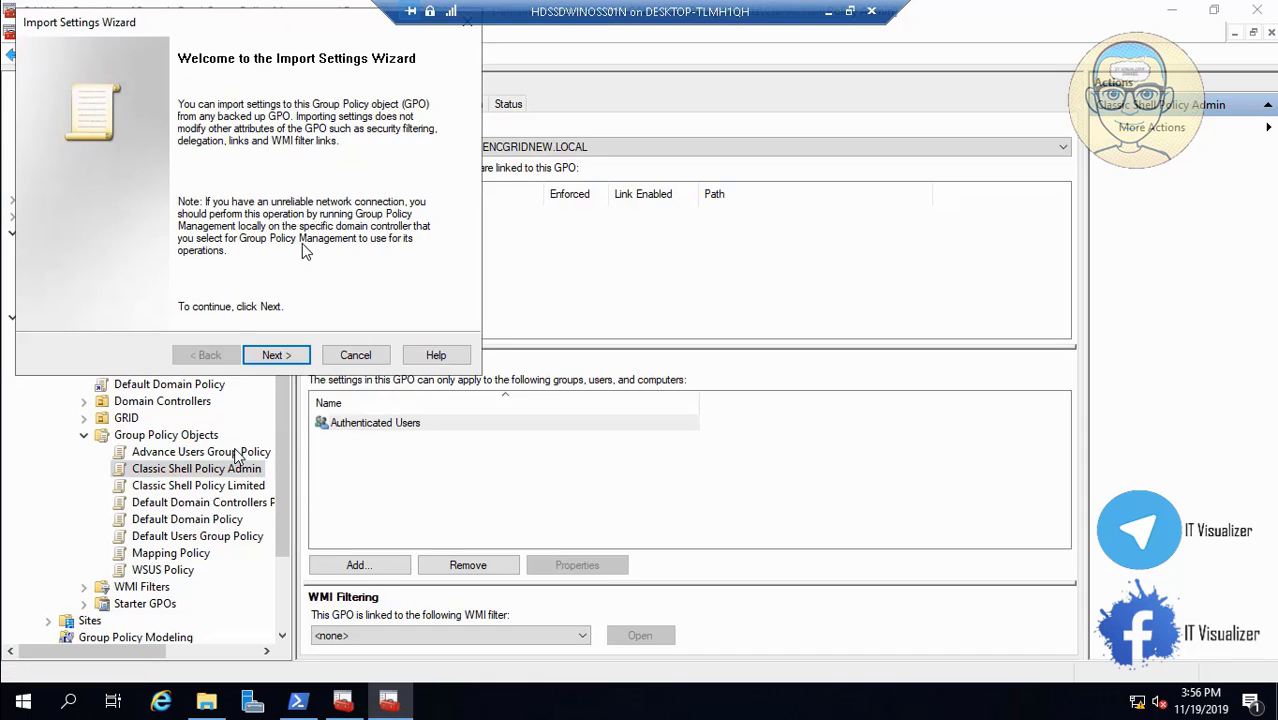
{"action": "left_click", "coordinate": [294, 362]}
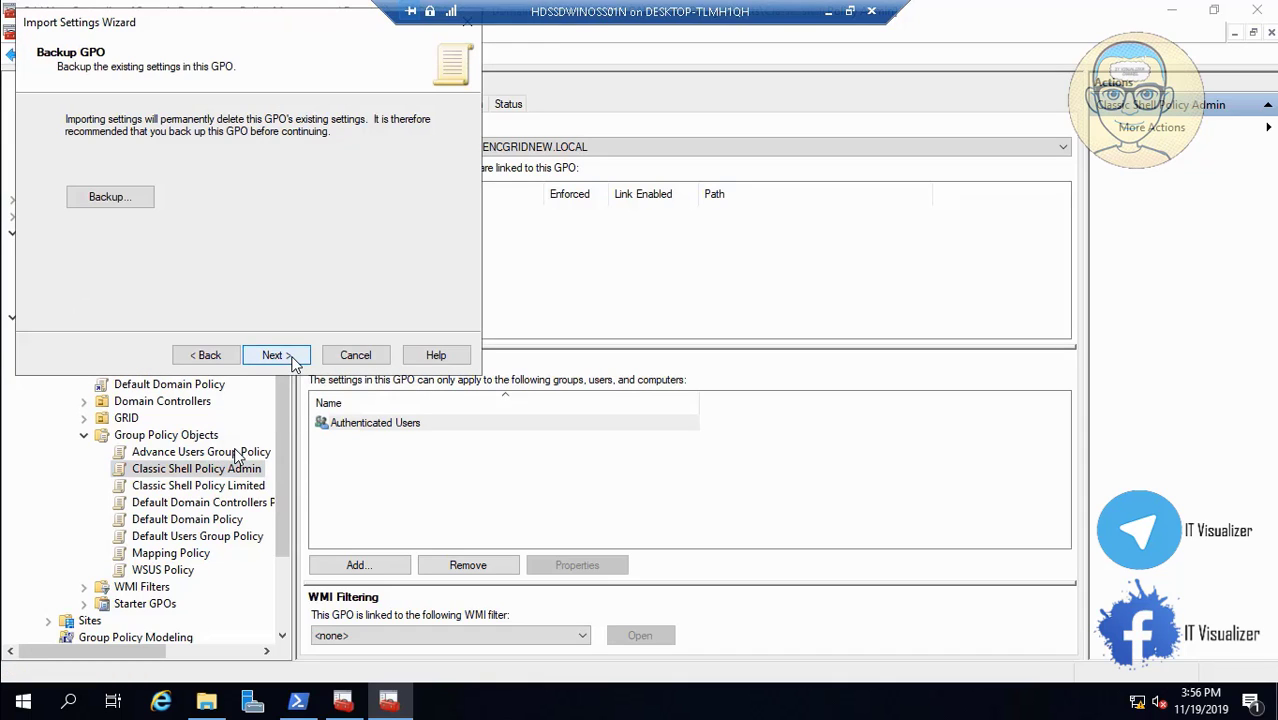
{"action": "left_click", "coordinate": [294, 362]}
{"action": "left_click", "coordinate": [294, 362]}
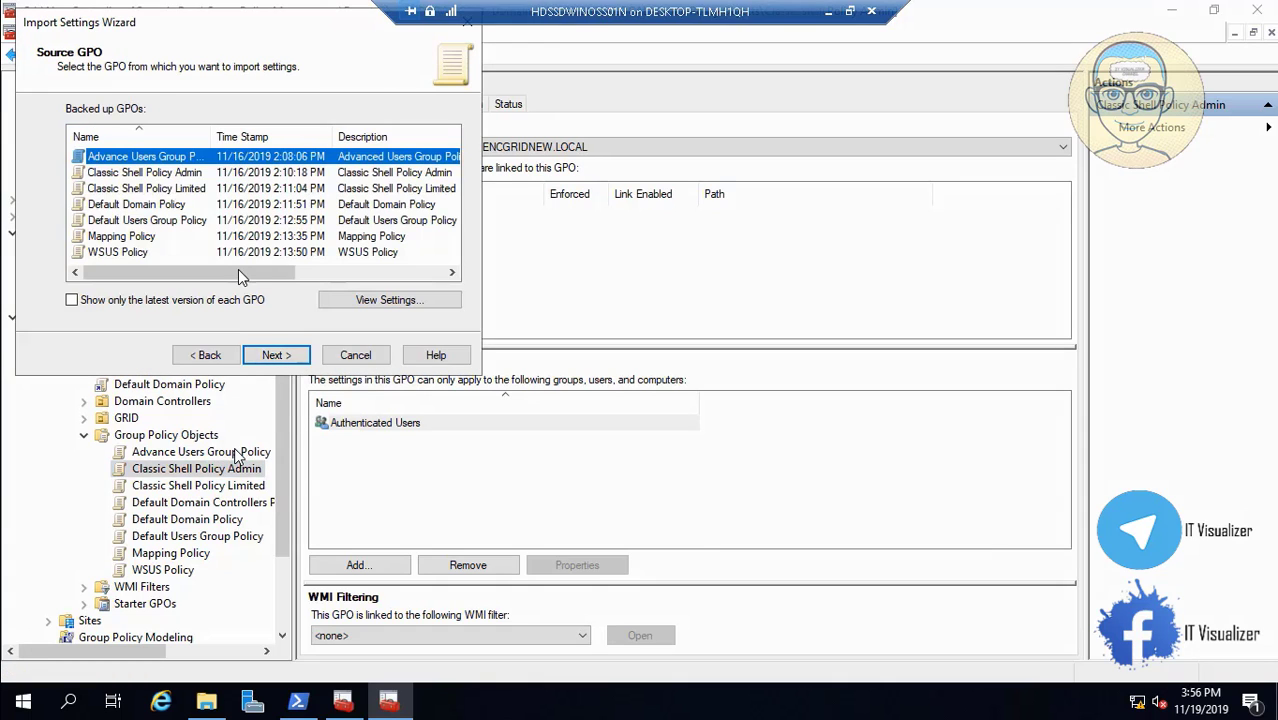
{"action": "left_click", "coordinate": [186, 175]}
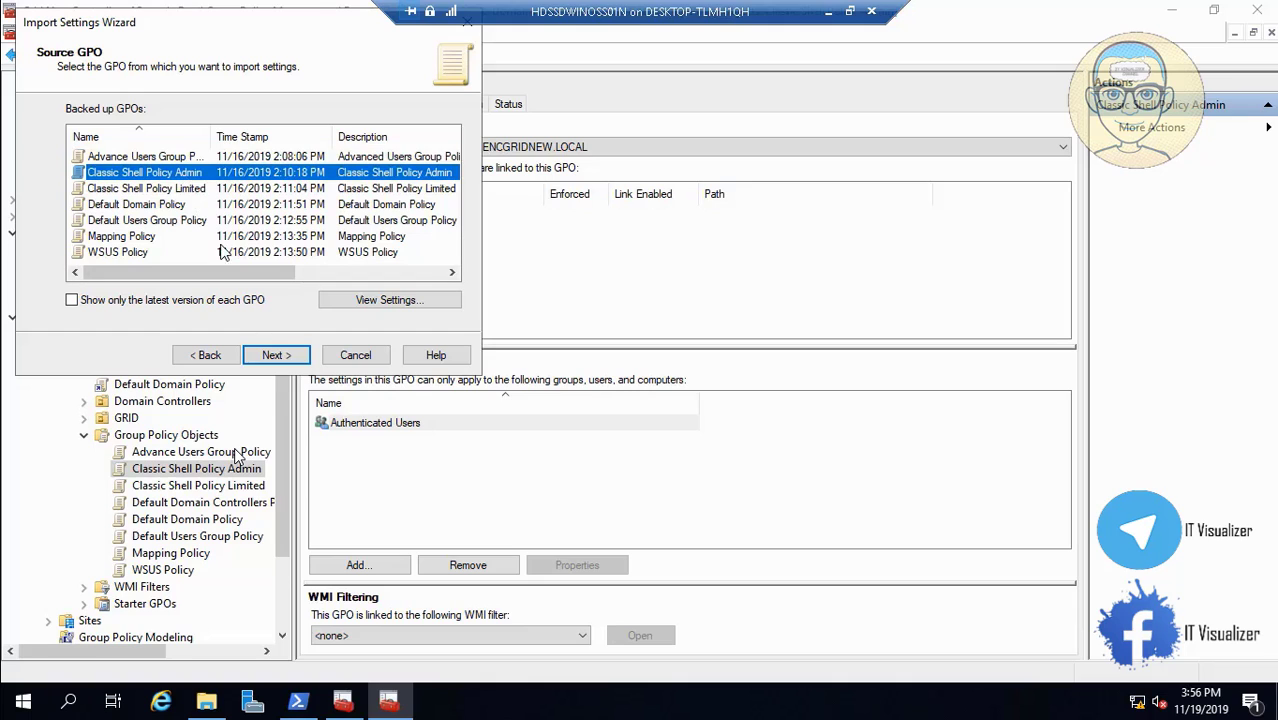
{"action": "left_click", "coordinate": [274, 357]}
{"action": "left_click", "coordinate": [278, 358]}
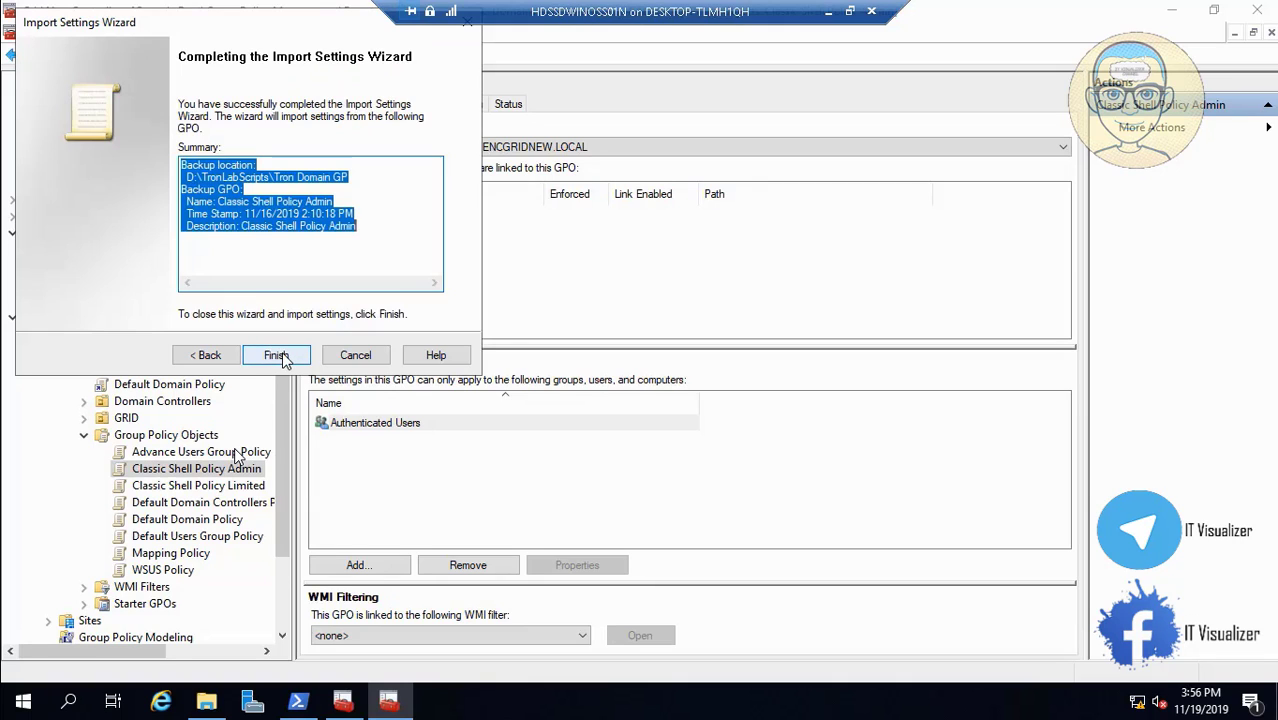
{"action": "left_click", "coordinate": [284, 359]}
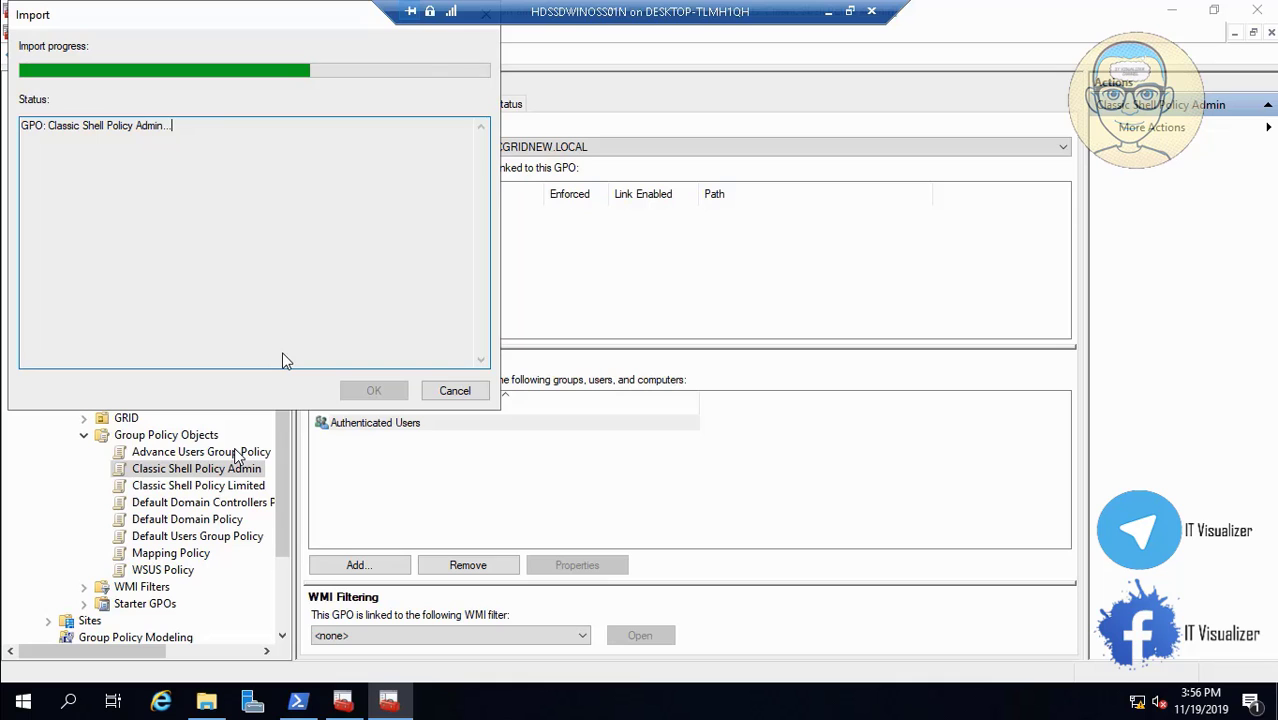
{"action": "left_click", "coordinate": [372, 391]}
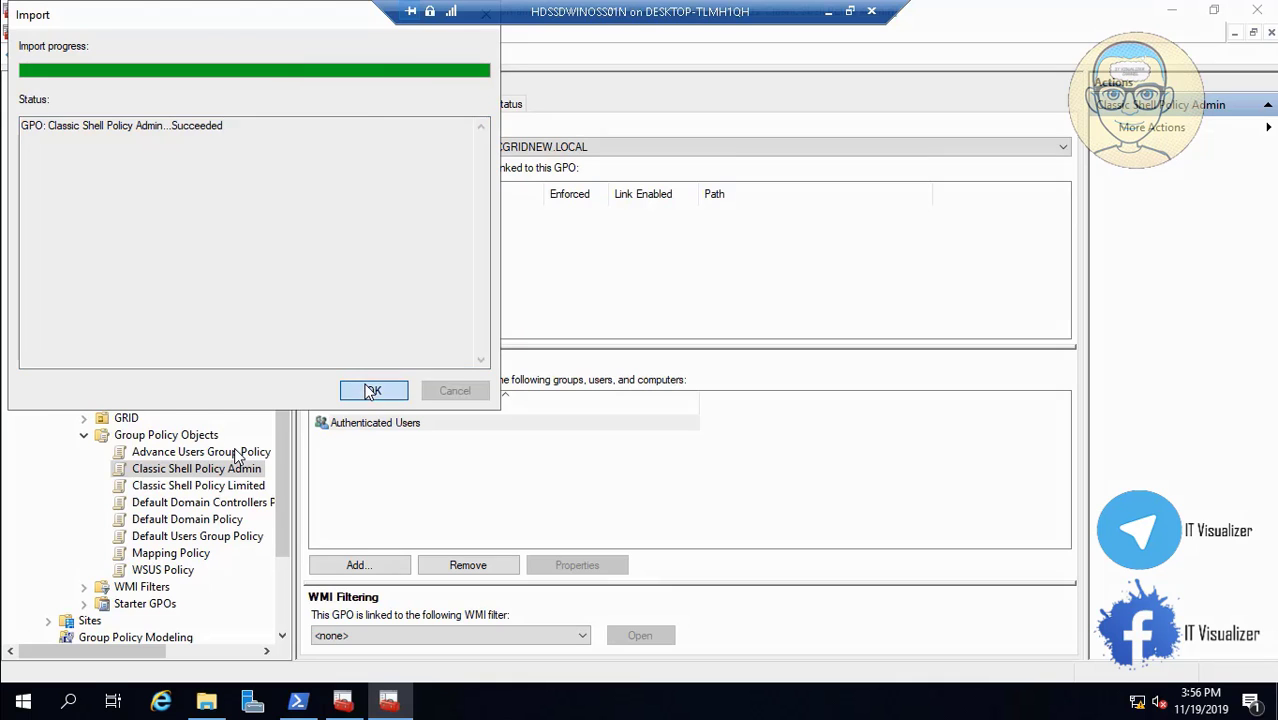
{"action": "left_click", "coordinate": [240, 485]}
Run Import Settings on Classic Shell Policy Limited using its backup from the Tron Domain GP folder.
{"action": "right_click", "coordinate": [240, 485]}
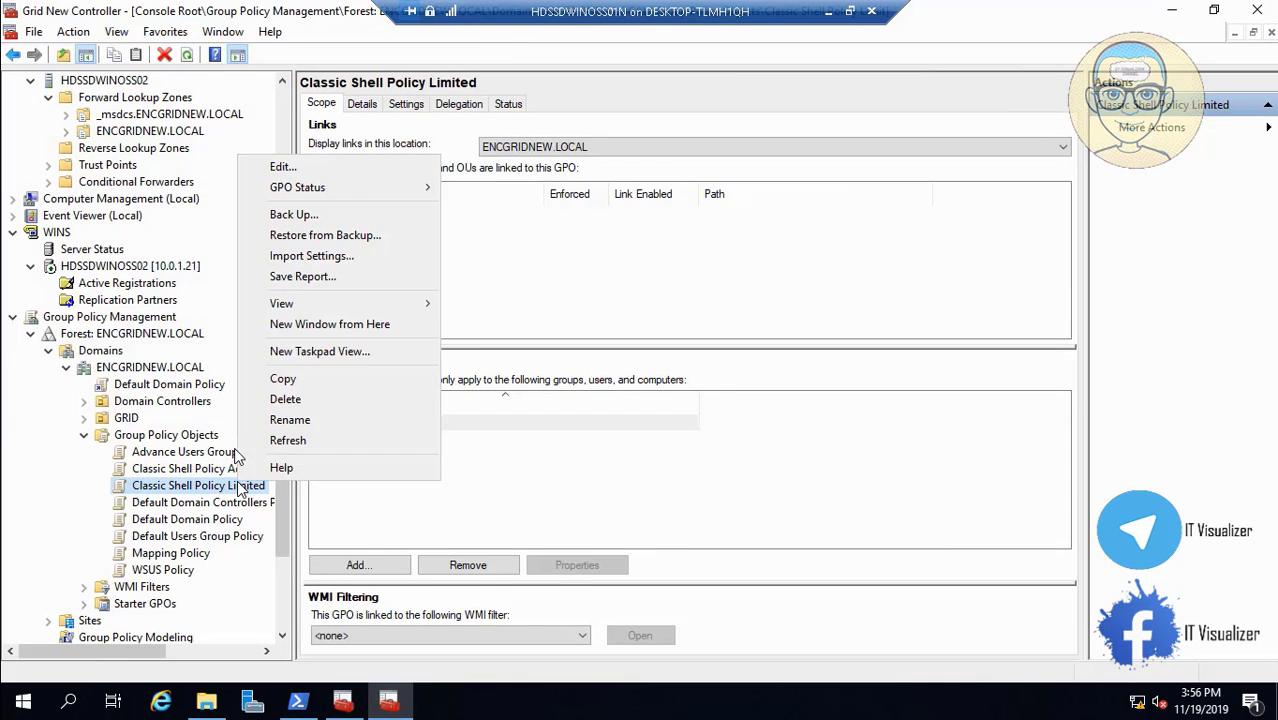
{"action": "left_click", "coordinate": [297, 257]}
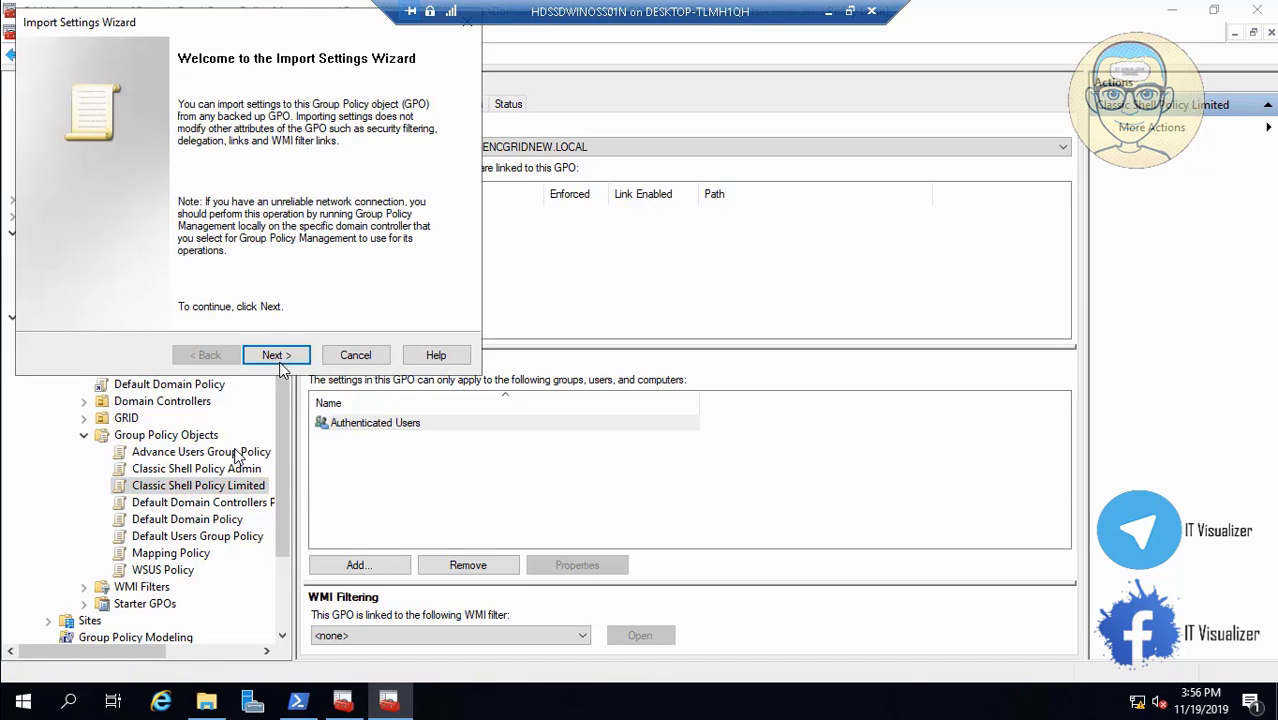
{"action": "left_click", "coordinate": [276, 355]}
{"action": "left_click", "coordinate": [276, 355]}
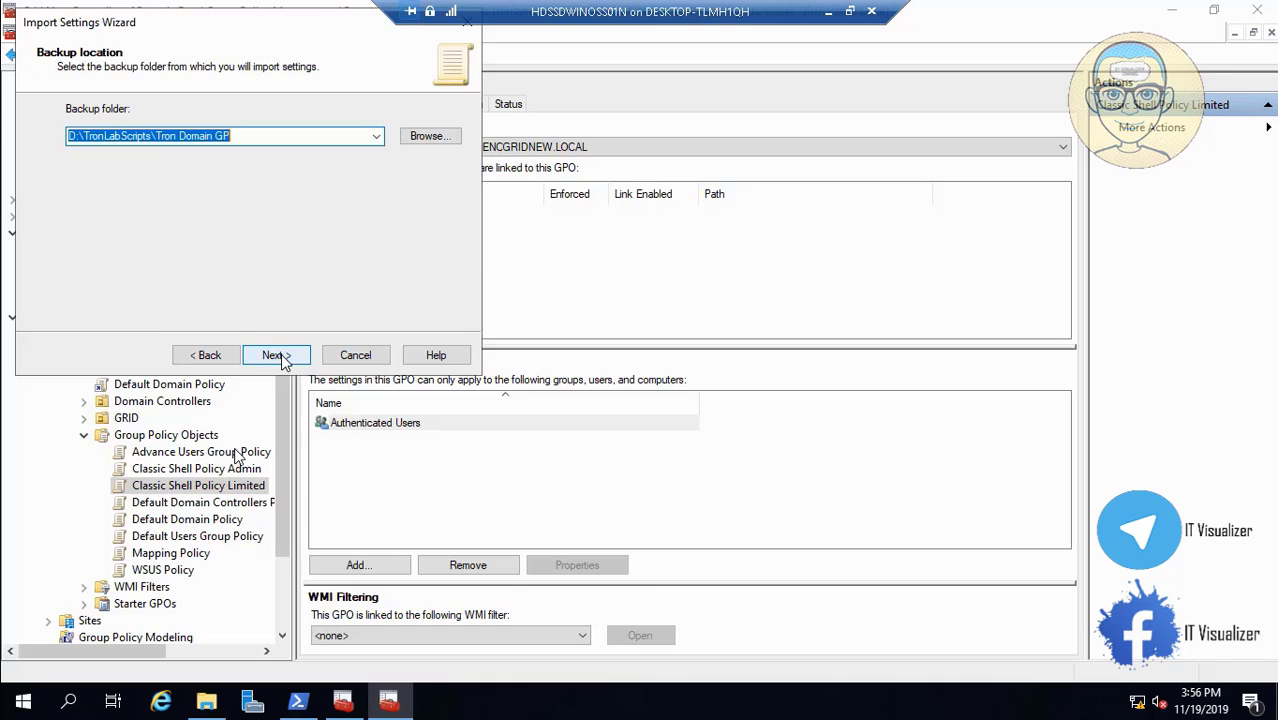
{"action": "left_click", "coordinate": [277, 355]}
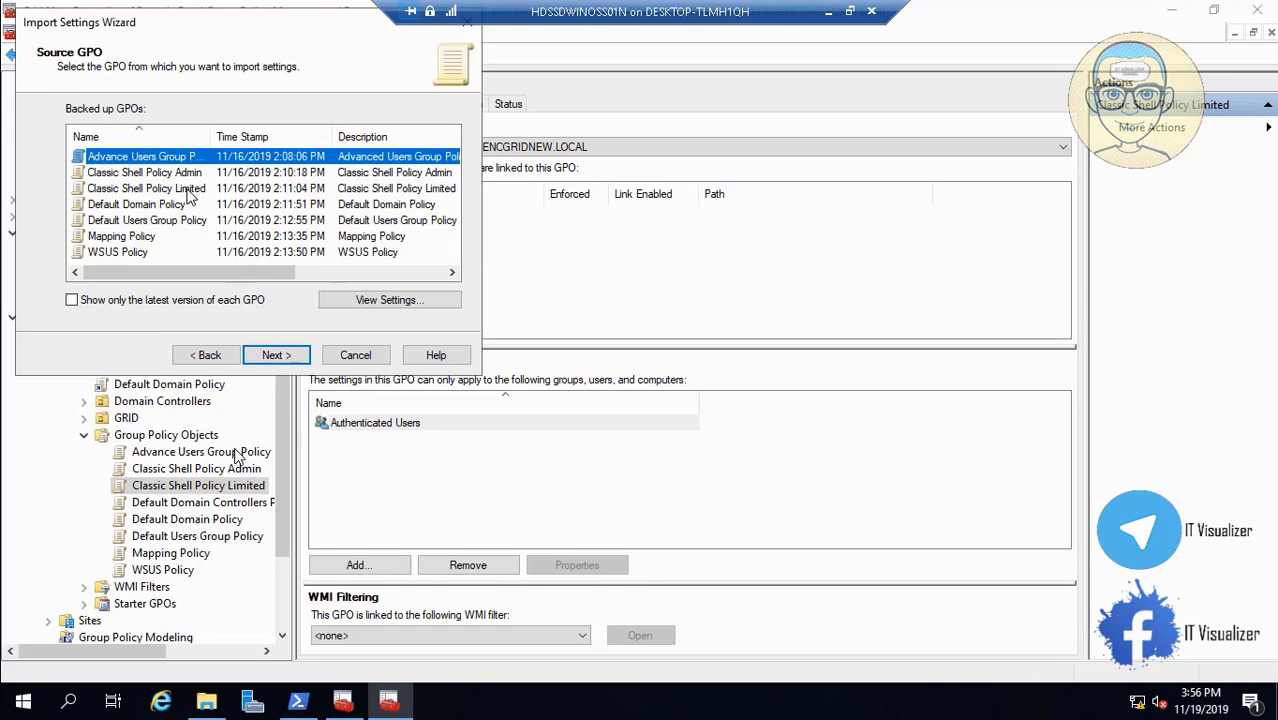
{"action": "left_click", "coordinate": [187, 190]}
{"action": "left_click", "coordinate": [271, 356]}
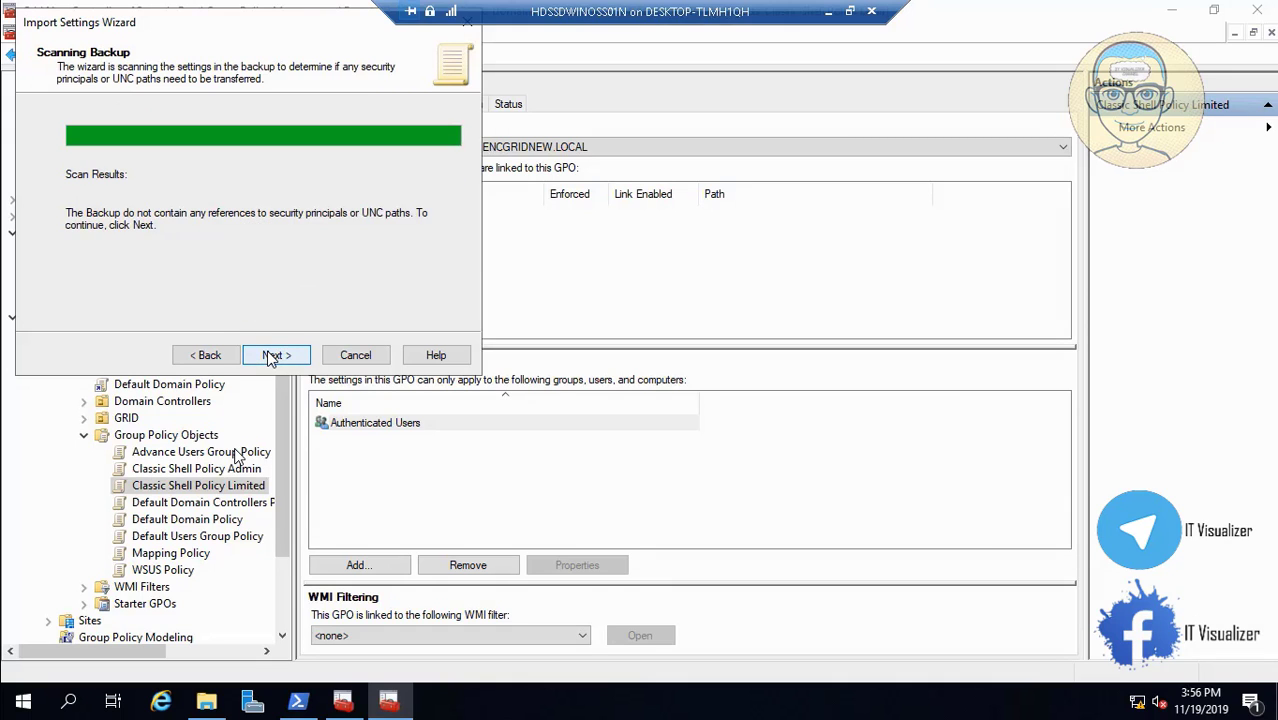
{"action": "left_click", "coordinate": [277, 358]}
{"action": "left_click", "coordinate": [277, 356]}
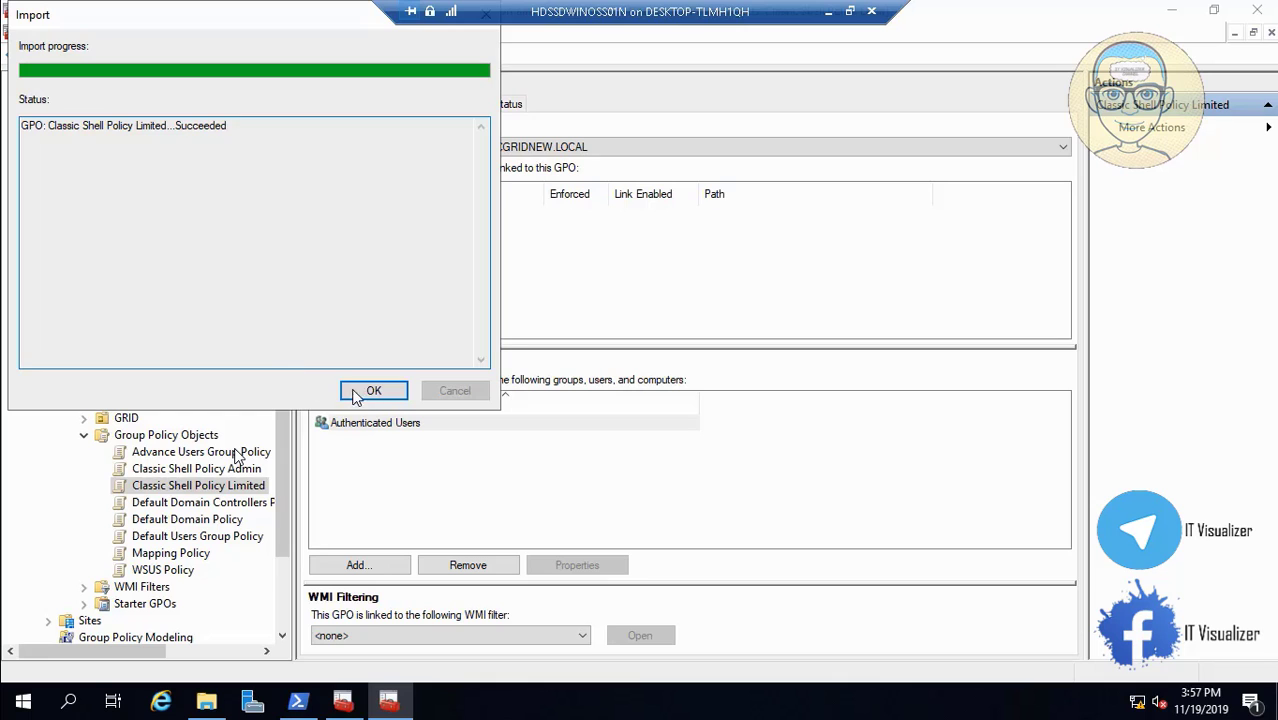
{"action": "left_click", "coordinate": [365, 390]}
Accept the SYSVOL permission fix for Default Domain Policy and Default Domain Controllers Policy.
{"action": "left_click", "coordinate": [186, 521]}
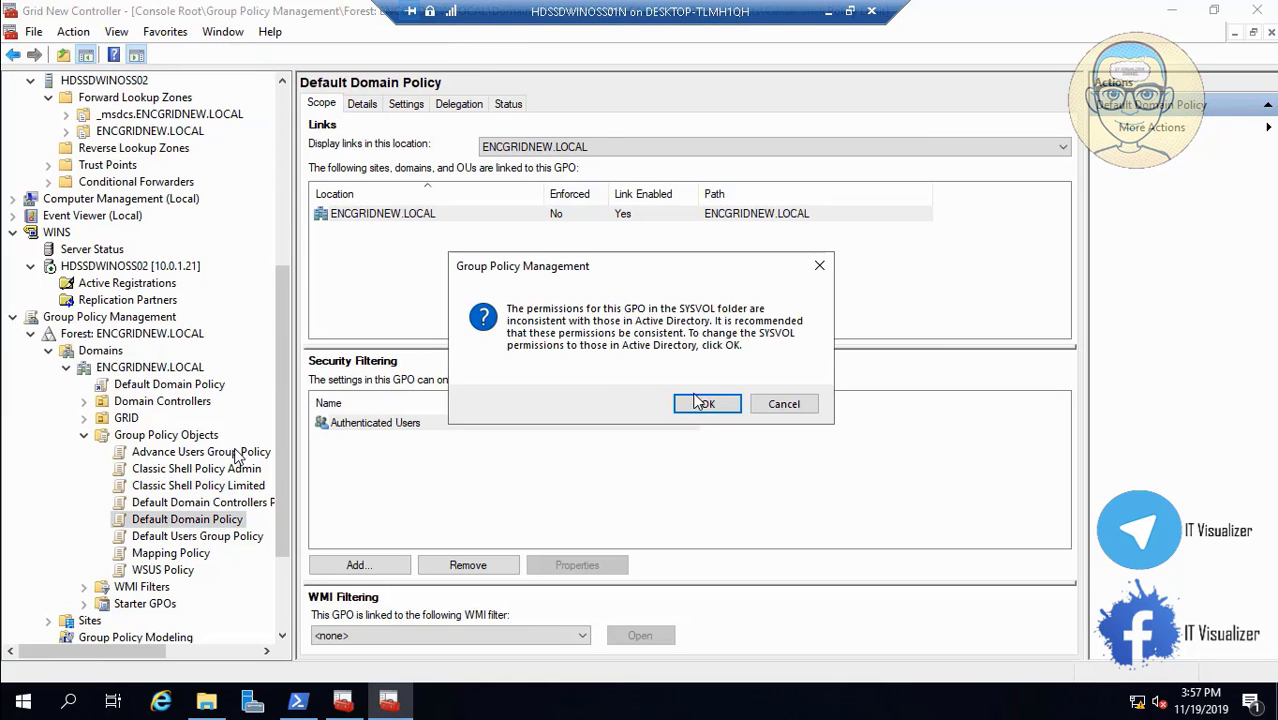
{"action": "left_click", "coordinate": [697, 401]}
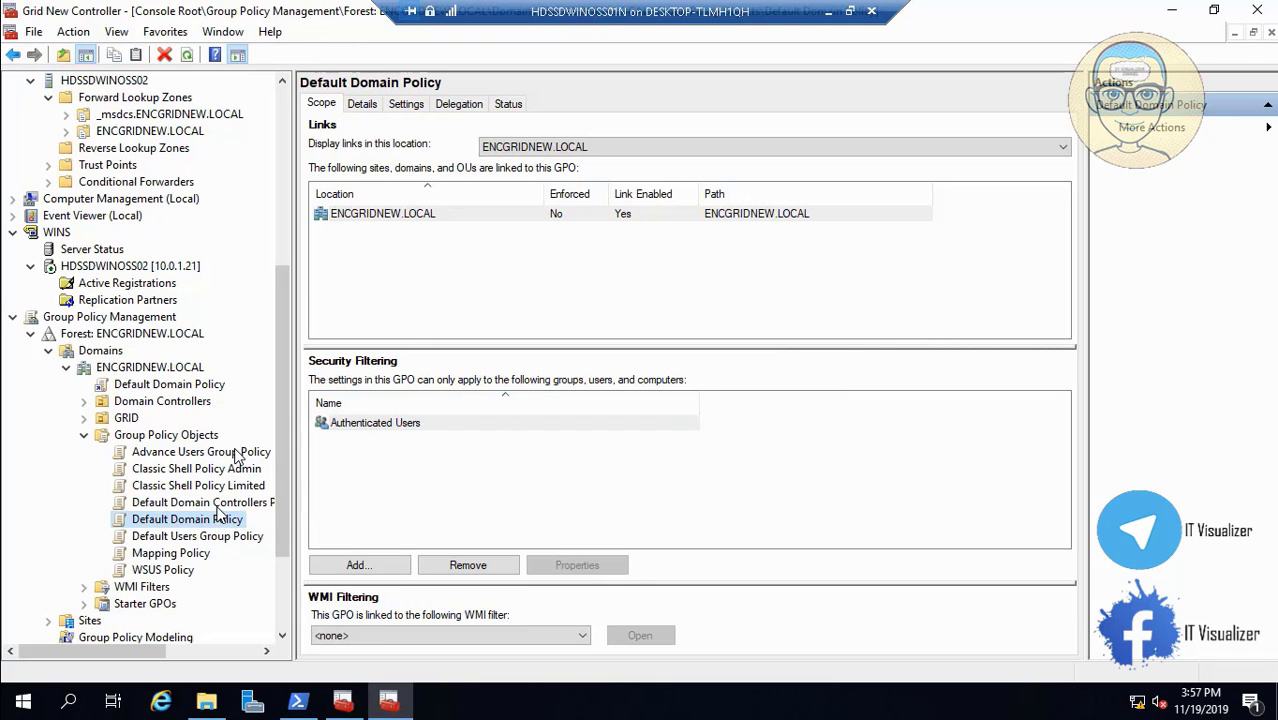
{"action": "left_click", "coordinate": [196, 502]}
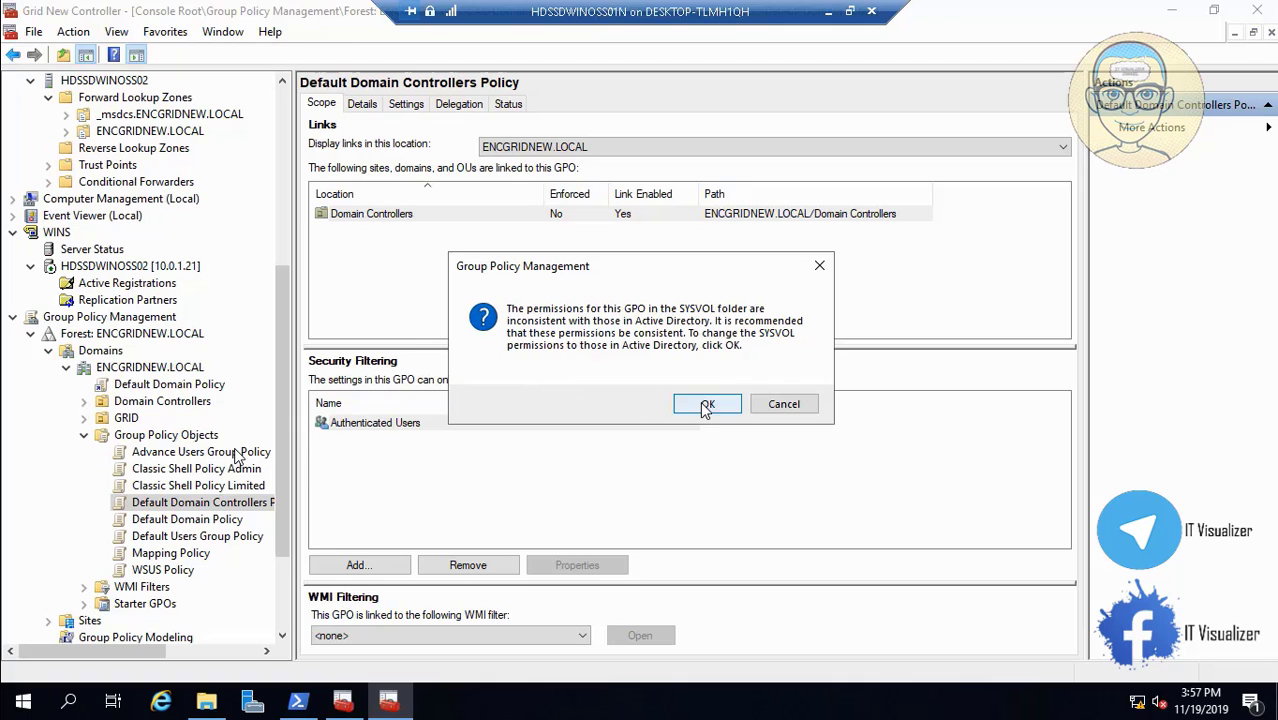
{"action": "left_click", "coordinate": [707, 403]}
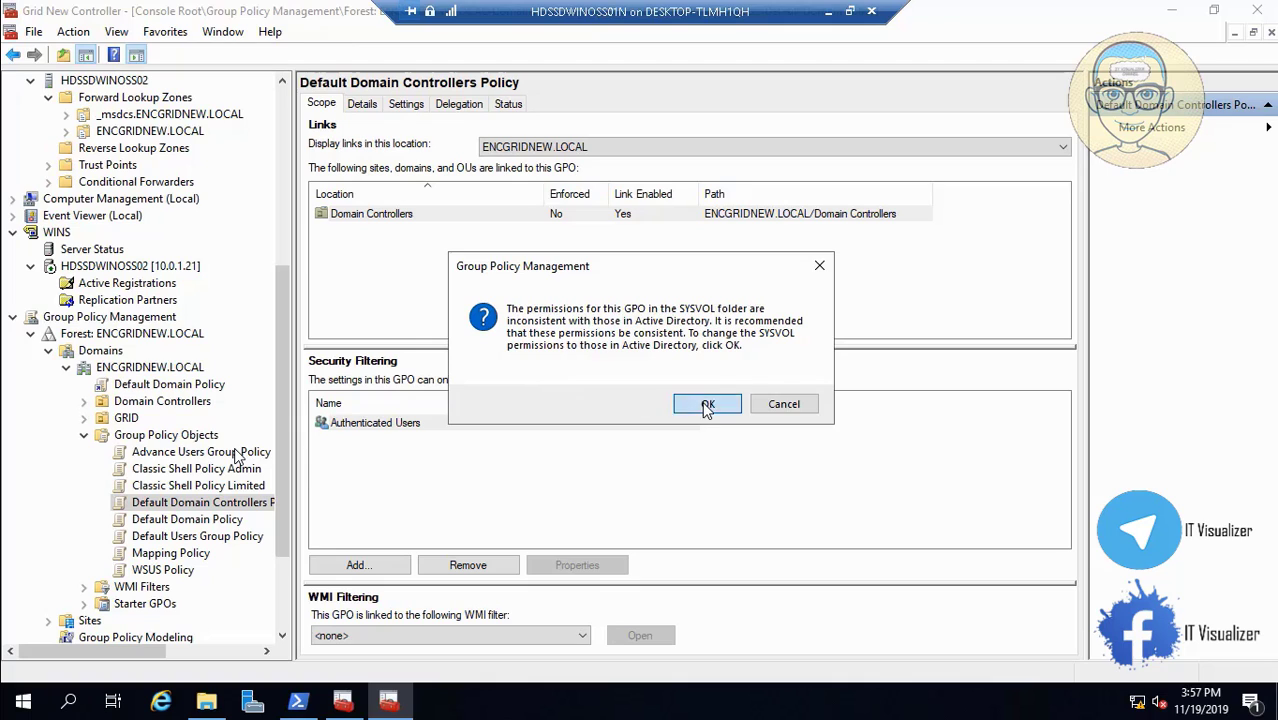
{"action": "left_click", "coordinate": [220, 519]}
Begin an Import Settings into Default Domain Policy, then cancel after picking the wrong backup.
{"action": "right_click", "coordinate": [215, 521]}
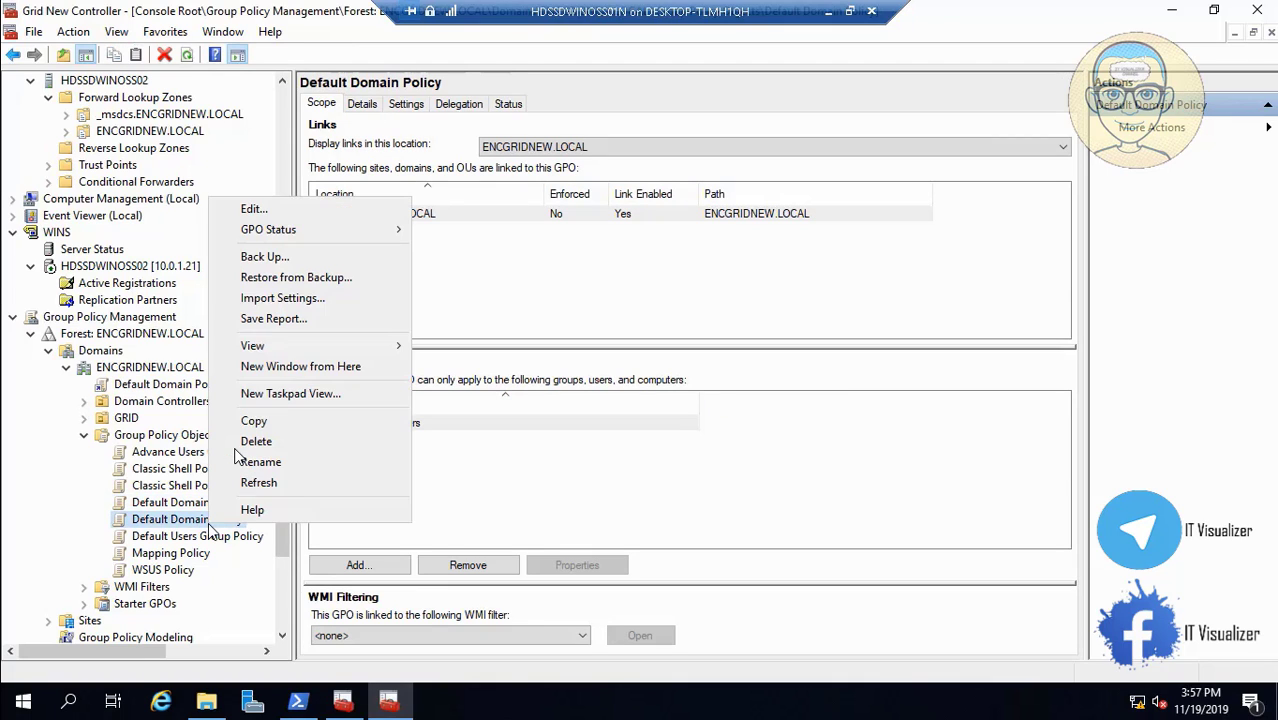
{"action": "left_click", "coordinate": [322, 297]}
{"action": "left_click", "coordinate": [278, 355]}
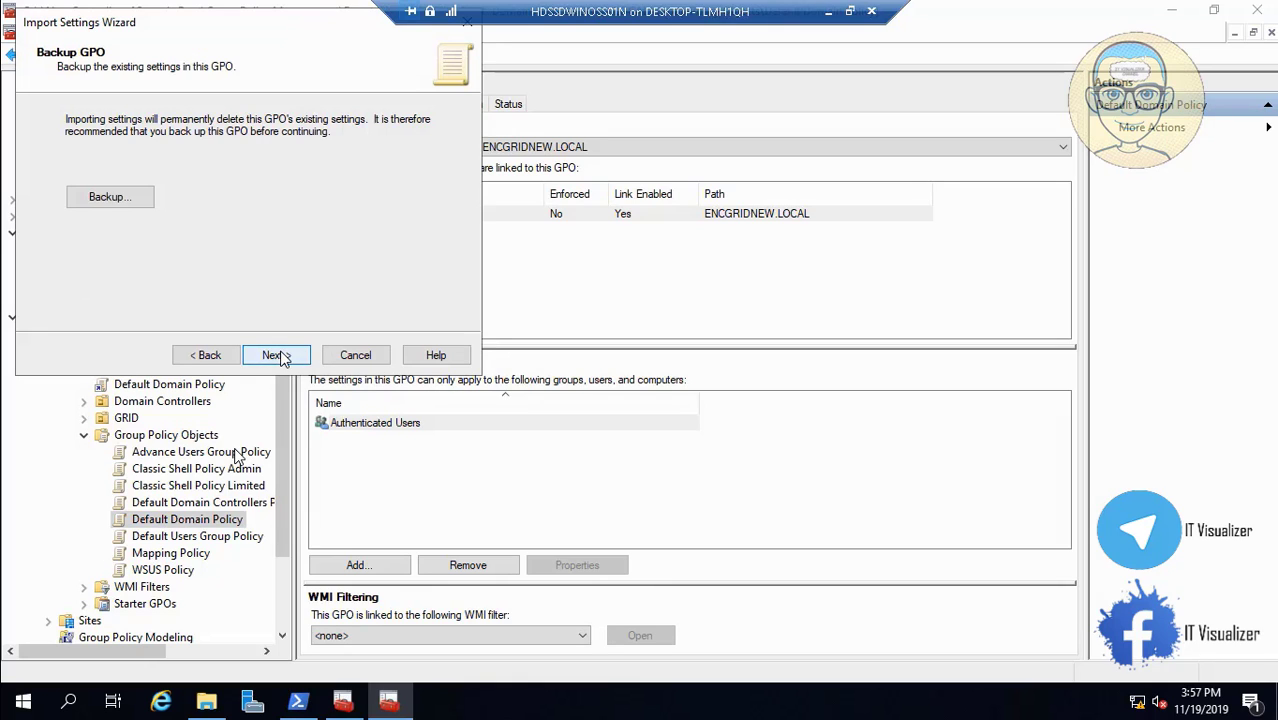
{"action": "left_click", "coordinate": [278, 355]}
{"action": "left_click", "coordinate": [278, 355]}
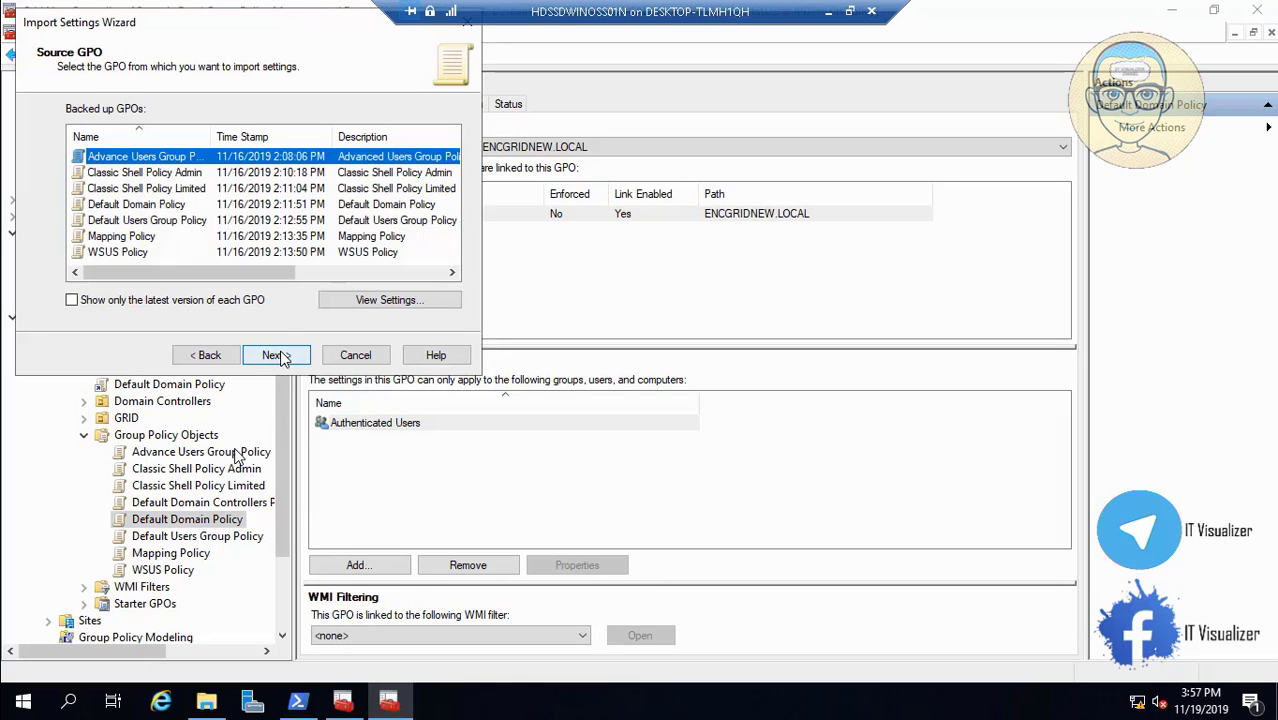
{"action": "left_click", "coordinate": [188, 221]}
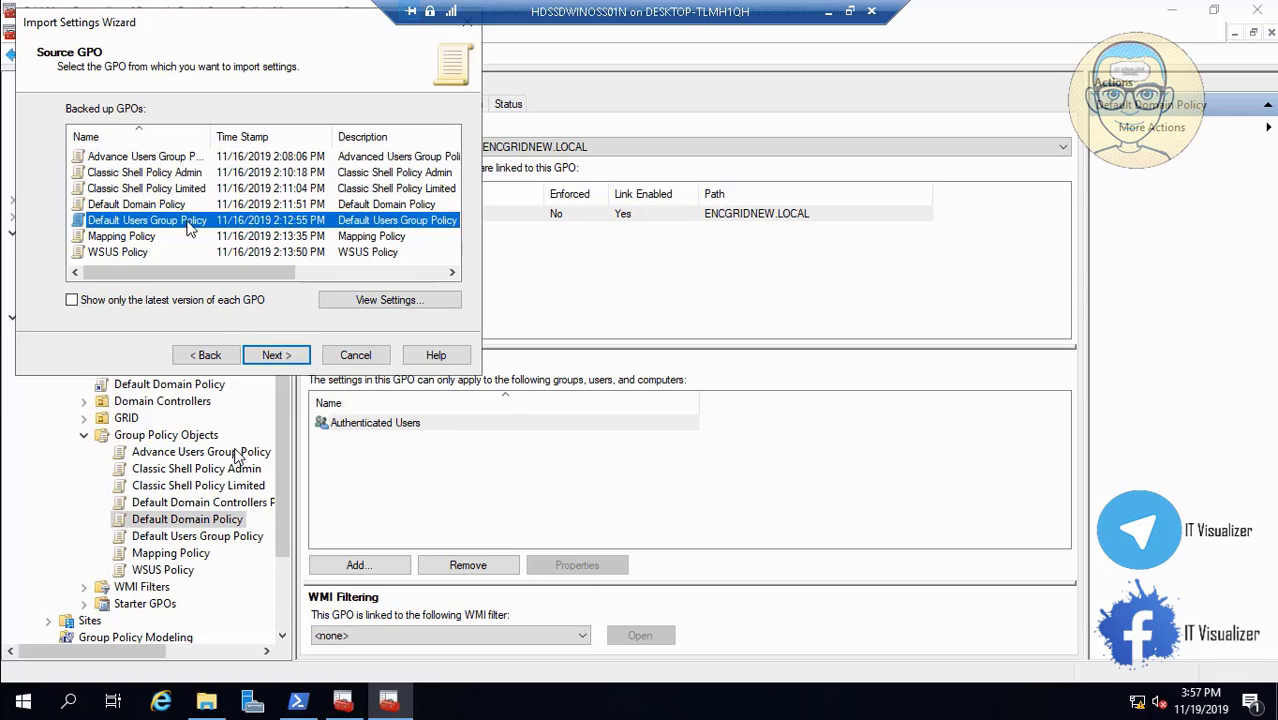
{"action": "left_click", "coordinate": [163, 205]}
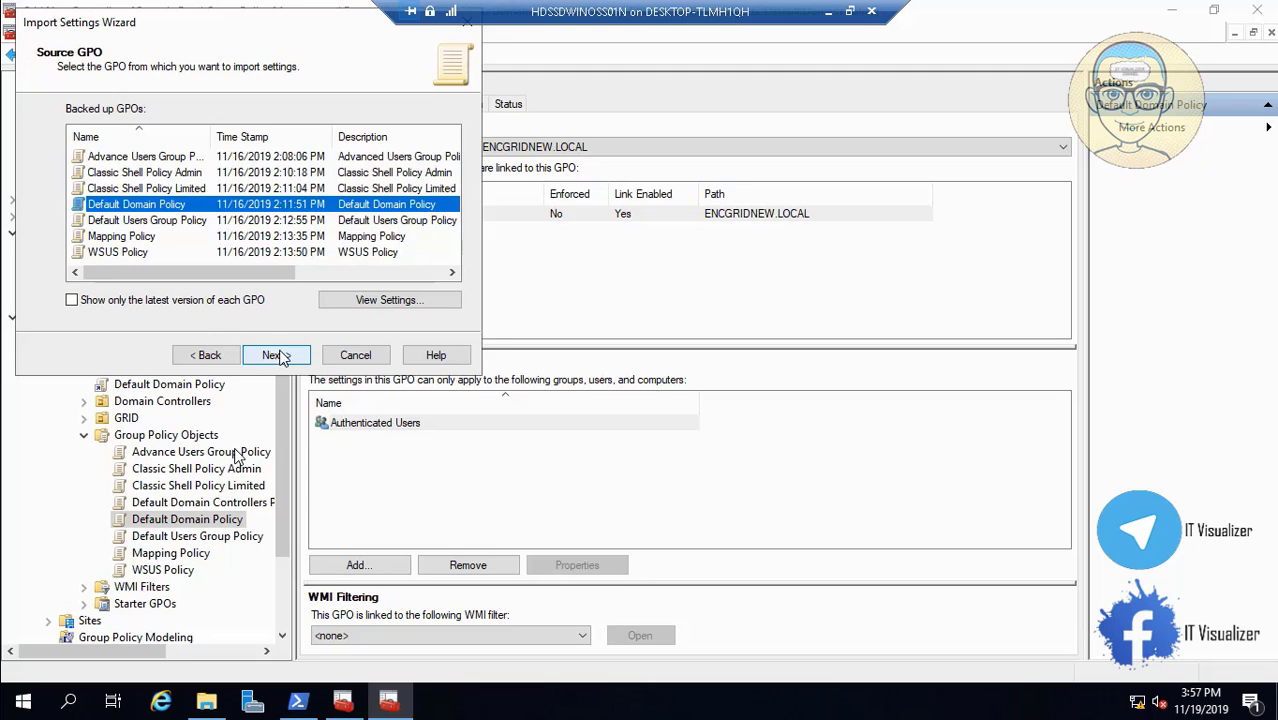
{"action": "left_click", "coordinate": [357, 358]}
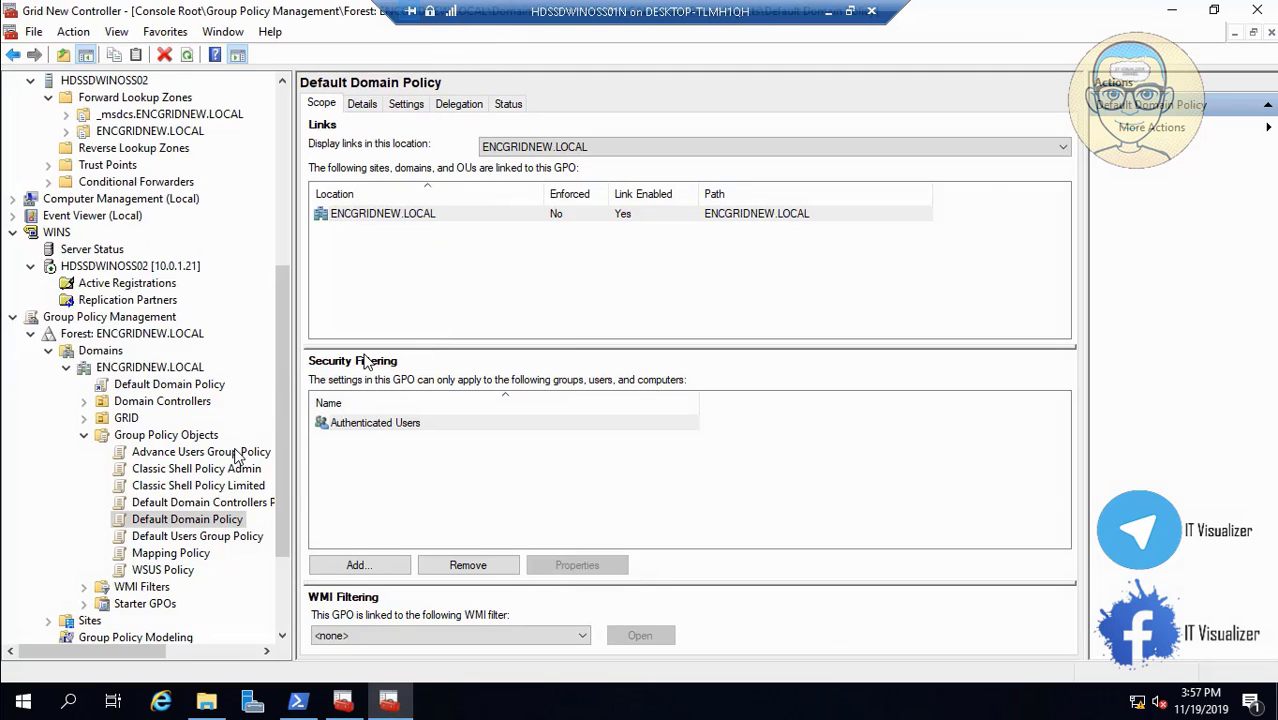
Import the Default Domain Policy backup into Default Domain Policy, copying references identically.
{"action": "right_click", "coordinate": [212, 530]}
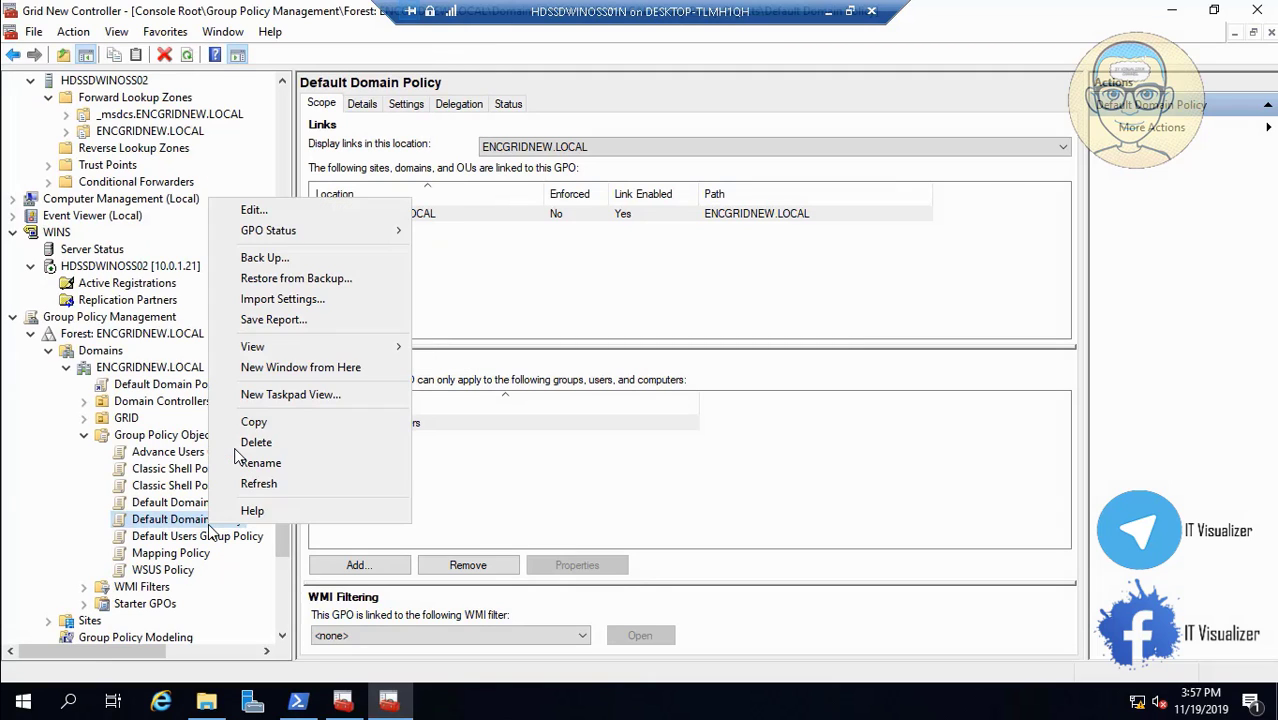
{"action": "left_click", "coordinate": [316, 300]}
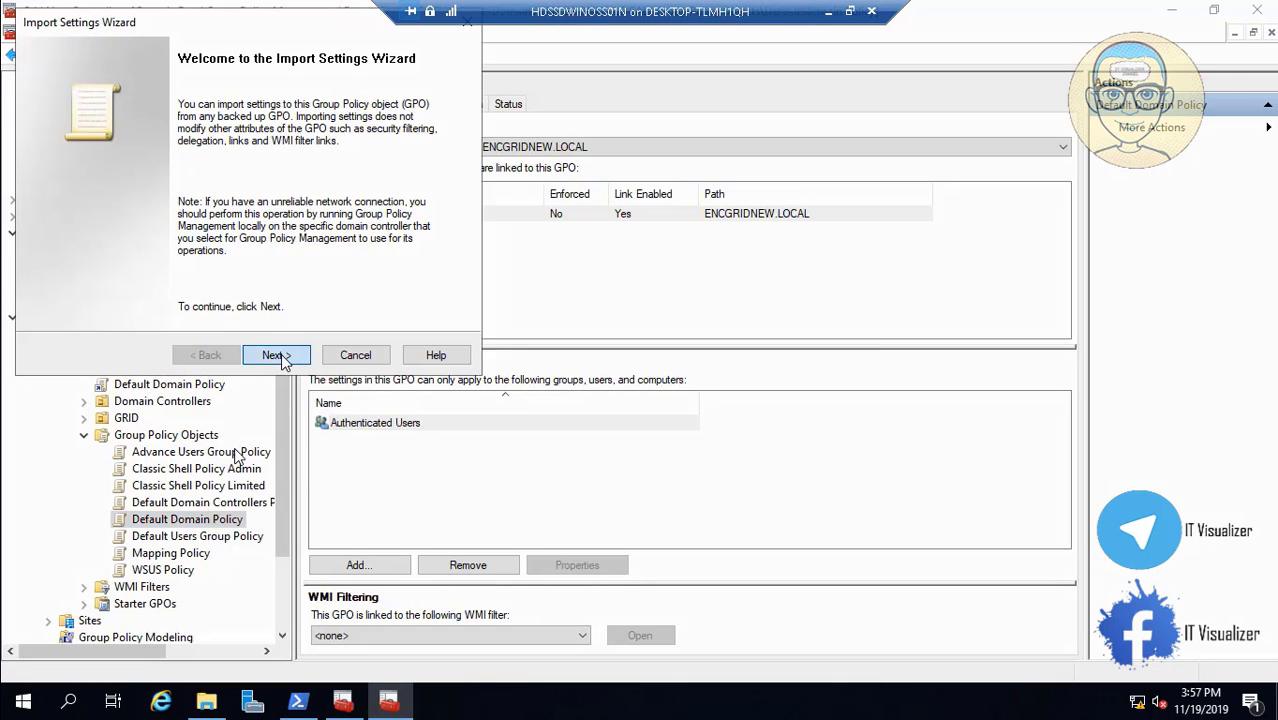
{"action": "left_click", "coordinate": [279, 356]}
{"action": "left_click", "coordinate": [276, 356]}
{"action": "left_click", "coordinate": [276, 356]}
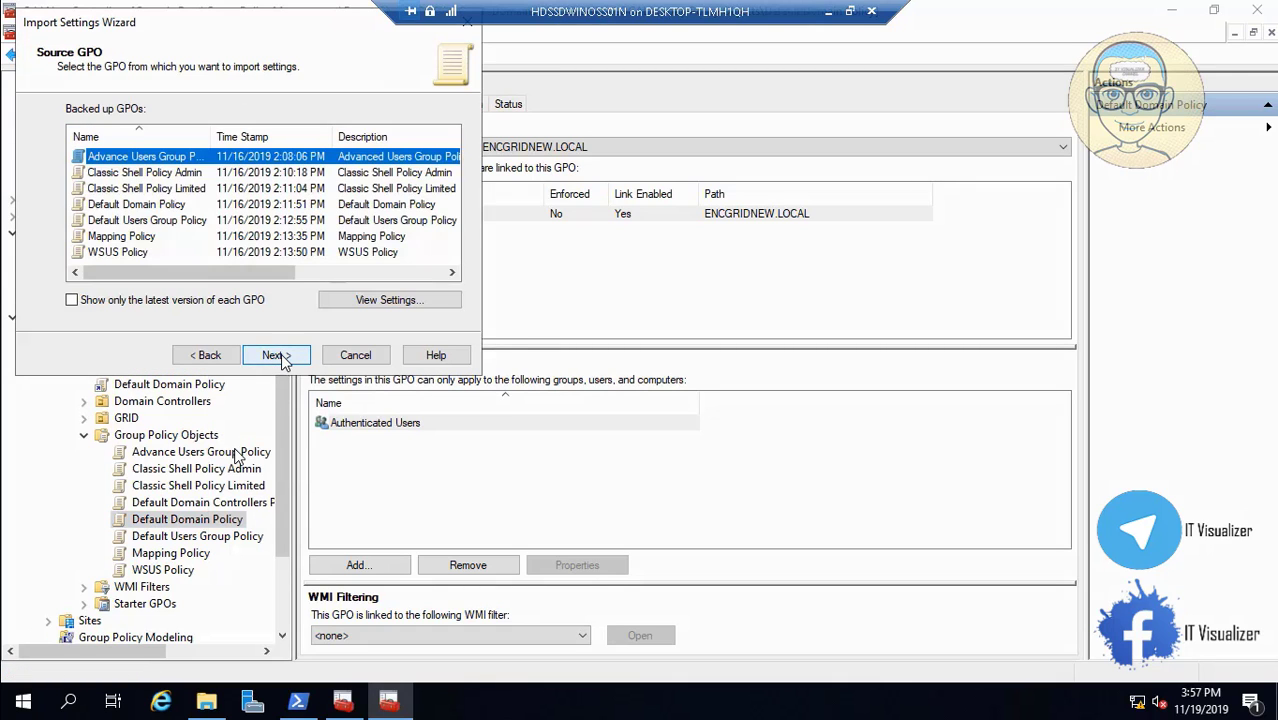
{"action": "left_click", "coordinate": [184, 205]}
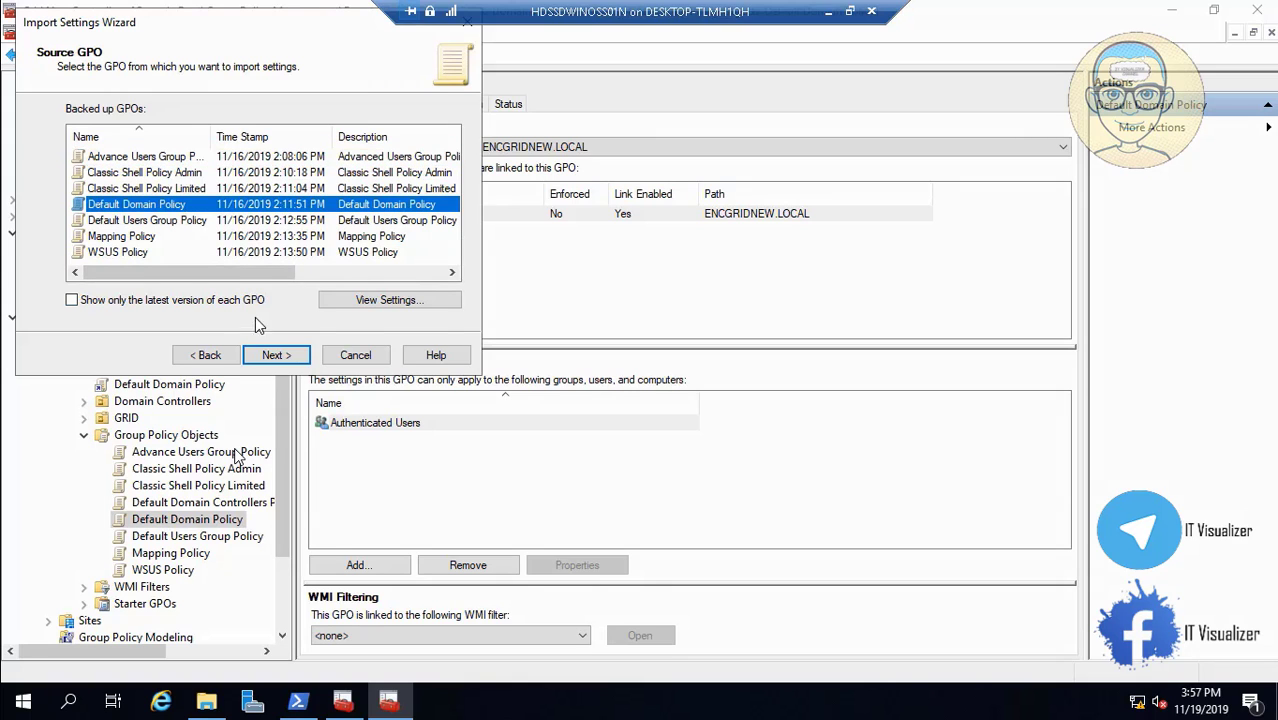
{"action": "left_click", "coordinate": [275, 356]}
{"action": "left_click", "coordinate": [277, 357]}
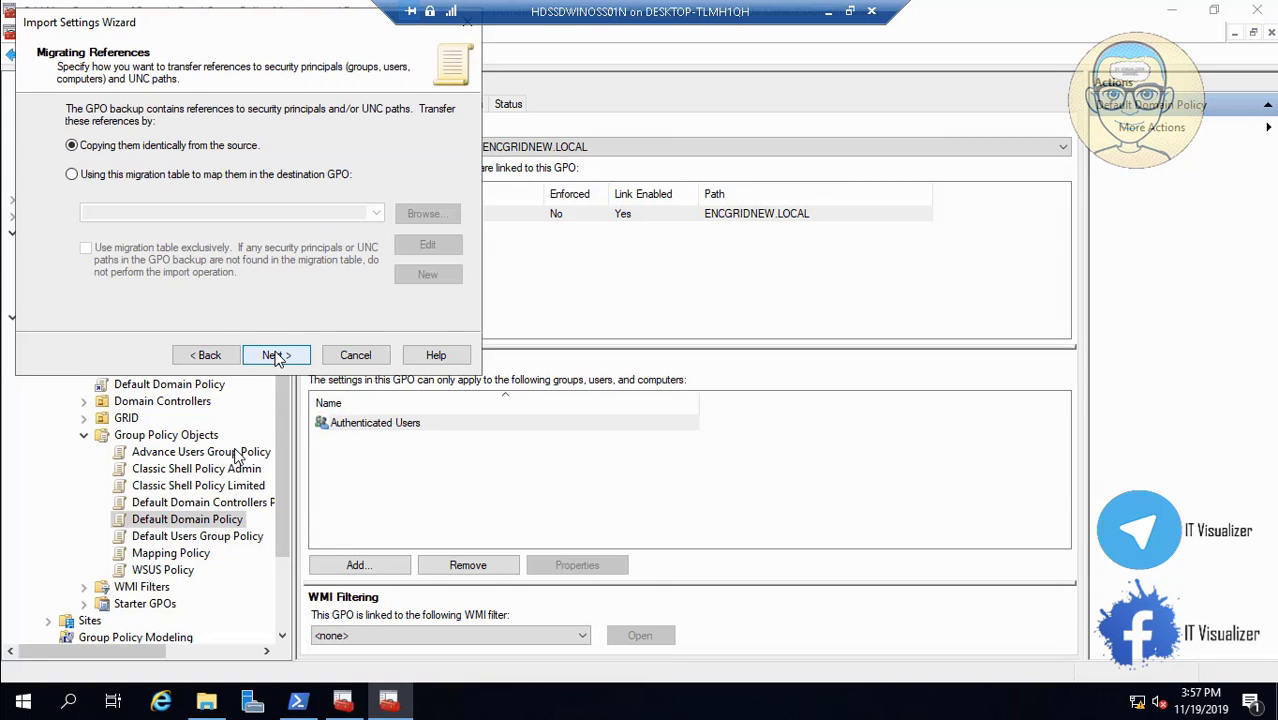
{"action": "left_click", "coordinate": [277, 357]}
{"action": "left_click", "coordinate": [277, 357]}
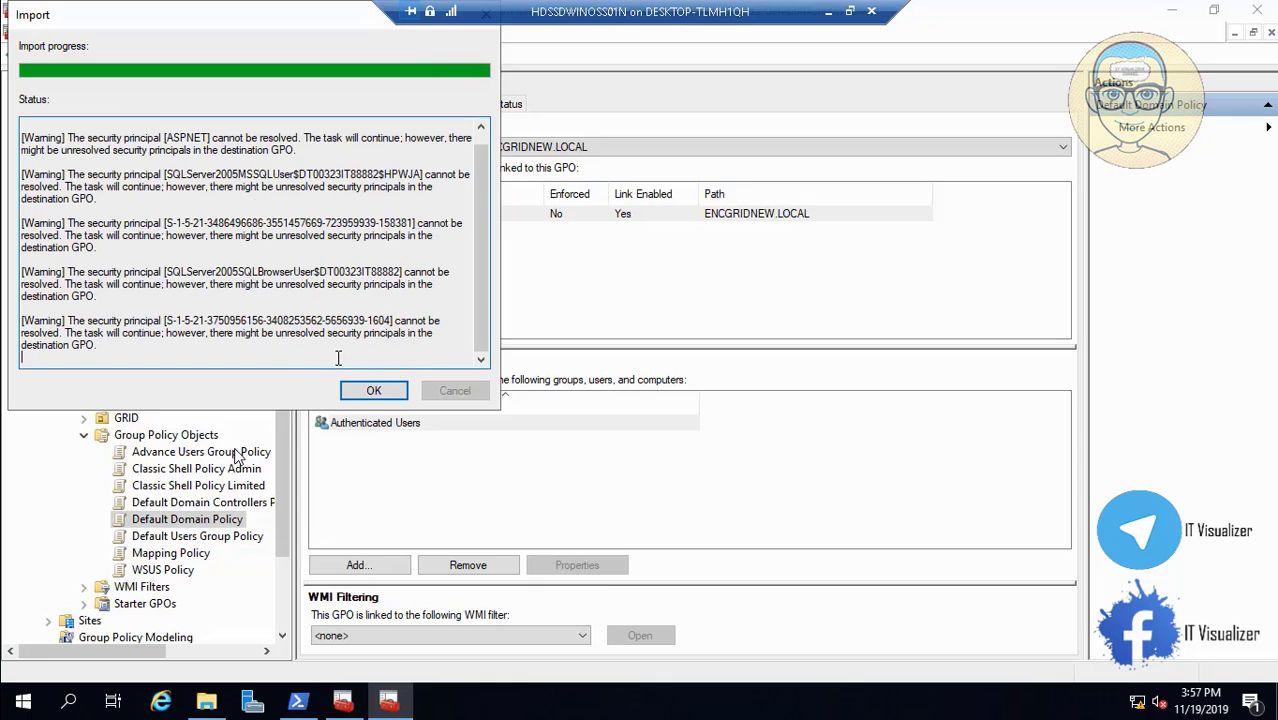
Import the Default Users Group Policy backup into the Default Users Group Policy GPO.
{"action": "left_click", "coordinate": [375, 392]}
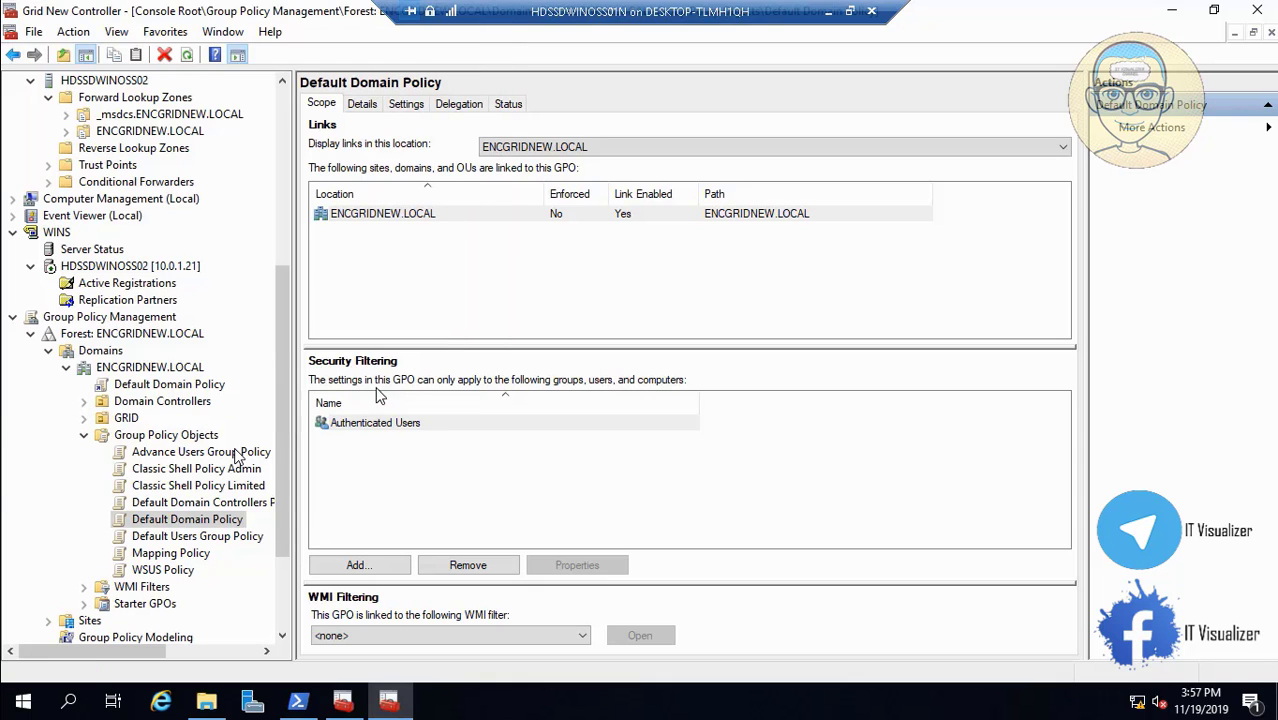
{"action": "left_click", "coordinate": [222, 538]}
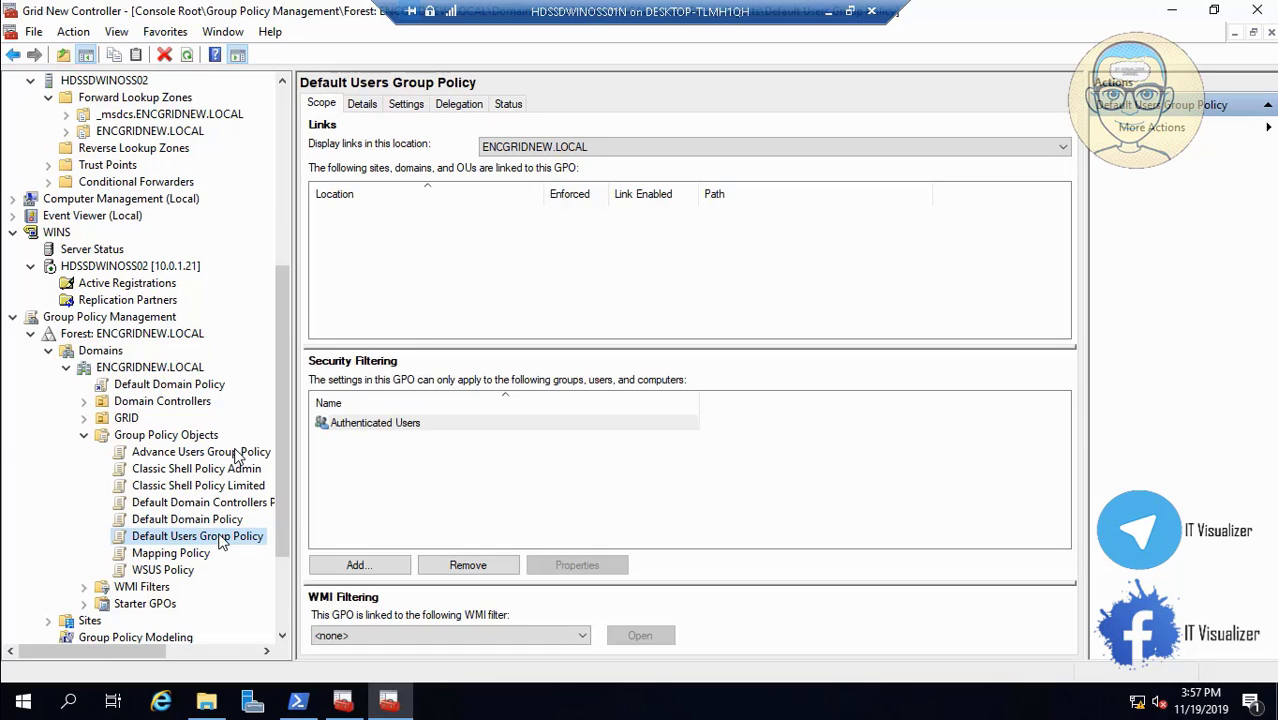
{"action": "right_click", "coordinate": [222, 538]}
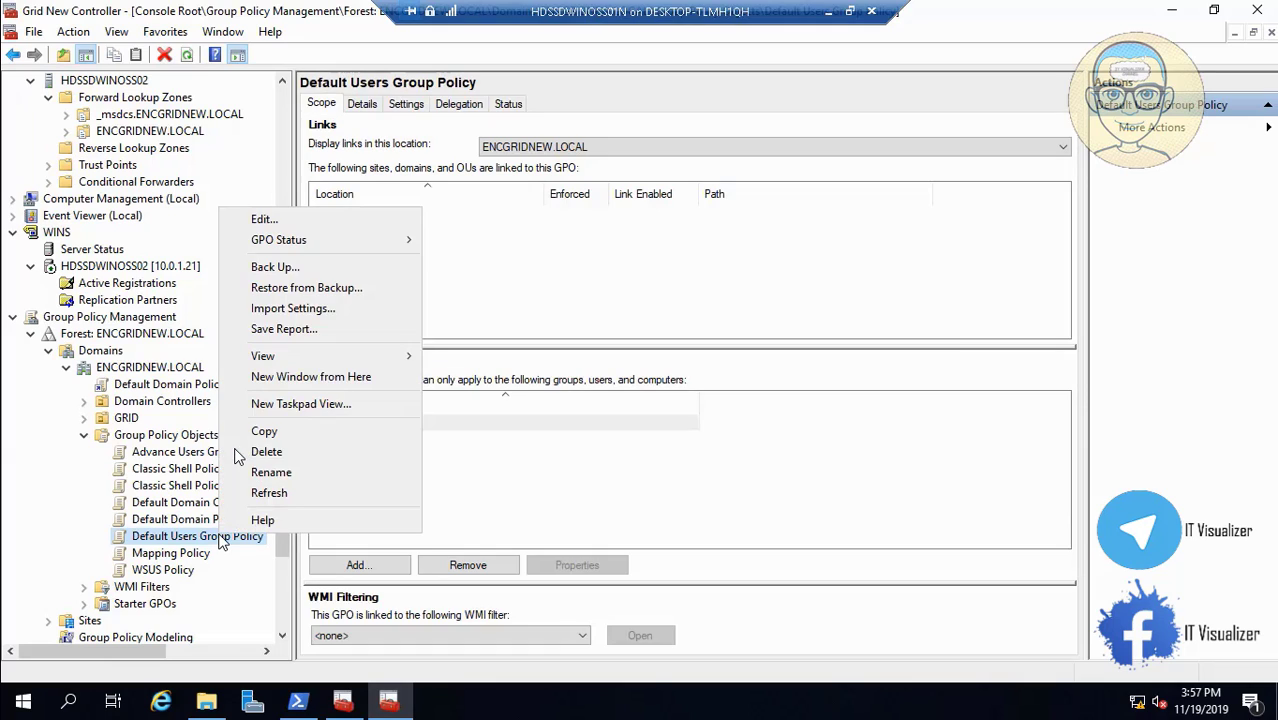
{"action": "left_click", "coordinate": [298, 316]}
{"action": "left_click", "coordinate": [285, 356]}
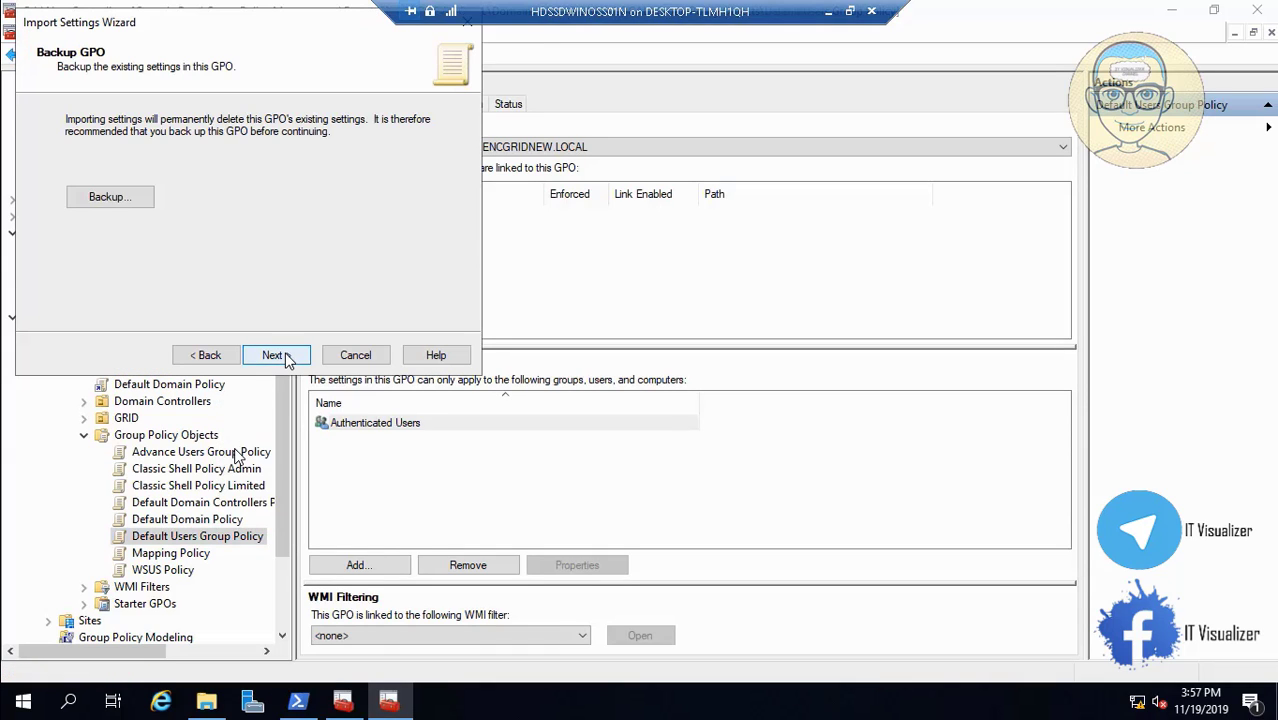
{"action": "left_click", "coordinate": [285, 356]}
{"action": "left_click", "coordinate": [278, 355]}
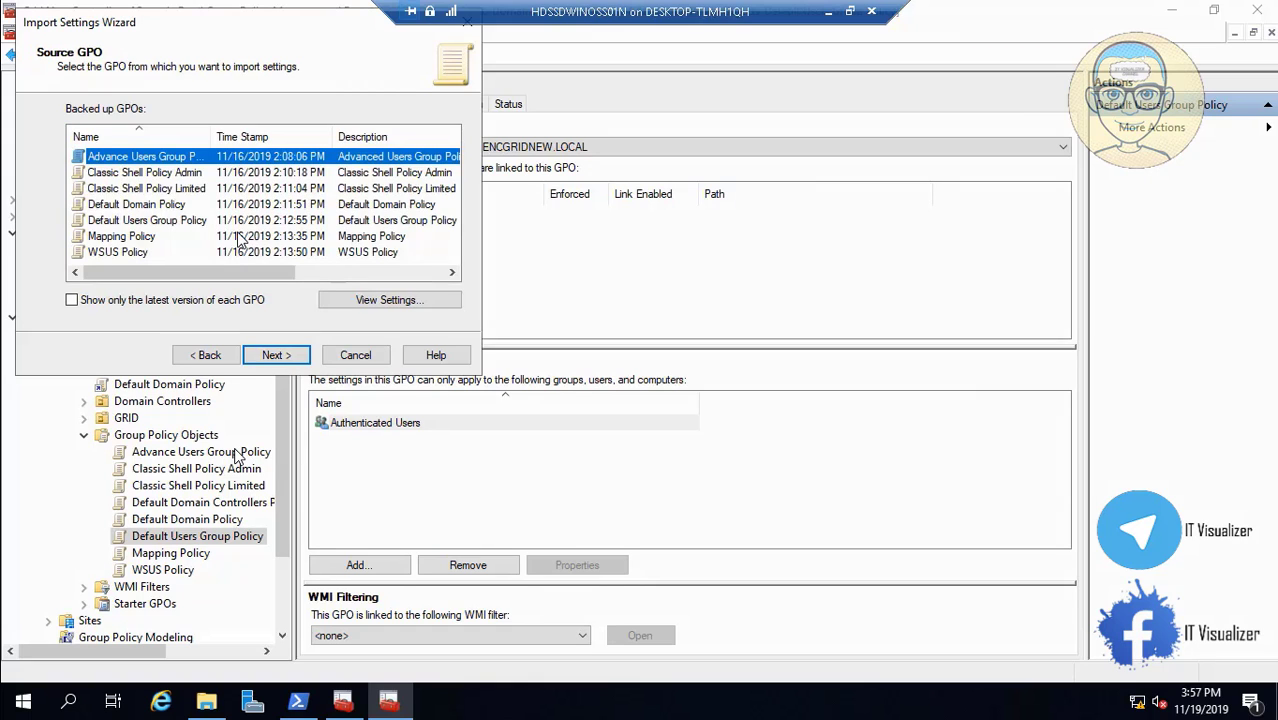
{"action": "left_click", "coordinate": [192, 222]}
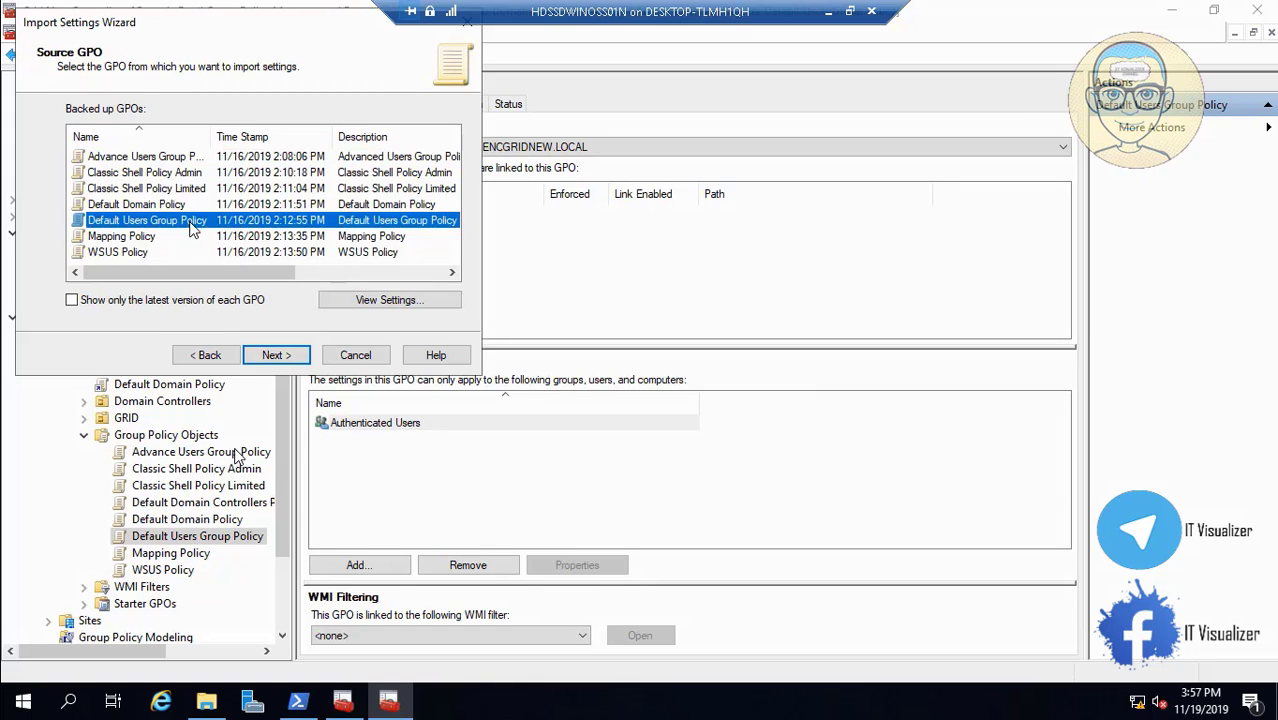
{"action": "left_click", "coordinate": [283, 357]}
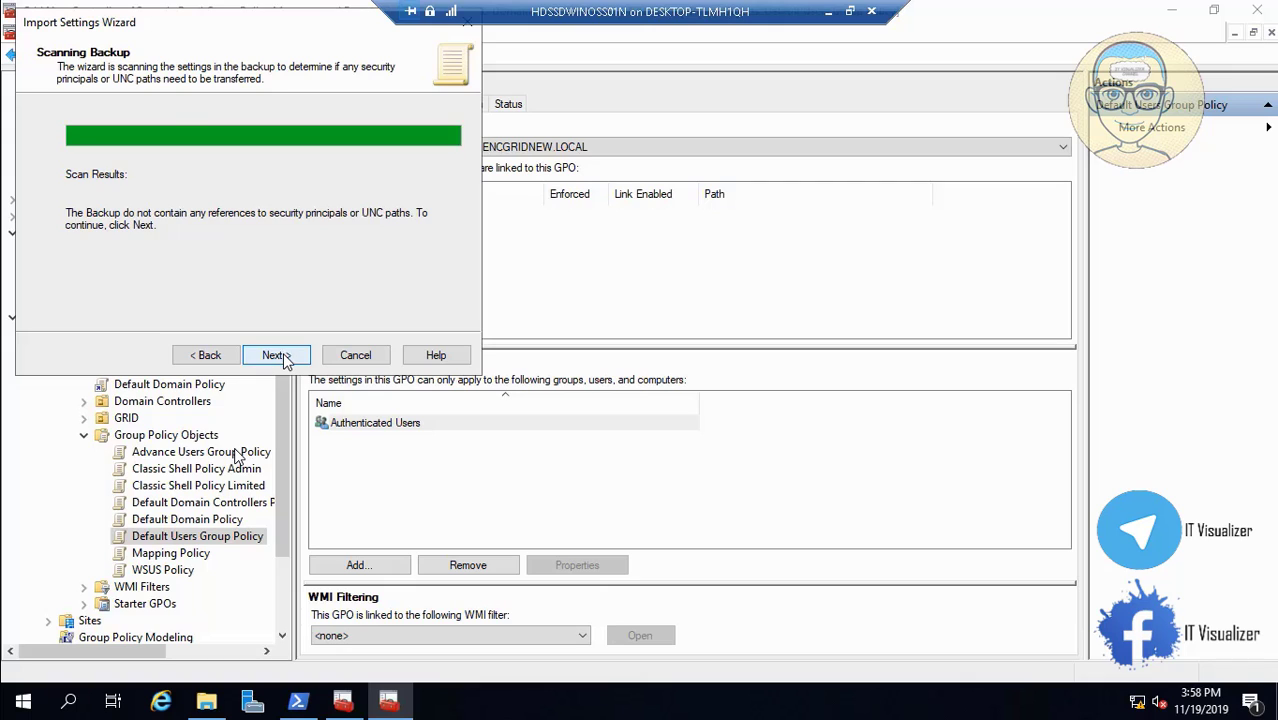
{"action": "left_click", "coordinate": [277, 356]}
{"action": "left_click", "coordinate": [280, 356]}
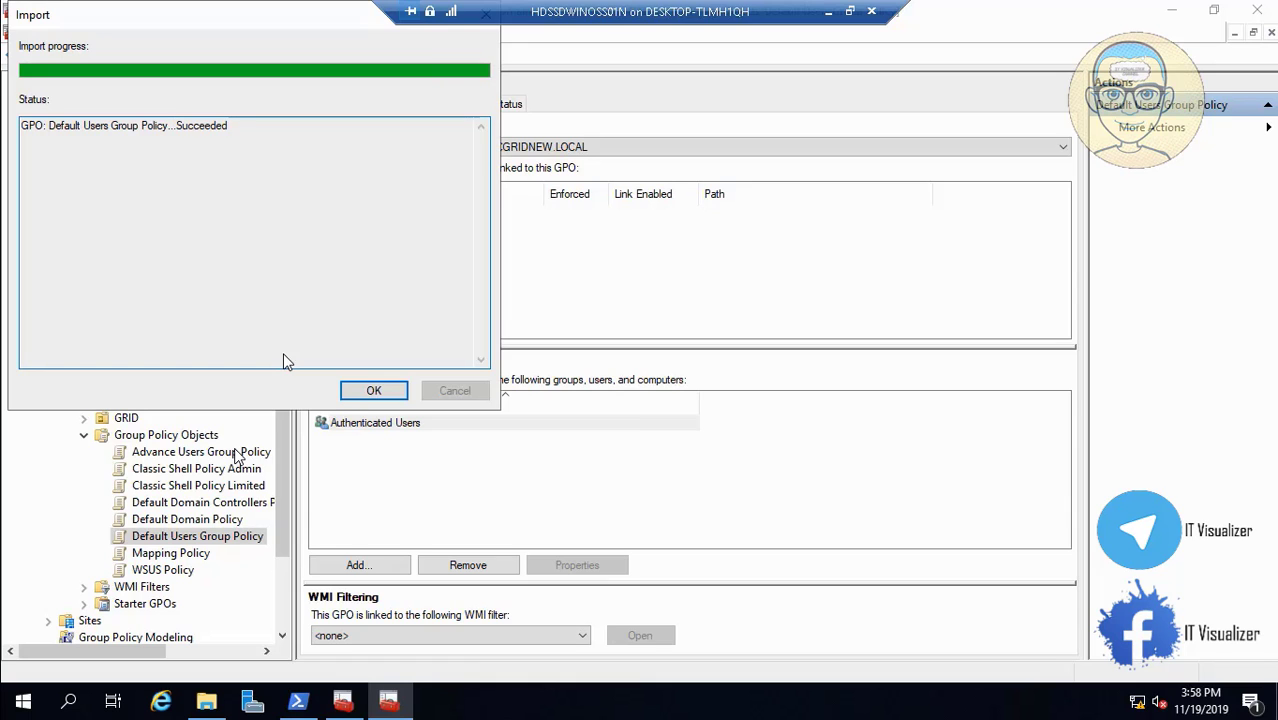
{"action": "left_click", "coordinate": [373, 391]}
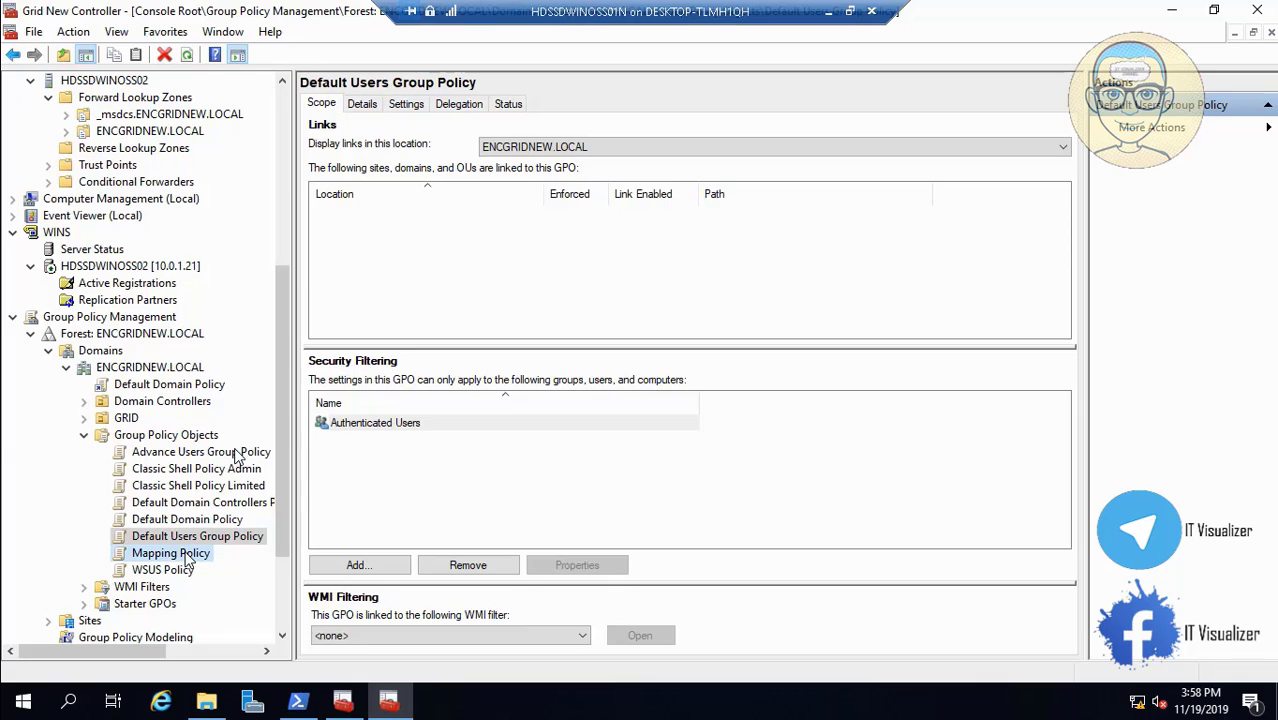
Import the Mapping Policy backup into the Mapping Policy GPO.
{"action": "left_click", "coordinate": [187, 556]}
{"action": "right_click", "coordinate": [187, 554]}
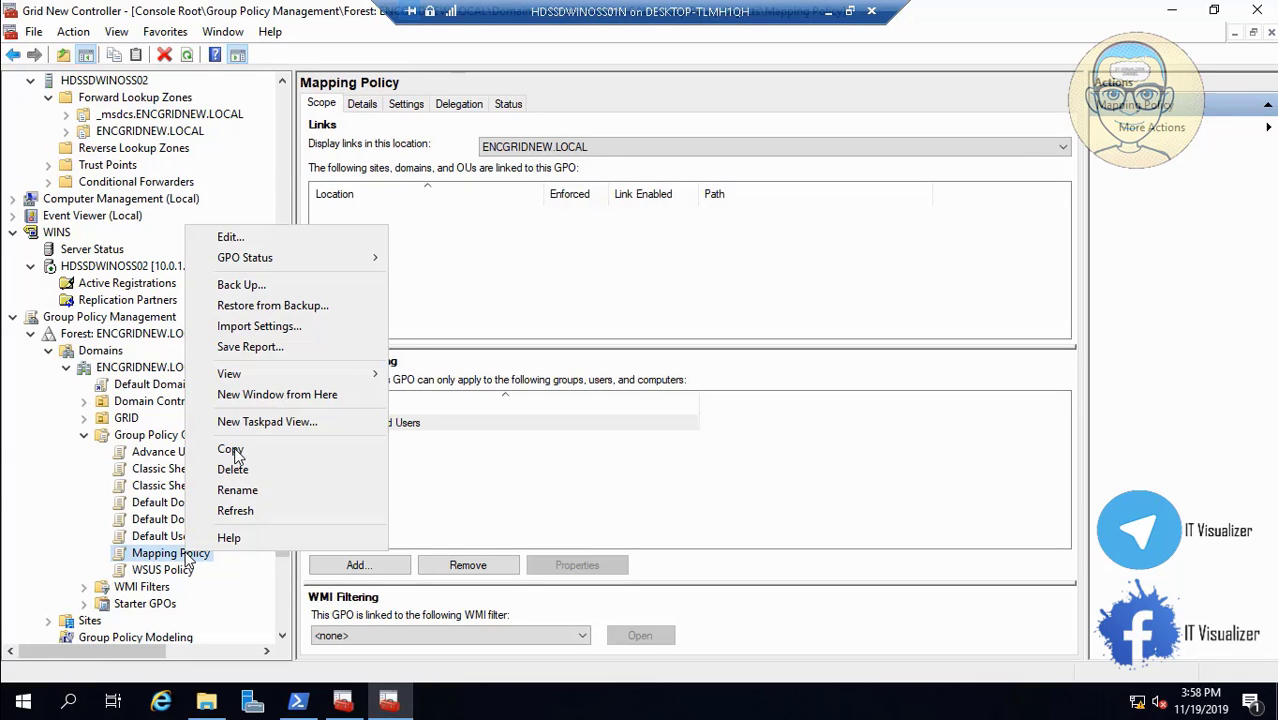
{"action": "left_click", "coordinate": [262, 327]}
{"action": "left_click", "coordinate": [284, 357]}
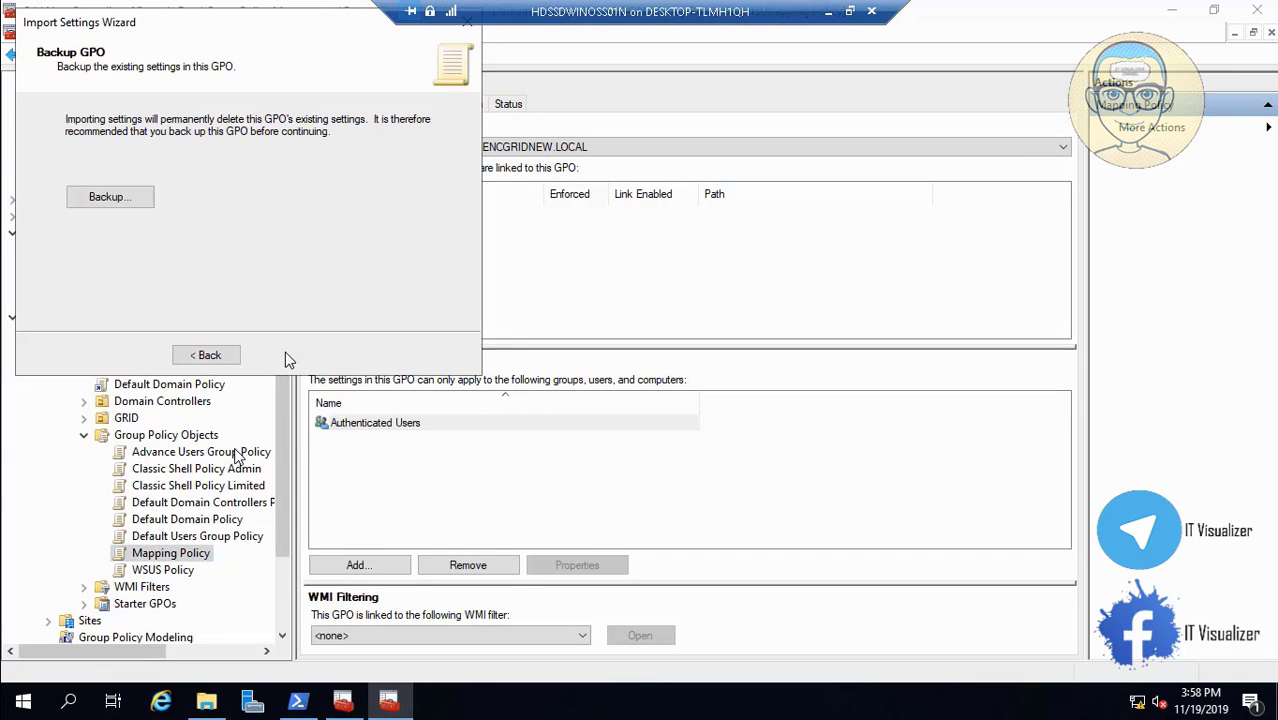
{"action": "left_click", "coordinate": [272, 355]}
{"action": "left_click", "coordinate": [272, 355]}
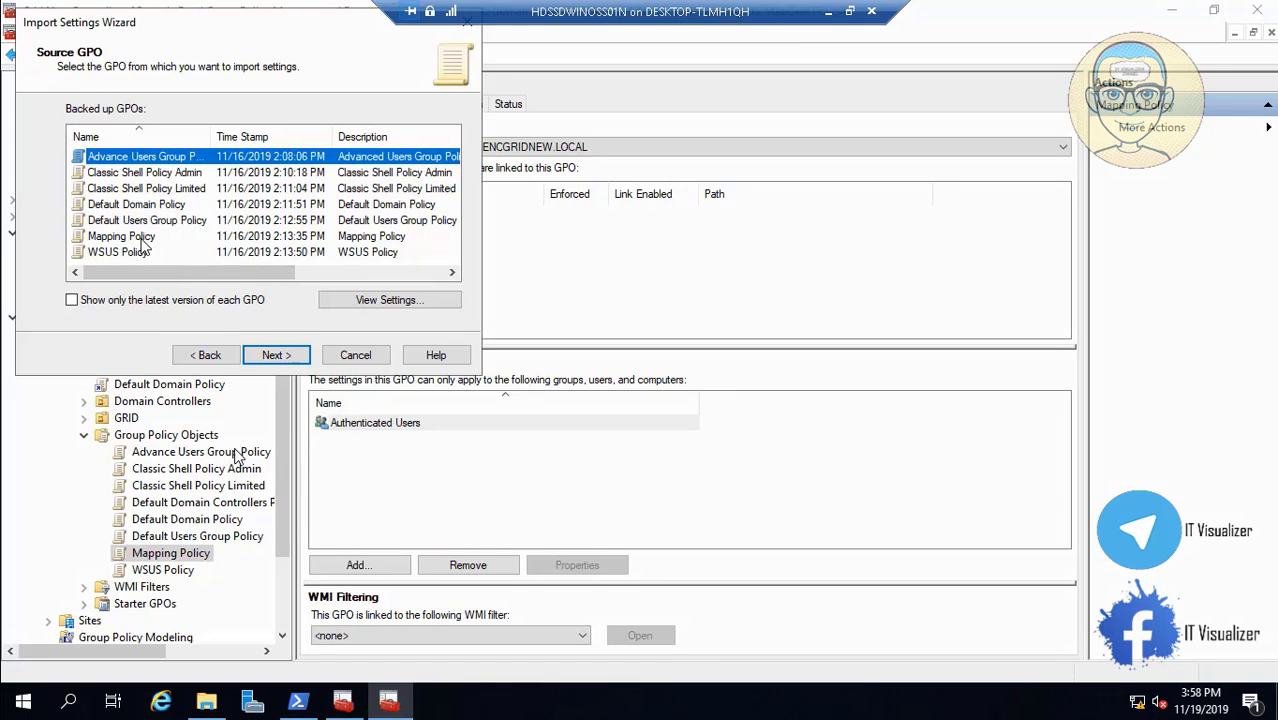
{"action": "left_click", "coordinate": [142, 238]}
{"action": "left_click", "coordinate": [272, 357]}
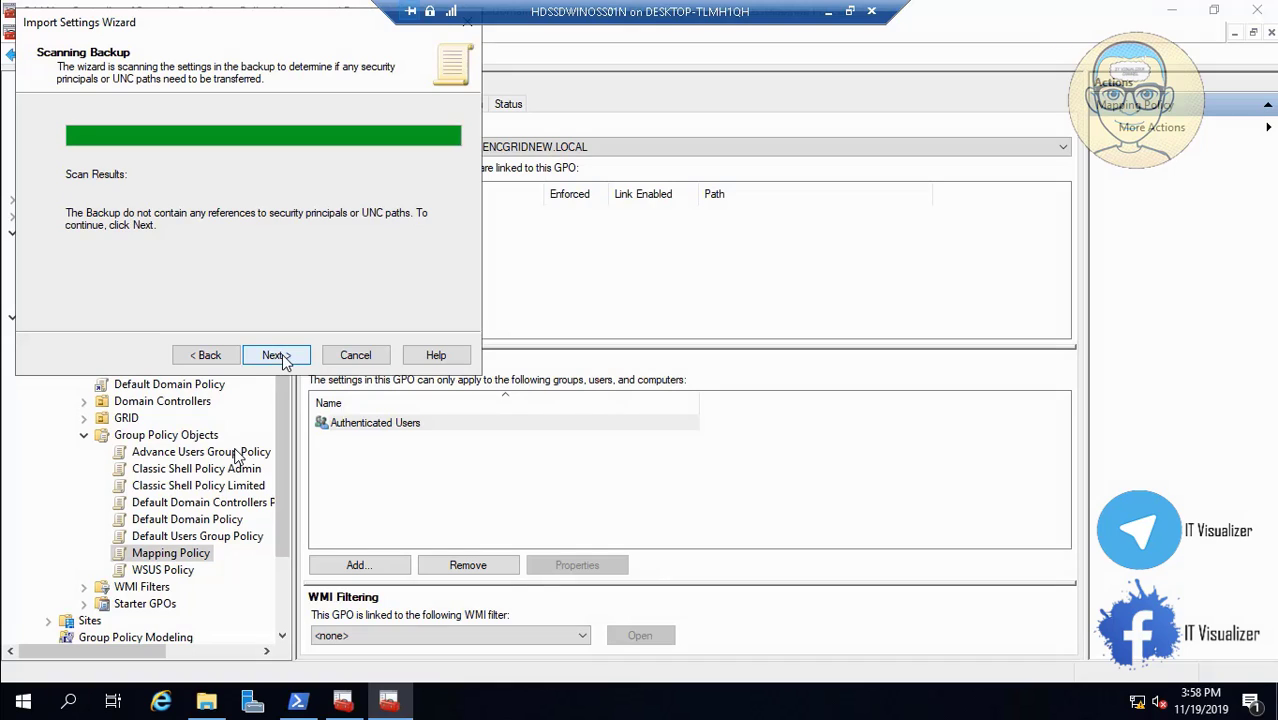
{"action": "left_click", "coordinate": [280, 357]}
{"action": "left_click", "coordinate": [280, 357]}
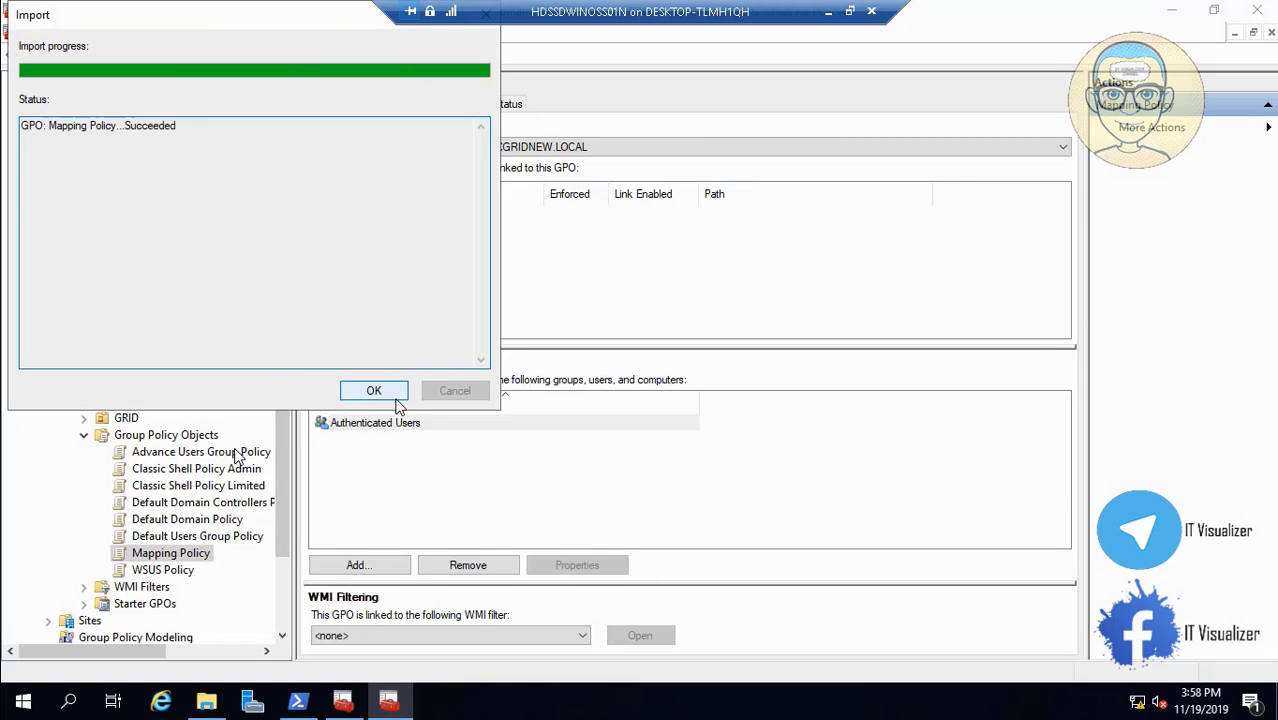
{"action": "left_click", "coordinate": [374, 391]}
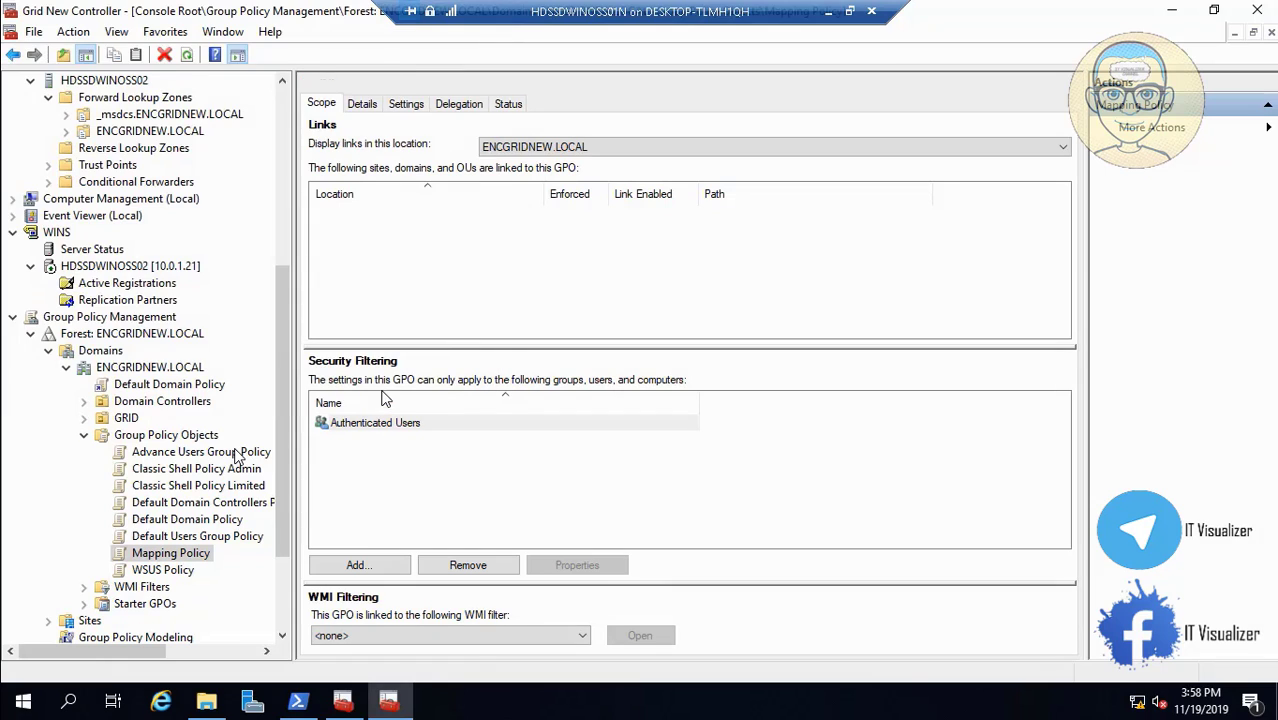
Import the WSUS Policy backup from the Tron Domain GP folder, copying references identically, and accept the warnings.
{"action": "left_click", "coordinate": [174, 572]}
{"action": "right_click", "coordinate": [175, 576]}
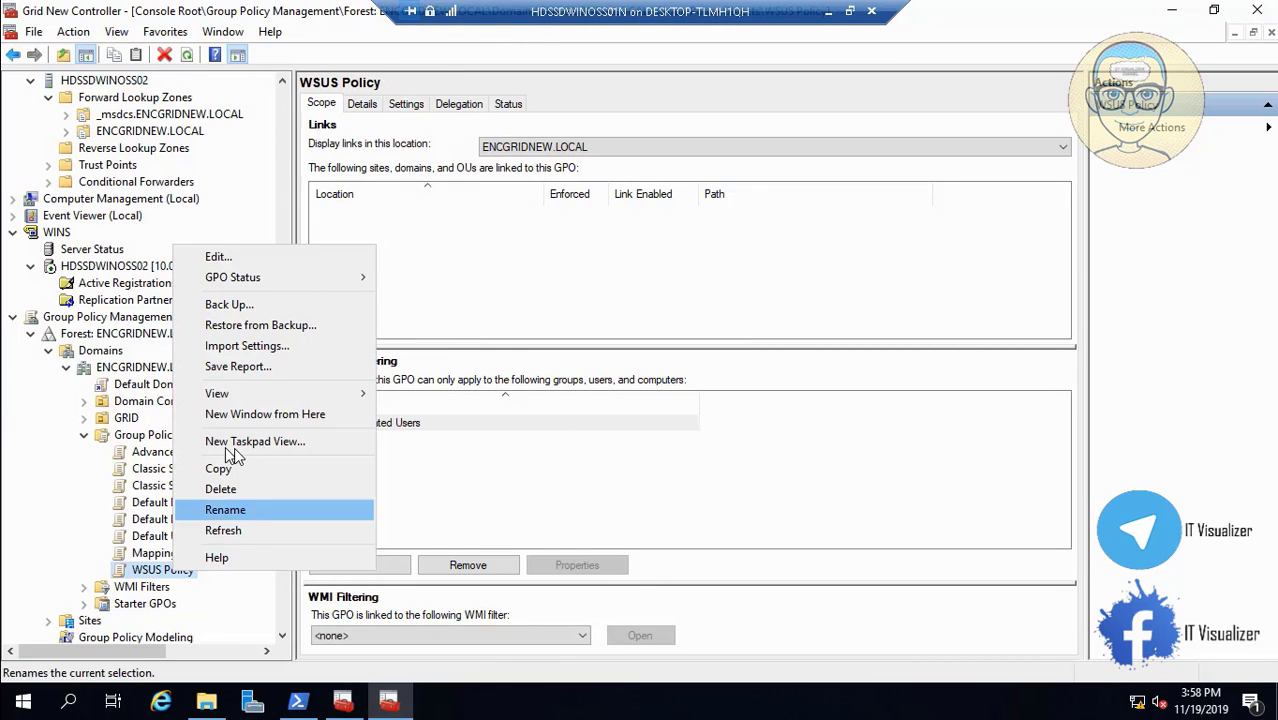
{"action": "left_click", "coordinate": [264, 346]}
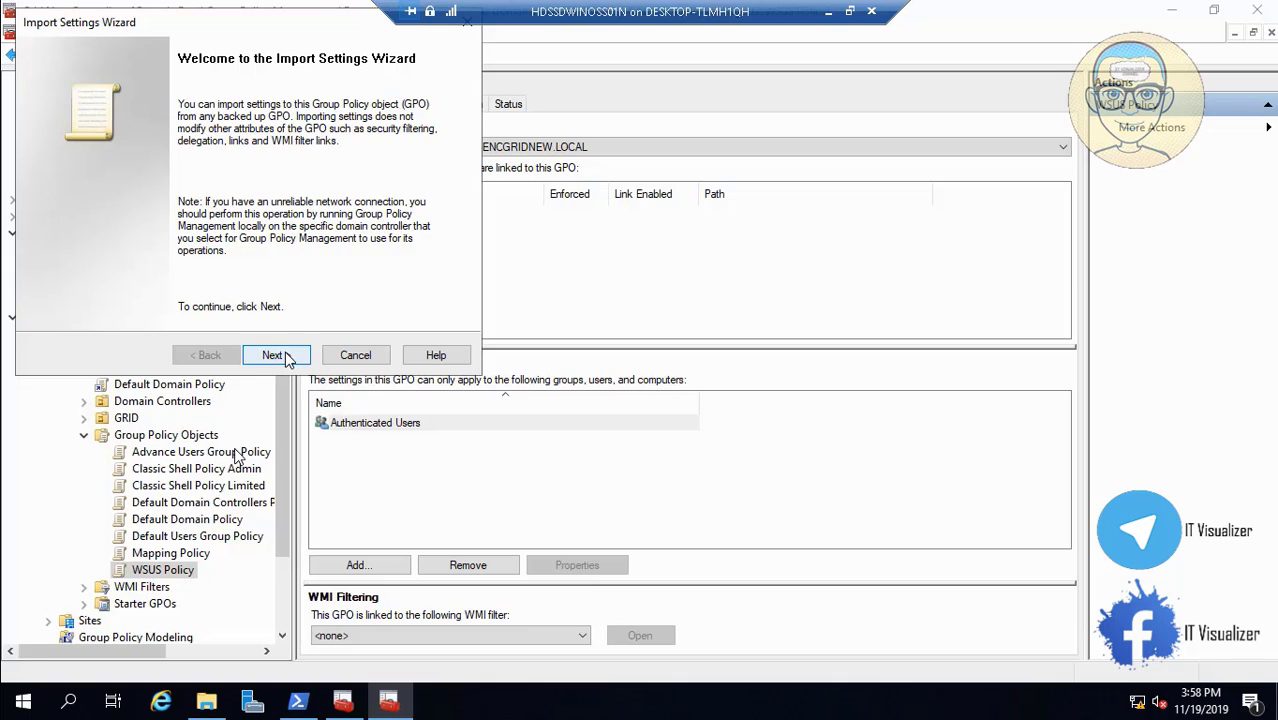
{"action": "left_click", "coordinate": [284, 357]}
{"action": "left_click", "coordinate": [284, 357]}
{"action": "left_click", "coordinate": [284, 357]}
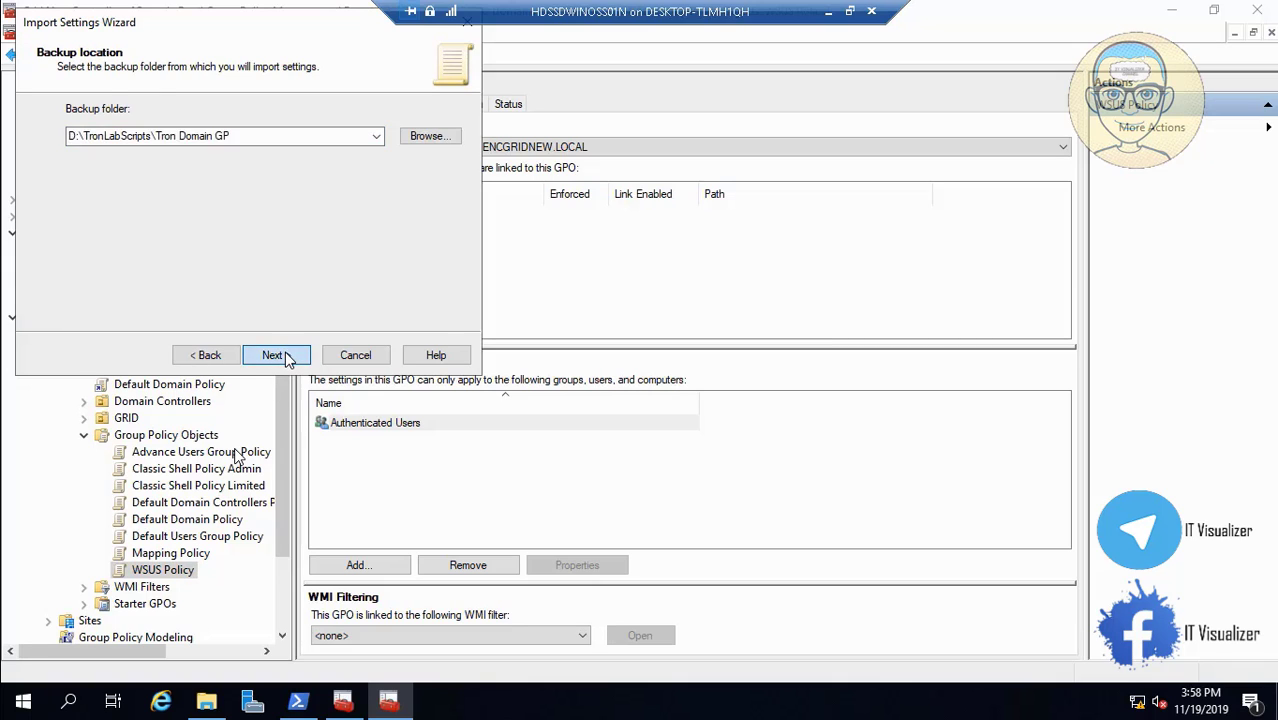
{"action": "left_click", "coordinate": [141, 253]}
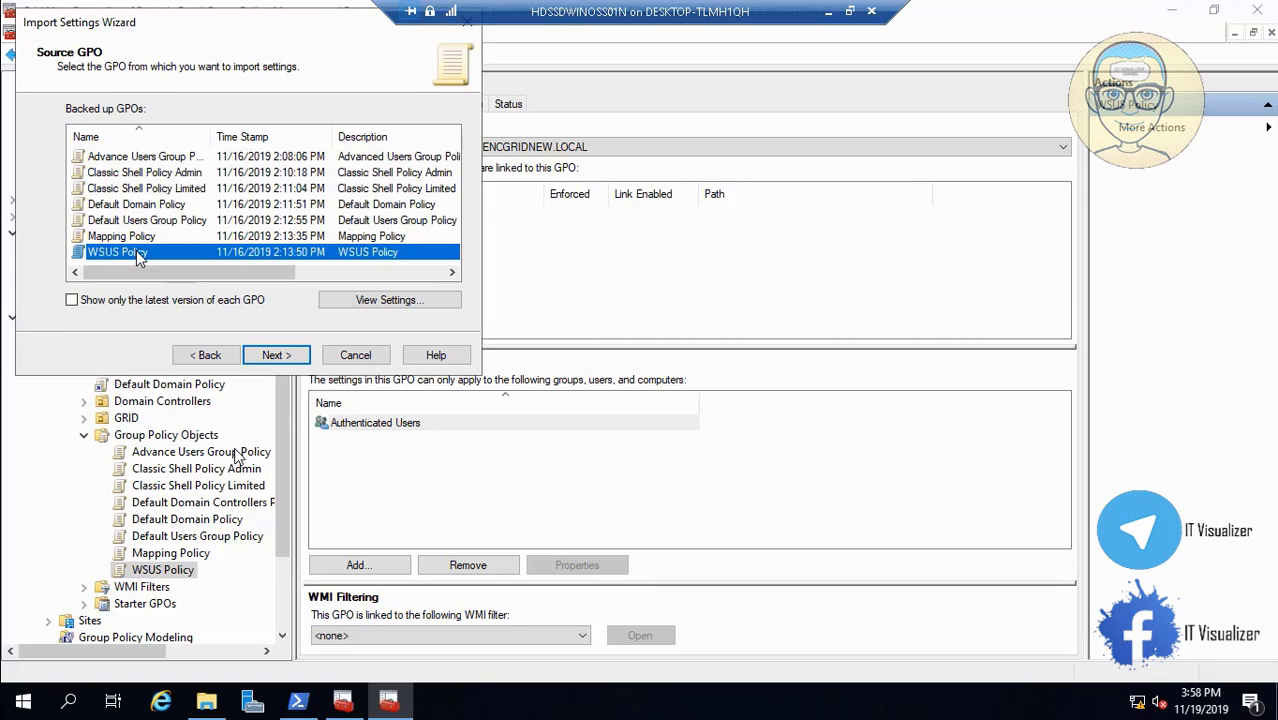
{"action": "left_click", "coordinate": [279, 356]}
{"action": "left_click", "coordinate": [276, 355]}
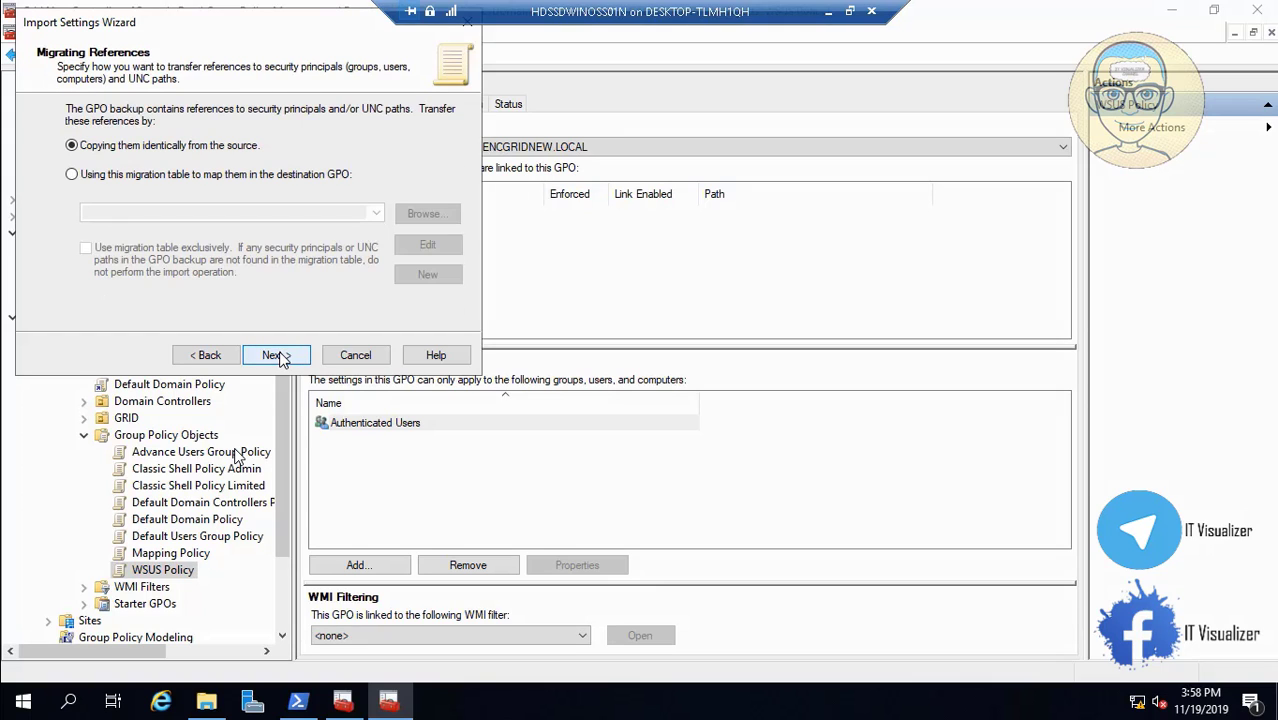
{"action": "left_click", "coordinate": [276, 355]}
{"action": "left_click", "coordinate": [277, 356]}
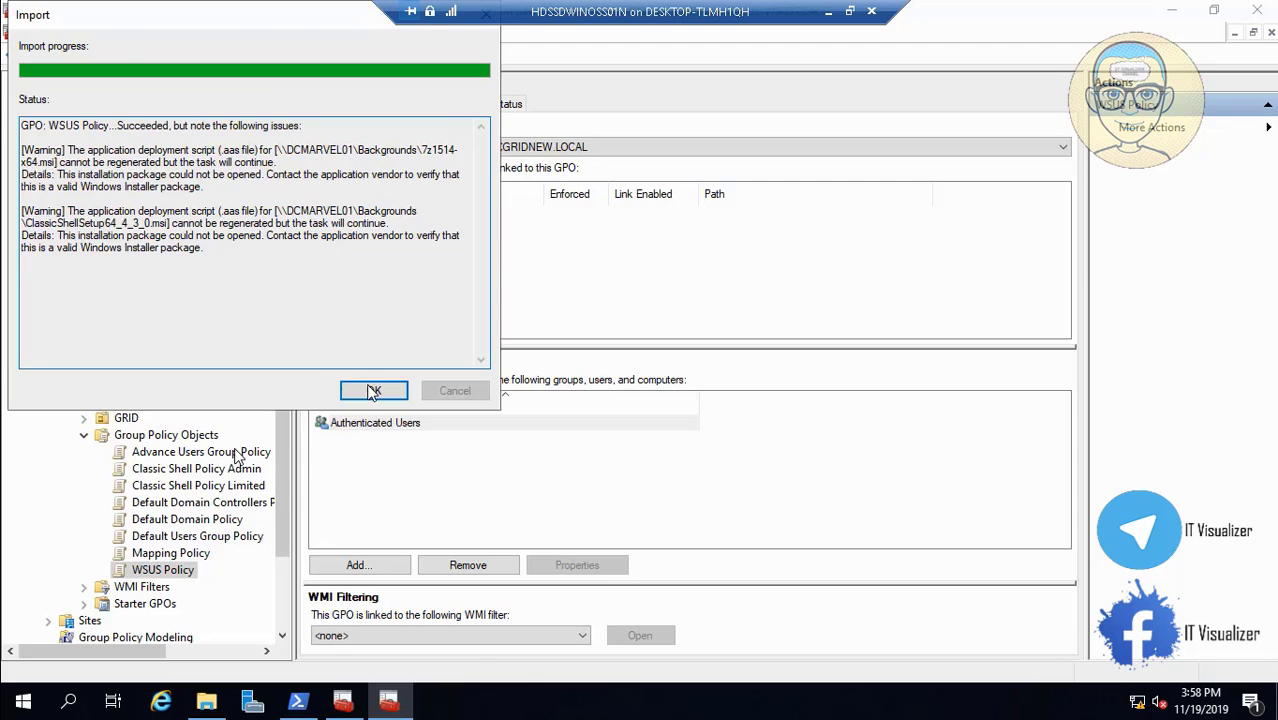
{"action": "left_click", "coordinate": [370, 390]}
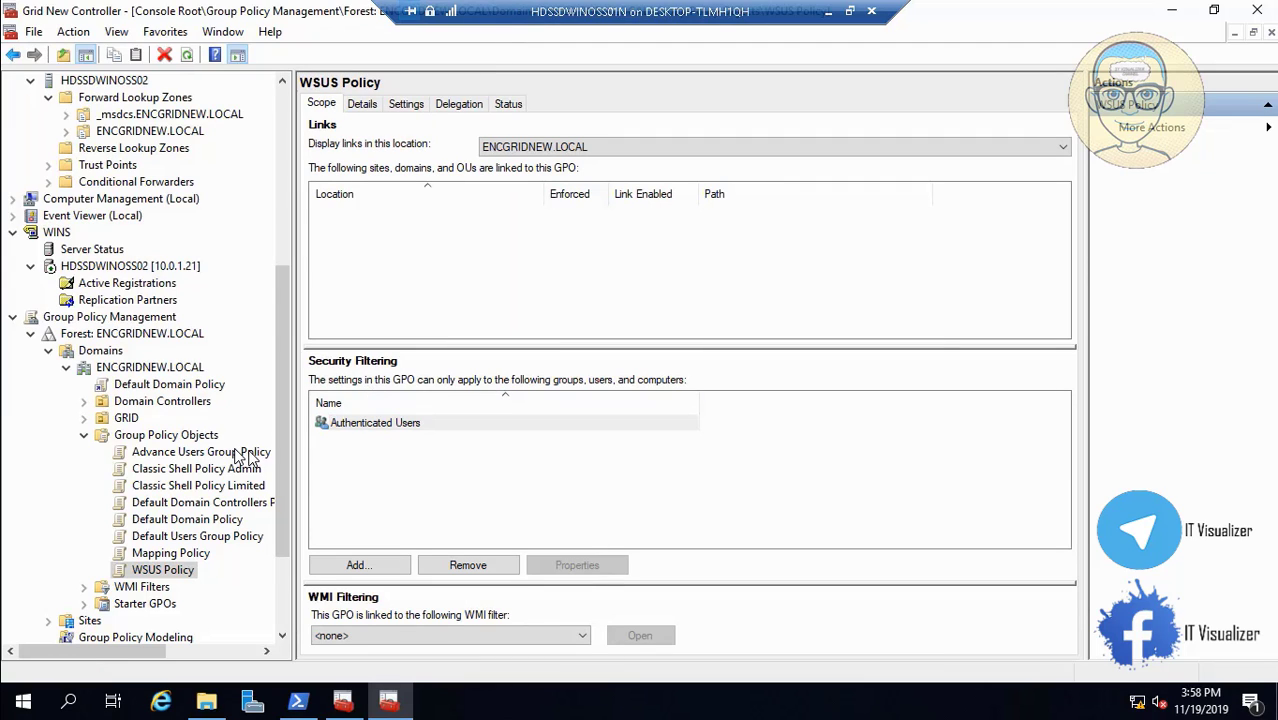
Link Advance Users Group Policy to the Programs OU and Classic Shell Policy Admin to Users.
{"action": "left_click", "coordinate": [245, 455]}
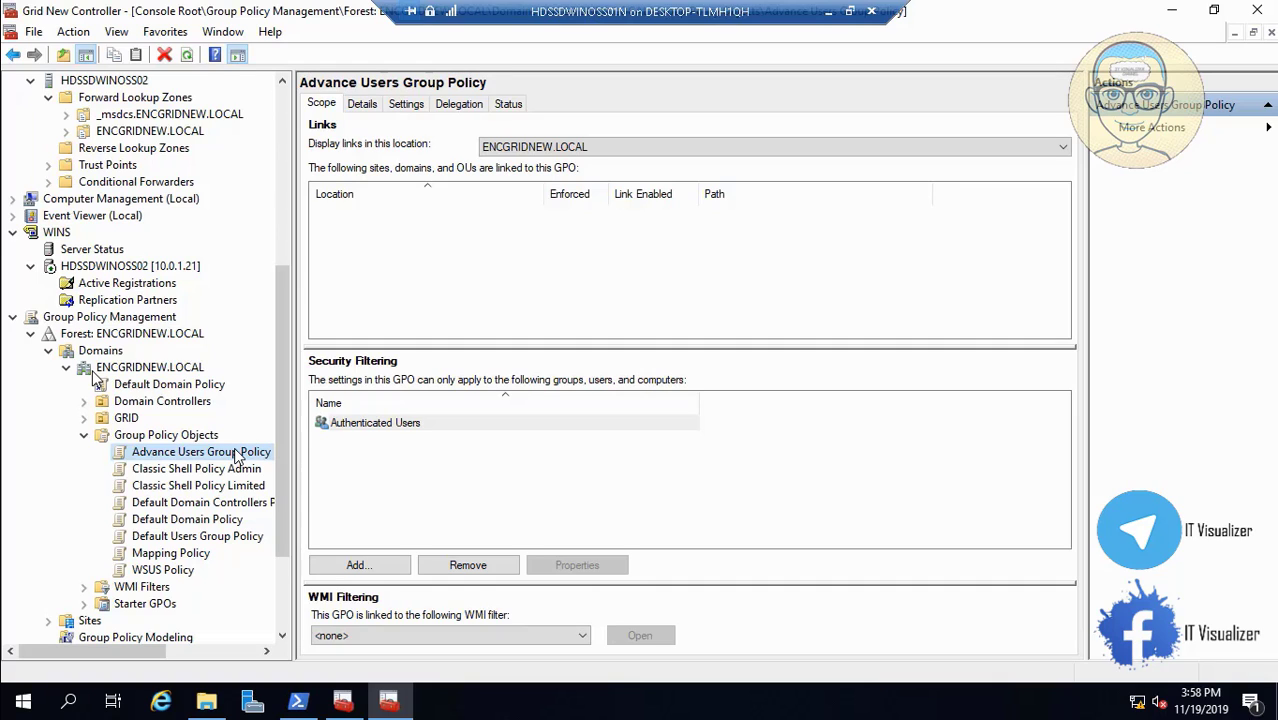
{"action": "left_click", "coordinate": [85, 419]}
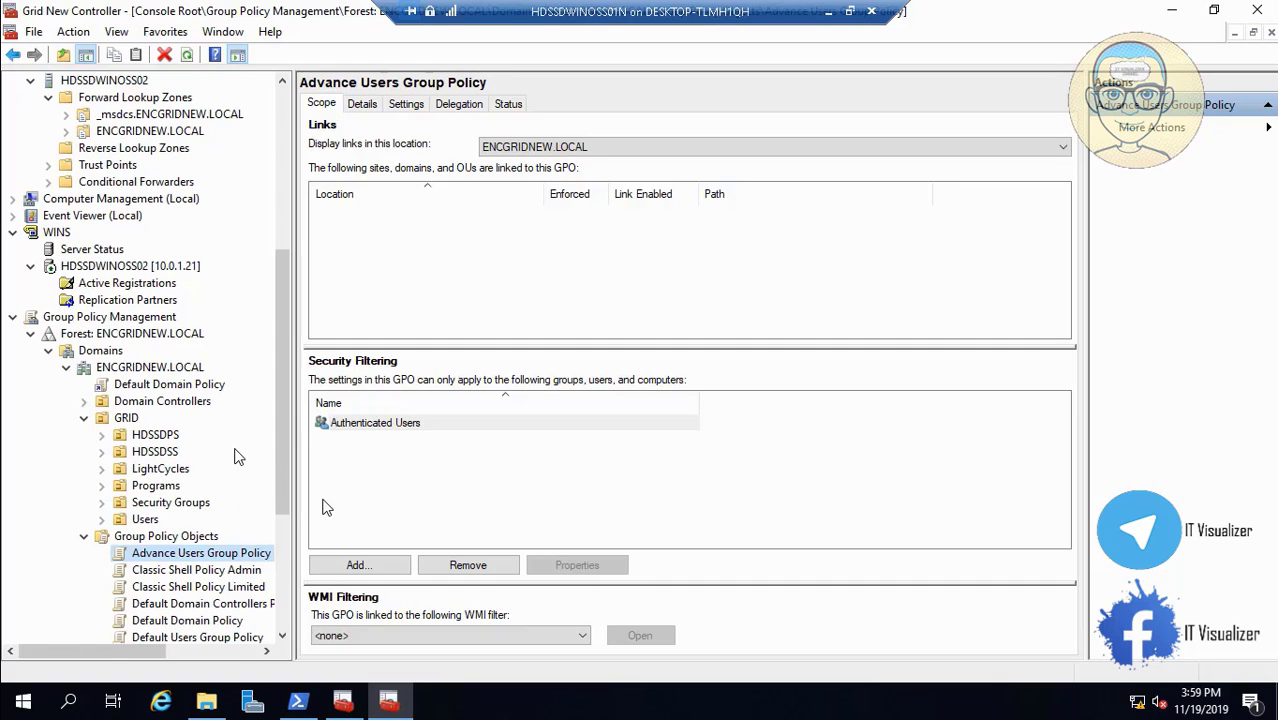
{"action": "left_click_drag", "start_coordinate": [289, 493], "coordinate": [384, 494]}
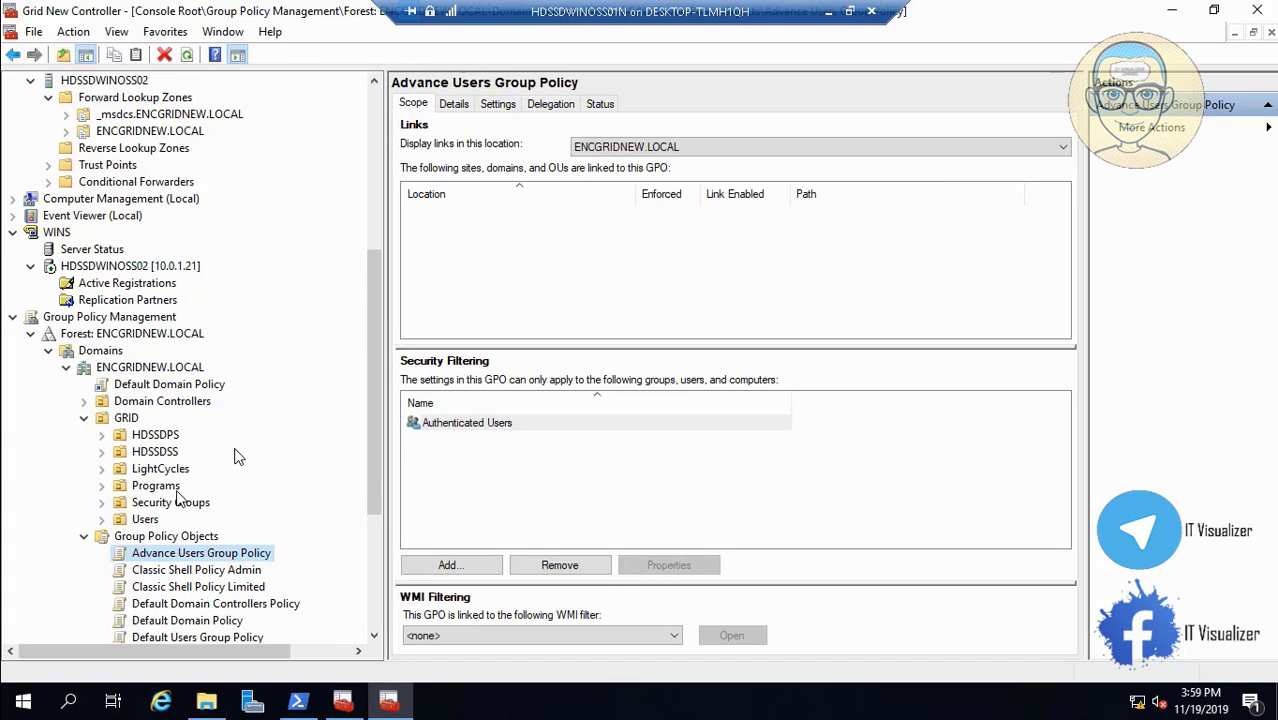
{"action": "left_click_drag", "start_coordinate": [178, 497], "coordinate": [160, 487]}
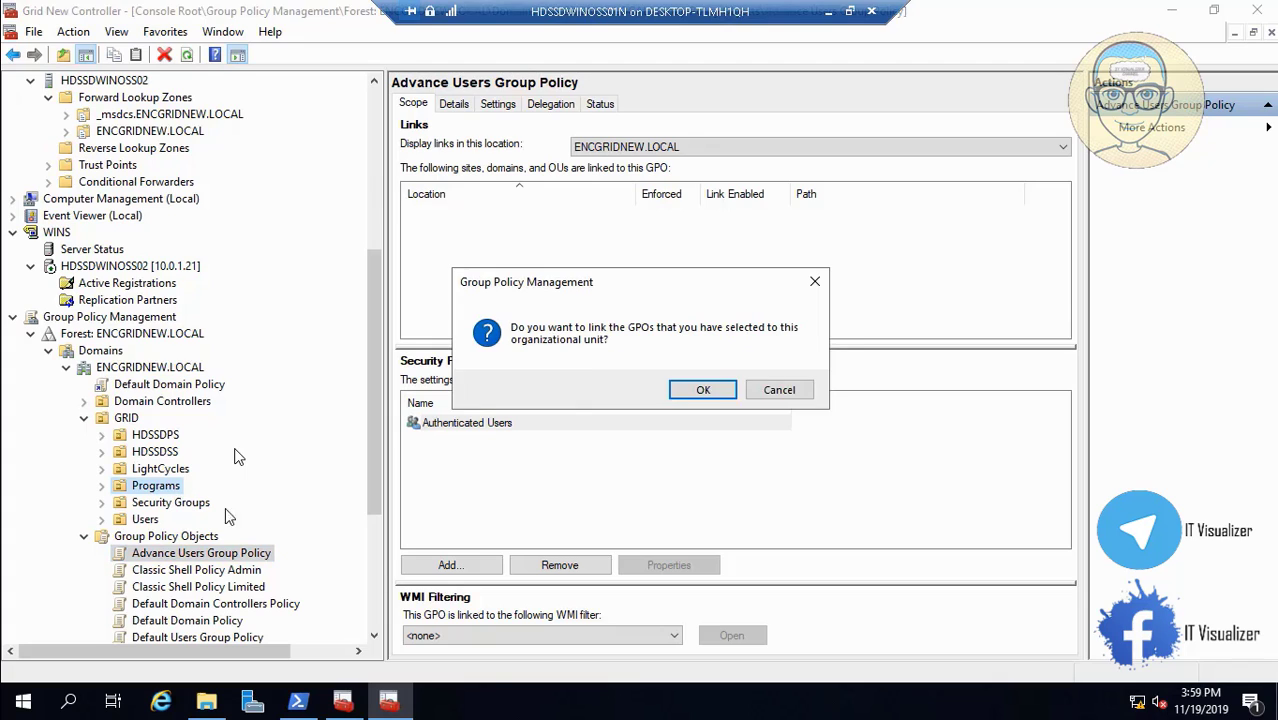
{"action": "left_click", "coordinate": [700, 390]}
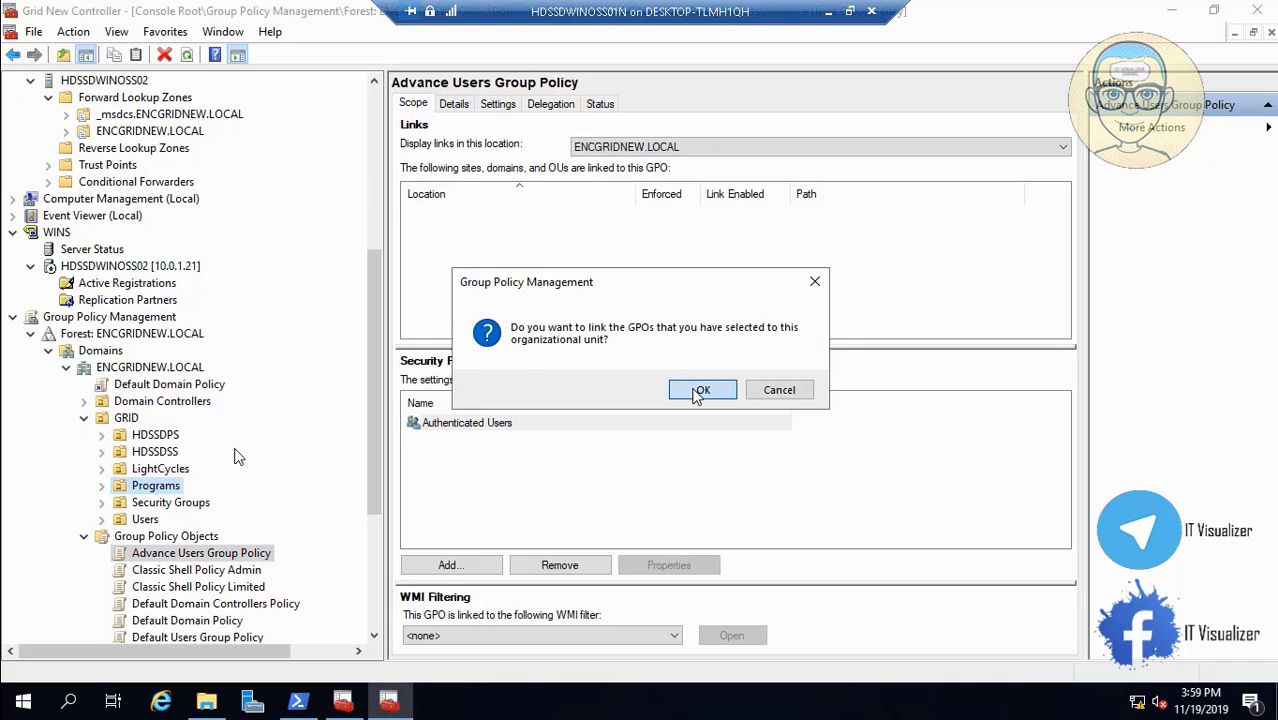
{"action": "left_click", "coordinate": [375, 637]}
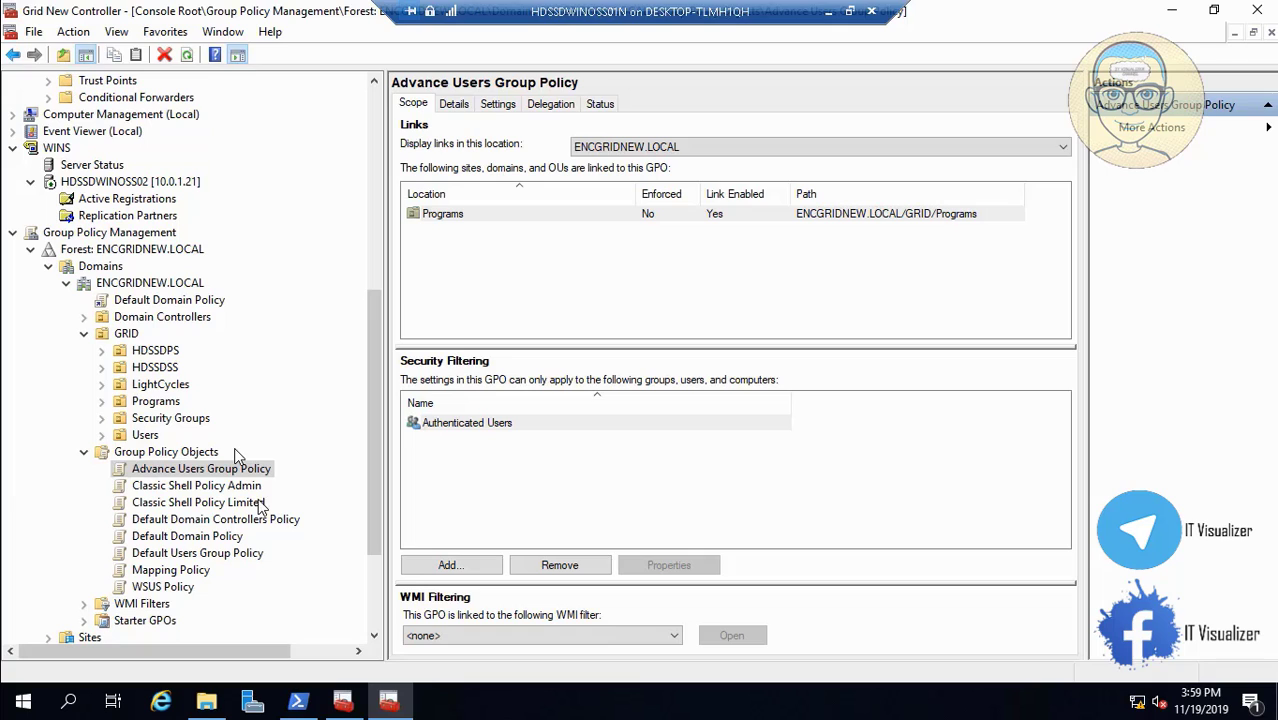
{"action": "left_click_drag", "start_coordinate": [243, 486], "coordinate": [160, 438]}
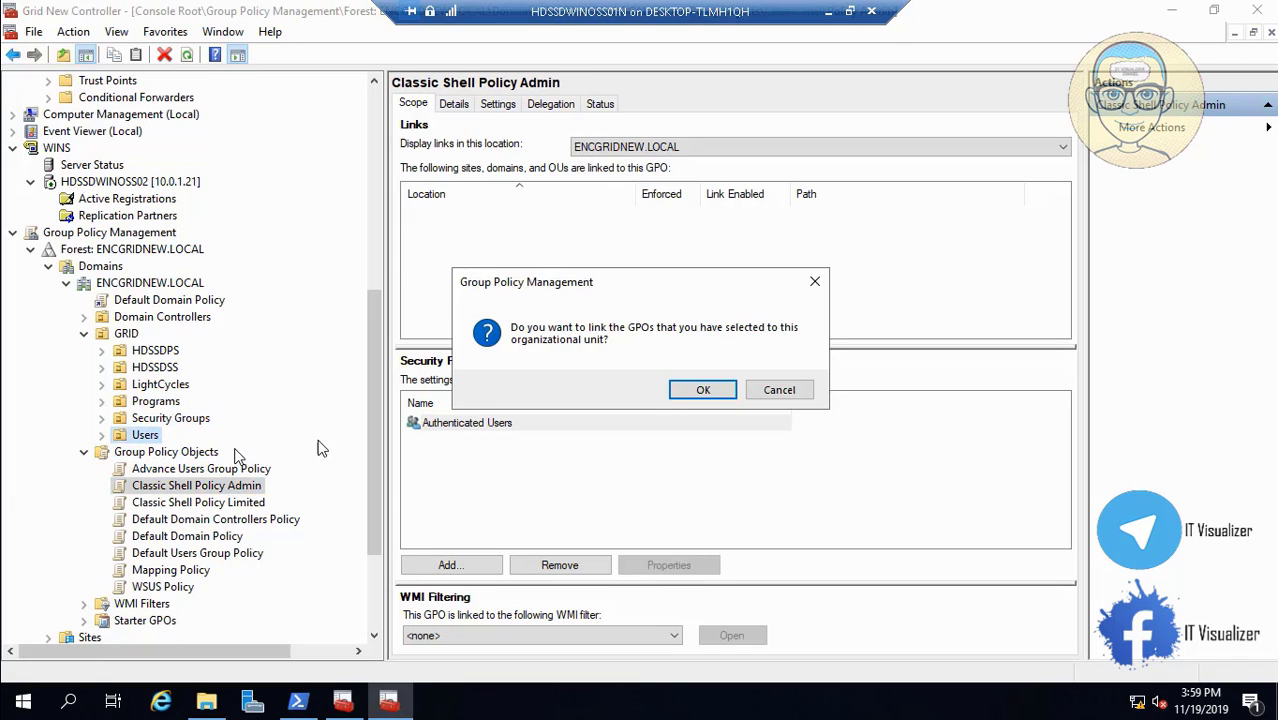
{"action": "left_click", "coordinate": [703, 391]}
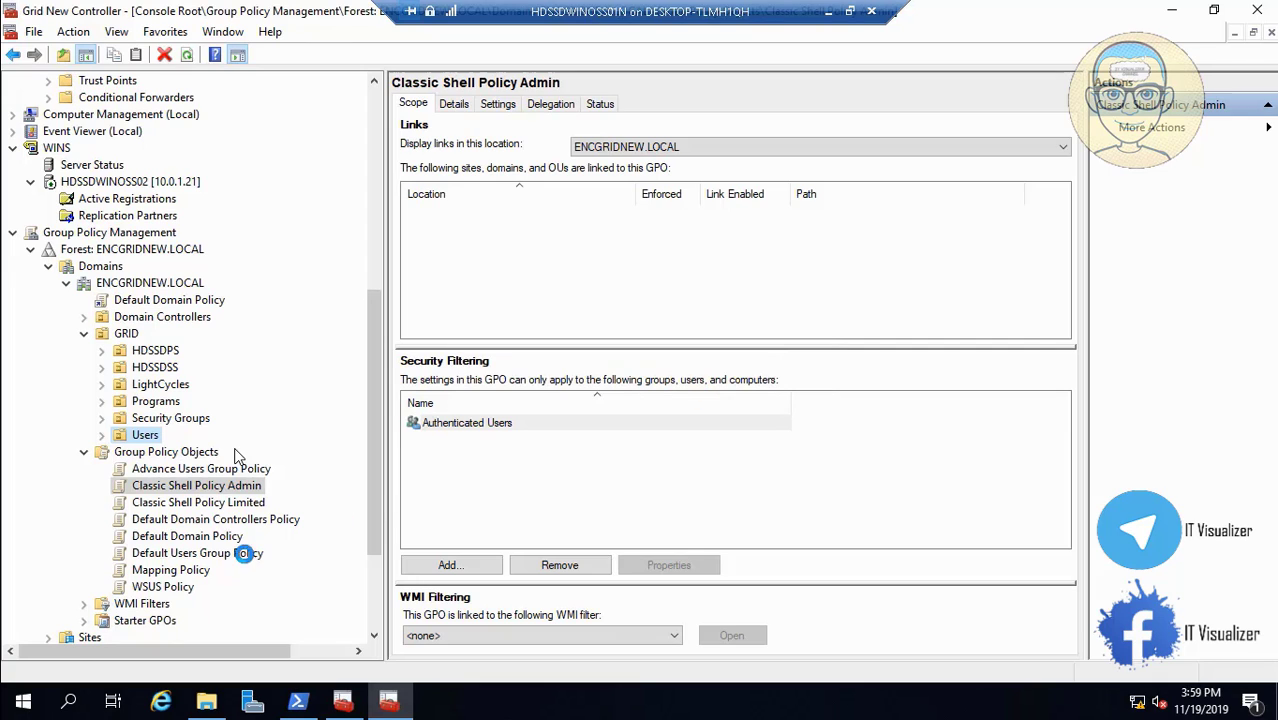
Link Default Users Group Policy and Classic Shell Policy Limited to the Programs OU.
{"action": "left_click", "coordinate": [223, 560]}
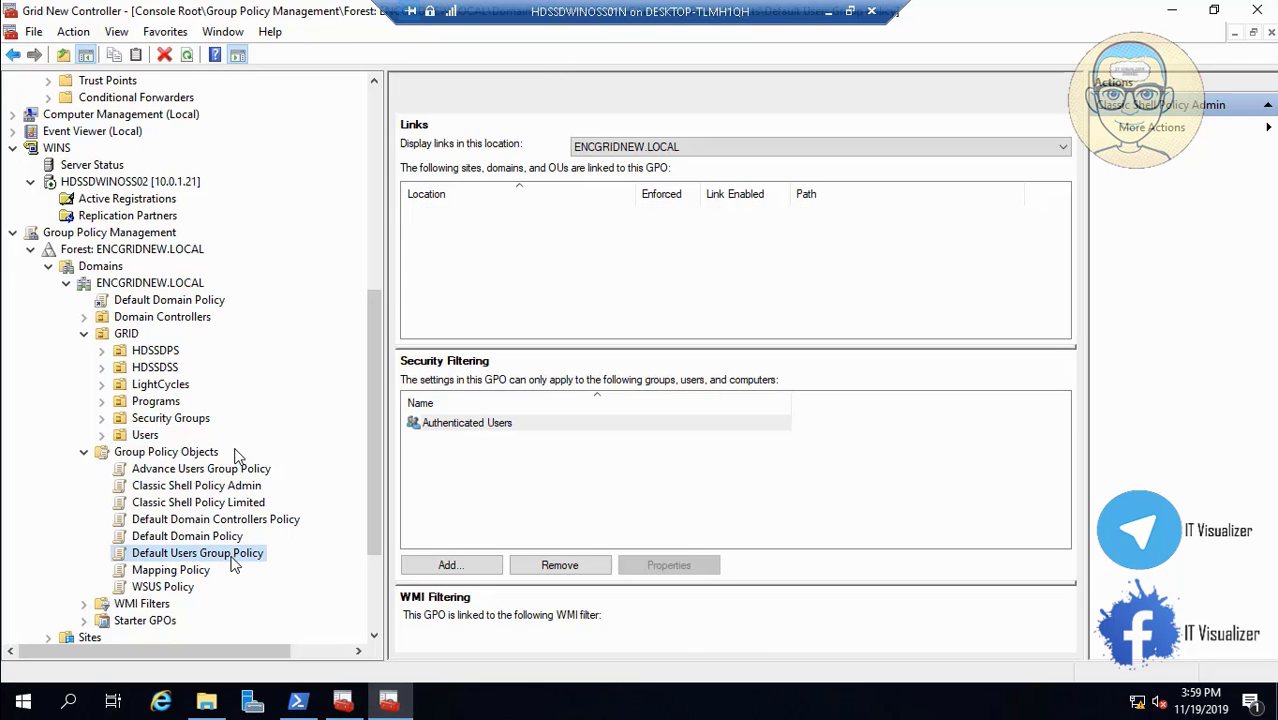
{"action": "left_click_drag", "start_coordinate": [223, 560], "coordinate": [200, 441]}
{"action": "left_click_drag", "start_coordinate": [175, 418], "coordinate": [176, 402]}
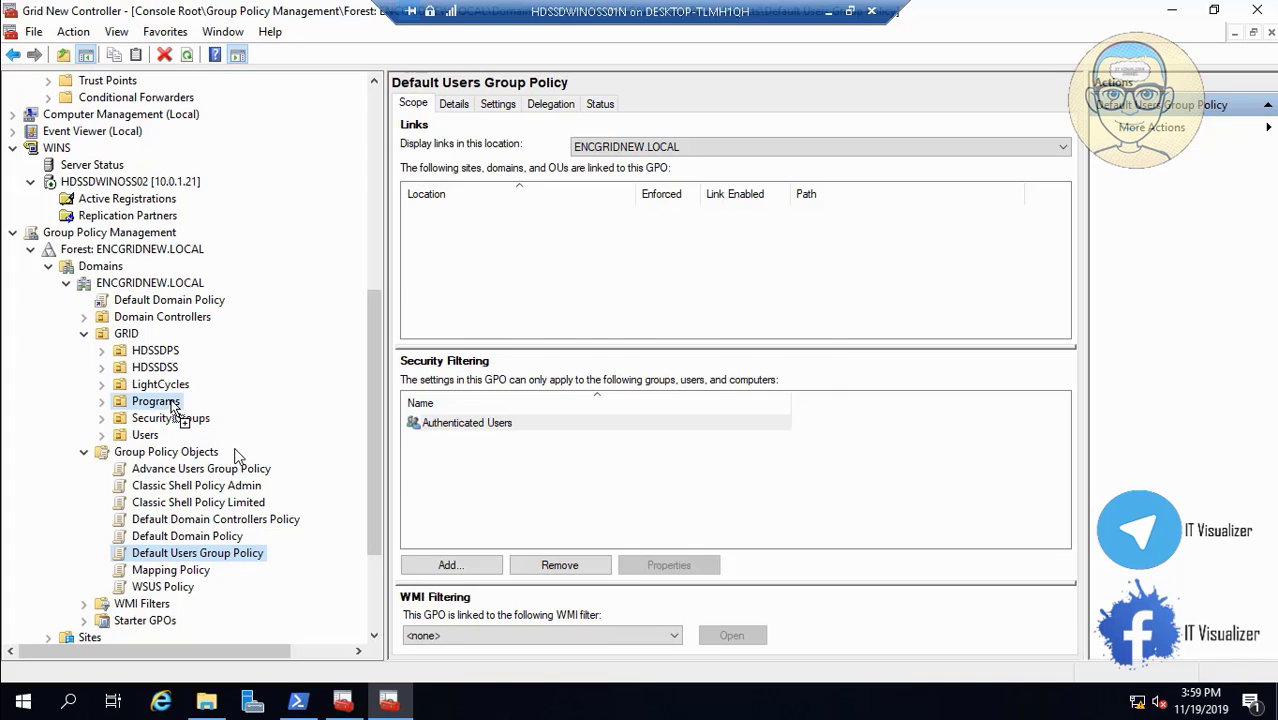
{"action": "left_click", "coordinate": [697, 394]}
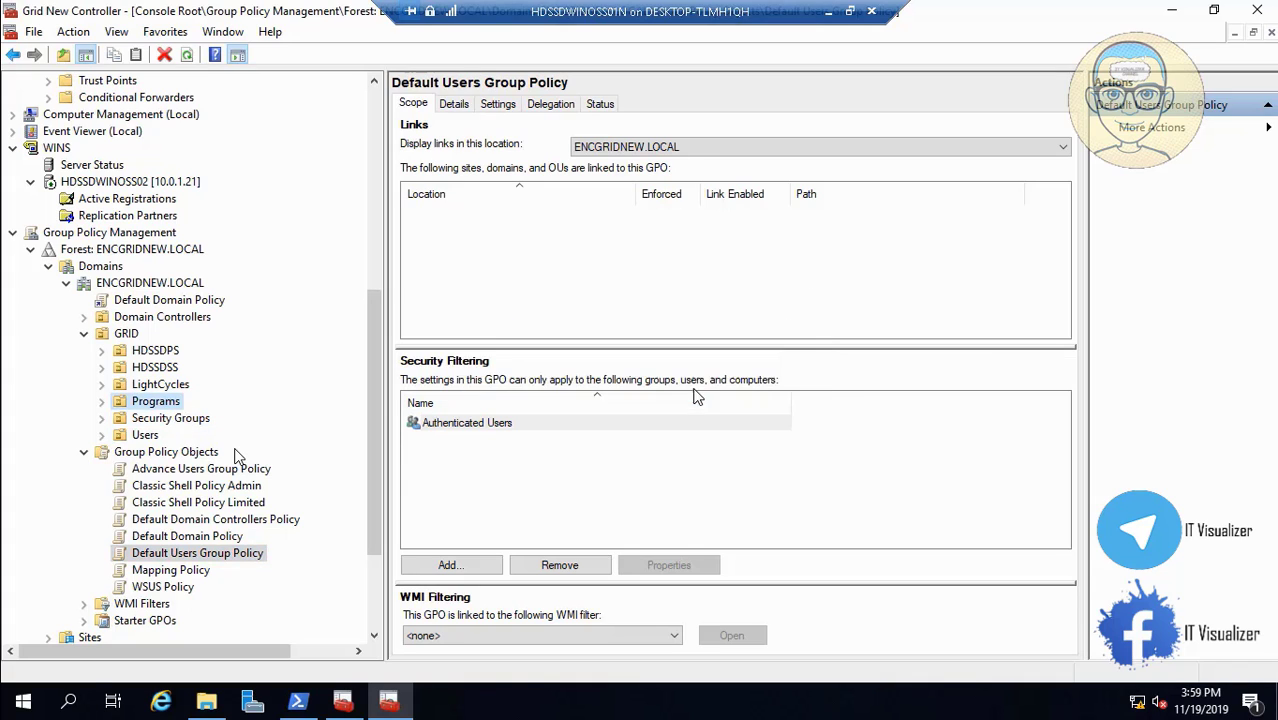
{"action": "left_click", "coordinate": [243, 505]}
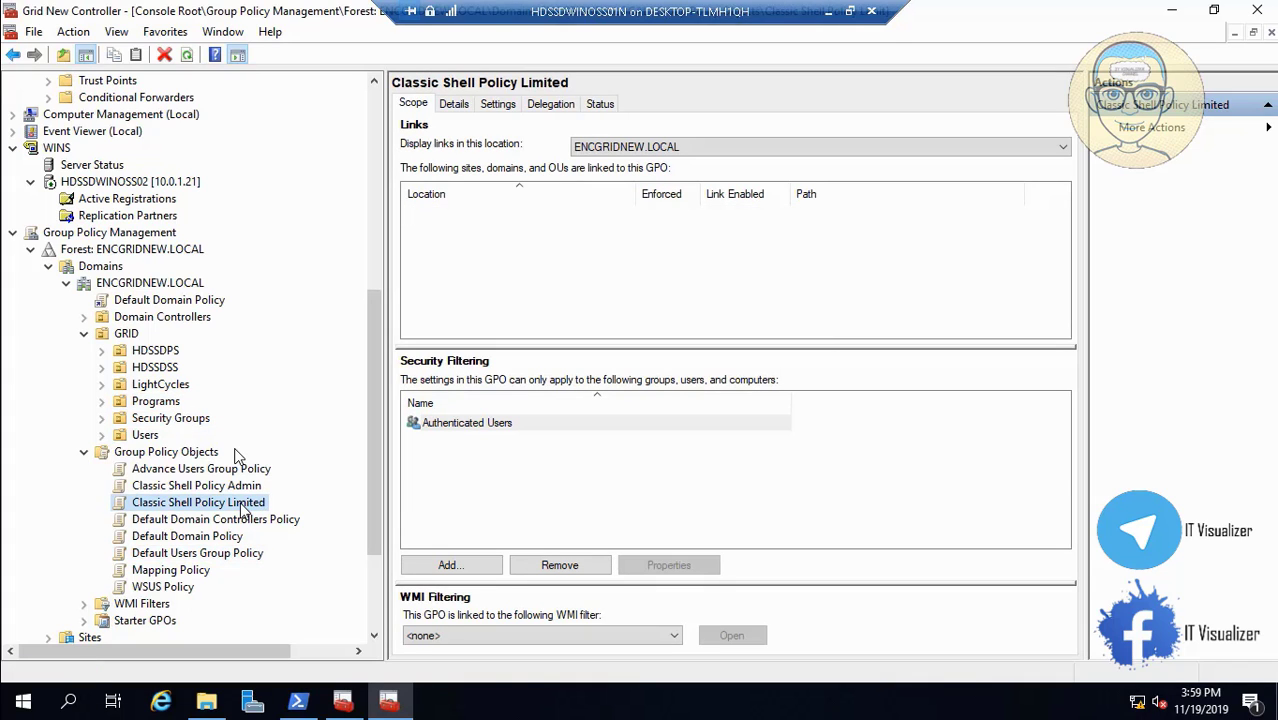
{"action": "left_click_drag", "start_coordinate": [243, 510], "coordinate": [162, 401]}
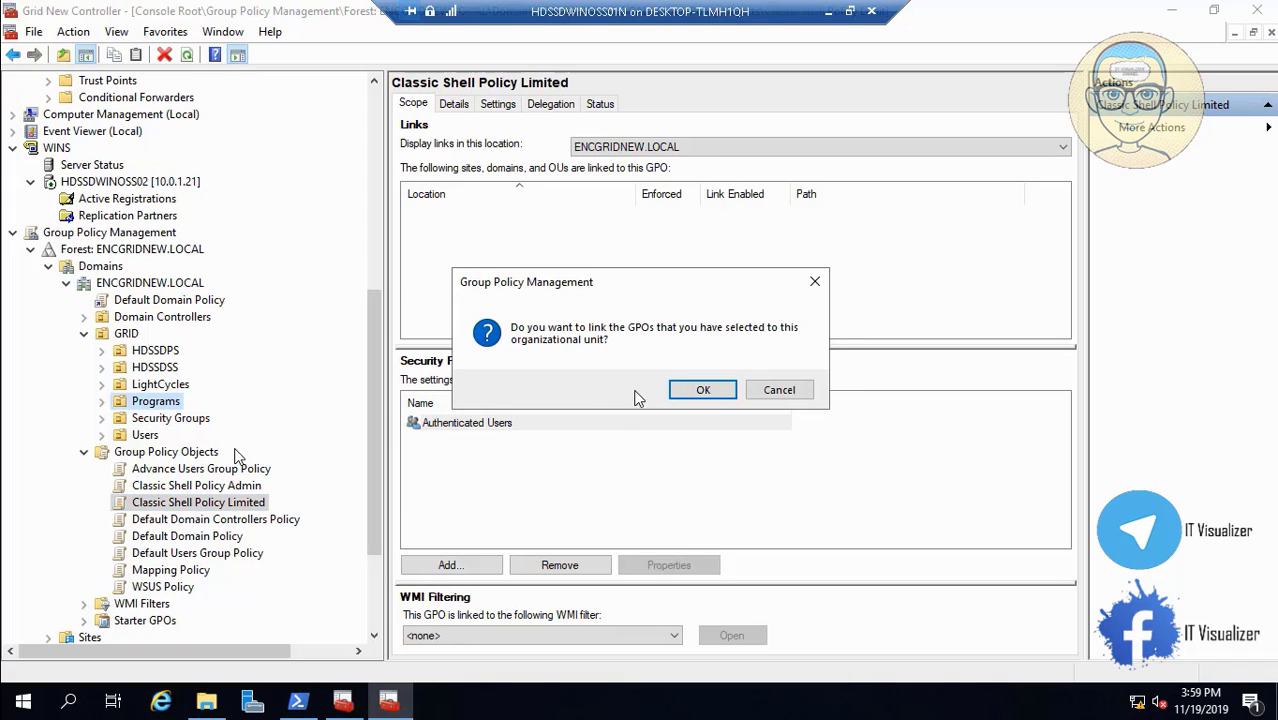
{"action": "left_click", "coordinate": [704, 391]}
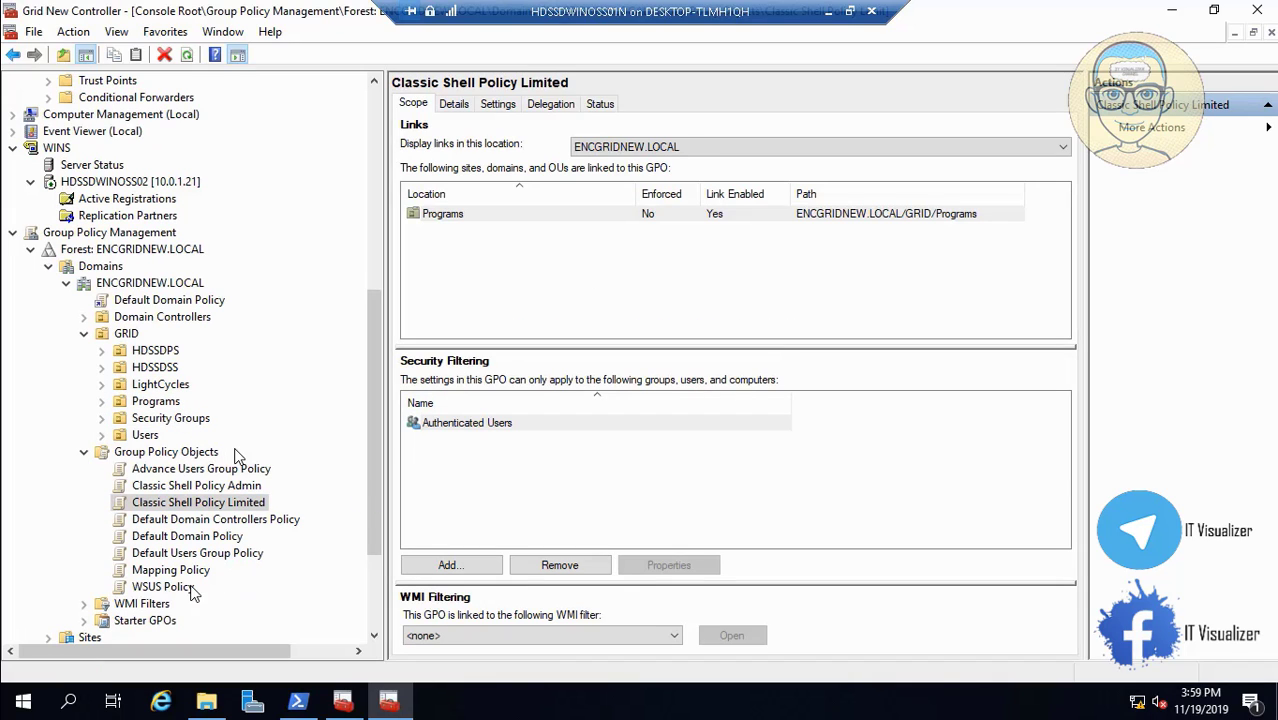
Link WSUS Policy to HDSSDPS and Mapping Policy to the ENCGRIDNEW.LOCAL domain.
{"action": "left_click_drag", "start_coordinate": [193, 592], "coordinate": [178, 355]}
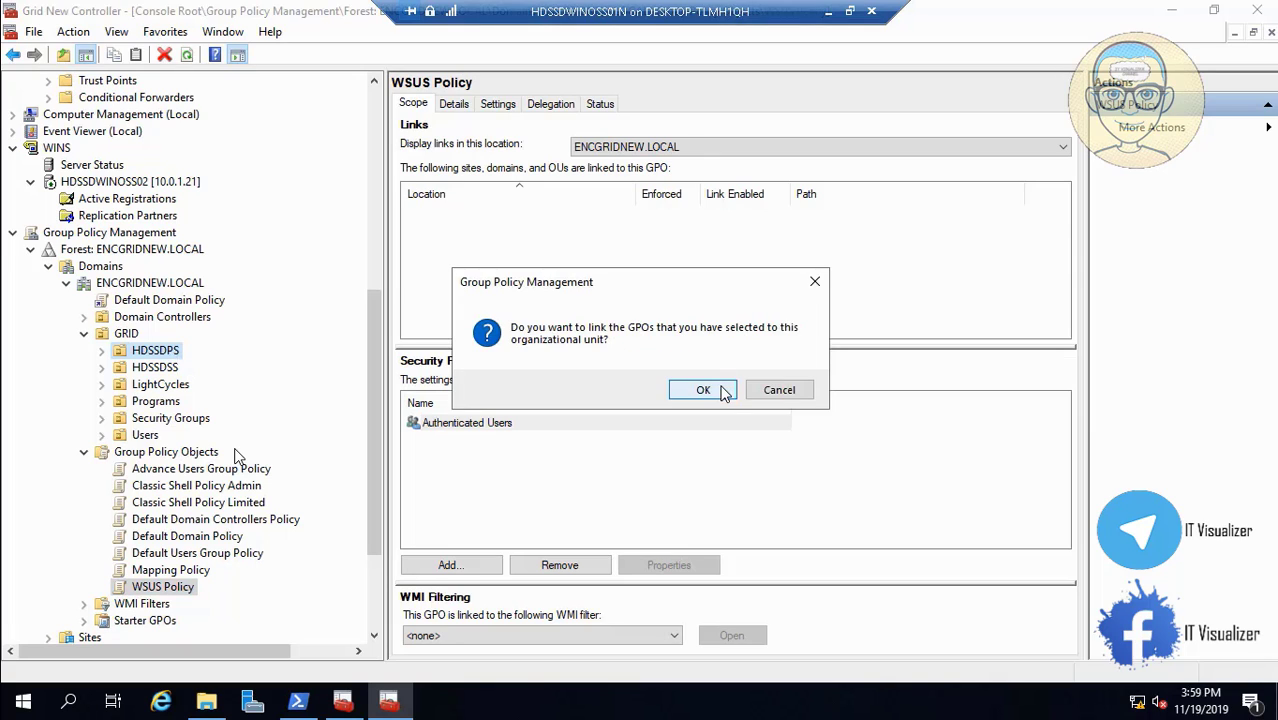
{"action": "left_click", "coordinate": [724, 391]}
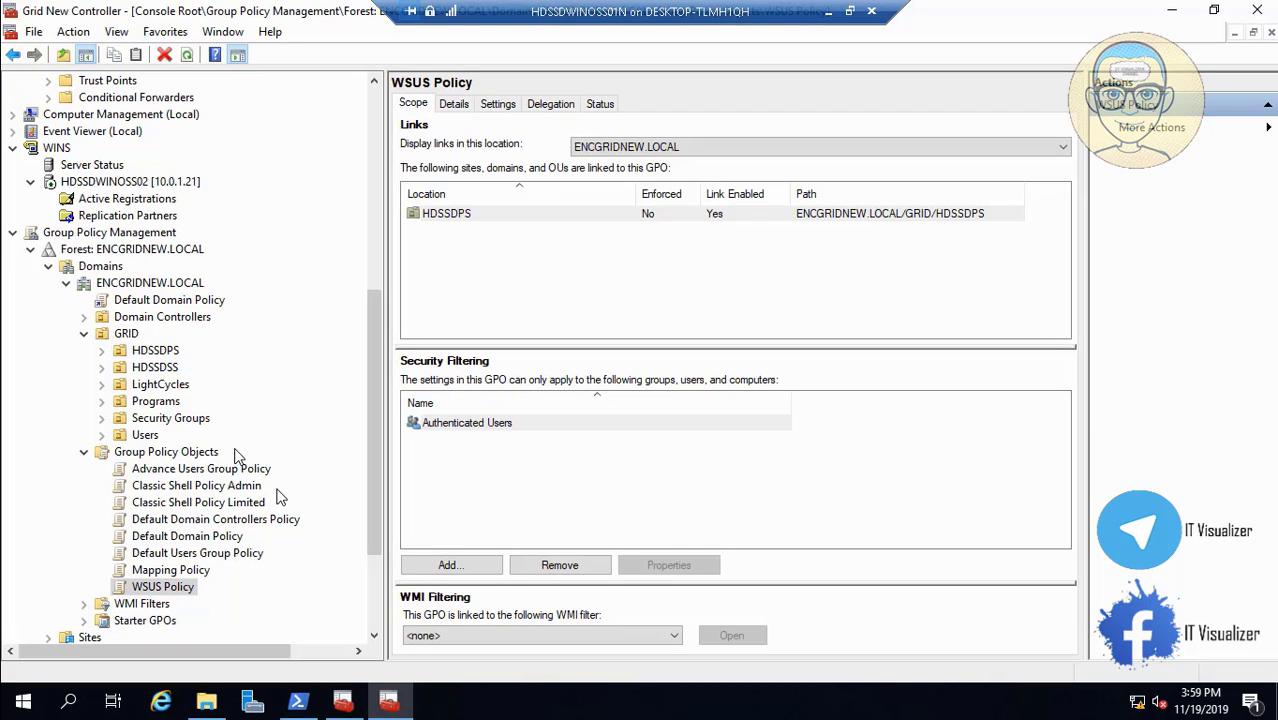
{"action": "left_click", "coordinate": [102, 402]}
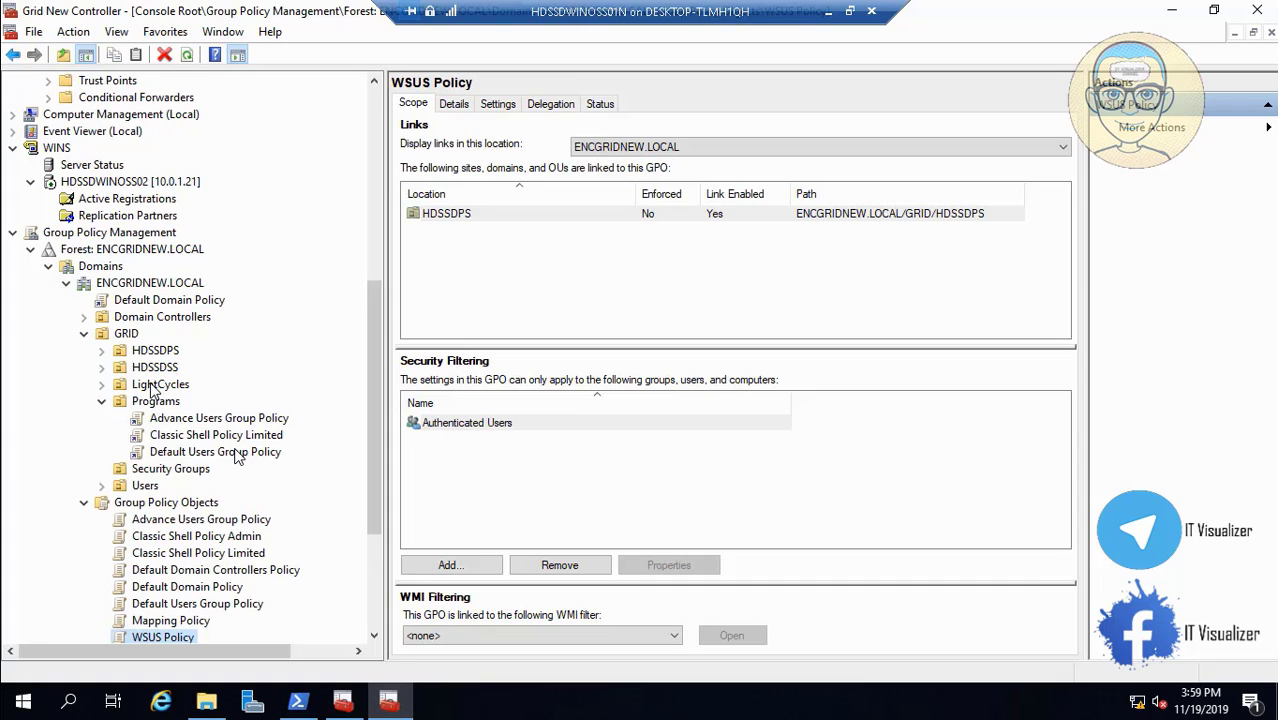
{"action": "scroll", "coordinate": [376, 520], "scroll_direction": "down", "scroll_amount": 3}
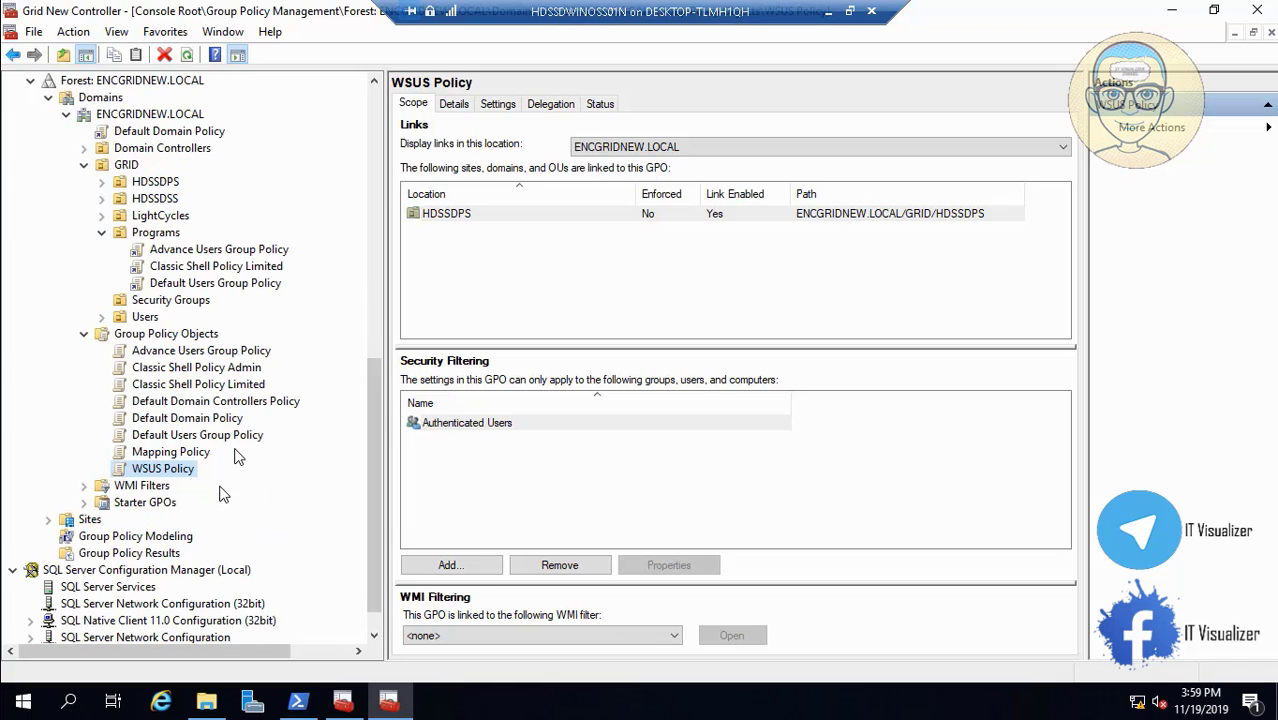
{"action": "left_click_drag", "start_coordinate": [203, 460], "coordinate": [155, 120]}
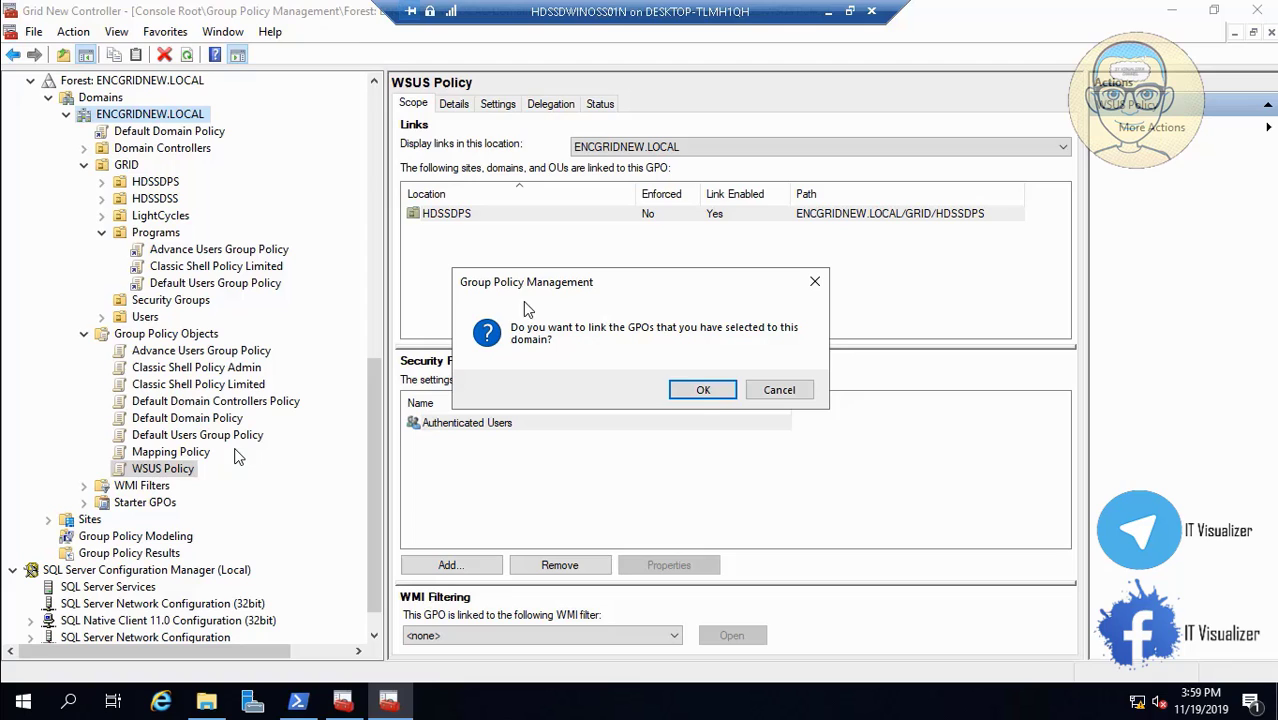
{"action": "left_click", "coordinate": [703, 390]}
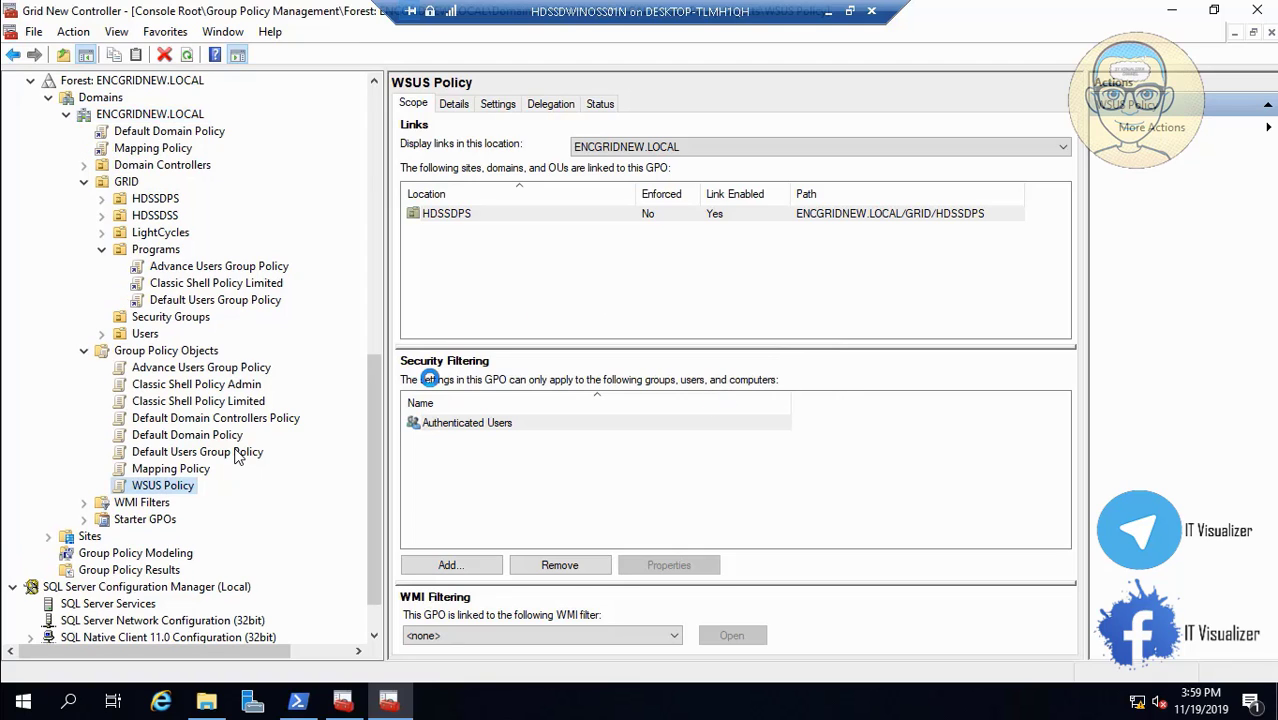
Remove Authenticated Users from Advance Users Group Policy's security filtering.
{"action": "left_click", "coordinate": [253, 370]}
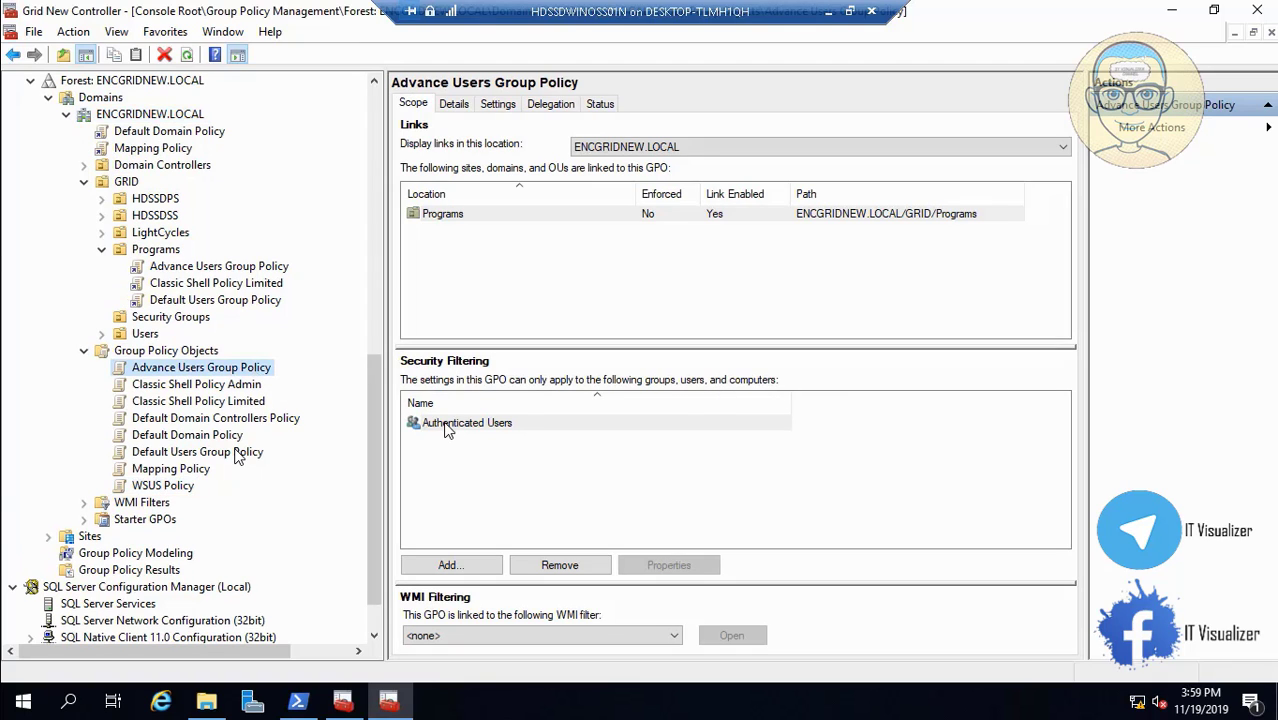
{"action": "left_click", "coordinate": [447, 424]}
{"action": "left_click", "coordinate": [558, 565]}
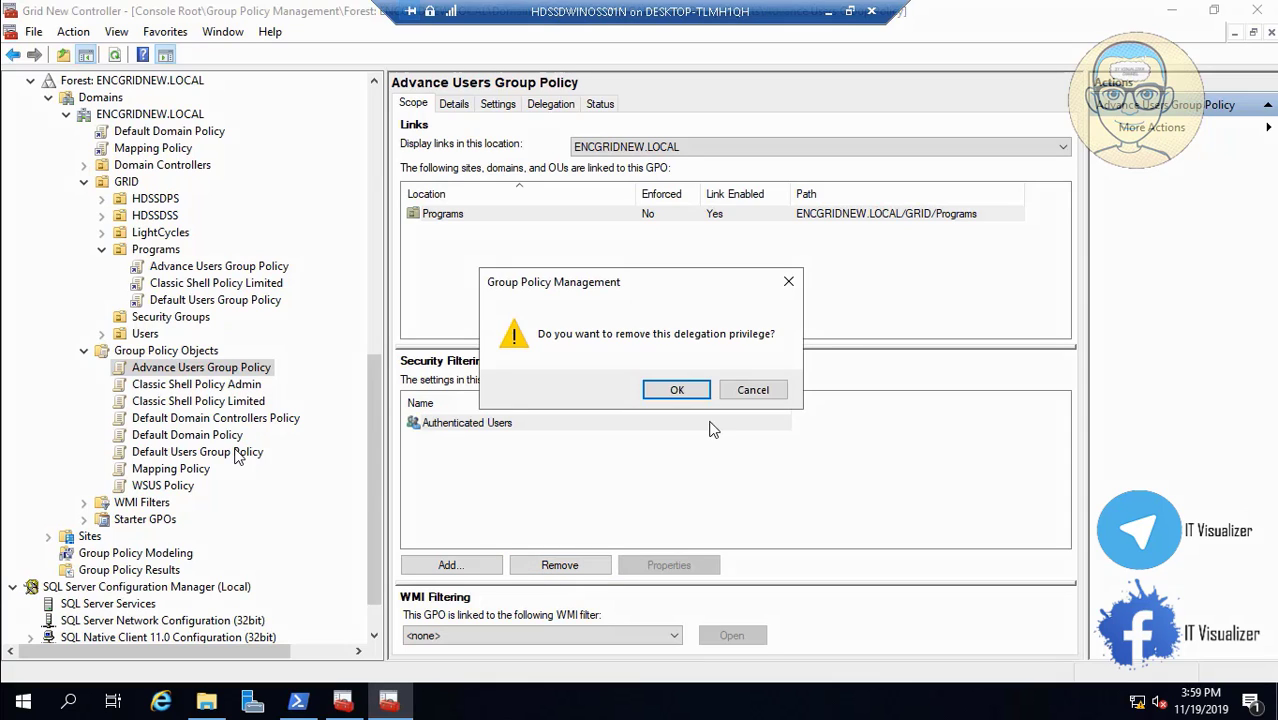
{"action": "left_click", "coordinate": [684, 392]}
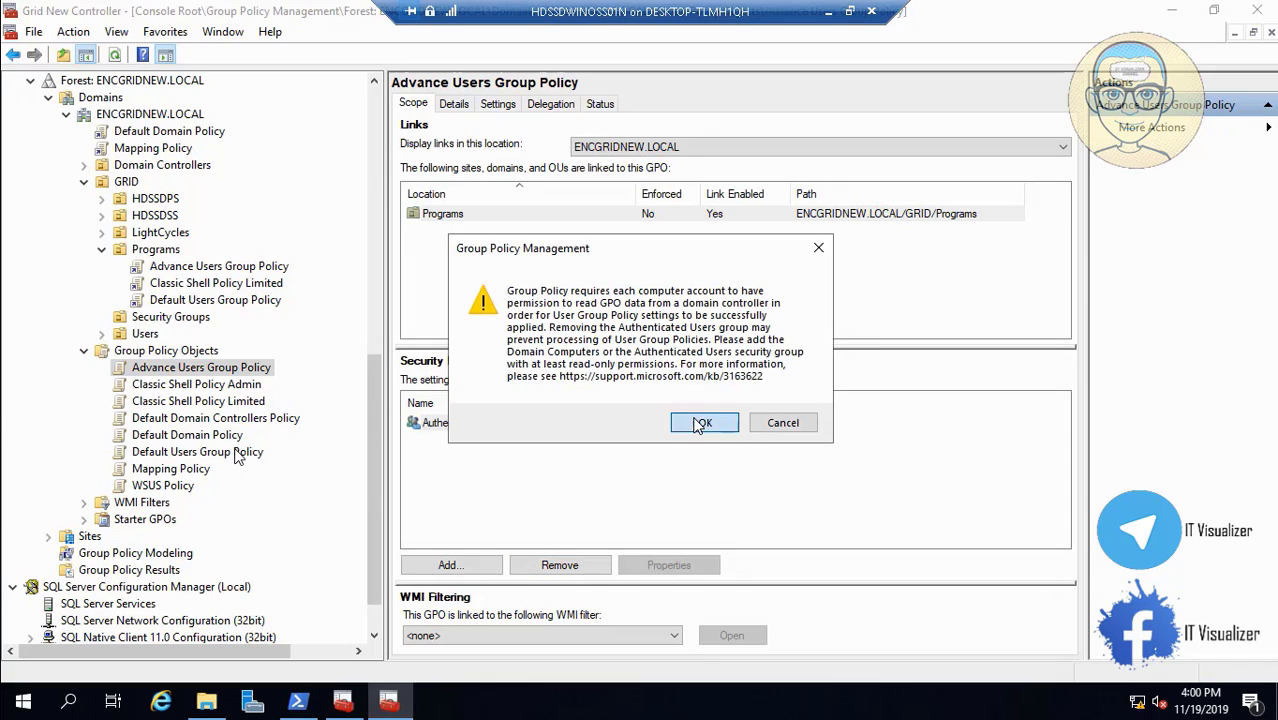
{"action": "left_click", "coordinate": [702, 423]}
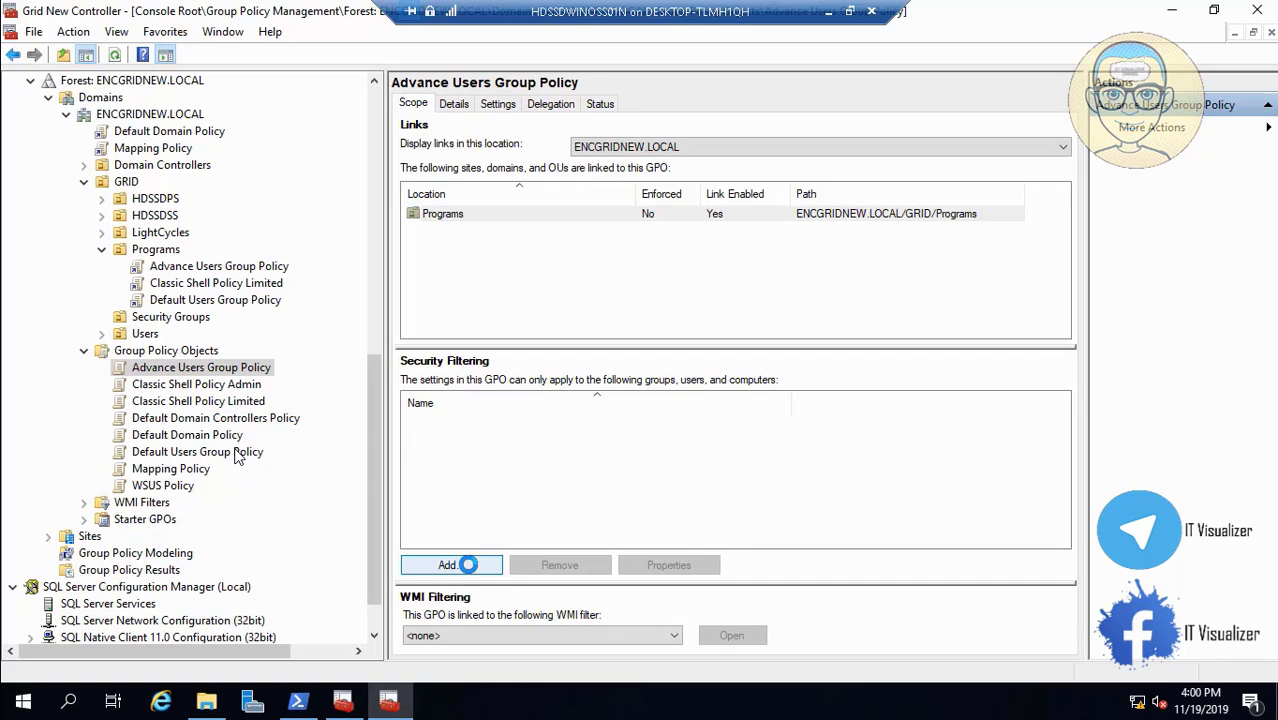
Add the ENCOMMF_Advanced Programs group to the policy's security filtering.
{"action": "left_click", "coordinate": [450, 565]}
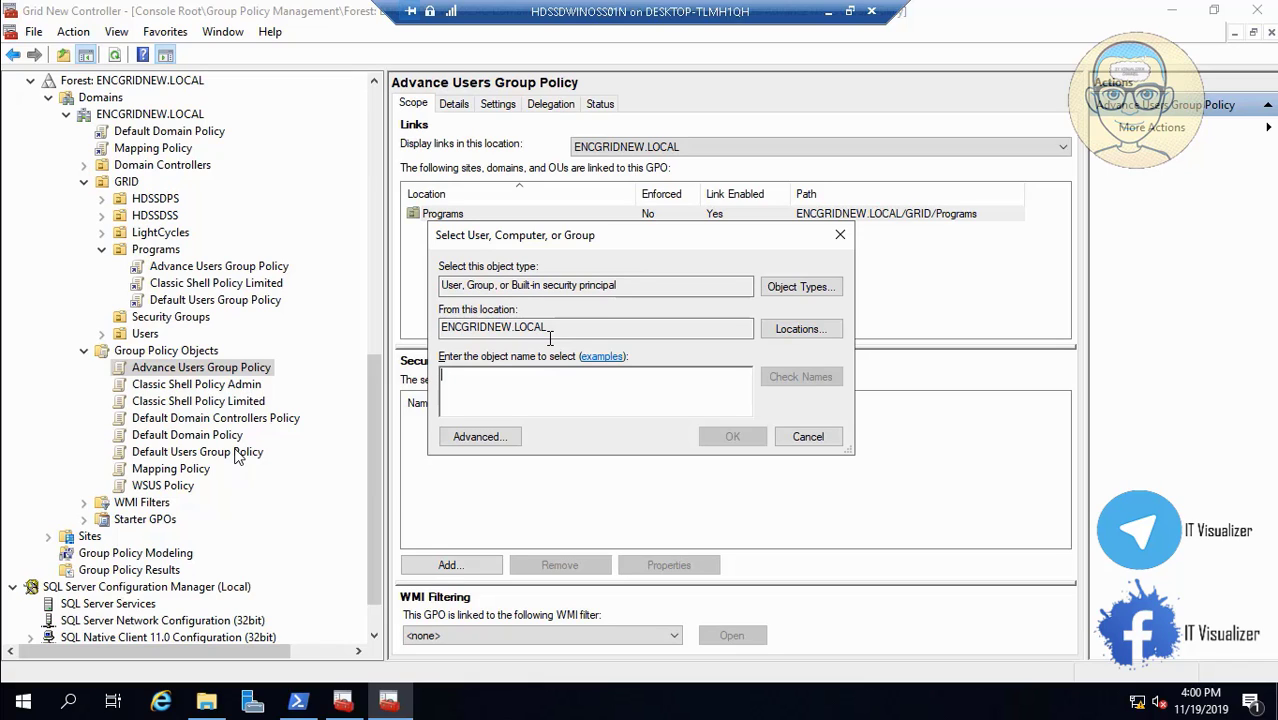
{"action": "type", "text": "ENCOMMF"}
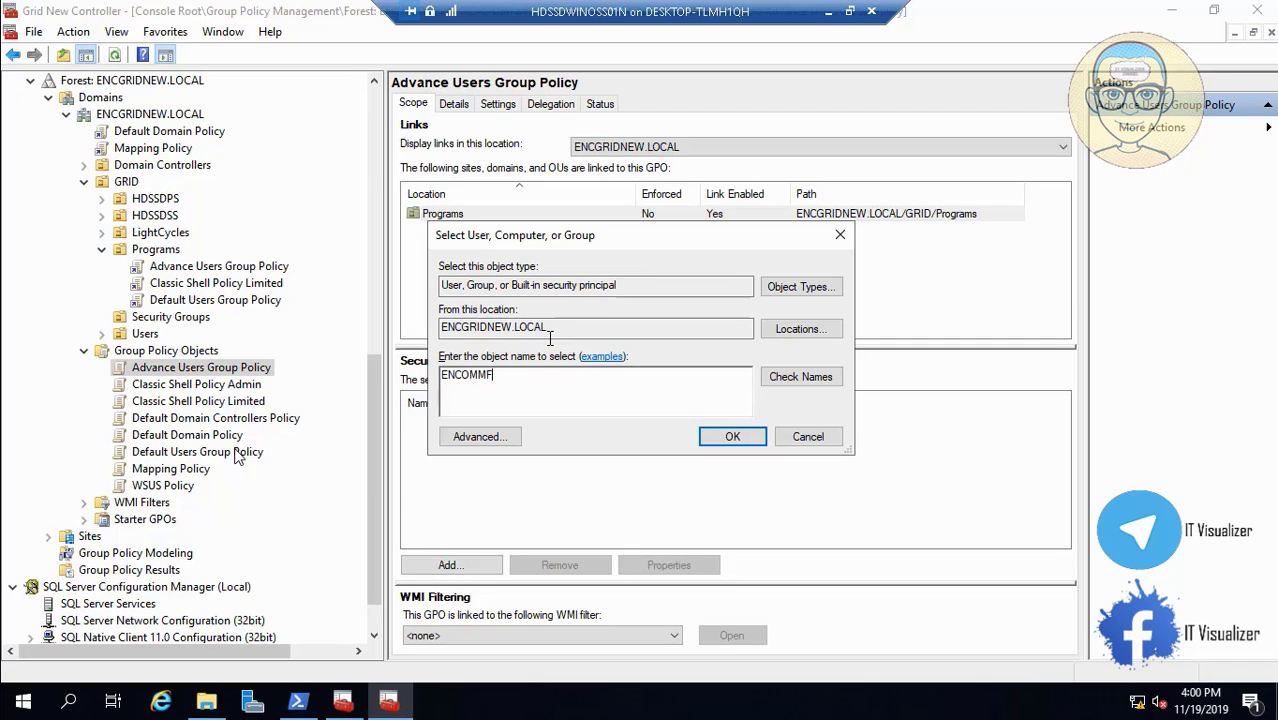
{"action": "type", "text": "AD"}
{"action": "left_click", "coordinate": [790, 377]}
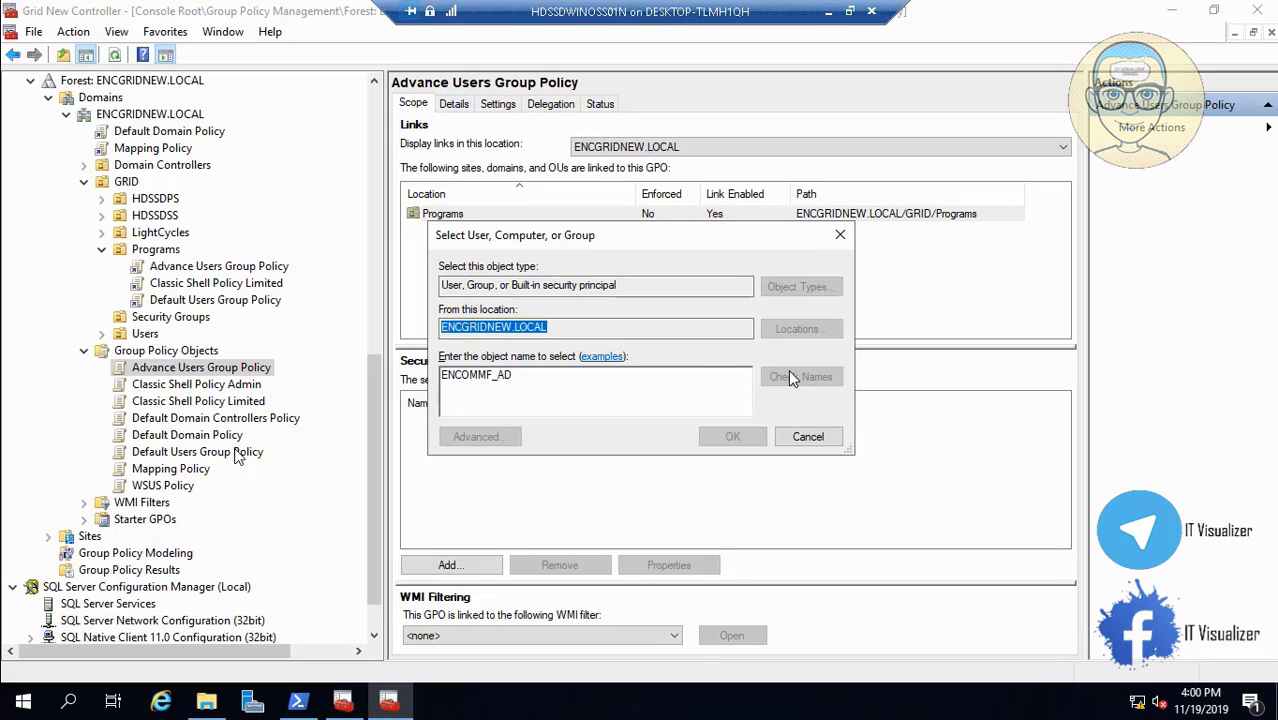
{"action": "left_click", "coordinate": [732, 436]}
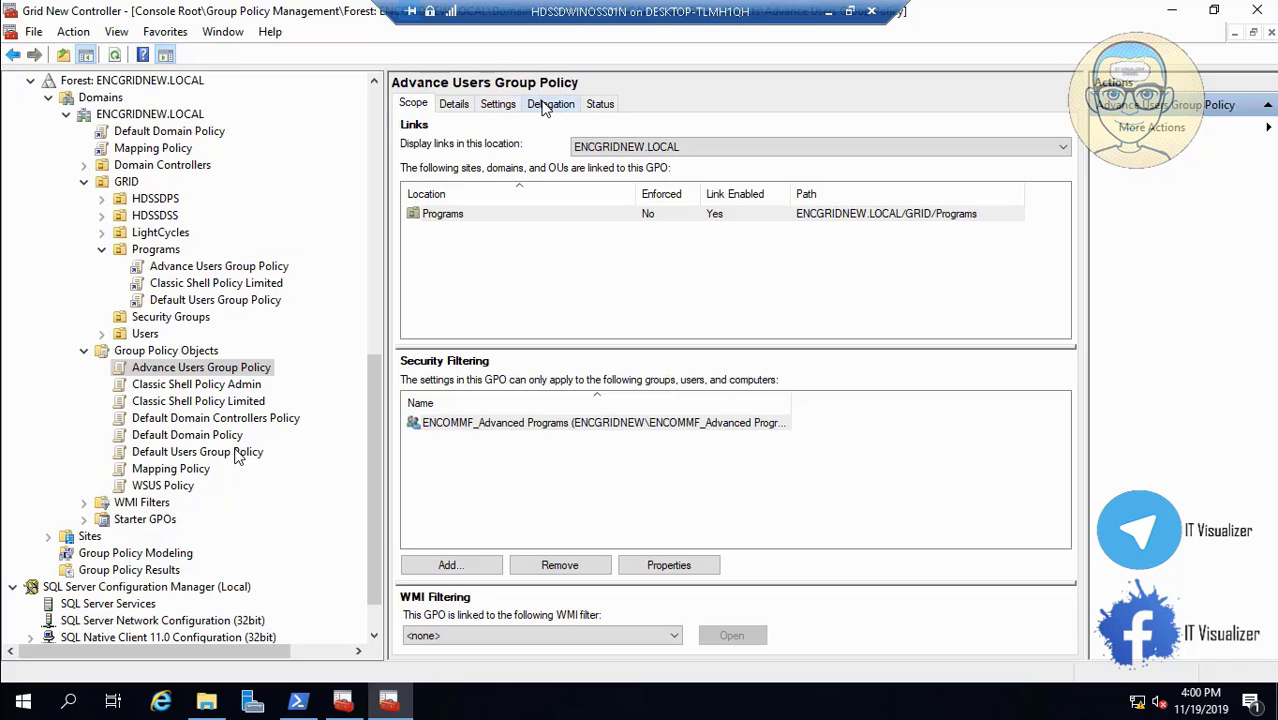
Add Domain Computers with Read permission to Advance Users Group Policy's delegation.
{"action": "left_click", "coordinate": [556, 105]}
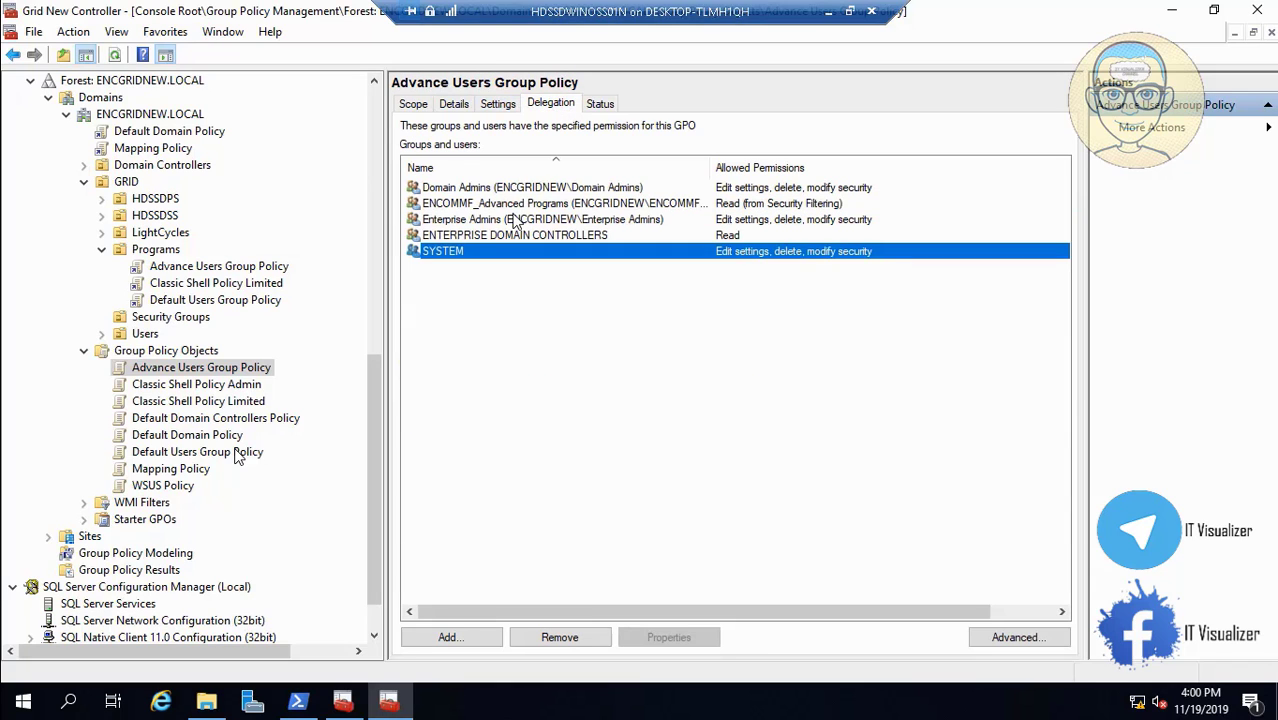
{"action": "left_click", "coordinate": [455, 637]}
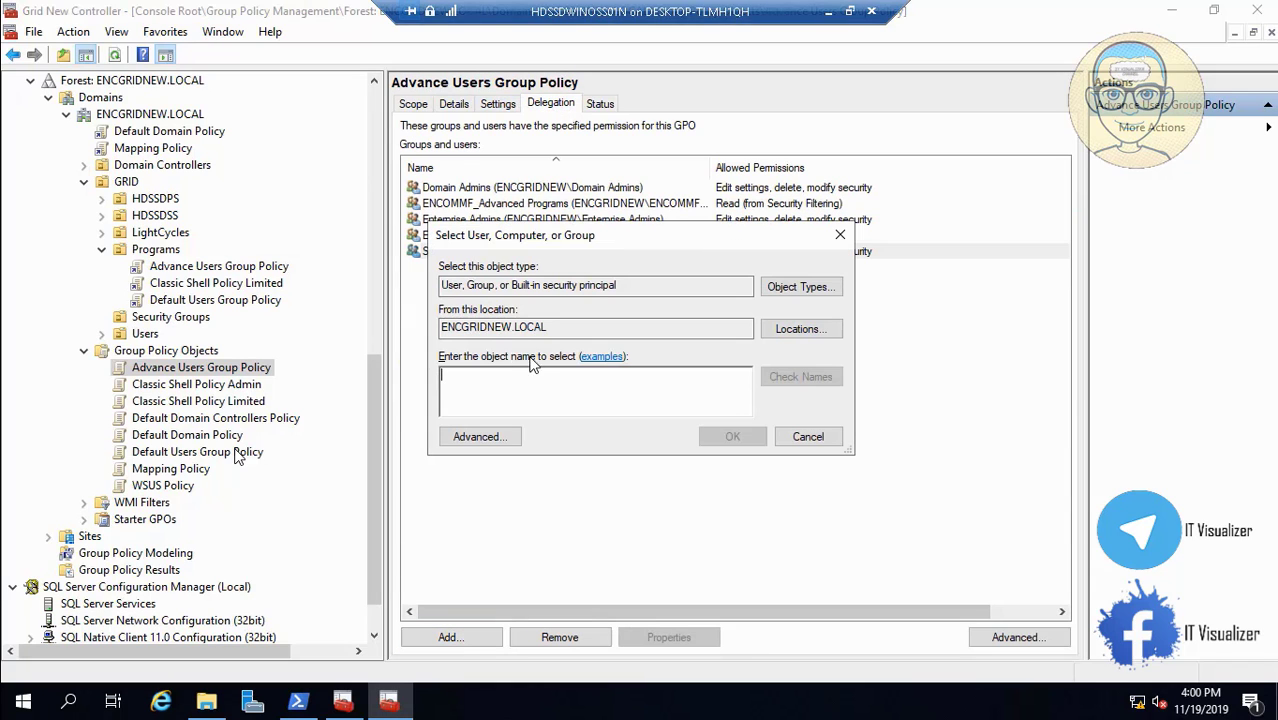
{"action": "type", "text": "Domain"}
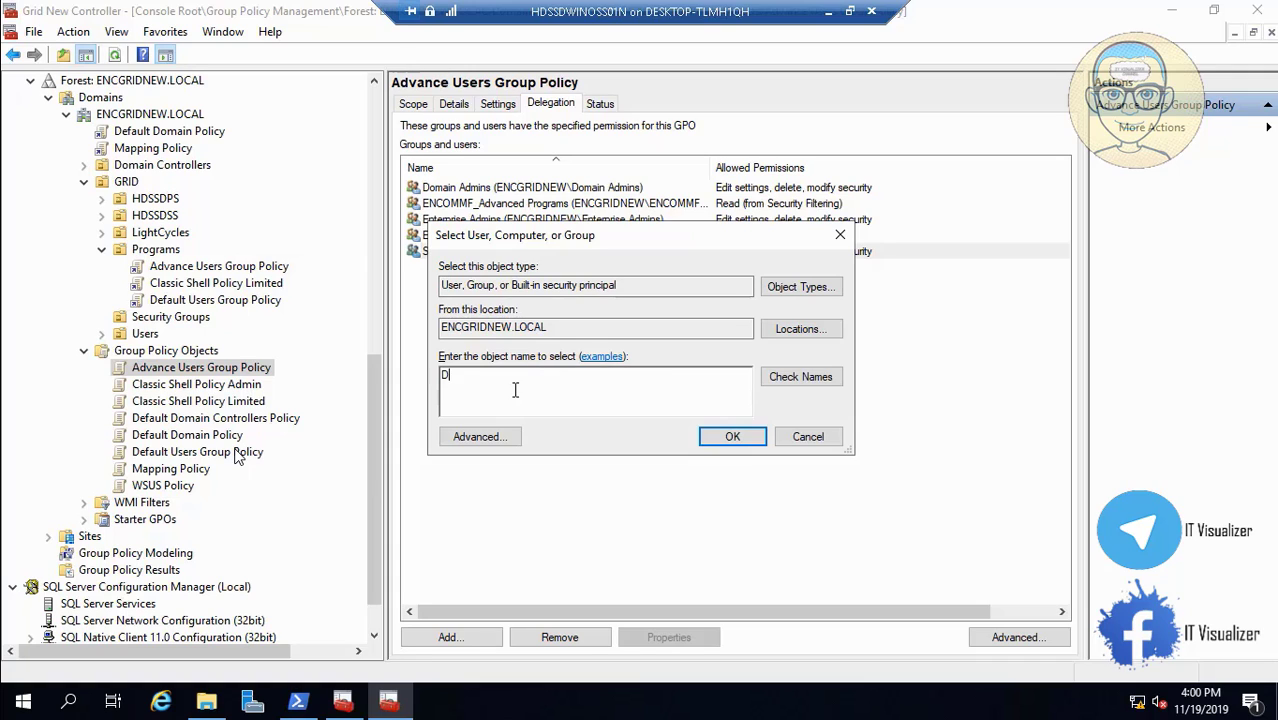
{"action": "left_click", "coordinate": [790, 378]}
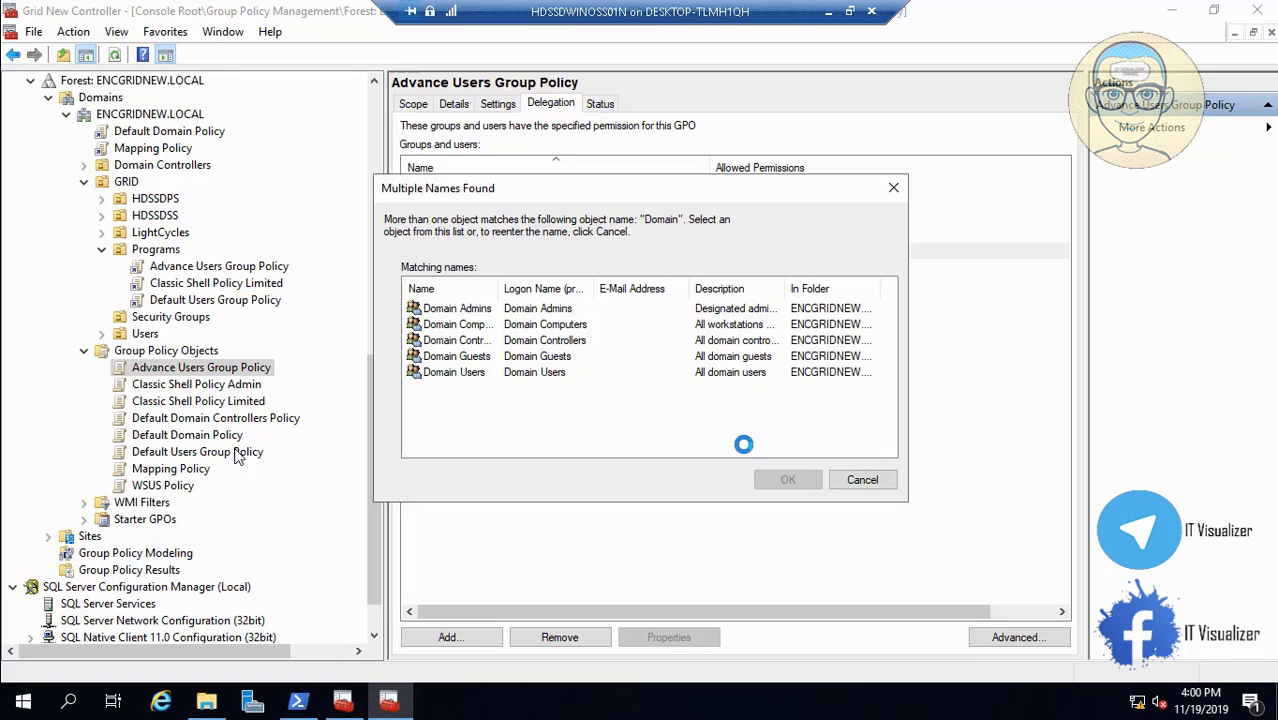
{"action": "left_click", "coordinate": [483, 326]}
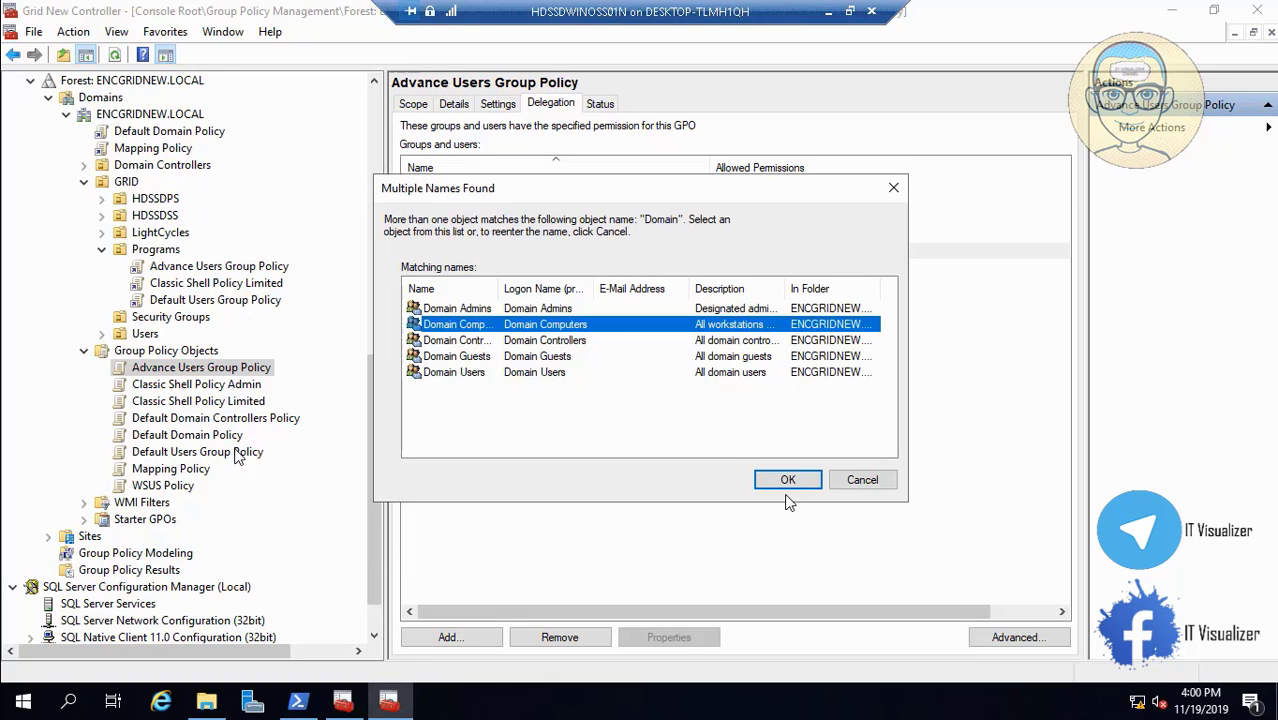
{"action": "left_click", "coordinate": [788, 480]}
{"action": "left_click", "coordinate": [745, 438]}
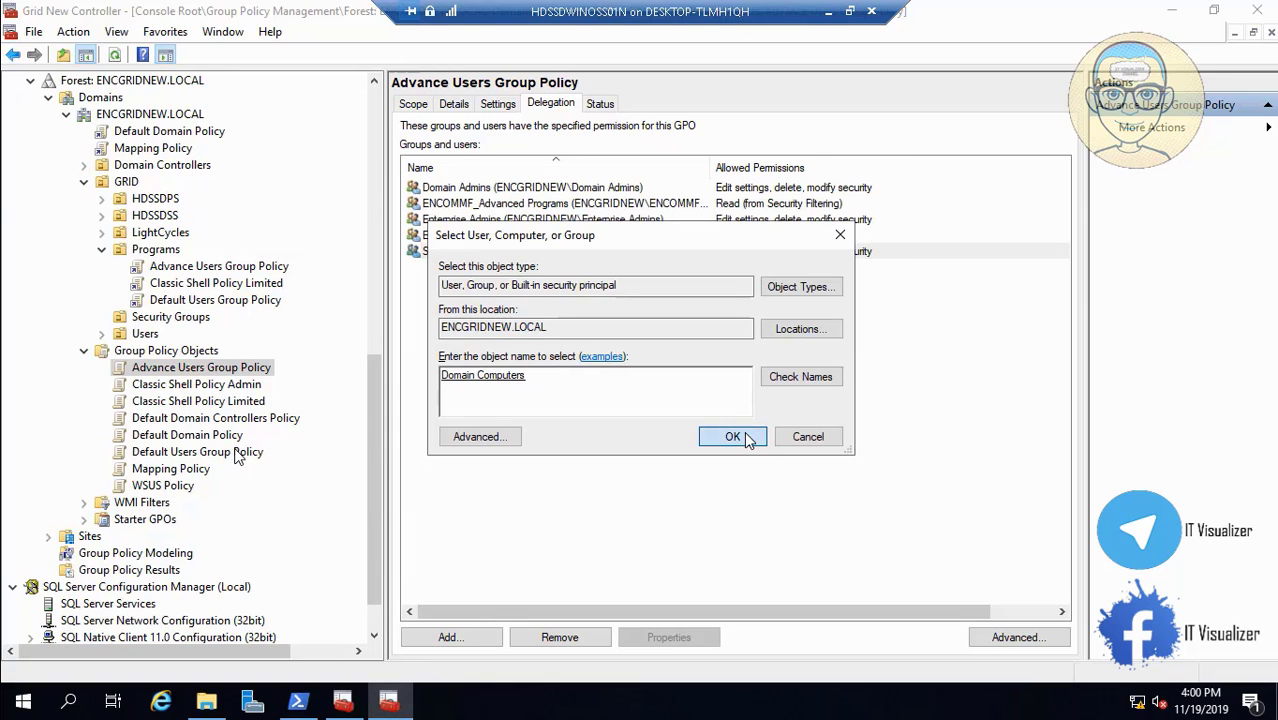
{"action": "left_click", "coordinate": [268, 182]}
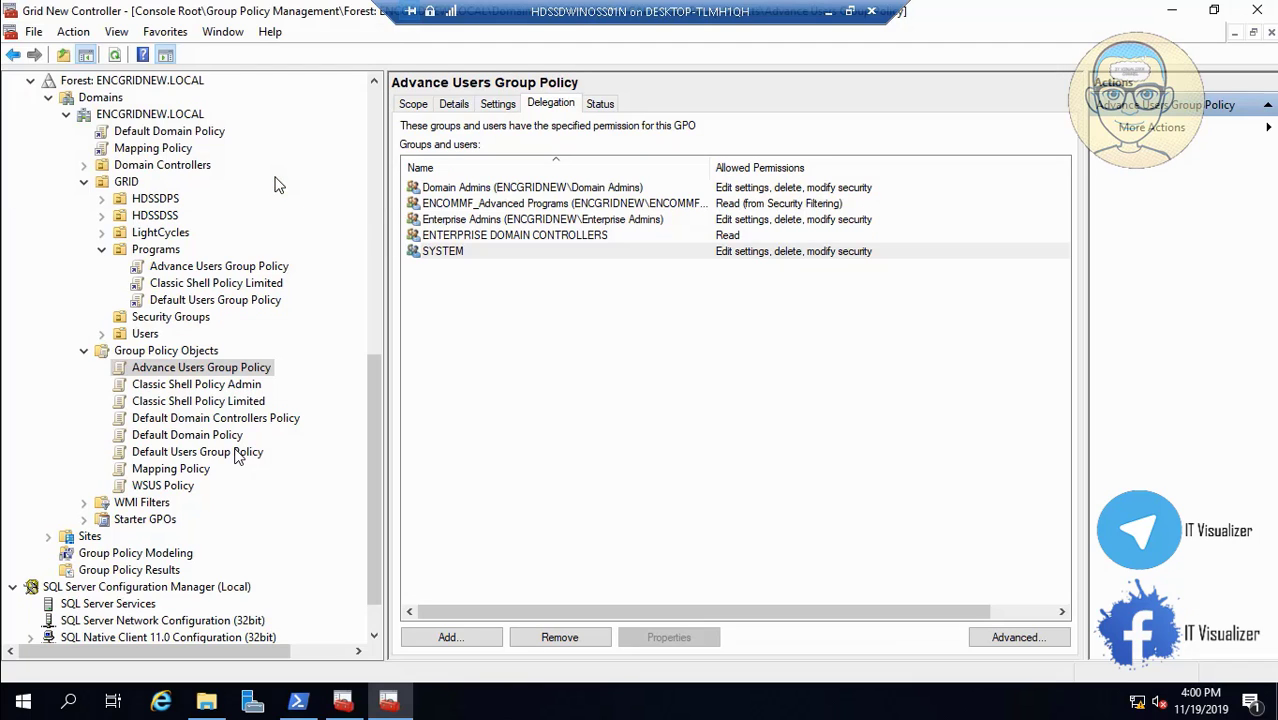
{"action": "left_click", "coordinate": [414, 105]}
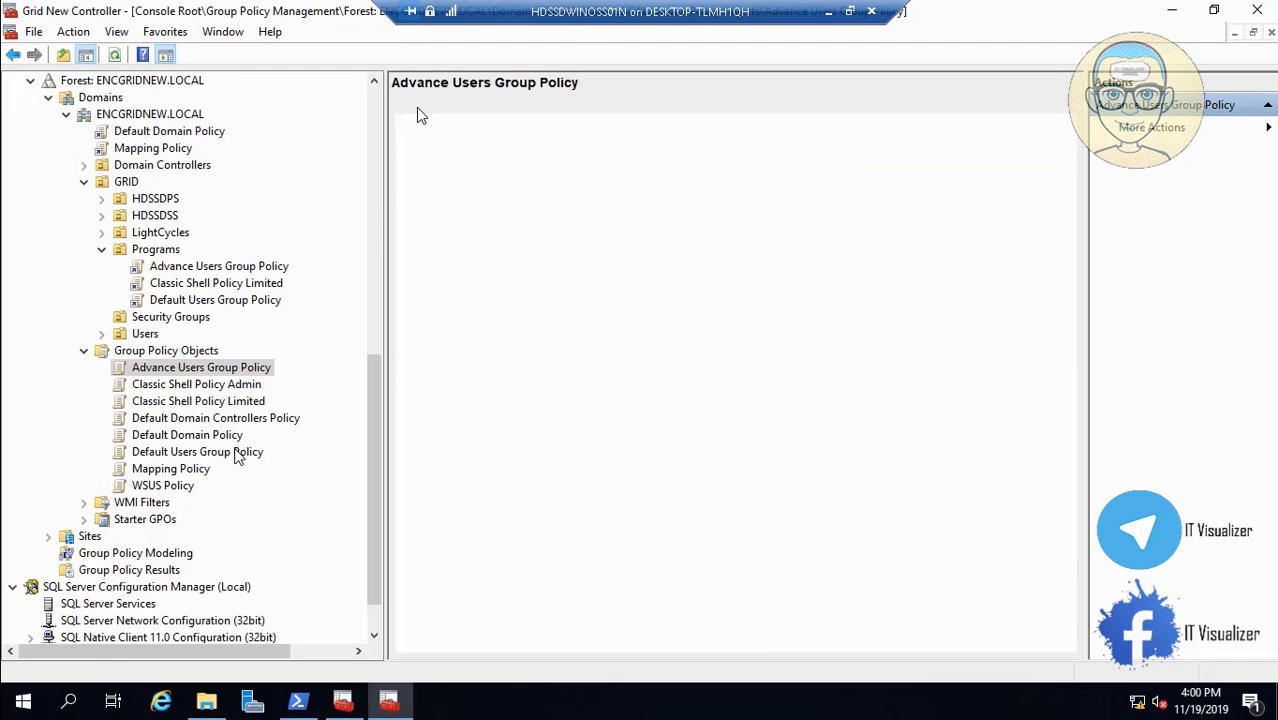
Select Default Users Group Policy and remove Authenticated Users from its security filtering.
{"action": "left_click", "coordinate": [254, 388]}
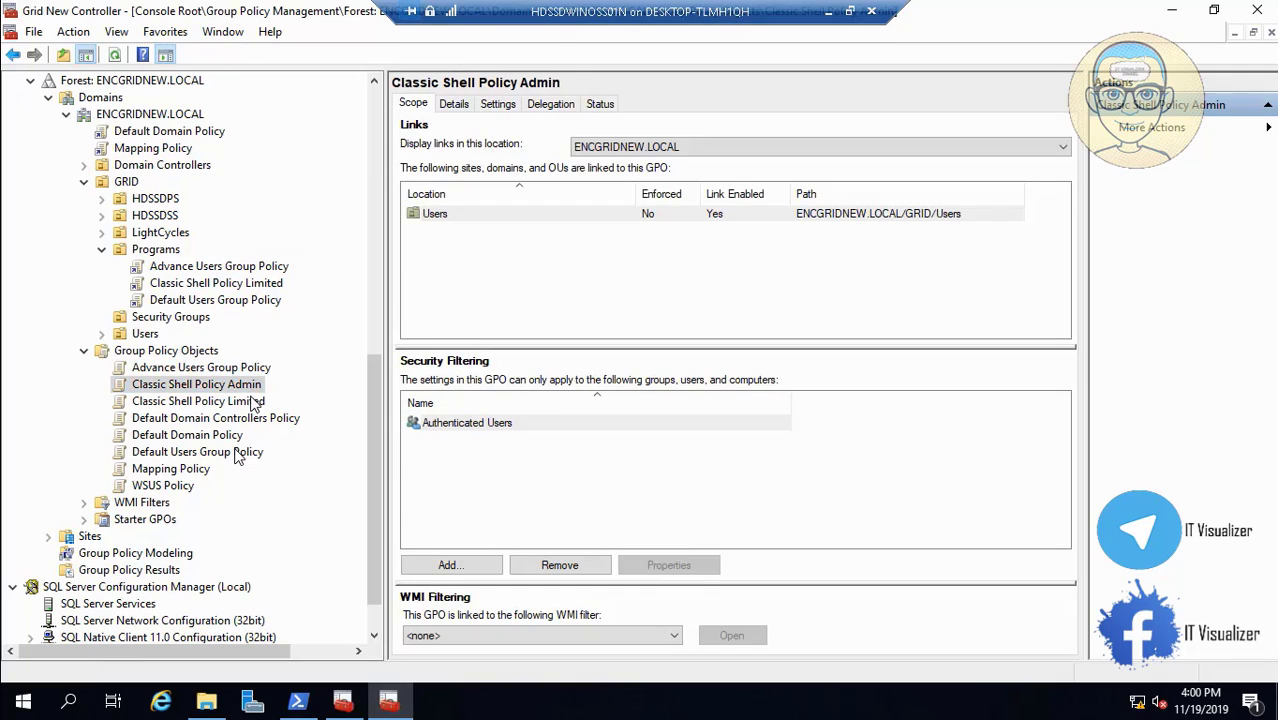
{"action": "left_click", "coordinate": [254, 403]}
{"action": "left_click", "coordinate": [253, 420]}
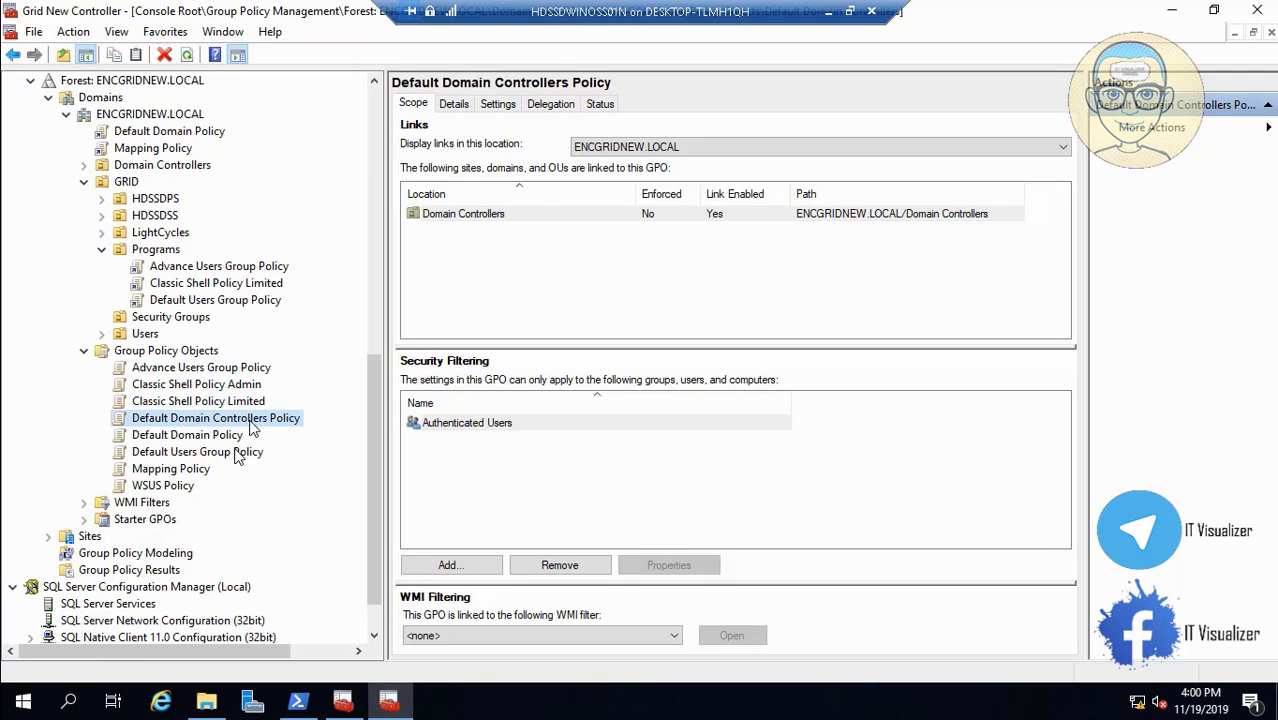
{"action": "left_click", "coordinate": [239, 437]}
{"action": "left_click", "coordinate": [237, 452]}
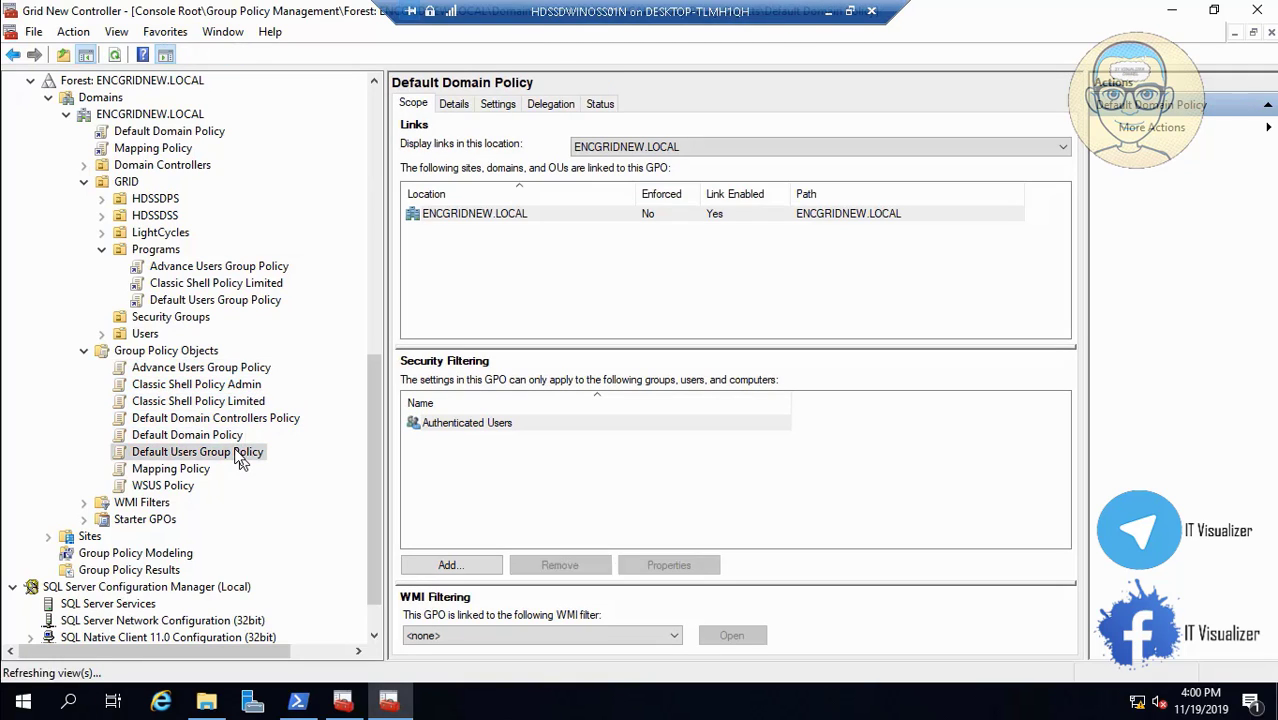
{"action": "left_click", "coordinate": [450, 423]}
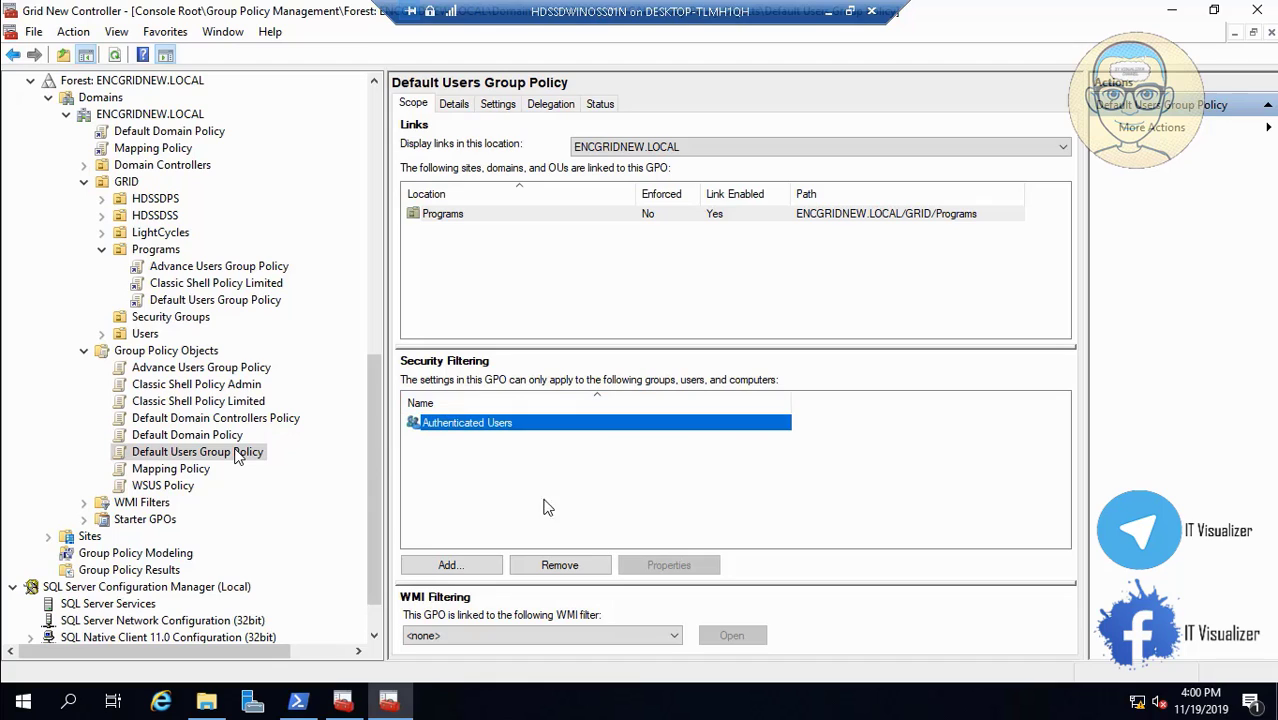
{"action": "left_click", "coordinate": [588, 565]}
{"action": "left_click", "coordinate": [677, 390]}
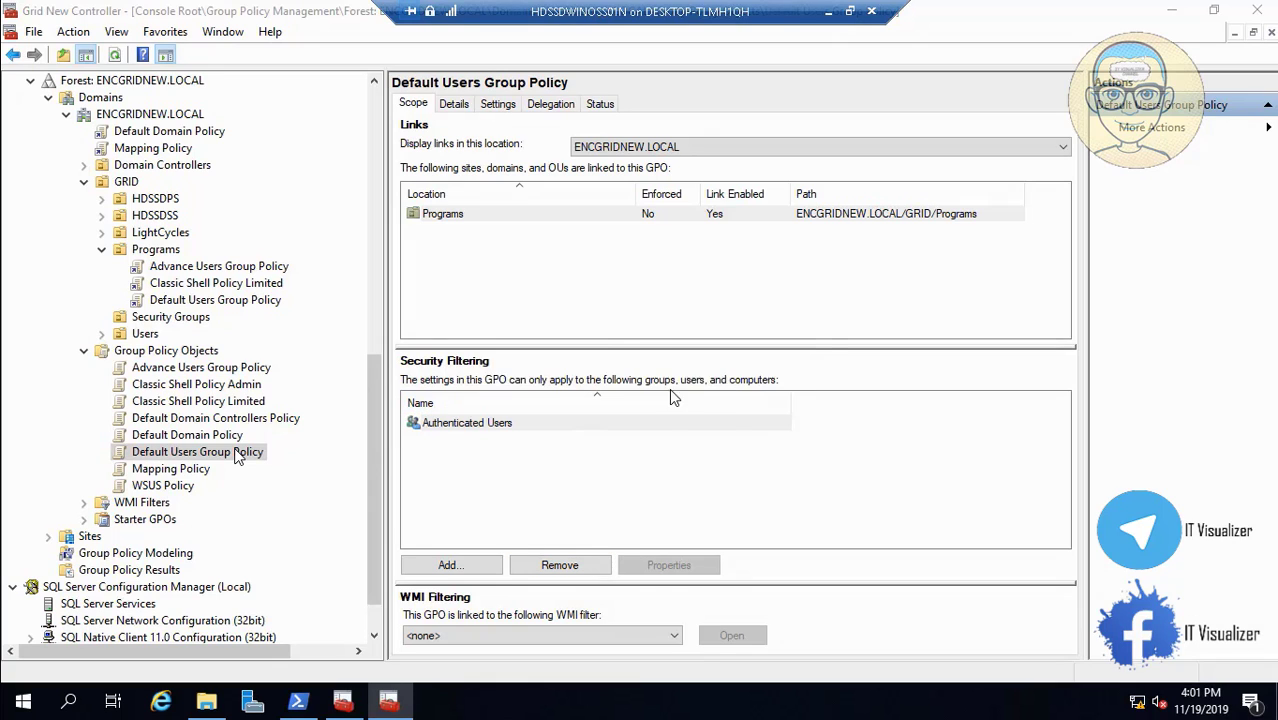
{"action": "left_click", "coordinate": [713, 424]}
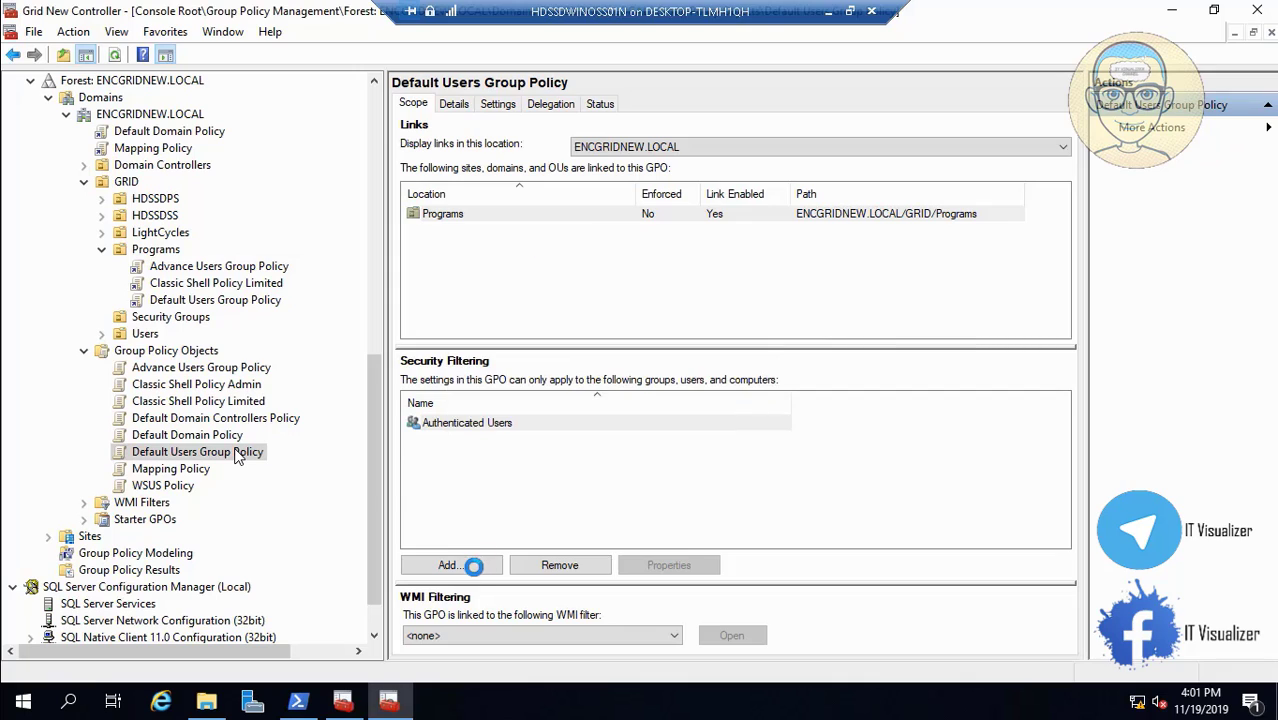
Add ENCOMMF_Default Programs to the security filtering and view the Delegation tab.
{"action": "left_click", "coordinate": [463, 565]}
{"action": "type", "text": "E"}
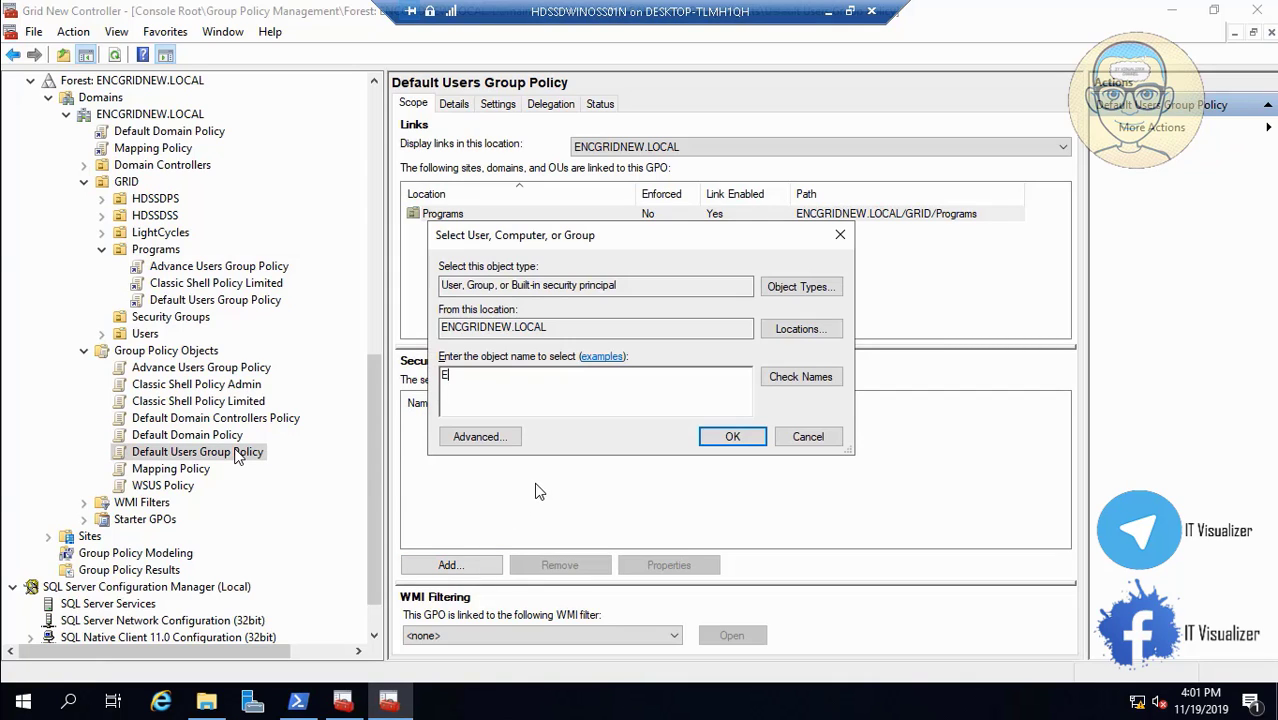
{"action": "type", "text": "NCOMMF_DE"}
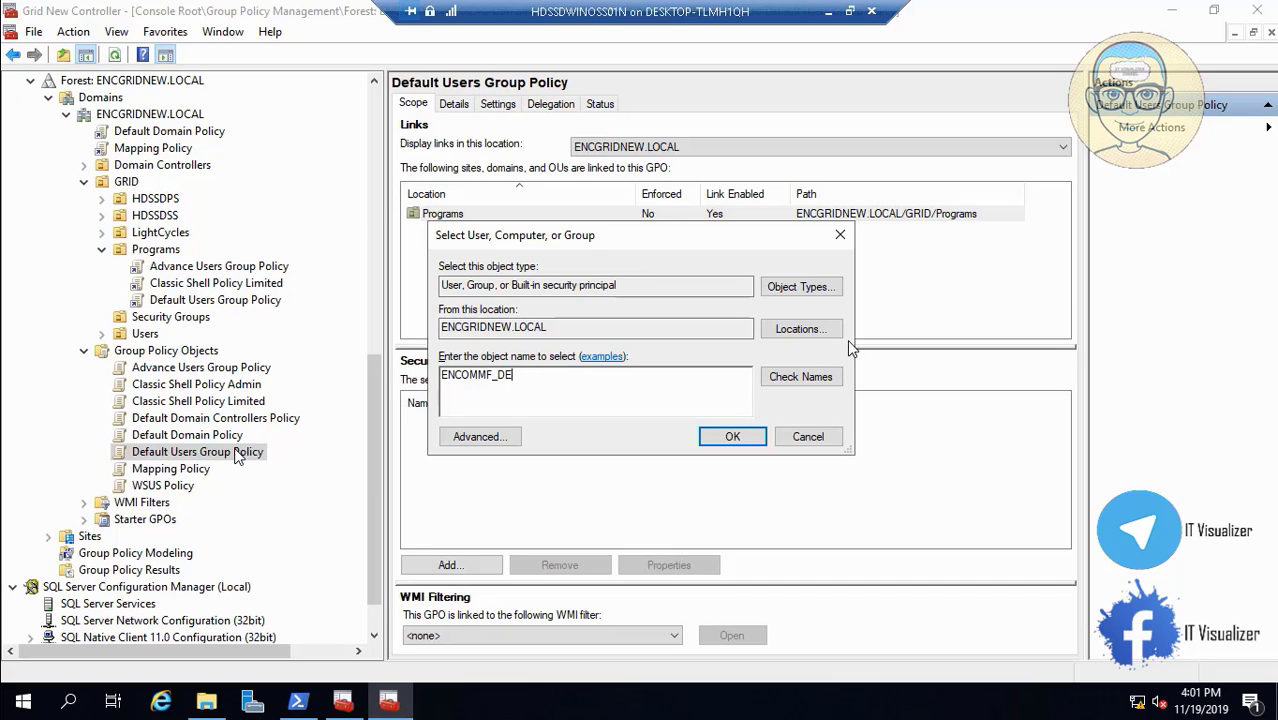
{"action": "left_click", "coordinate": [812, 388]}
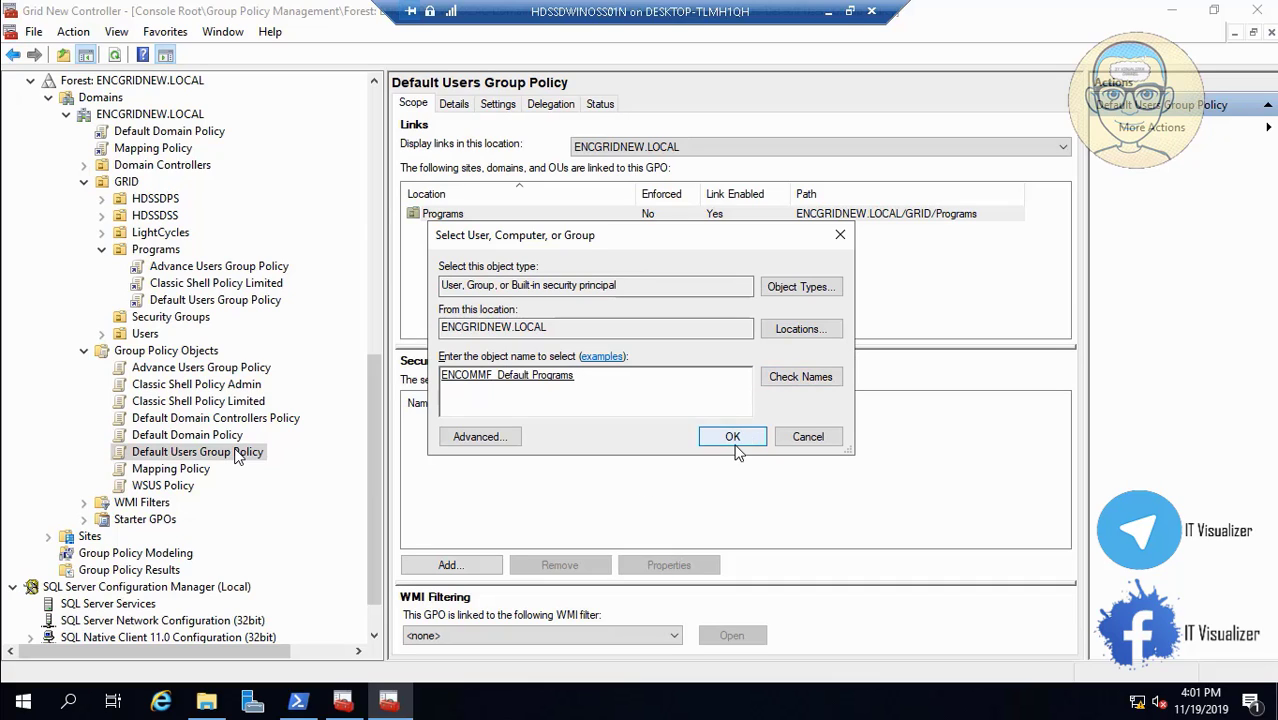
{"action": "left_click", "coordinate": [735, 438]}
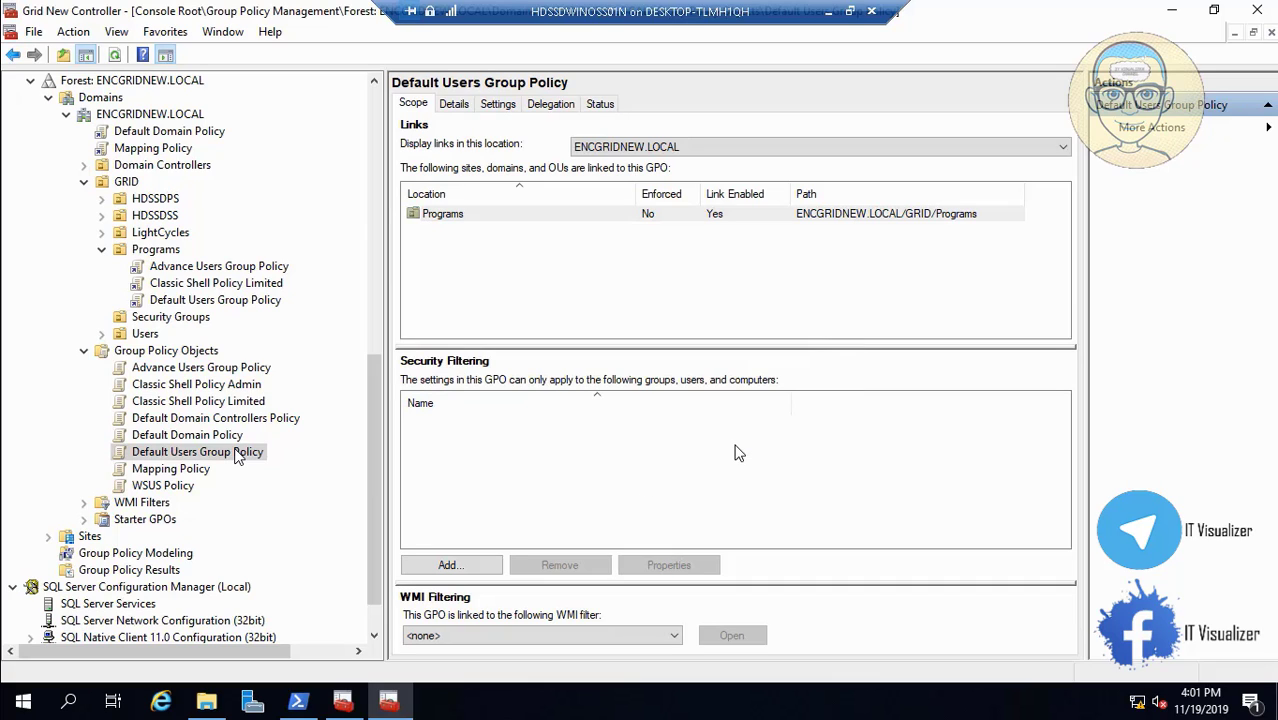
{"action": "left_click", "coordinate": [549, 106]}
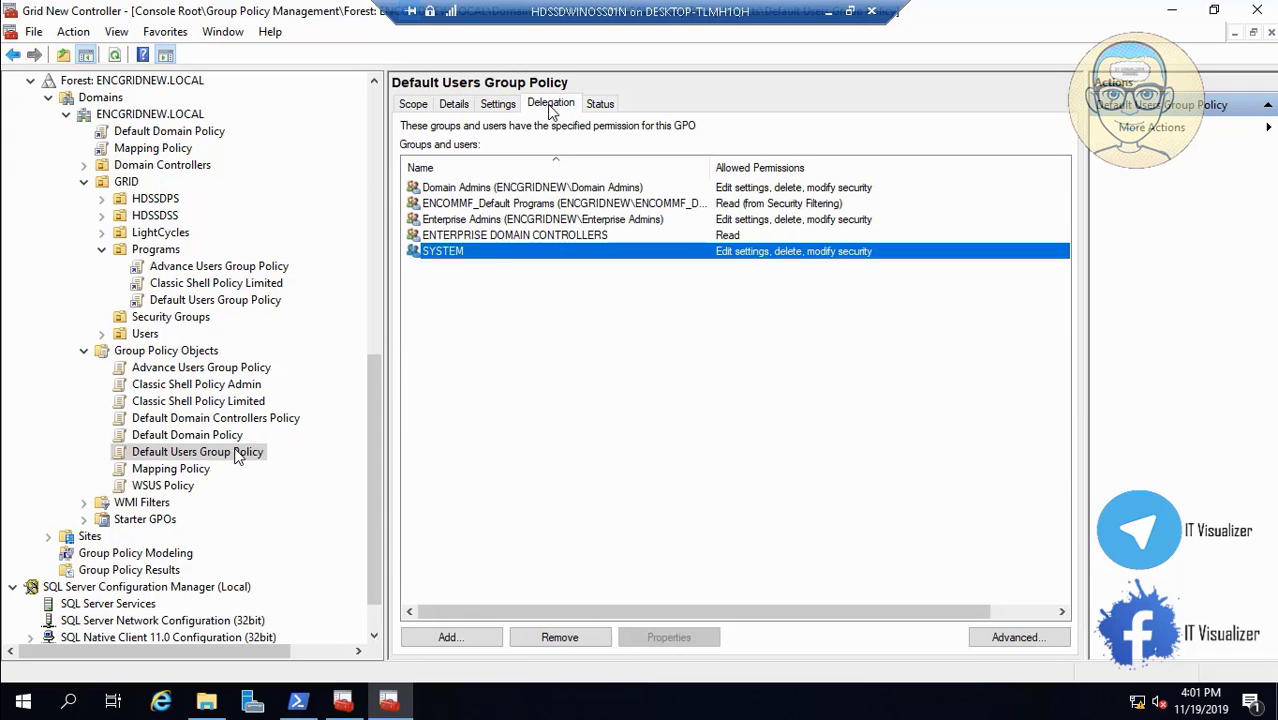
Add Domain Computers with Read permission to Default Users Group Policy's delegation.
{"action": "left_click", "coordinate": [457, 628]}
{"action": "type", "text": "E"}
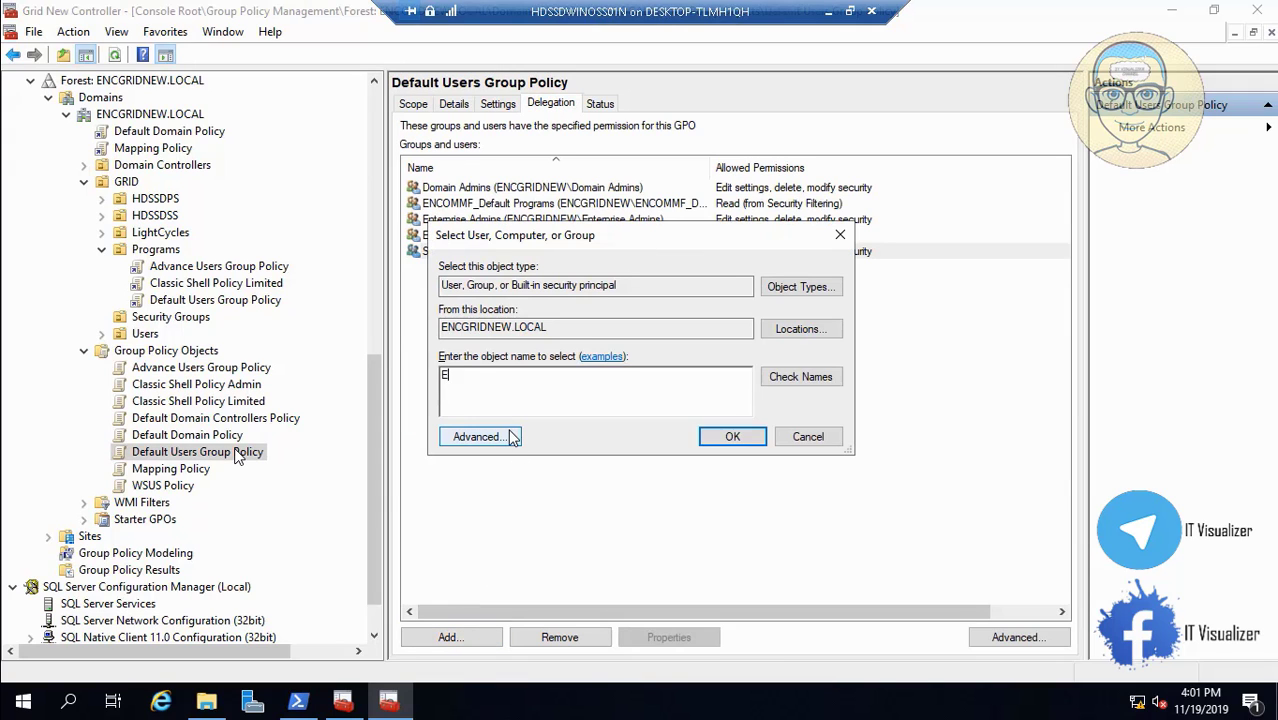
{"action": "type", "text": "NCO"}
{"action": "key", "text": "BackSpace"}
{"action": "key", "text": "BackSpace"}
{"action": "key", "text": "BackSpace"}
{"action": "key", "text": "BackSpace"}
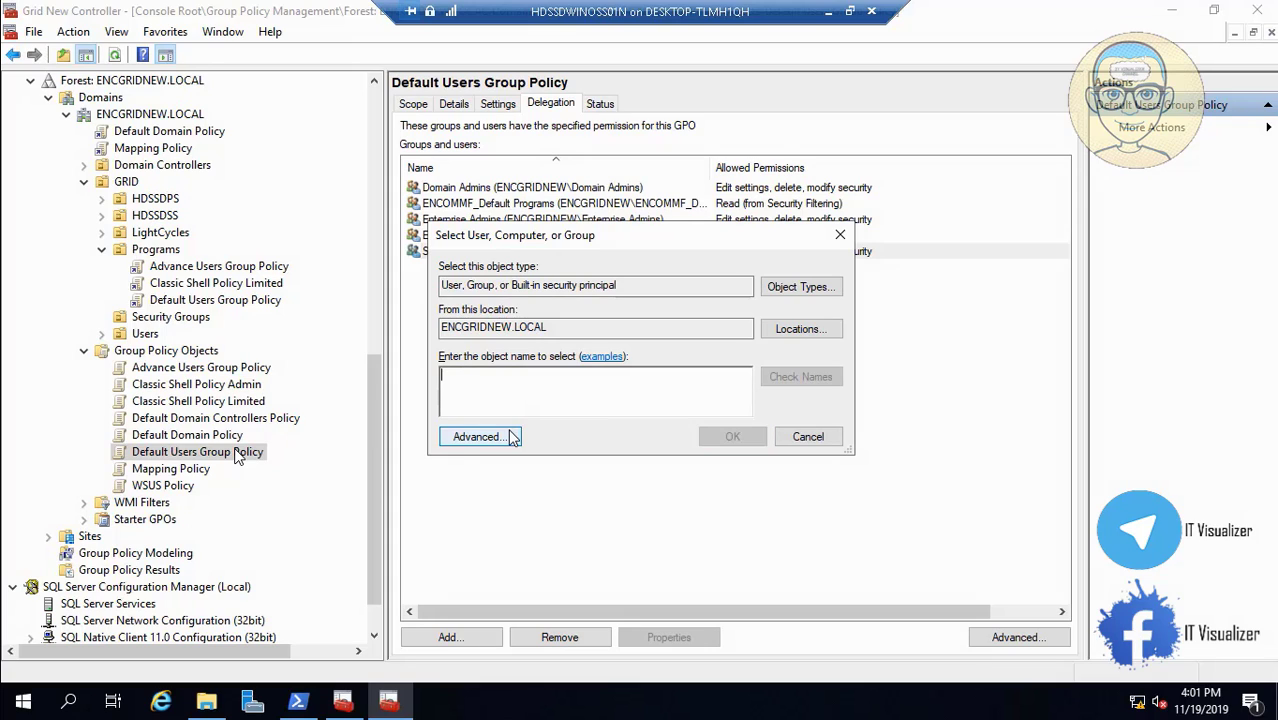
{"action": "type", "text": "Dom"}
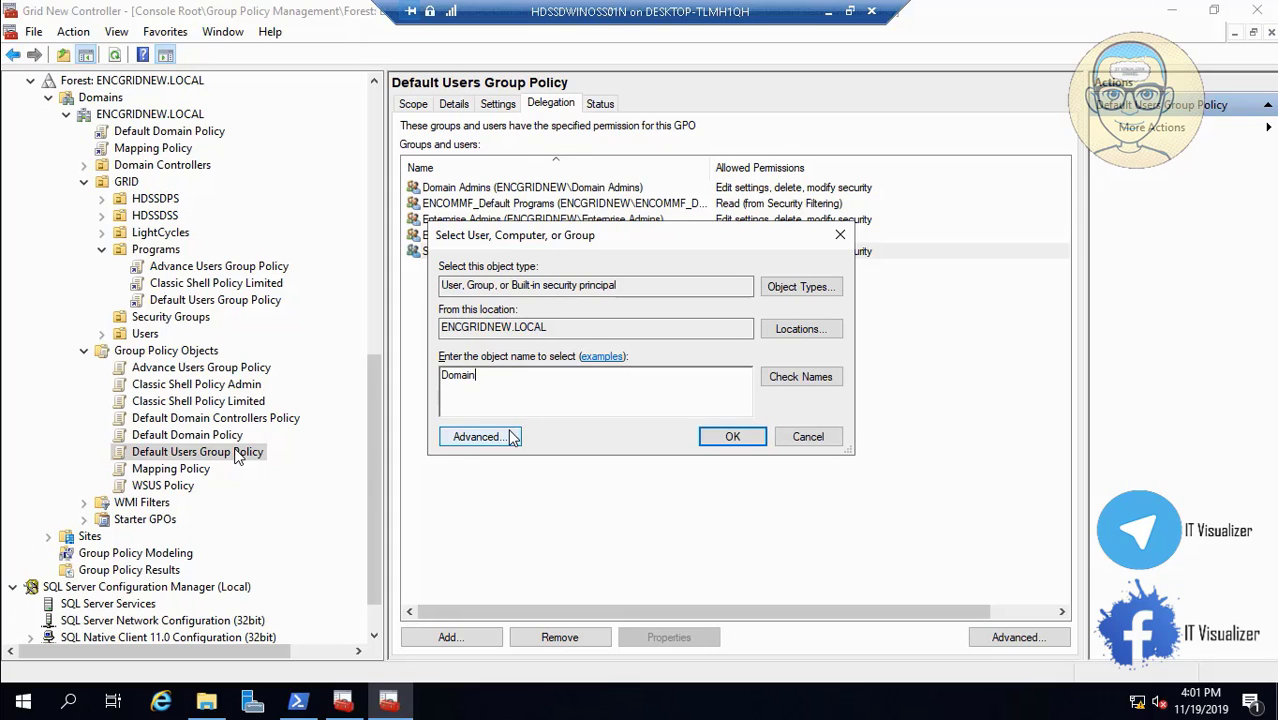
{"action": "type", "text": "ain"}
{"action": "left_click", "coordinate": [805, 378]}
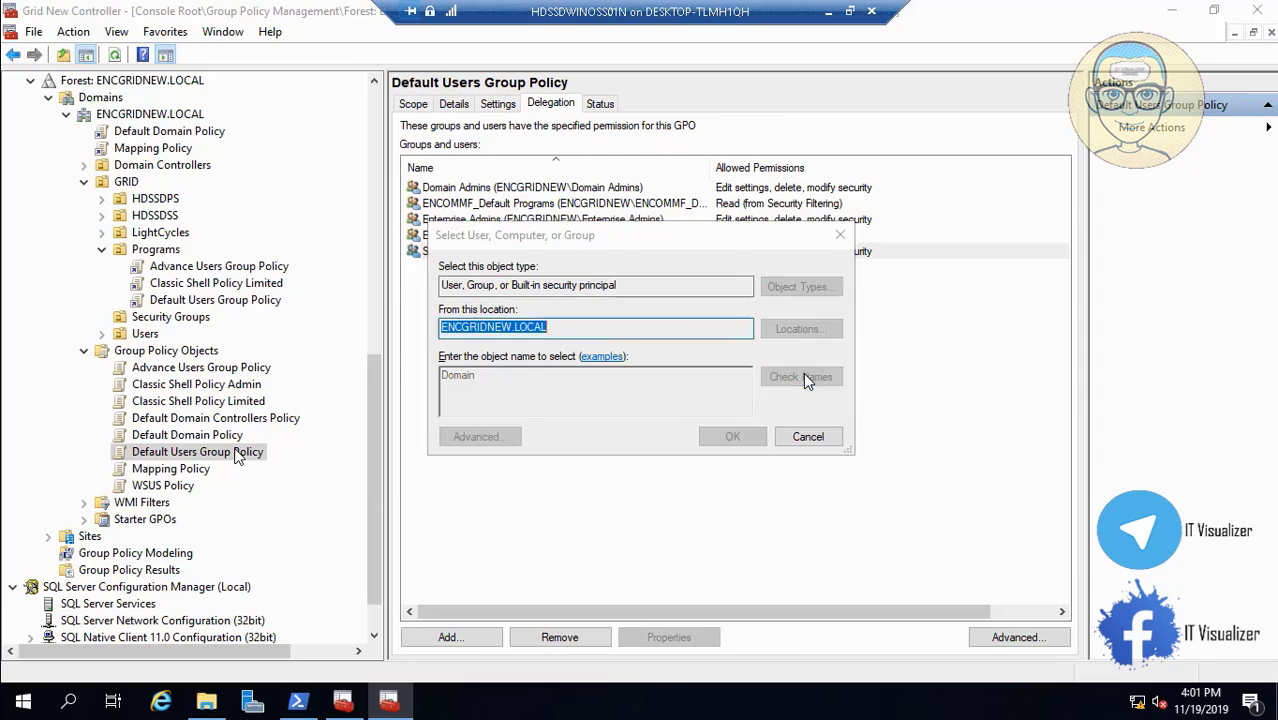
{"action": "left_click", "coordinate": [484, 329]}
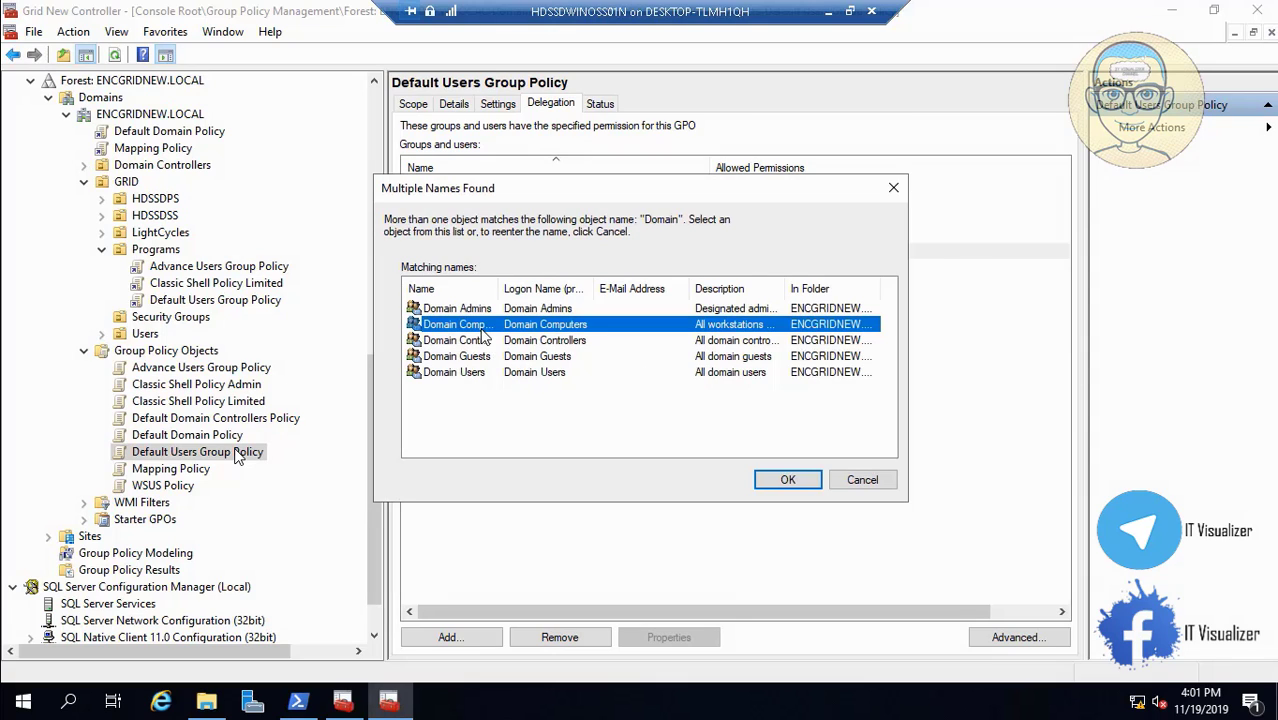
{"action": "left_click", "coordinate": [788, 481]}
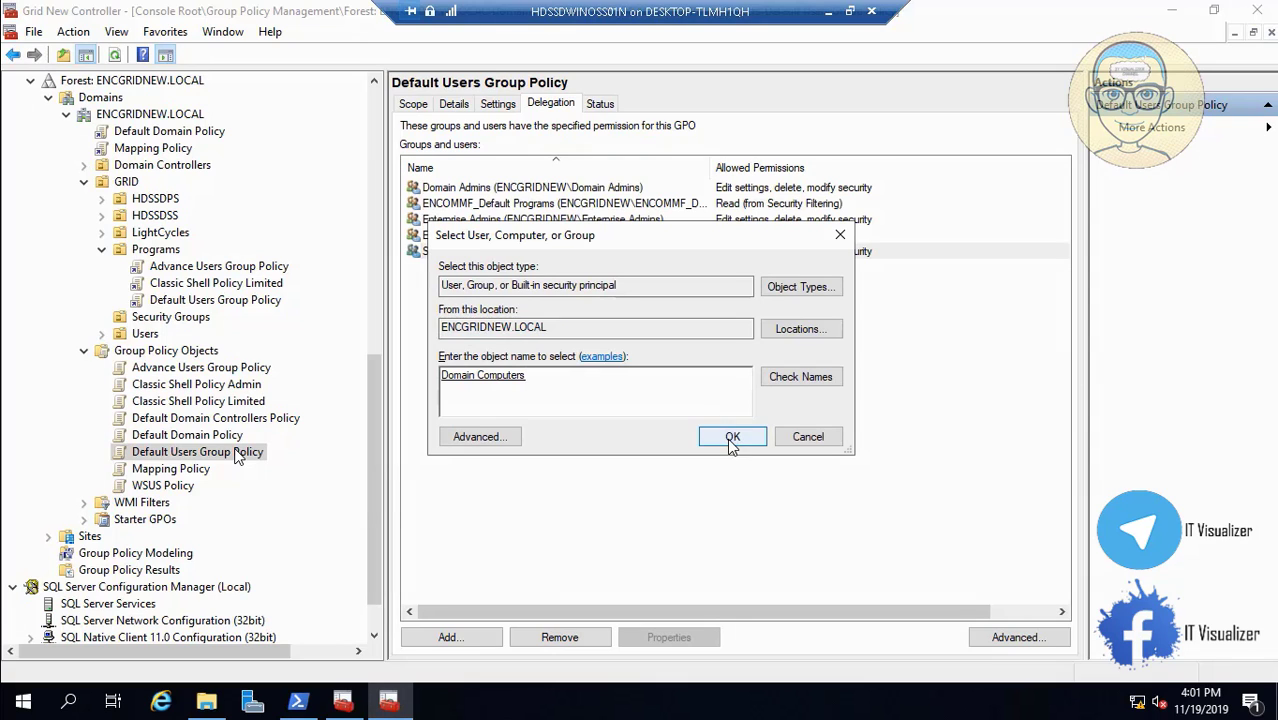
{"action": "left_click", "coordinate": [729, 439]}
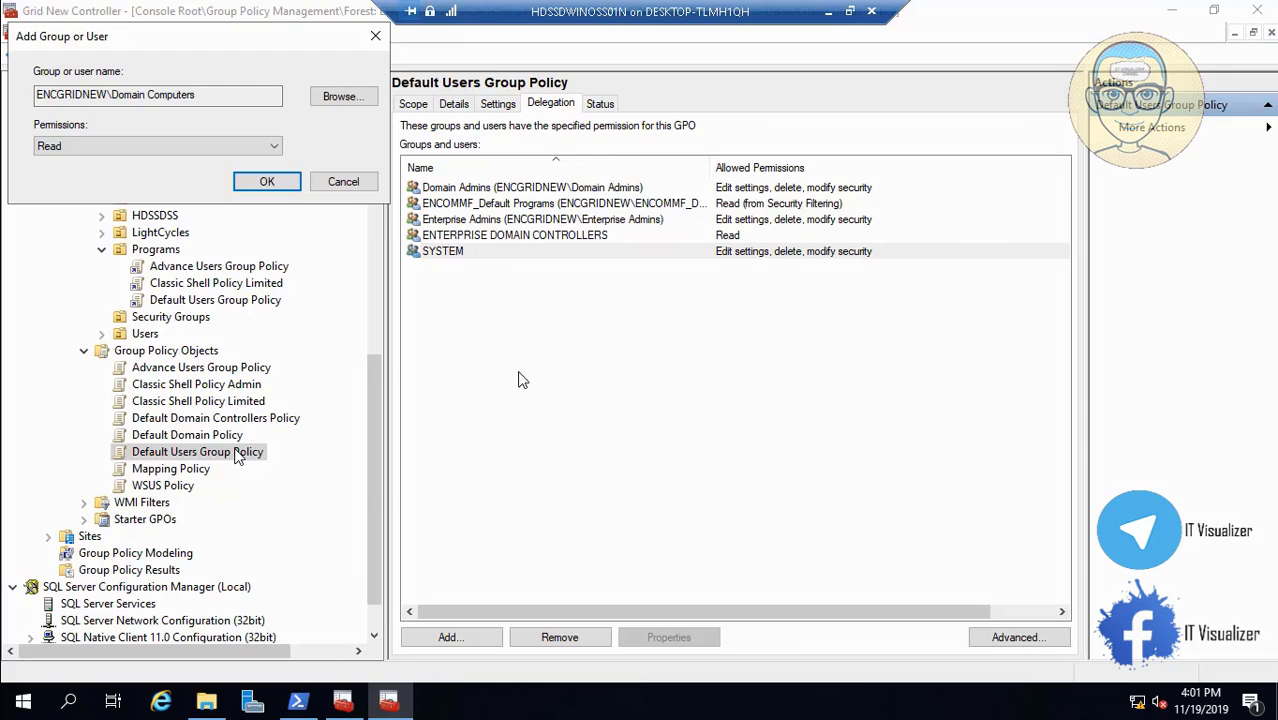
{"action": "left_click", "coordinate": [267, 184]}
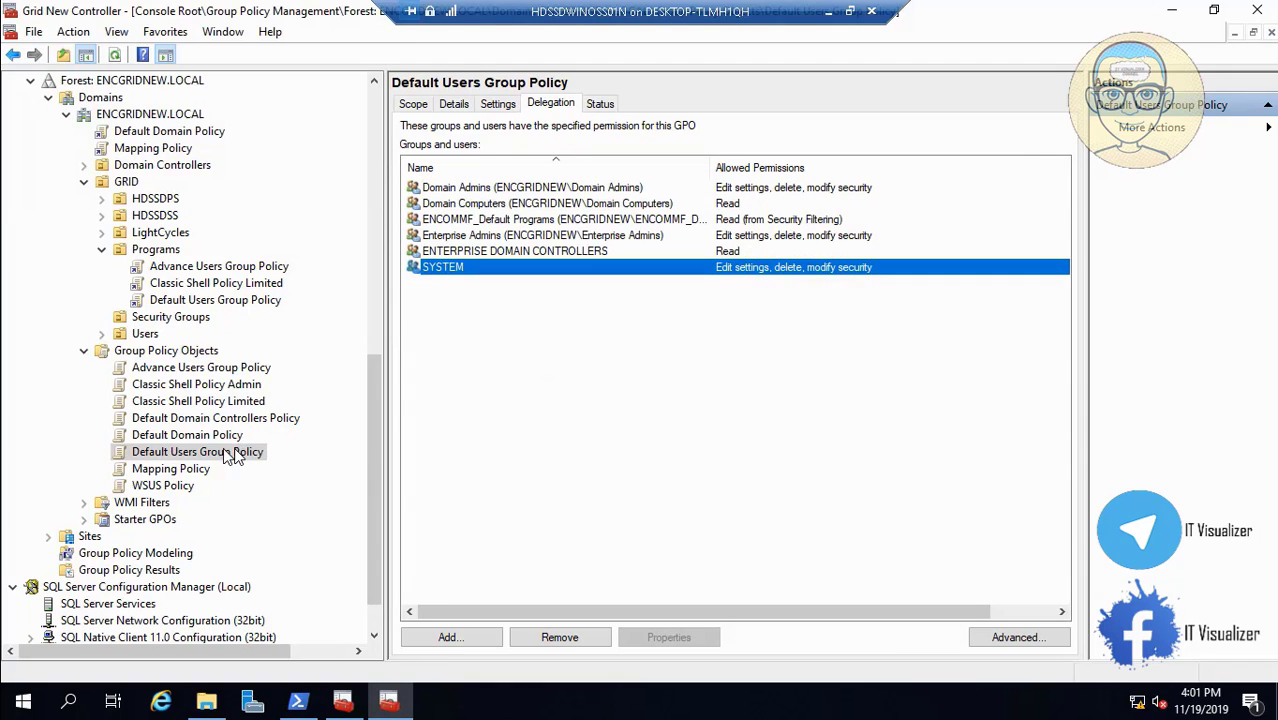
Recheck the policy's scope and delegation, then view Mapping Policy's permissions.
{"action": "left_click", "coordinate": [413, 104]}
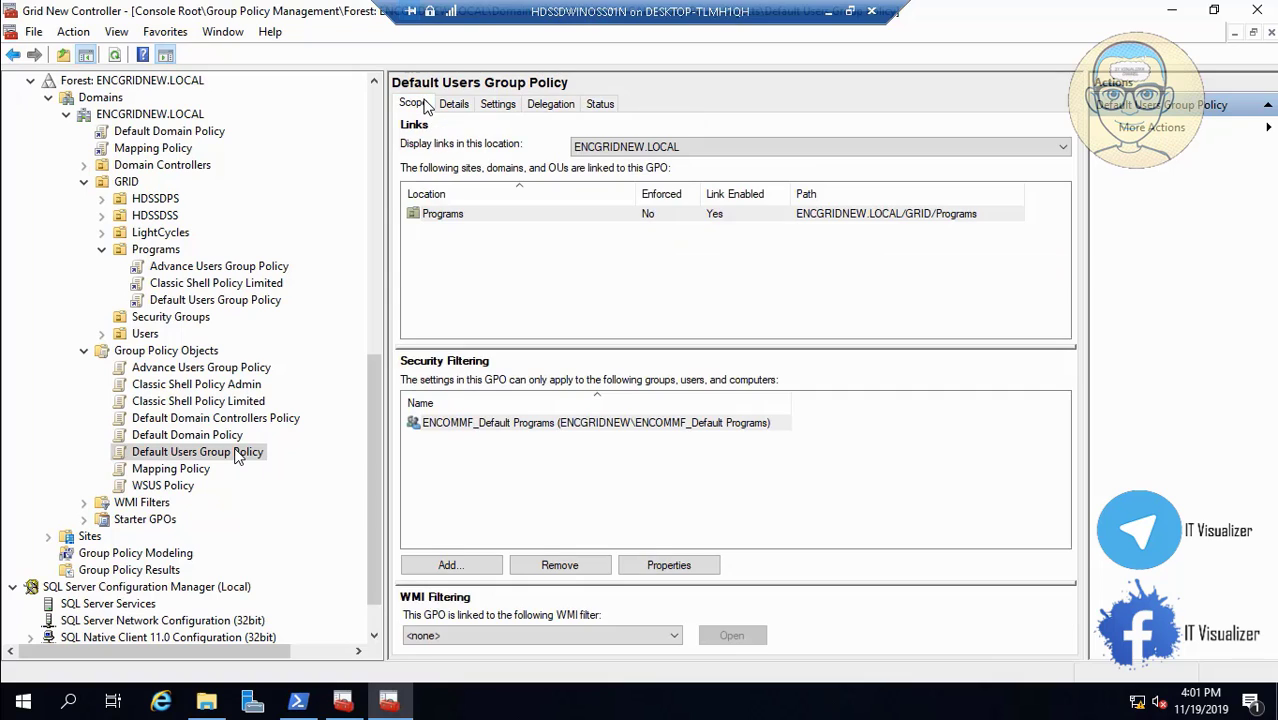
{"action": "left_click", "coordinate": [548, 106]}
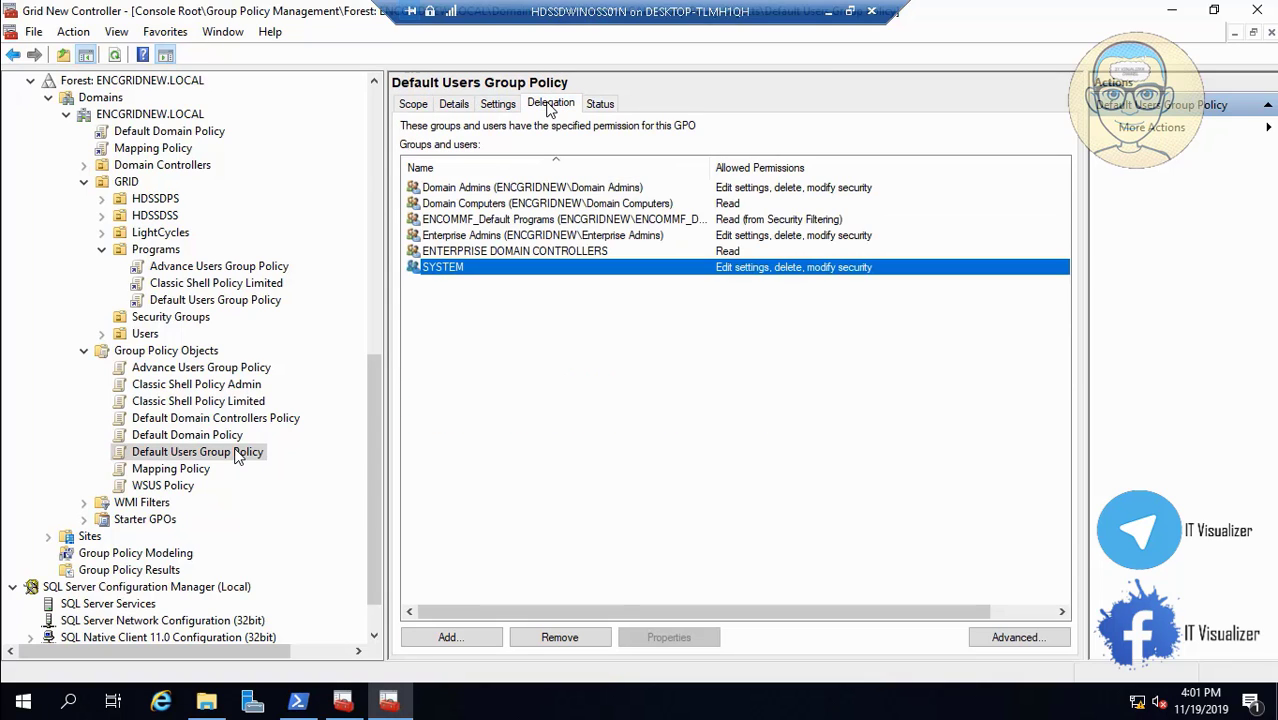
{"action": "left_click", "coordinate": [168, 474]}
Review WSUS Policy and Advance Users Group Policy permissions, then minimize the console.
{"action": "left_click", "coordinate": [176, 486]}
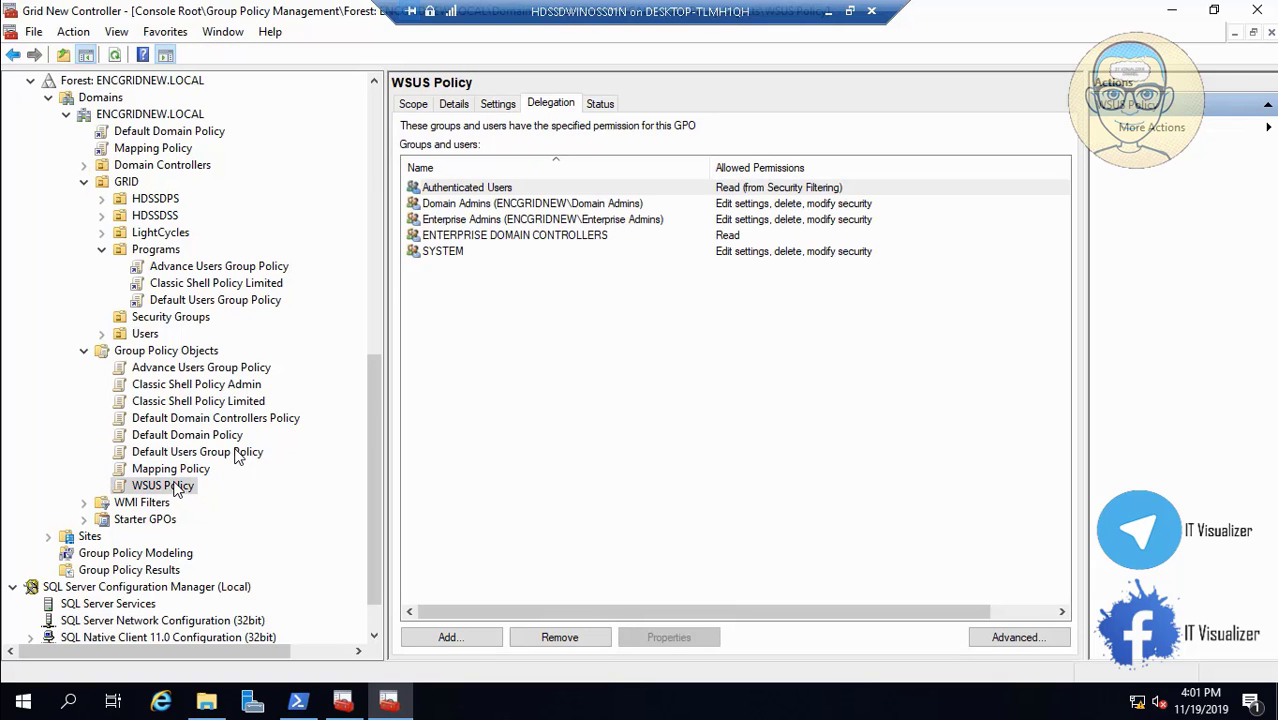
{"action": "left_click", "coordinate": [201, 368]}
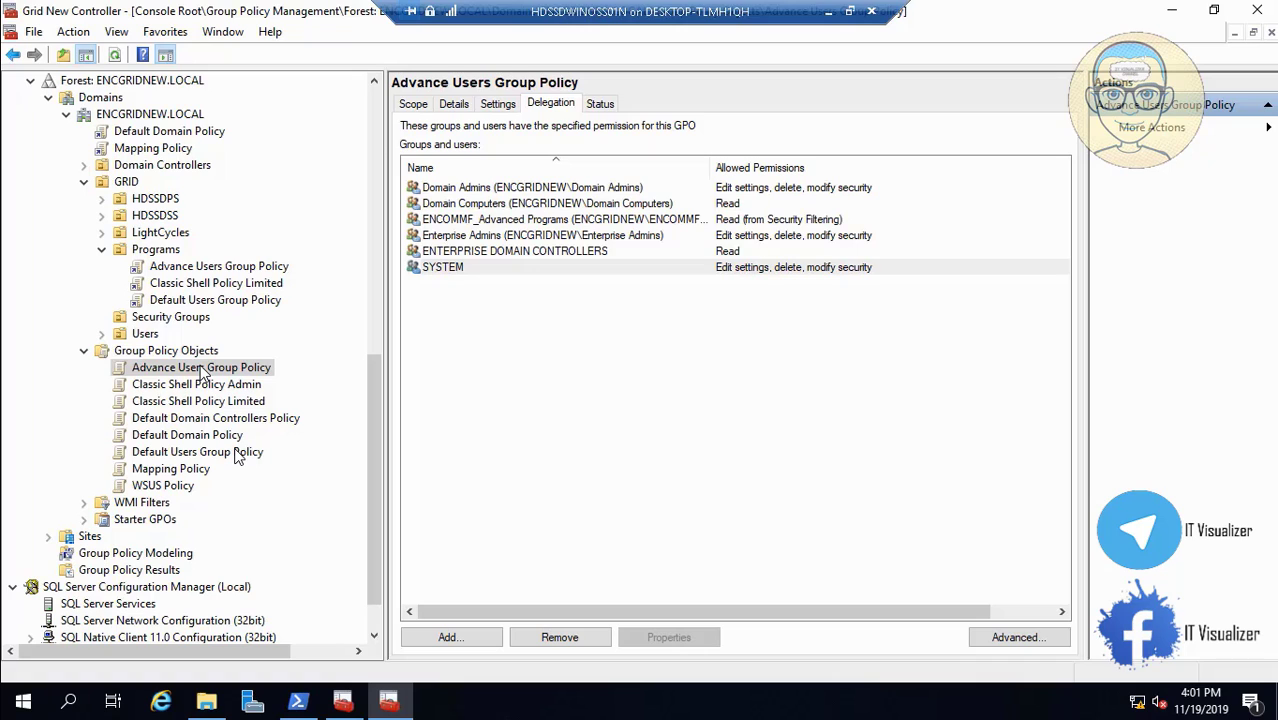
{"action": "left_click", "coordinate": [378, 110]}
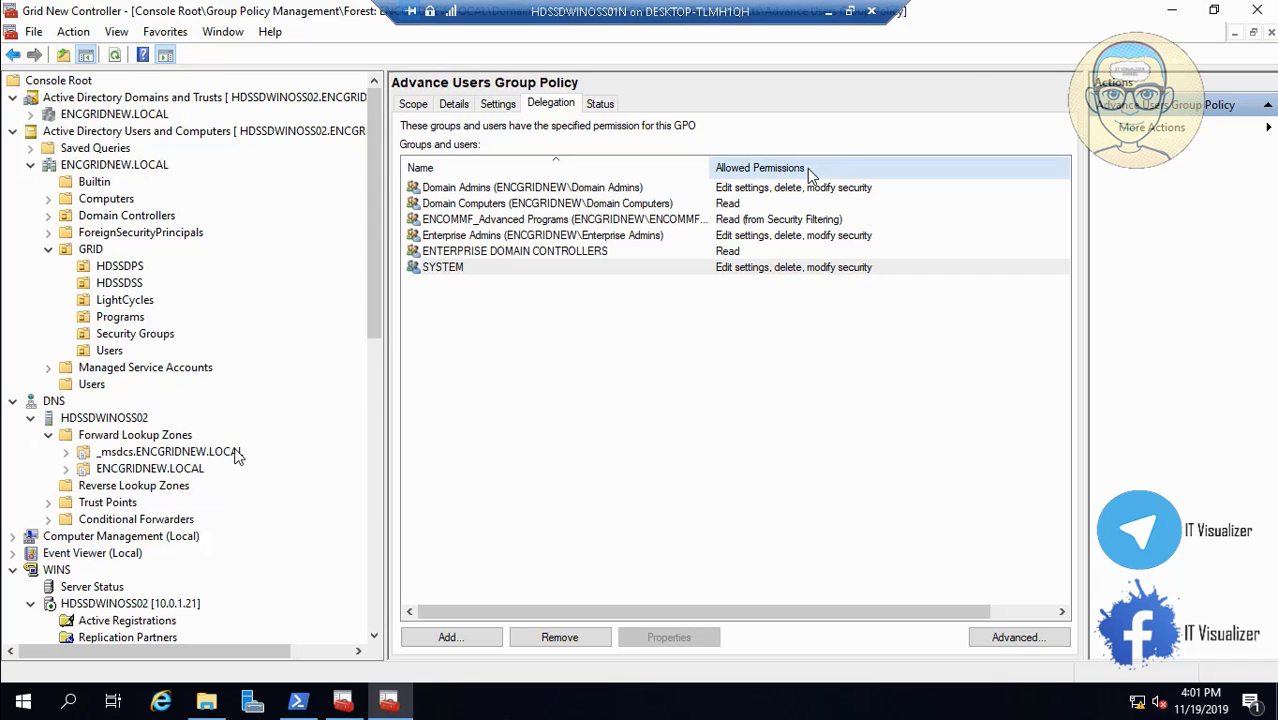
{"action": "left_click", "coordinate": [1172, 10]}
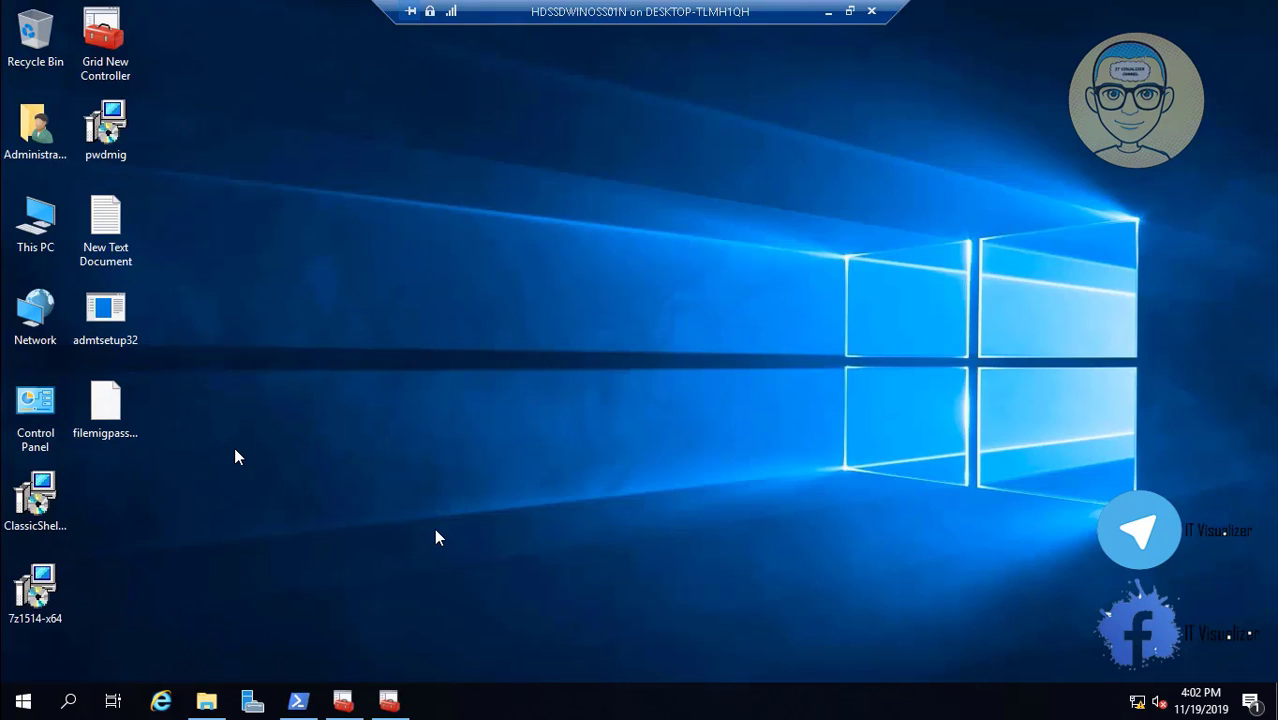
Browse Explorer to D:\TronLabScripts\DCDomain\Scripts and open createhome in PowerShell ISE.
{"action": "left_click", "coordinate": [206, 700]}
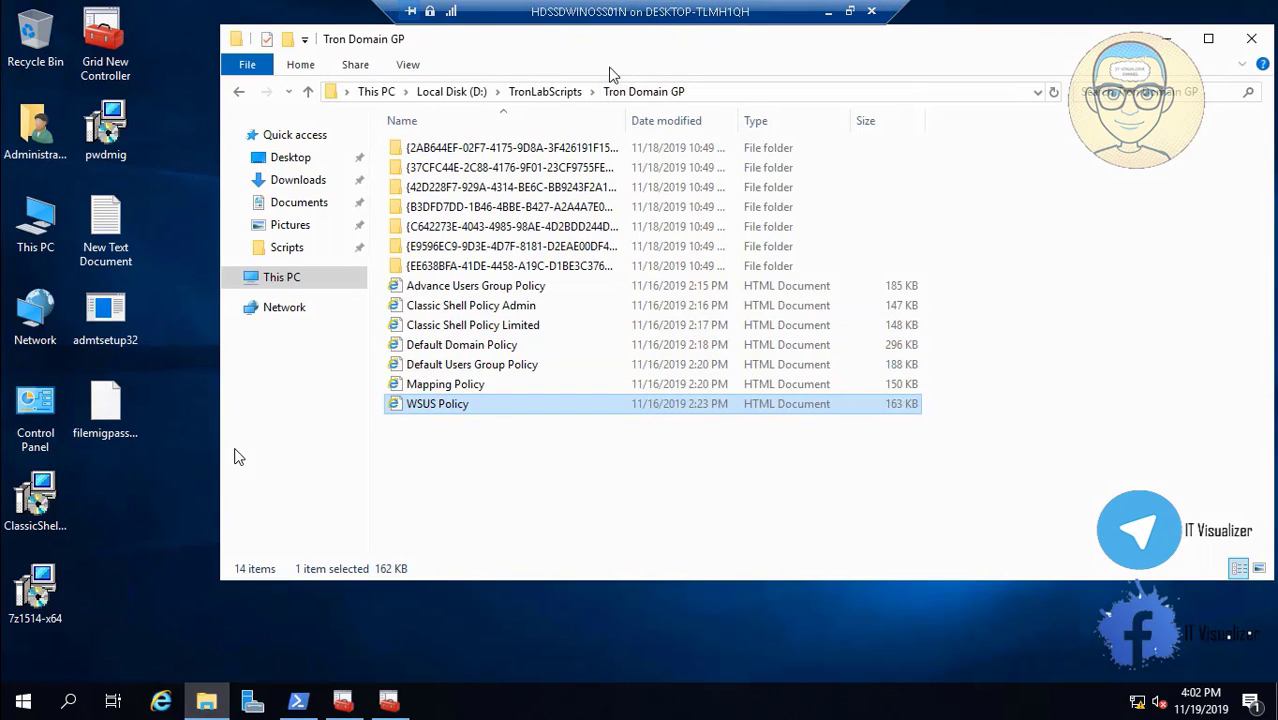
{"action": "left_click", "coordinate": [565, 92]}
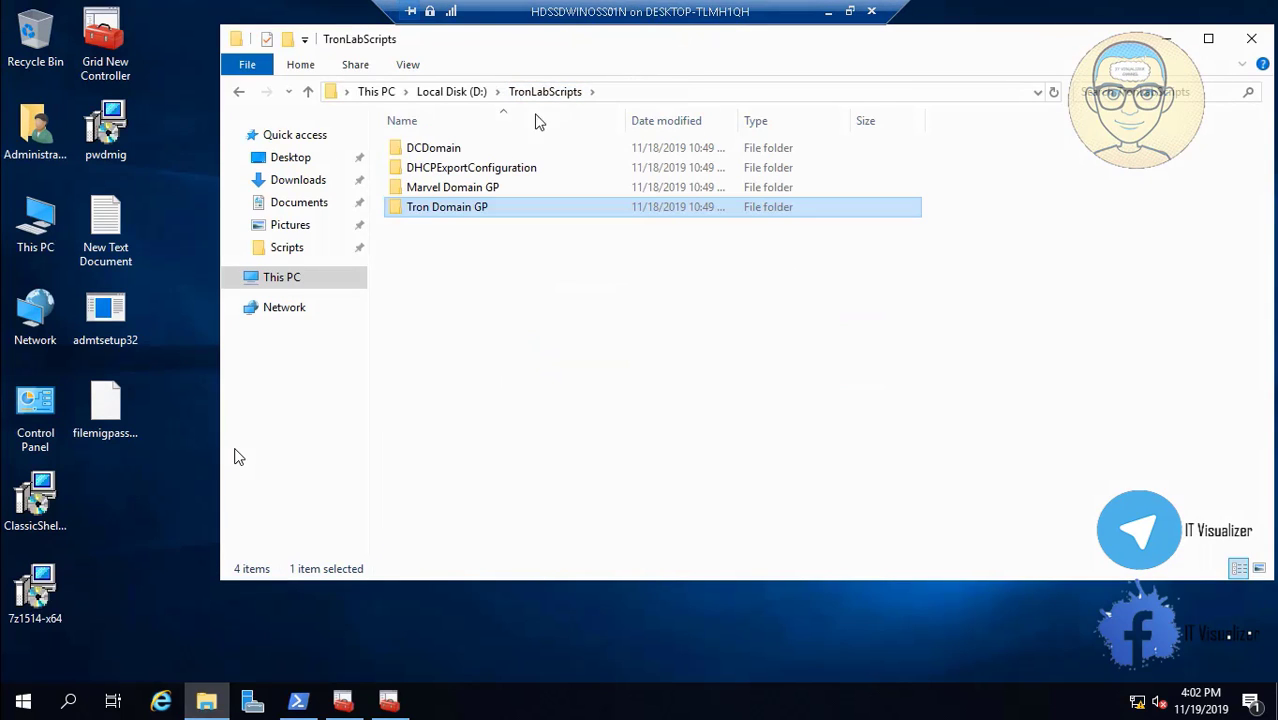
{"action": "left_click", "coordinate": [452, 153]}
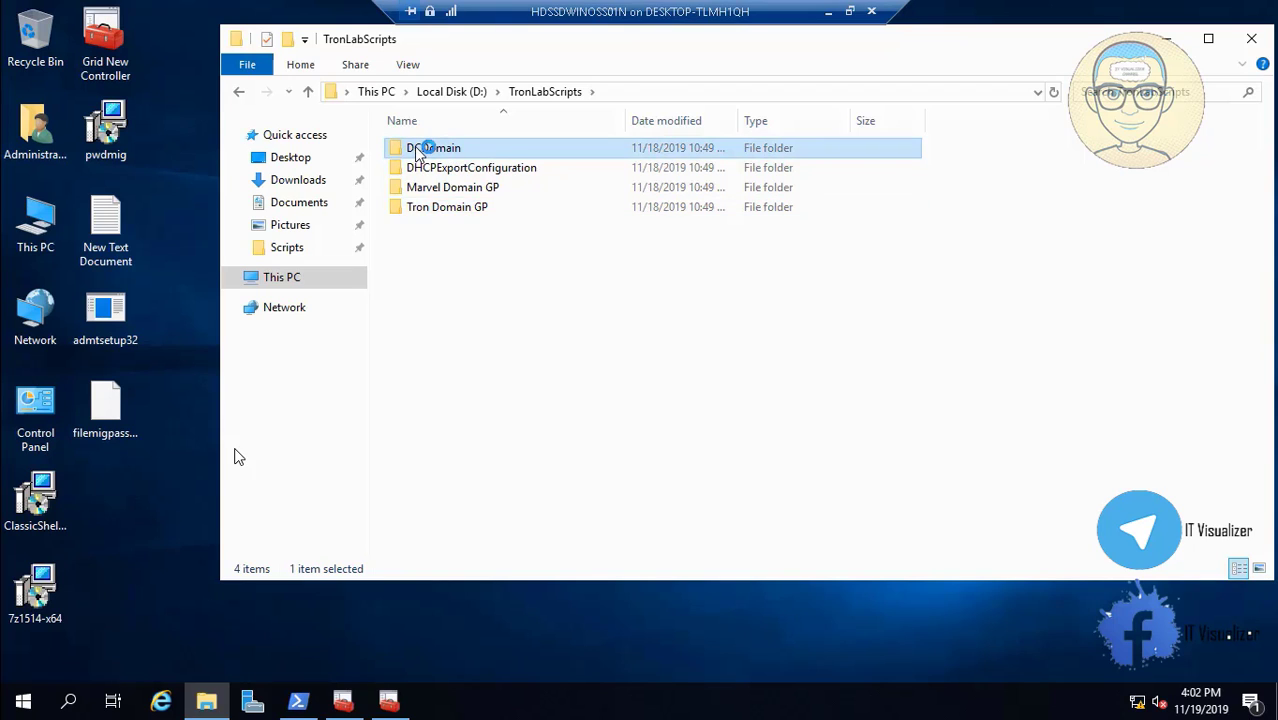
{"action": "double_click", "coordinate": [426, 150]}
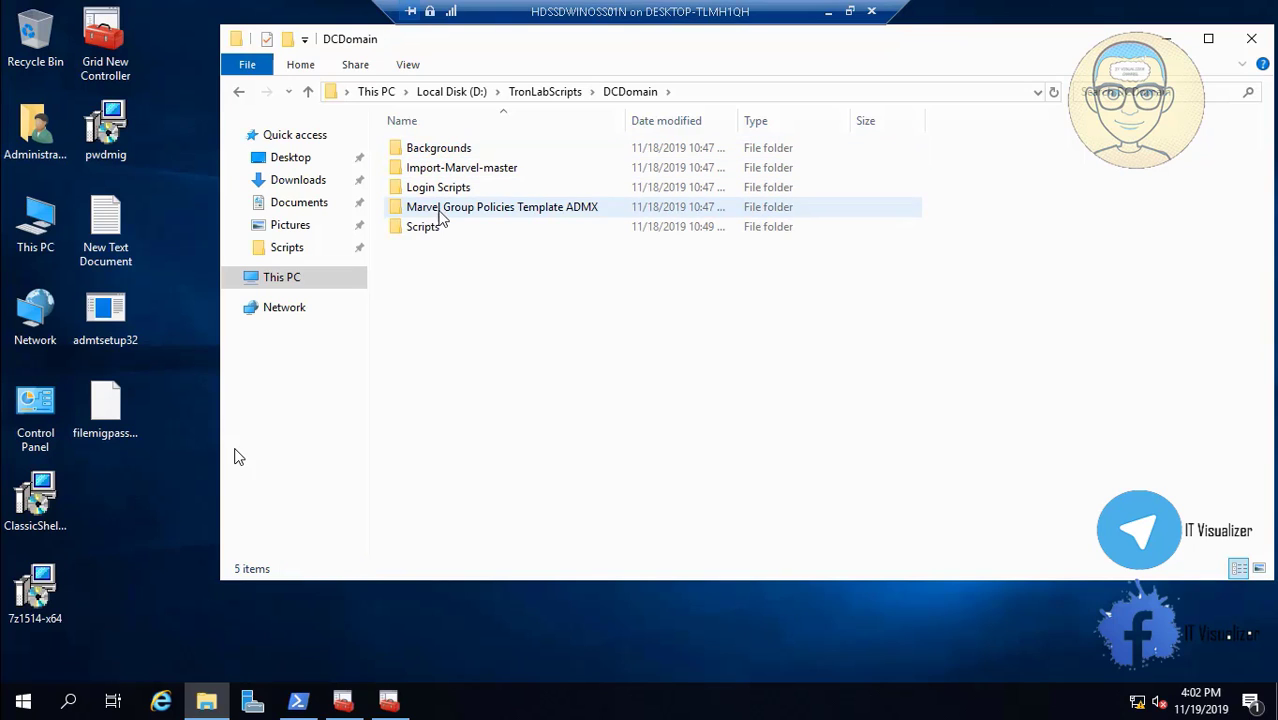
{"action": "double_click", "coordinate": [434, 228]}
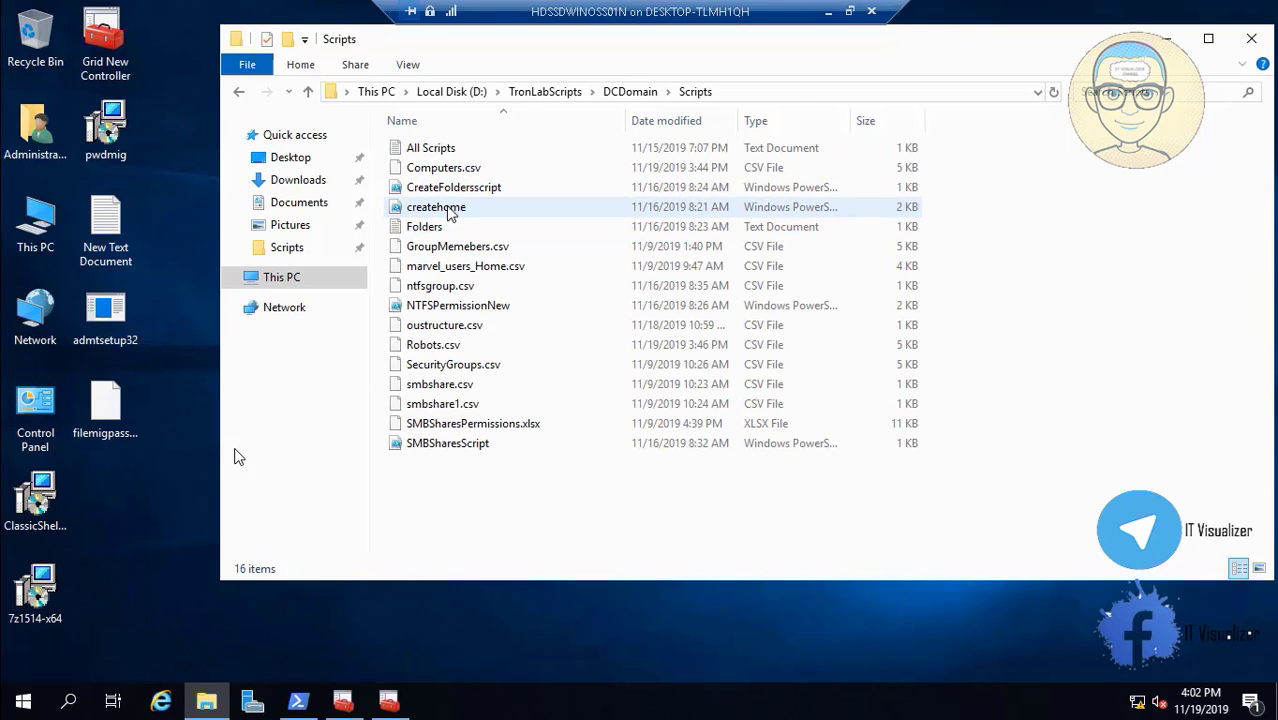
{"action": "right_click", "coordinate": [449, 214]}
{"action": "left_click", "coordinate": [488, 262]}
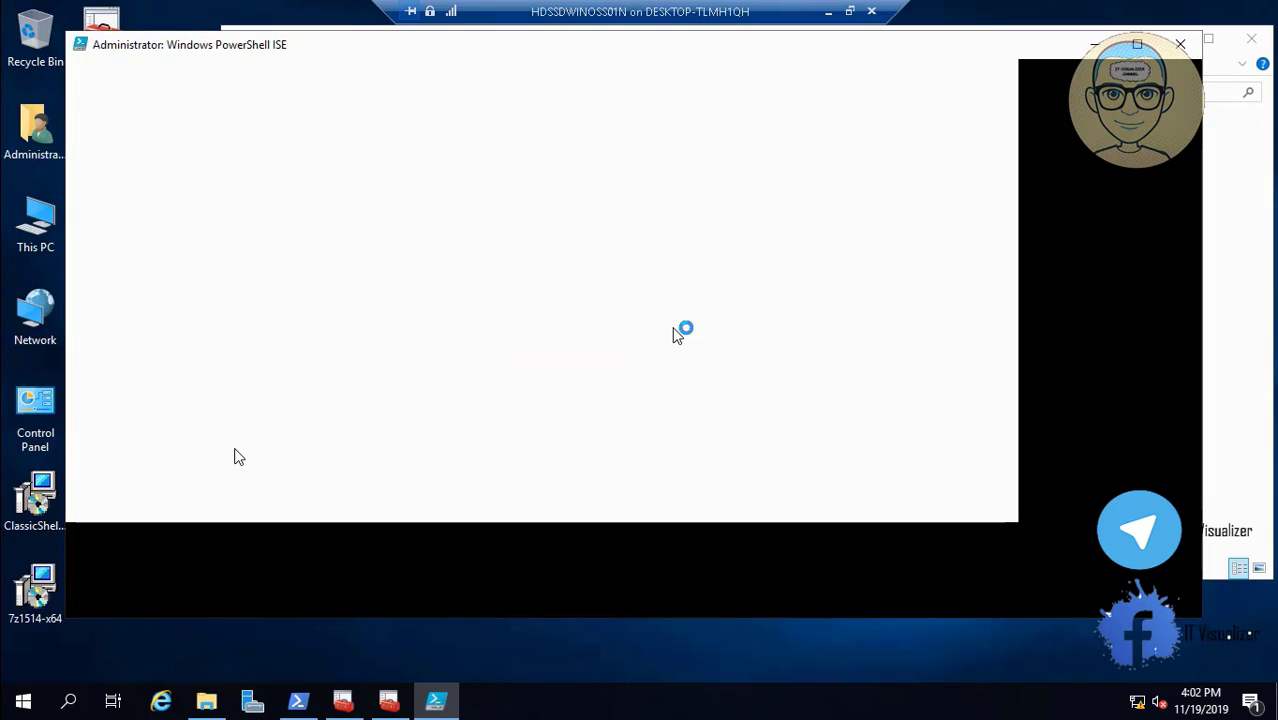
In createhome.ps1, change the server on line 4 to HDSSDWINOSS02 and the domain on line 3 to ENCGRIDNEW.
{"action": "key", "text": "F5"}
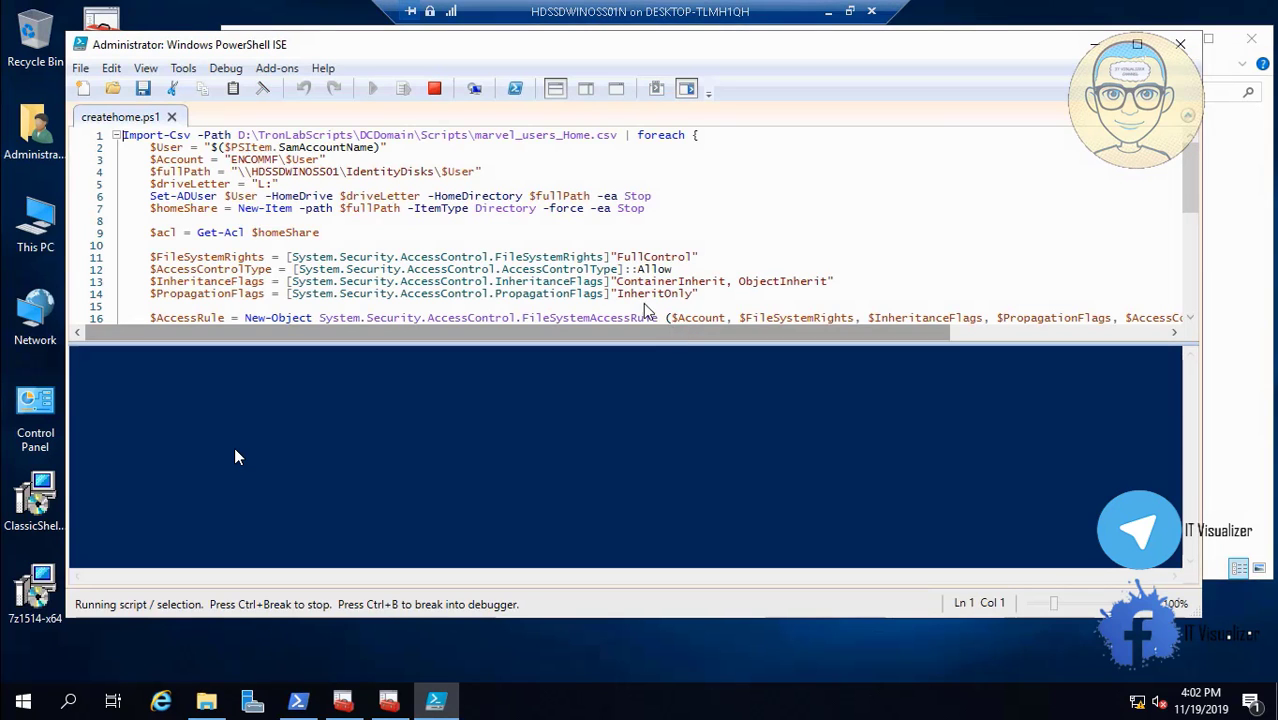
{"action": "left_click", "coordinate": [338, 170]}
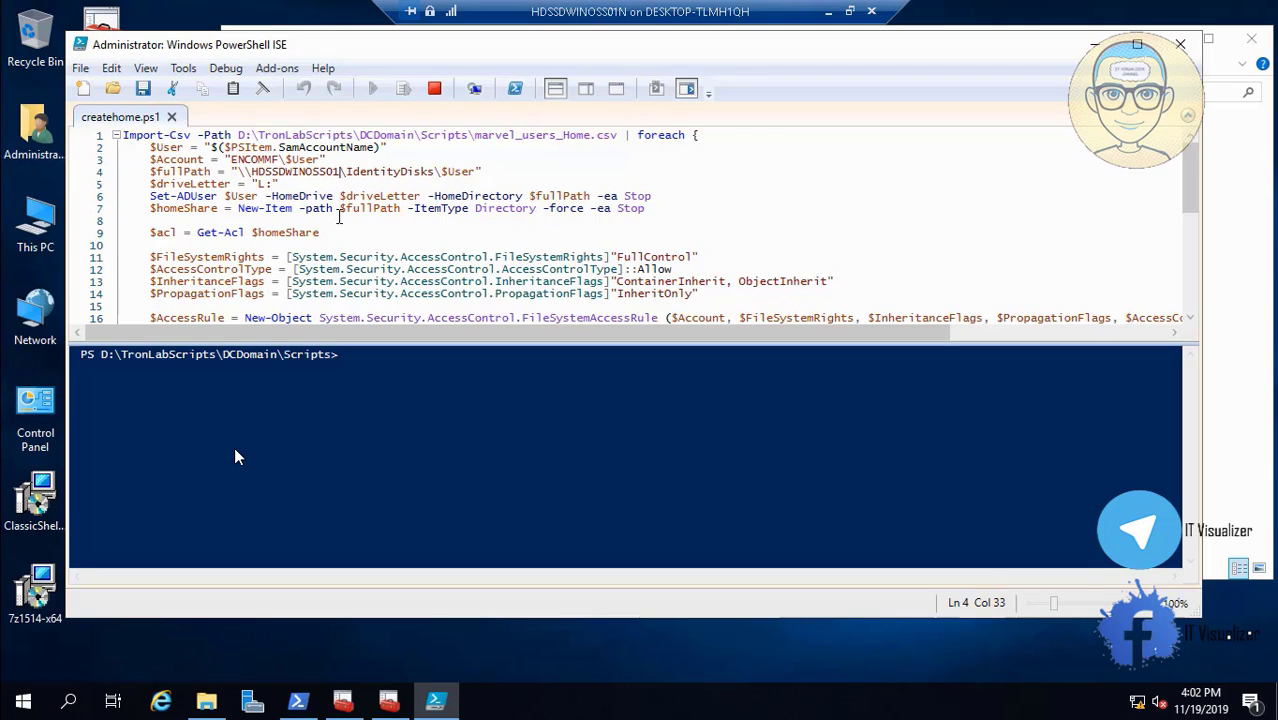
{"action": "key", "text": "BackSpace"}
{"action": "type", "text": "2"}
{"action": "key", "text": "BackSpace"}
{"action": "key", "text": "BackSpace"}
{"action": "key", "text": "BackSpace"}
{"action": "key", "text": "BackSpace"}
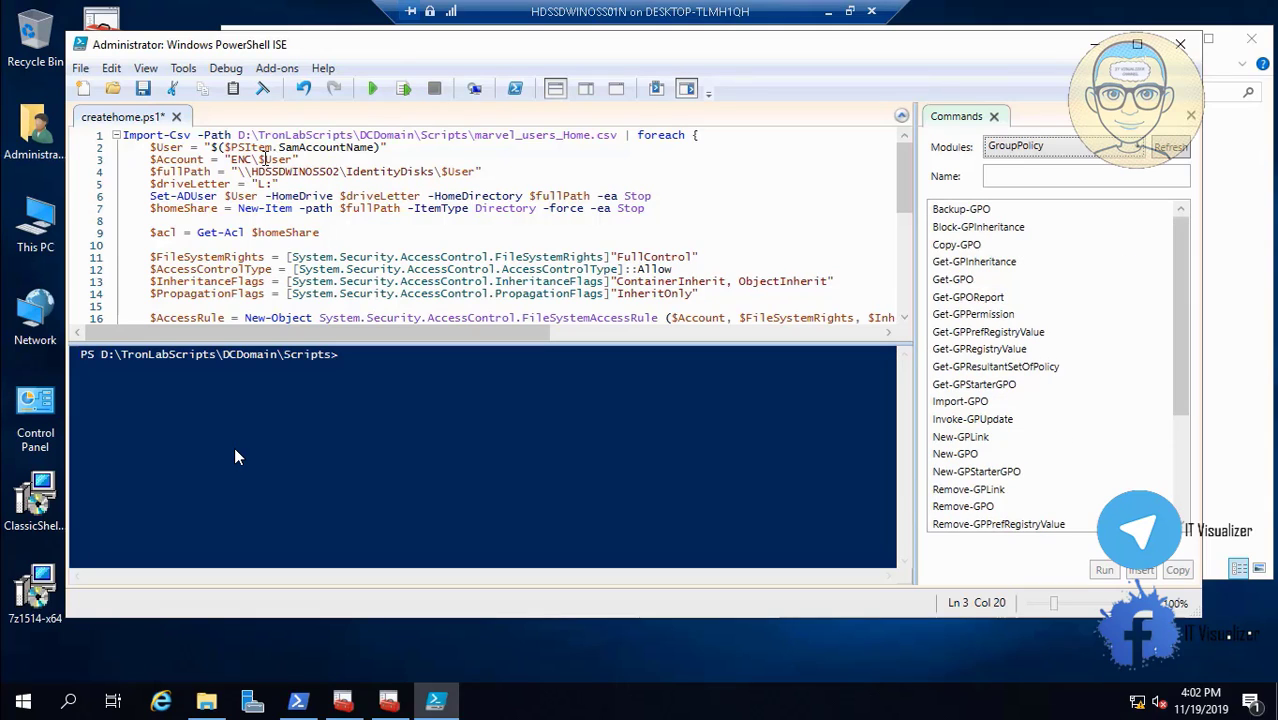
{"action": "type", "text": "GR"}
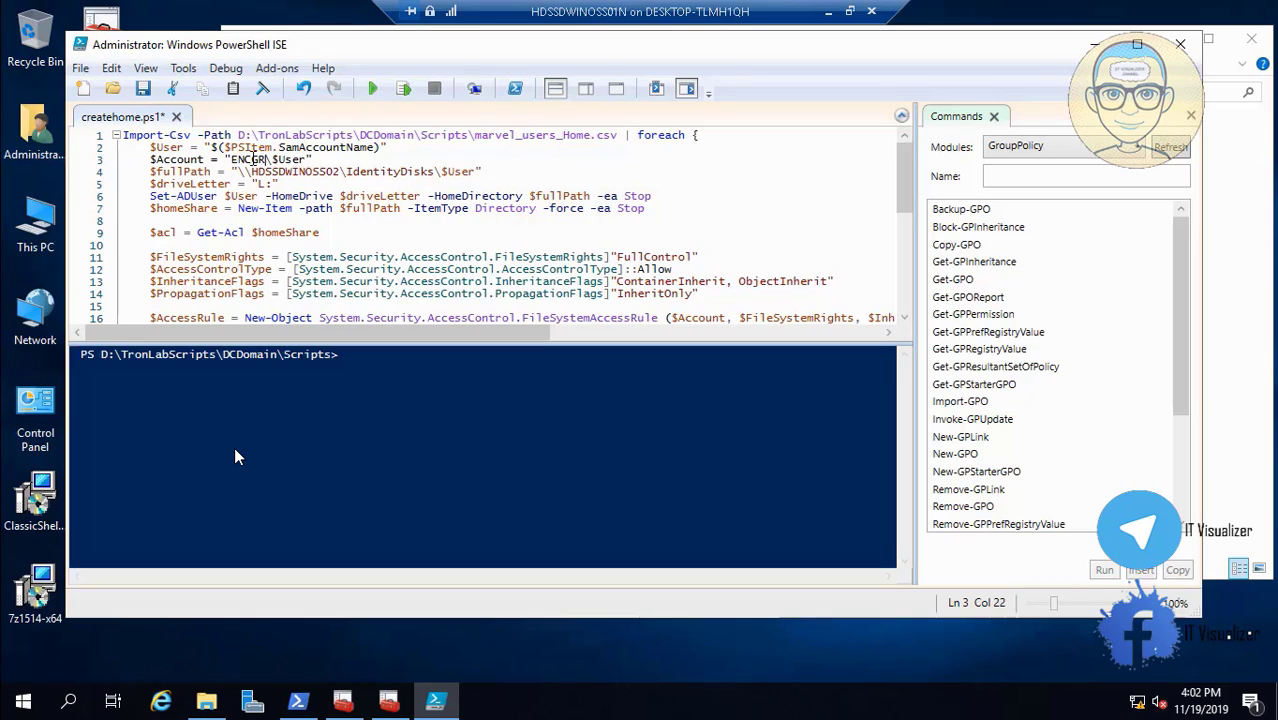
{"action": "type", "text": "IDNEW"}
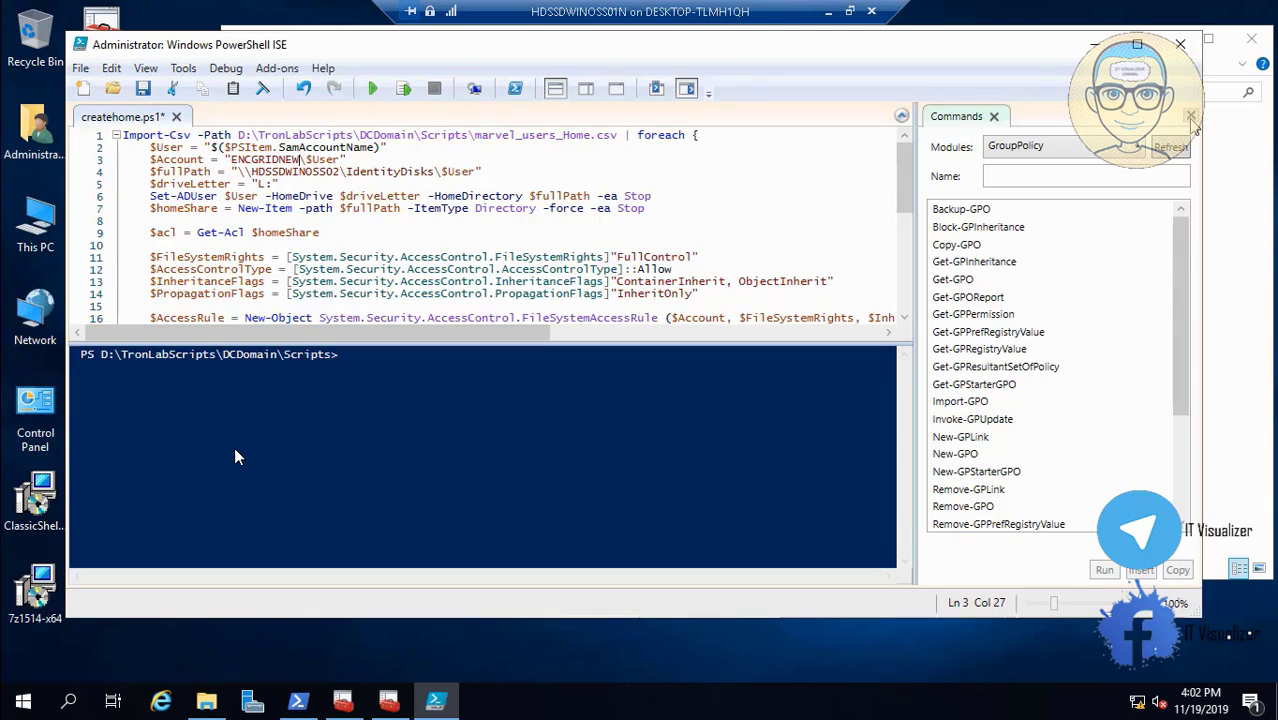
Close the Commands pane and save createhome.ps1.
{"action": "left_click", "coordinate": [1190, 117]}
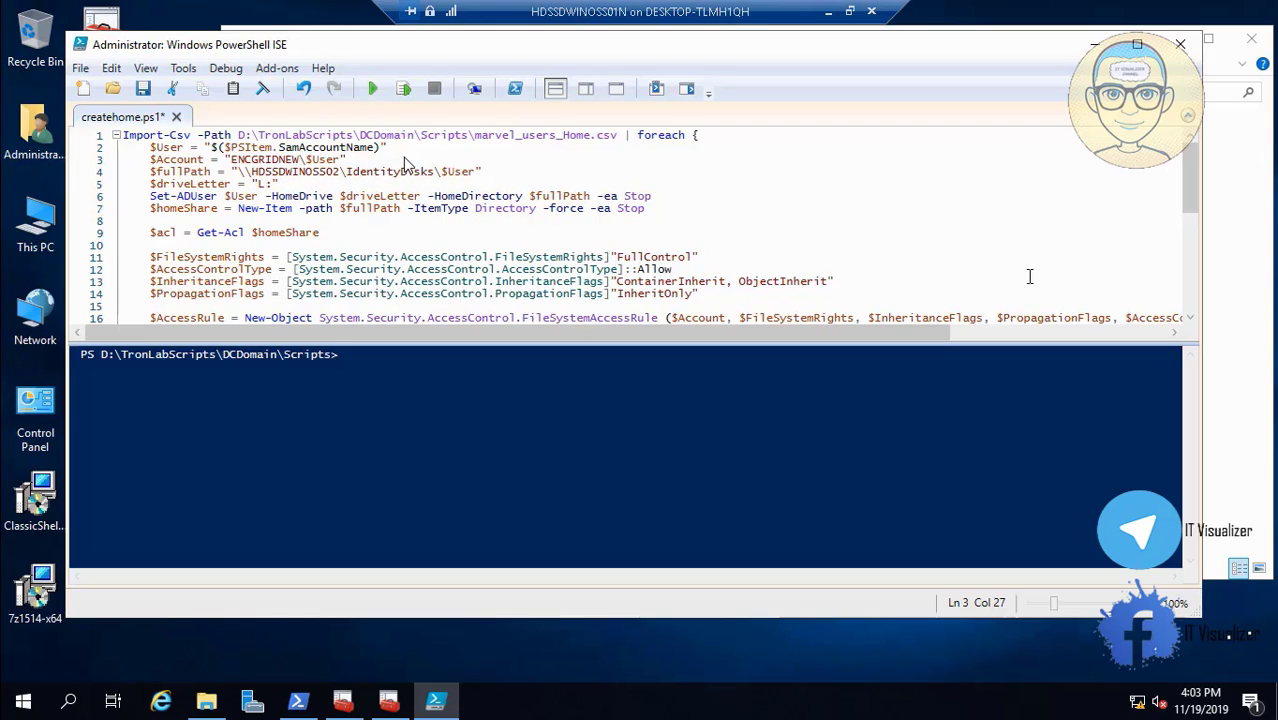
{"action": "scroll", "coordinate": [370, 178], "scroll_direction": "down", "scroll_amount": 2}
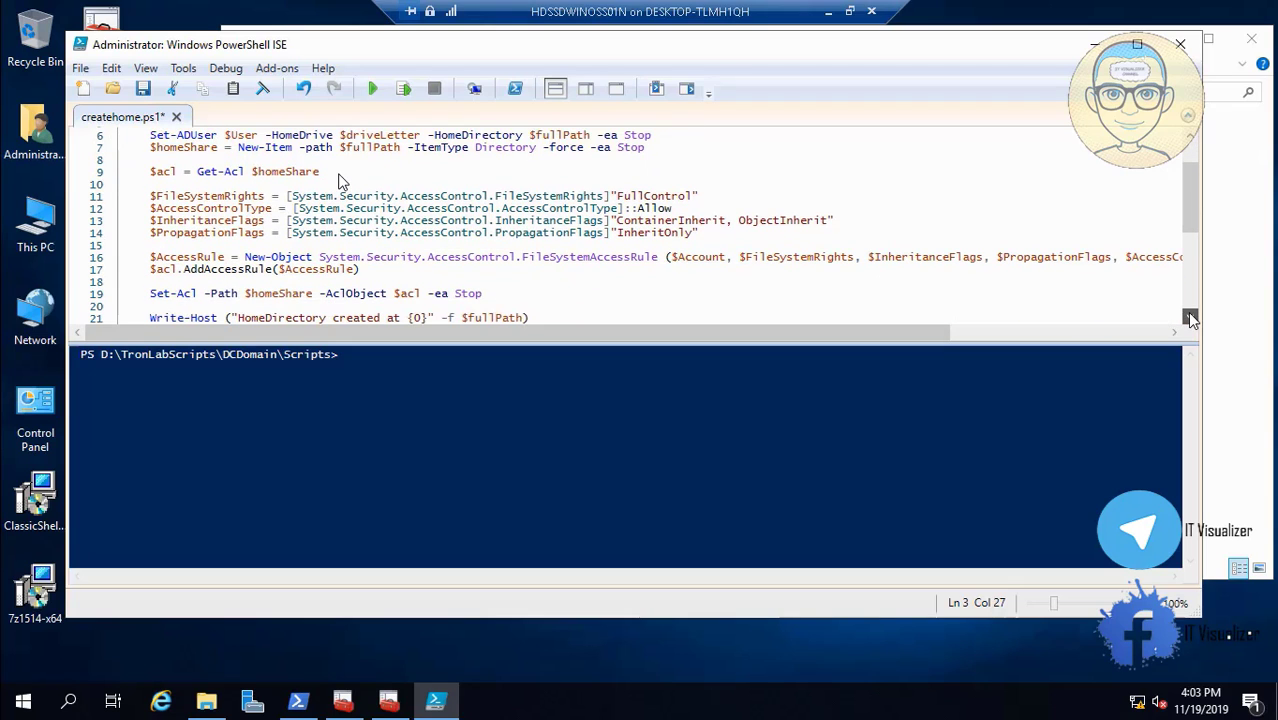
{"action": "scroll", "coordinate": [383, 262], "scroll_direction": "down", "scroll_amount": 4}
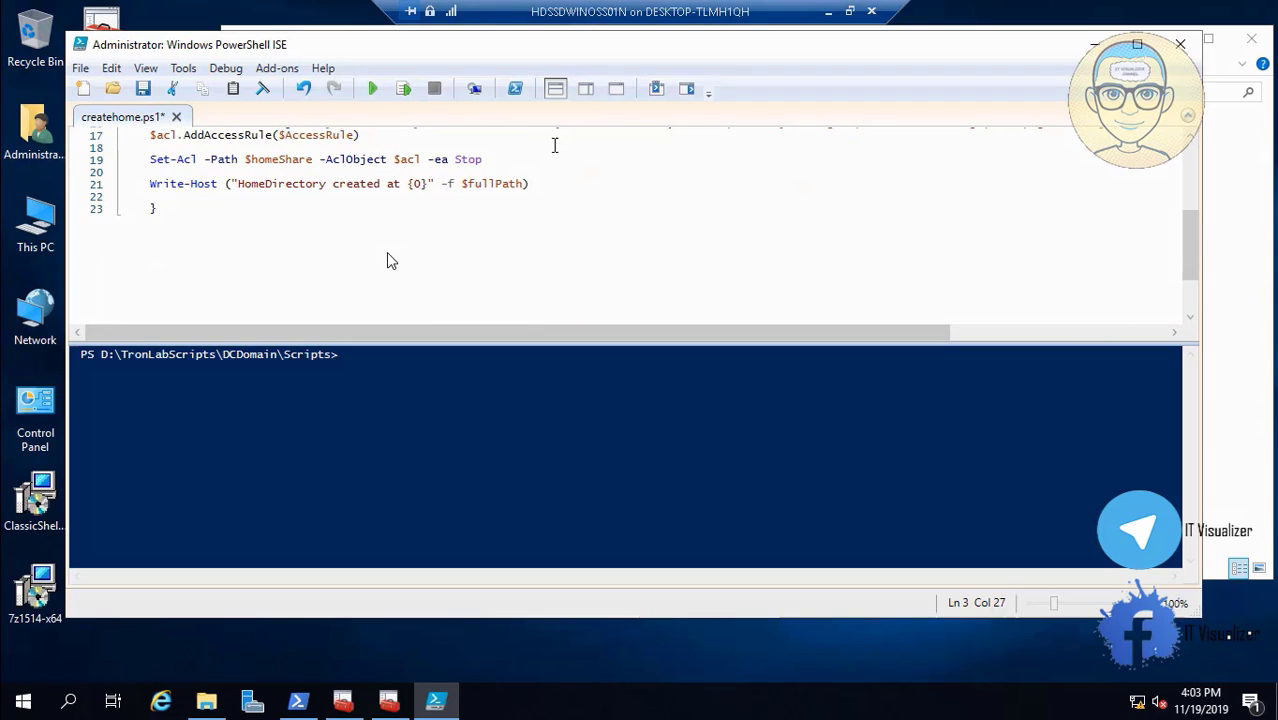
{"action": "left_click", "coordinate": [143, 88]}
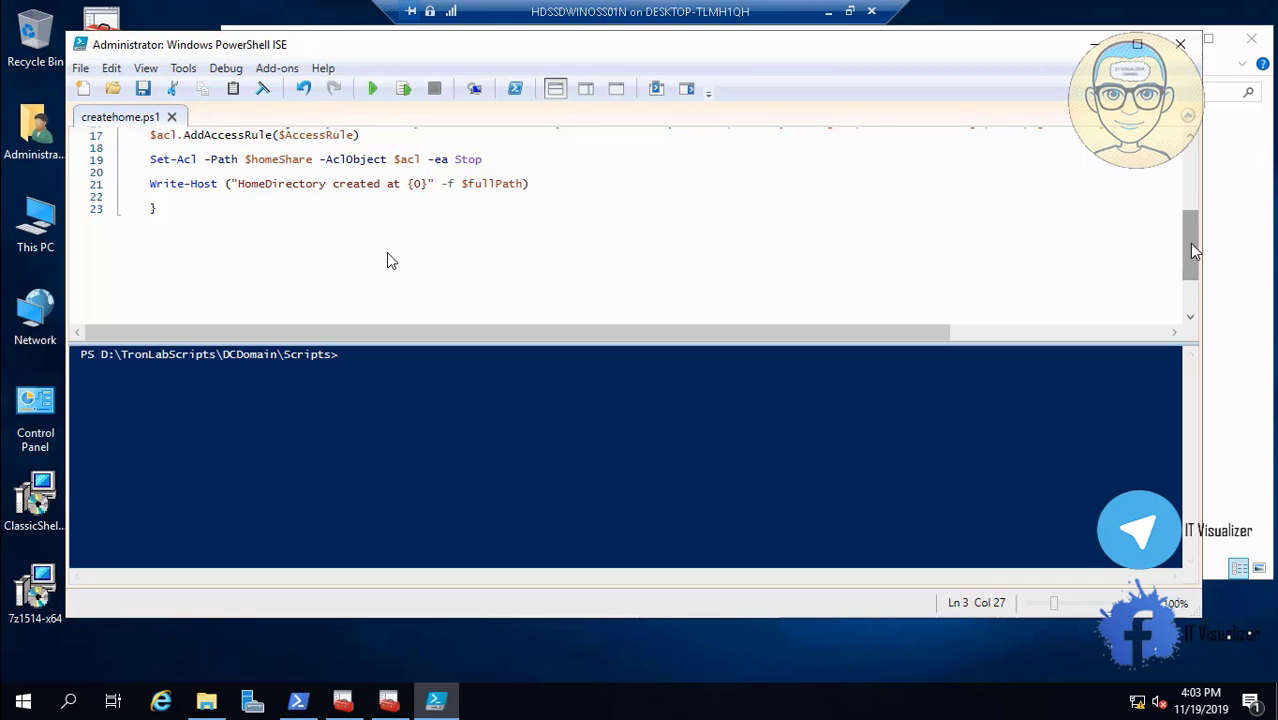
{"action": "left_click_drag", "start_coordinate": [1190, 250], "coordinate": [1195, 150]}
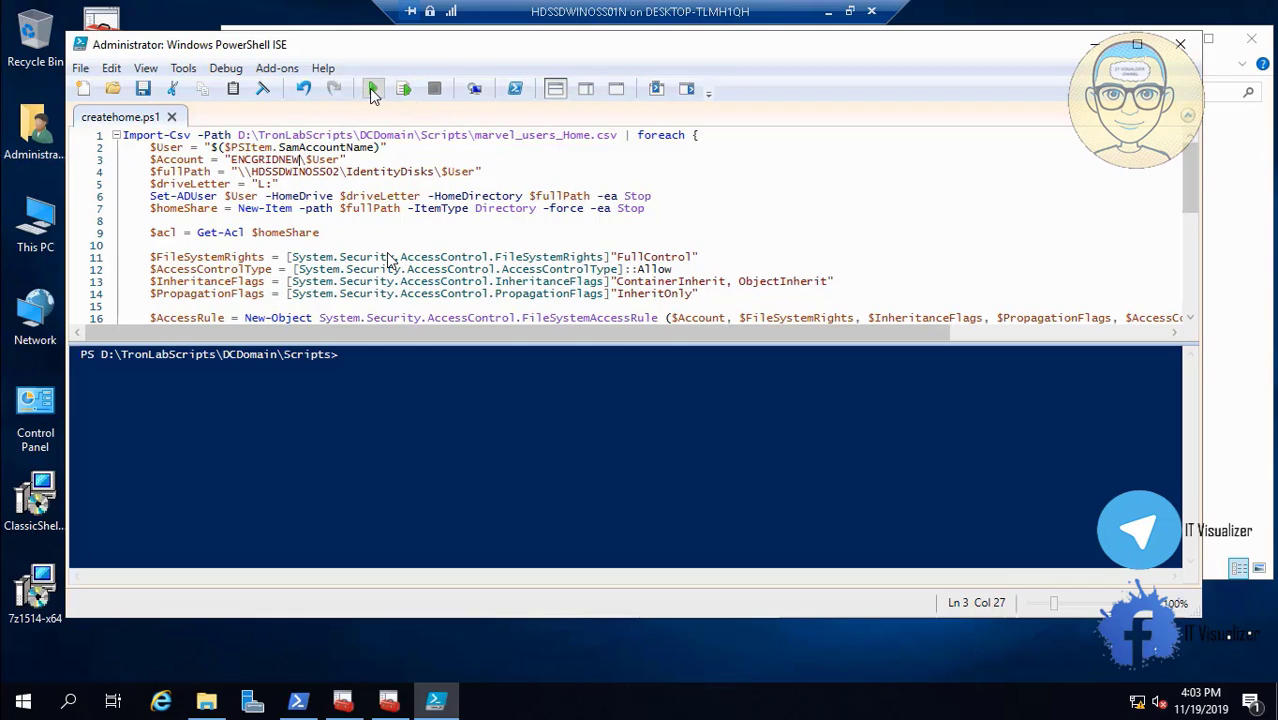
Run createhome.ps1 to create each user's home folder under \\HDSSDWINOSS02\IdentityDisks, then close PowerShell ISE.
{"action": "left_click", "coordinate": [370, 89]}
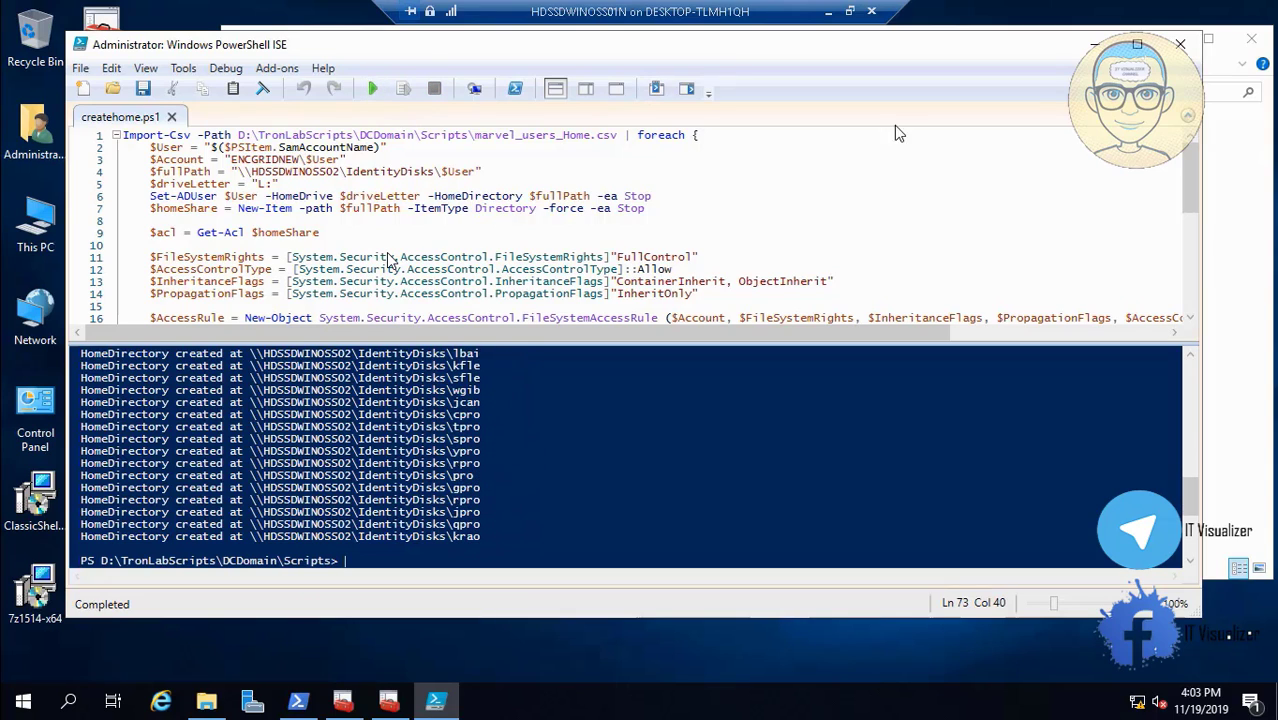
{"action": "left_click", "coordinate": [1178, 52]}
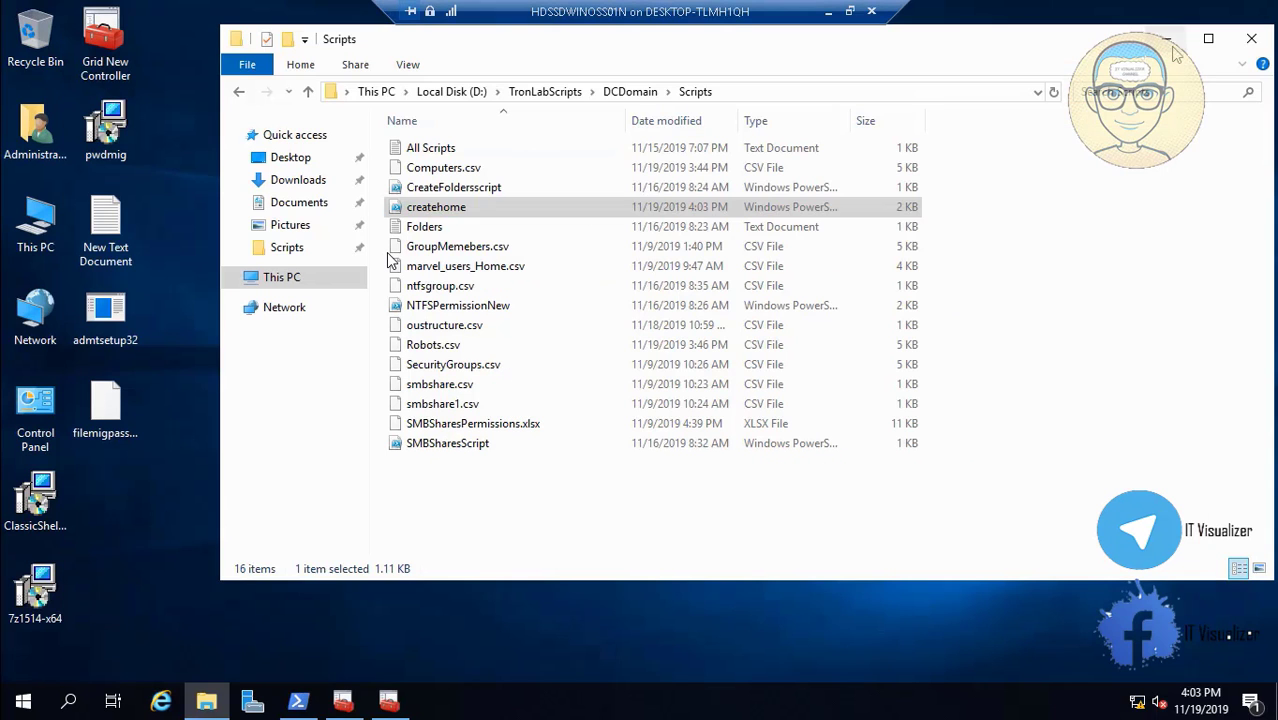
In Active Directory Users and Computers, check a GRID user's Profile tab home folder path.
{"action": "left_click", "coordinate": [388, 703]}
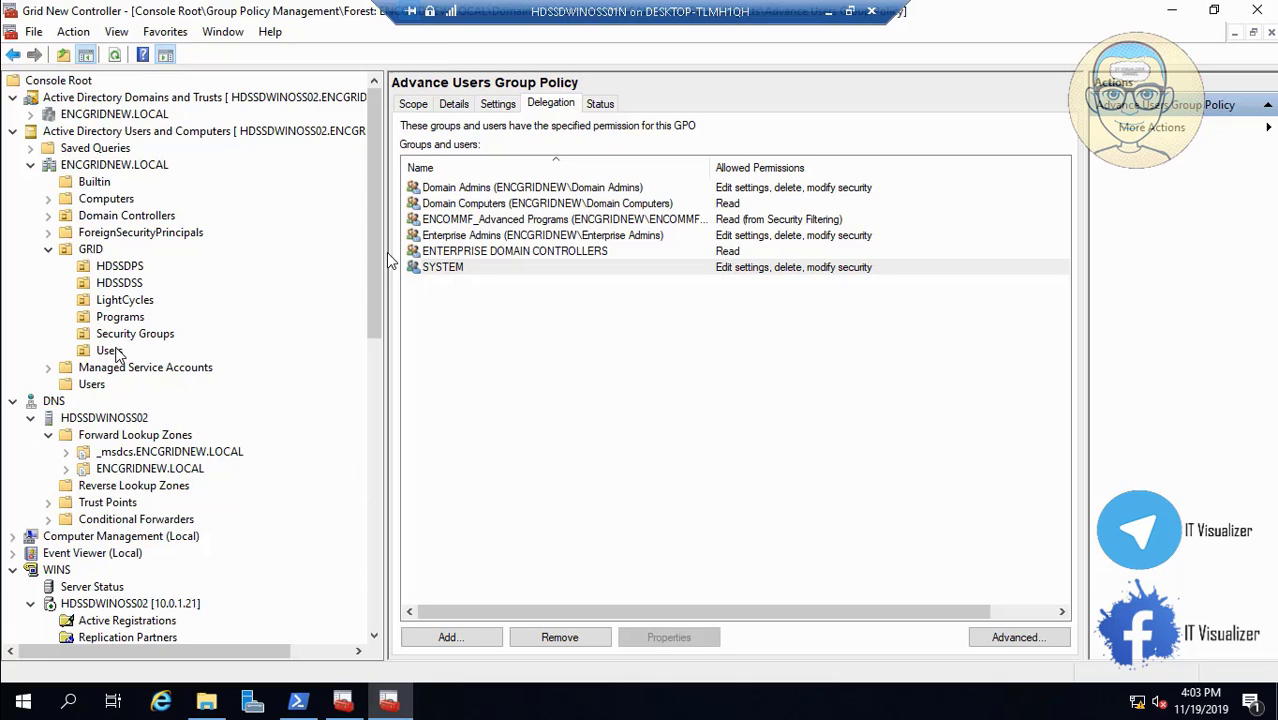
{"action": "left_click", "coordinate": [110, 350]}
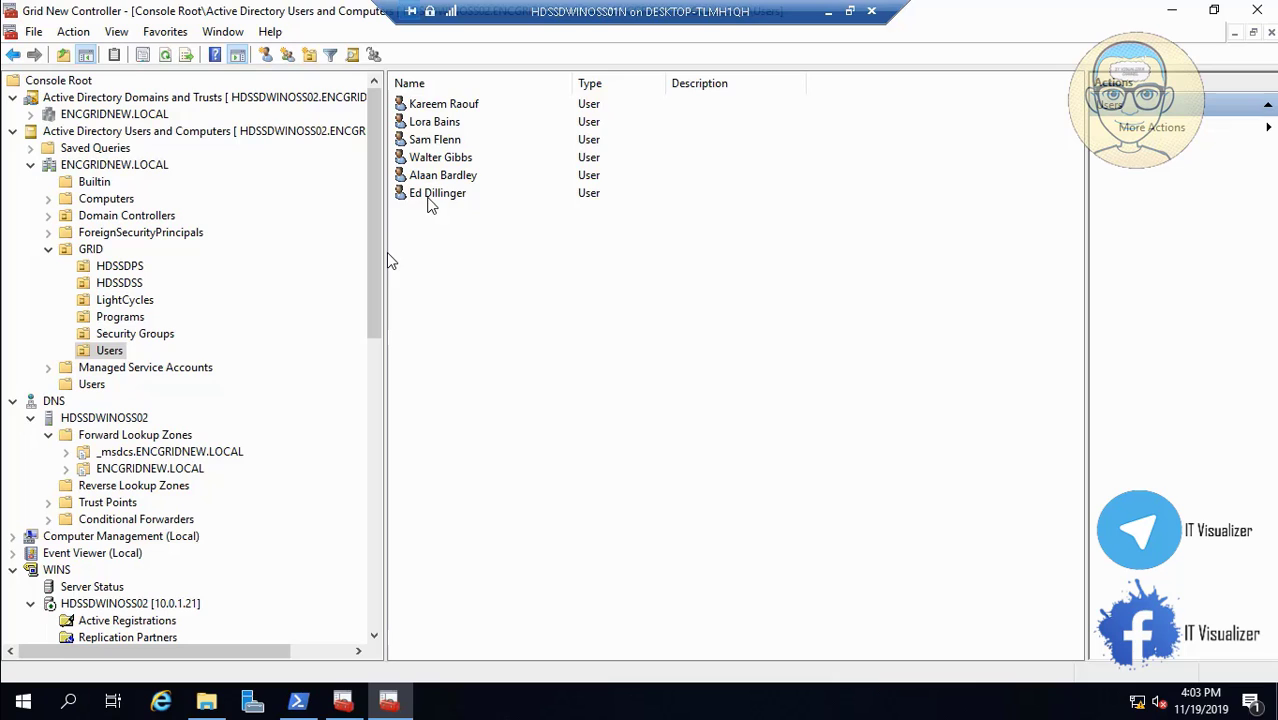
{"action": "left_click", "coordinate": [430, 195]}
{"action": "double_click", "coordinate": [430, 195]}
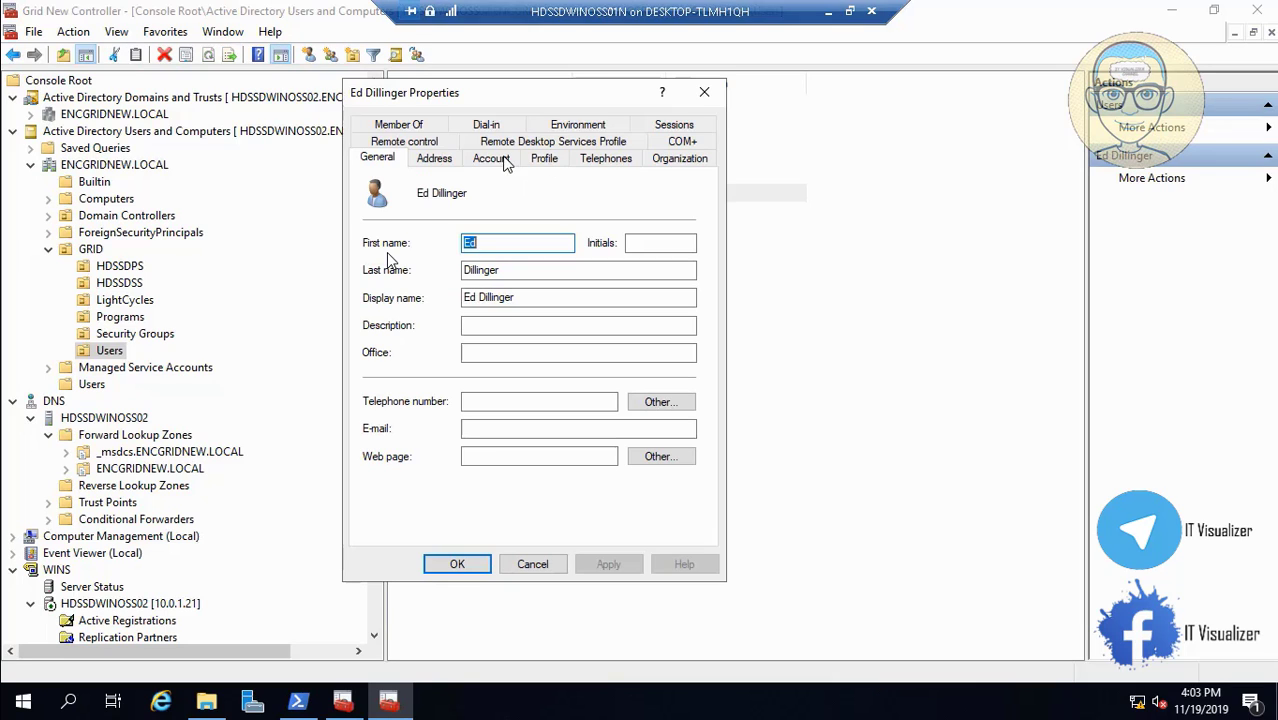
{"action": "left_click", "coordinate": [544, 160]}
{"action": "left_click", "coordinate": [612, 321]}
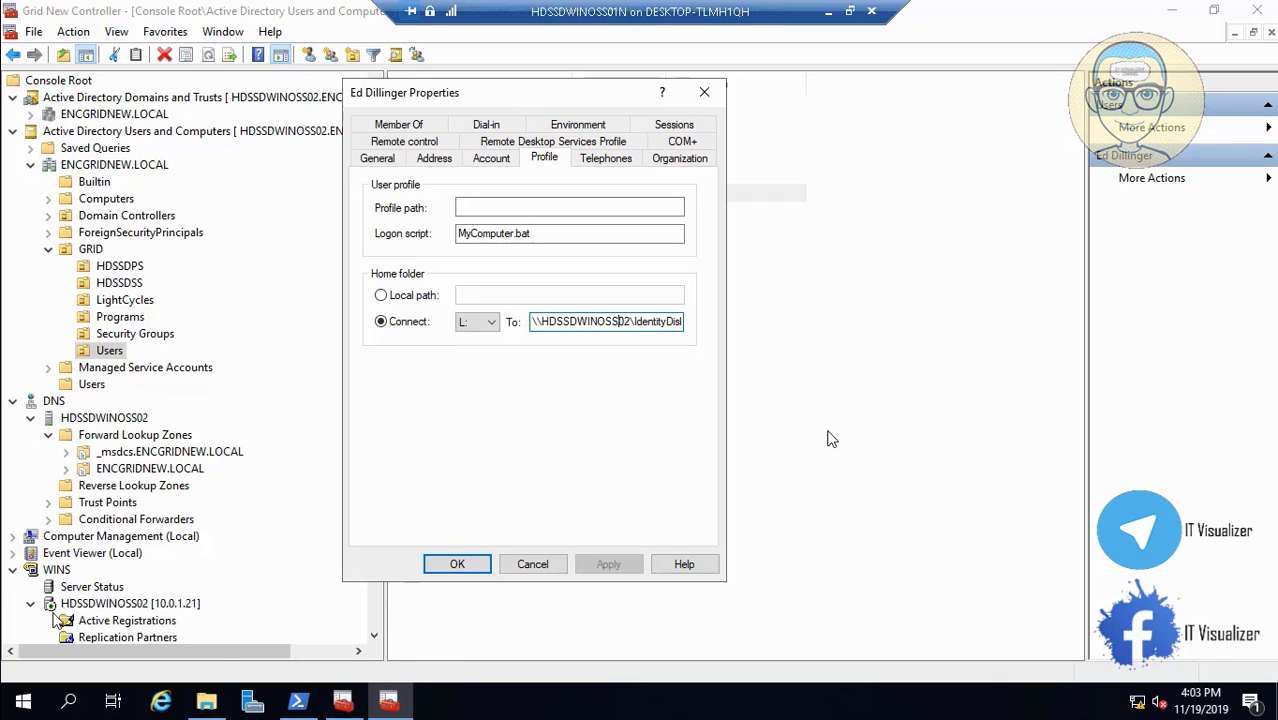
Confirm another GRID user's home folder maps L: to IdentityDisks, then return to the Scripts folder.
{"action": "left_click", "coordinate": [15, 681]}
{"action": "type", "text": "ks\\edi"}
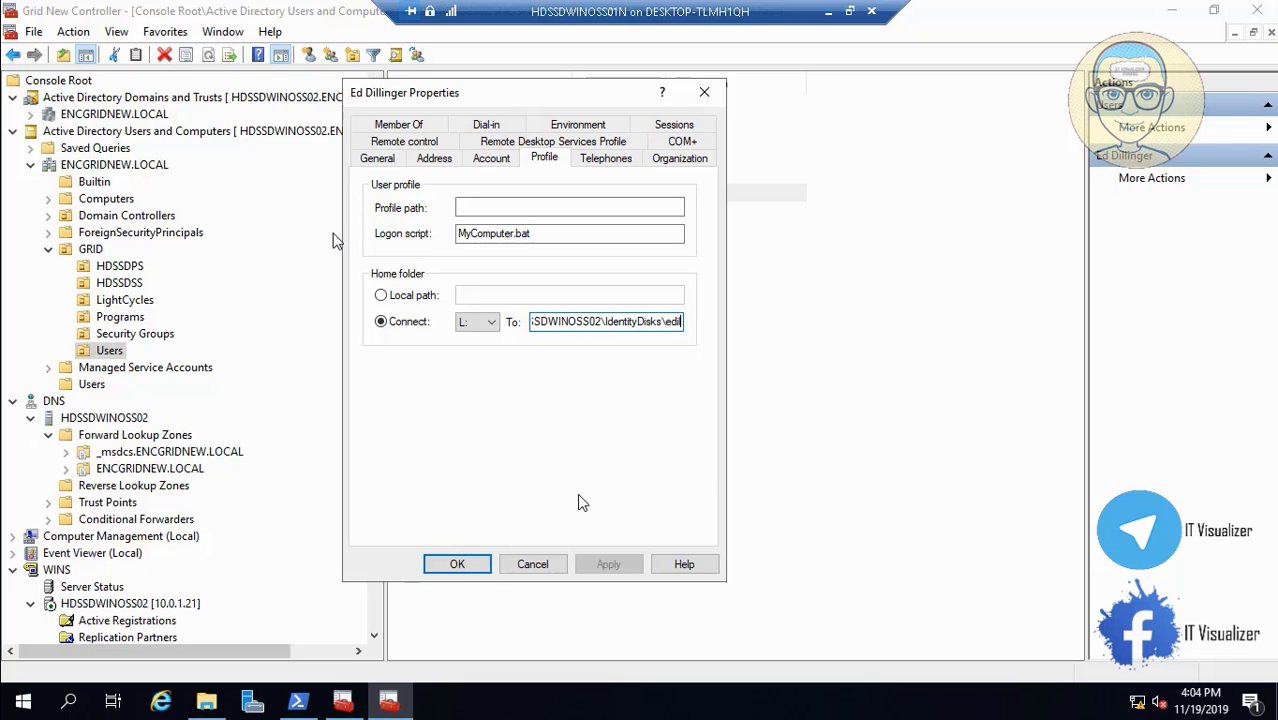
{"action": "left_click", "coordinate": [535, 567]}
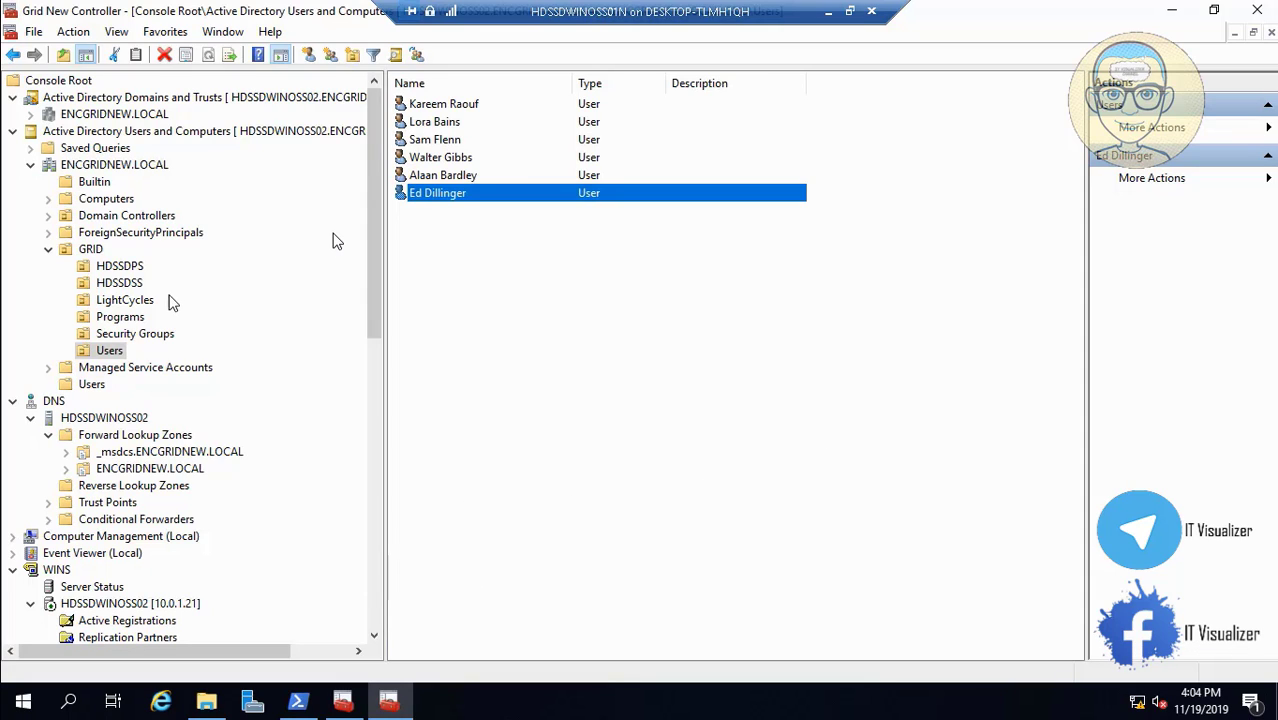
{"action": "double_click", "coordinate": [476, 113]}
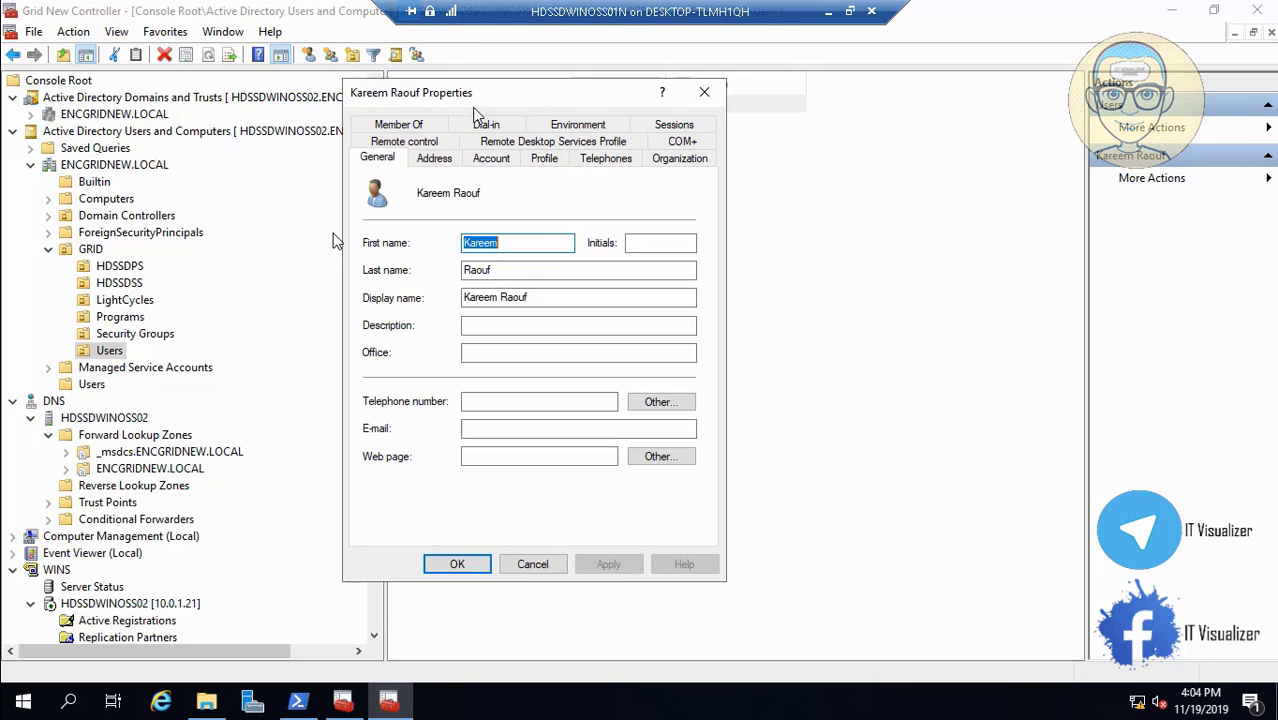
{"action": "left_click", "coordinate": [544, 158]}
{"action": "left_click", "coordinate": [457, 564]}
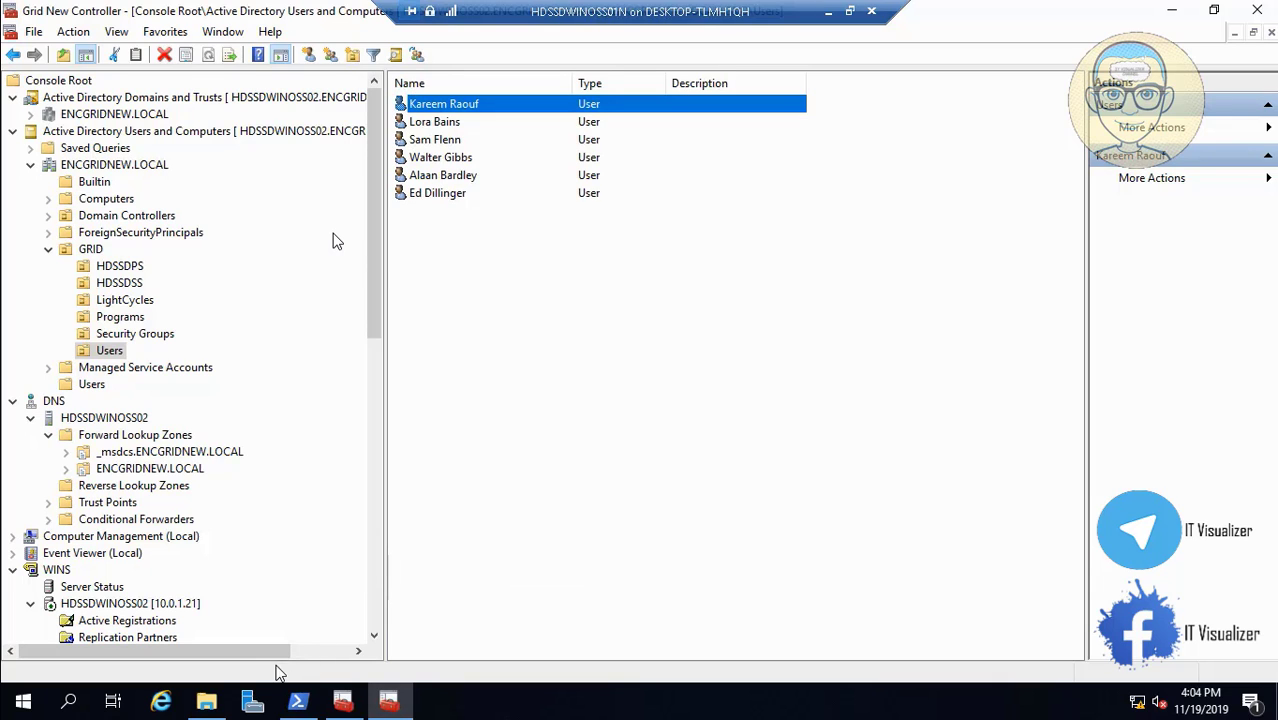
{"action": "left_click", "coordinate": [222, 700]}
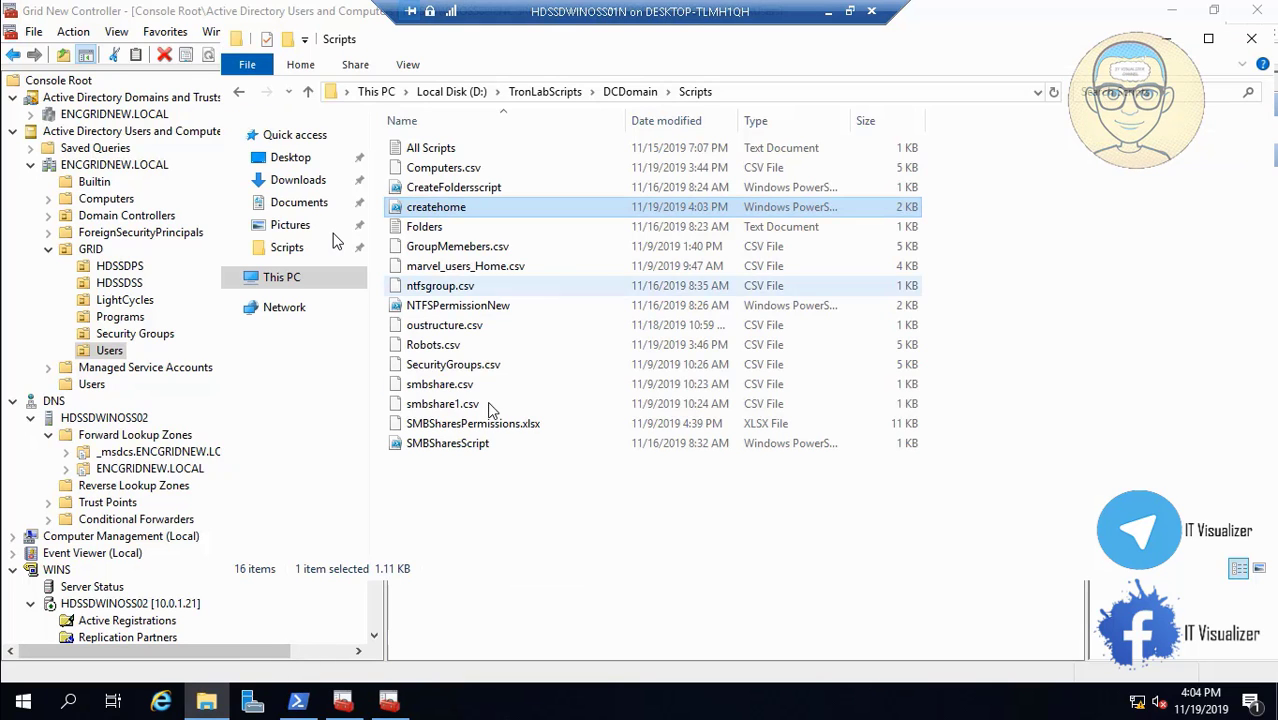
Open SMBSharesScript from the Scripts folder in PowerShell ISE using the right-click Edit option.
{"action": "left_click", "coordinate": [472, 447]}
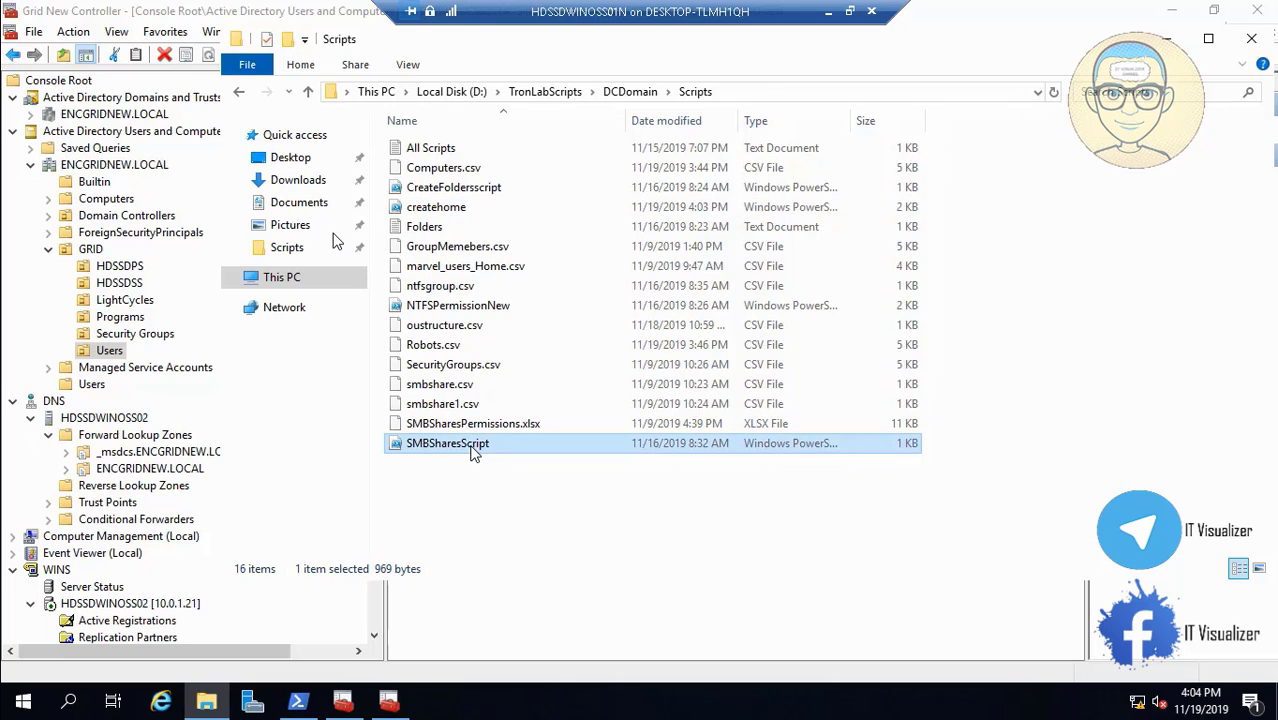
{"action": "right_click", "coordinate": [472, 447]}
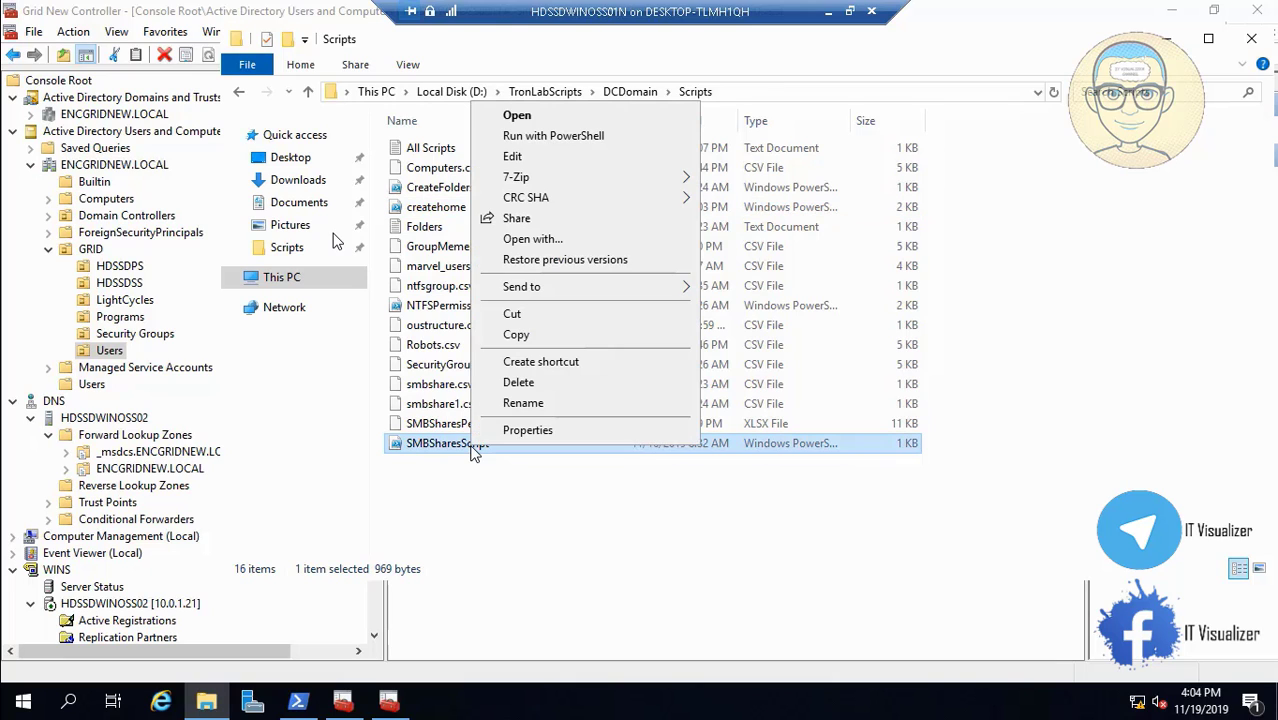
{"action": "left_click", "coordinate": [575, 160]}
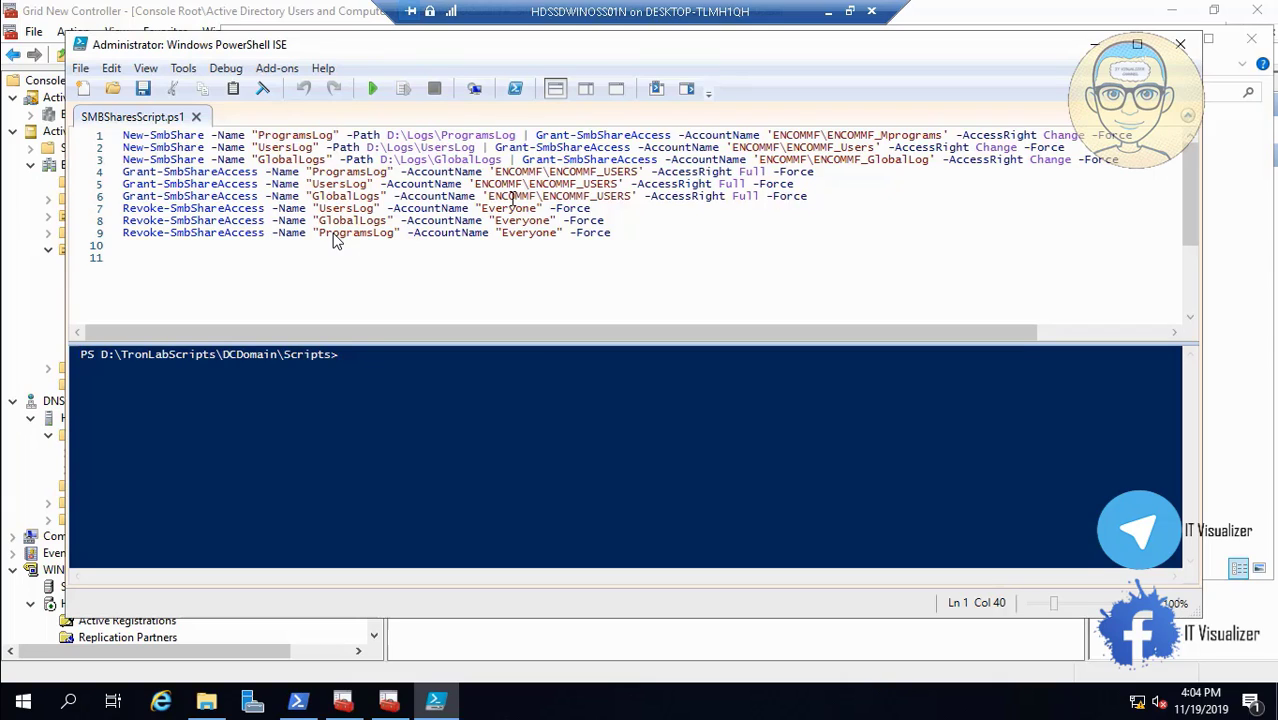
Replace the ENCOMMF domain with ENCGRIDNEW in the account names on lines 1–3.
{"action": "left_click", "coordinate": [820, 134]}
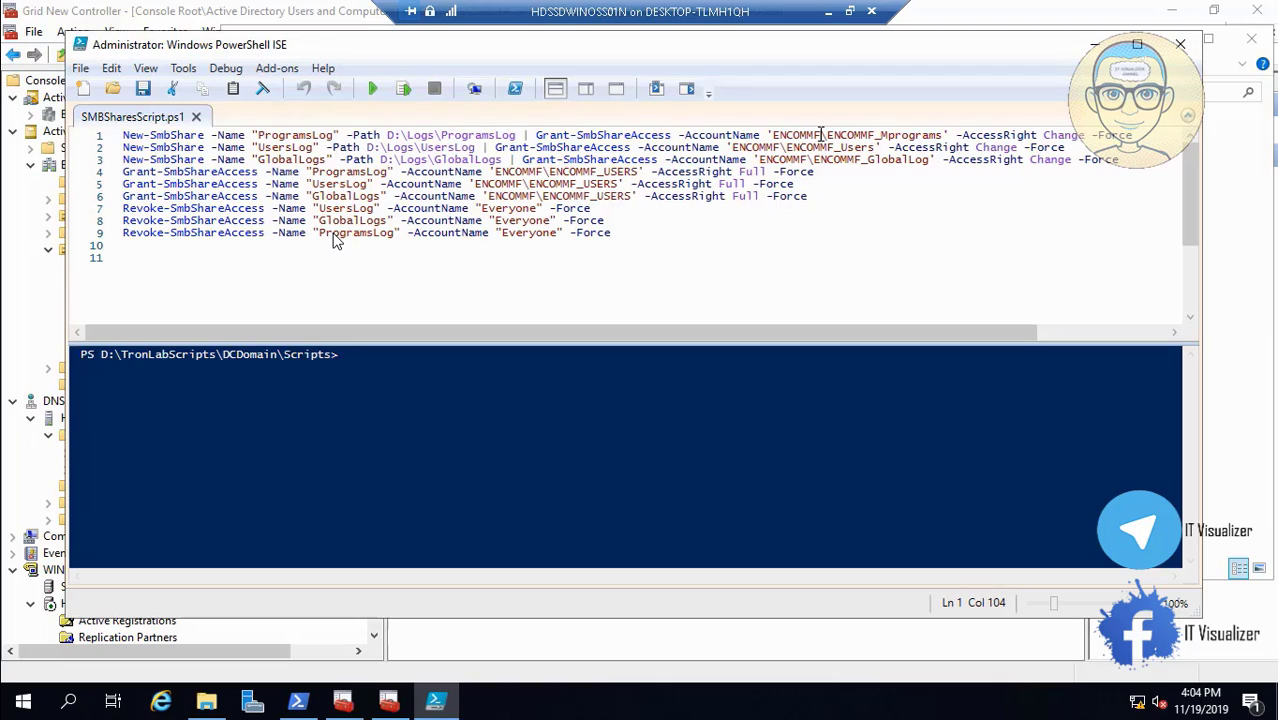
{"action": "key", "text": "BackSpace"}
{"action": "key", "text": "BackSpace"}
{"action": "key", "text": "BackSpace"}
{"action": "key", "text": "BackSpace"}
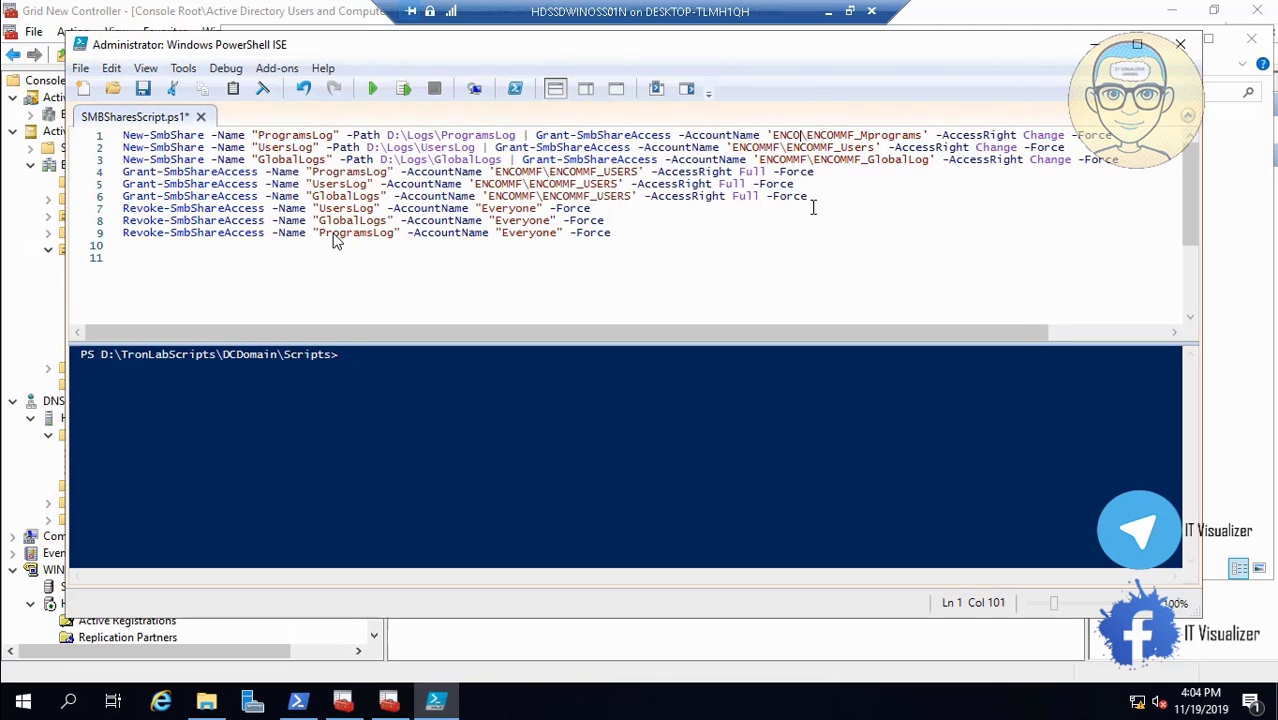
{"action": "type", "text": "GRIDNE"}
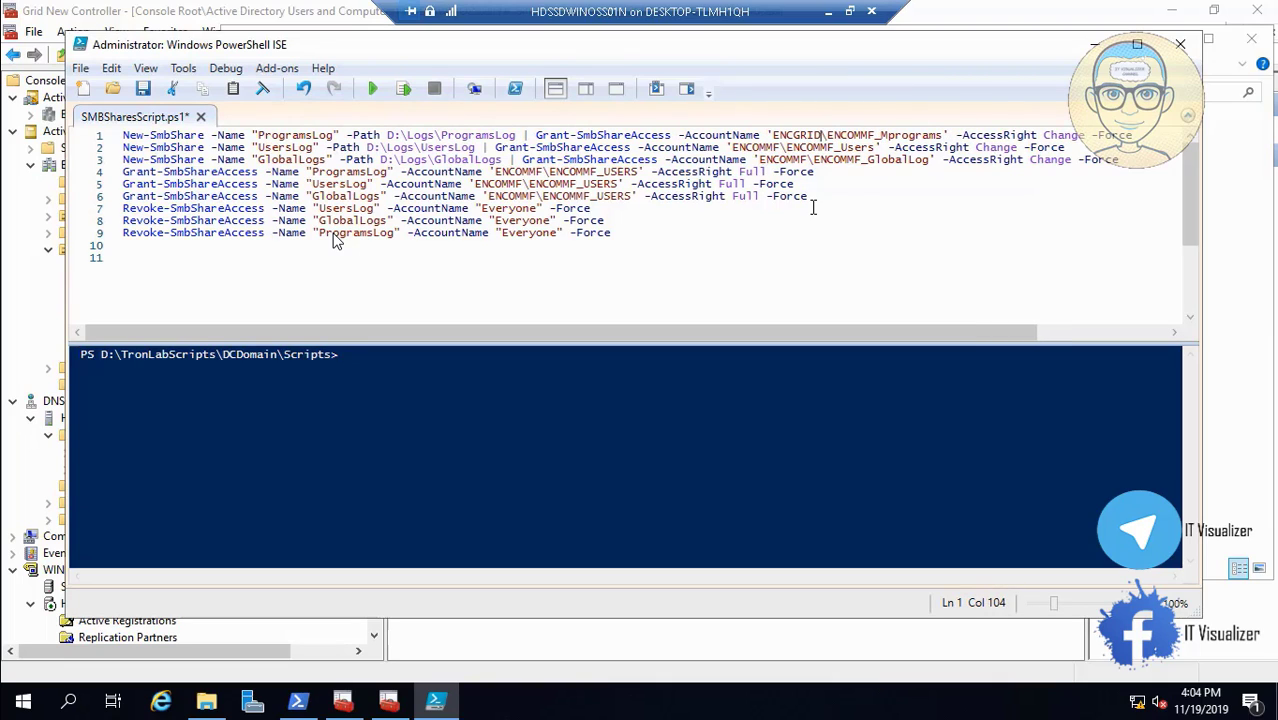
{"action": "type", "text": "W"}
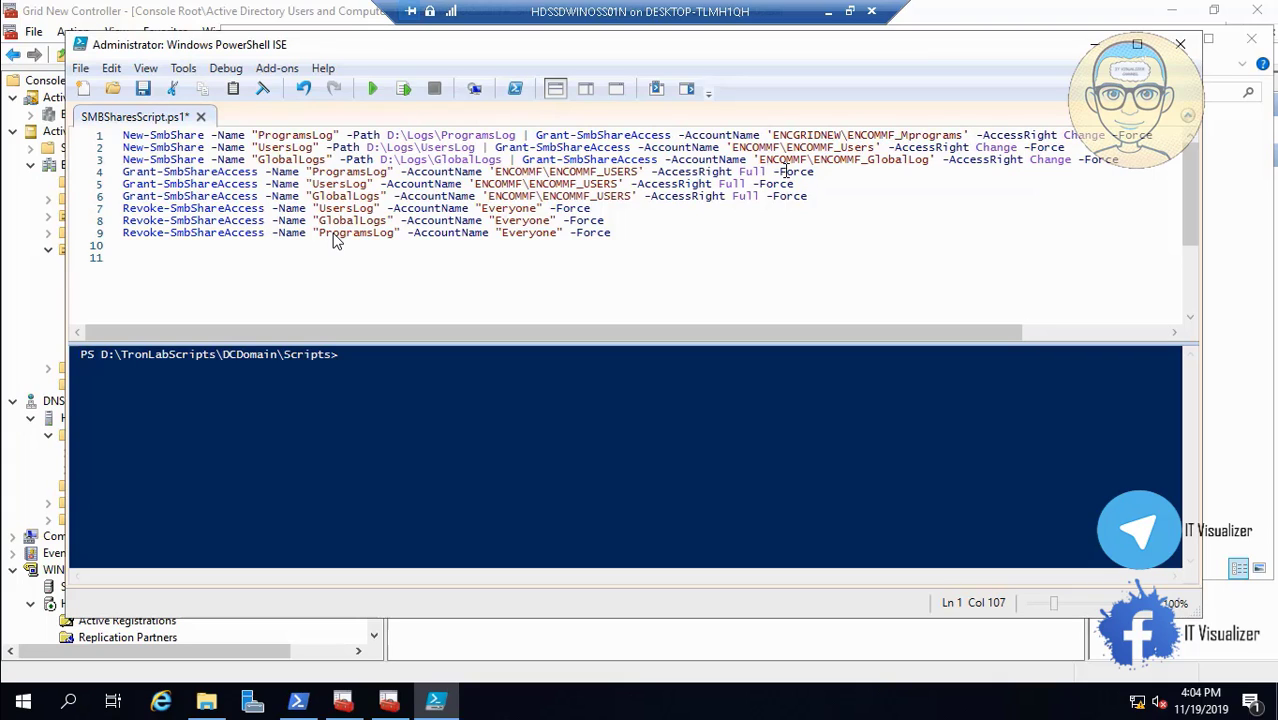
{"action": "left_click", "coordinate": [775, 134], "text": "shift"}
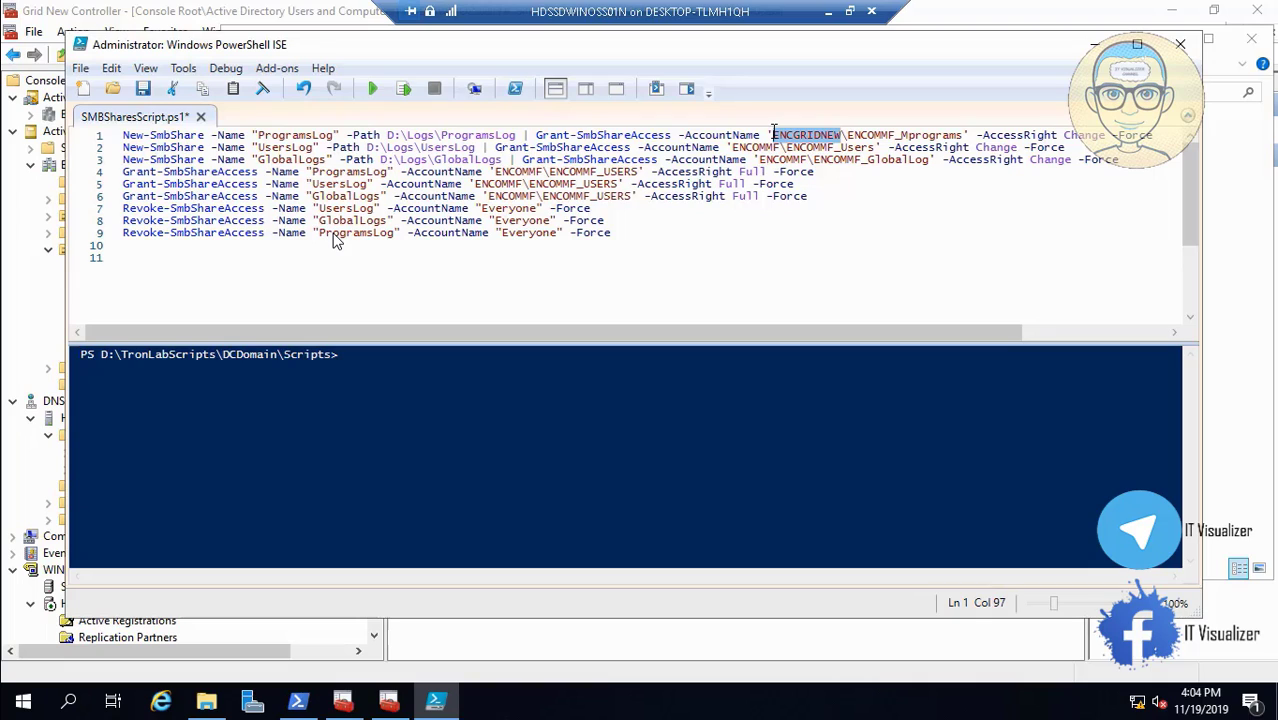
{"action": "left_click", "coordinate": [778, 148]}
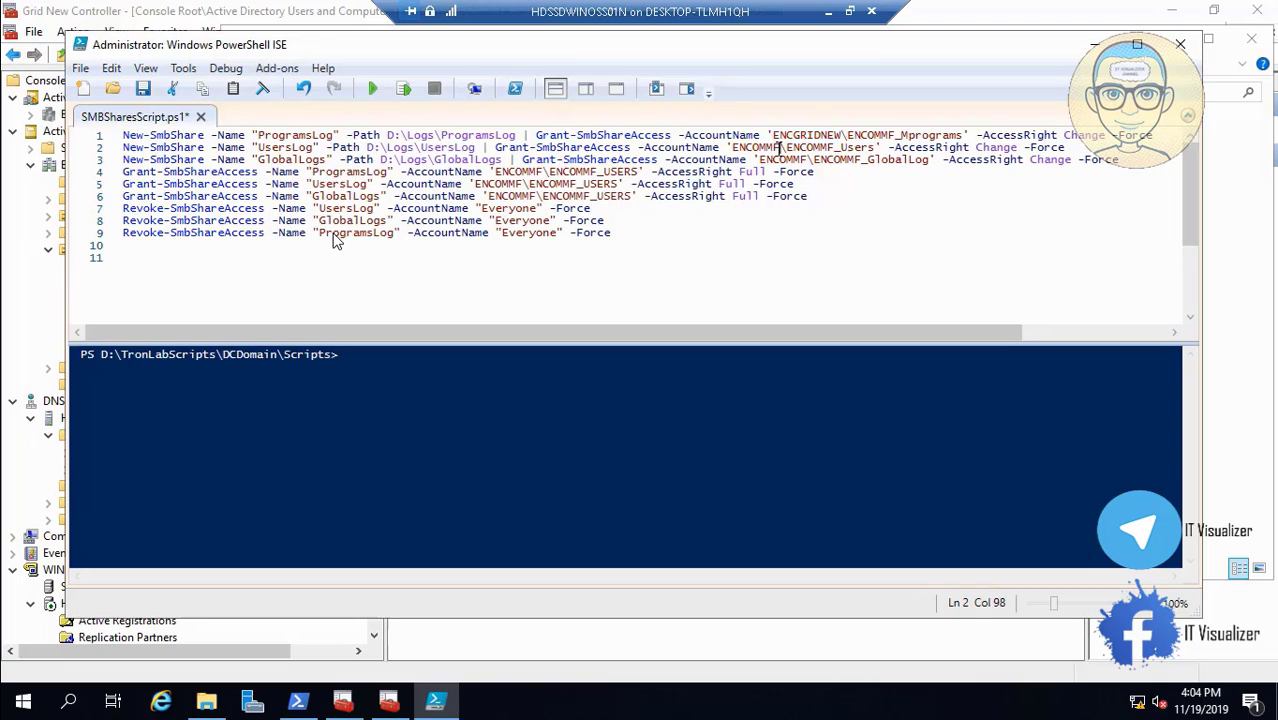
{"action": "key", "text": "BackSpace"}
{"action": "key", "text": "BackSpace"}
{"action": "key", "text": "BackSpace"}
{"action": "key", "text": "BackSpace"}
{"action": "type", "text": "GRIDNEW"}
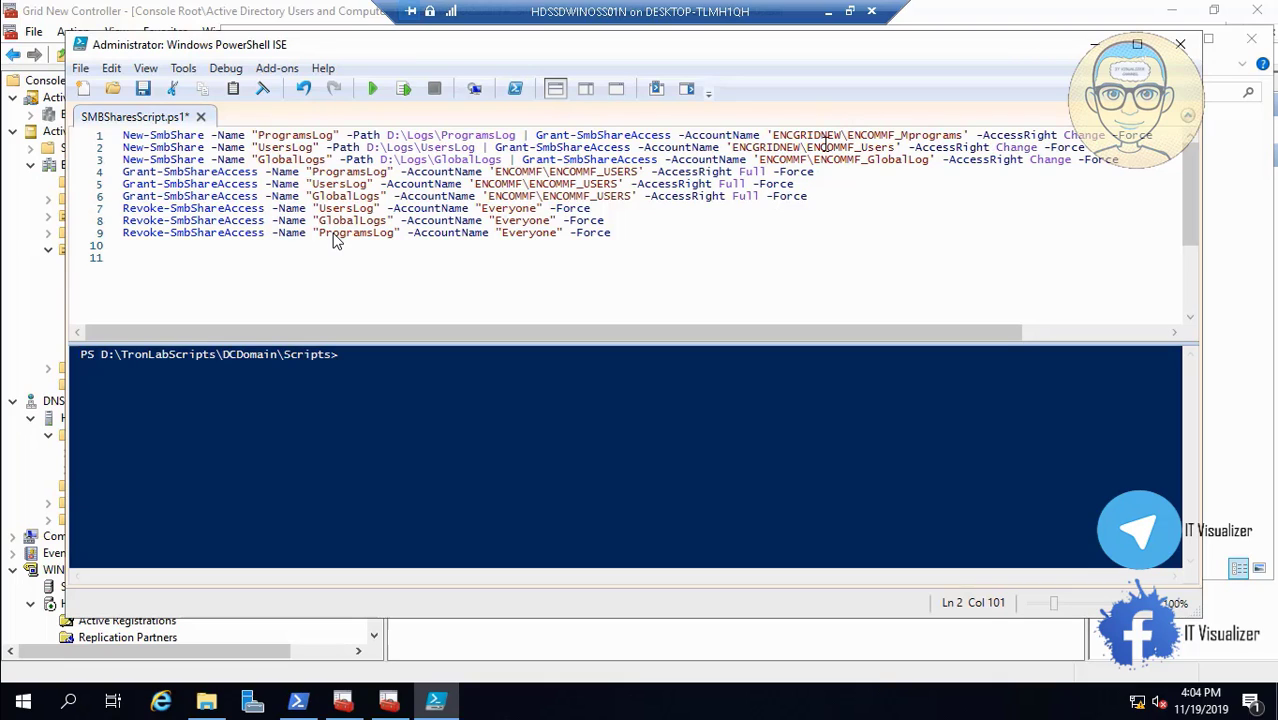
{"action": "key", "text": "BackSpace"}
{"action": "key", "text": "BackSpace"}
{"action": "key", "text": "BackSpace"}
{"action": "key", "text": "BackSpace"}
{"action": "key", "text": "BackSpace"}
{"action": "key", "text": "BackSpace"}
{"action": "key", "text": "BackSpace"}
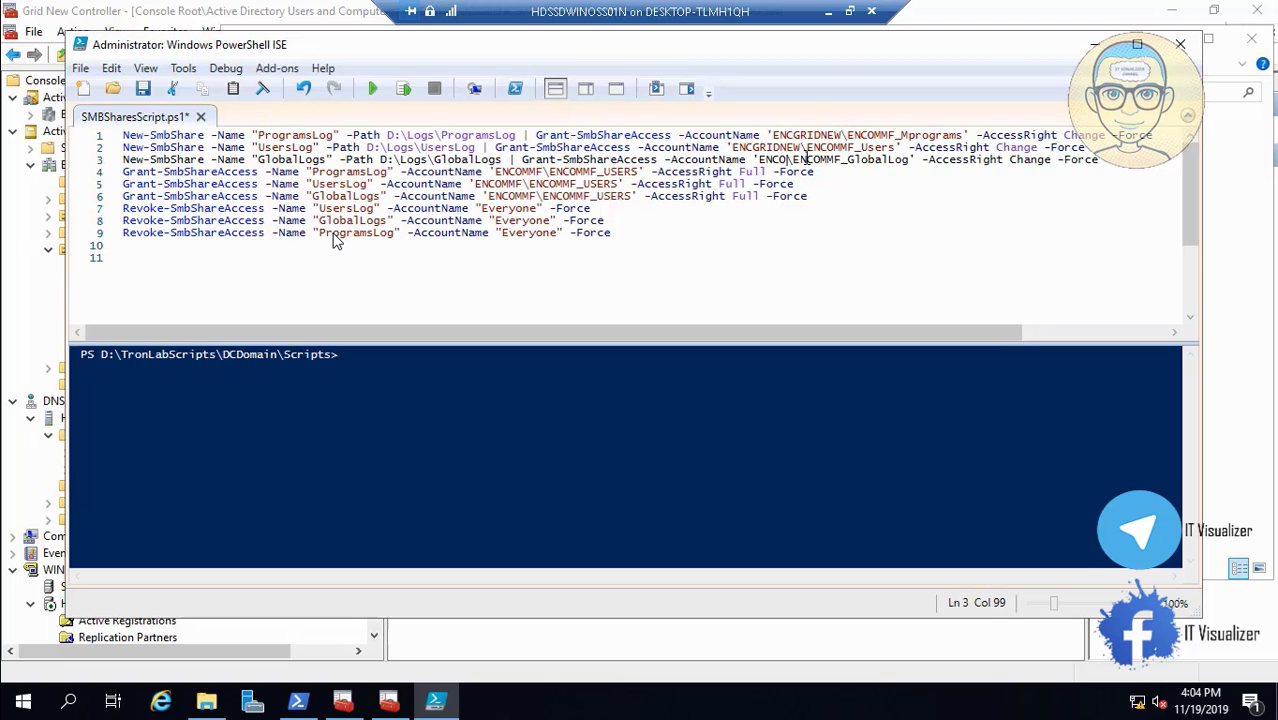
{"action": "type", "text": "ENCGRIDNEW"}
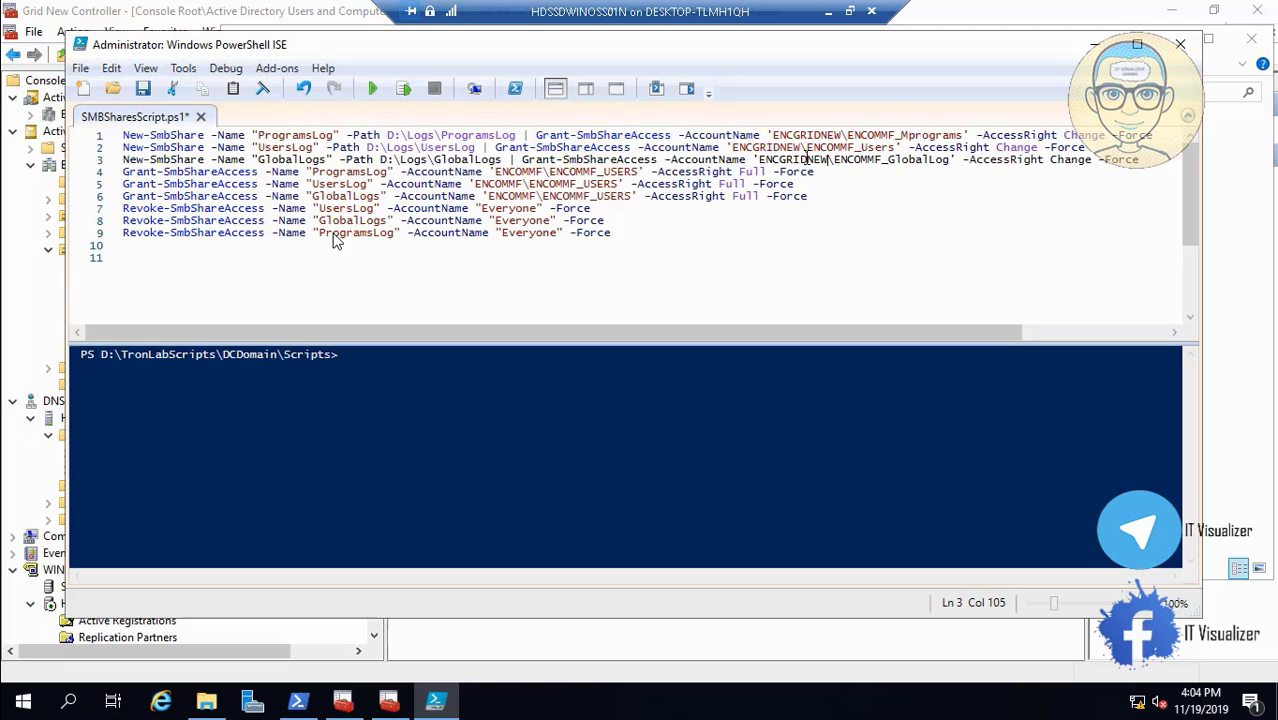
Replace the ENCOMMF domain with ENCGRIDNEW in the account names on lines 4–6.
{"action": "left_click", "coordinate": [543, 172]}
{"action": "key", "text": "BackSpace"}
{"action": "key", "text": "BackSpace"}
{"action": "key", "text": "BackSpace"}
{"action": "key", "text": "BackSpace"}
{"action": "key", "text": "BackSpace"}
{"action": "key", "text": "BackSpace"}
{"action": "key", "text": "BackSpace"}
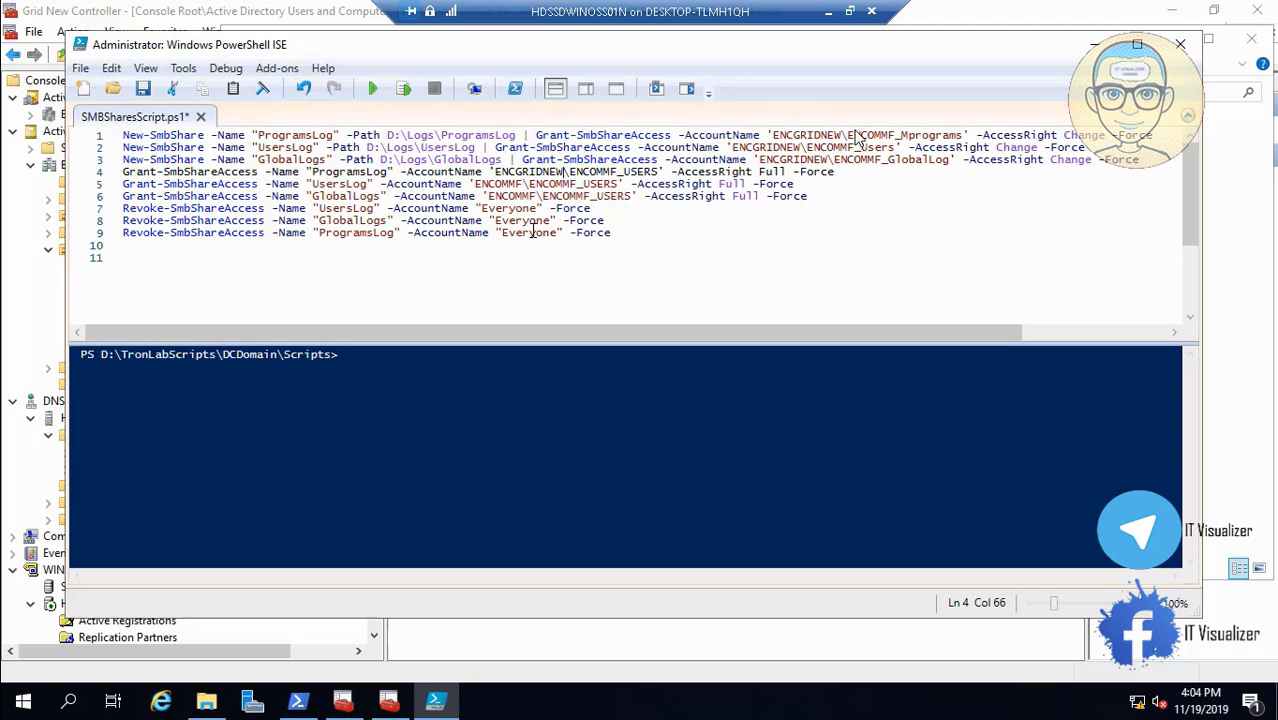
{"action": "type", "text": "ENCGRIDNEW"}
{"action": "left_click", "coordinate": [521, 184]}
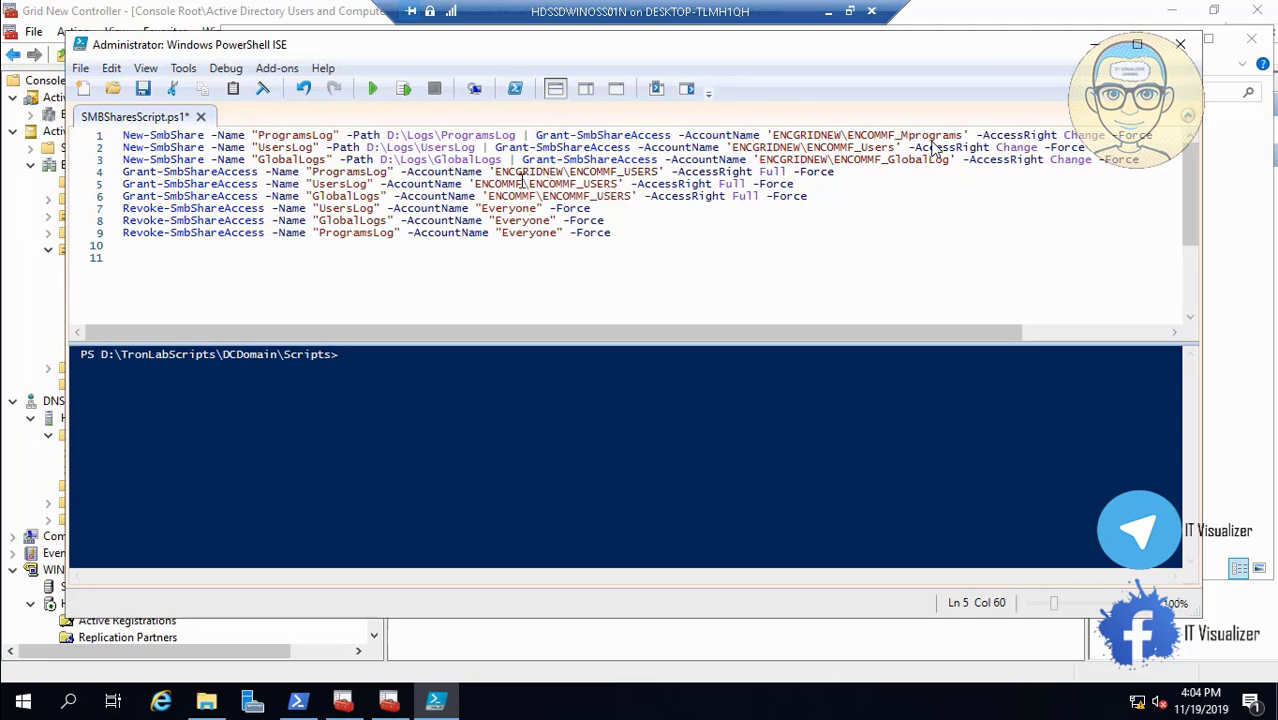
{"action": "key", "text": "BackSpace"}
{"action": "key", "text": "BackSpace"}
{"action": "key", "text": "BackSpace"}
{"action": "key", "text": "BackSpace"}
{"action": "key", "text": "BackSpace"}
{"action": "key", "text": "BackSpace"}
{"action": "type", "text": "NCGRIDNEW"}
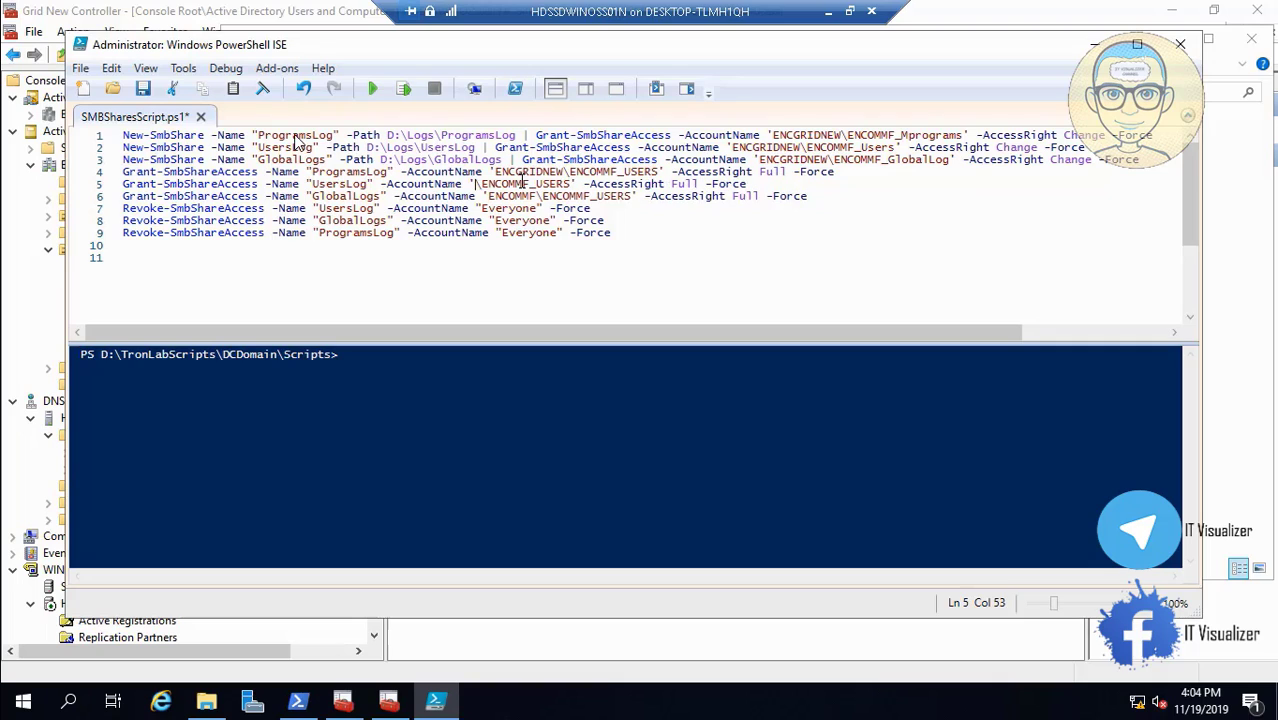
{"action": "left_click", "coordinate": [537, 196]}
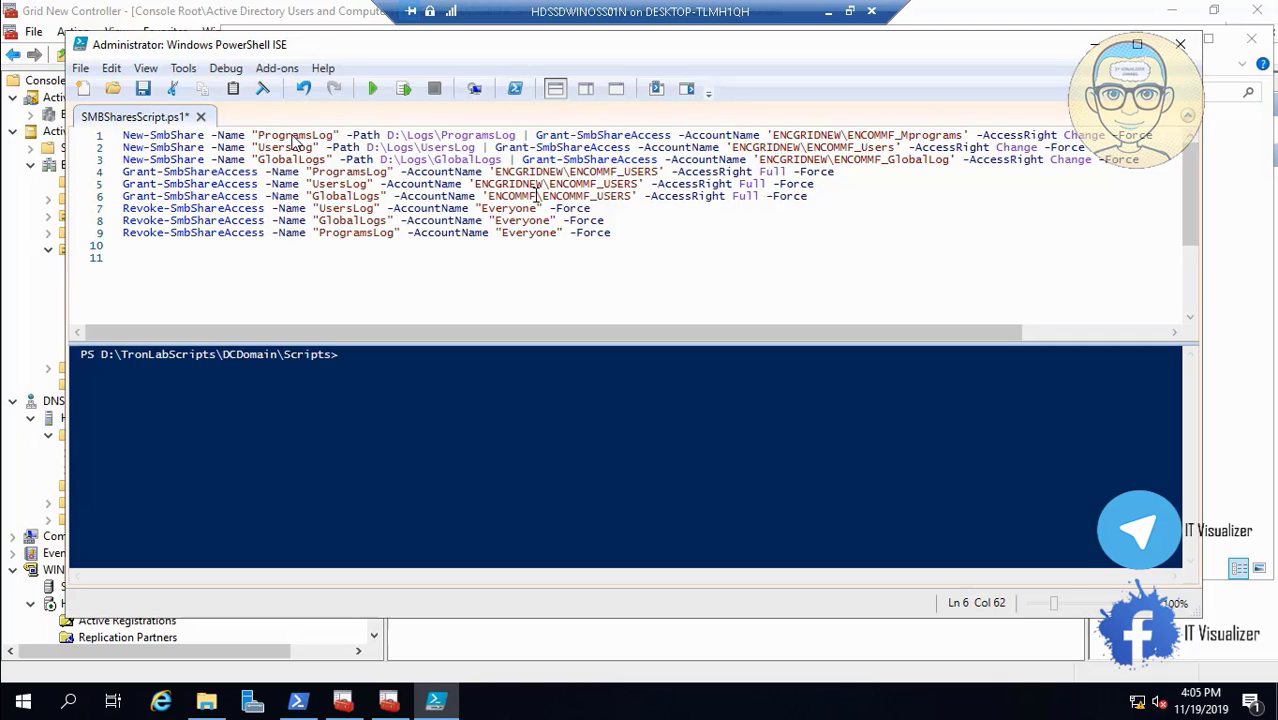
{"action": "key", "text": "BackSpace"}
{"action": "key", "text": "BackSpace"}
{"action": "key", "text": "BackSpace"}
{"action": "key", "text": "BackSpace"}
{"action": "key", "text": "BackSpace"}
{"action": "type", "text": "CGRIDNEW"}
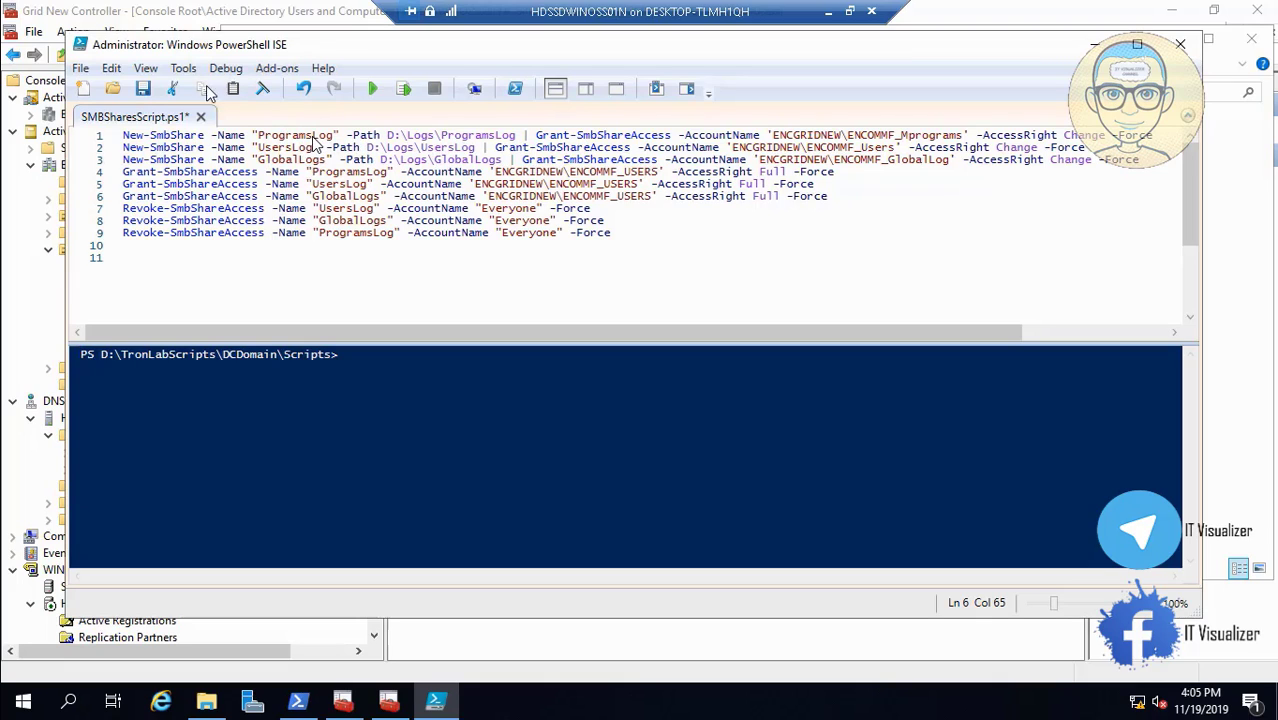
Save the edited SMBSharesScript.ps1.
{"action": "left_click", "coordinate": [143, 91]}
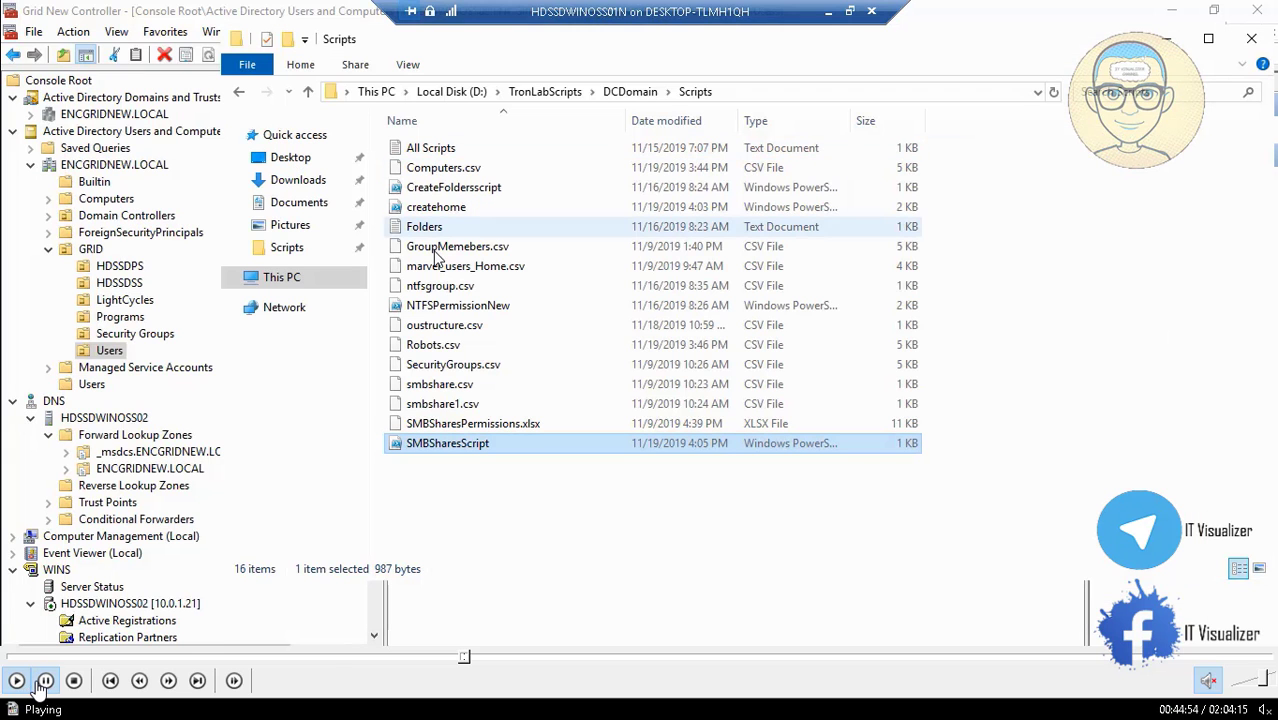
{"action": "left_click", "coordinate": [45, 681]}
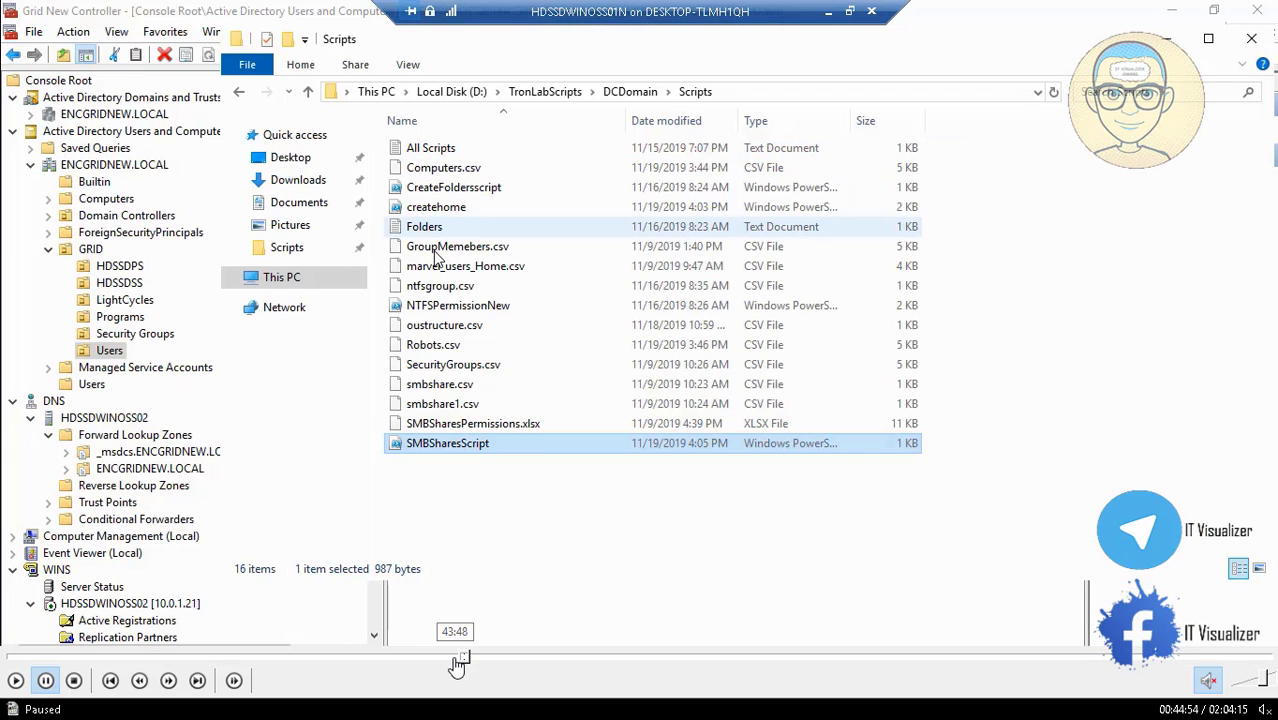
{"action": "left_click", "coordinate": [463, 661]}
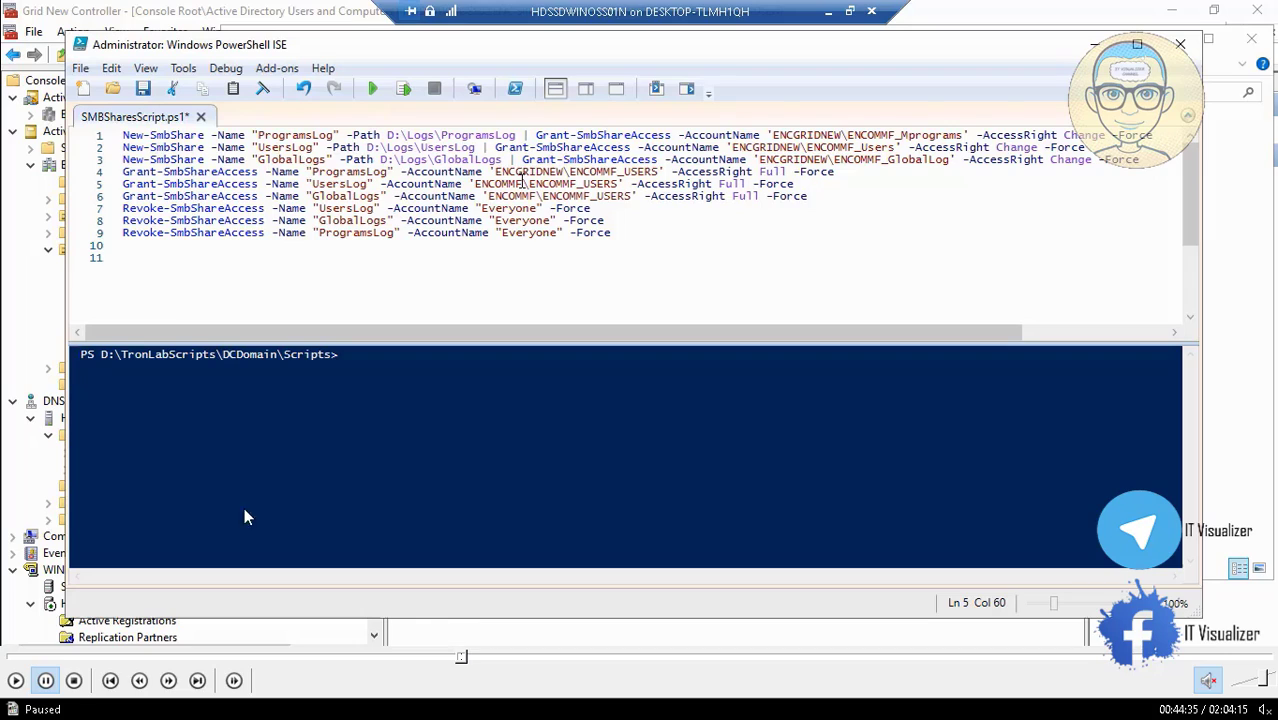
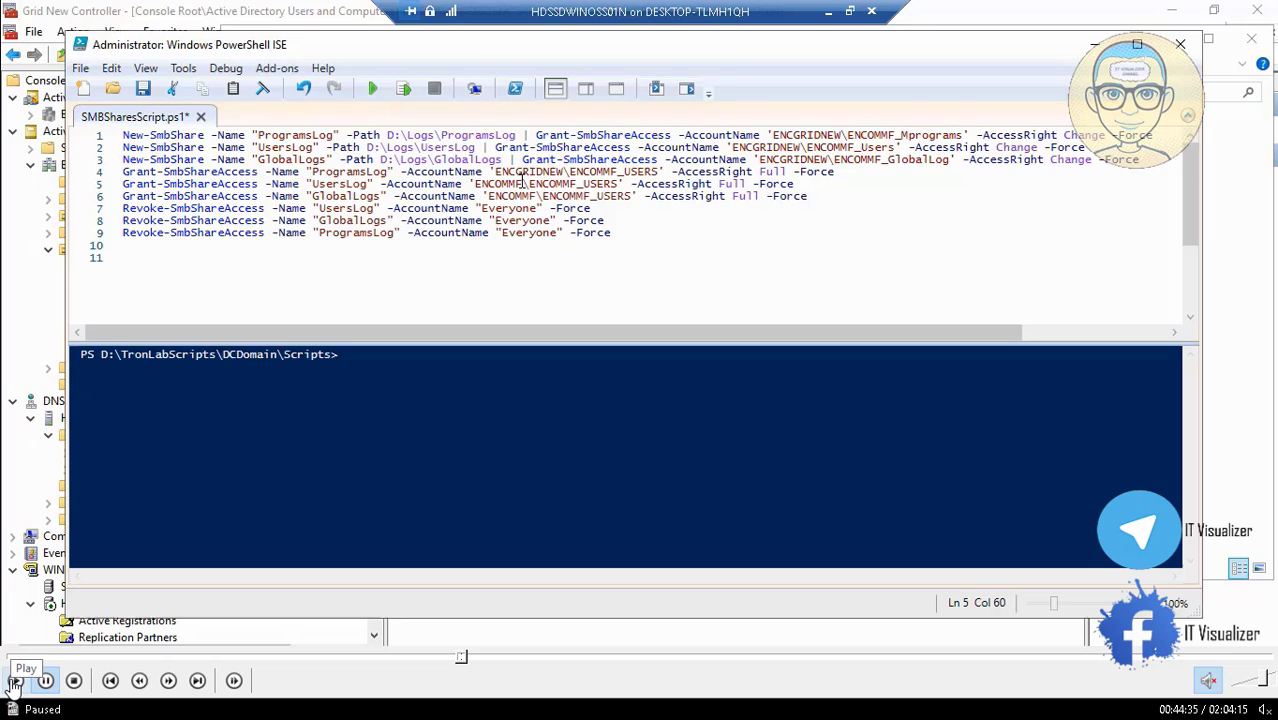
Change the AccountName domain on lines 5 and 6 to ENCGRIDNEW and save the script.
{"action": "key", "text": "BackSpace"}
{"action": "key", "text": "BackSpace"}
{"action": "key", "text": "BackSpace"}
{"action": "key", "text": "BackSpace"}
{"action": "key", "text": "BackSpace"}
{"action": "key", "text": "BackSpace"}
{"action": "type", "text": "NCGRIDNEW"}
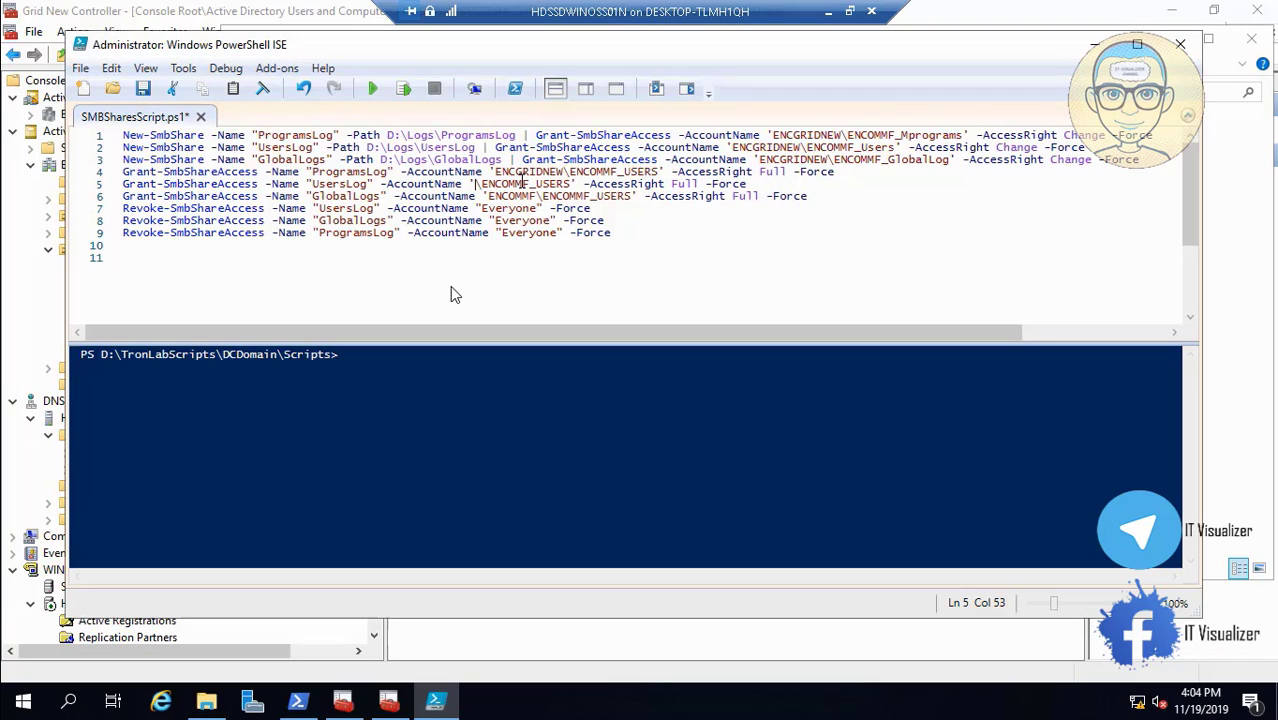
{"action": "key", "text": "Down"}
{"action": "key", "text": "Left"}
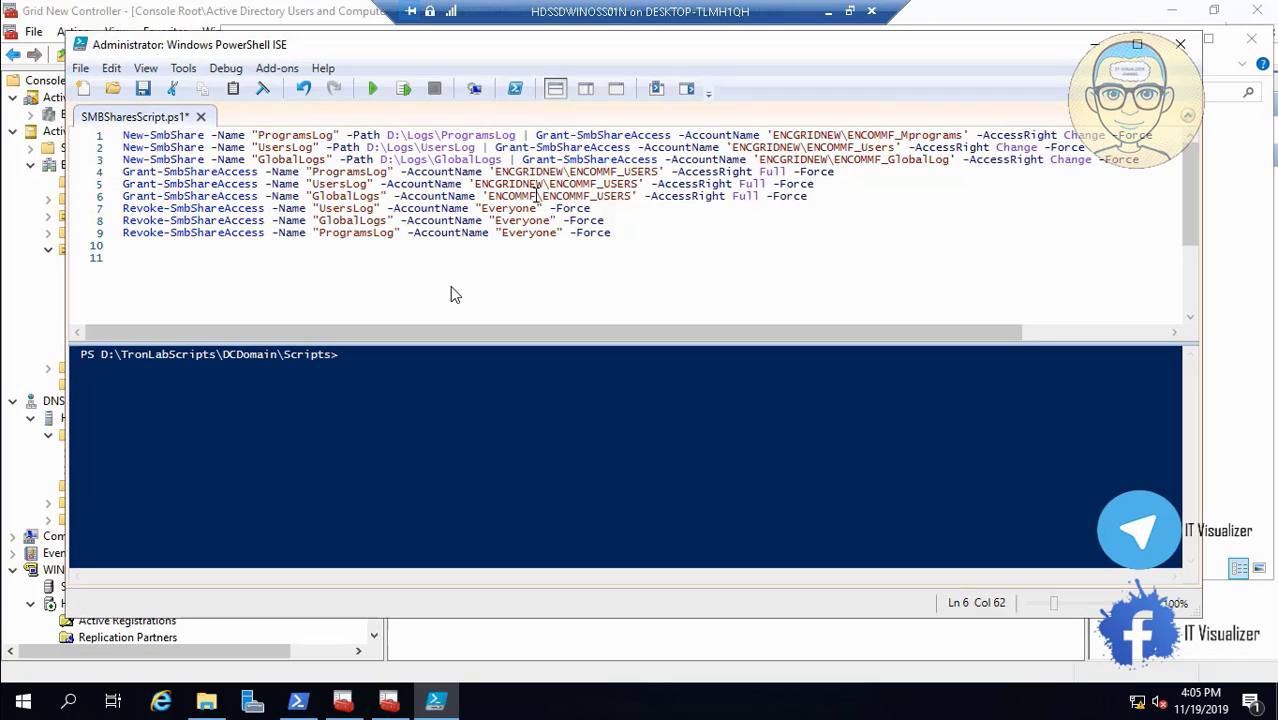
{"action": "key", "text": "BackSpace"}
{"action": "key", "text": "BackSpace"}
{"action": "key", "text": "BackSpace"}
{"action": "key", "text": "BackSpace"}
{"action": "key", "text": "BackSpace"}
{"action": "type", "text": "CGRIDNEW"}
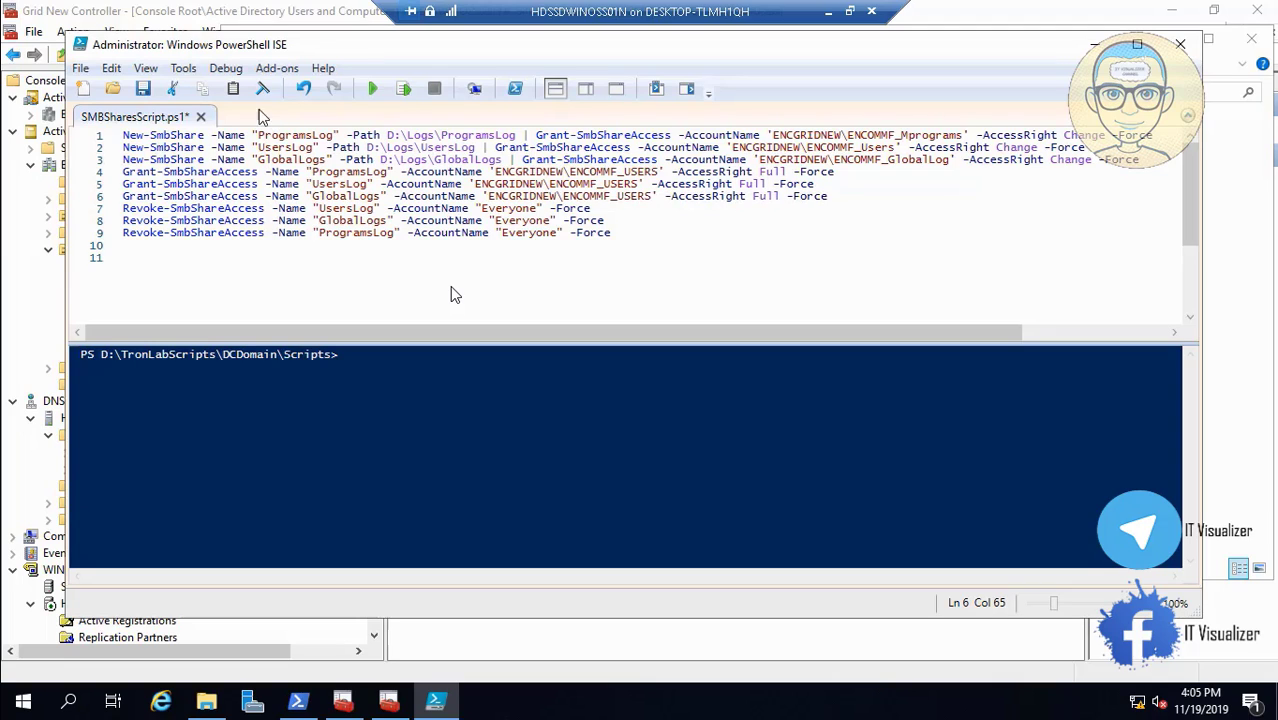
{"action": "left_click", "coordinate": [143, 90]}
Close PowerShell ISE and check the subfolders in D:\Logs.
{"action": "left_click", "coordinate": [1180, 44]}
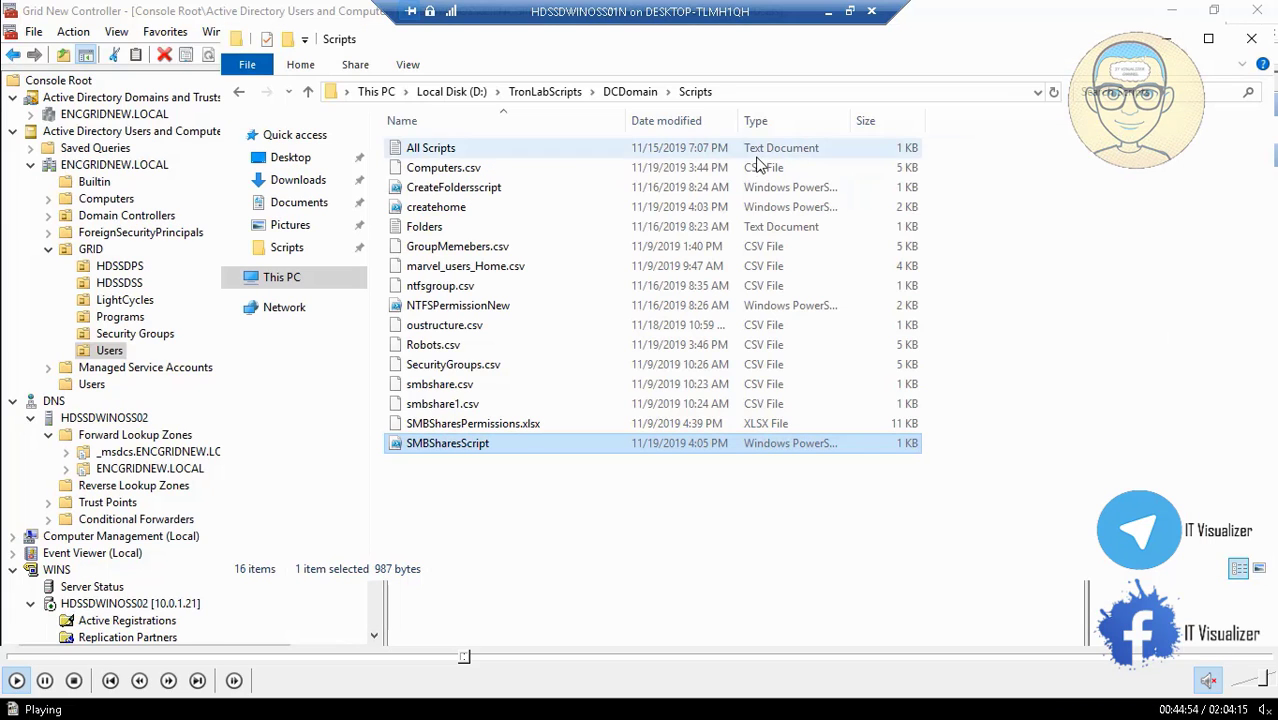
{"action": "left_click", "coordinate": [452, 92]}
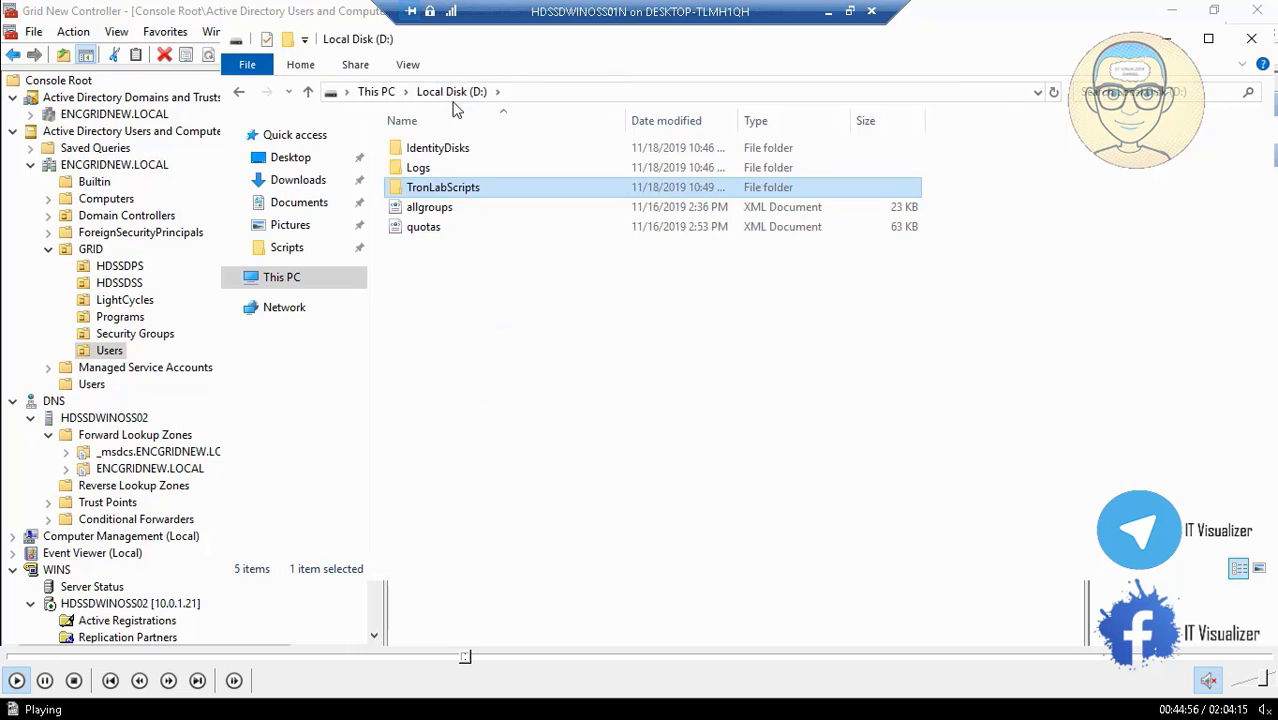
{"action": "left_click", "coordinate": [437, 171]}
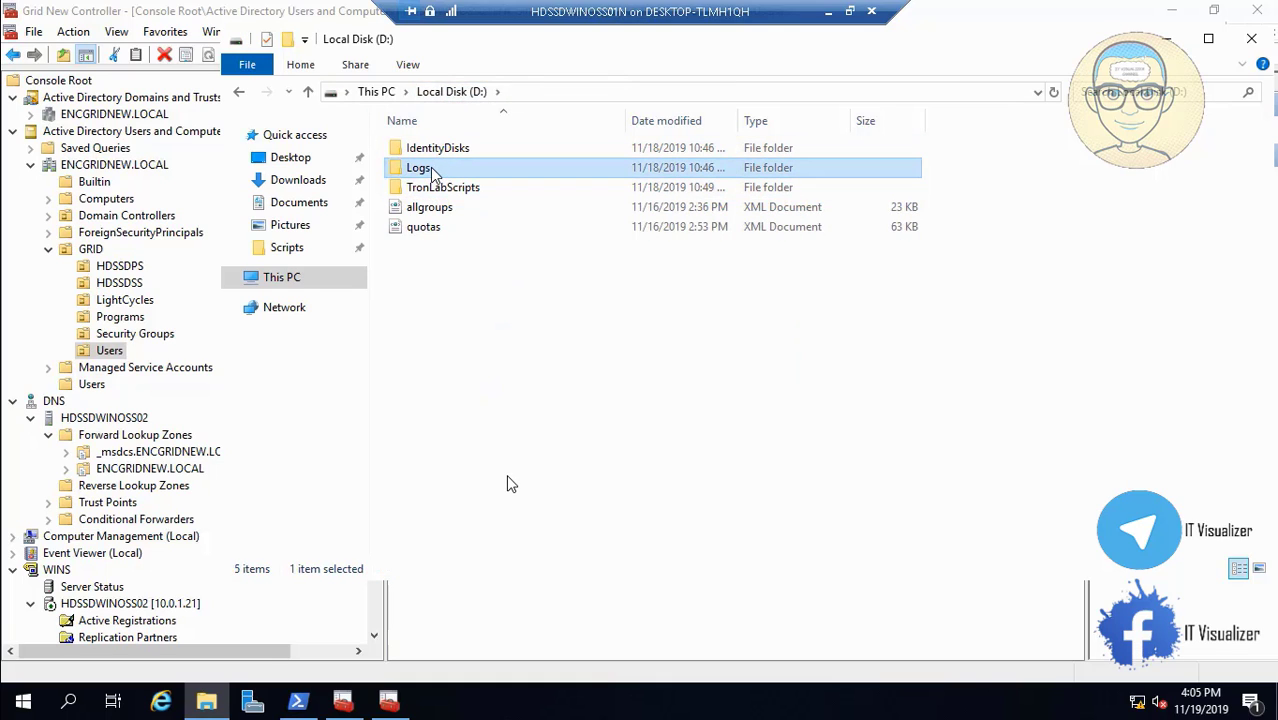
{"action": "double_click", "coordinate": [432, 170]}
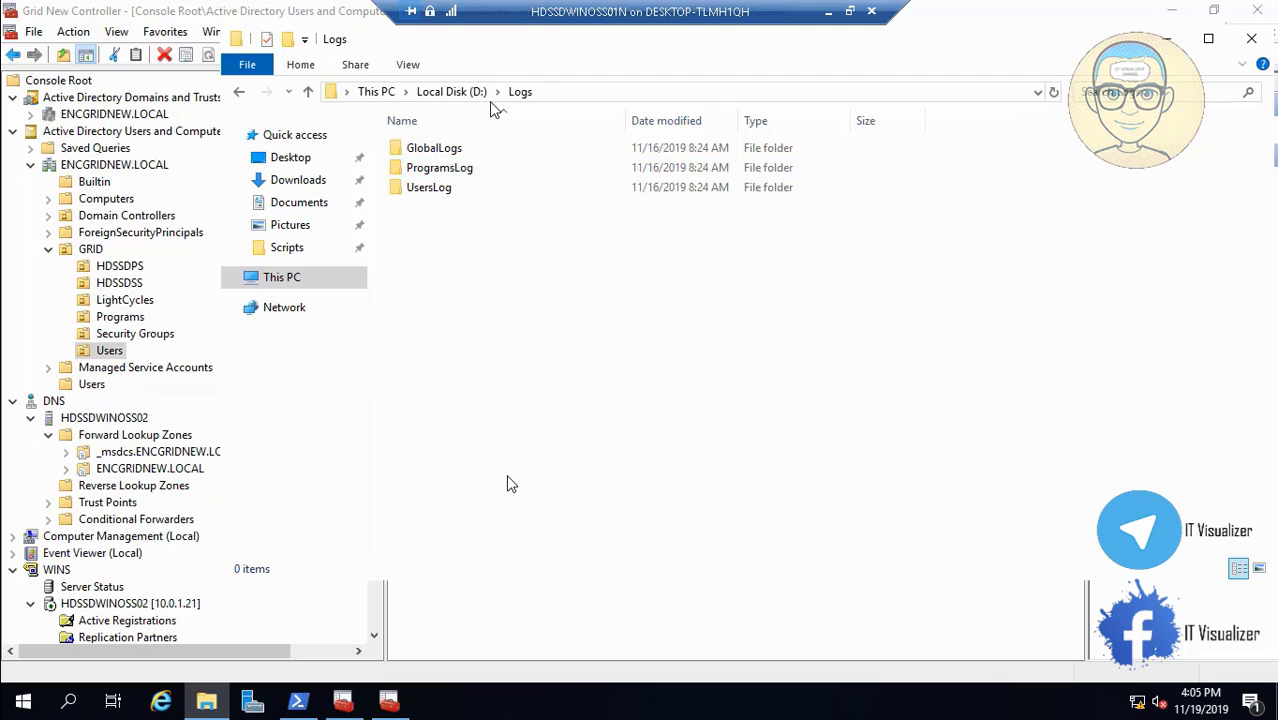
Reopen SMBSharesScript from D:\TronLabScripts\DCDomain\Scripts for editing in PowerShell ISE.
{"action": "left_click", "coordinate": [465, 93]}
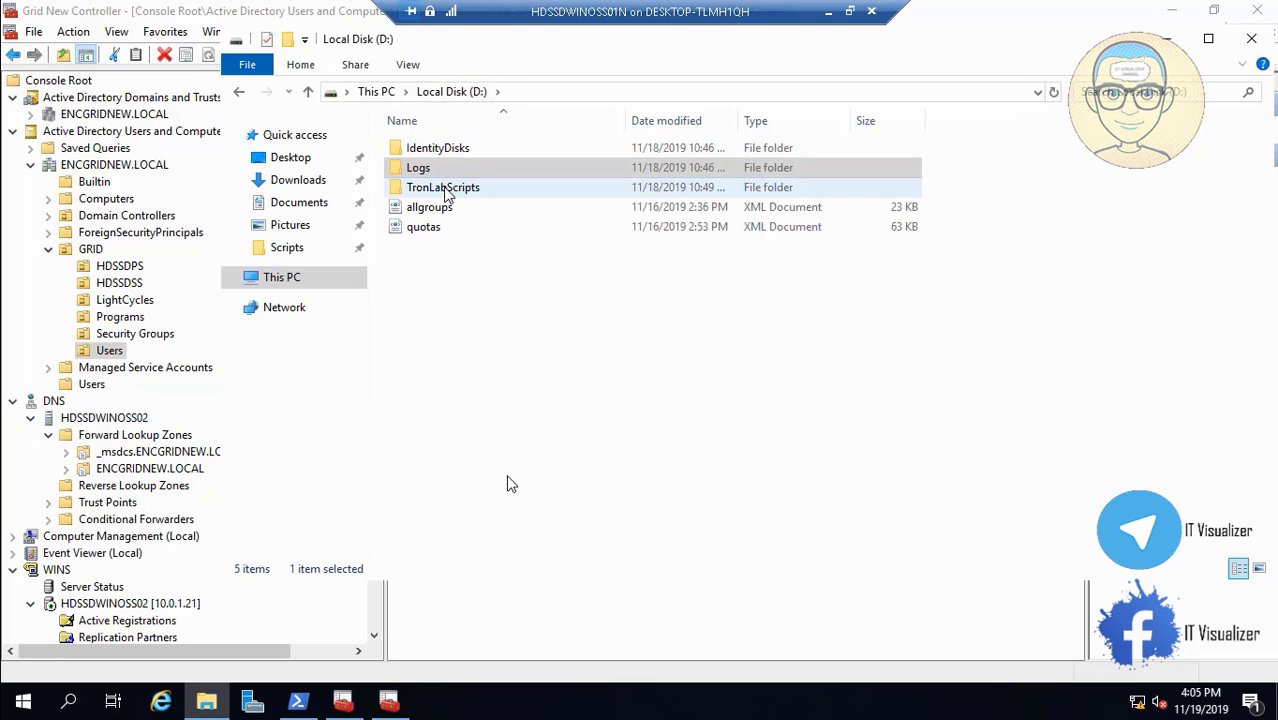
{"action": "double_click", "coordinate": [449, 188]}
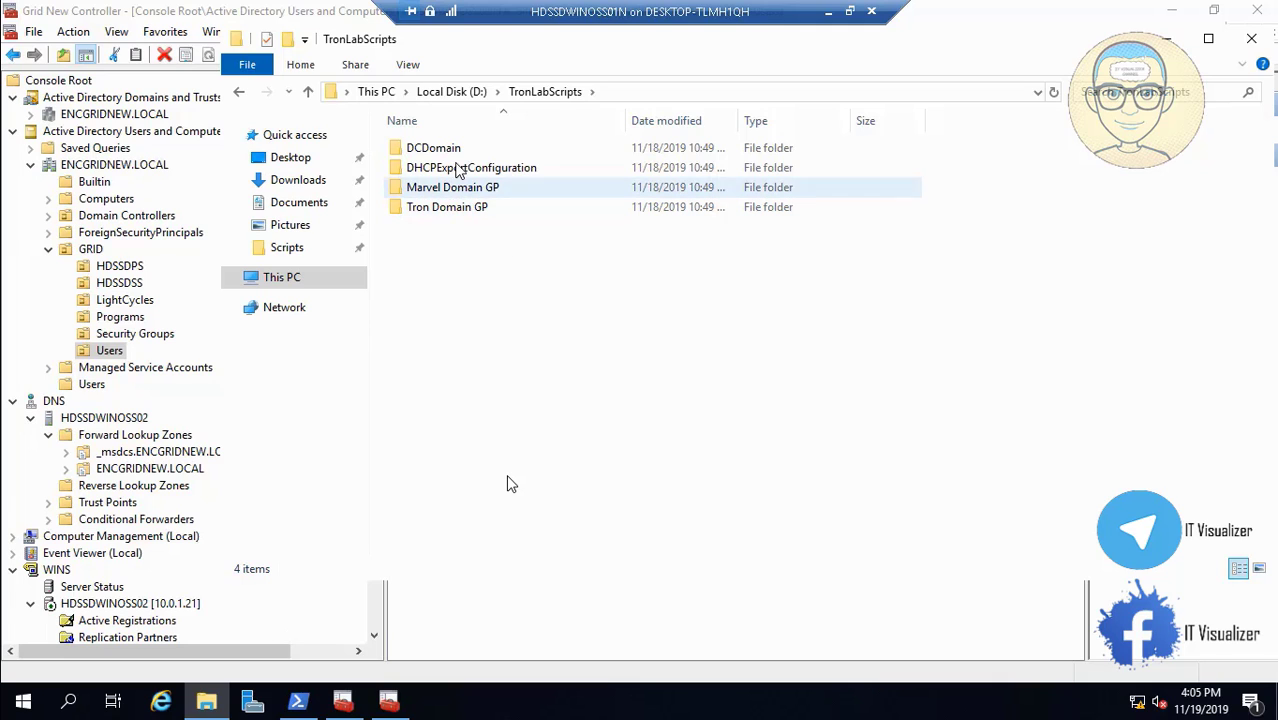
{"action": "double_click", "coordinate": [449, 151]}
{"action": "double_click", "coordinate": [440, 227]}
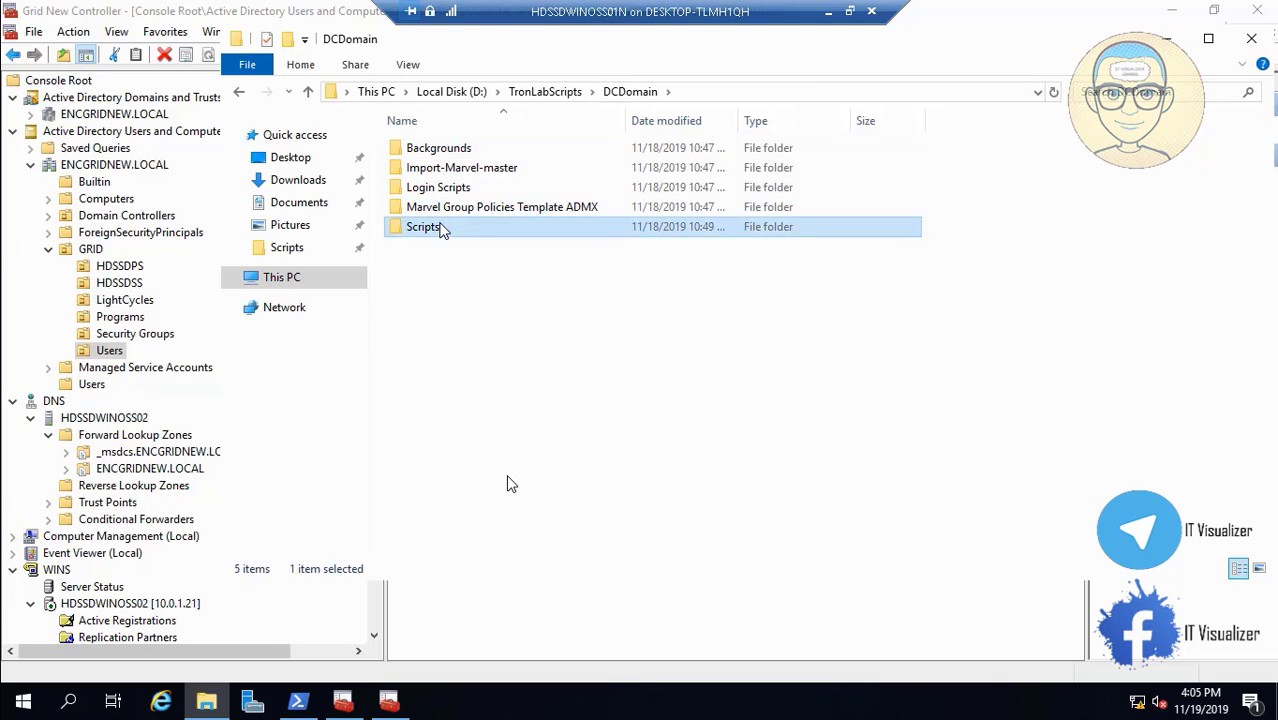
{"action": "right_click", "coordinate": [447, 440]}
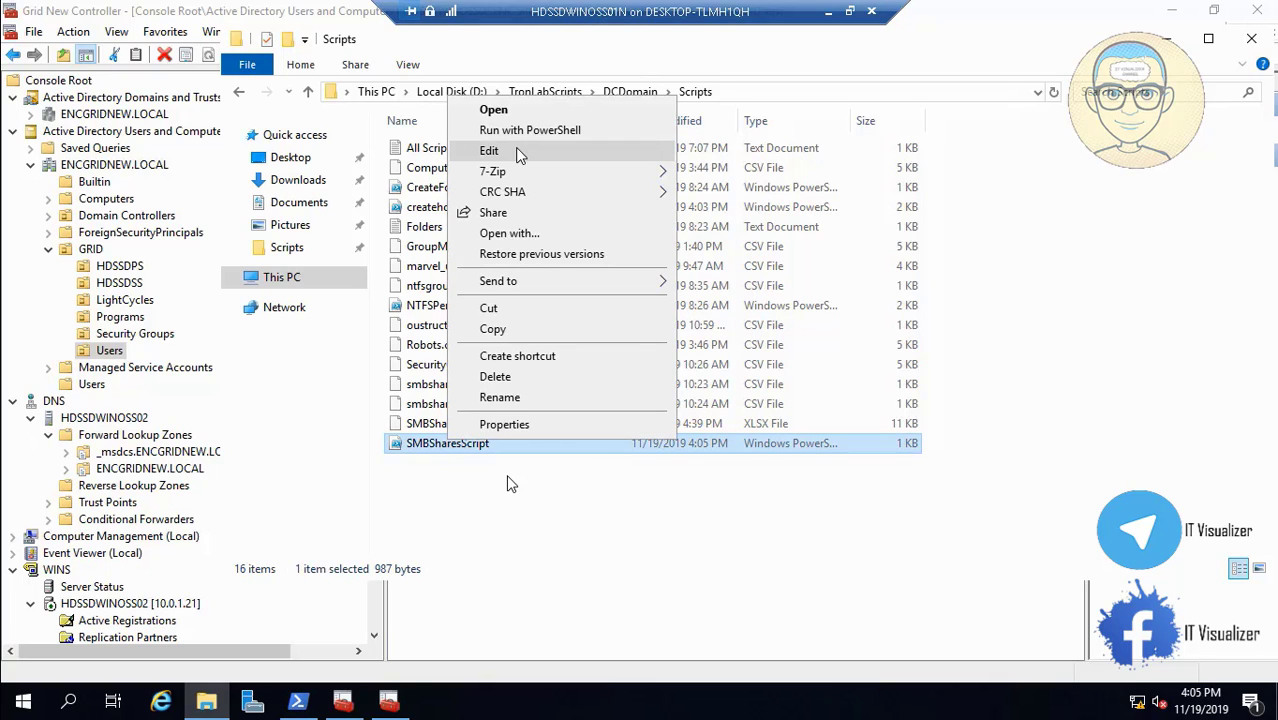
{"action": "left_click", "coordinate": [560, 150]}
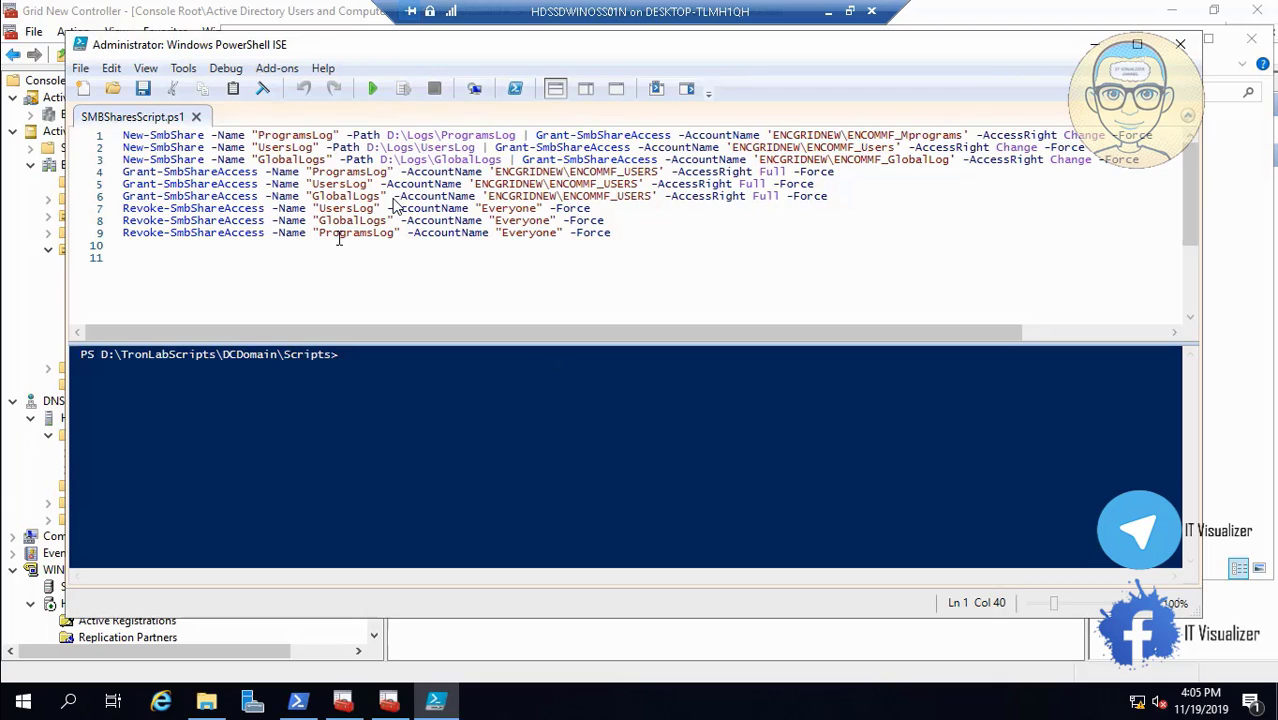
Run the whole SMBSharesScript and skim forward through its console output.
{"action": "left_click", "coordinate": [369, 87]}
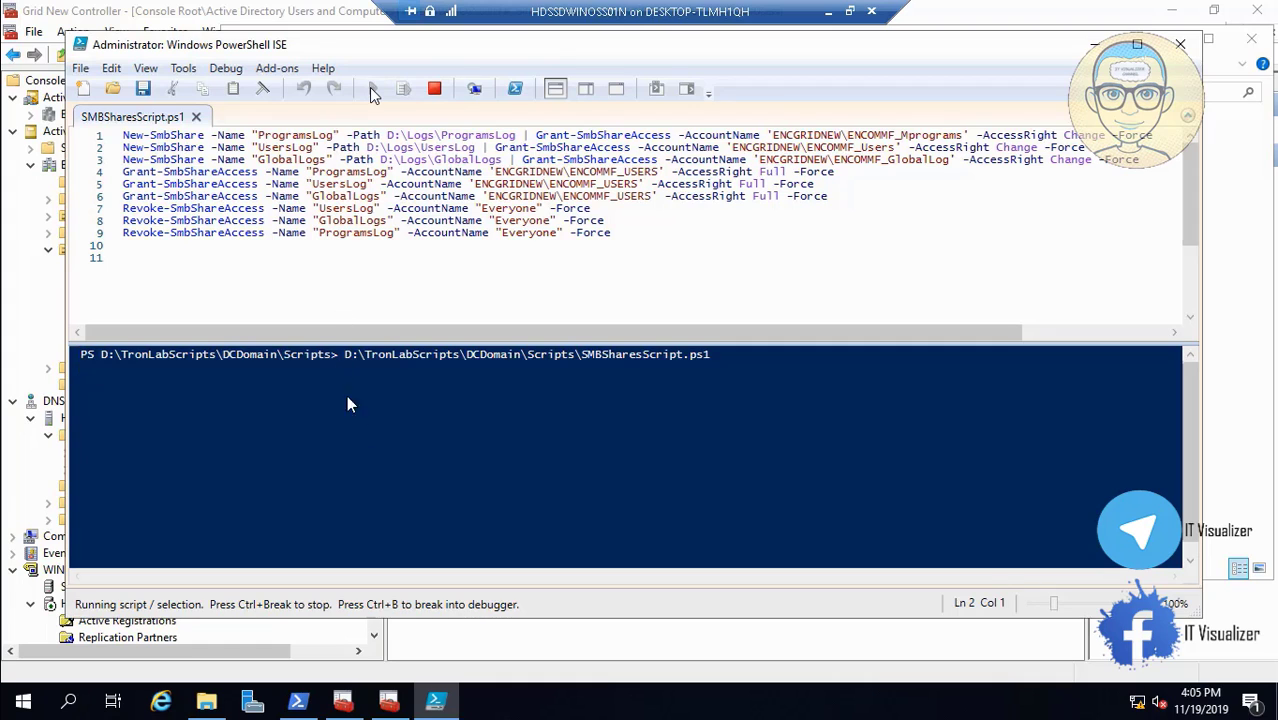
{"action": "mouse_move", "coordinate": [538, 716]}
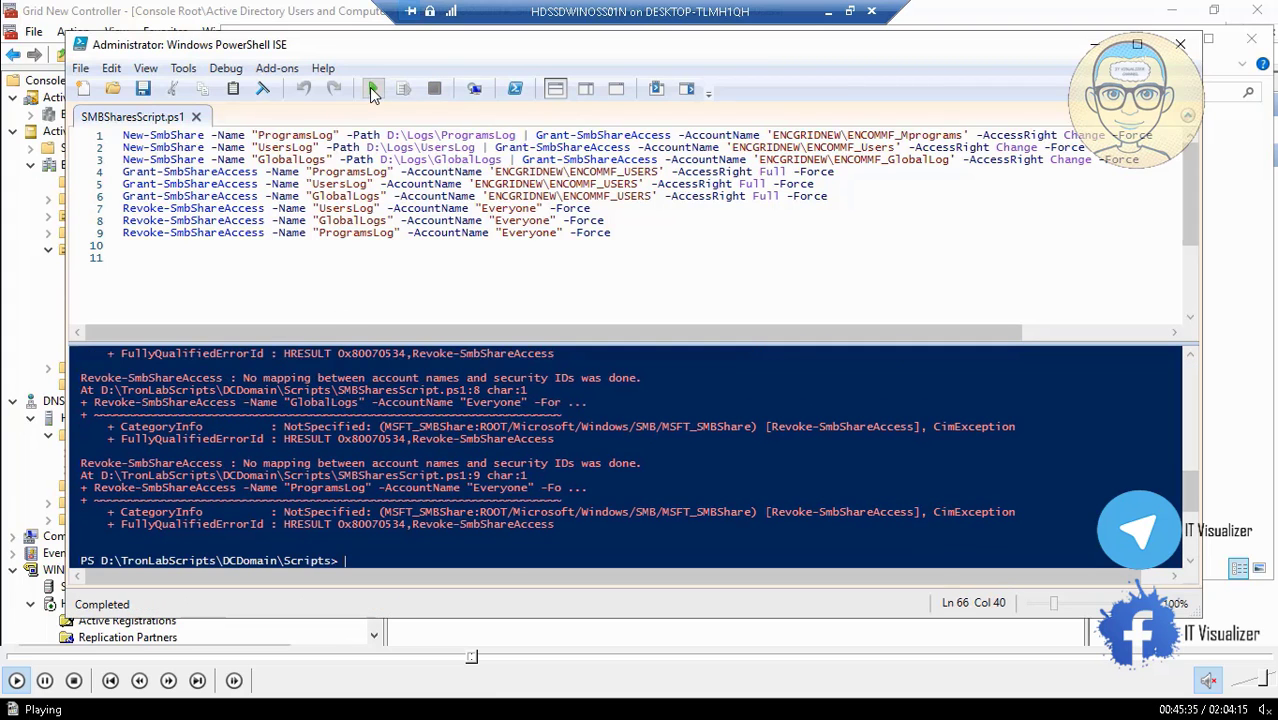
{"action": "left_click", "coordinate": [496, 658]}
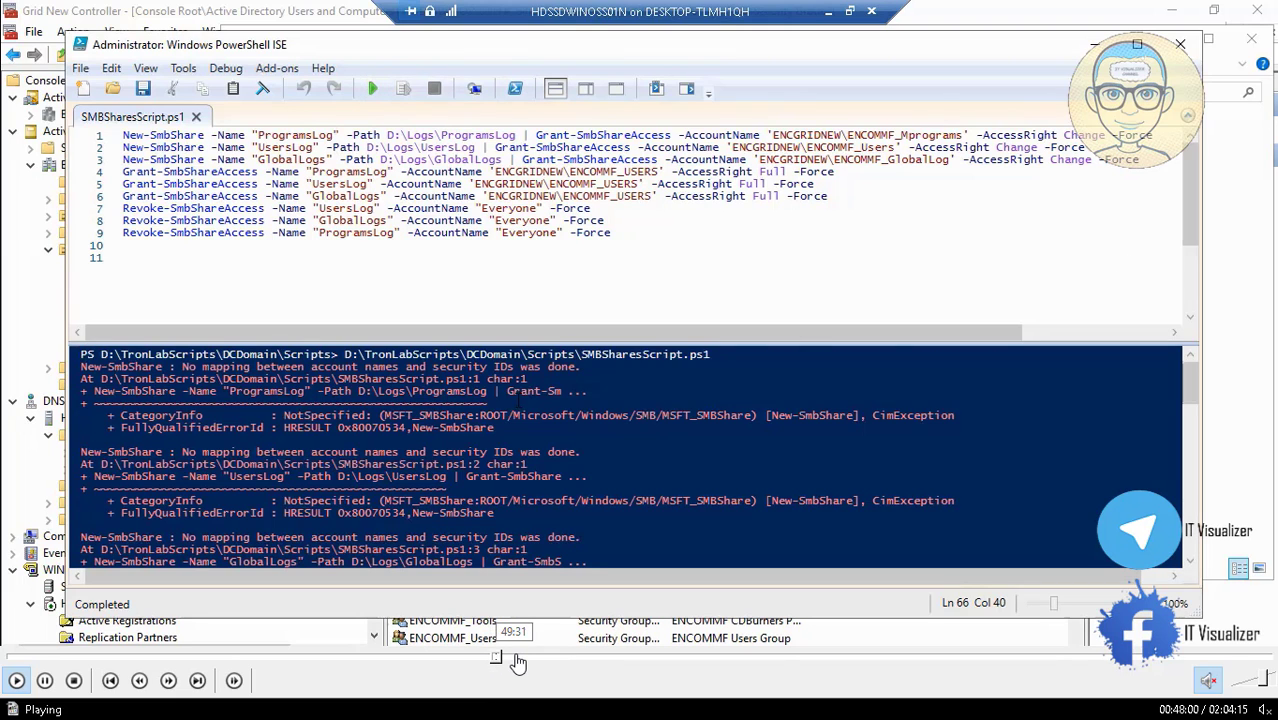
{"action": "left_click", "coordinate": [522, 660]}
{"action": "left_click", "coordinate": [553, 660]}
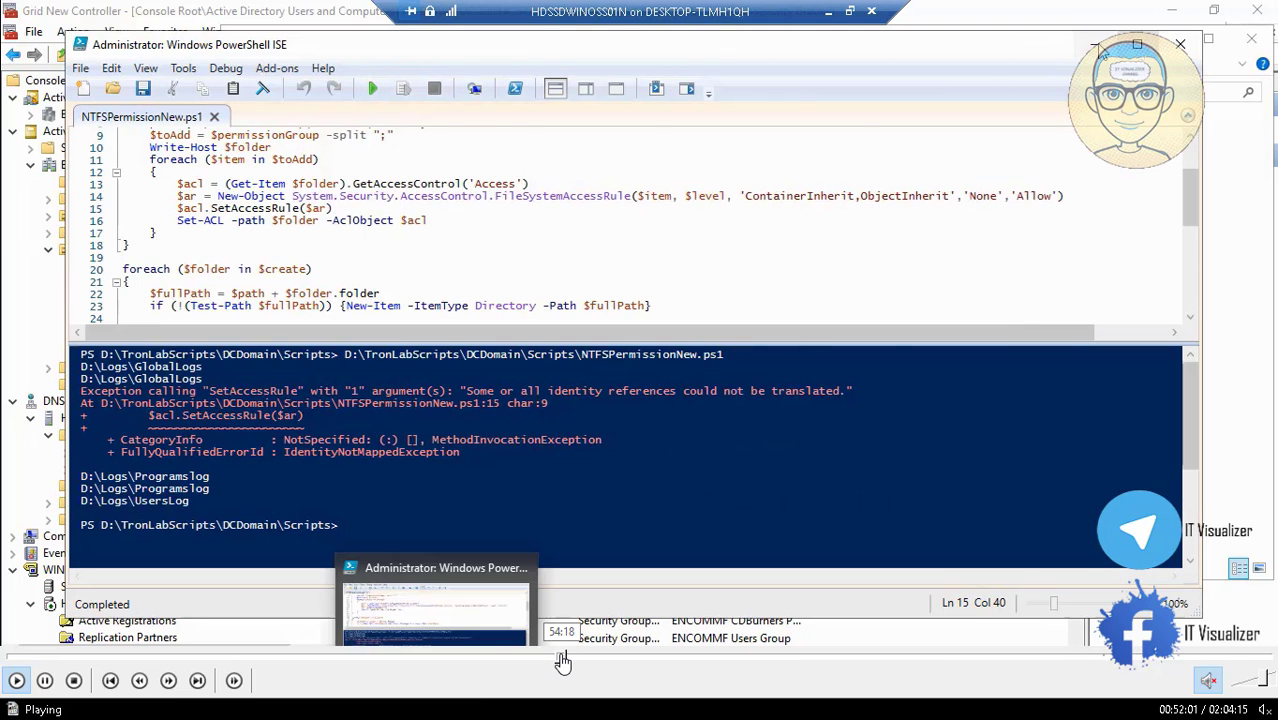
{"action": "left_click", "coordinate": [561, 660]}
{"action": "left_click", "coordinate": [557, 660]}
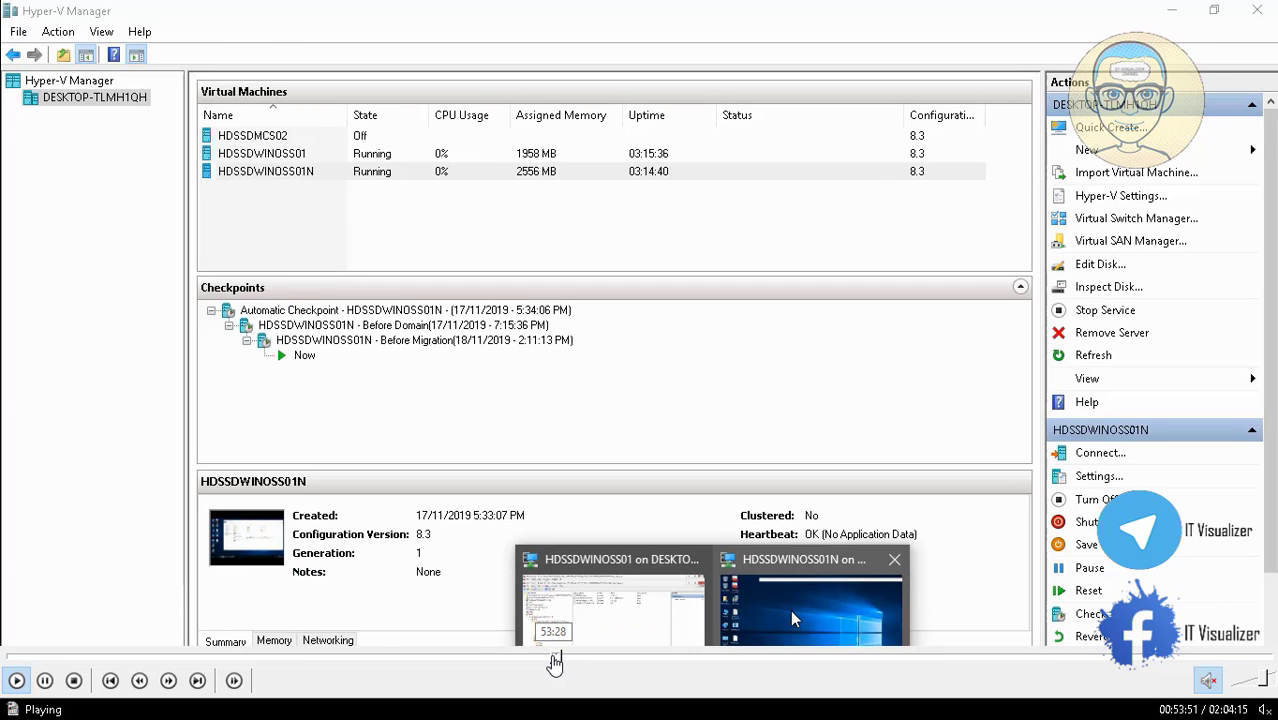
Scrub the playback back and forth to review the script's results.
{"action": "left_click", "coordinate": [557, 660]}
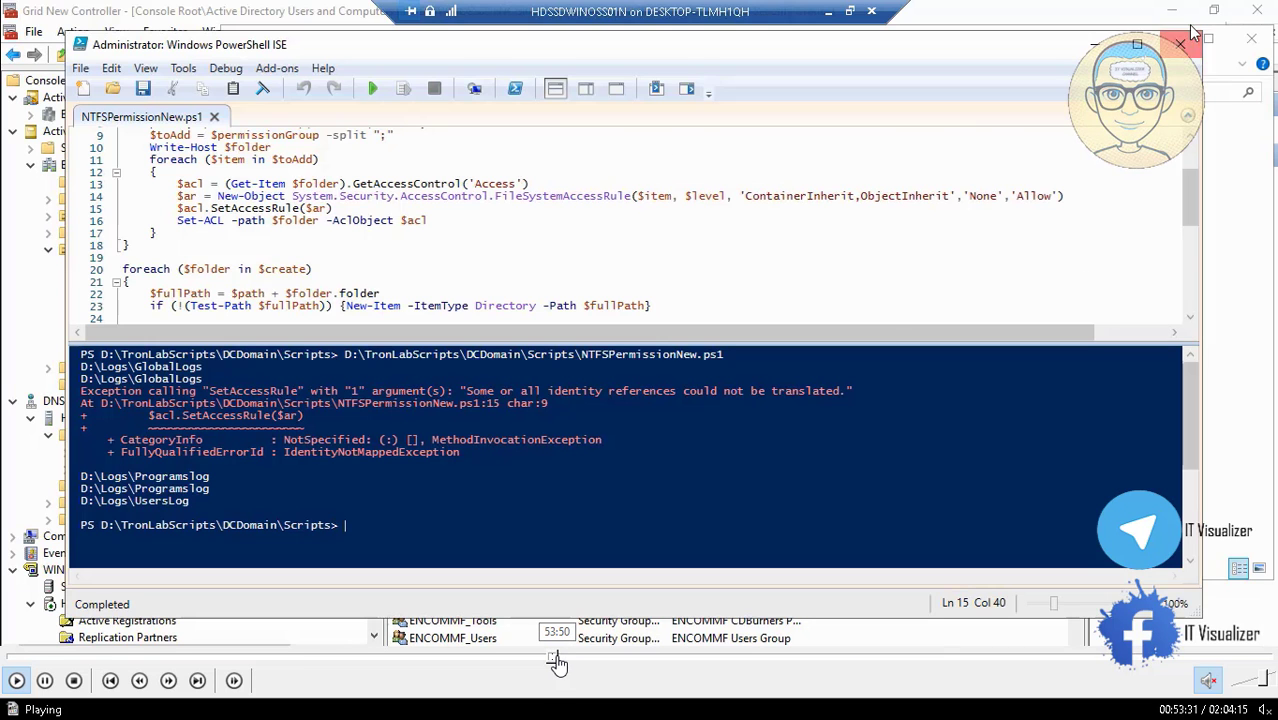
{"action": "left_click", "coordinate": [558, 660]}
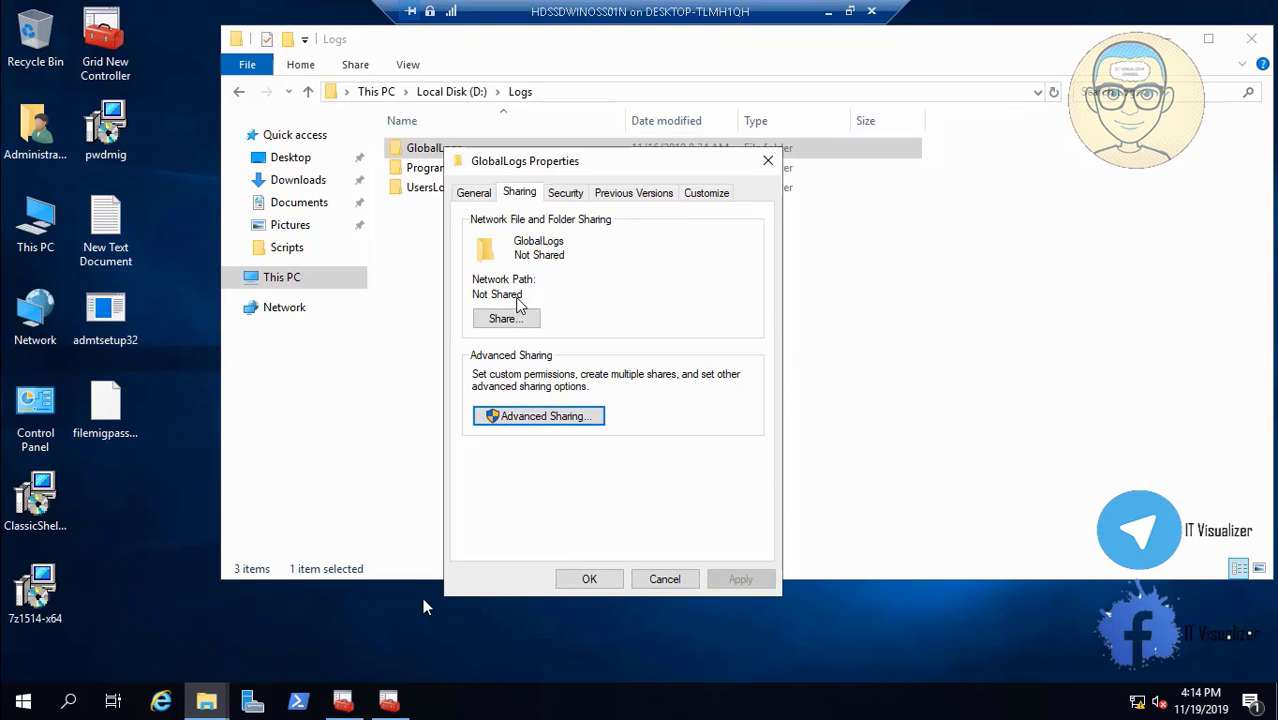
{"action": "left_click", "coordinate": [573, 660]}
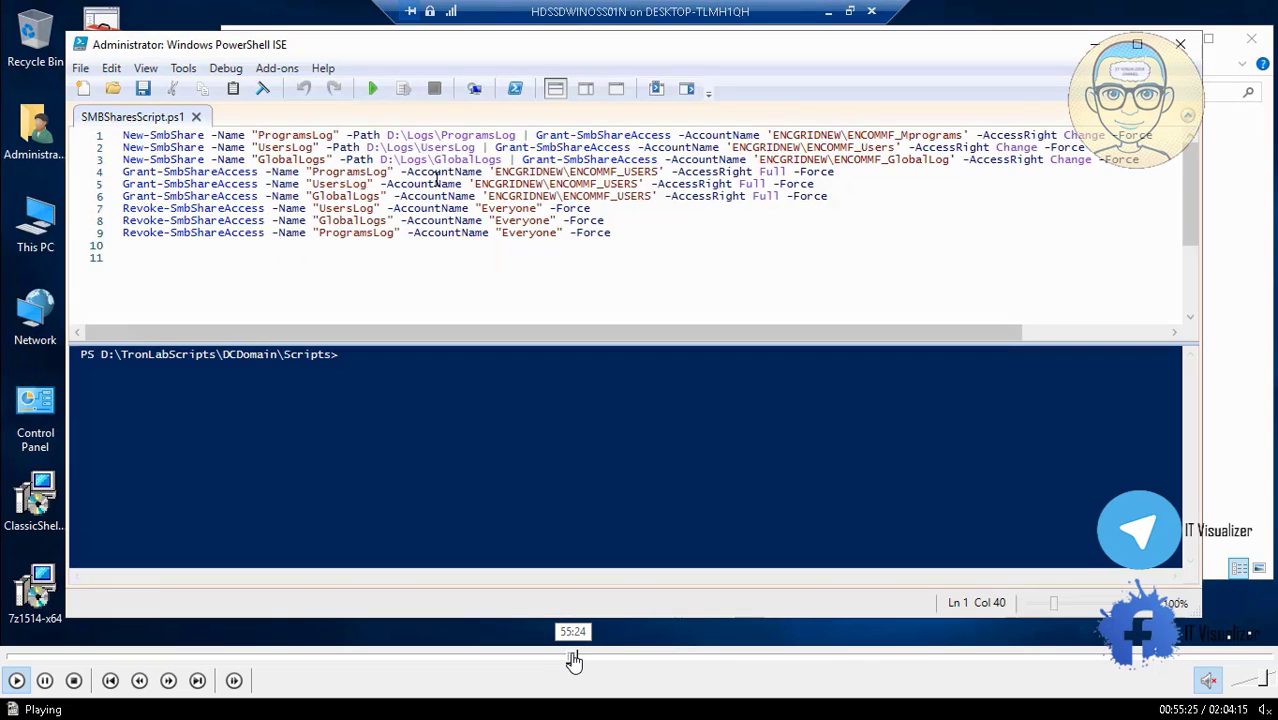
{"action": "left_click", "coordinate": [594, 660]}
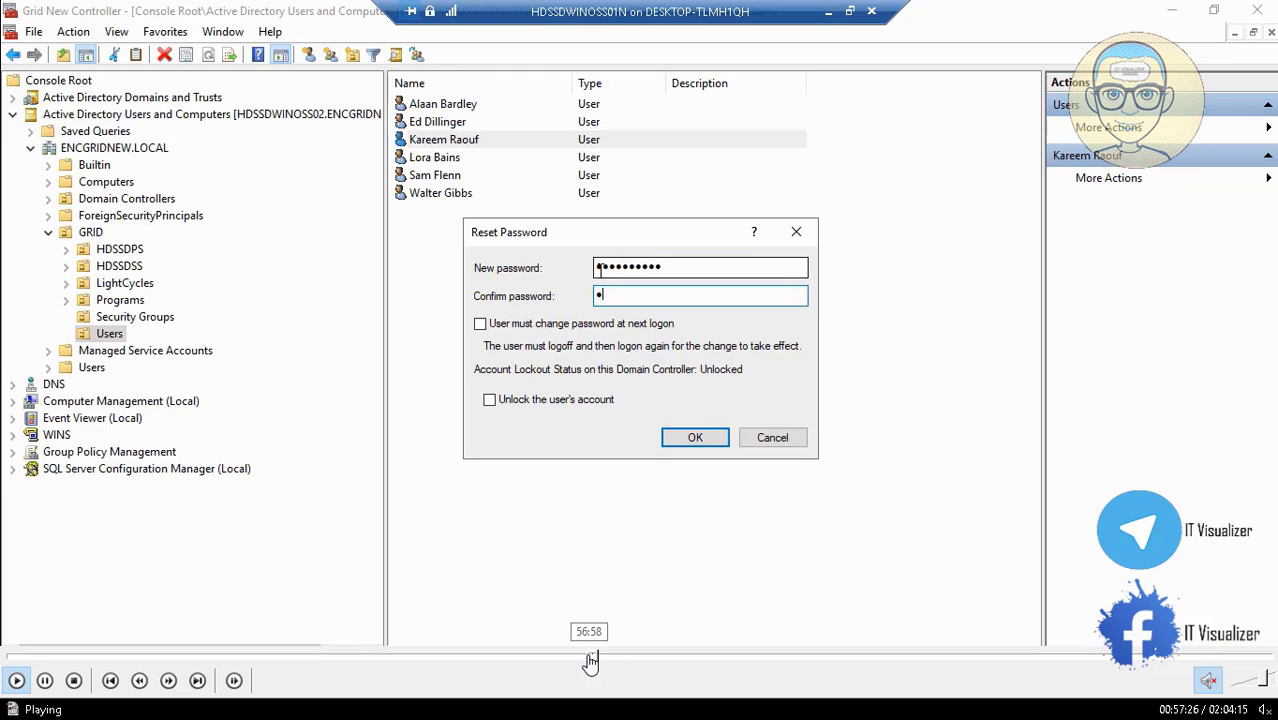
{"action": "left_click", "coordinate": [590, 660]}
{"action": "left_click", "coordinate": [585, 660]}
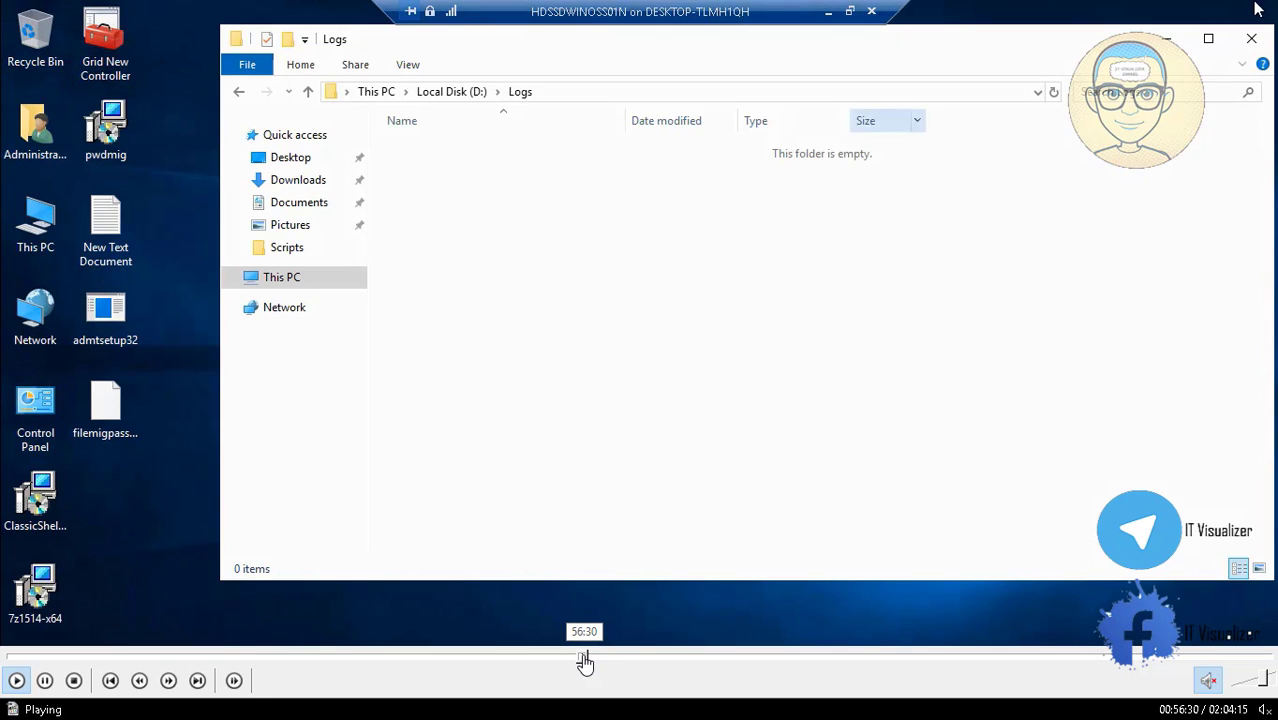
{"action": "left_click", "coordinate": [581, 660]}
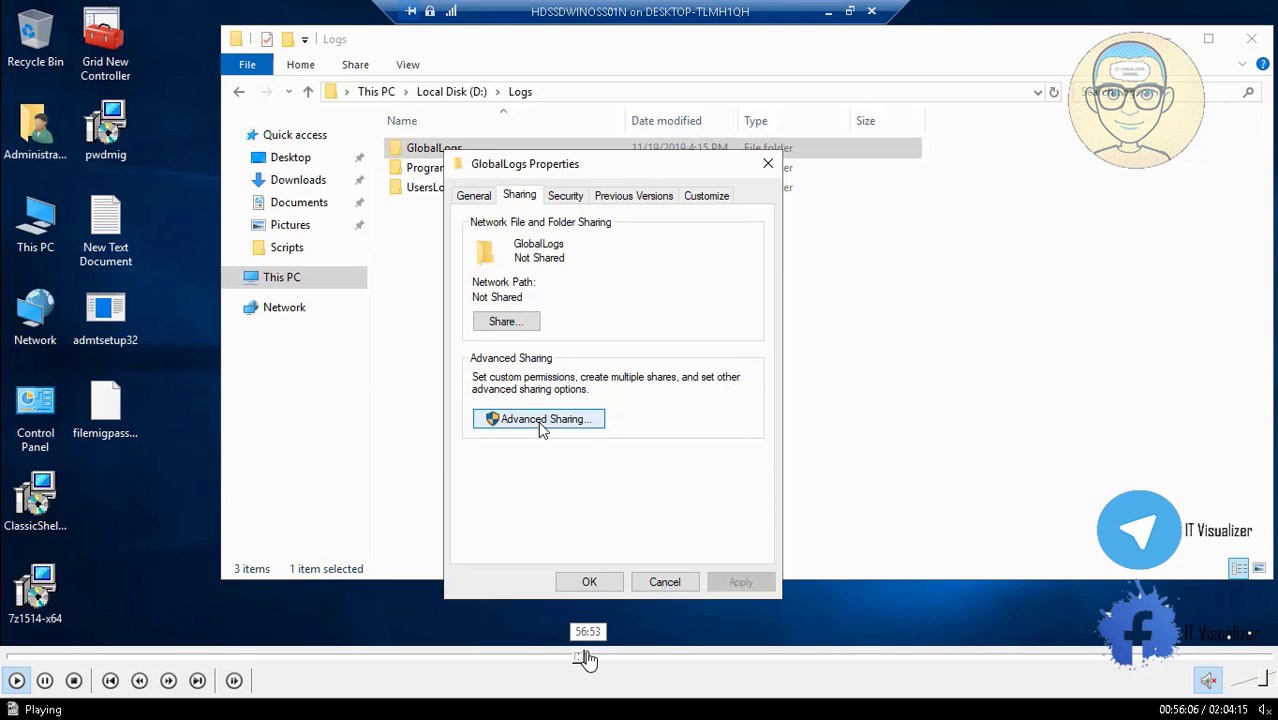
{"action": "left_click", "coordinate": [588, 658]}
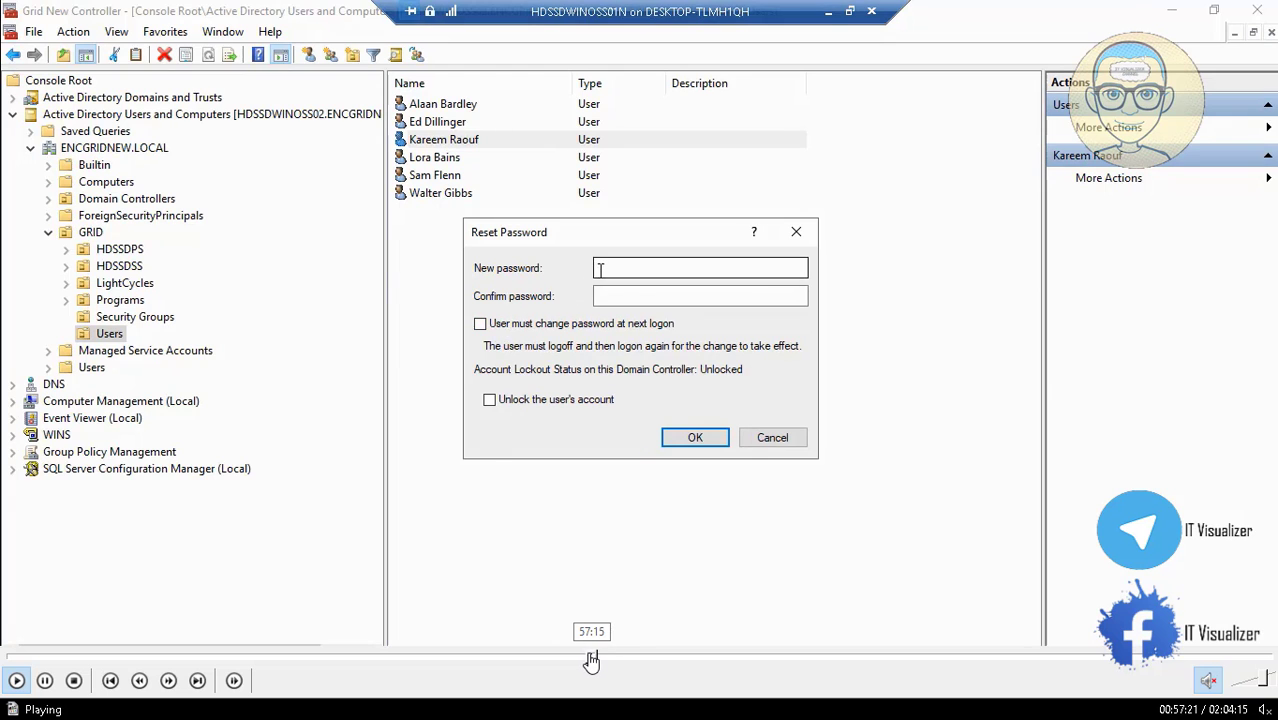
Reset the GRID user's password with 'must change password at next logon' cleared, and confirm.
{"action": "left_click", "coordinate": [590, 658]}
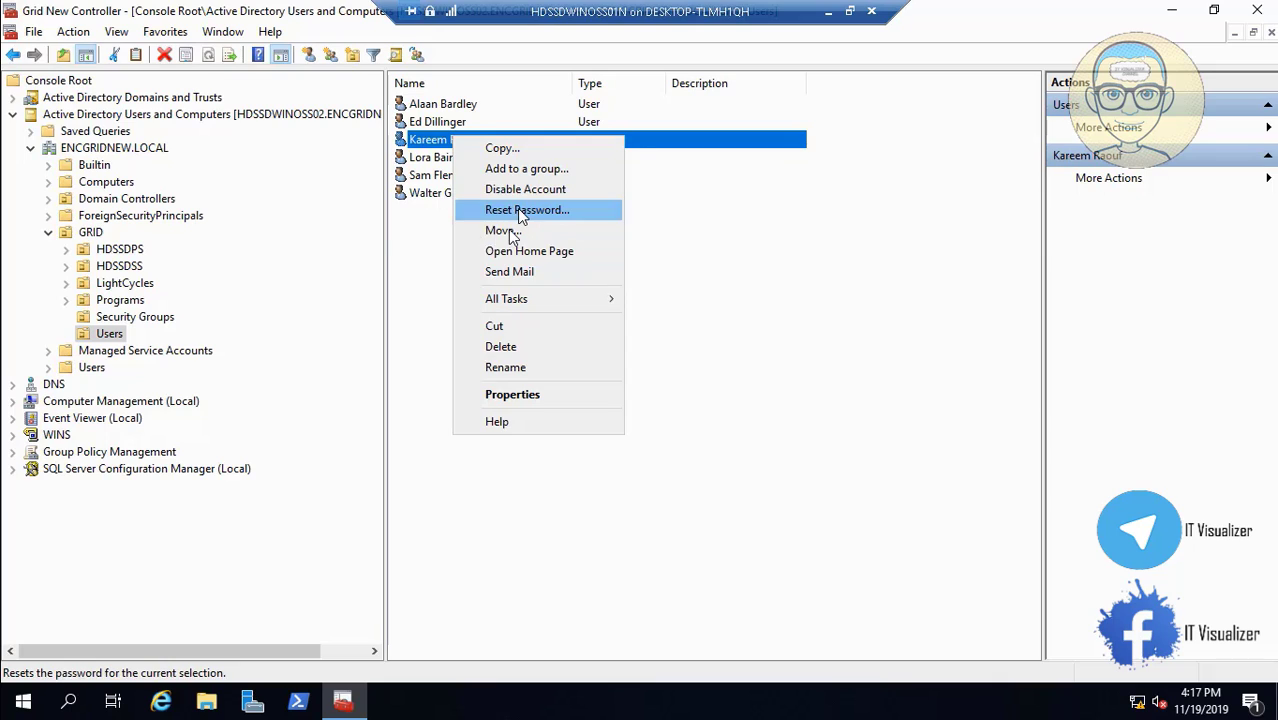
{"action": "left_click", "coordinate": [512, 211]}
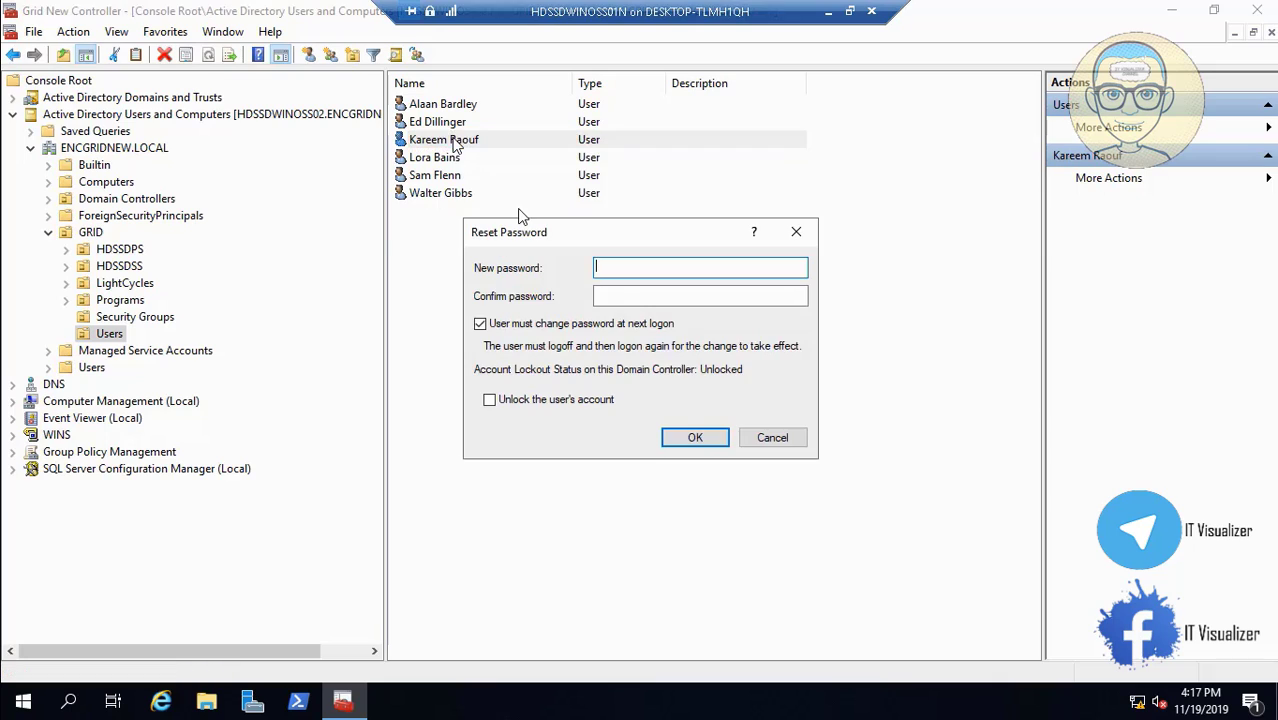
{"action": "left_click", "coordinate": [480, 323]}
{"action": "key", "text": "Tab"}
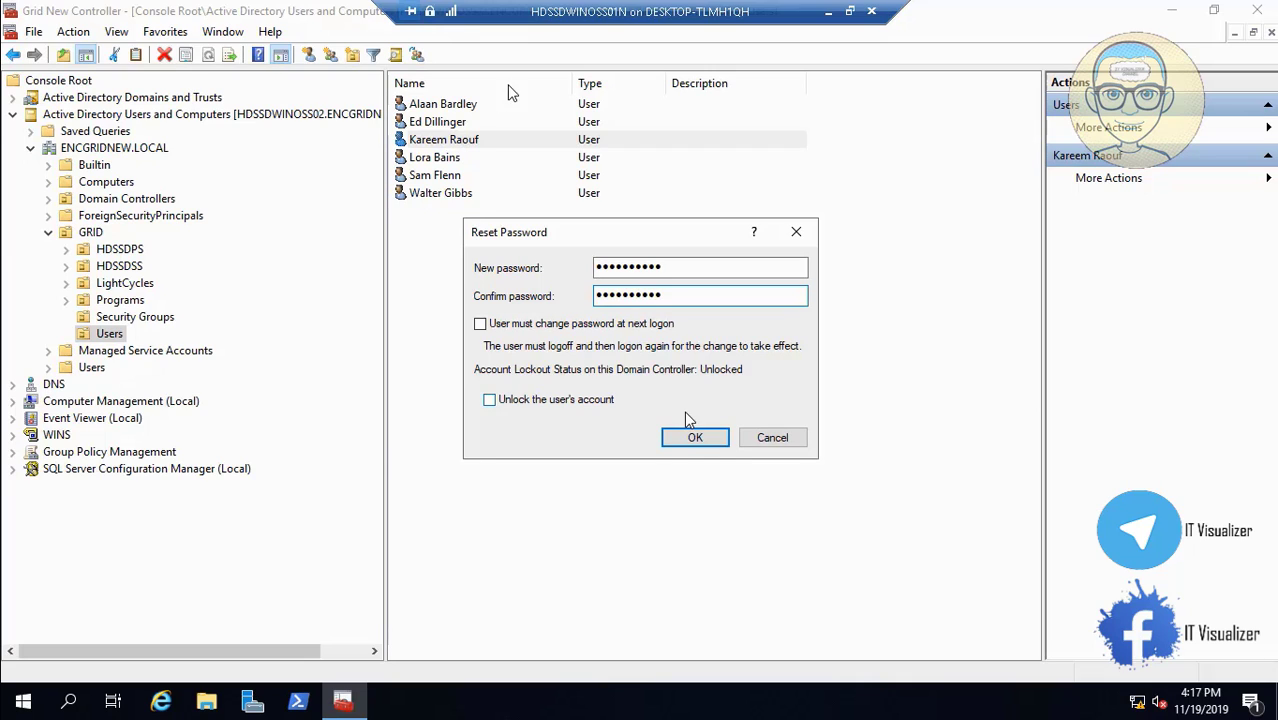
{"action": "left_click", "coordinate": [690, 438]}
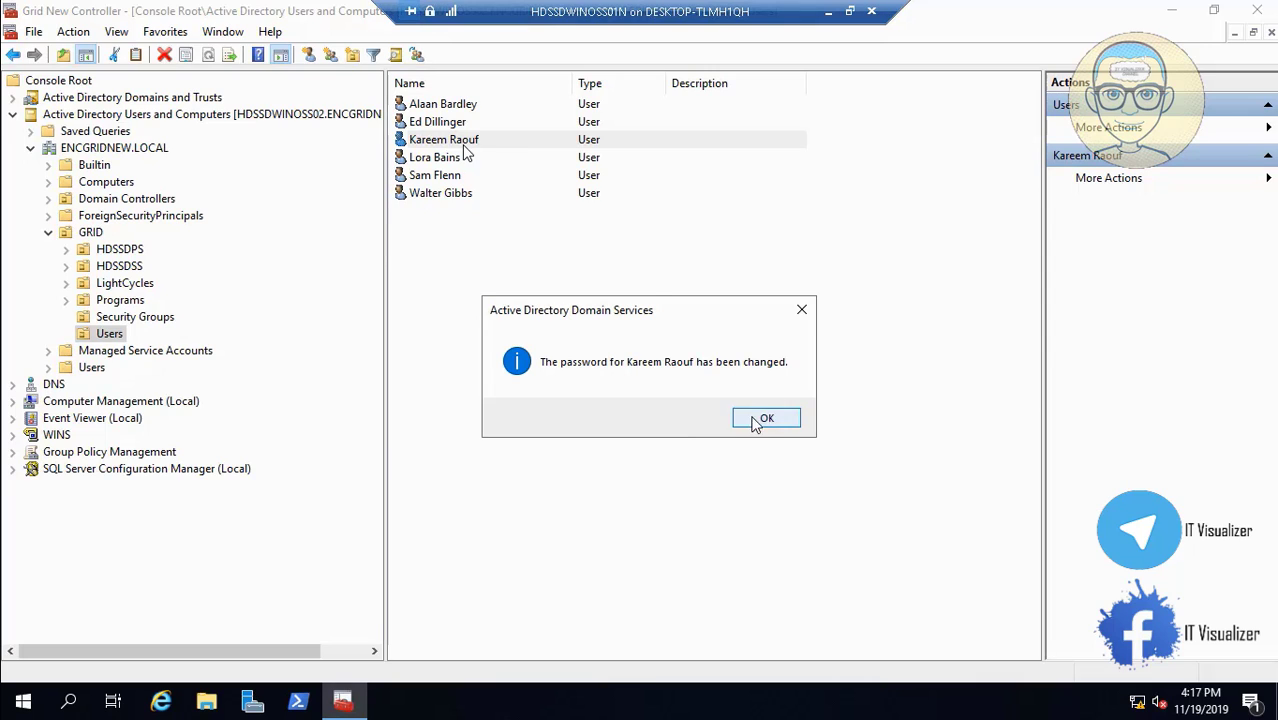
{"action": "left_click", "coordinate": [766, 420]}
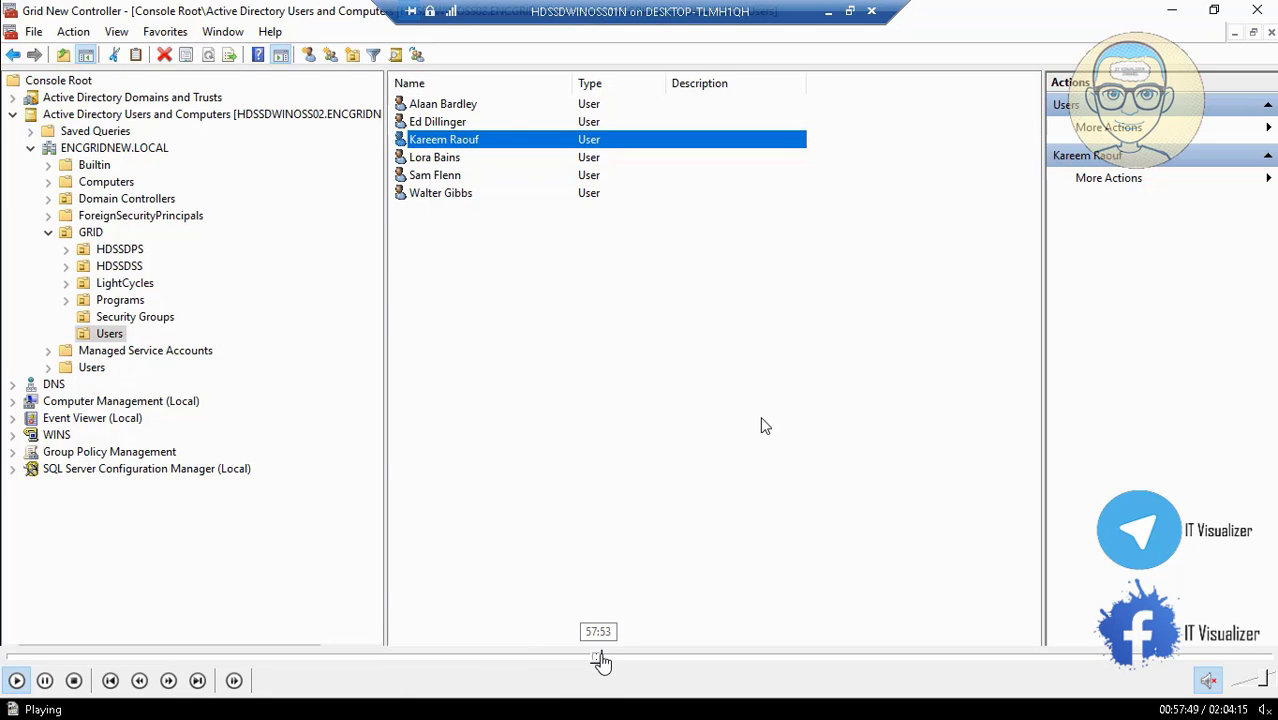
Review the Builtin Administrators group's members without changes, then return to the Users container.
{"action": "left_click", "coordinate": [604, 660]}
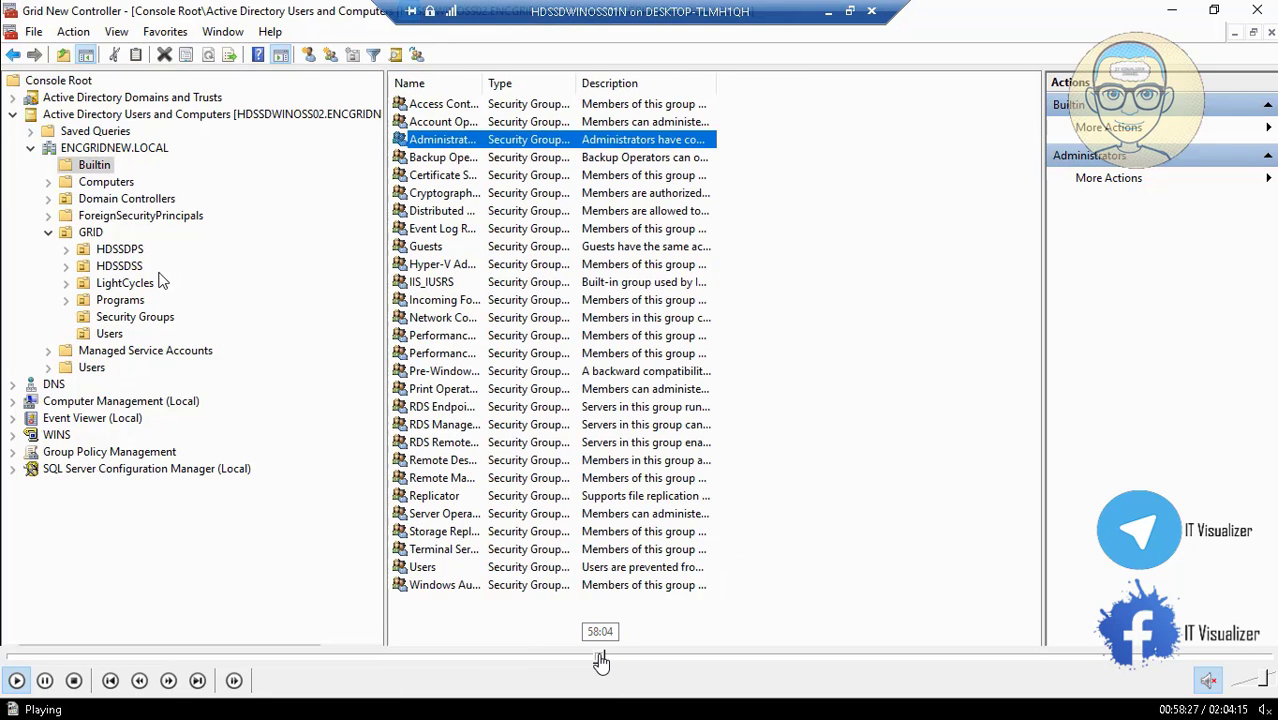
{"action": "left_click", "coordinate": [600, 660]}
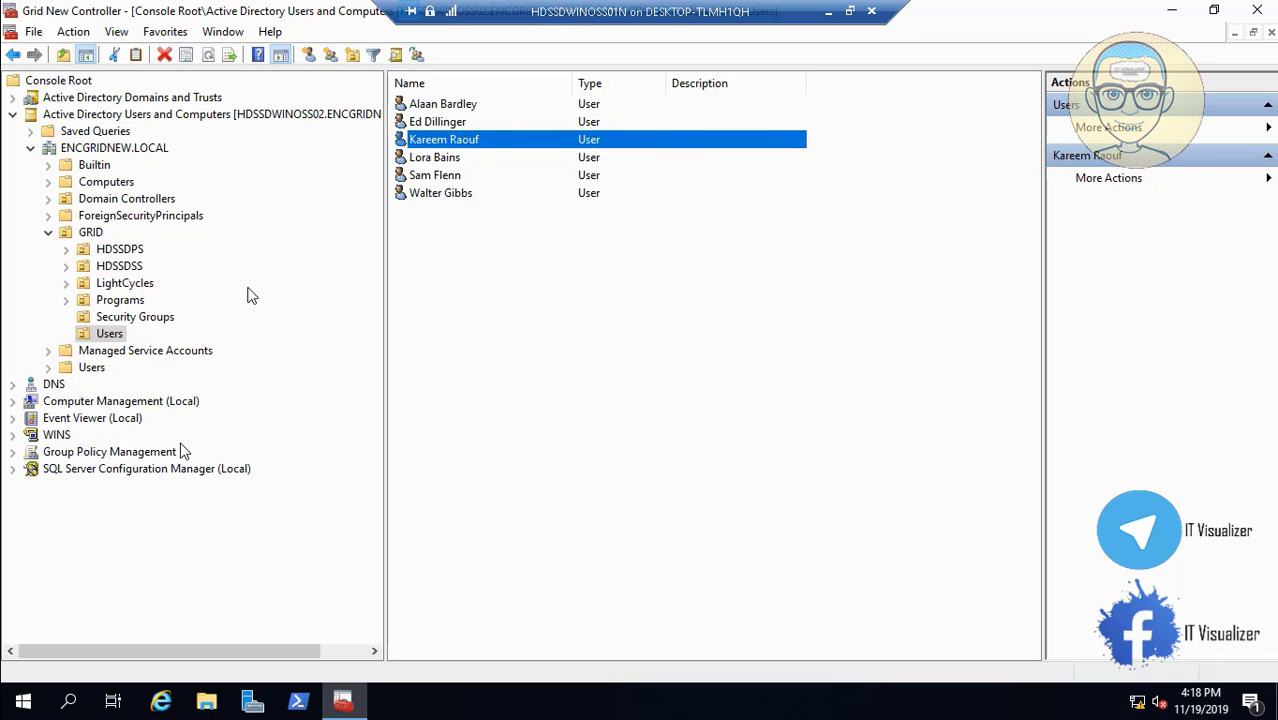
{"action": "left_click", "coordinate": [93, 166]}
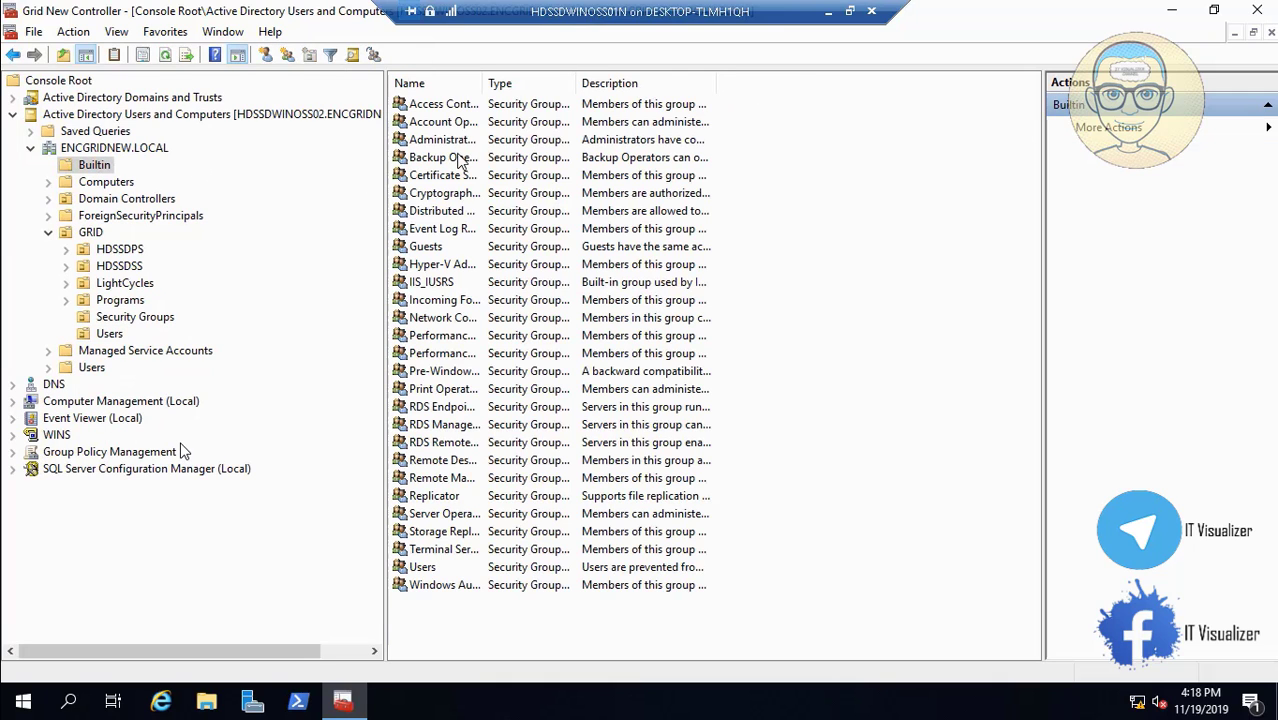
{"action": "double_click", "coordinate": [447, 146]}
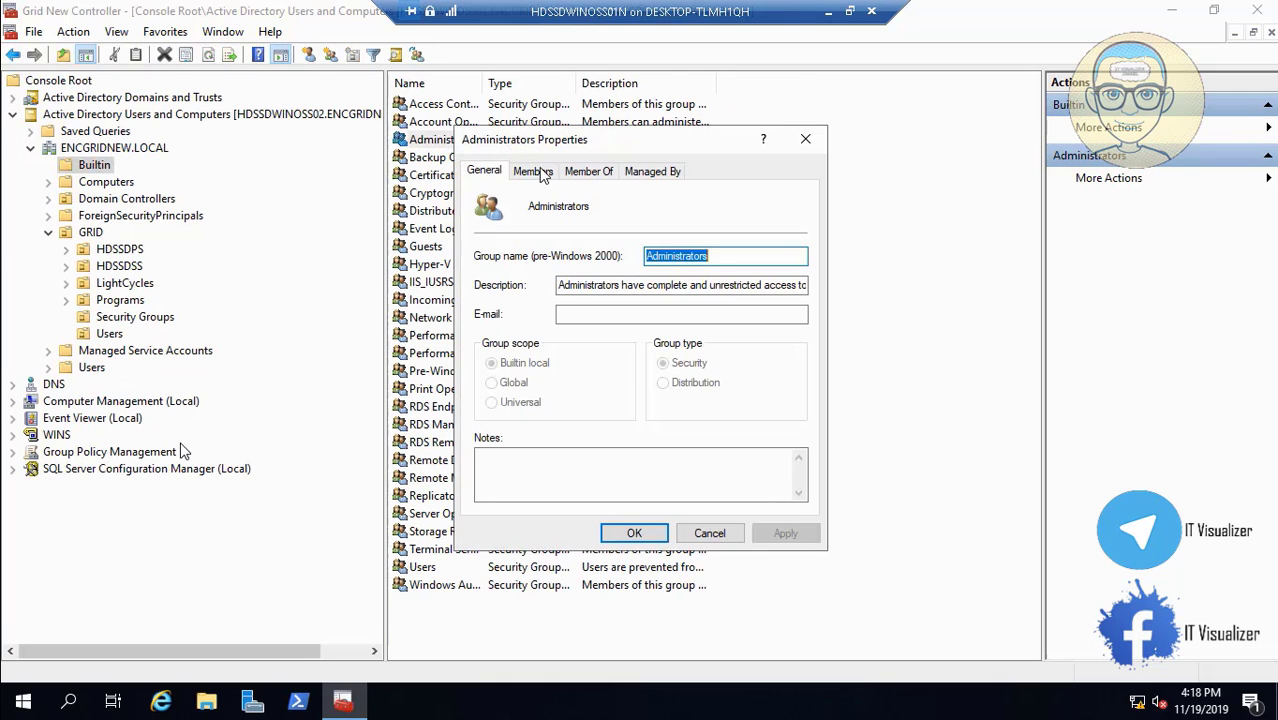
{"action": "left_click", "coordinate": [533, 171]}
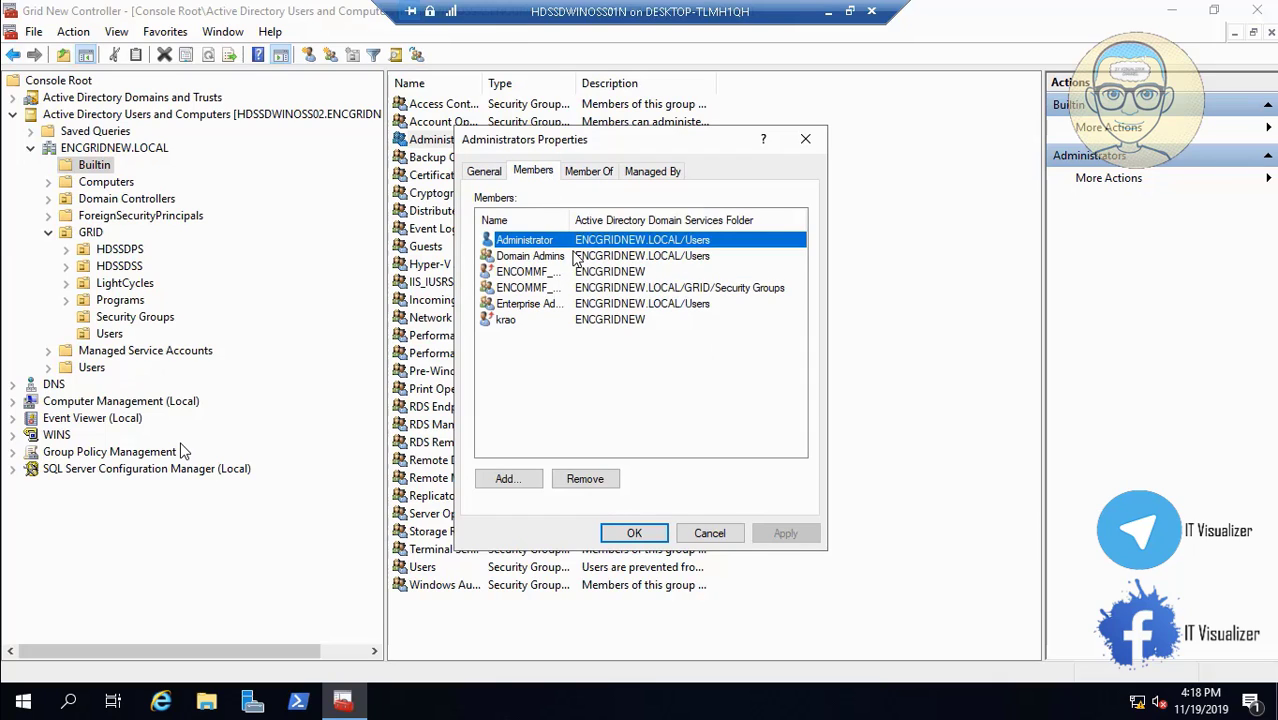
{"action": "left_click_drag", "start_coordinate": [576, 219], "coordinate": [627, 216]}
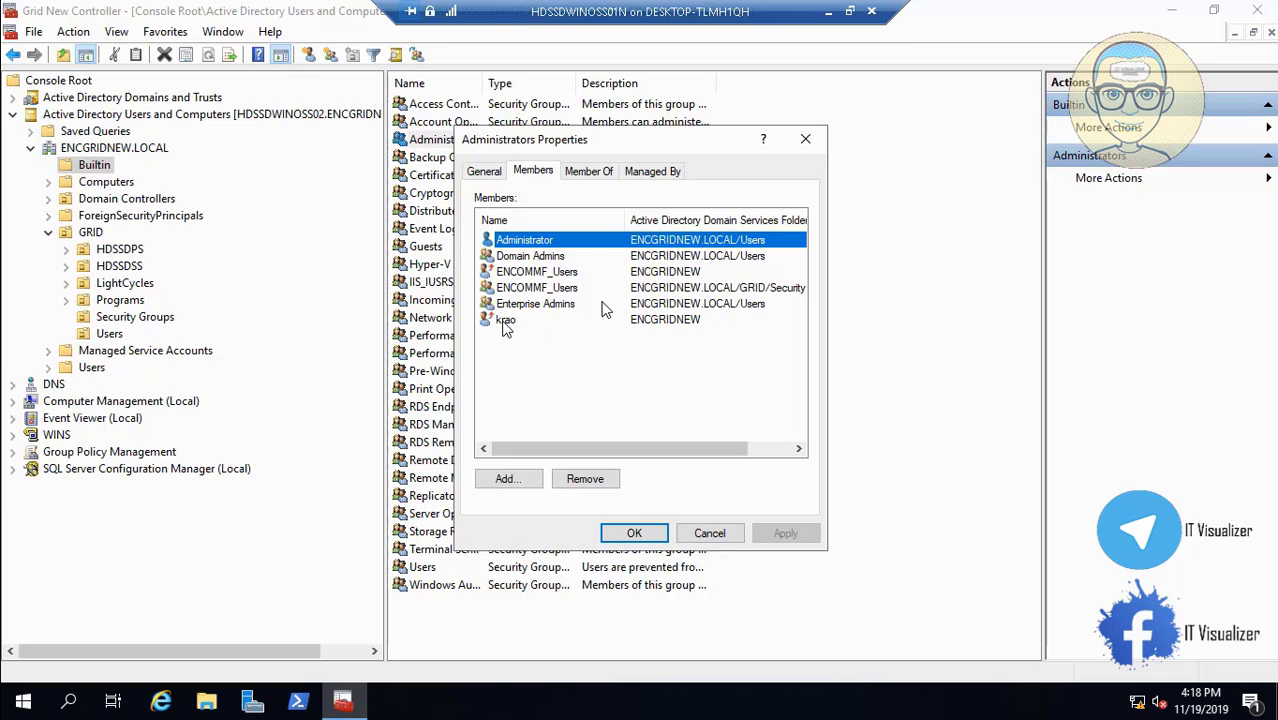
{"action": "left_click", "coordinate": [697, 536]}
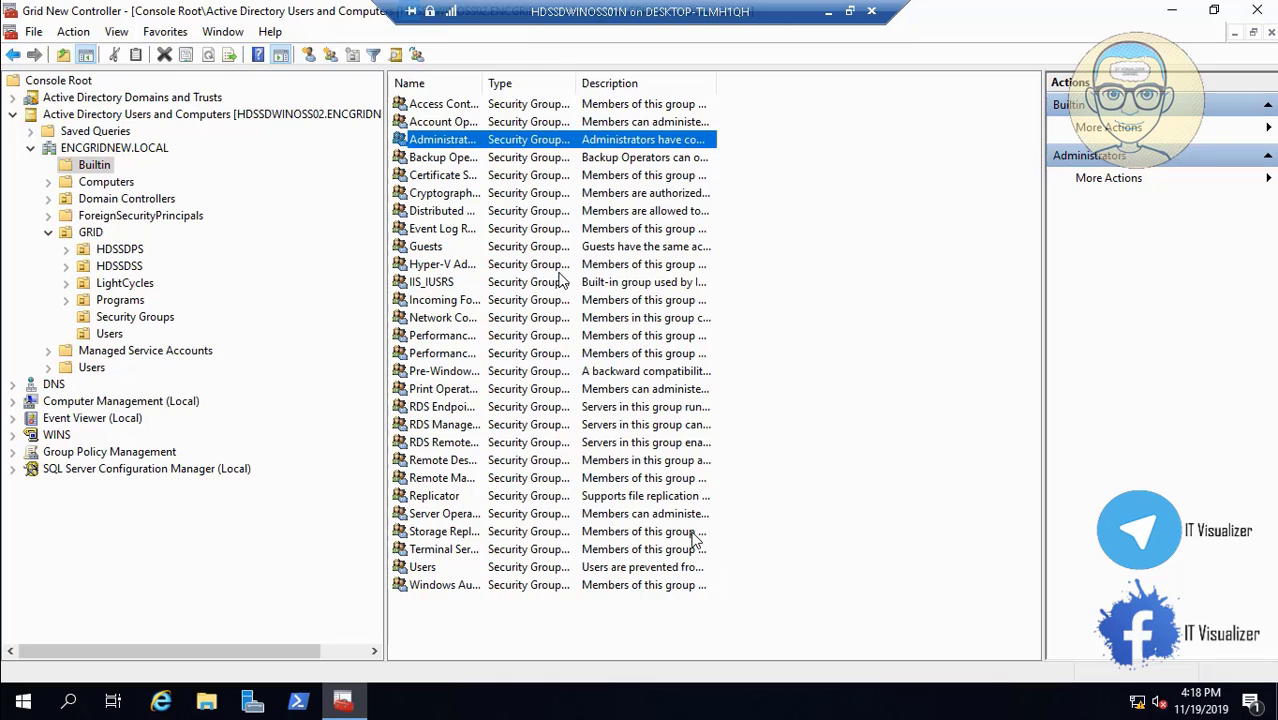
{"action": "left_click", "coordinate": [91, 368]}
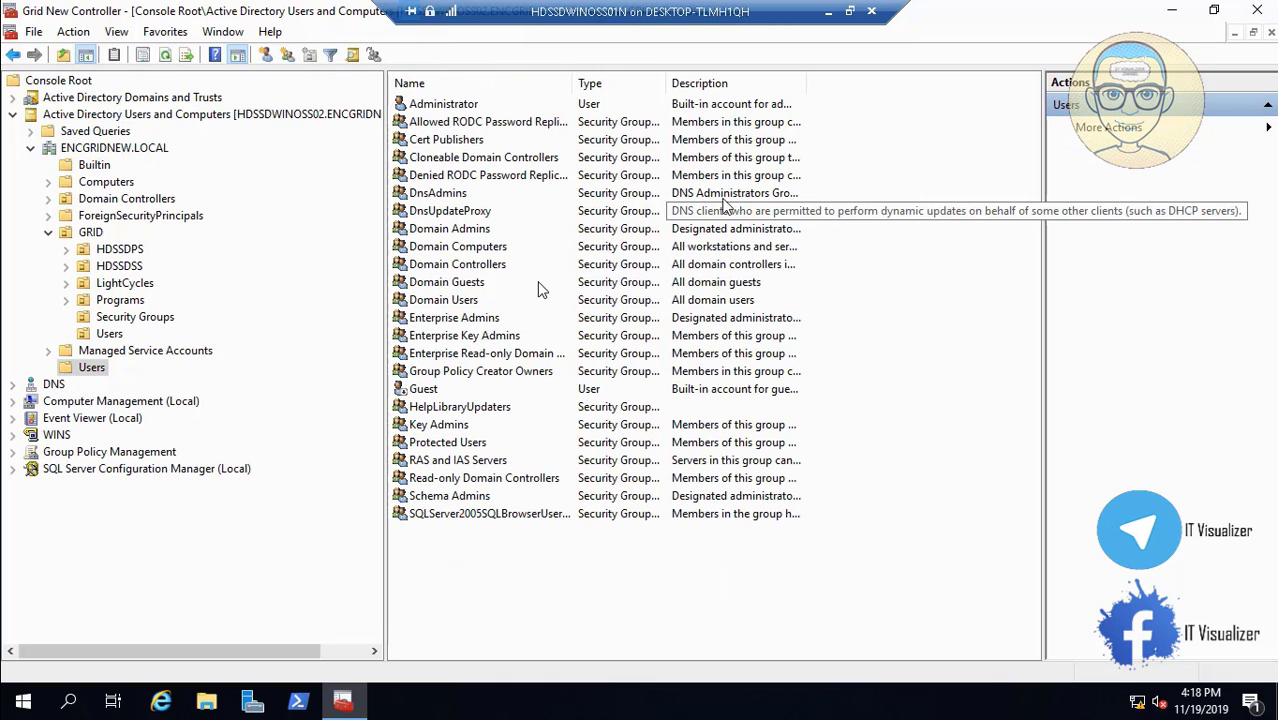
Minimise the current session and bring up the HDSSDWINOSS01 virtual machine connection.
{"action": "left_click", "coordinate": [828, 11]}
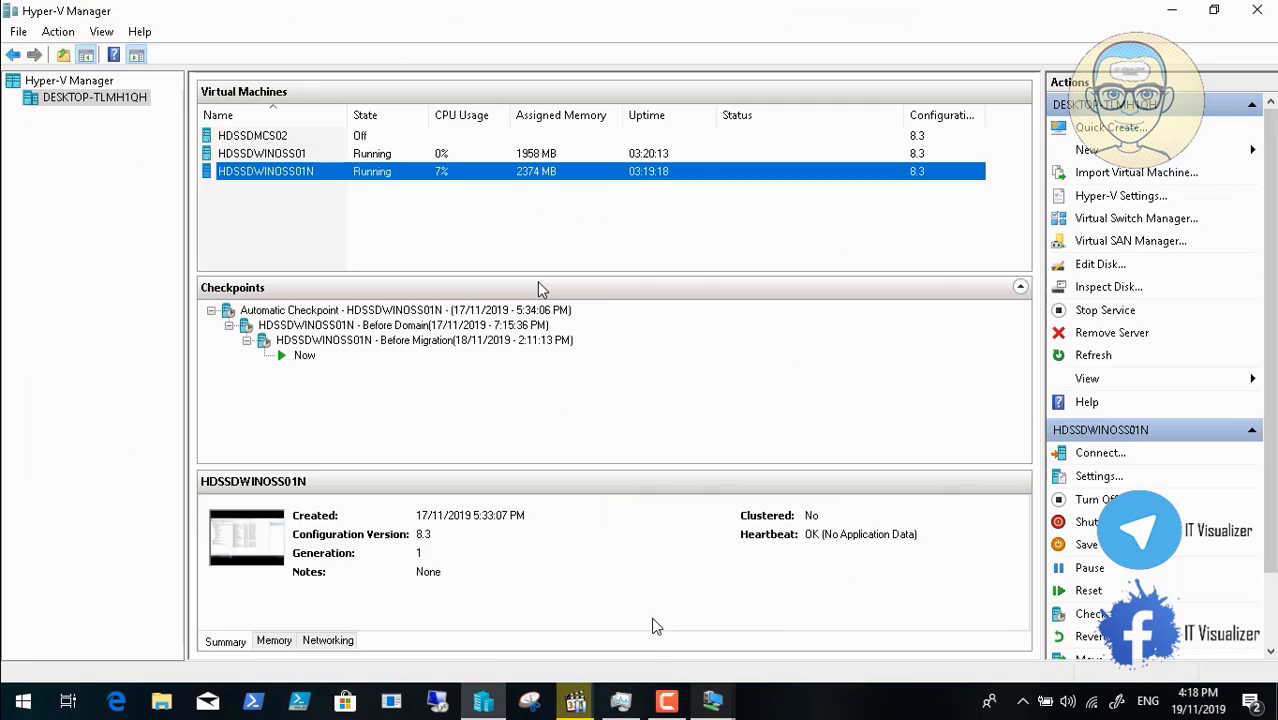
{"action": "mouse_move", "coordinate": [670, 700]}
{"action": "left_click", "coordinate": [712, 700]}
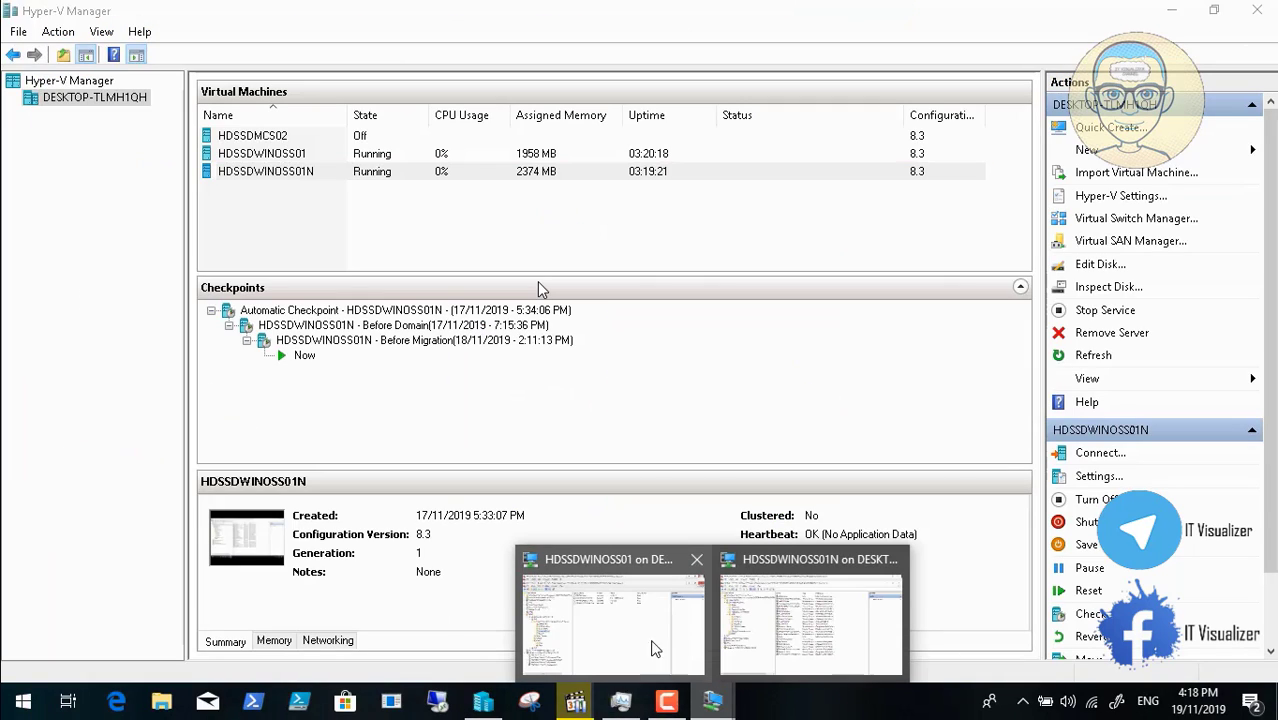
{"action": "left_click", "coordinate": [594, 616]}
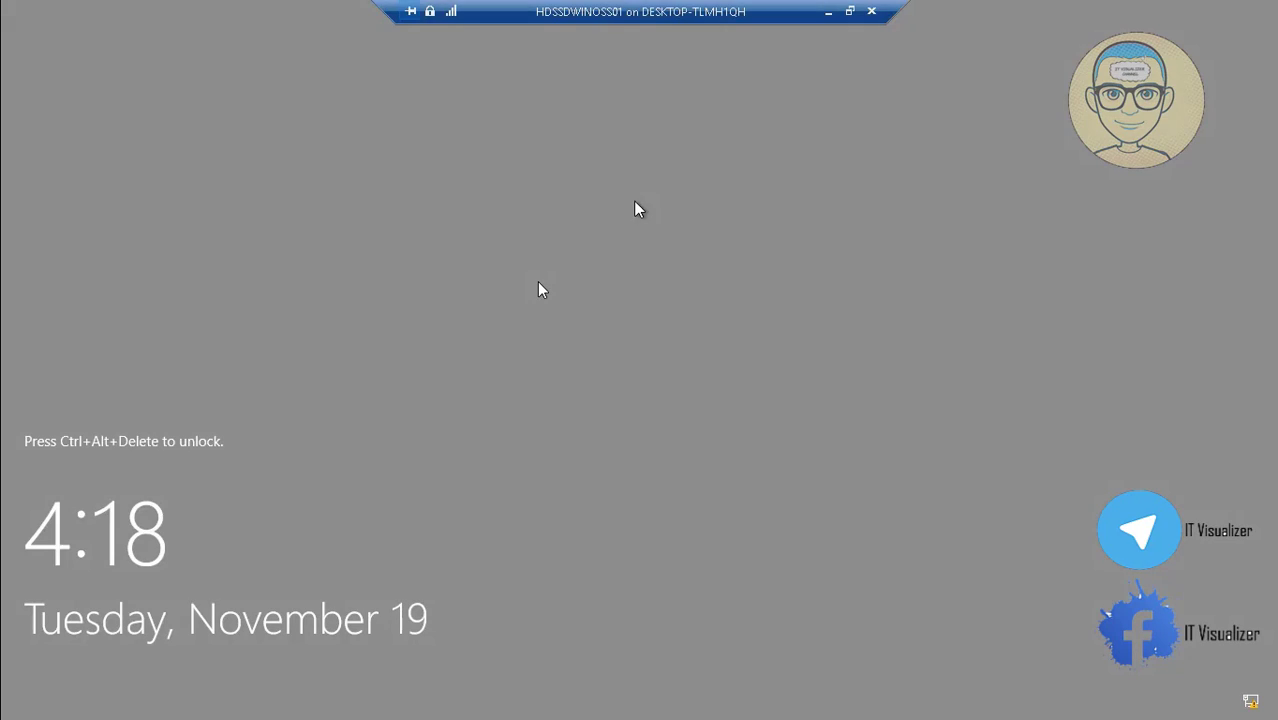
Send Ctrl+Alt+Delete to HDSSDWINOSS01 and switch the session to Full Screen Mode.
{"action": "left_click", "coordinate": [850, 11]}
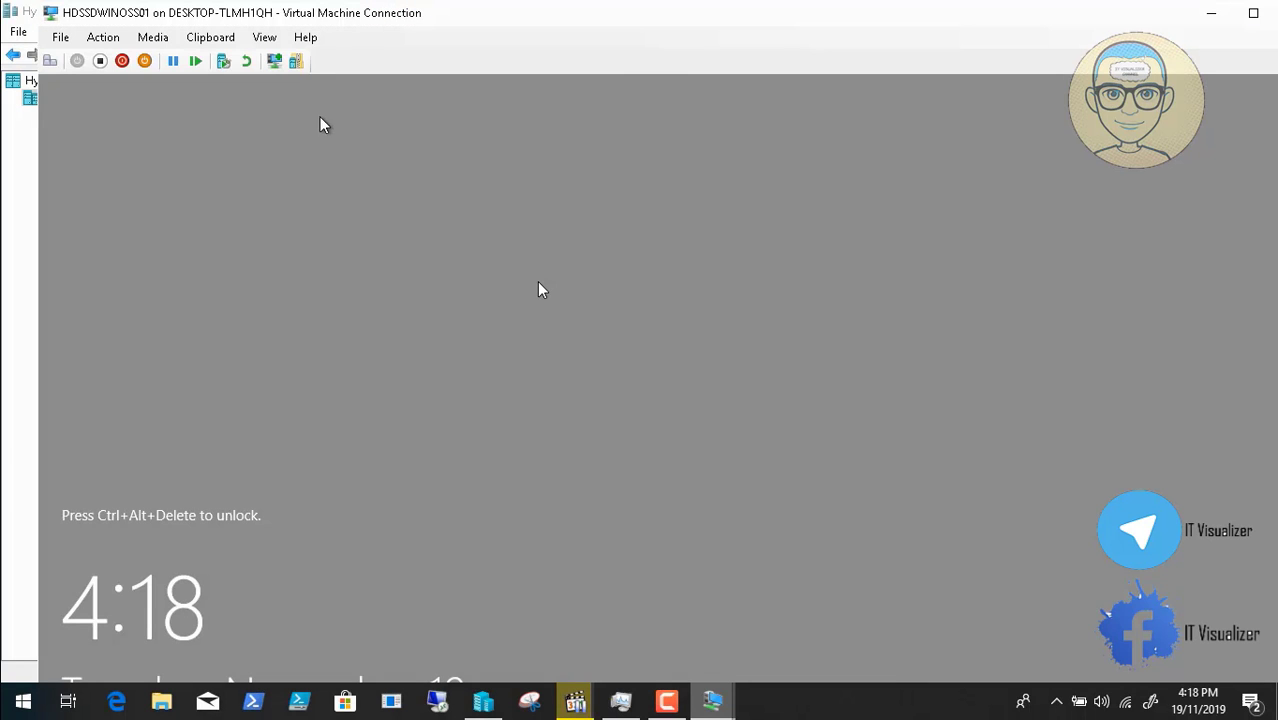
{"action": "left_click", "coordinate": [49, 60]}
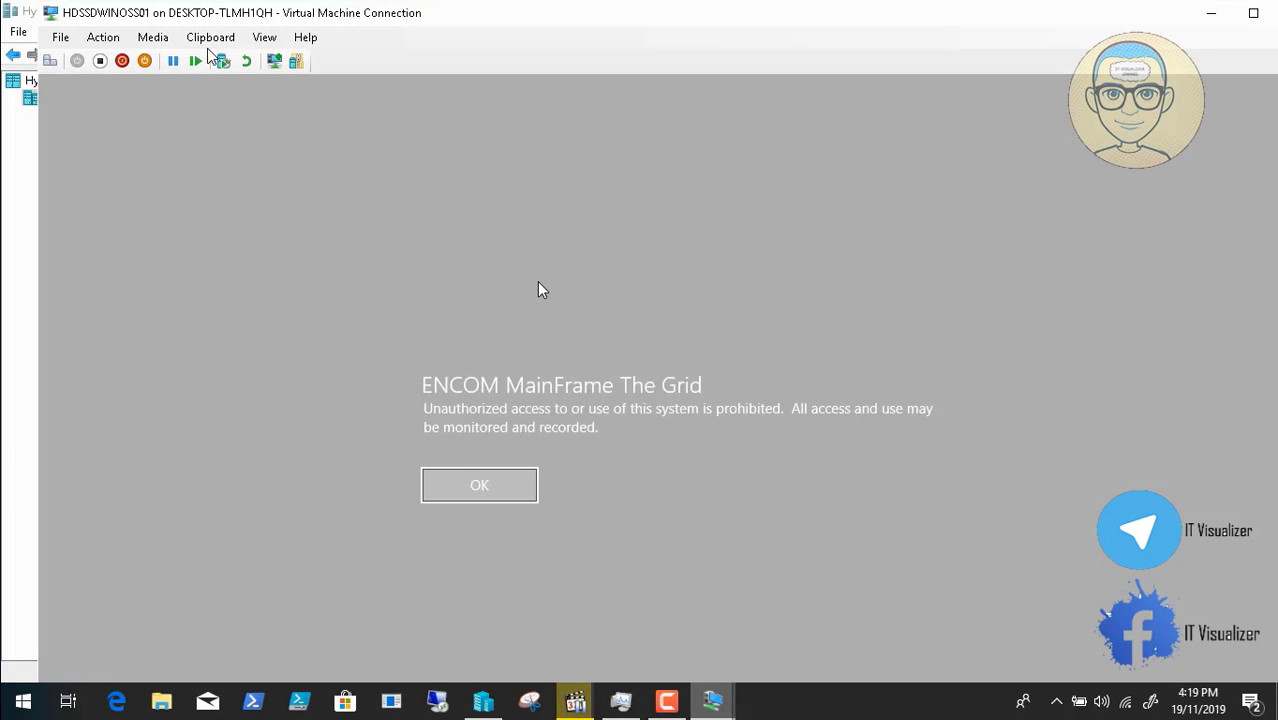
{"action": "left_click", "coordinate": [250, 47]}
{"action": "left_click", "coordinate": [275, 55]}
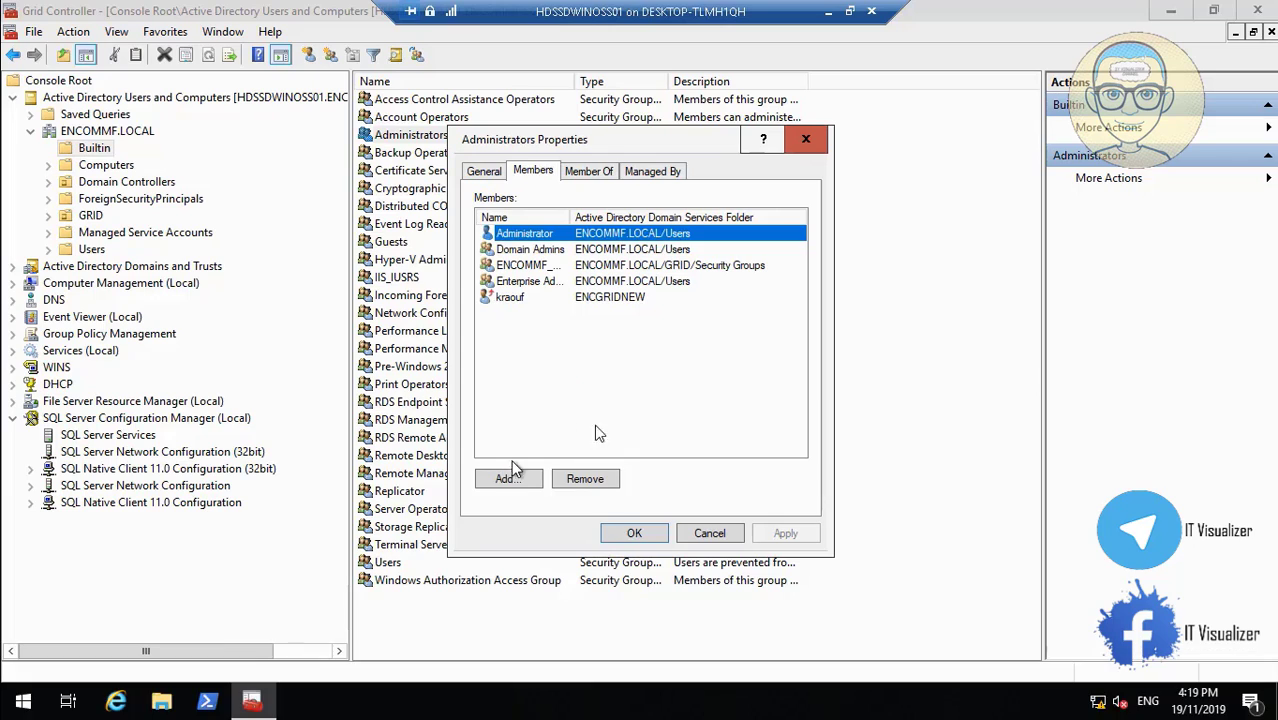
Skim through setting the Password Export Server Service log-on account, starting it, and restarting HDSSDWINOSS01N.
{"action": "left_click", "coordinate": [617, 656]}
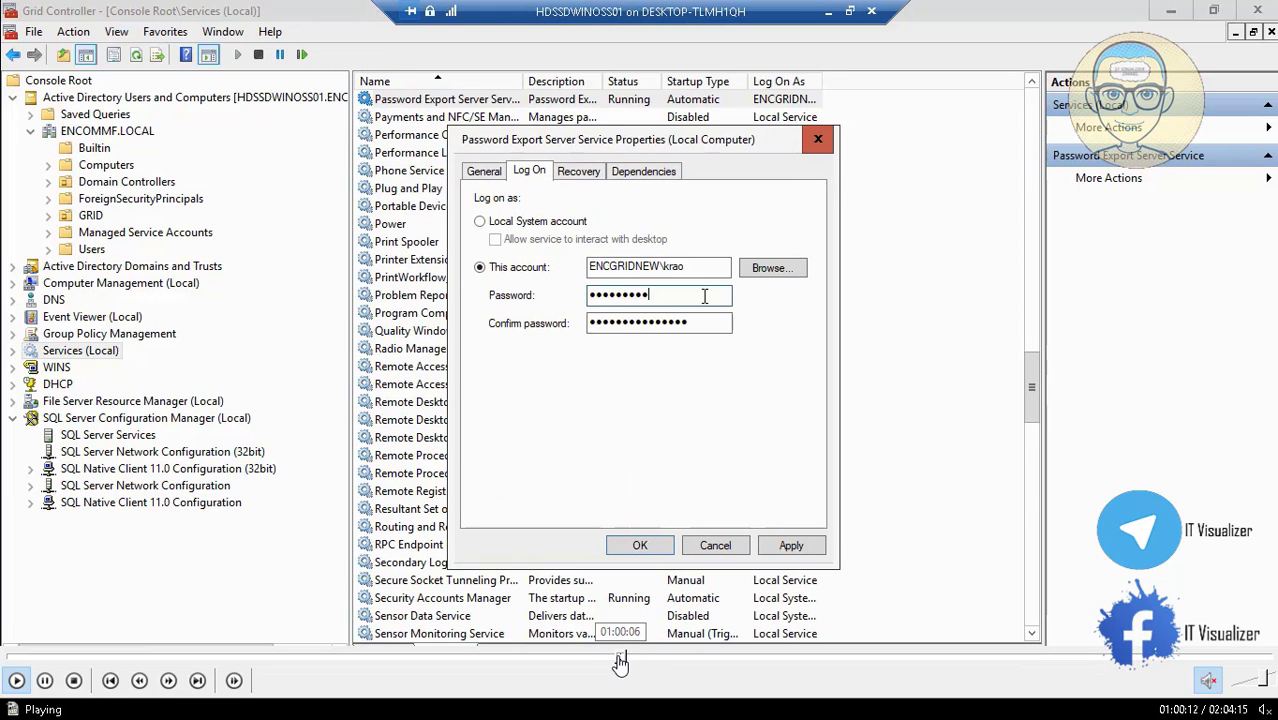
{"action": "left_click", "coordinate": [615, 660]}
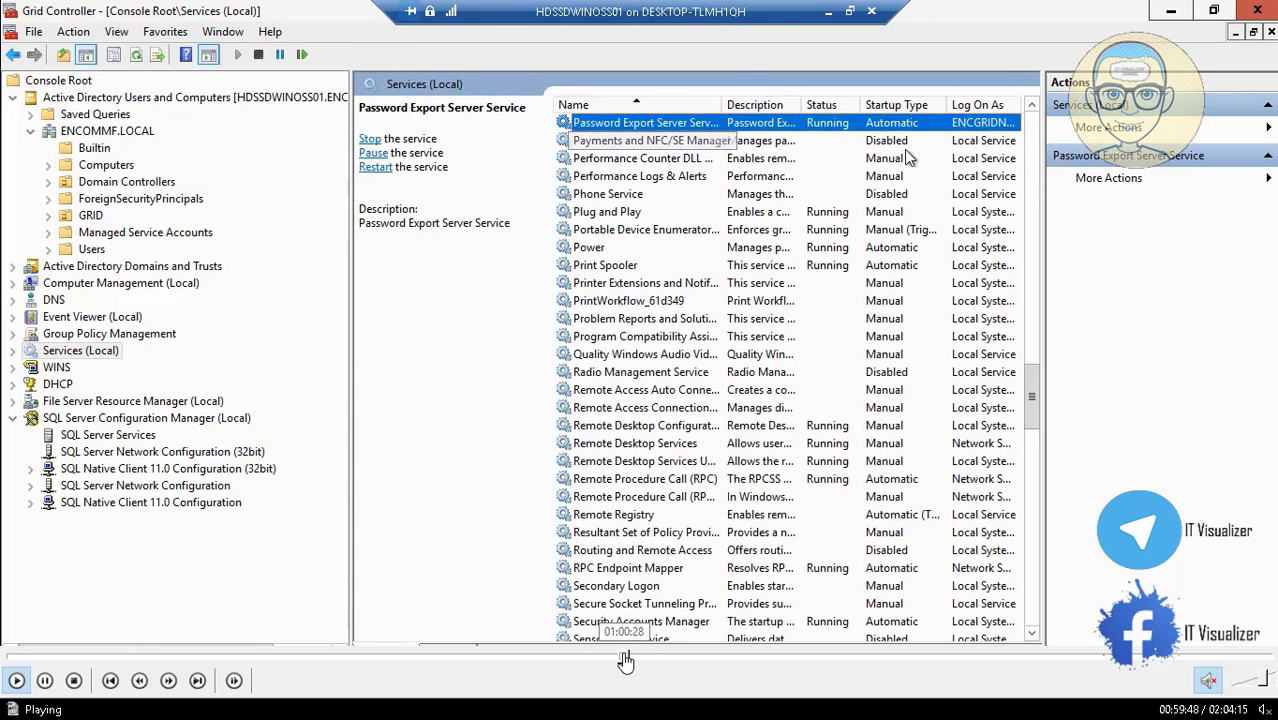
{"action": "left_click", "coordinate": [624, 657]}
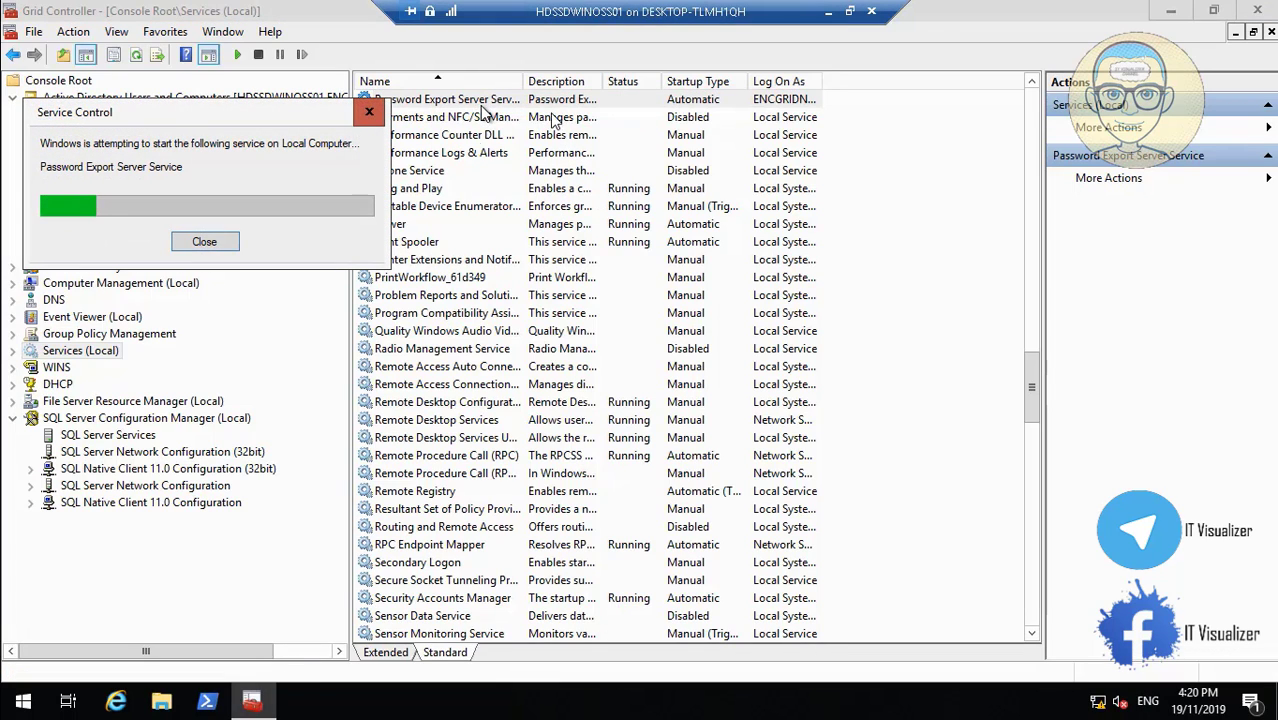
{"action": "mouse_move", "coordinate": [603, 707]}
{"action": "left_click", "coordinate": [630, 657]}
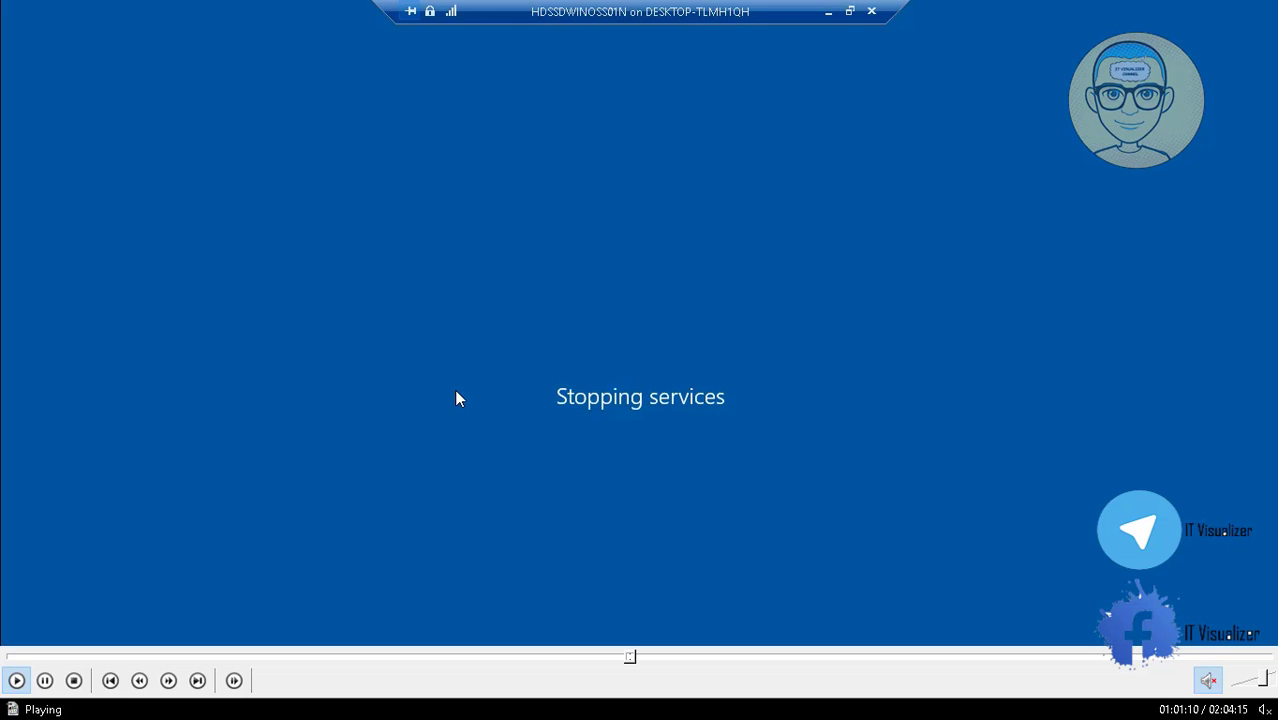
Skim through HDSSDWINOSS01N's restart and legal banner to the ENCGRIDNEW Other user sign-in screen.
{"action": "left_click", "coordinate": [637, 657]}
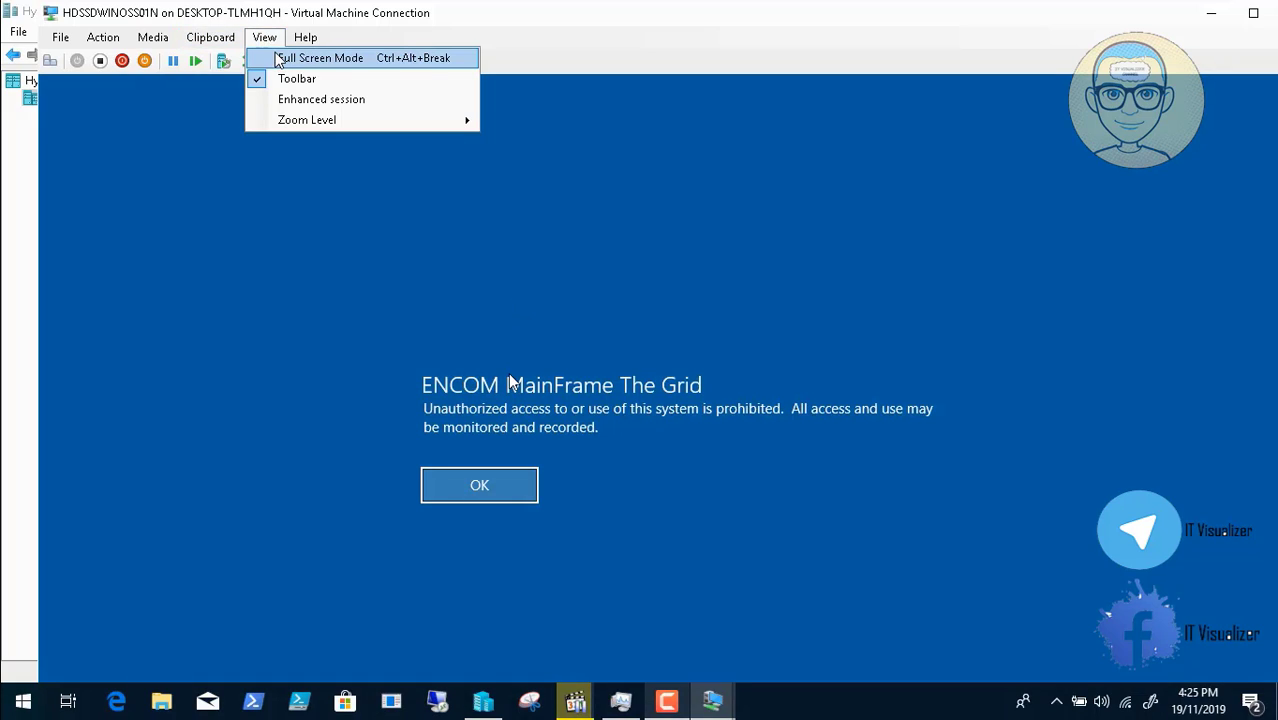
{"action": "left_click", "coordinate": [632, 657]}
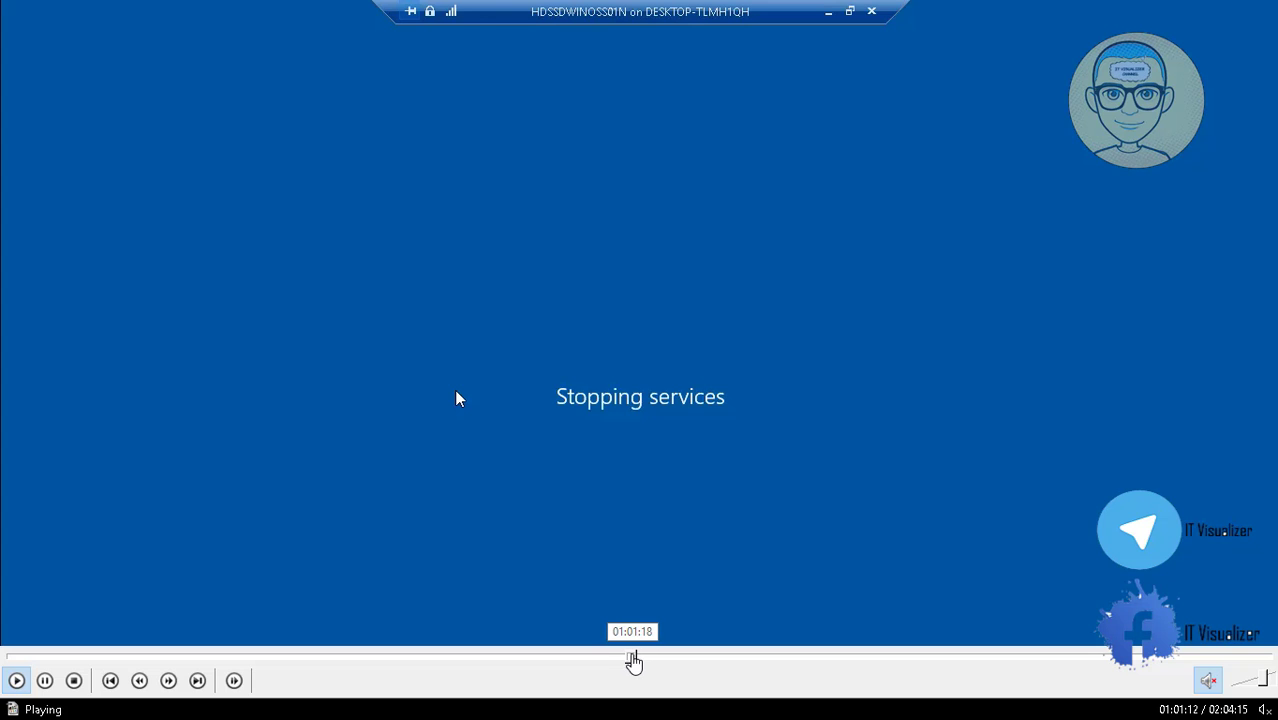
{"action": "left_click", "coordinate": [633, 657]}
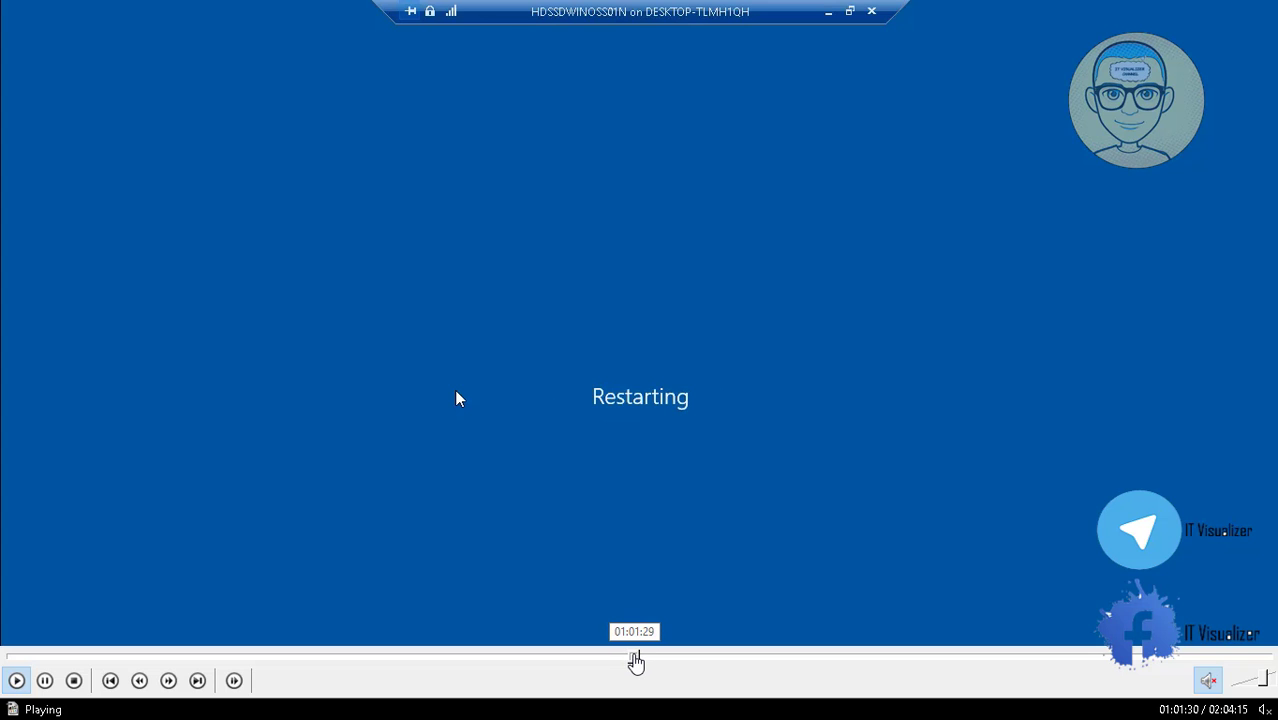
{"action": "left_click", "coordinate": [636, 659]}
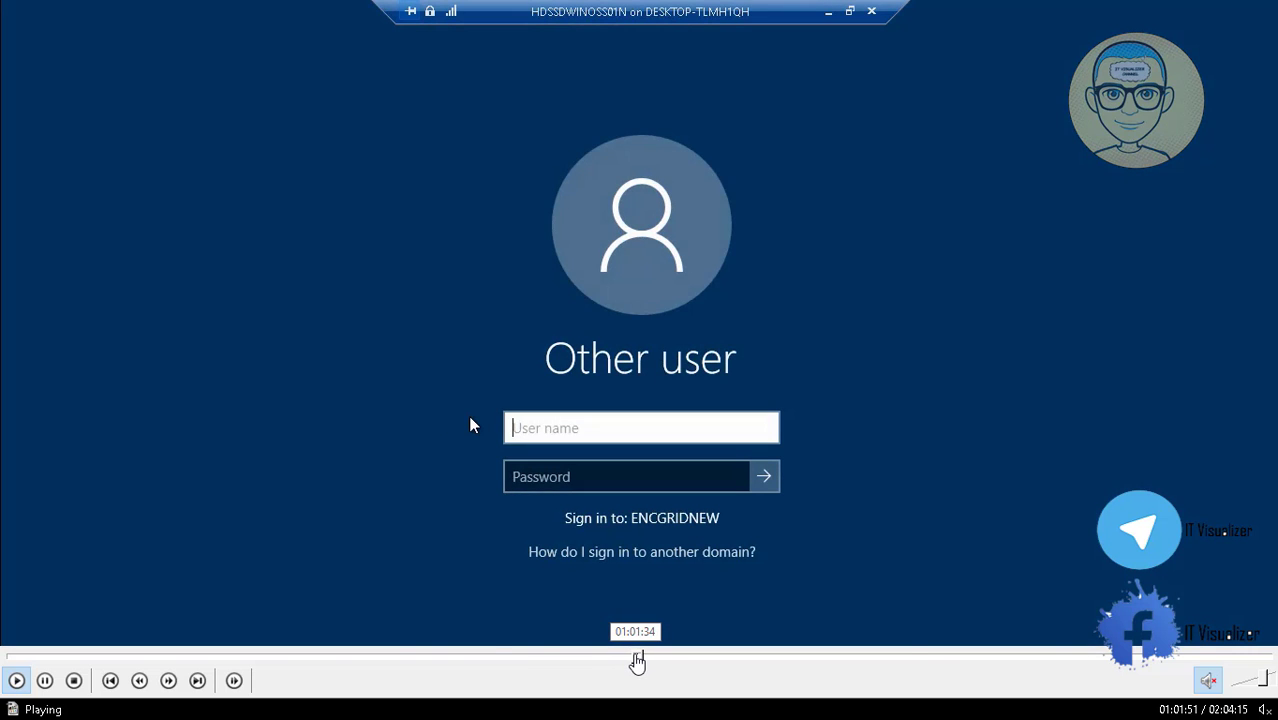
{"action": "left_click", "coordinate": [637, 659]}
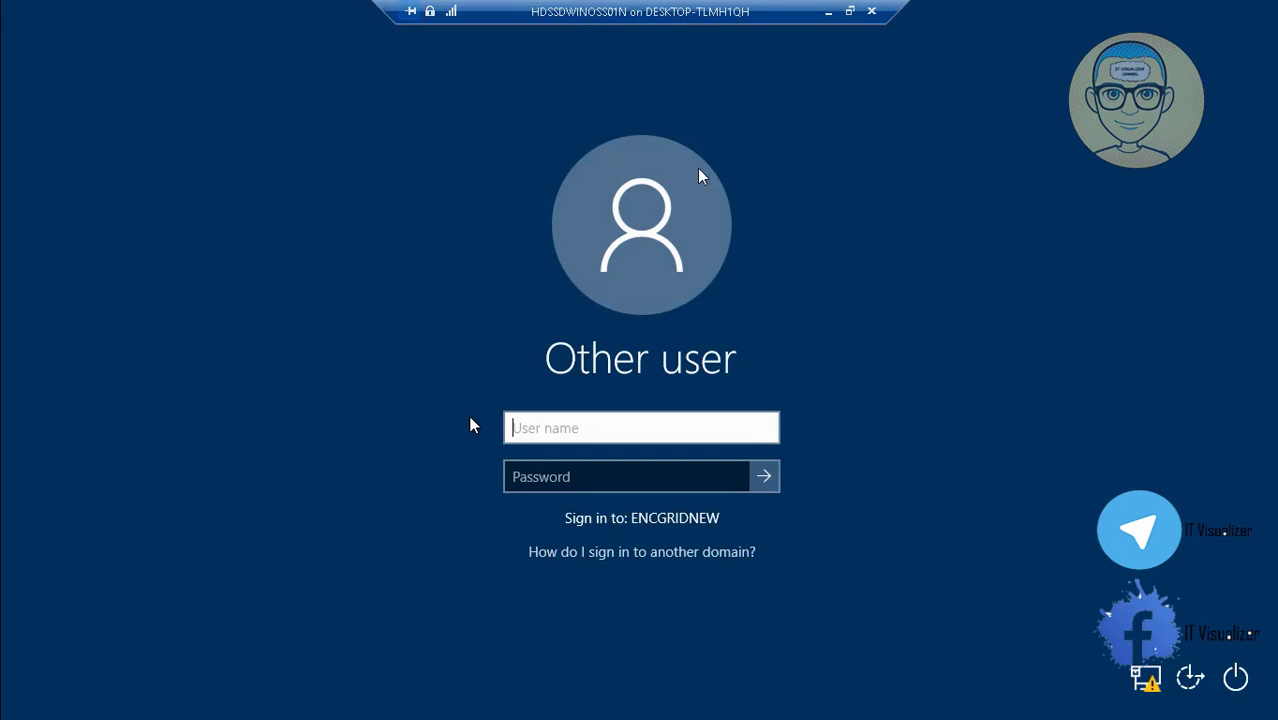
Enter the migrated user's user name and password to sign in to ENCGRIDNEW.
{"action": "key", "text": "Tab"}
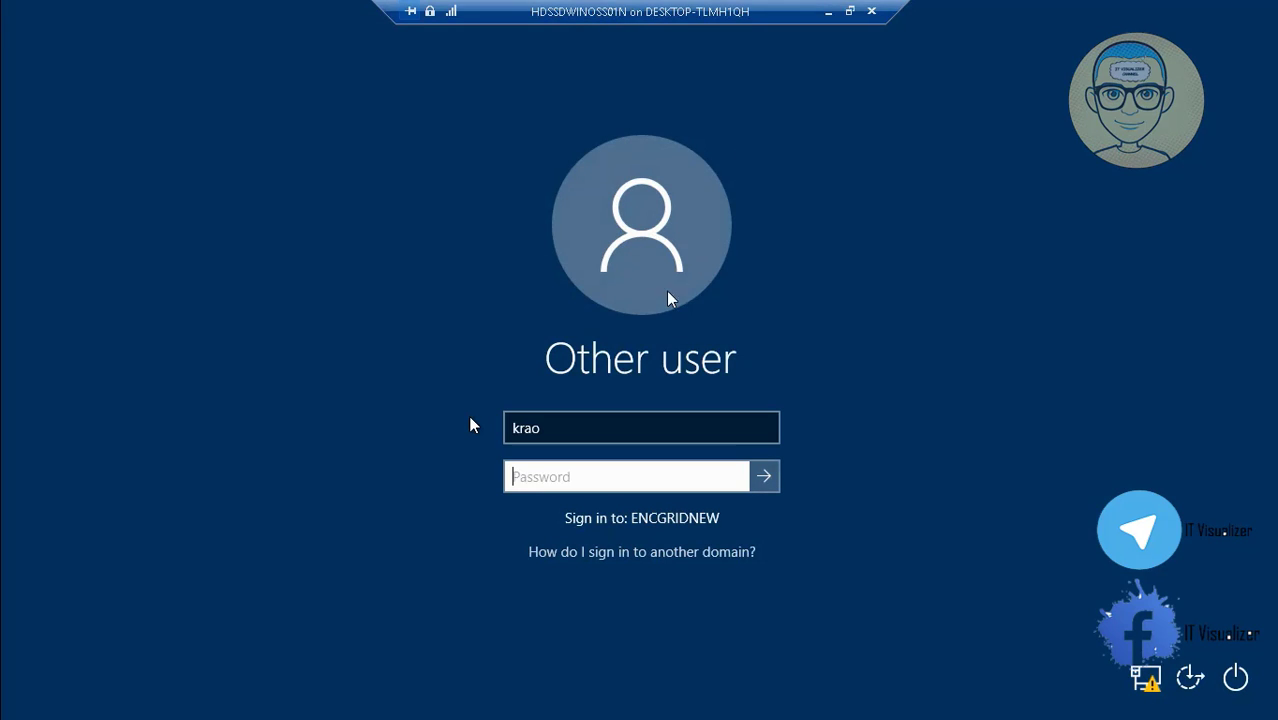
{"action": "type", "text": "******"}
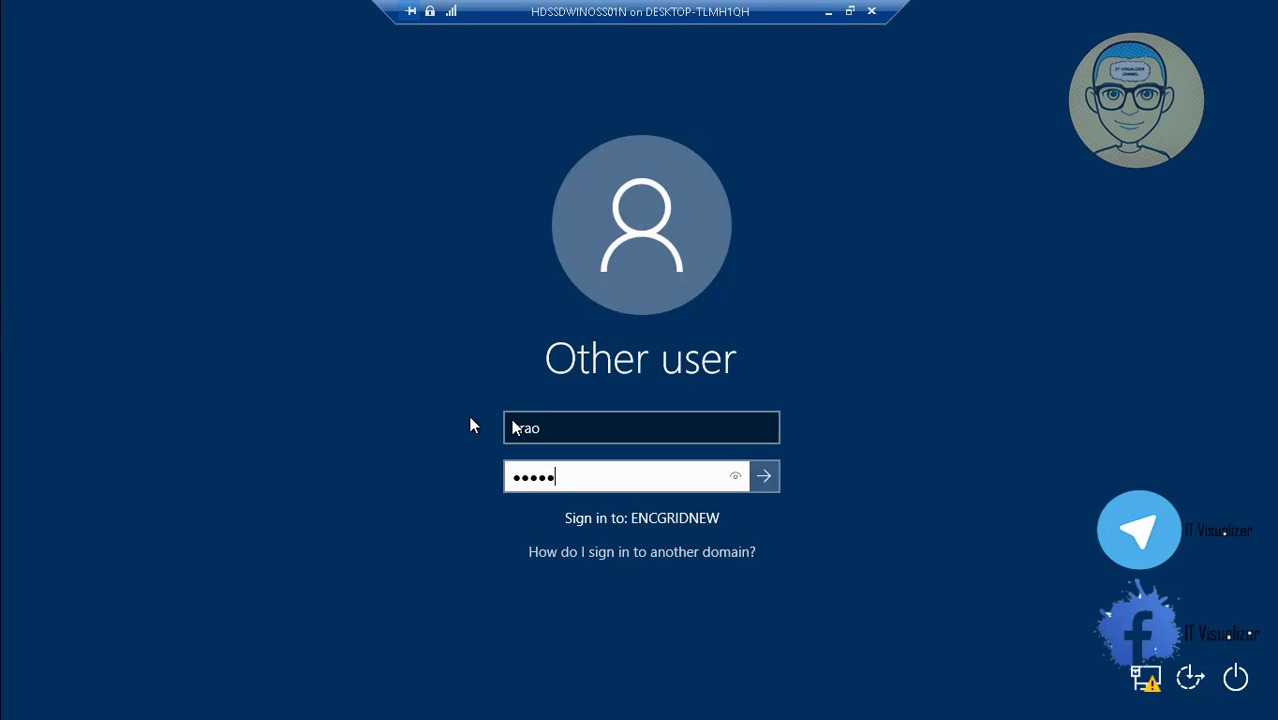
{"action": "type", "text": "****"}
{"action": "key", "text": "Return"}
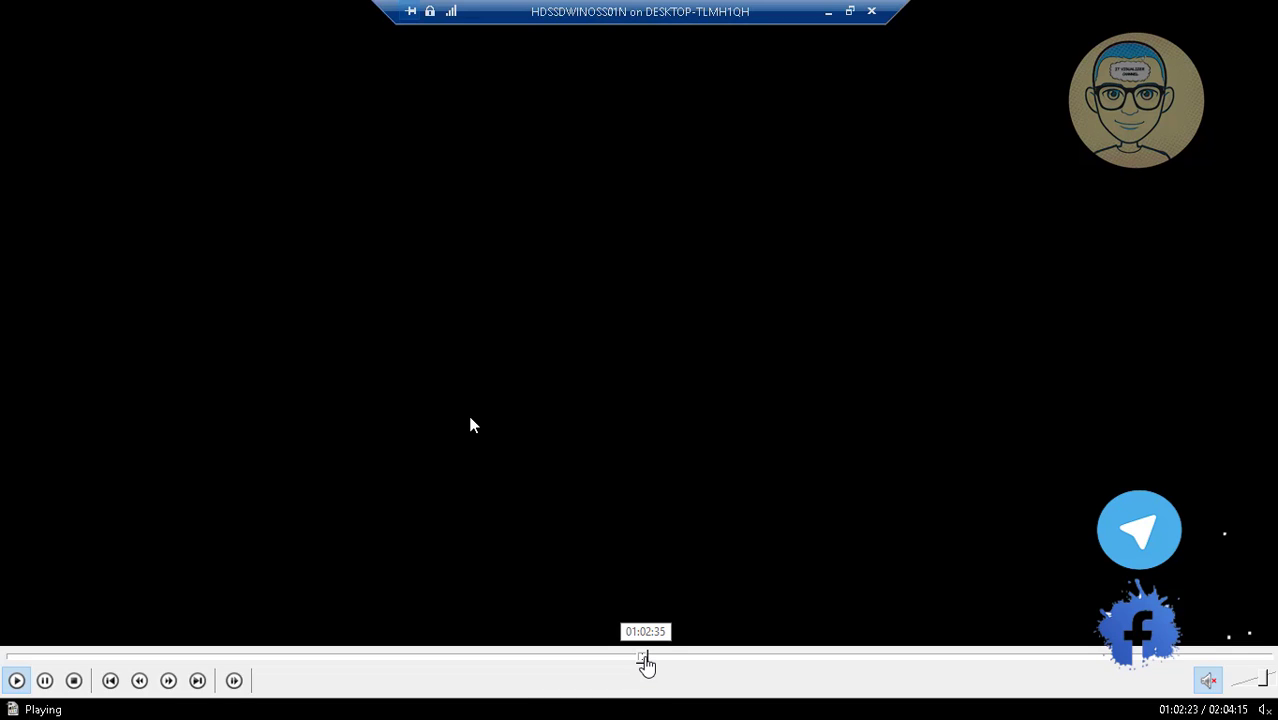
Skip past profile setup to File Explorer showing mapped Users Log (M:) and Global Log For All (O:).
{"action": "left_click", "coordinate": [650, 658]}
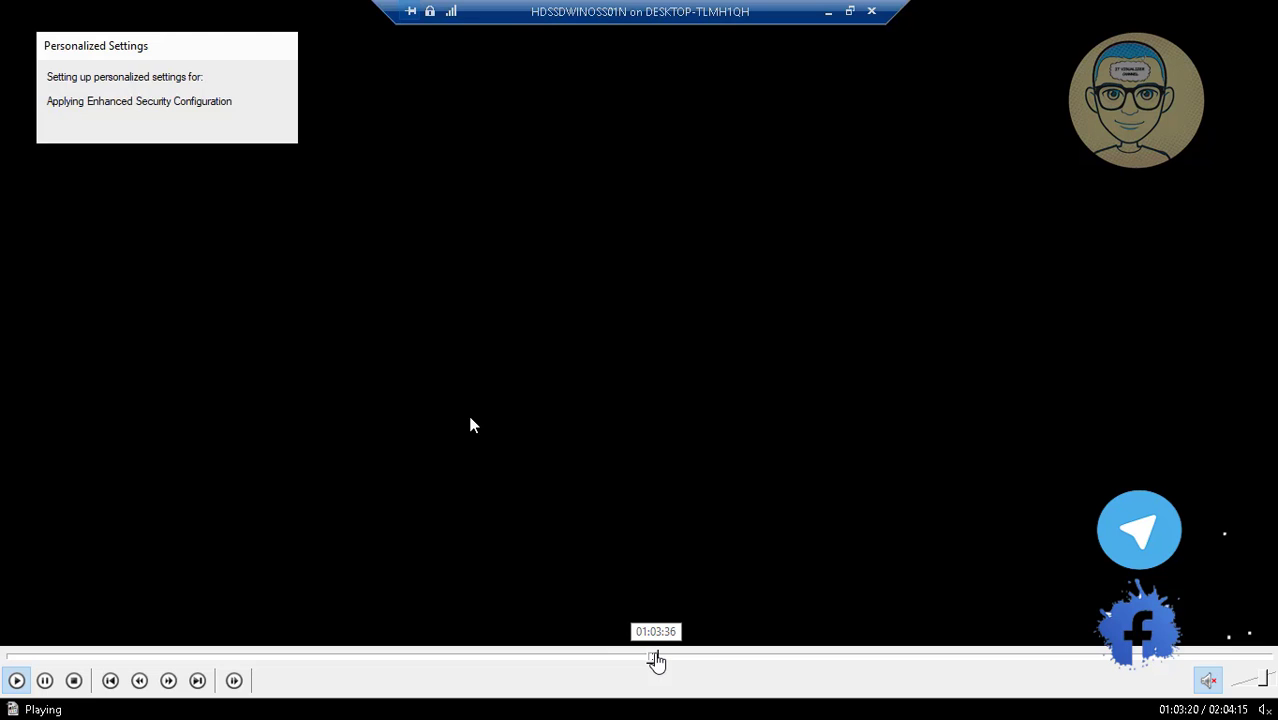
{"action": "left_click", "coordinate": [653, 658]}
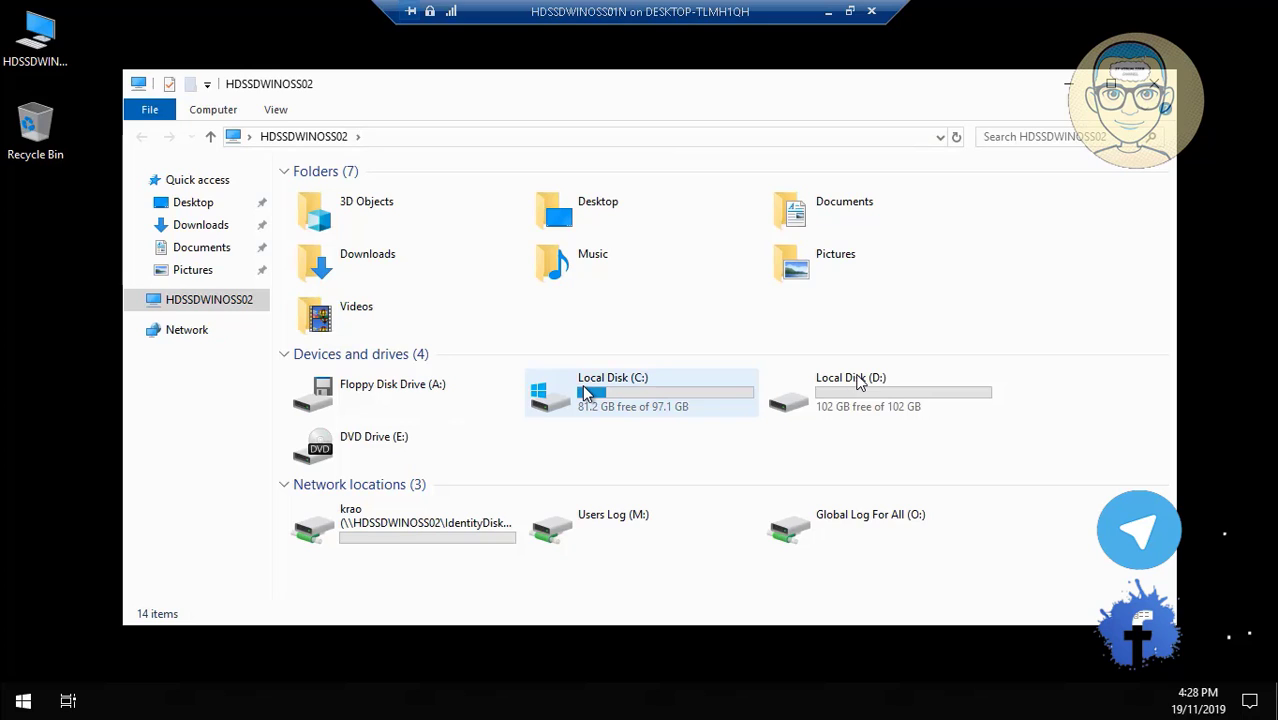
Open Local Disk (C:), then scrub the video back to around 01:03:50.
{"action": "left_click", "coordinate": [598, 392]}
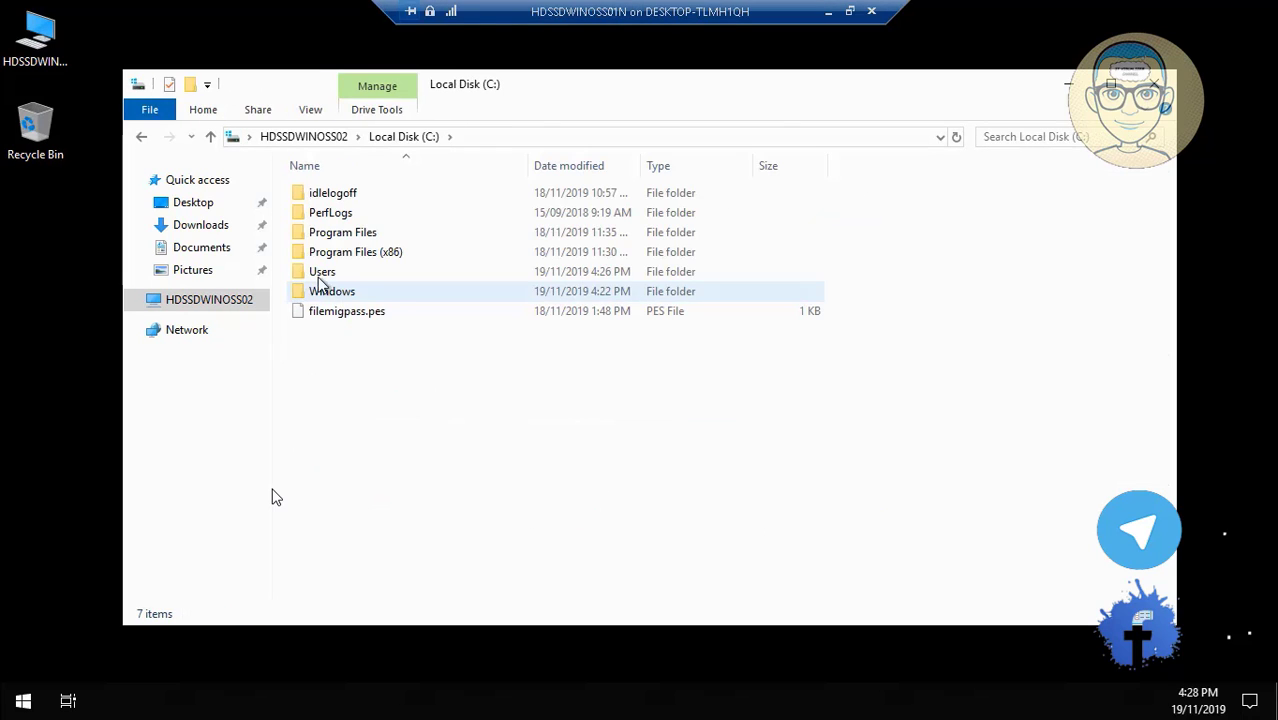
{"action": "mouse_move", "coordinate": [595, 673]}
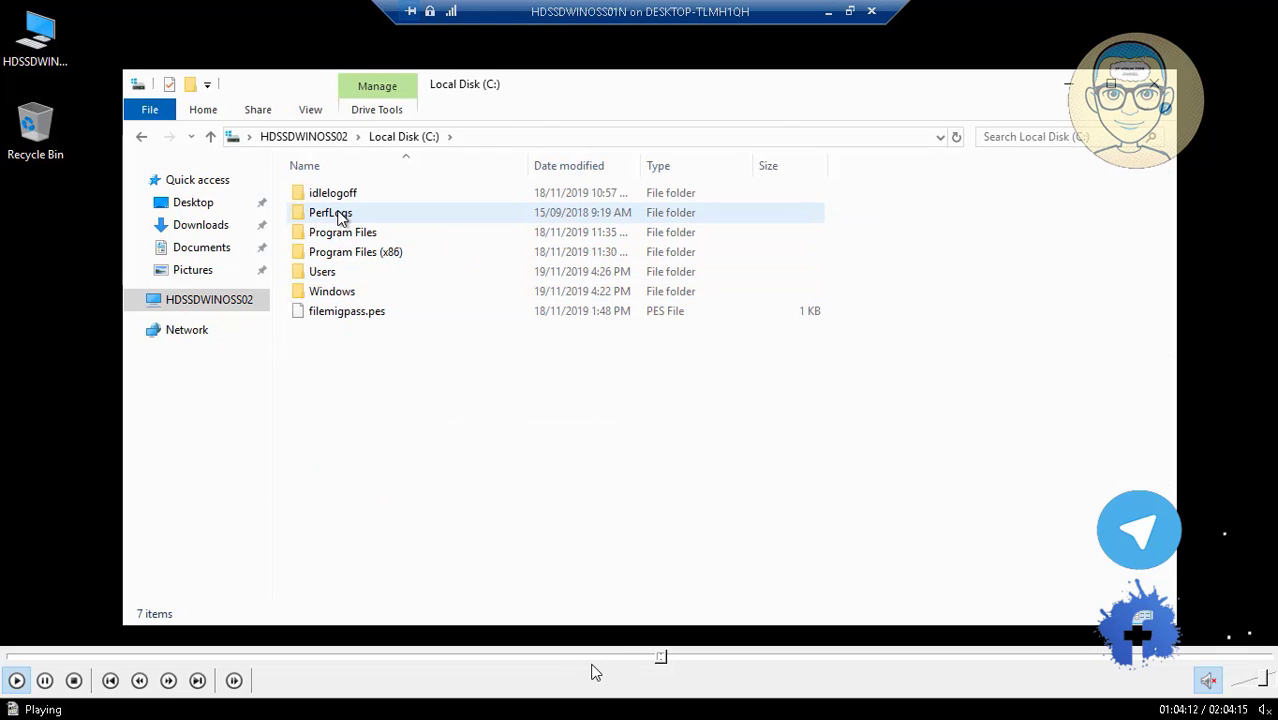
{"action": "left_click", "coordinate": [658, 658]}
{"action": "left_click", "coordinate": [656, 658]}
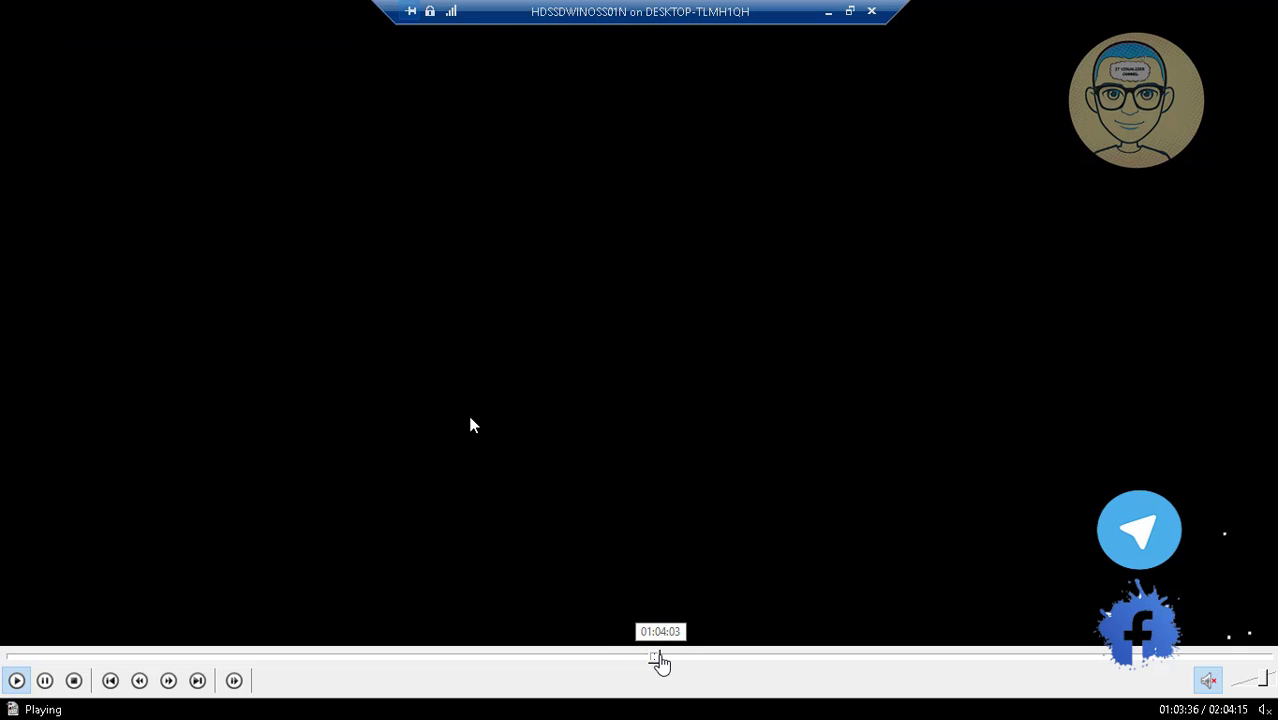
{"action": "left_click", "coordinate": [659, 658]}
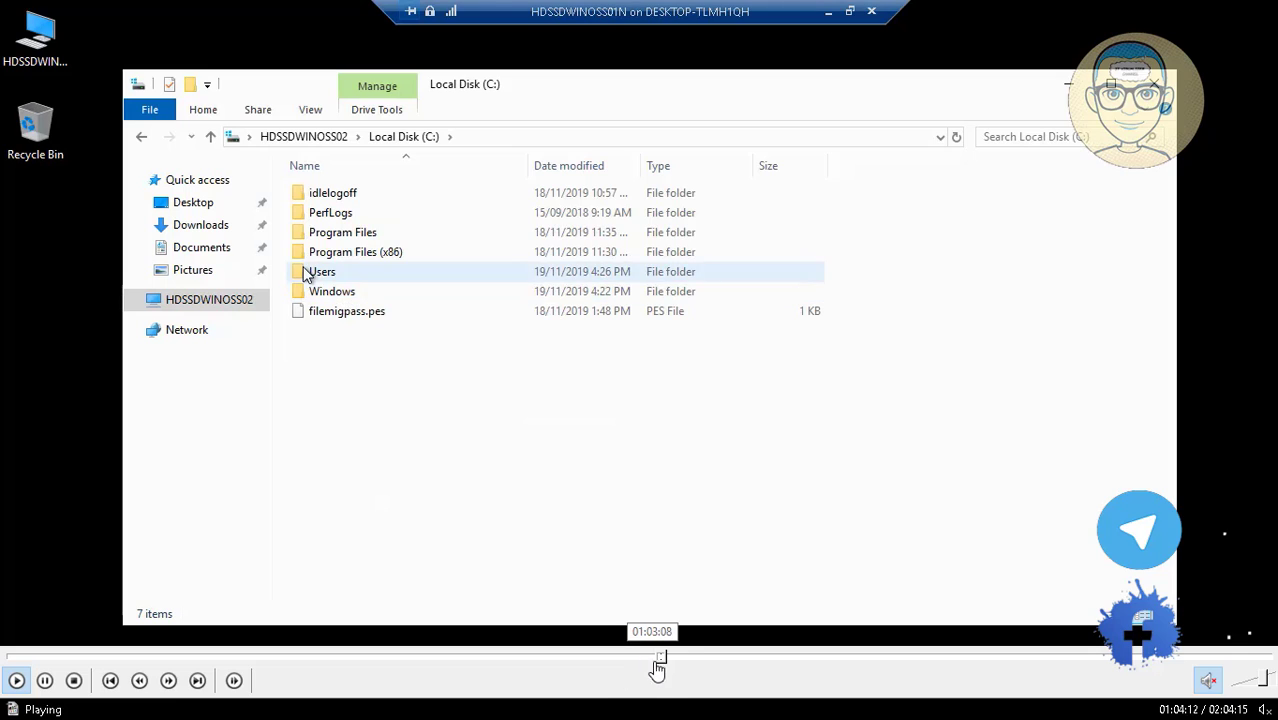
{"action": "left_click", "coordinate": [664, 661]}
{"action": "left_click", "coordinate": [659, 658]}
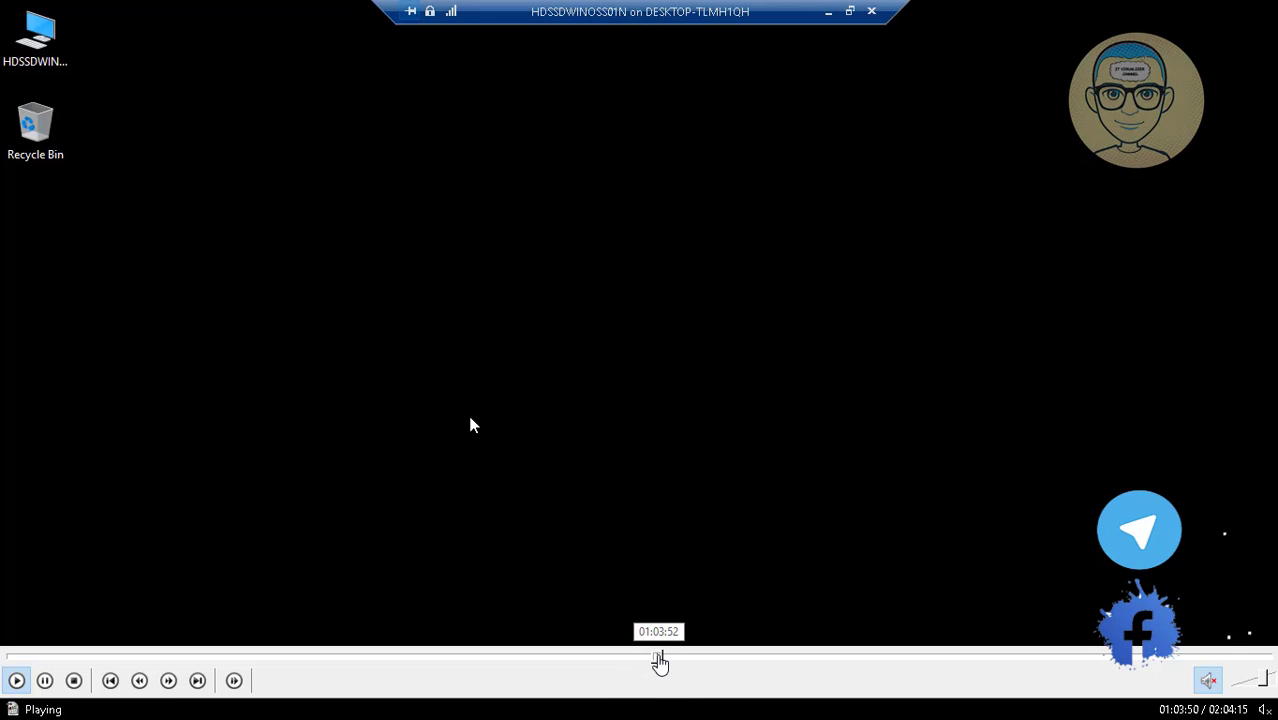
{"action": "left_click", "coordinate": [659, 658]}
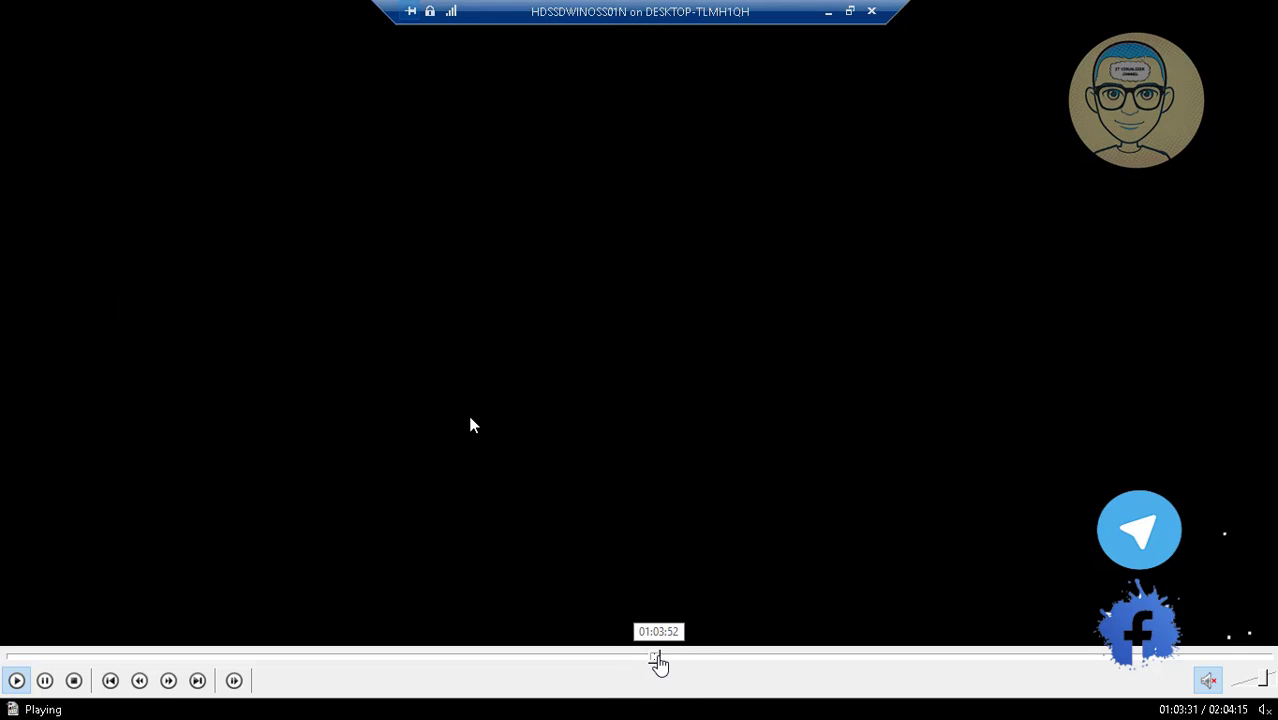
{"action": "left_click", "coordinate": [659, 658]}
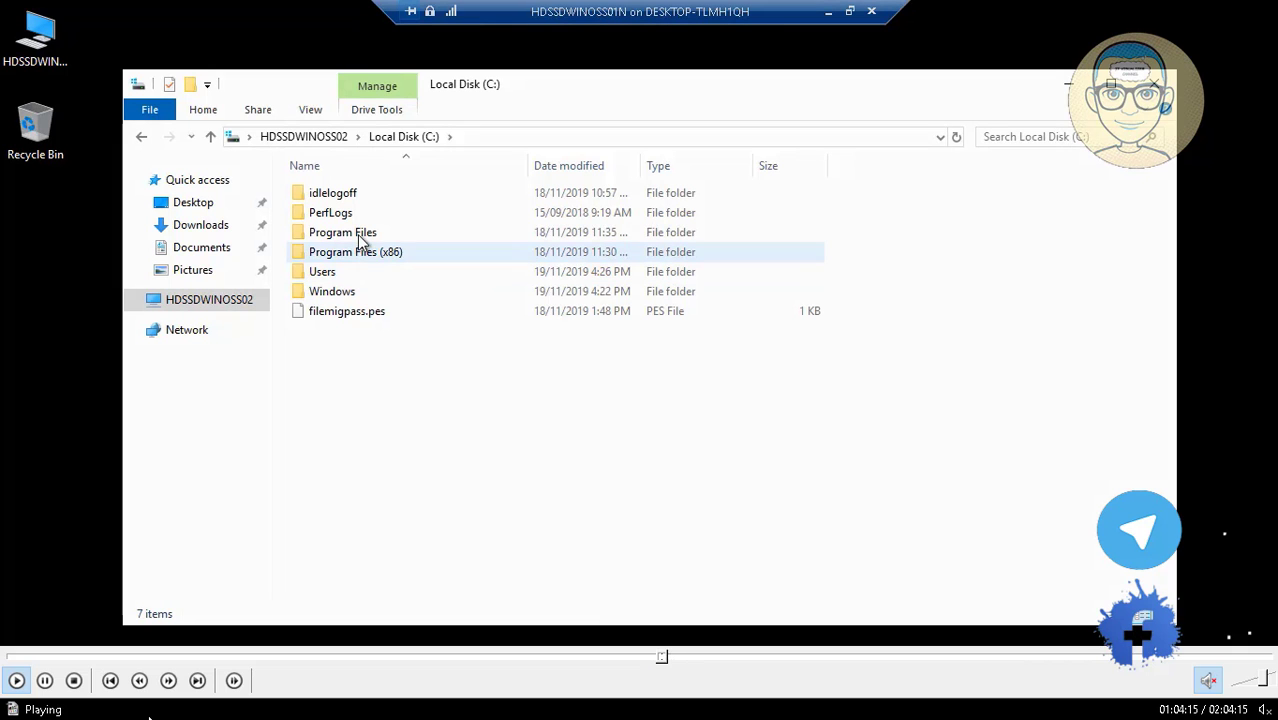
{"action": "left_click", "coordinate": [659, 658]}
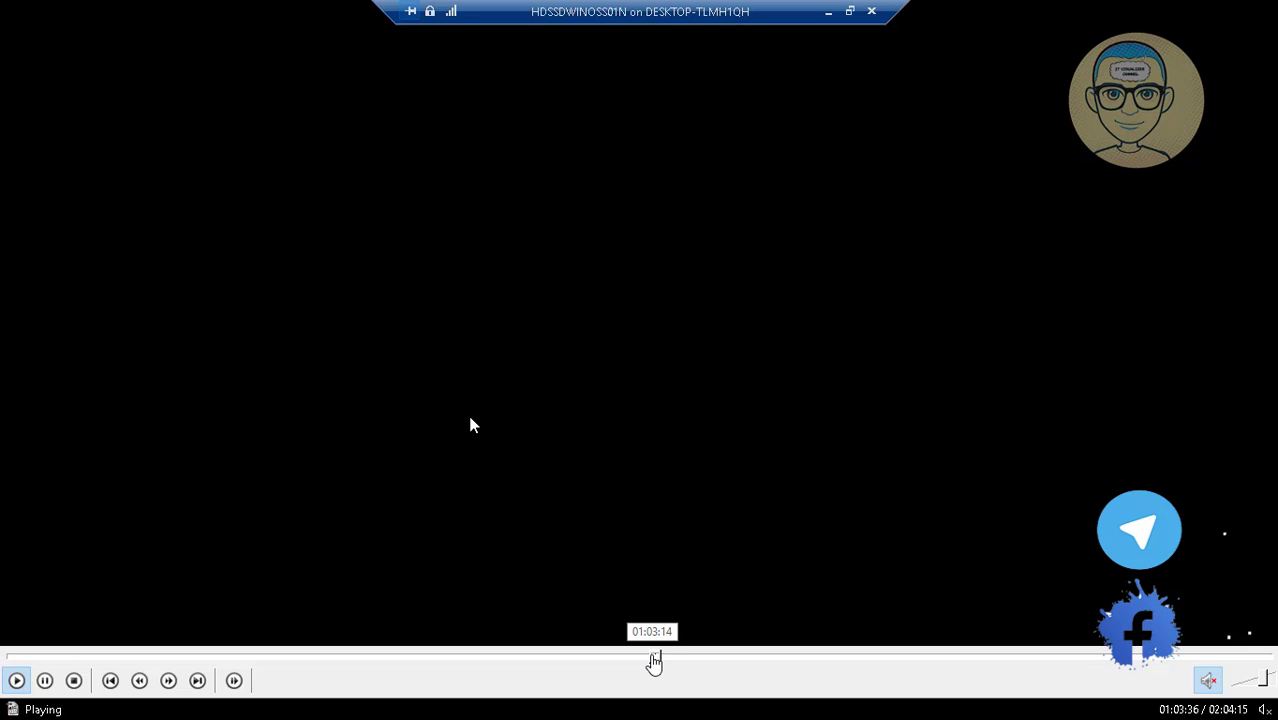
Scrub the playback between the sign-in settings dialog at 01:03:00 and about 01:04:05.
{"action": "left_click", "coordinate": [653, 658]}
{"action": "left_click", "coordinate": [651, 658]}
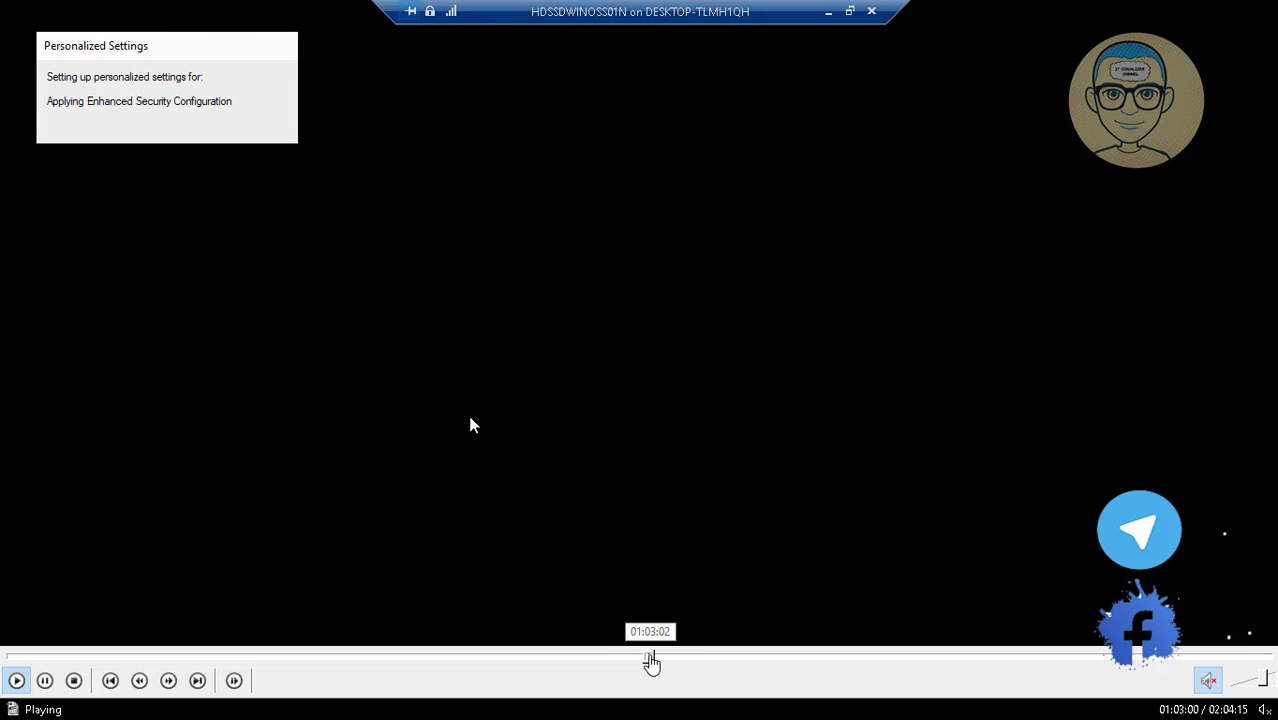
{"action": "left_click", "coordinate": [658, 658]}
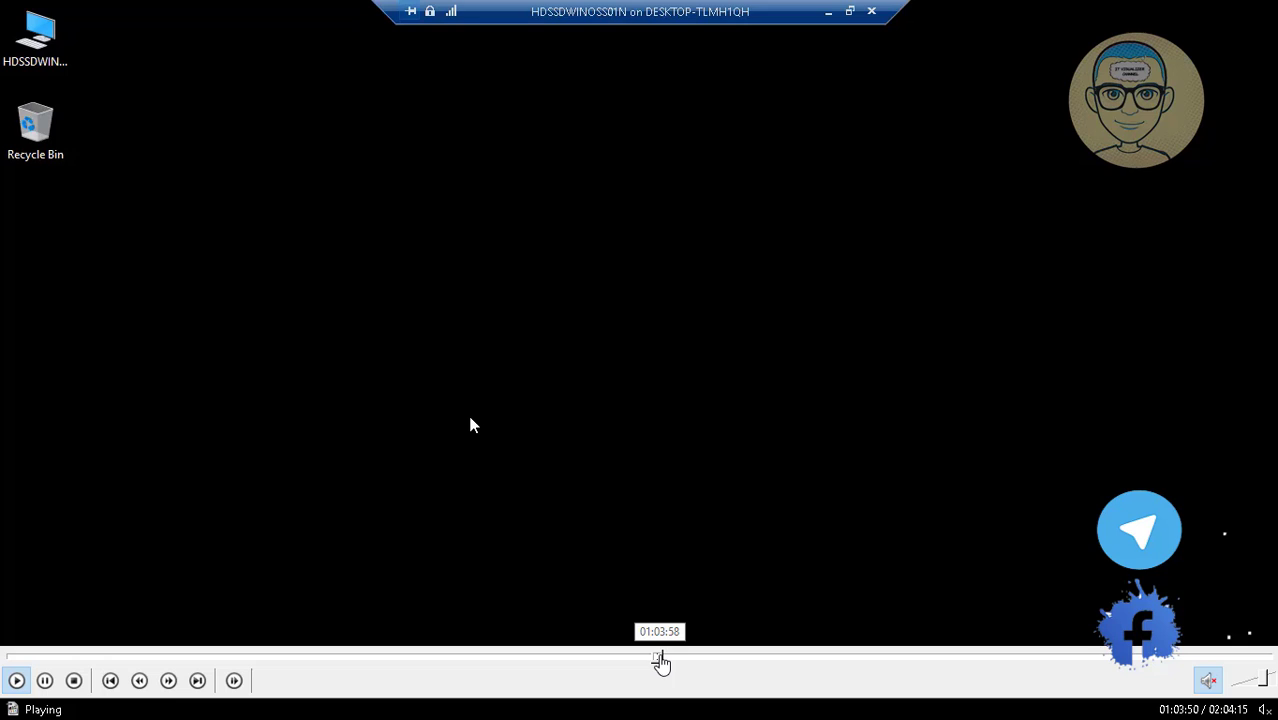
{"action": "left_click", "coordinate": [662, 658]}
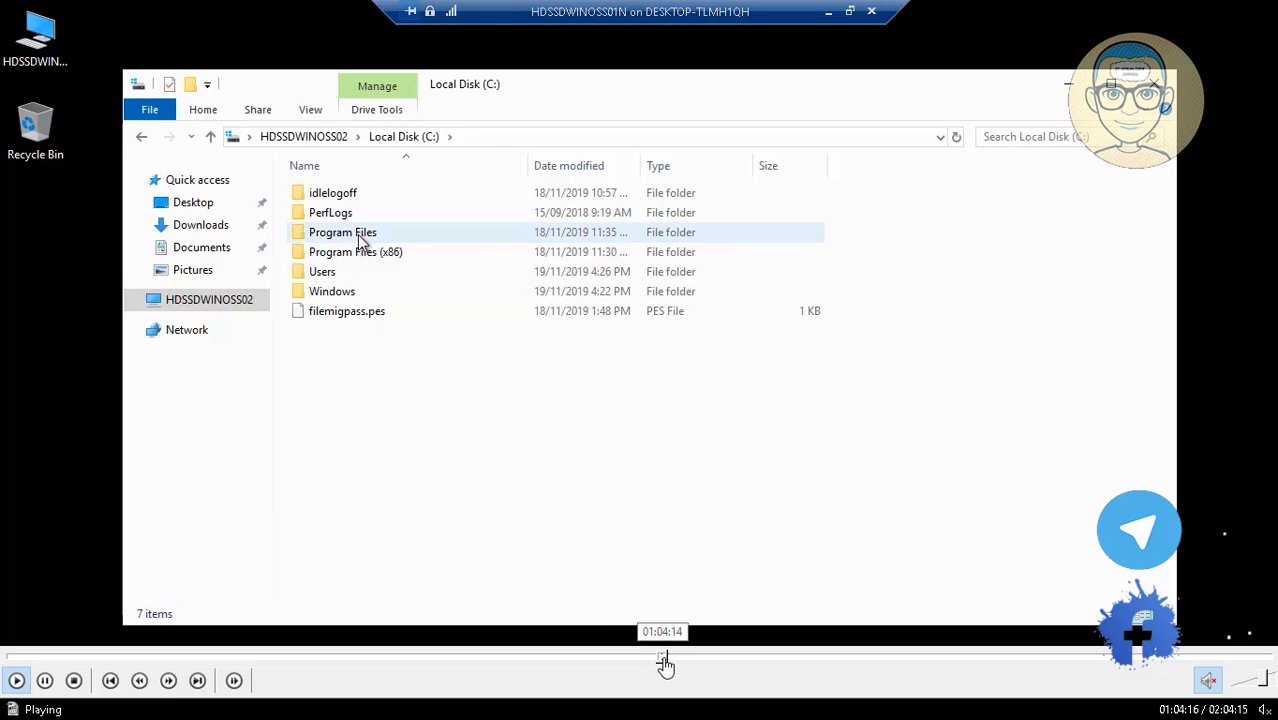
{"action": "left_click", "coordinate": [659, 660]}
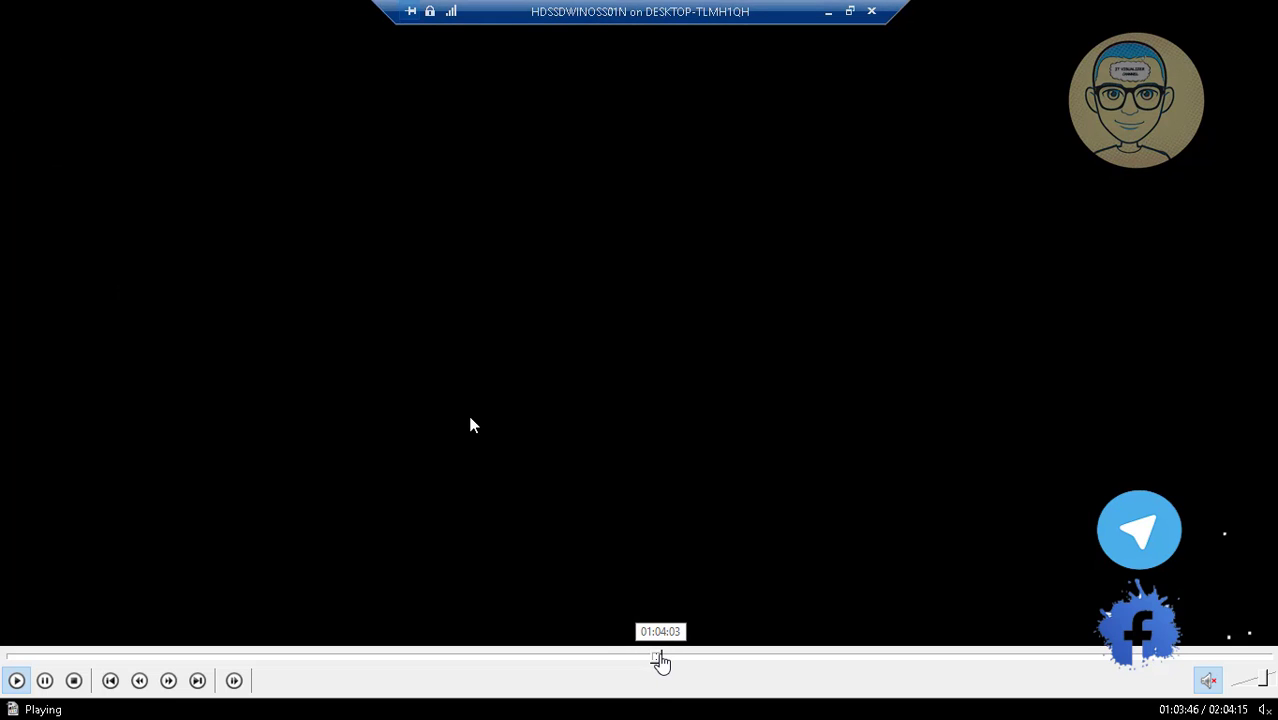
{"action": "left_click", "coordinate": [662, 660]}
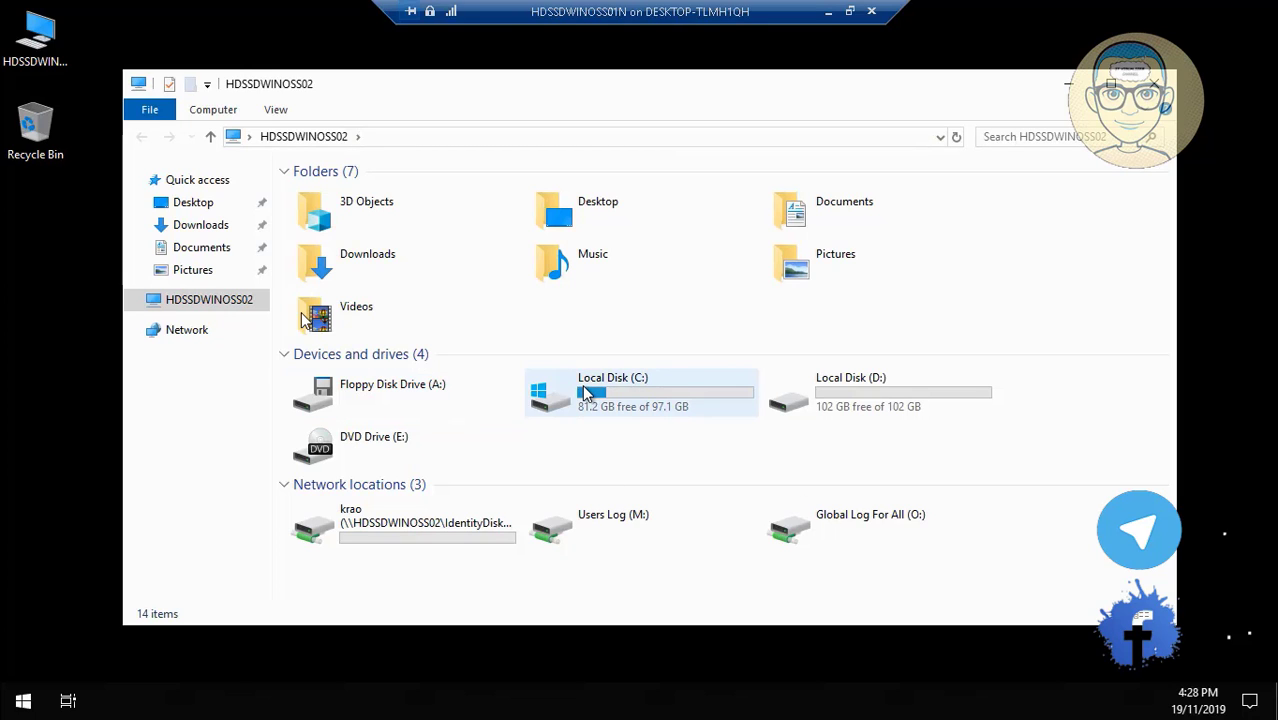
Open Local Disk (C:), pause Video10.mp4 and switch the player to fullscreen.
{"action": "left_click", "coordinate": [587, 393]}
{"action": "double_click", "coordinate": [587, 393]}
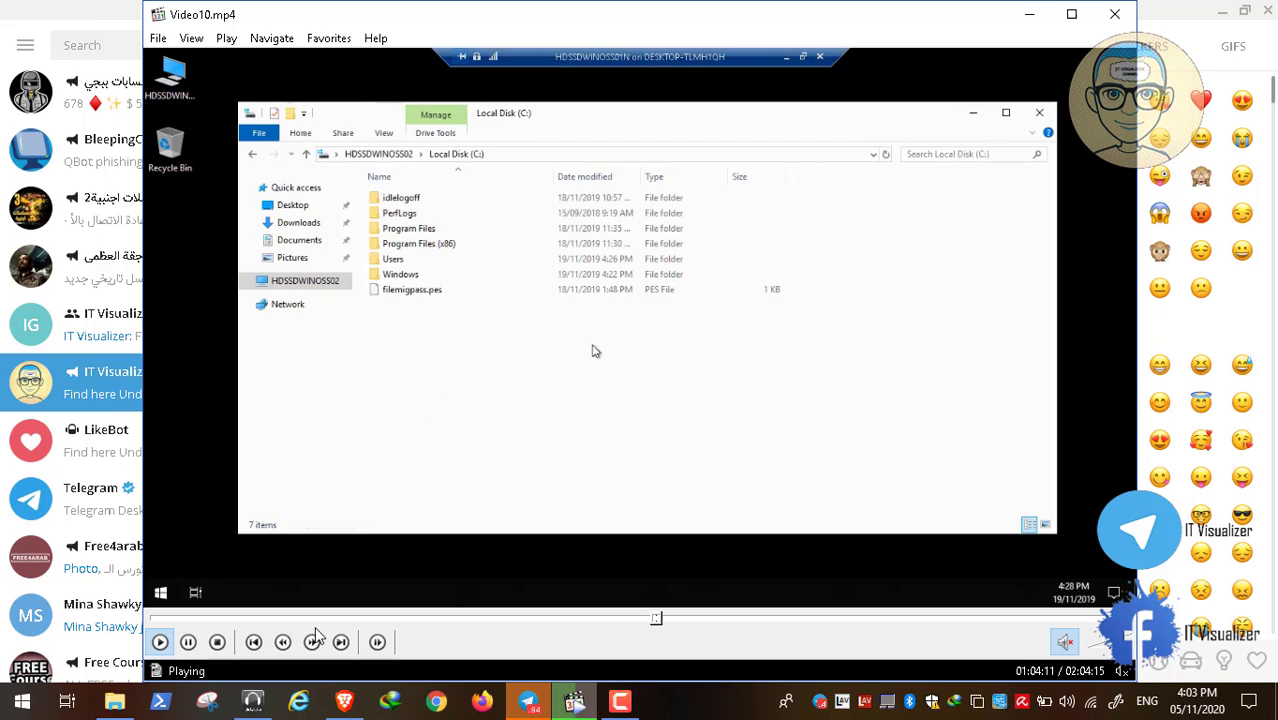
{"action": "left_click", "coordinate": [190, 643]}
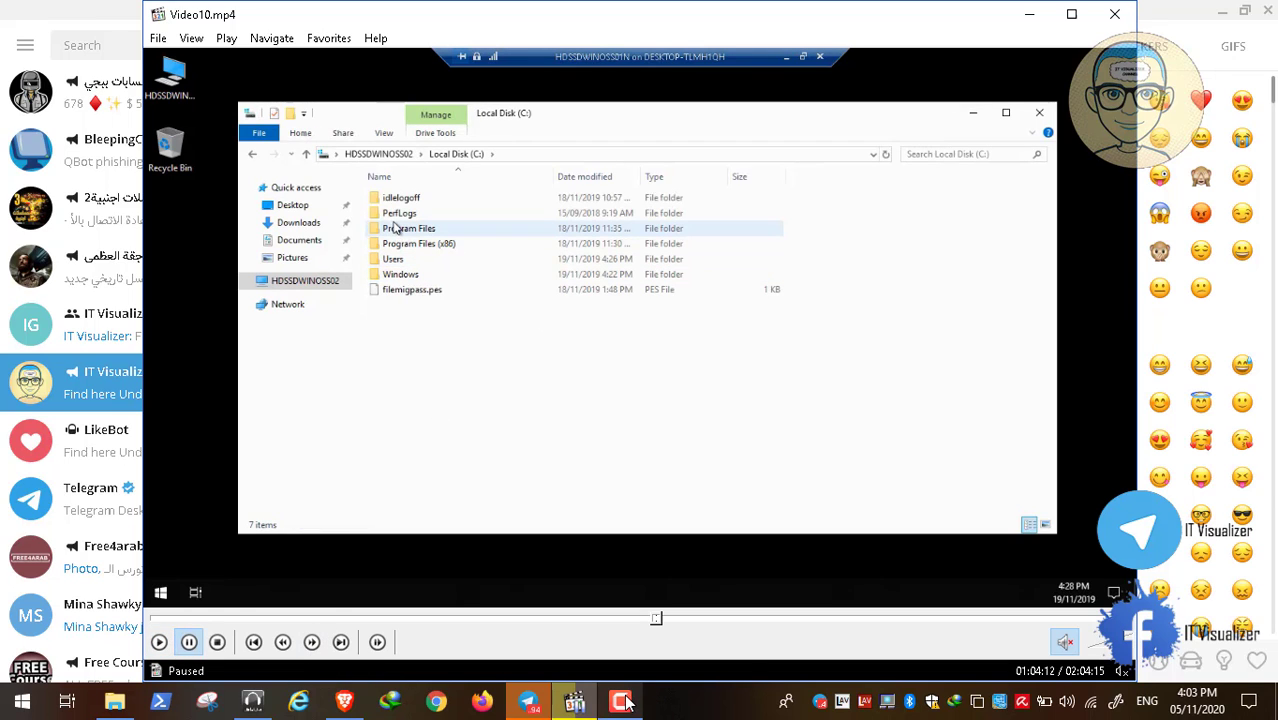
{"action": "mouse_move", "coordinate": [1196, 610]}
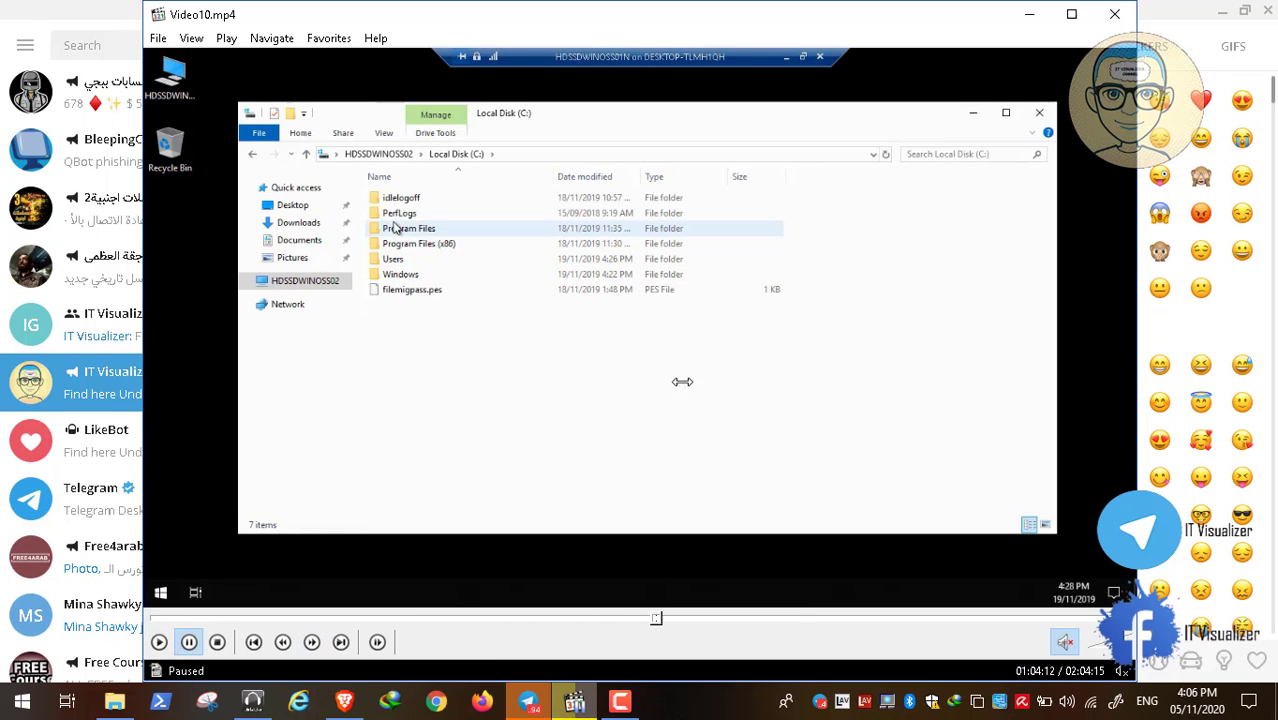
{"action": "double_click", "coordinate": [586, 359]}
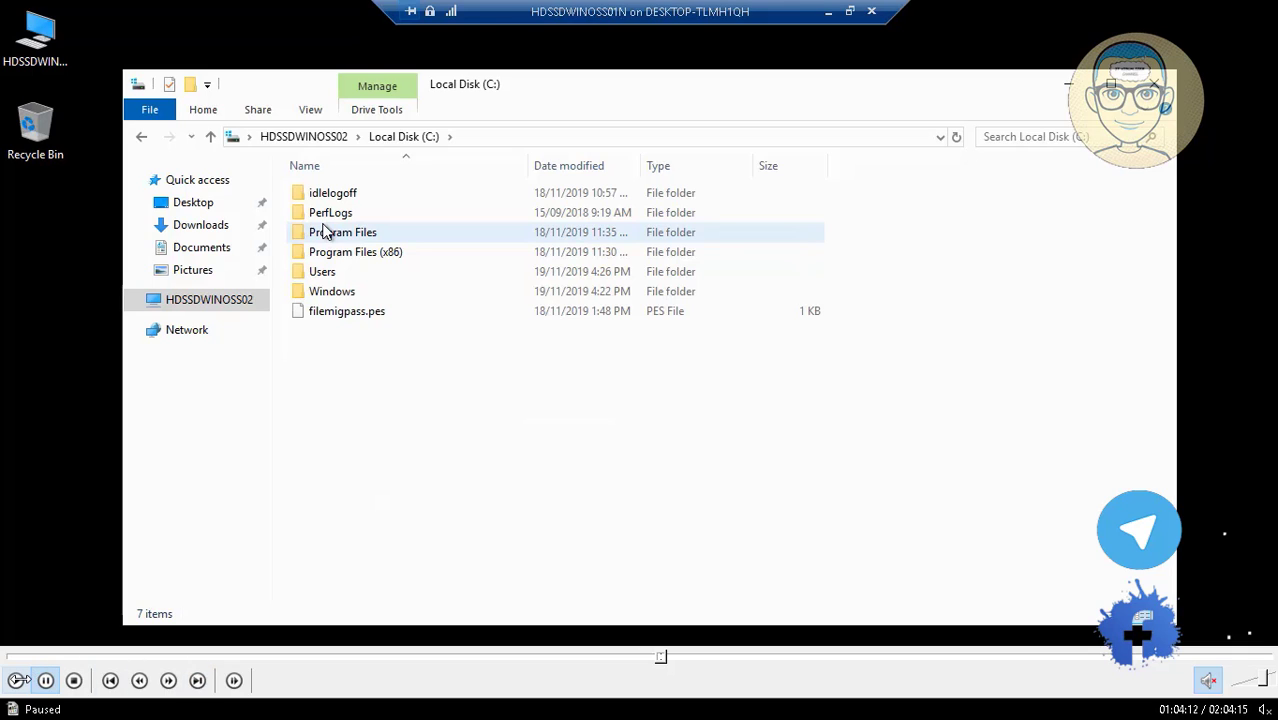
Resume playback and copy all seven files from the Administrator's Desktop folder on C:.
{"action": "left_click", "coordinate": [17, 680]}
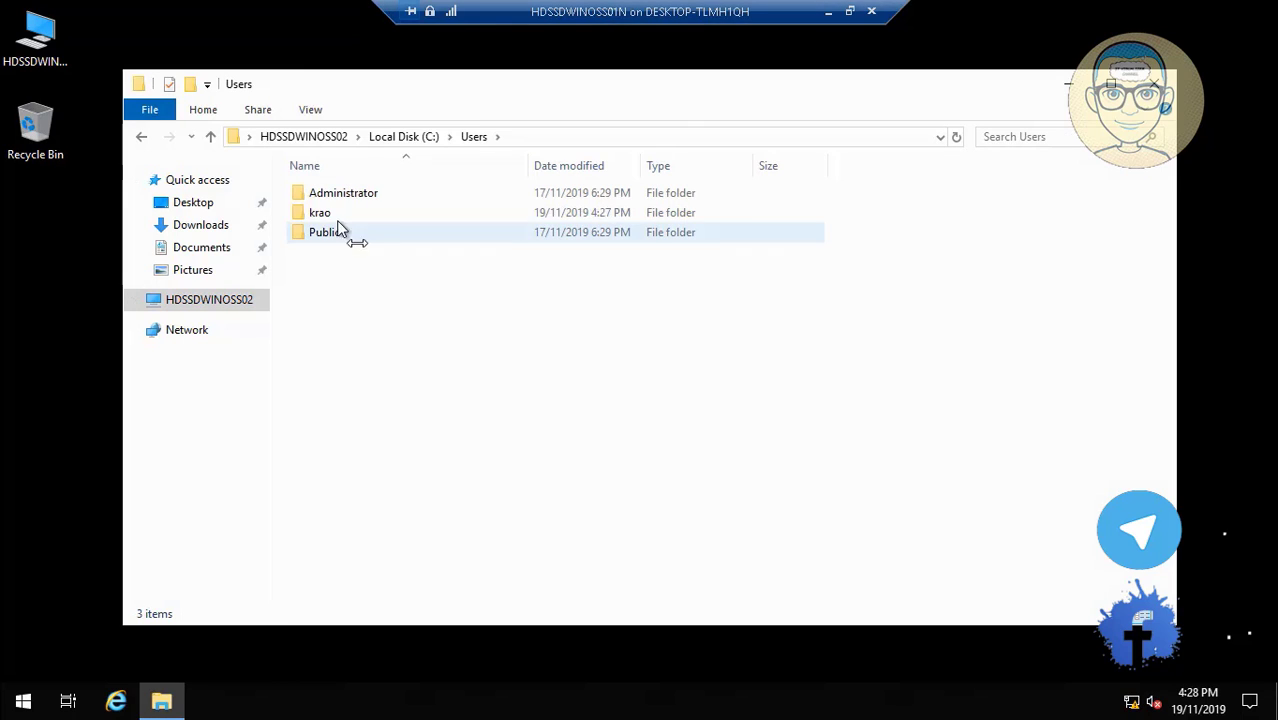
{"action": "double_click", "coordinate": [341, 204]}
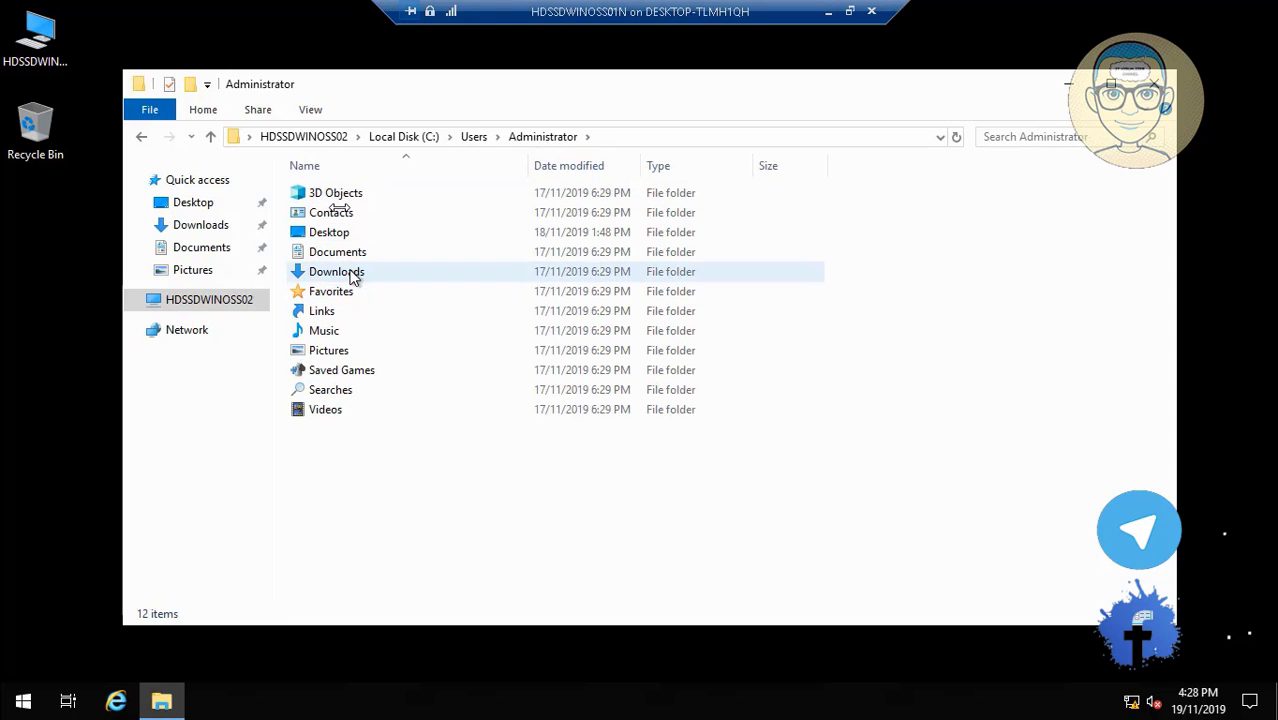
{"action": "left_click", "coordinate": [352, 274]}
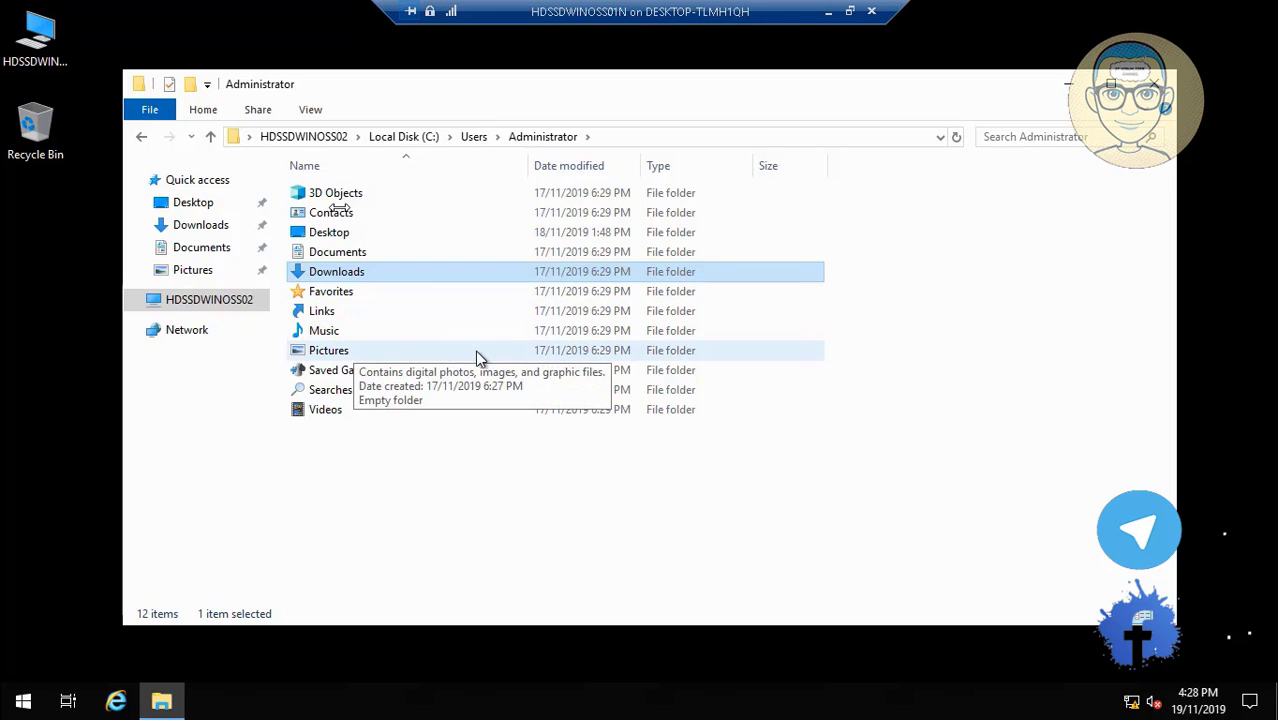
{"action": "left_click", "coordinate": [336, 236]}
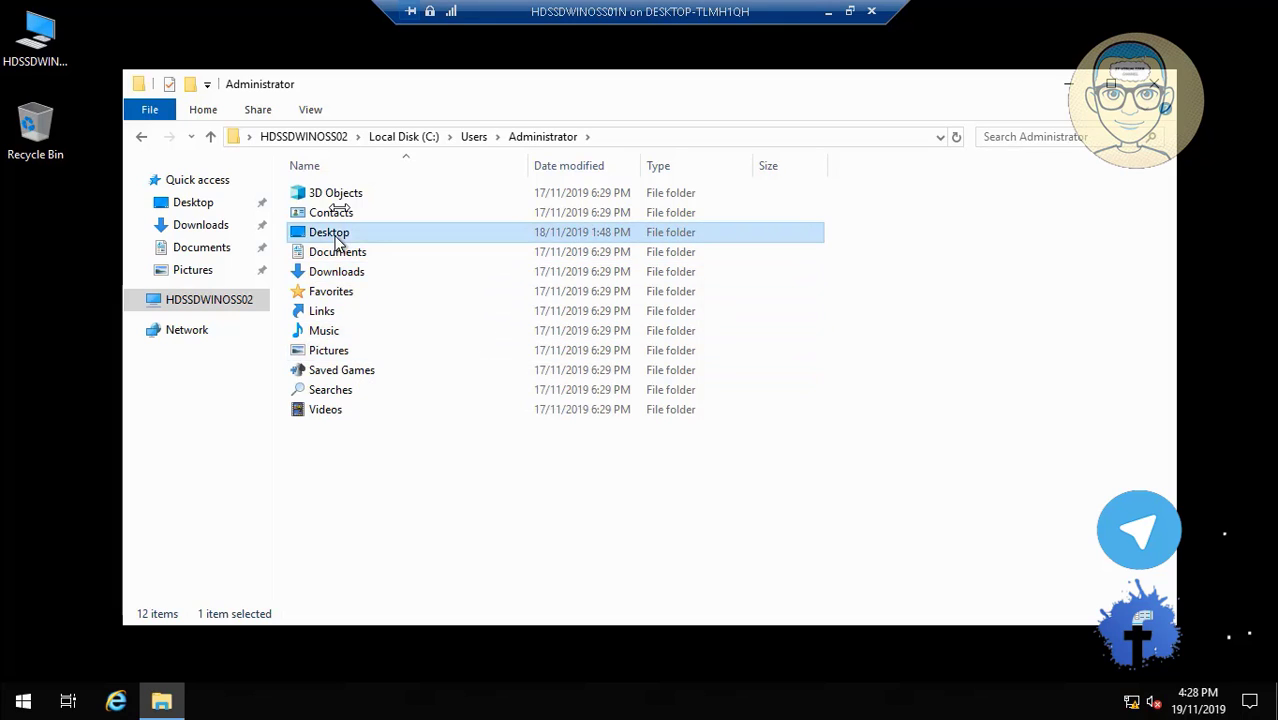
{"action": "double_click", "coordinate": [336, 240]}
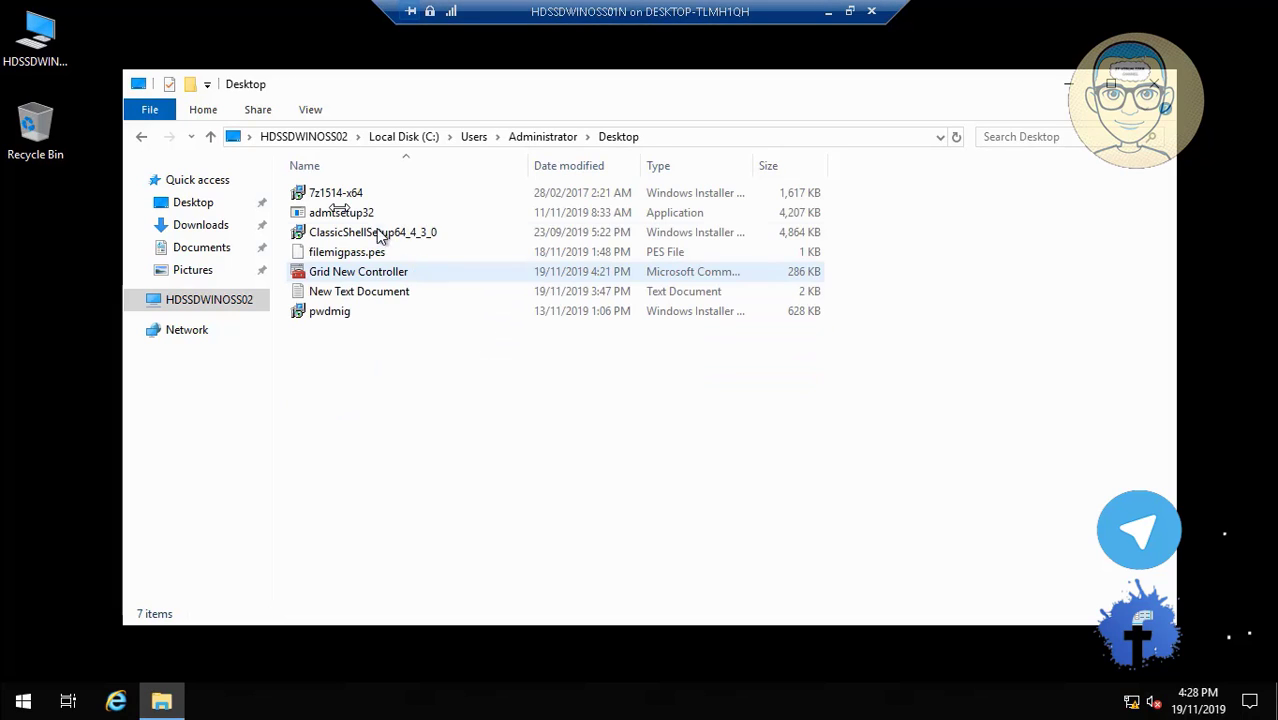
{"action": "left_click", "coordinate": [366, 215]}
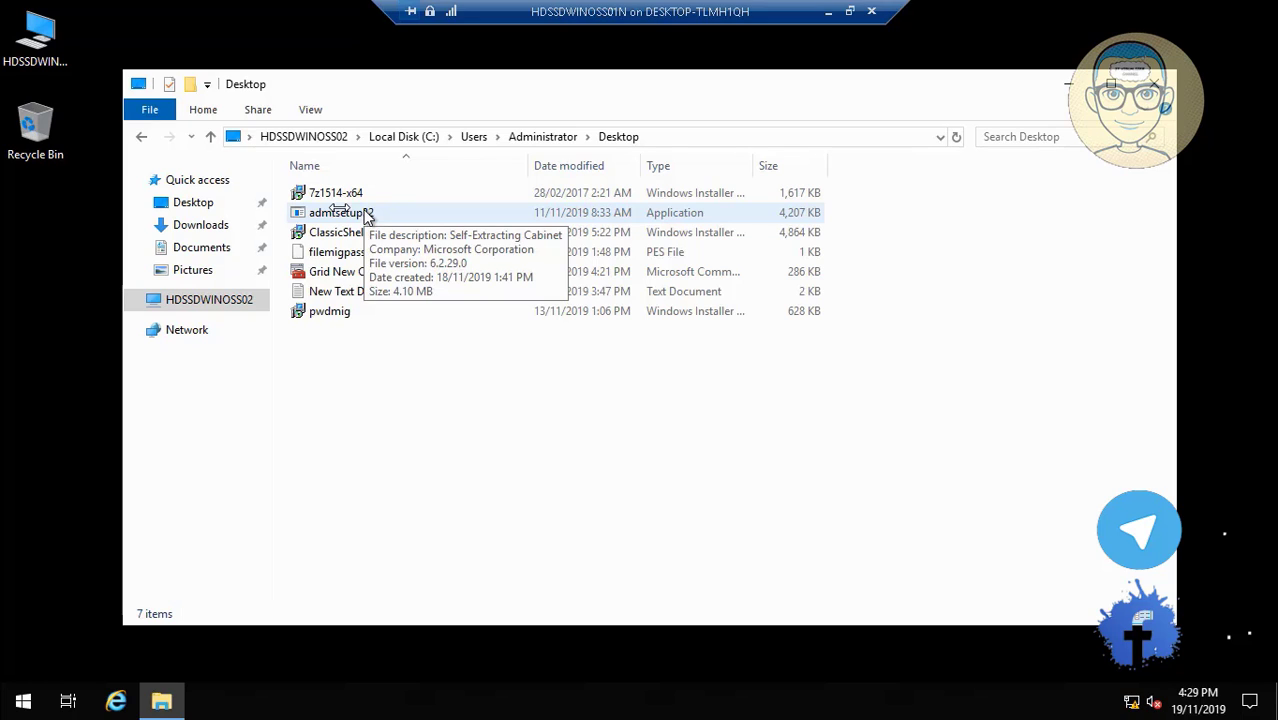
{"action": "key", "text": "ctrl+a"}
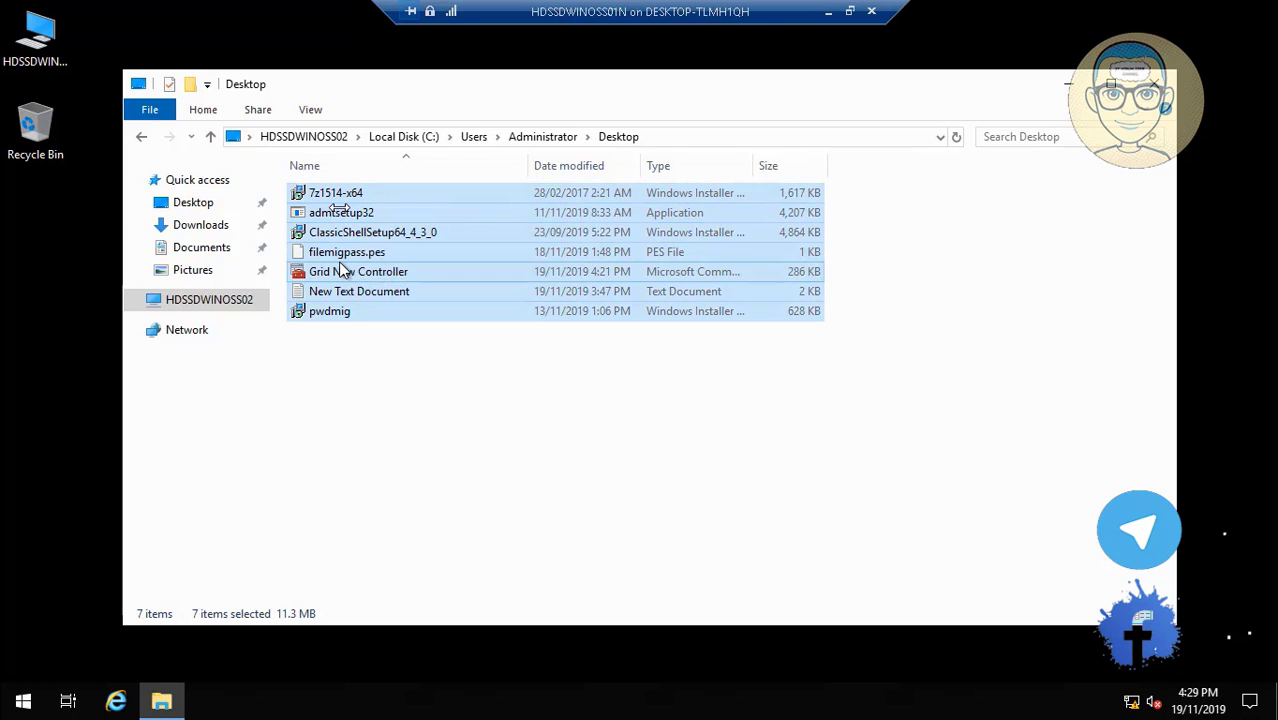
{"action": "right_click", "coordinate": [339, 261]}
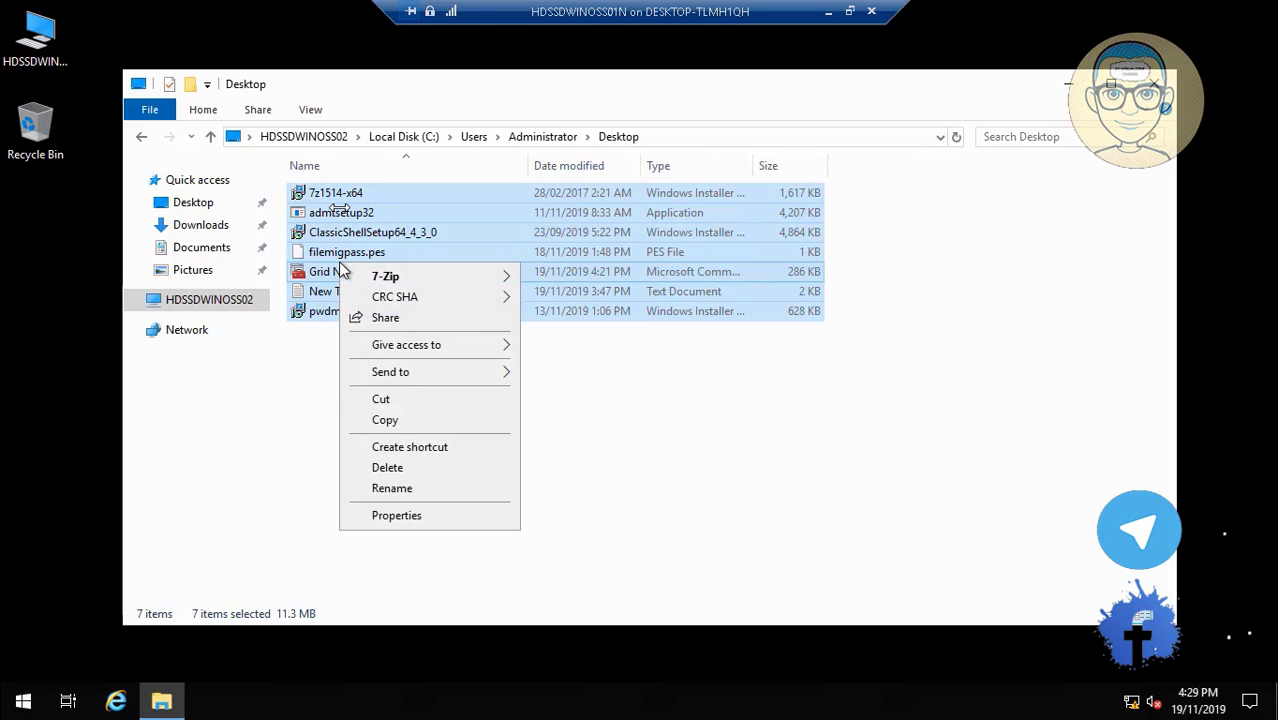
{"action": "left_click", "coordinate": [400, 419]}
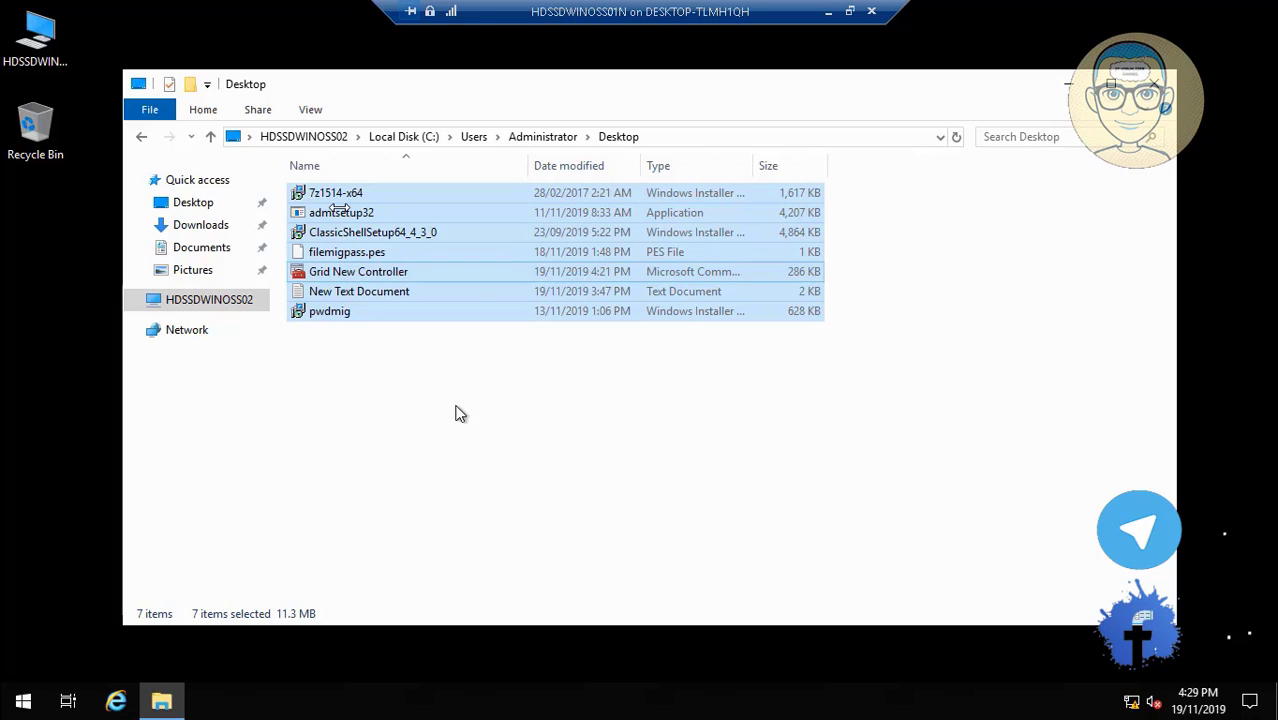
Paste the seven copied files onto the desktop.
{"action": "left_click", "coordinate": [415, 138]}
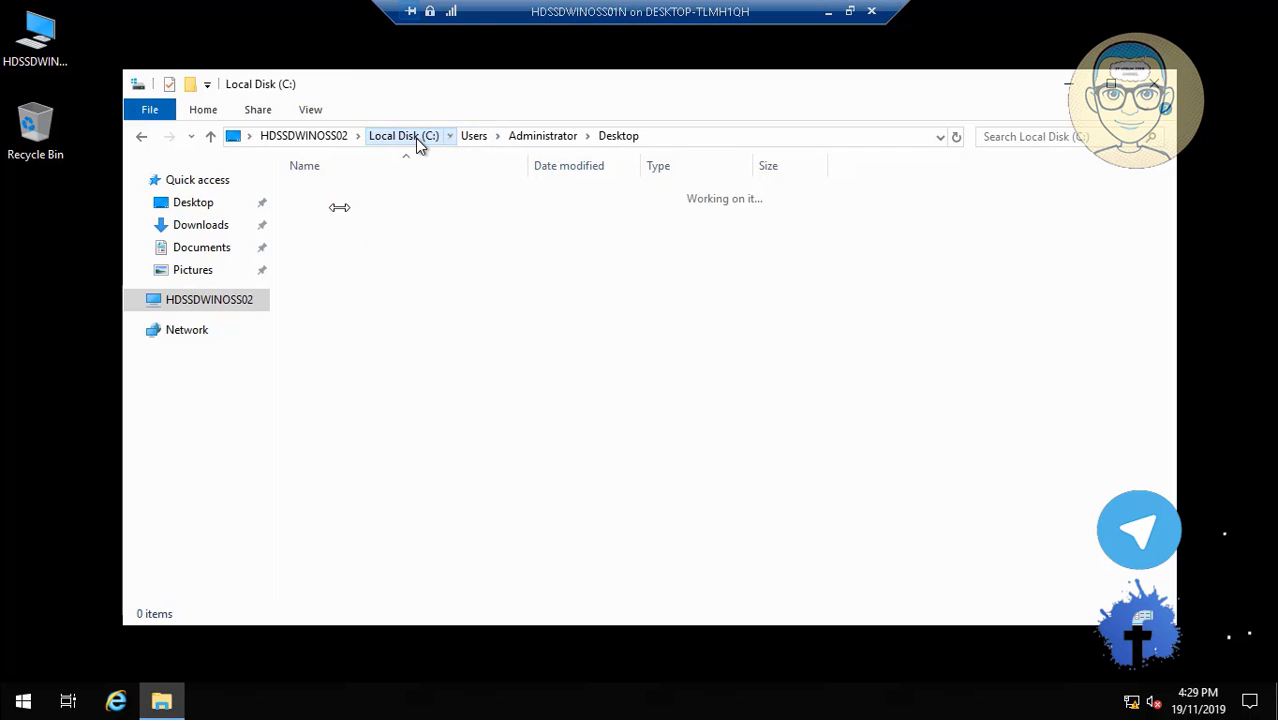
{"action": "left_click", "coordinate": [322, 138]}
{"action": "left_click", "coordinate": [1069, 84]}
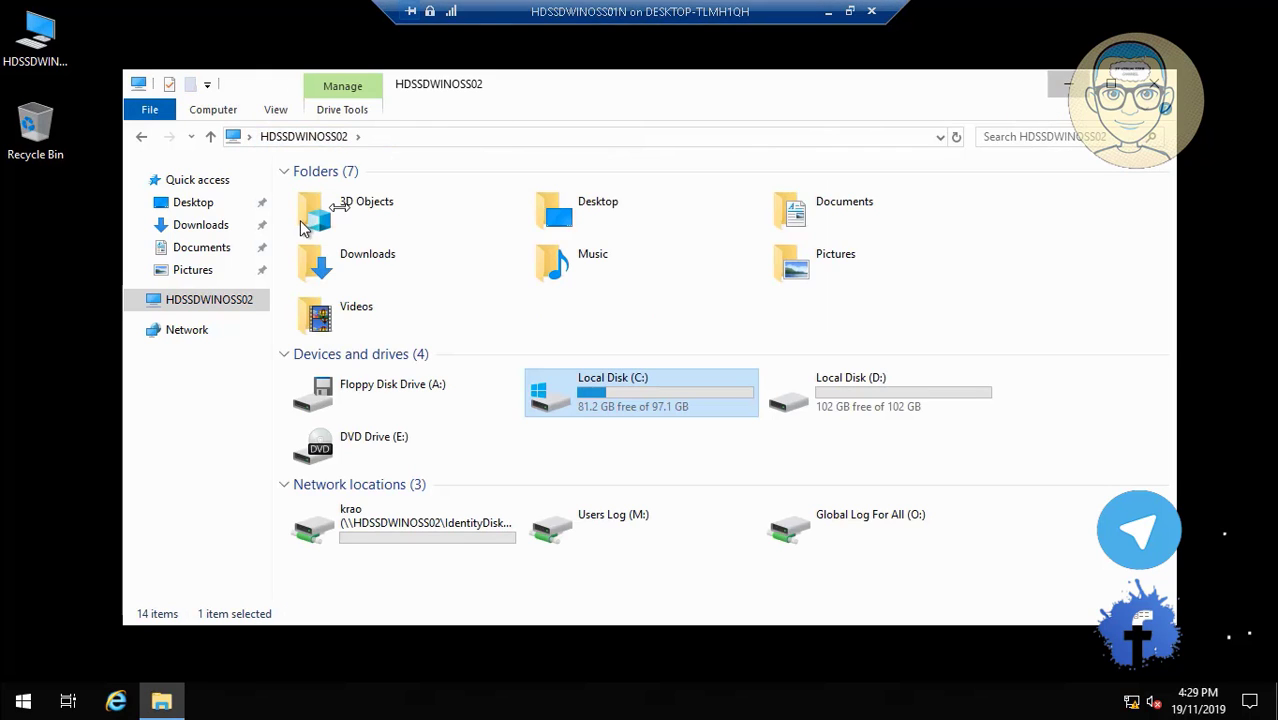
{"action": "right_click", "coordinate": [128, 266]}
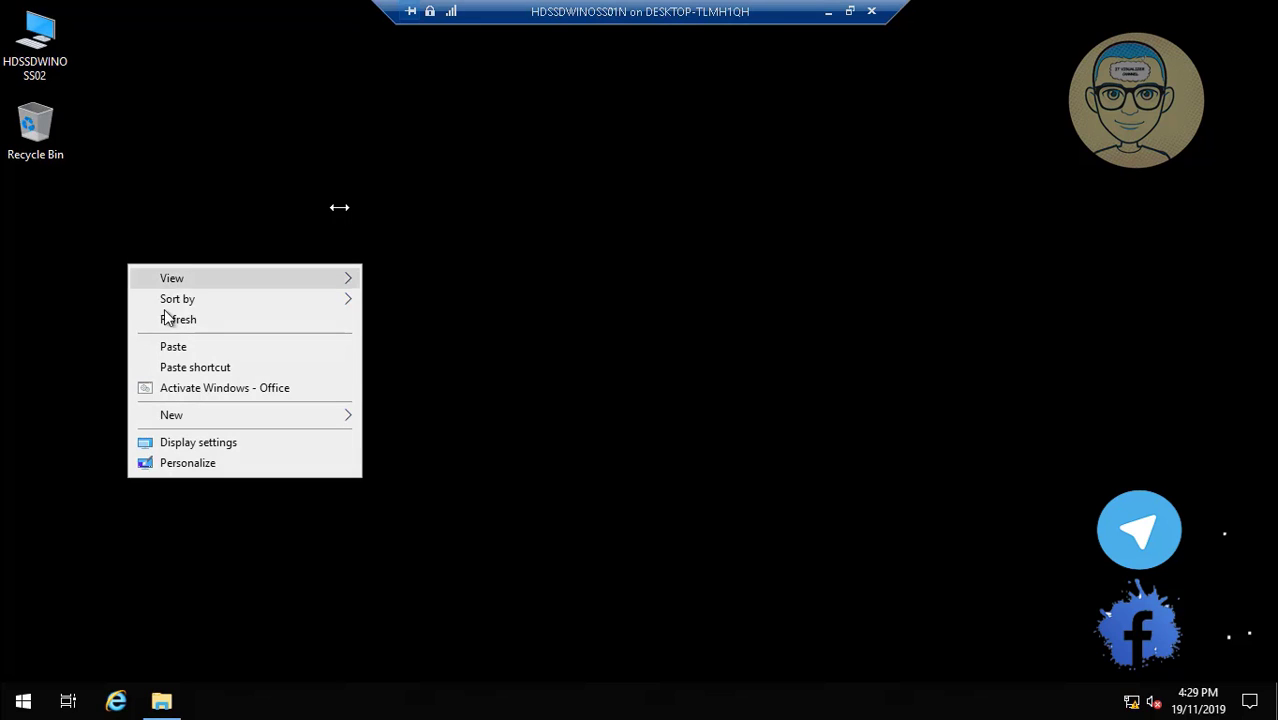
{"action": "left_click", "coordinate": [176, 347]}
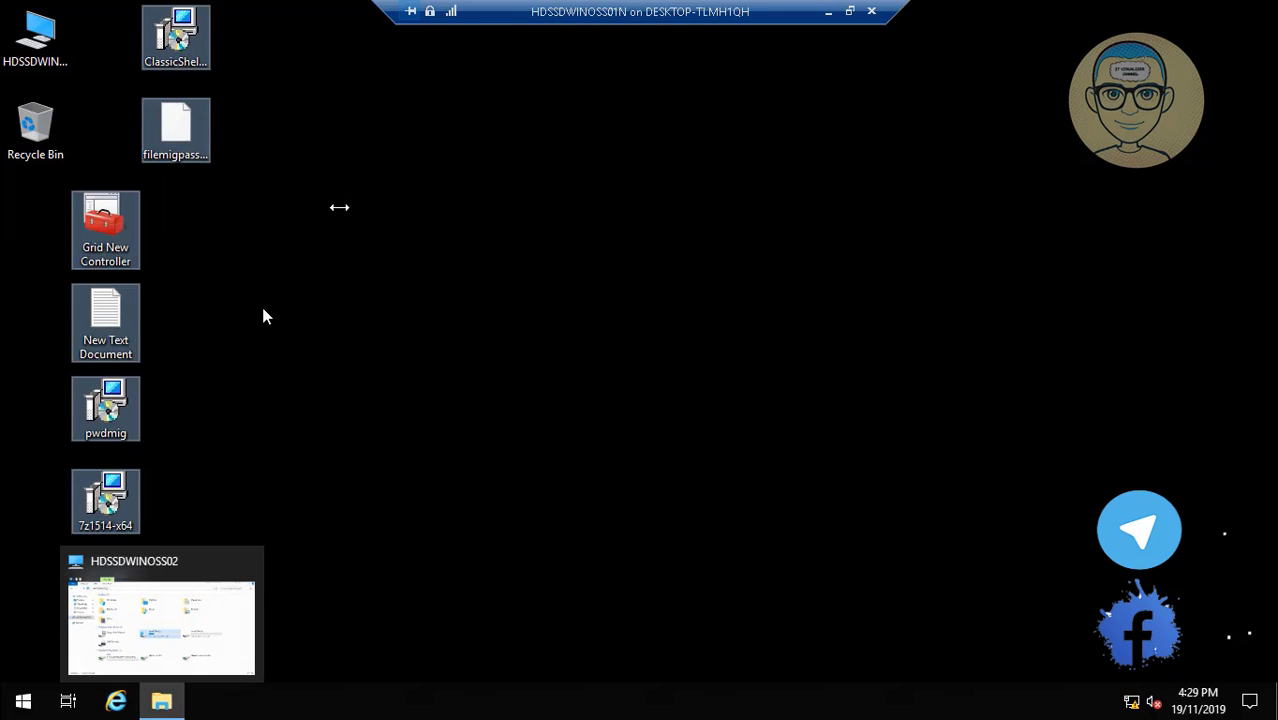
{"action": "left_click", "coordinate": [263, 310]}
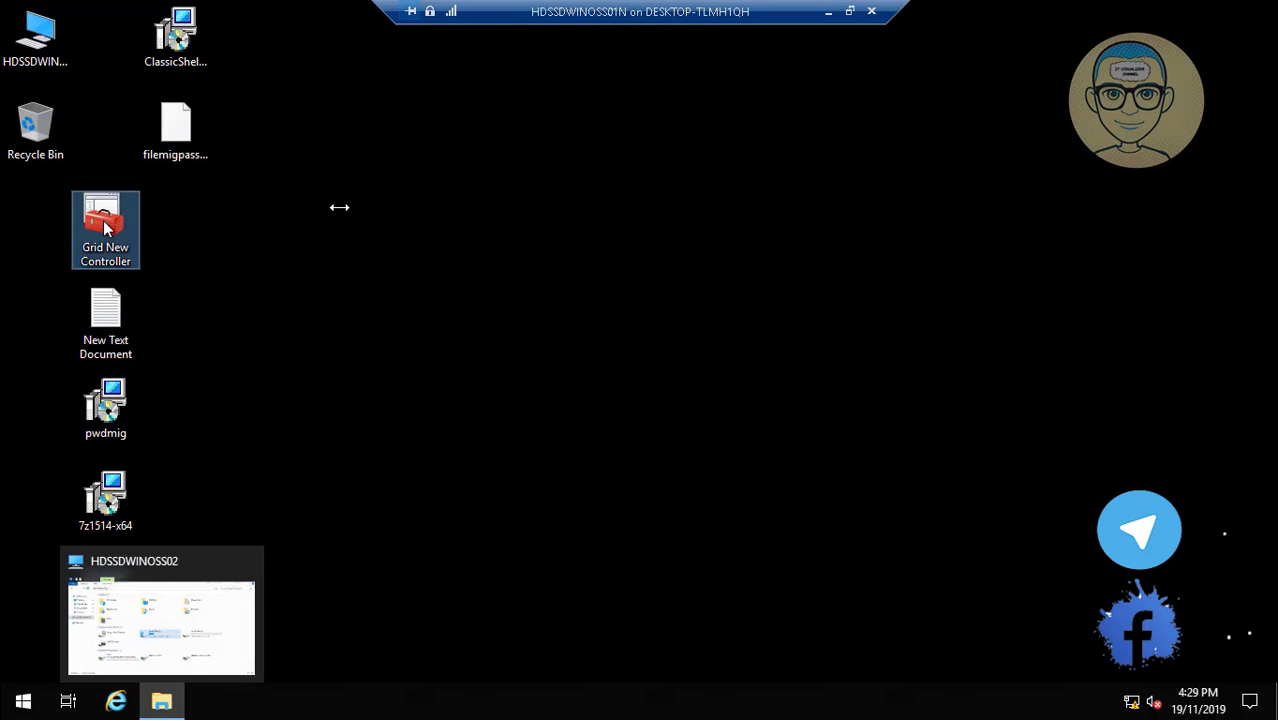
Move New Text Document, pwdmig, 7z1514-x64, Grid New Controller and filemigpass into column one, ClassicShellSetup into column two.
{"action": "left_click", "coordinate": [112, 332]}
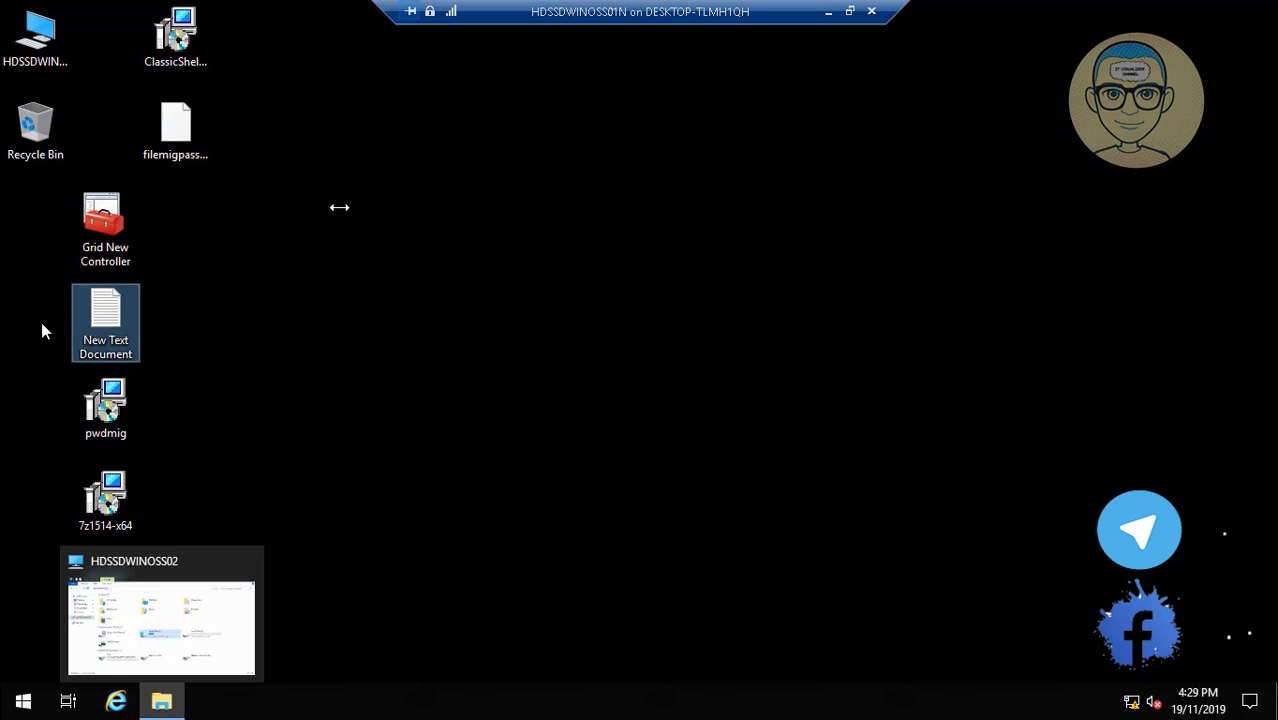
{"action": "left_click_drag", "start_coordinate": [42, 332], "coordinate": [38, 330]}
{"action": "left_click_drag", "start_coordinate": [113, 405], "coordinate": [36, 405]}
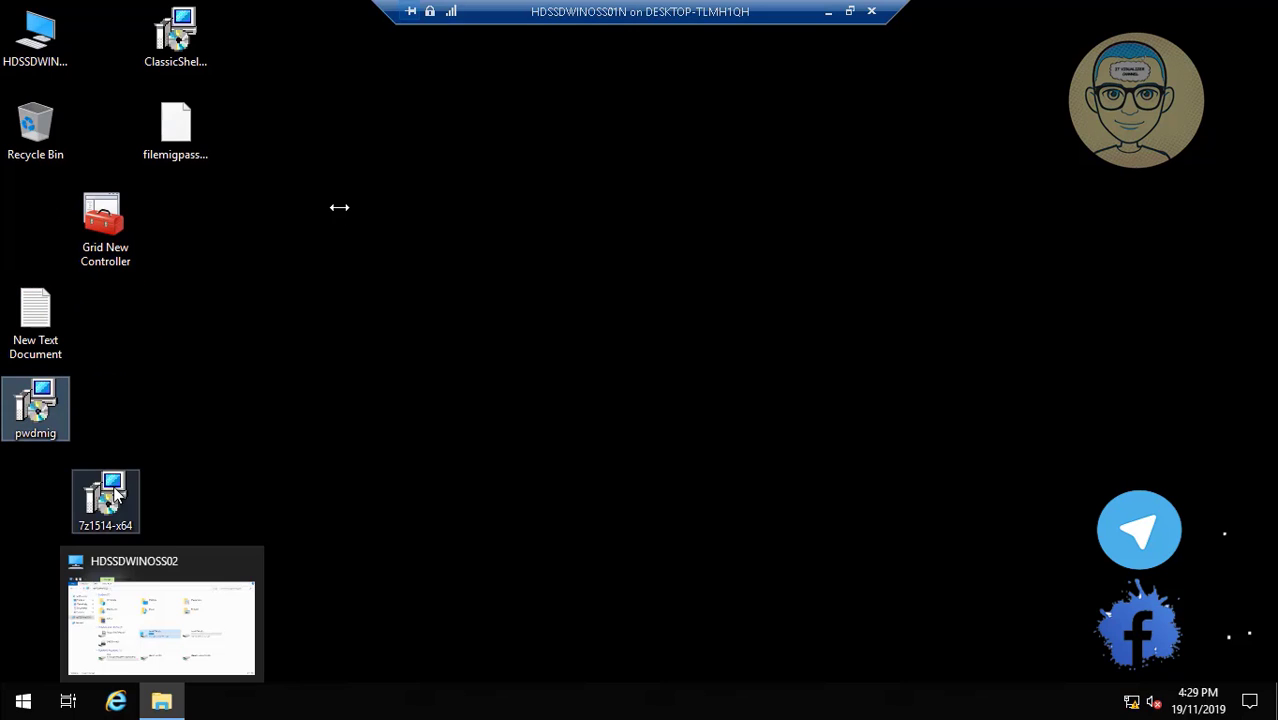
{"action": "left_click_drag", "start_coordinate": [115, 490], "coordinate": [35, 495]}
{"action": "left_click", "coordinate": [180, 618]}
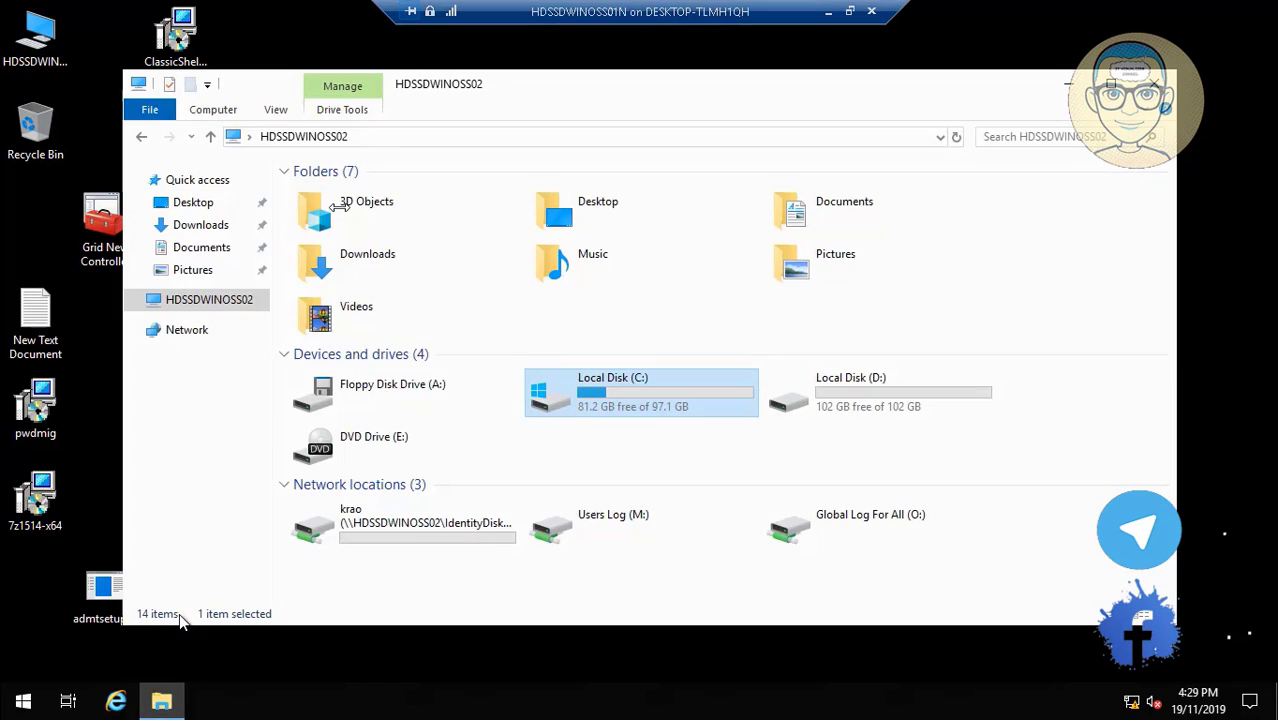
{"action": "left_click", "coordinate": [1066, 92]}
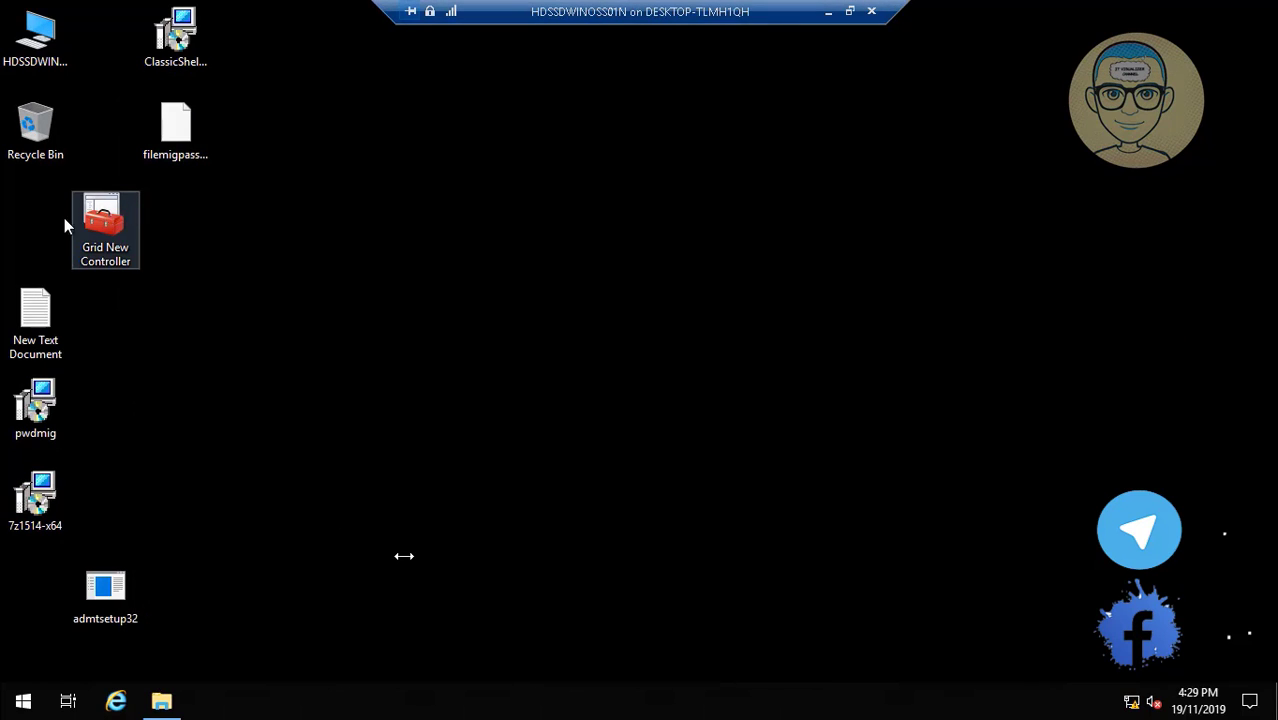
{"action": "left_click_drag", "start_coordinate": [64, 226], "coordinate": [32, 228]}
{"action": "left_click_drag", "start_coordinate": [180, 132], "coordinate": [47, 585]}
{"action": "left_click_drag", "start_coordinate": [176, 38], "coordinate": [95, 40]}
Open D:\TronLabScripts\DCDomain\Scripts and glance through the All Scripts text file.
{"action": "left_click", "coordinate": [170, 712]}
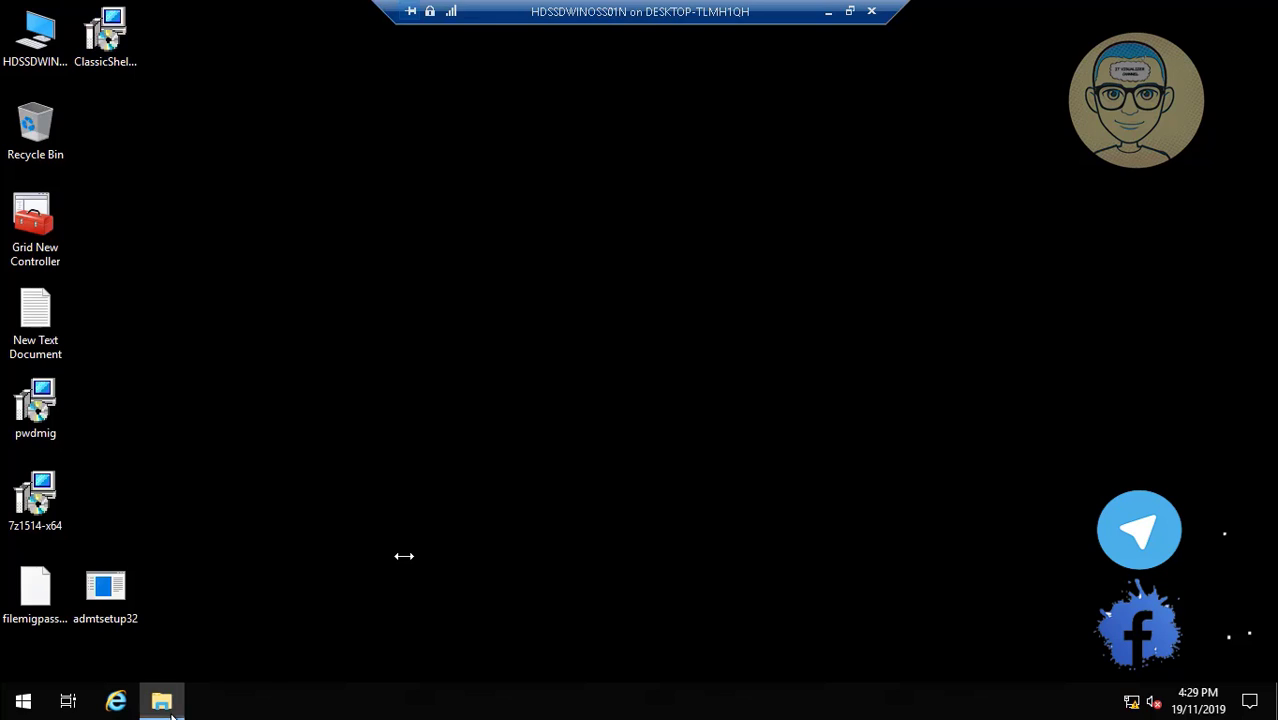
{"action": "double_click", "coordinate": [842, 405]}
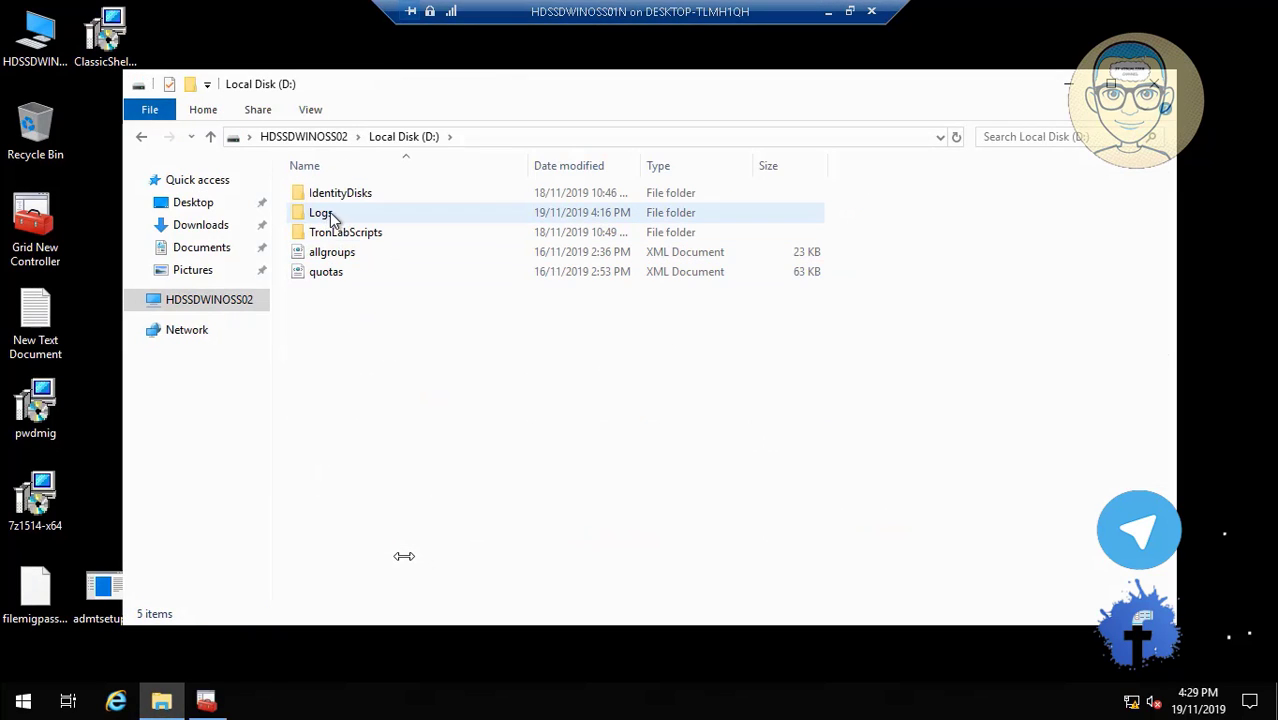
{"action": "double_click", "coordinate": [357, 230]}
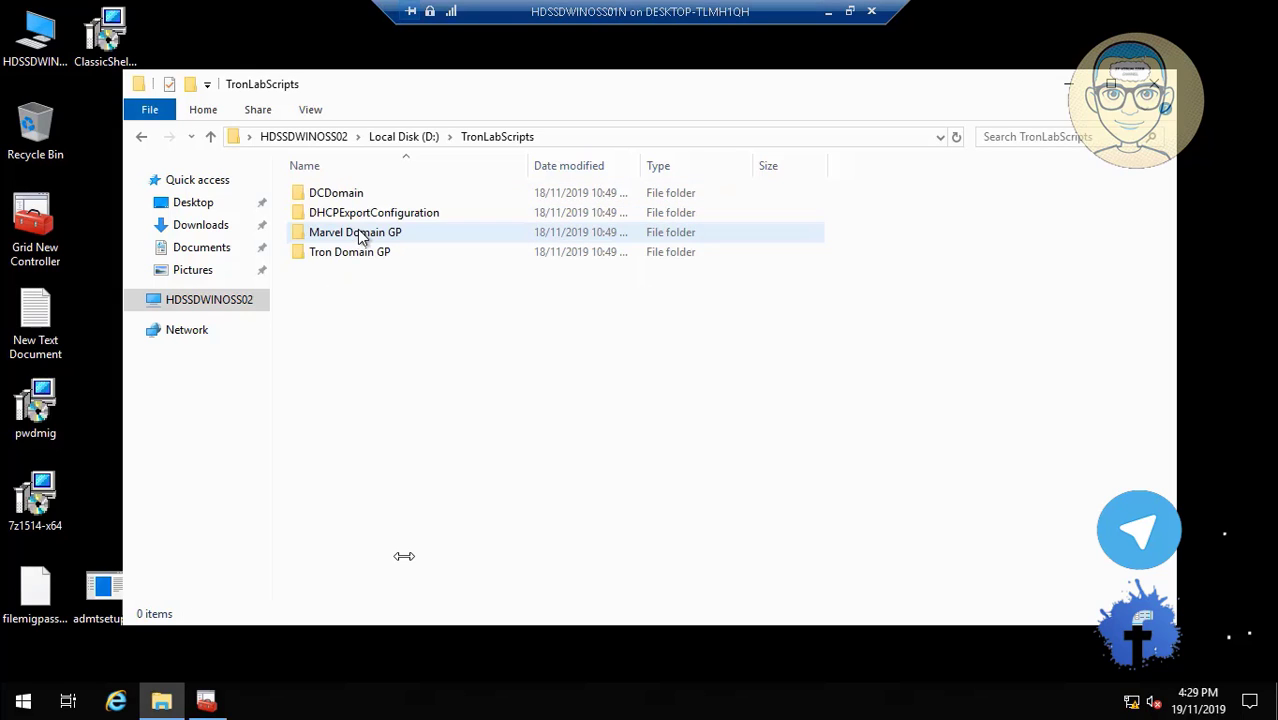
{"action": "double_click", "coordinate": [338, 194]}
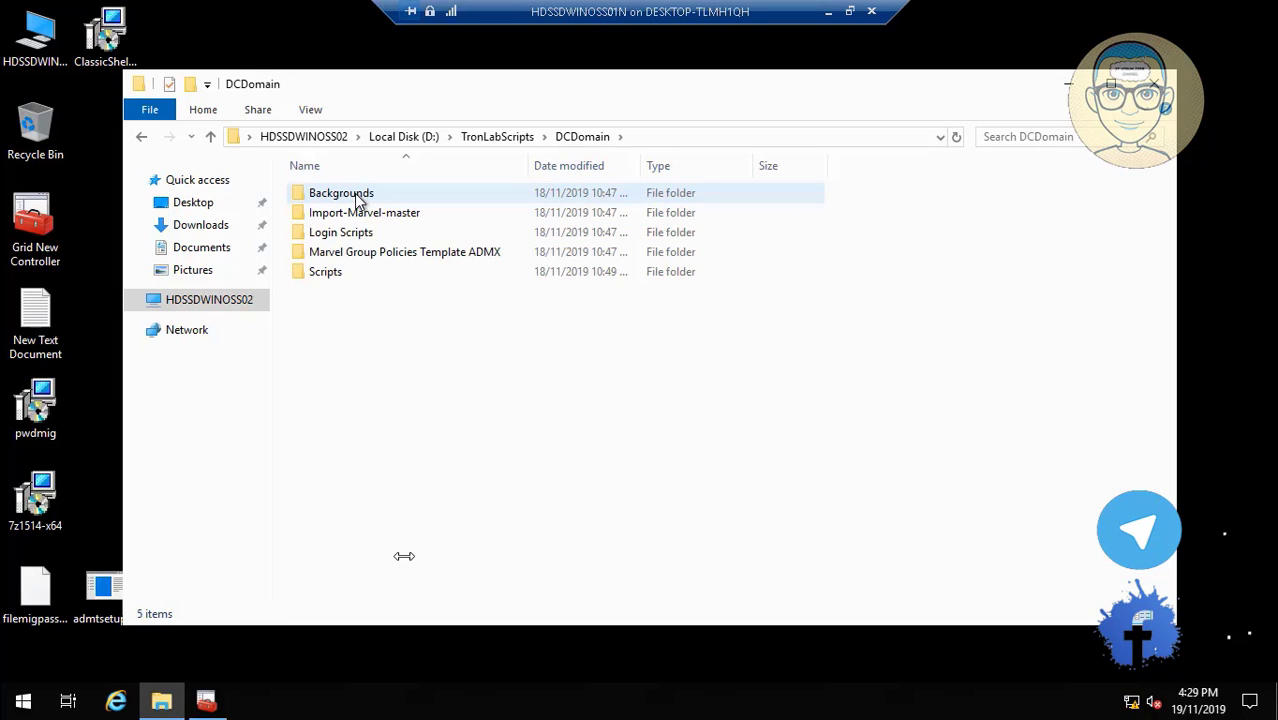
{"action": "left_click", "coordinate": [338, 275]}
{"action": "double_click", "coordinate": [338, 275]}
{"action": "double_click", "coordinate": [335, 193]}
{"action": "left_click", "coordinate": [1052, 136]}
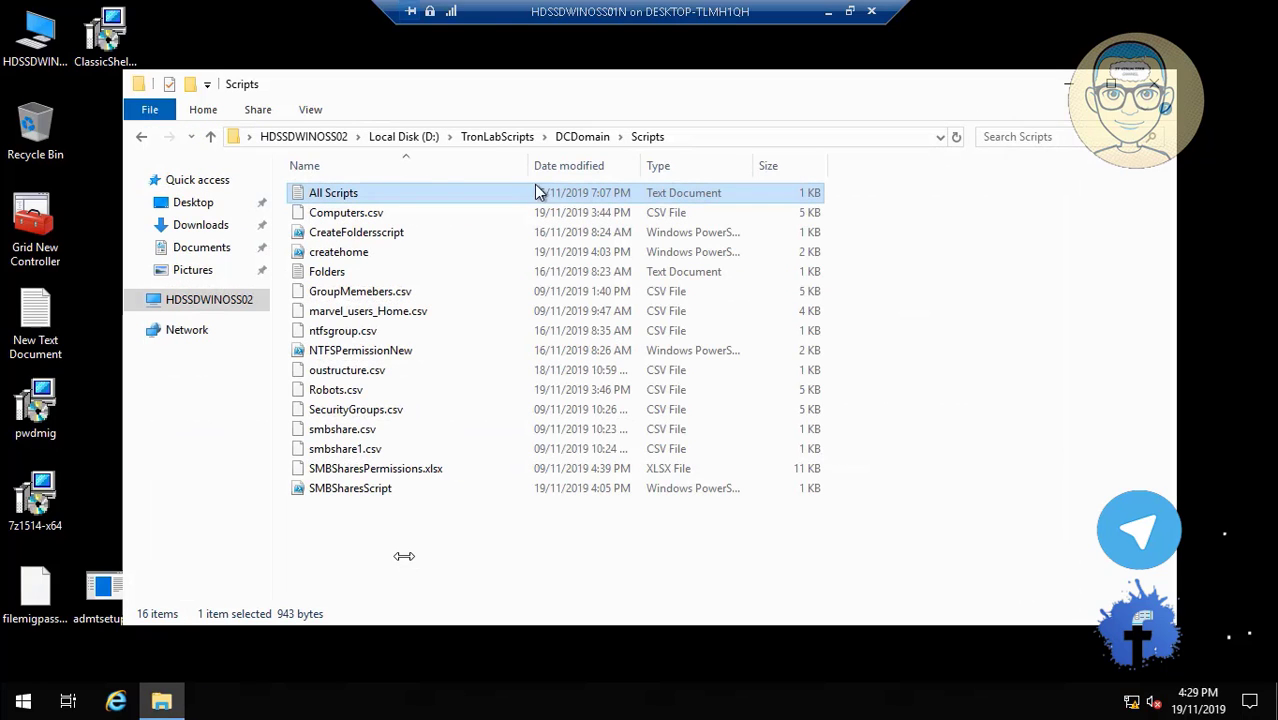
Look into D:\Logs, then return to the Scripts folder and bring up the createhome script's menu.
{"action": "left_click", "coordinate": [358, 238]}
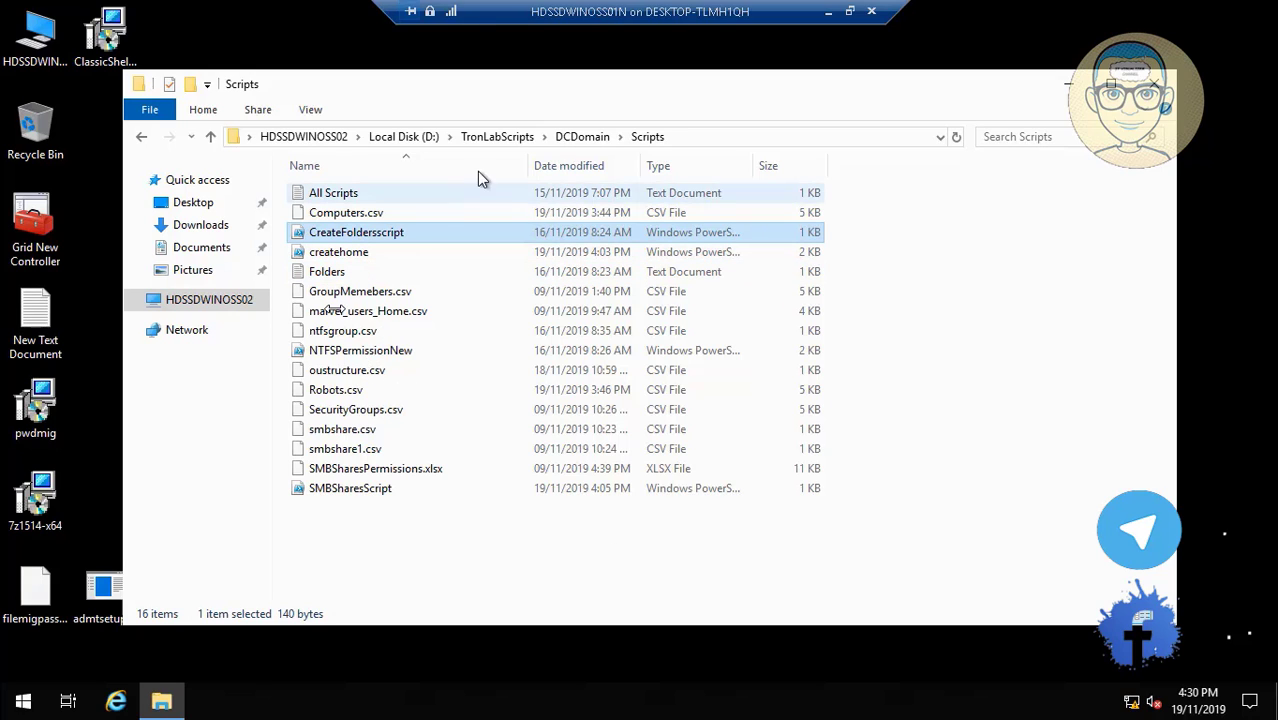
{"action": "left_click", "coordinate": [421, 136]}
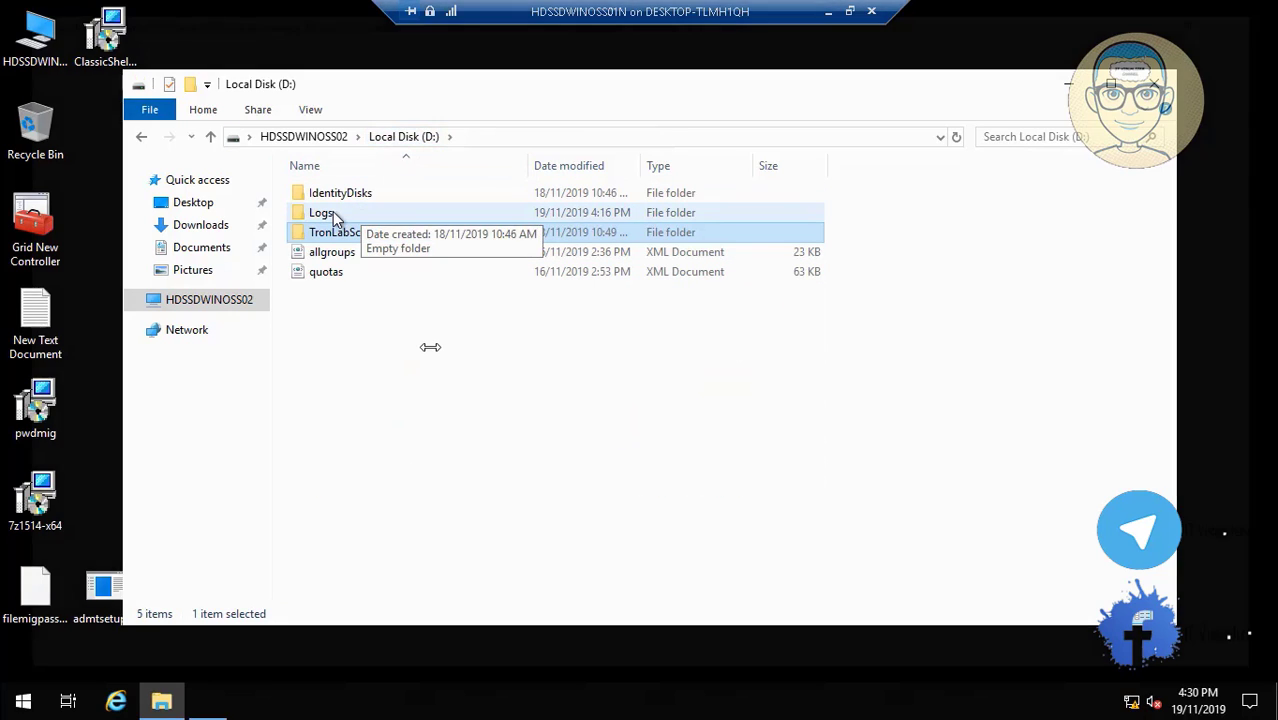
{"action": "left_click", "coordinate": [333, 212]}
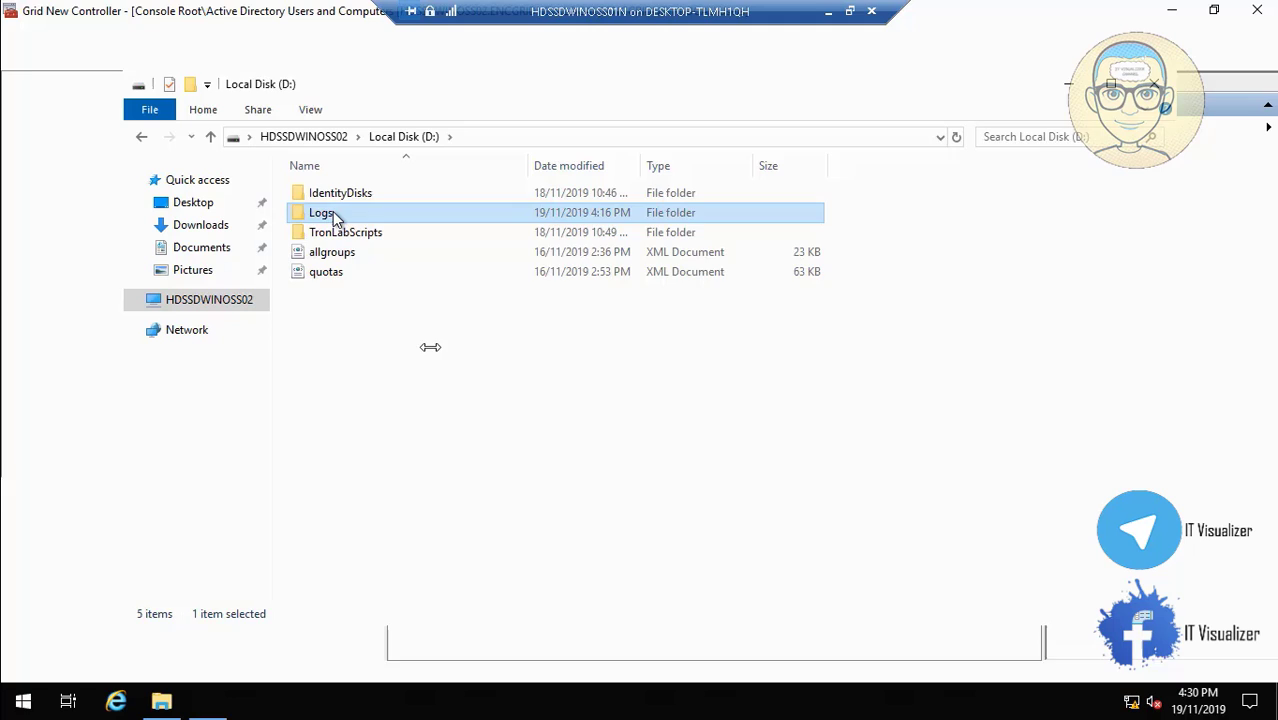
{"action": "double_click", "coordinate": [333, 213]}
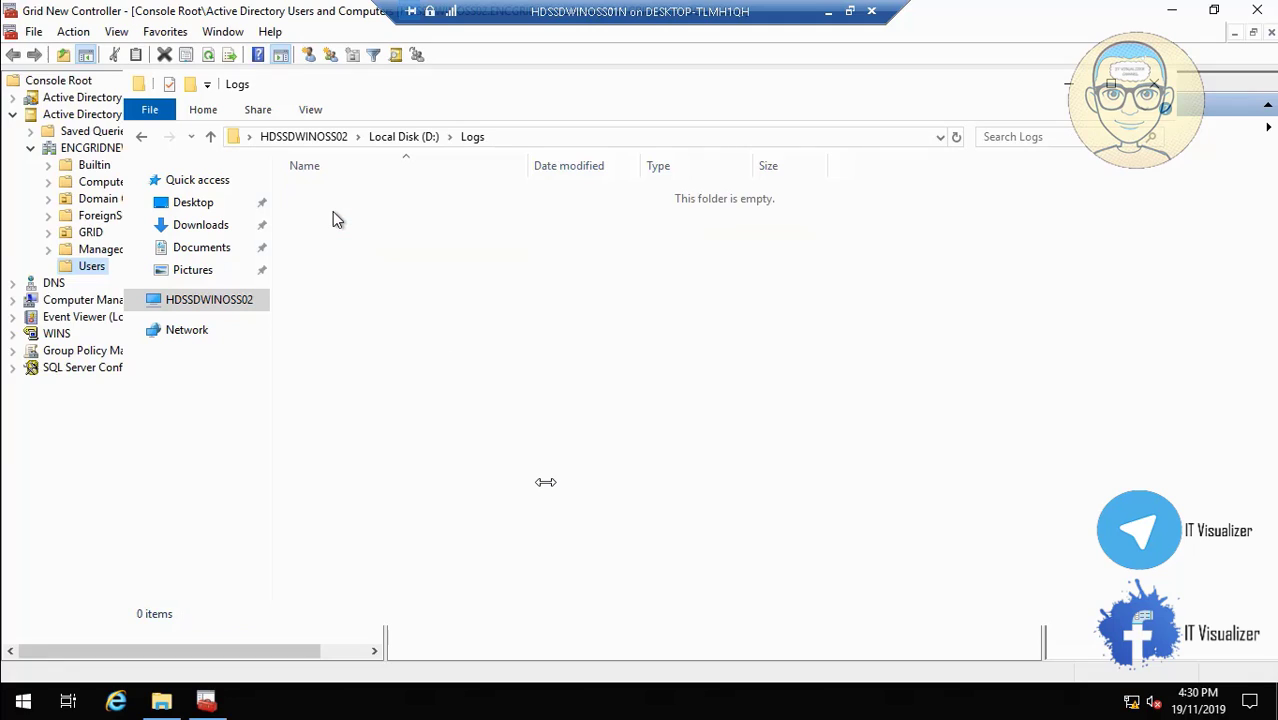
{"action": "left_click", "coordinate": [404, 144]}
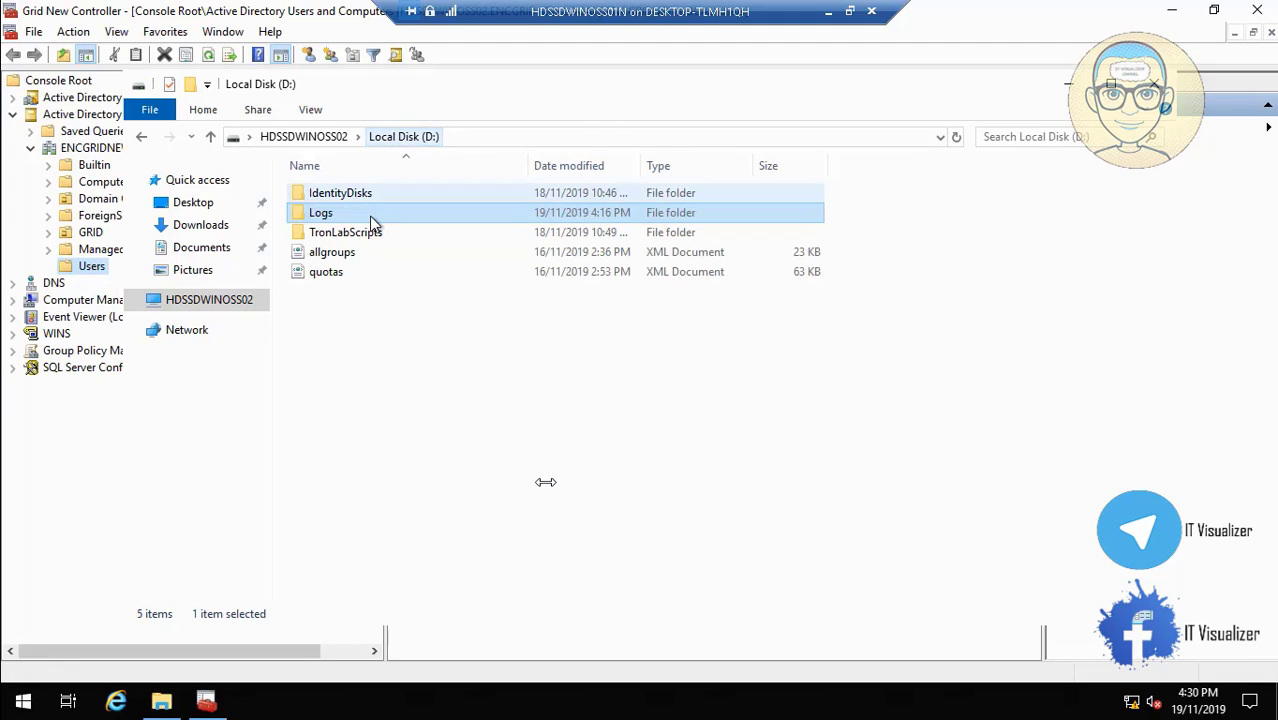
{"action": "double_click", "coordinate": [355, 232]}
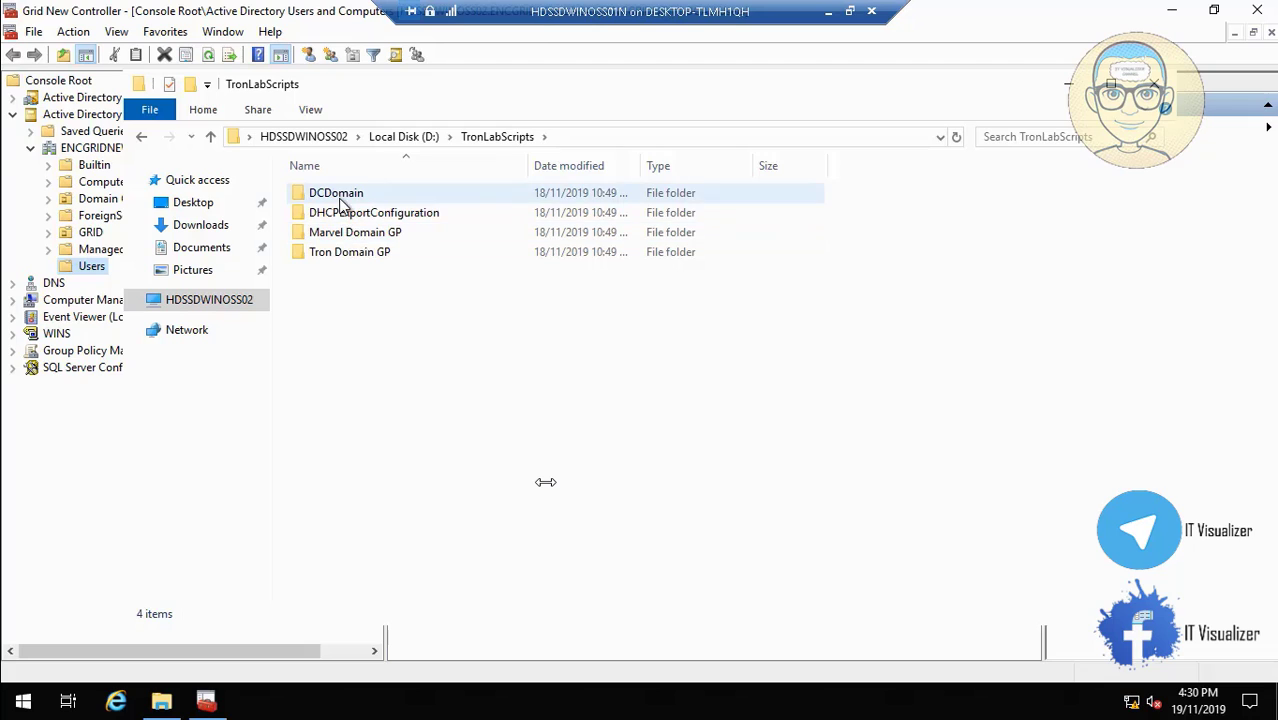
{"action": "double_click", "coordinate": [340, 199]}
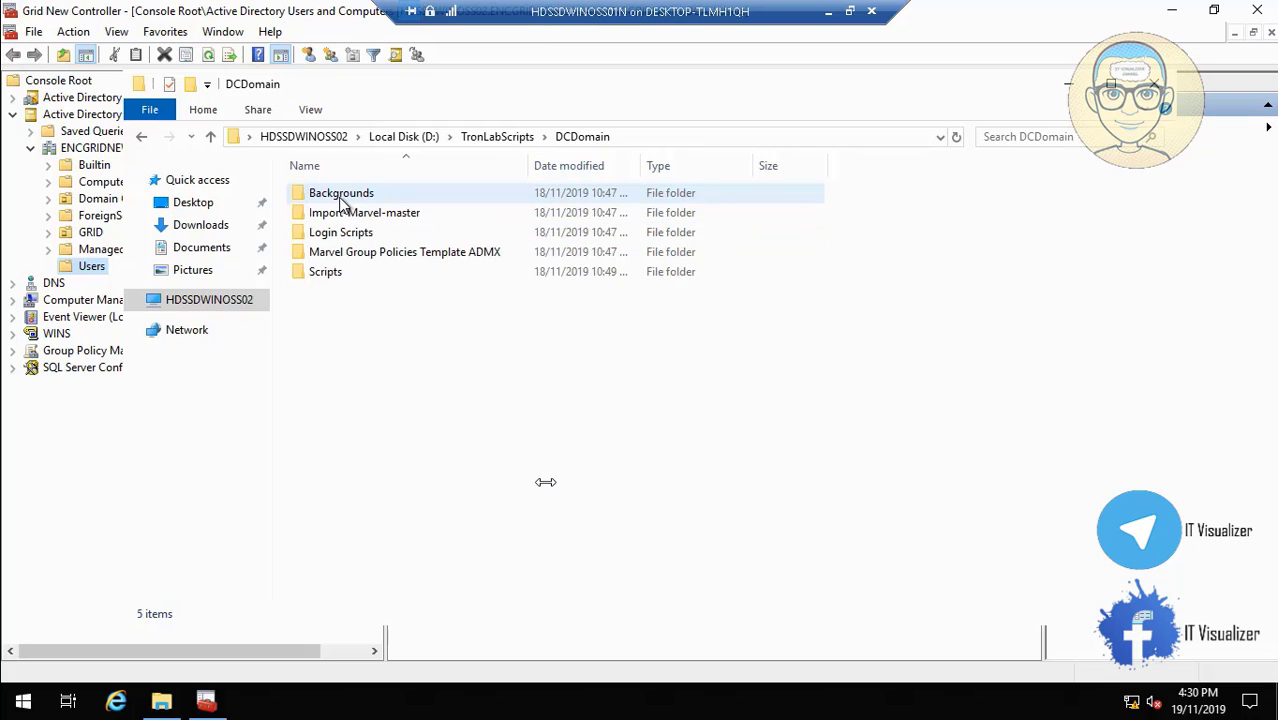
{"action": "left_click", "coordinate": [338, 279]}
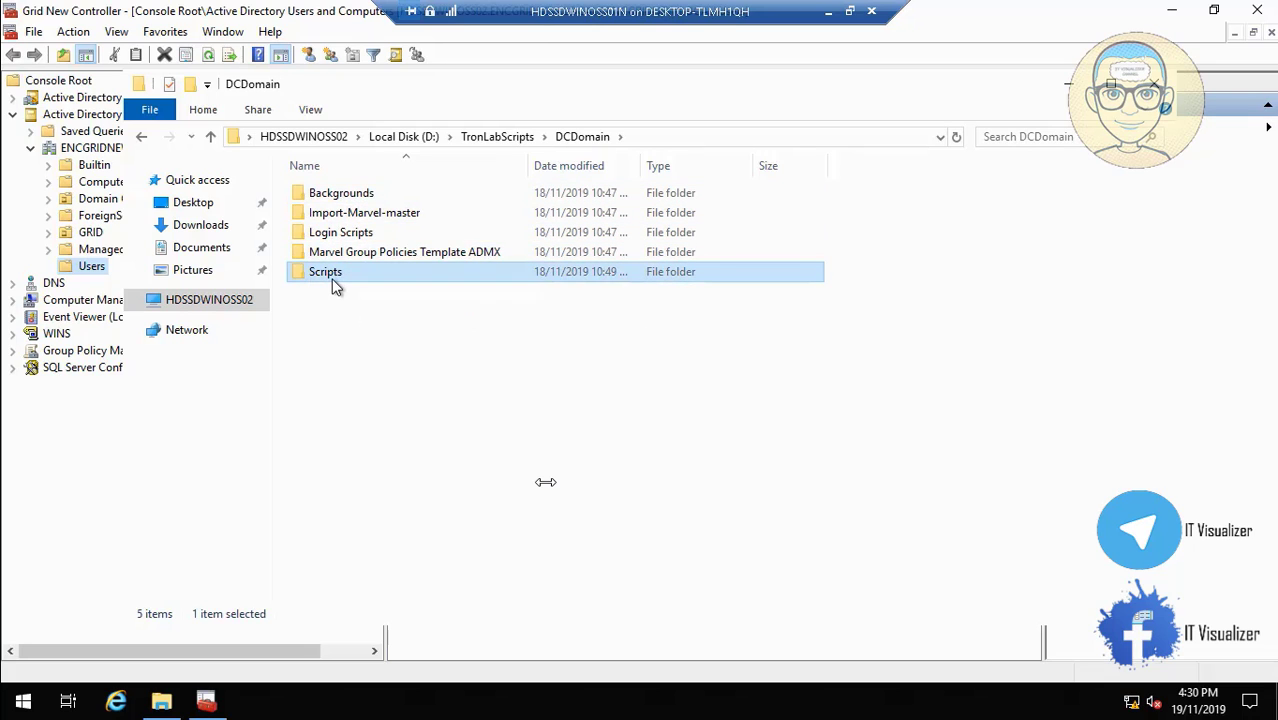
{"action": "double_click", "coordinate": [331, 279]}
{"action": "right_click", "coordinate": [357, 255]}
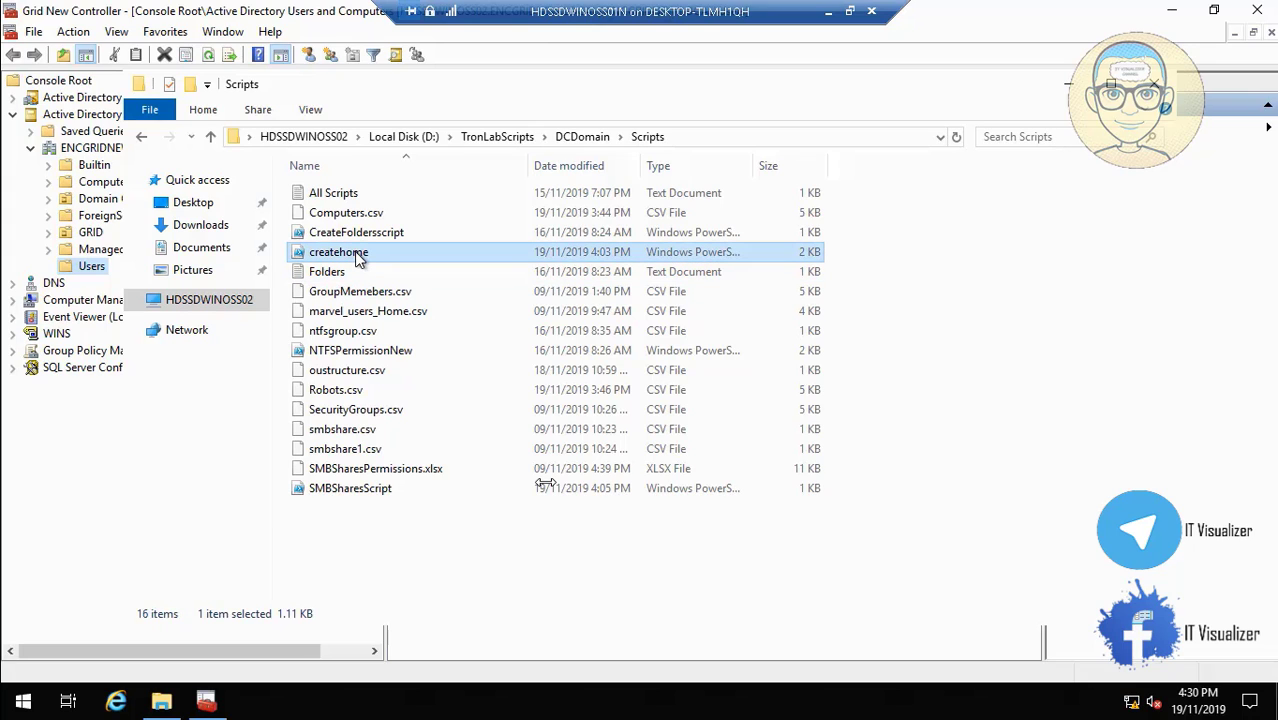
Scrub and pause the video playback, then open a file from the Scripts folder.
{"action": "left_click", "coordinate": [410, 308]}
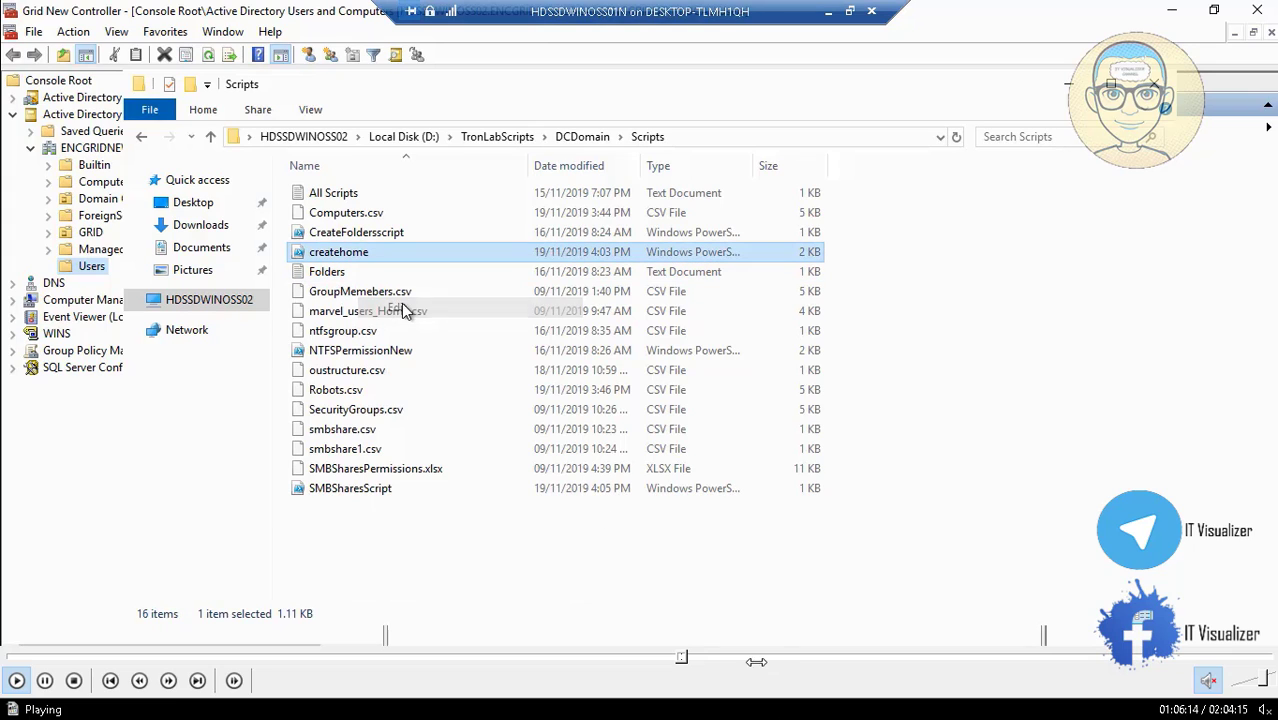
{"action": "left_click_drag", "start_coordinate": [672, 660], "coordinate": [691, 657]}
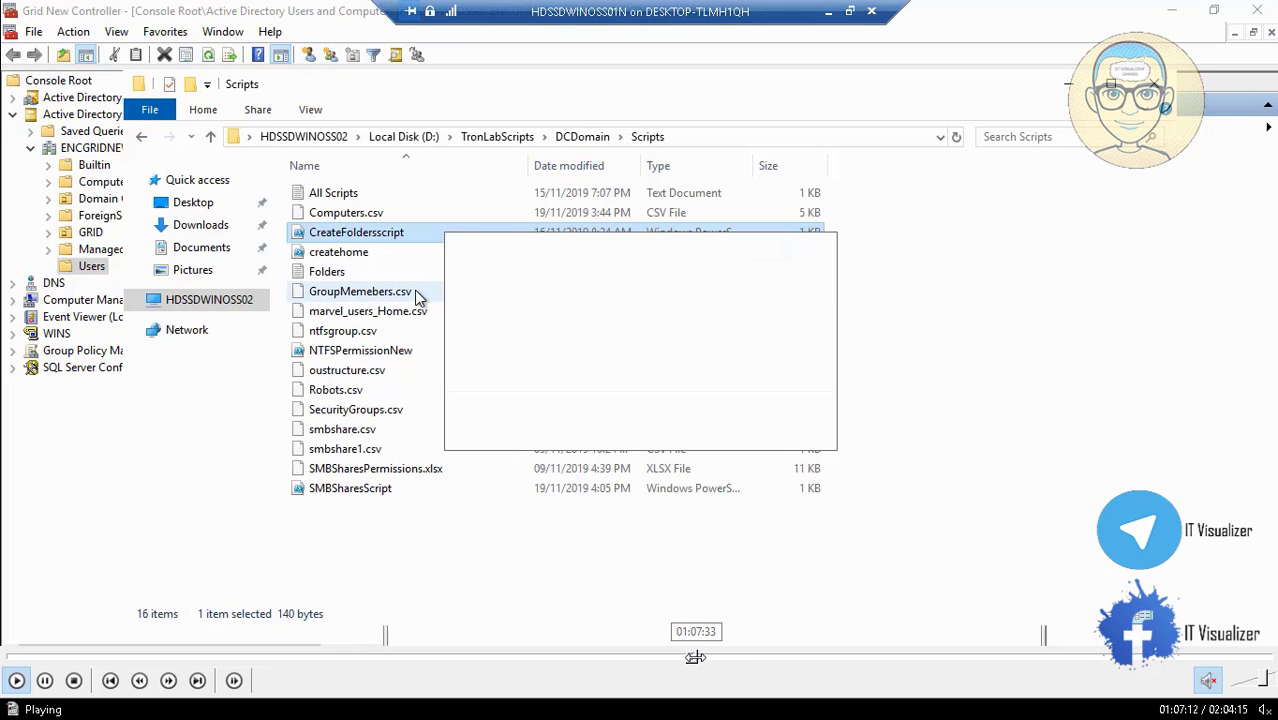
{"action": "left_click", "coordinate": [686, 657]}
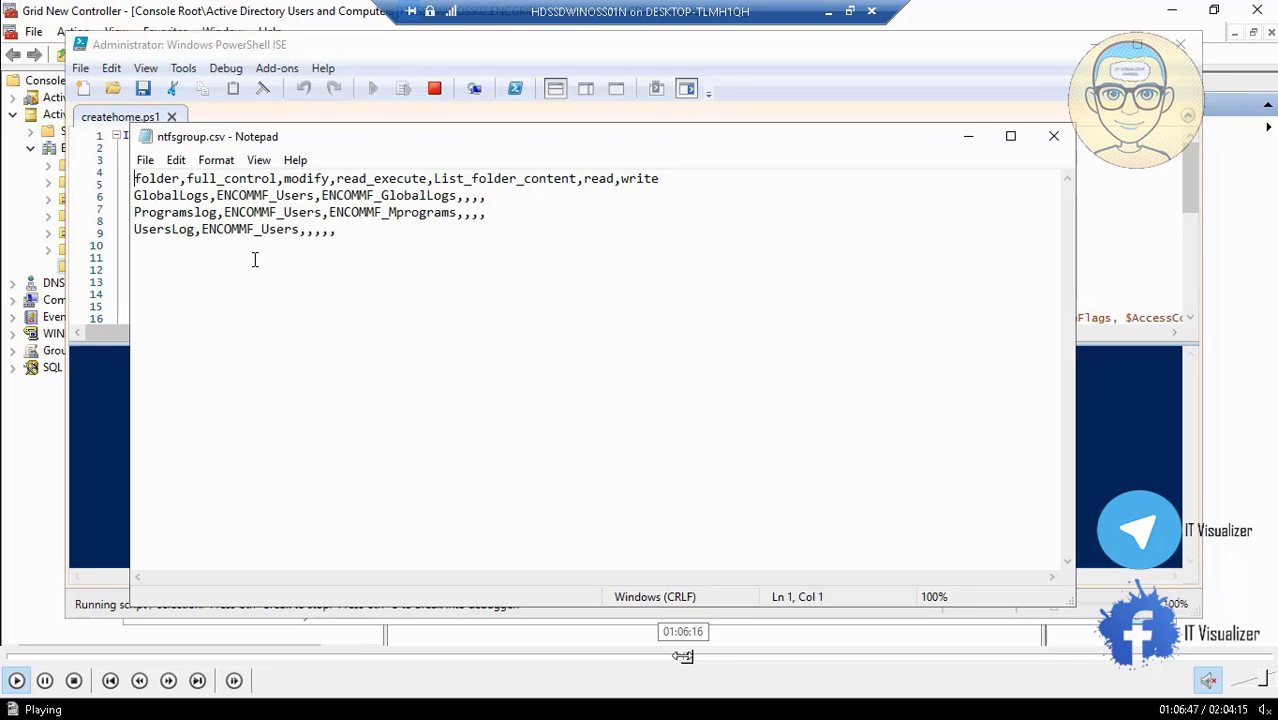
{"action": "left_click", "coordinate": [682, 657]}
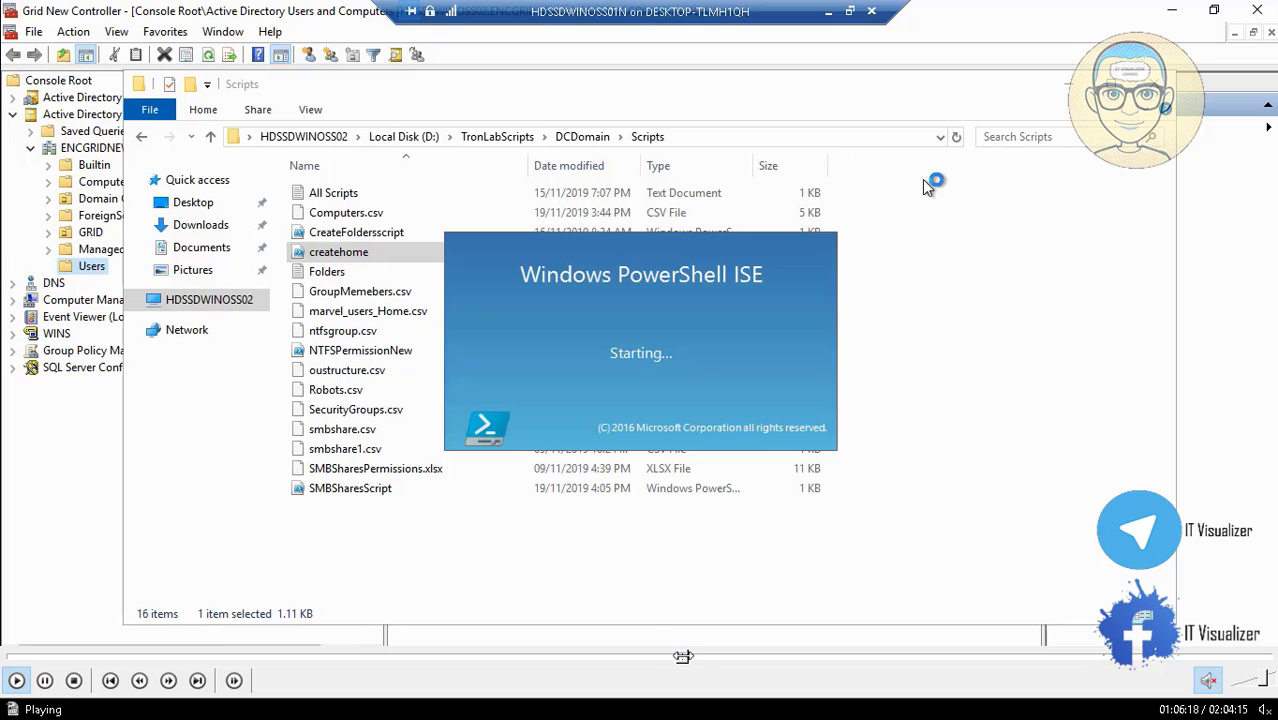
{"action": "left_click", "coordinate": [686, 657]}
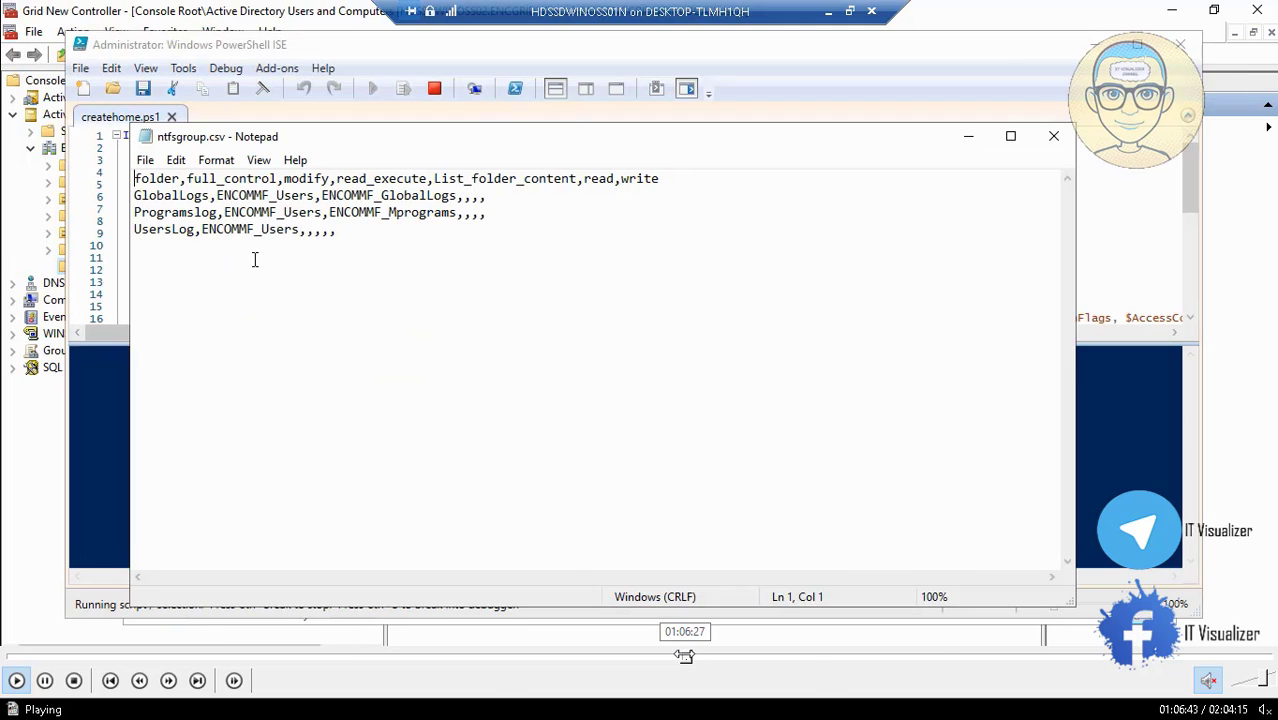
{"action": "double_click", "coordinate": [456, 297]}
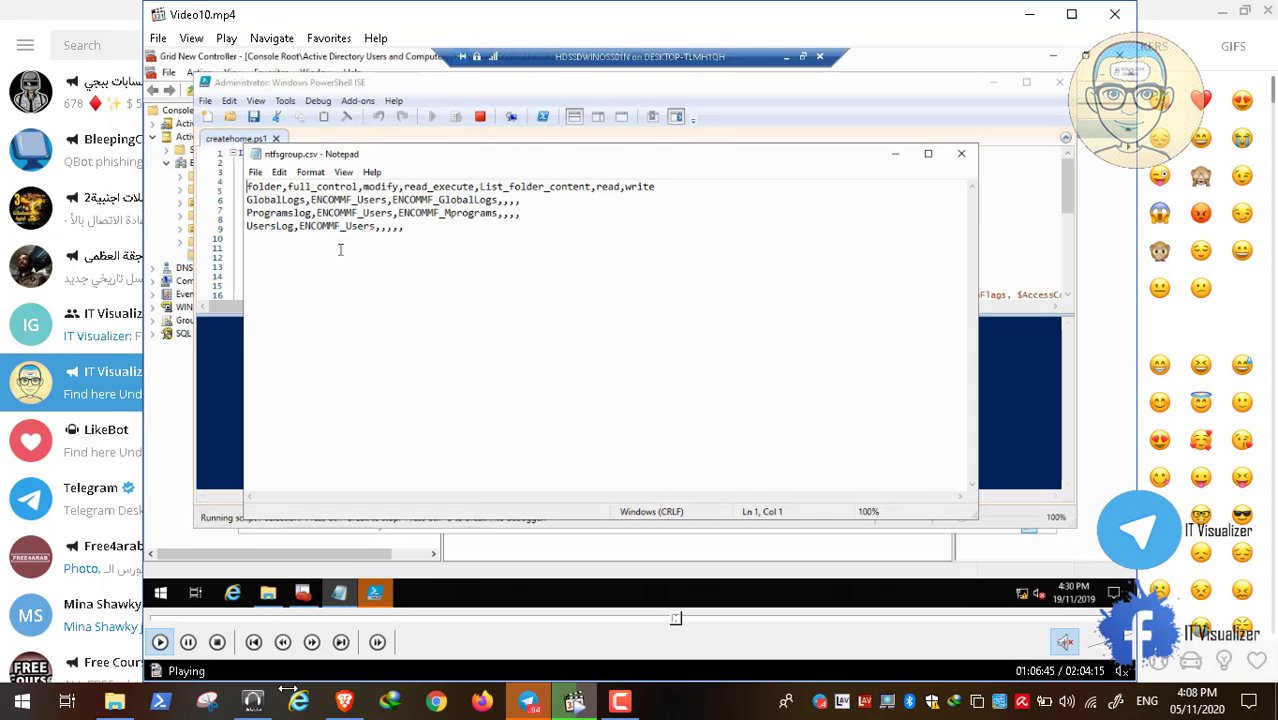
{"action": "left_click", "coordinate": [188, 642]}
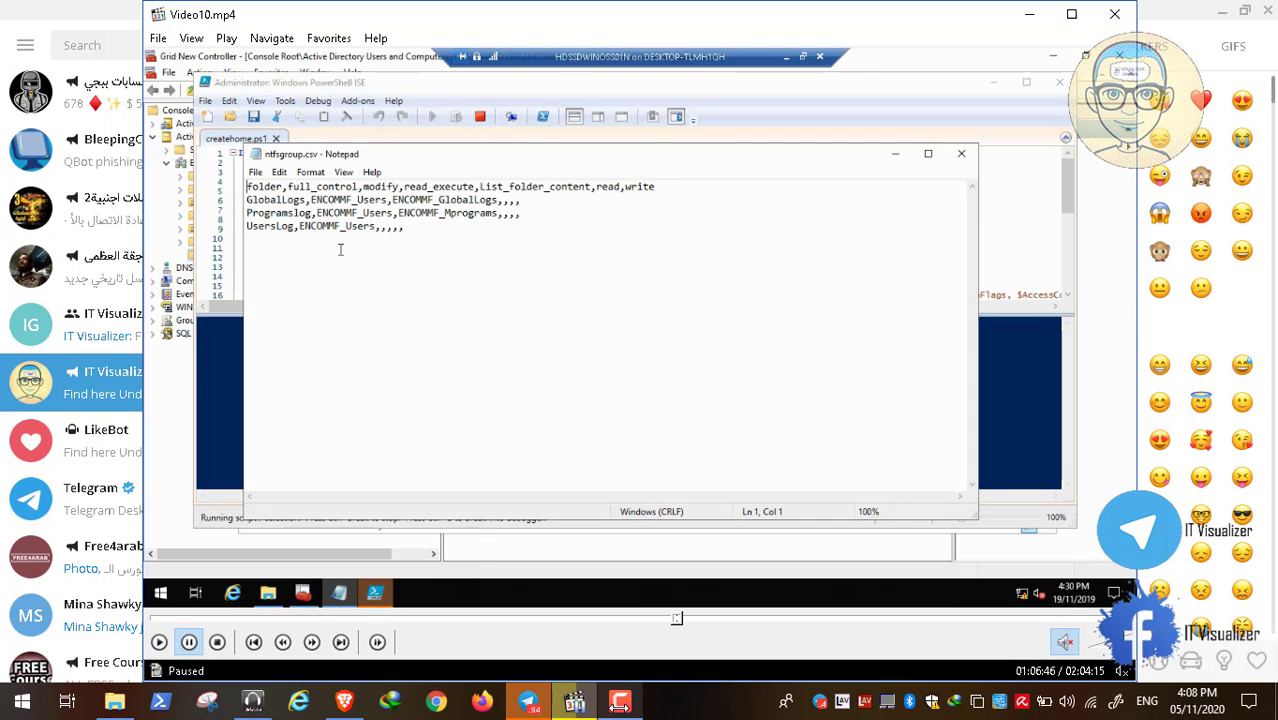
{"action": "left_click", "coordinate": [619, 704]}
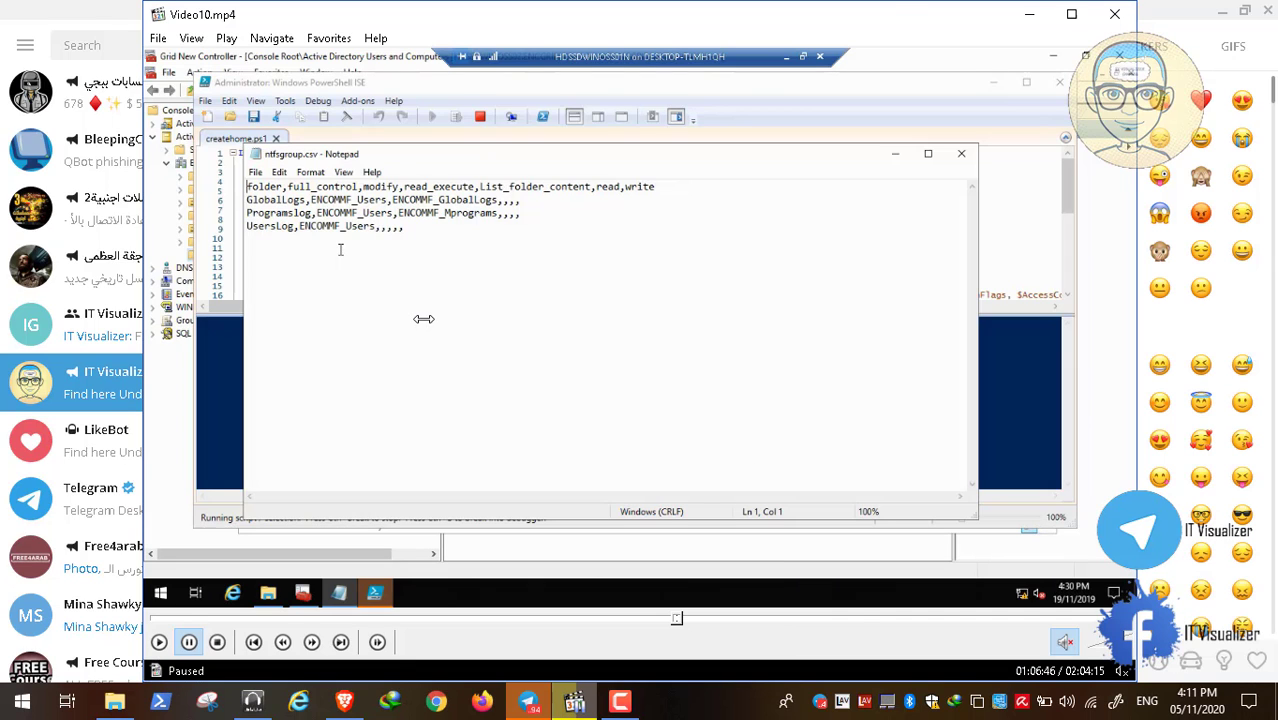
{"action": "double_click", "coordinate": [424, 318]}
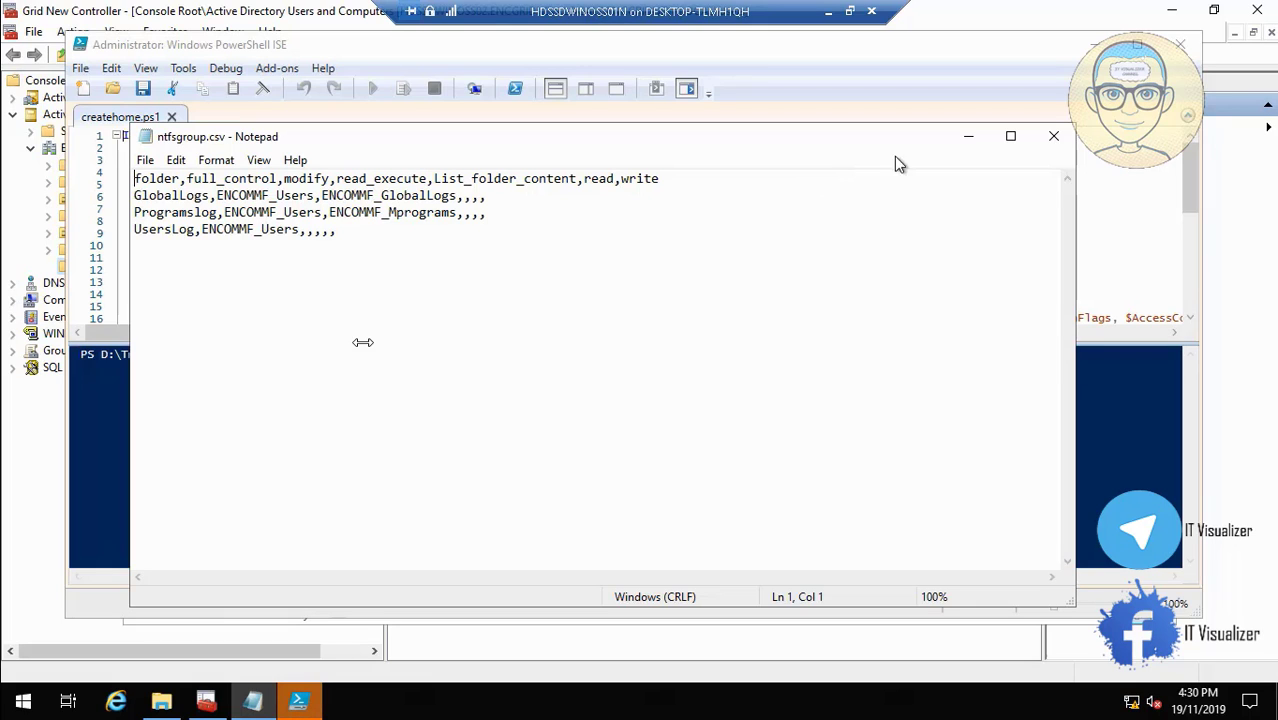
Close the ntfsgroup.csv notes, minimise the Scripts window and close PowerShell ISE.
{"action": "left_click", "coordinate": [1060, 141]}
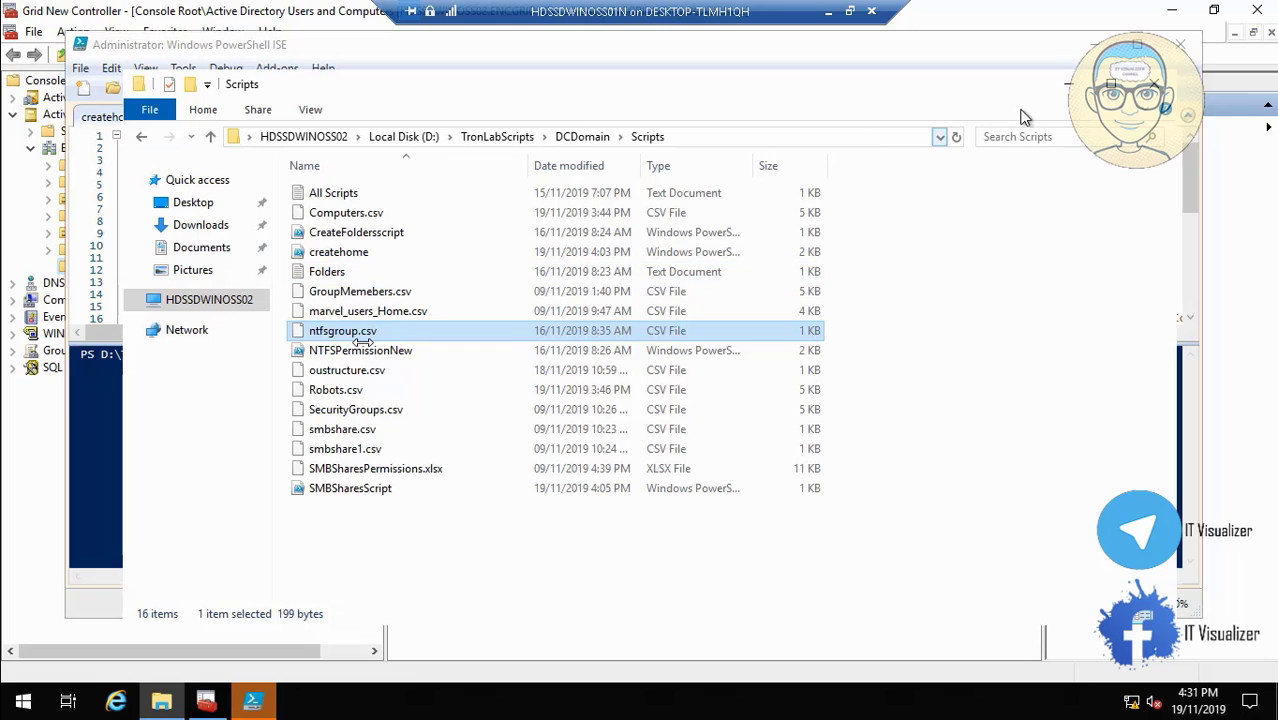
{"action": "left_click", "coordinate": [1068, 90]}
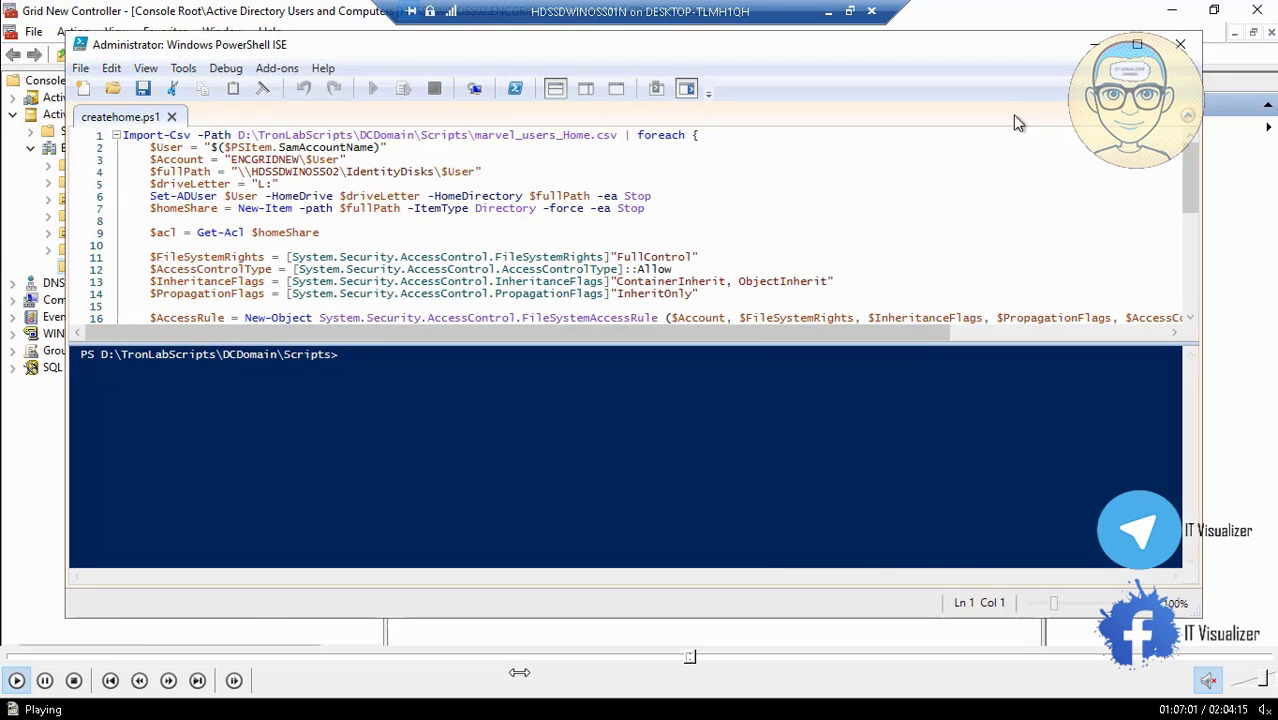
{"action": "left_click", "coordinate": [1185, 50]}
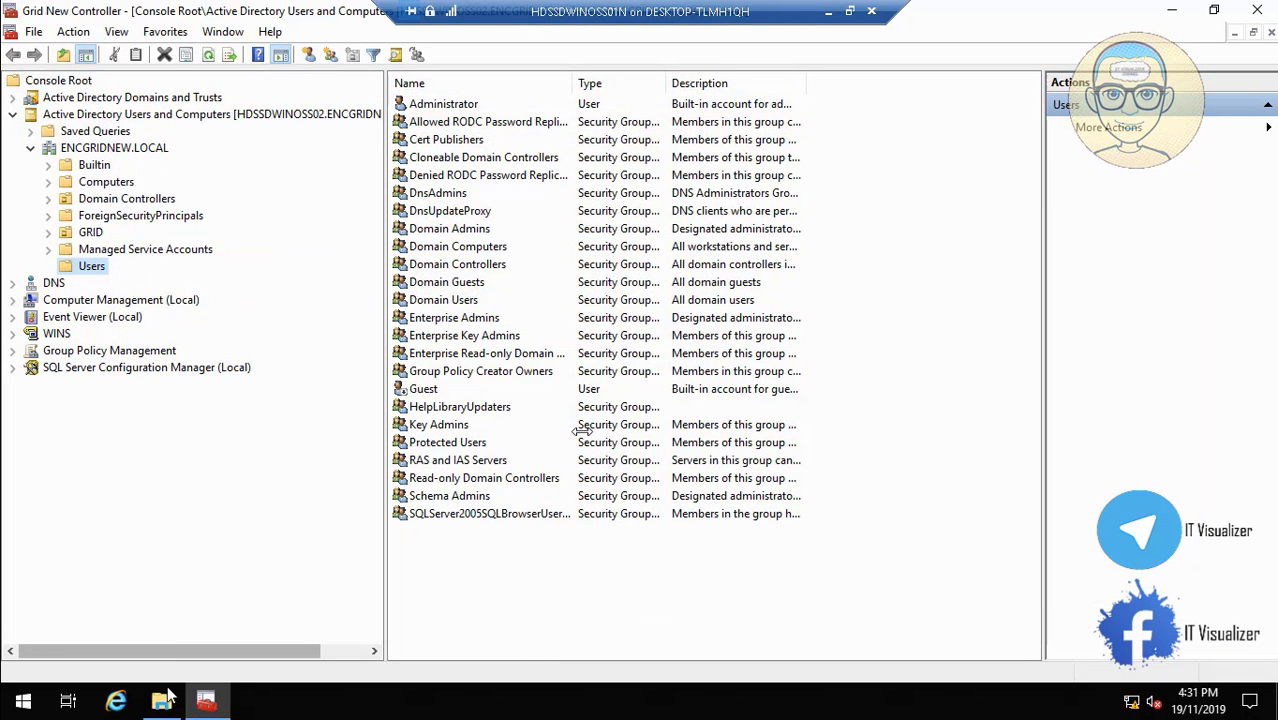
Open the CreateFoldersscript file for editing from the Scripts folder.
{"action": "left_click", "coordinate": [161, 701]}
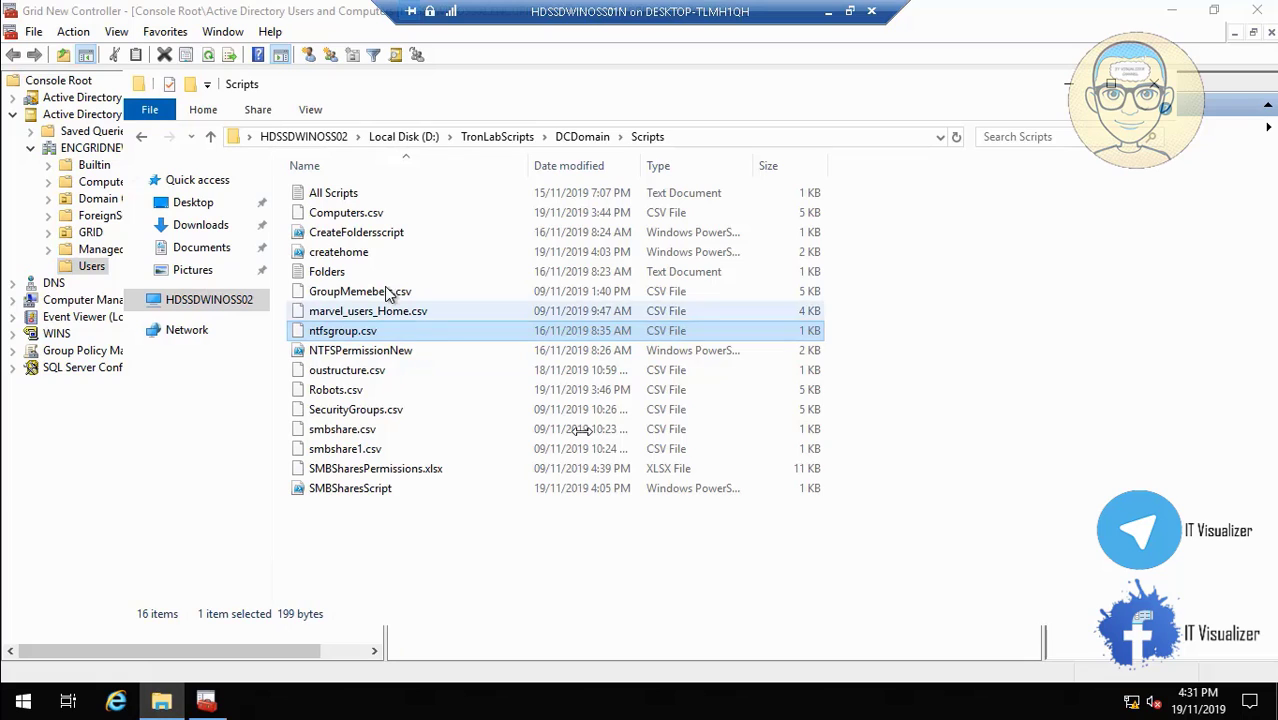
{"action": "left_click", "coordinate": [364, 236]}
{"action": "right_click", "coordinate": [364, 242]}
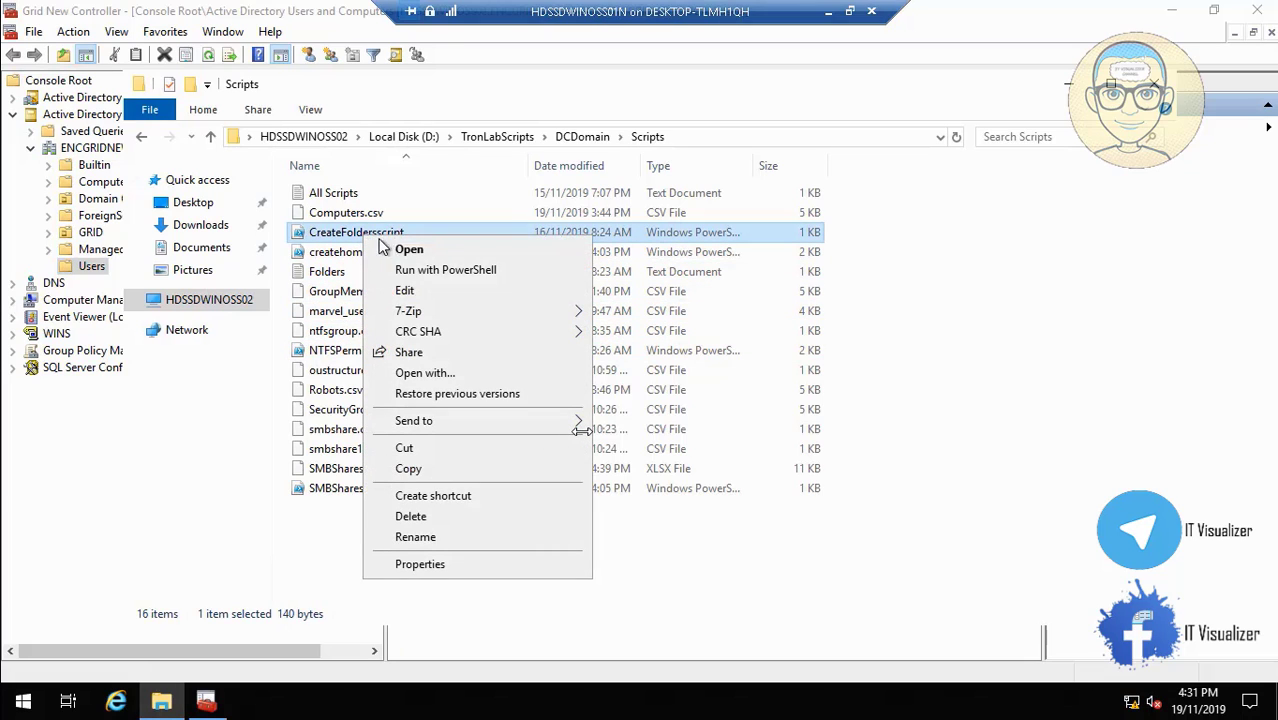
{"action": "left_click", "coordinate": [405, 291]}
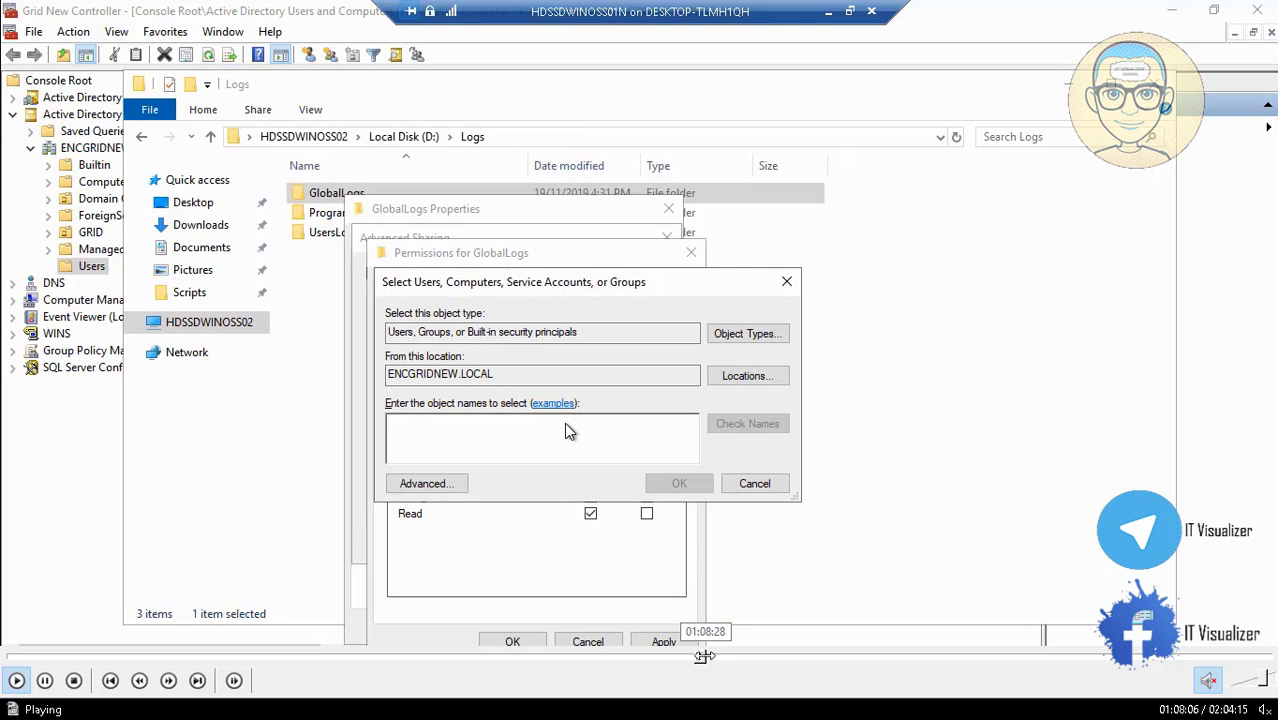
{"action": "left_click", "coordinate": [696, 656]}
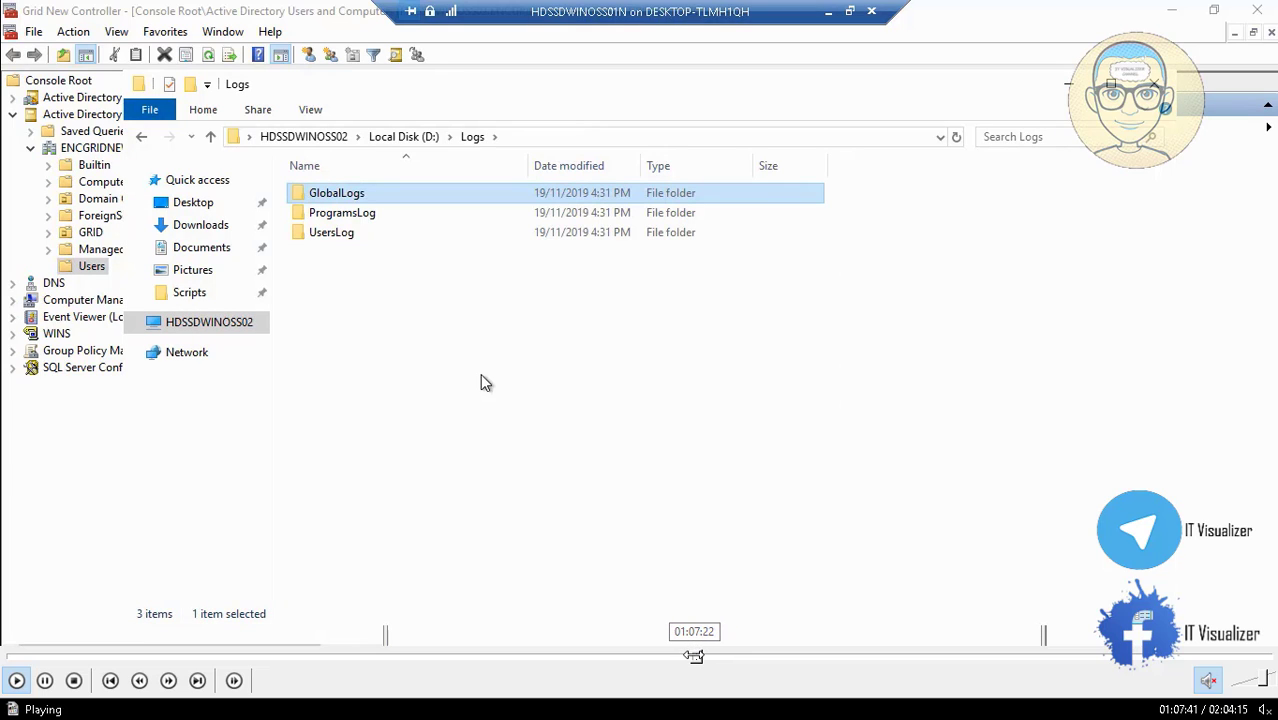
Share the GlobalLogs folder and remove Everyone from its share permissions.
{"action": "left_click", "coordinate": [420, 241]}
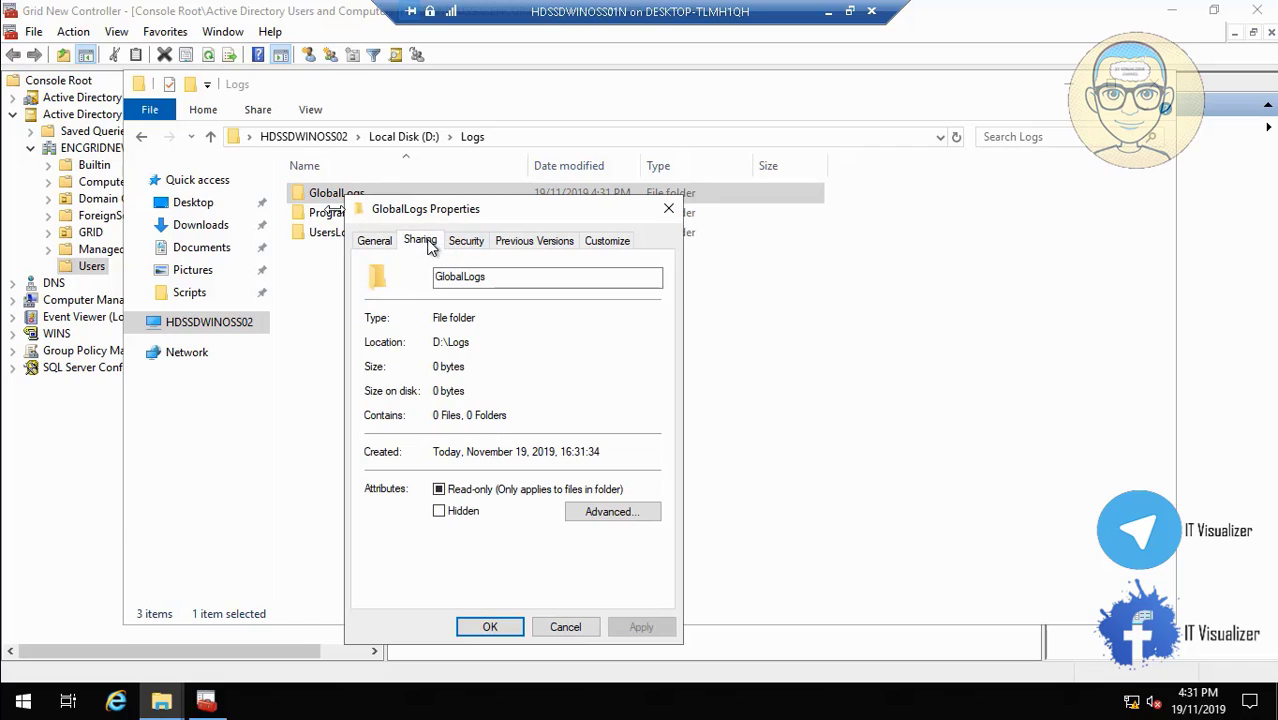
{"action": "left_click", "coordinate": [440, 464]}
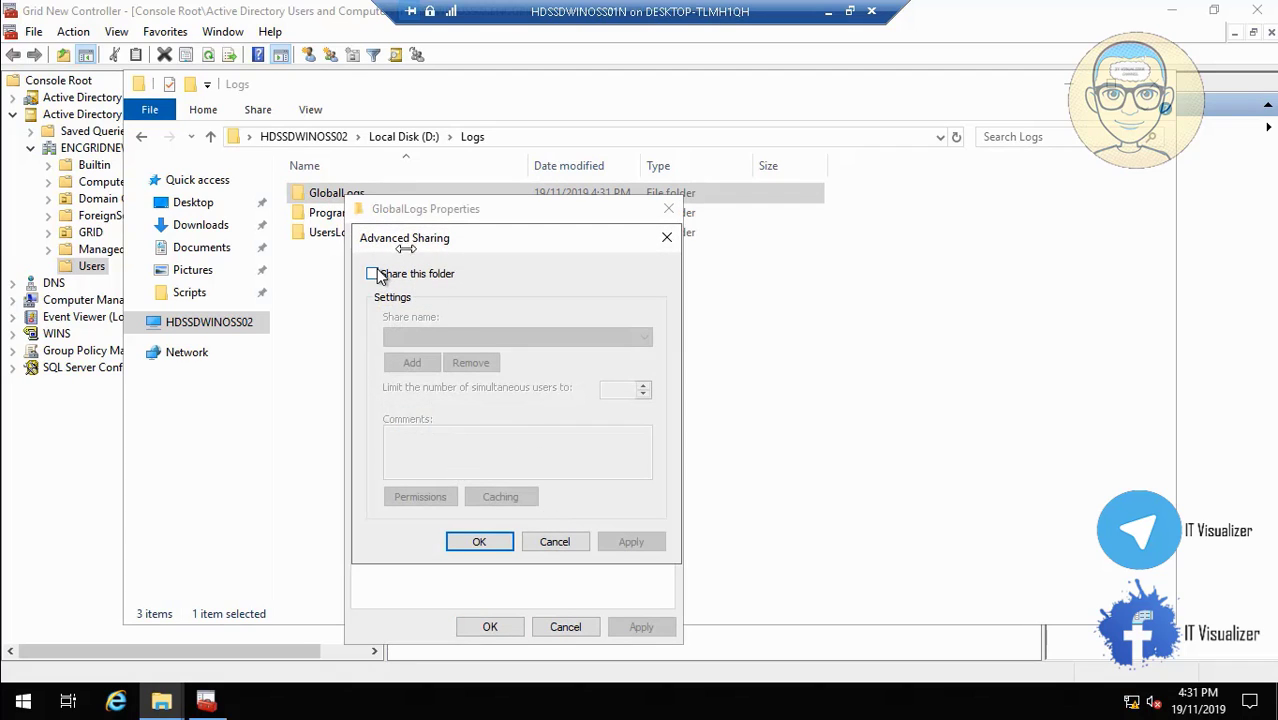
{"action": "left_click", "coordinate": [373, 274]}
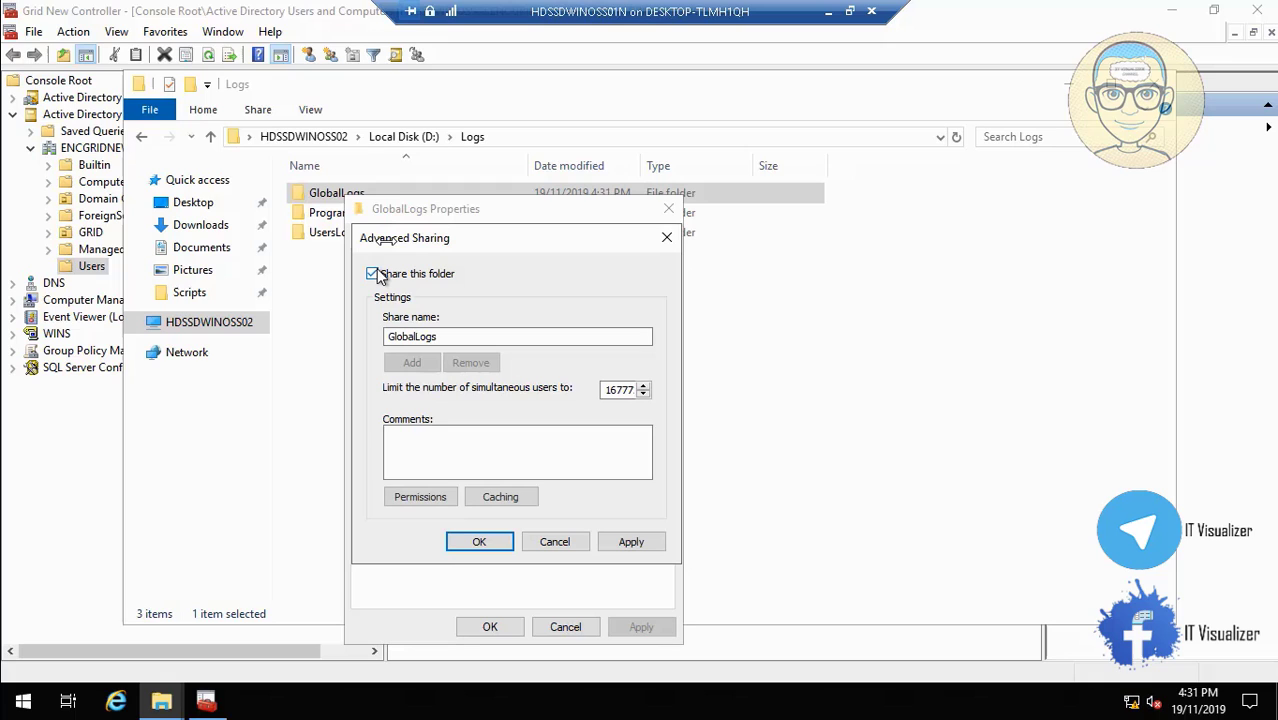
{"action": "left_click", "coordinate": [432, 507]}
{"action": "left_click", "coordinate": [650, 431]}
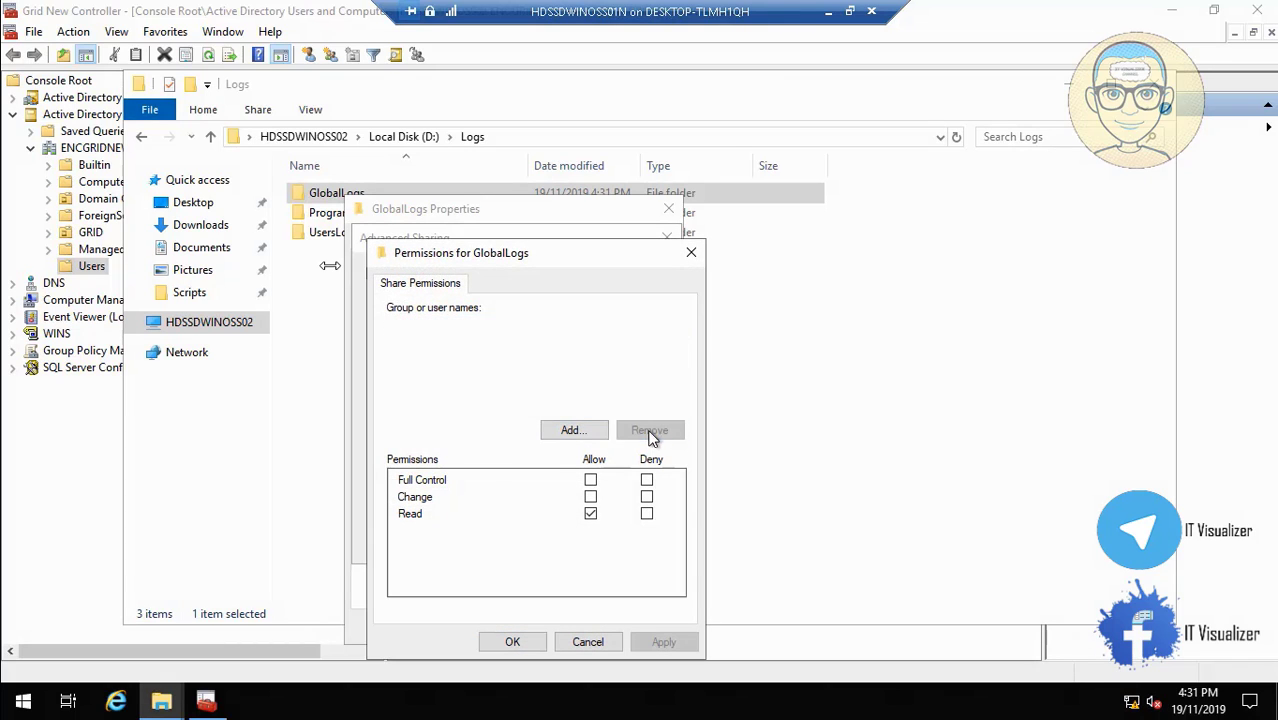
Add ENCOMMF_All Grid and ENCOMMF_Users to the GlobalLogs share permissions.
{"action": "left_click", "coordinate": [578, 430]}
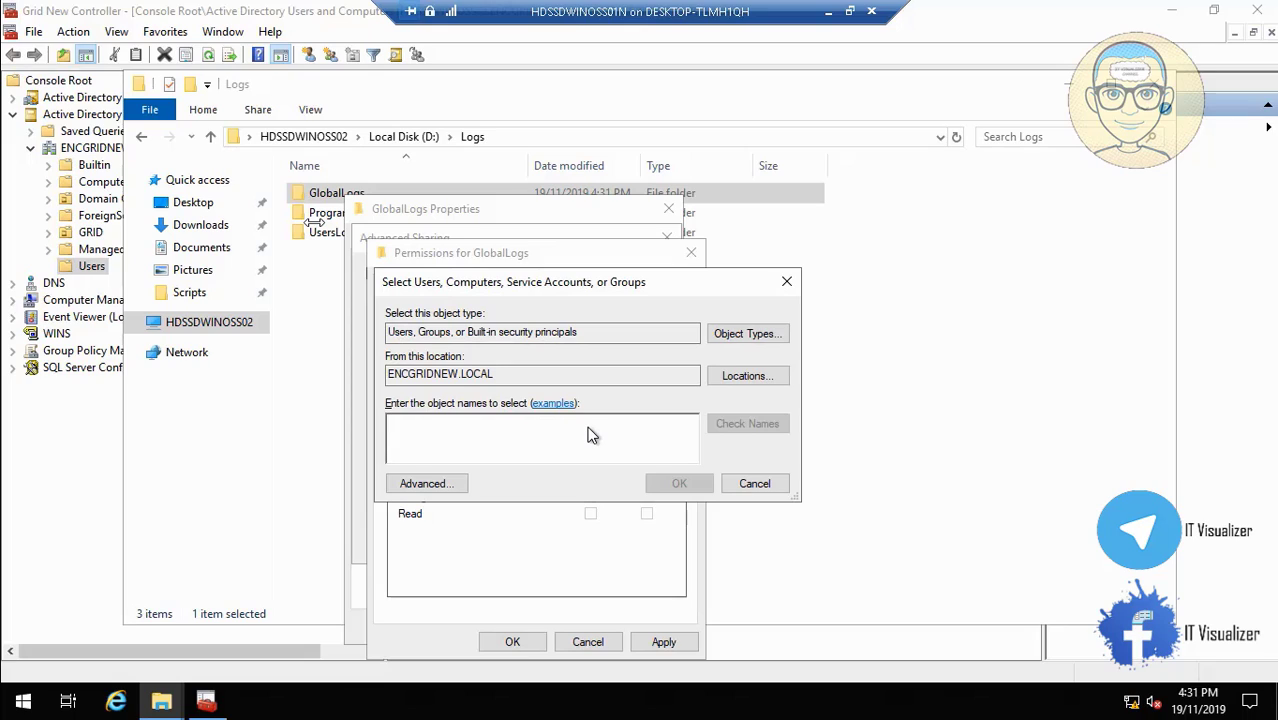
{"action": "type", "text": "ENCOM"}
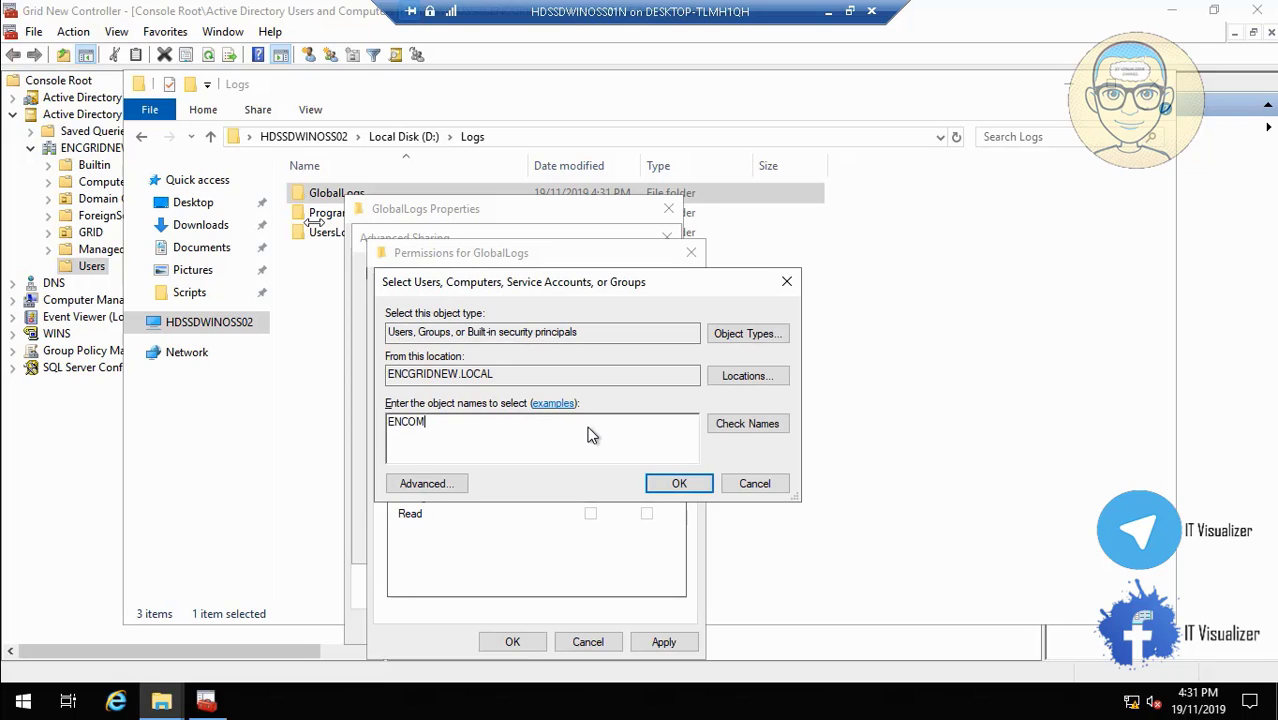
{"action": "type", "text": "MF_All"}
{"action": "left_click", "coordinate": [776, 430]}
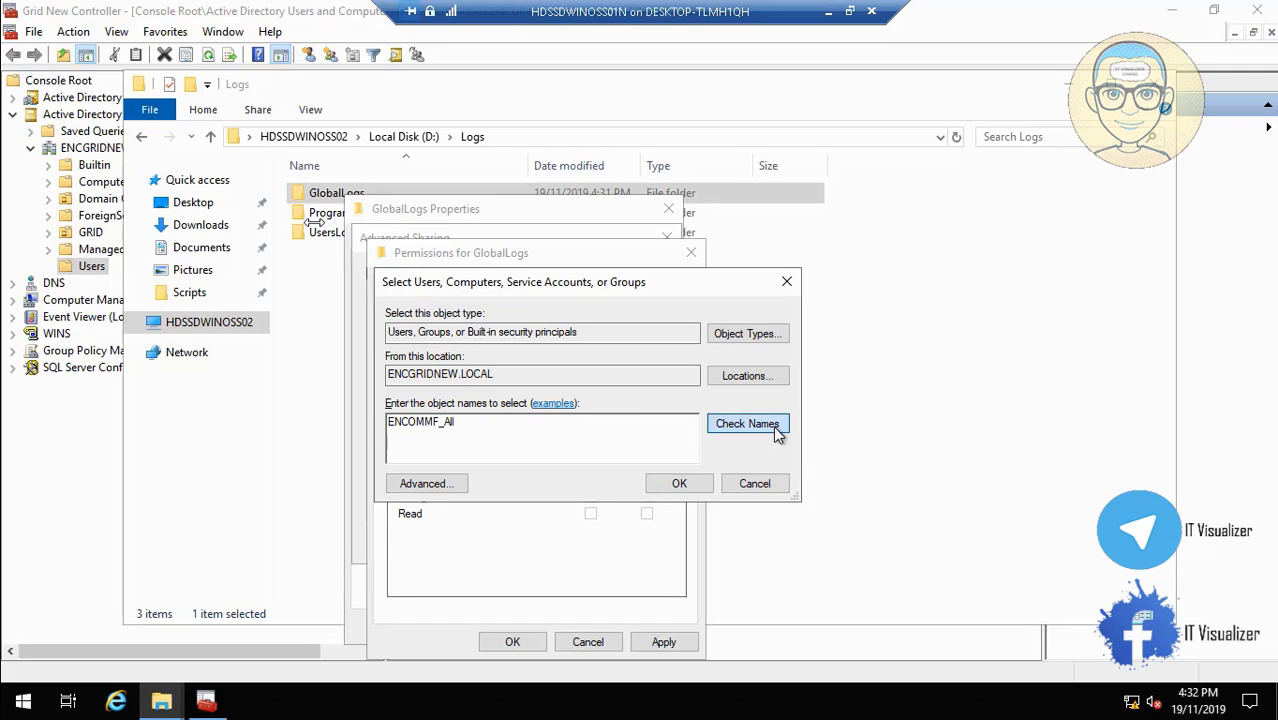
{"action": "left_click", "coordinate": [693, 487]}
{"action": "left_click", "coordinate": [566, 430]}
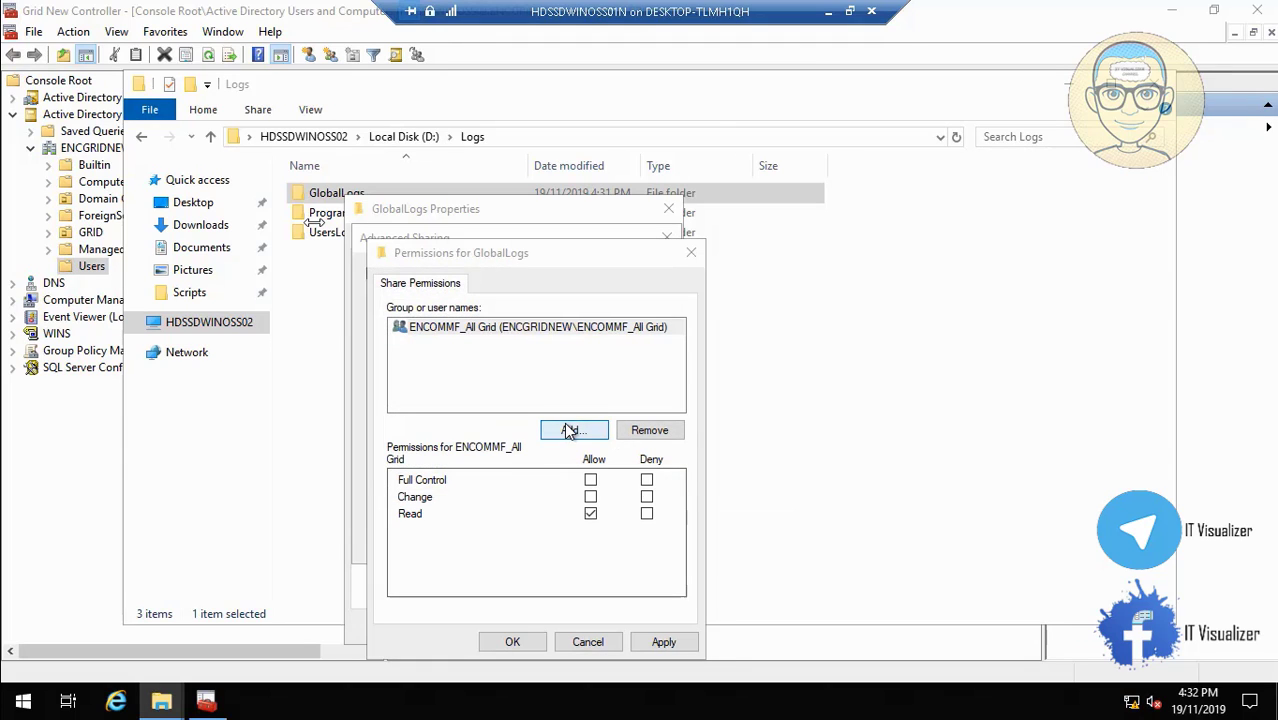
{"action": "type", "text": "ENC"}
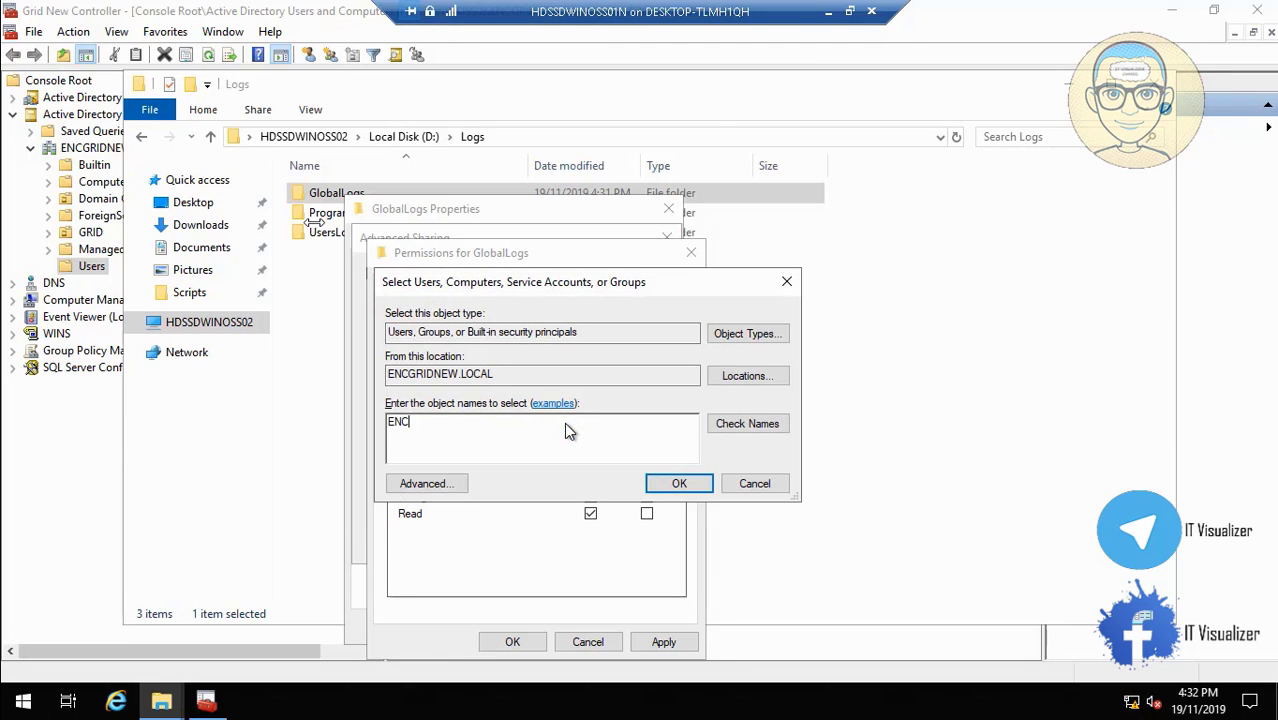
{"action": "type", "text": "OMMF_Users"}
{"action": "left_click", "coordinate": [728, 430]}
{"action": "left_click", "coordinate": [681, 486]}
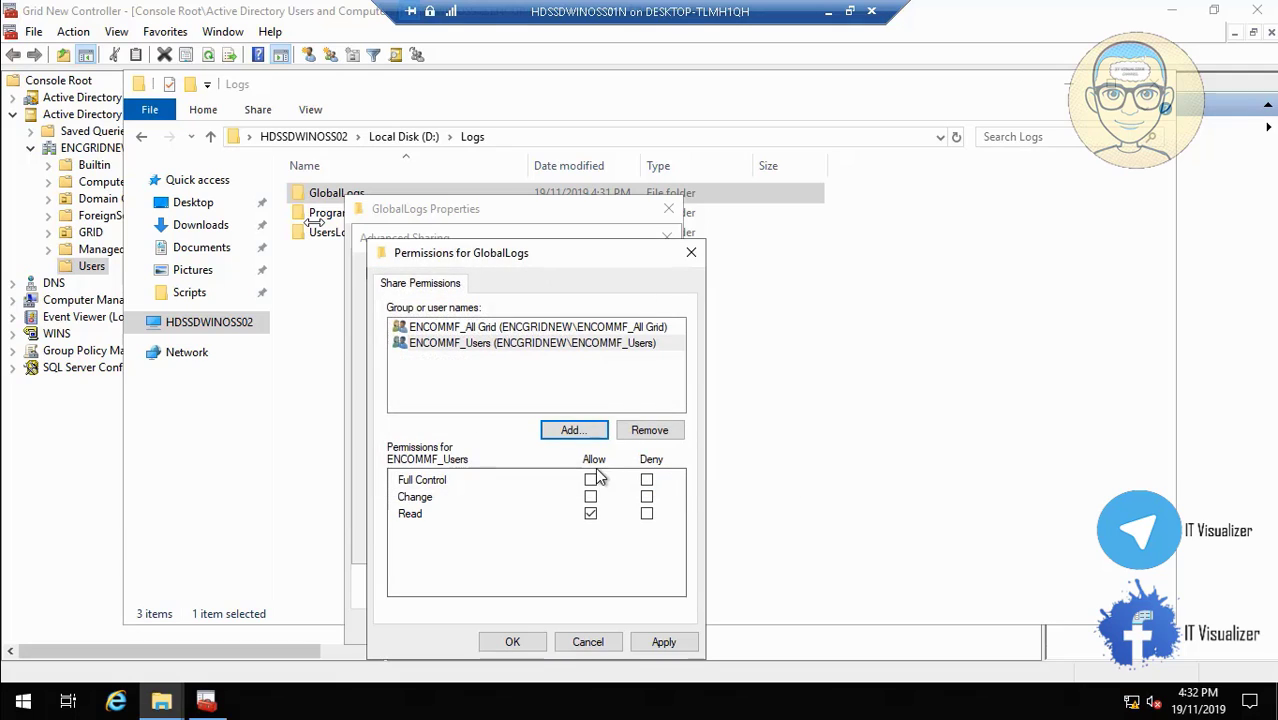
Grant ENCOMMF_Users Full Control and ENCOMMF_All Grid Change, then apply and close all dialogs.
{"action": "left_click", "coordinate": [591, 481]}
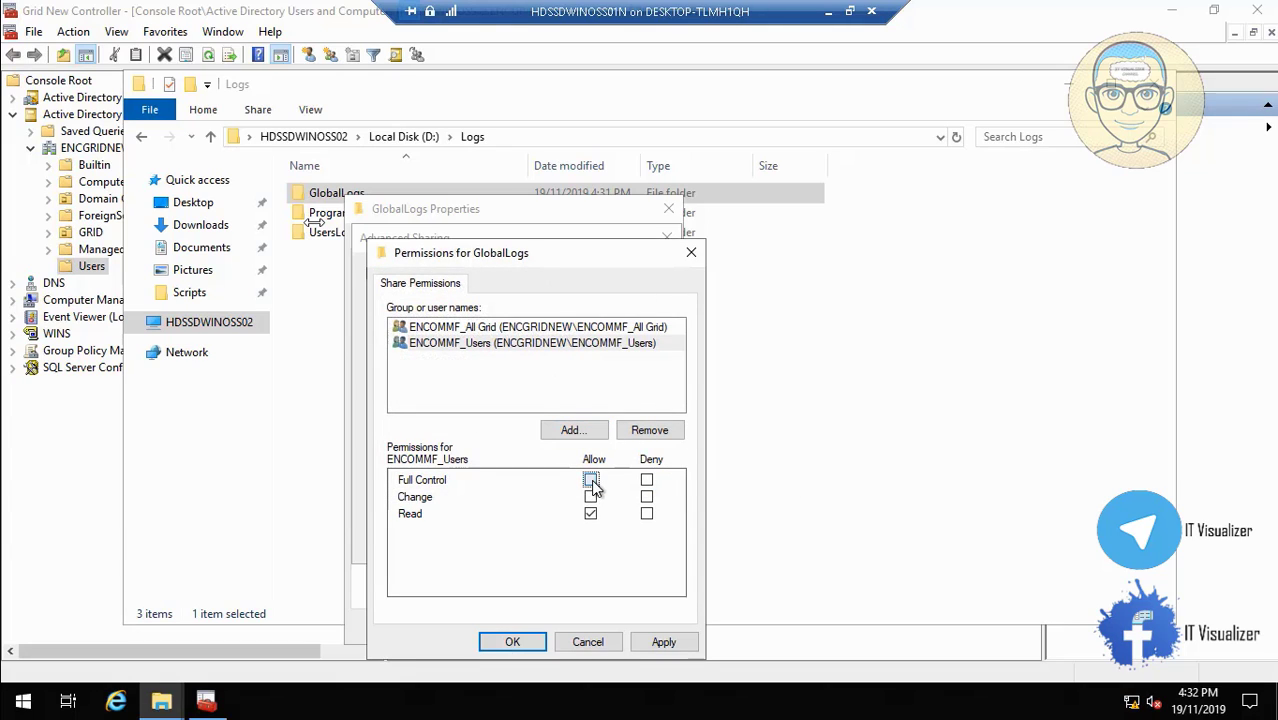
{"action": "left_click", "coordinate": [548, 328]}
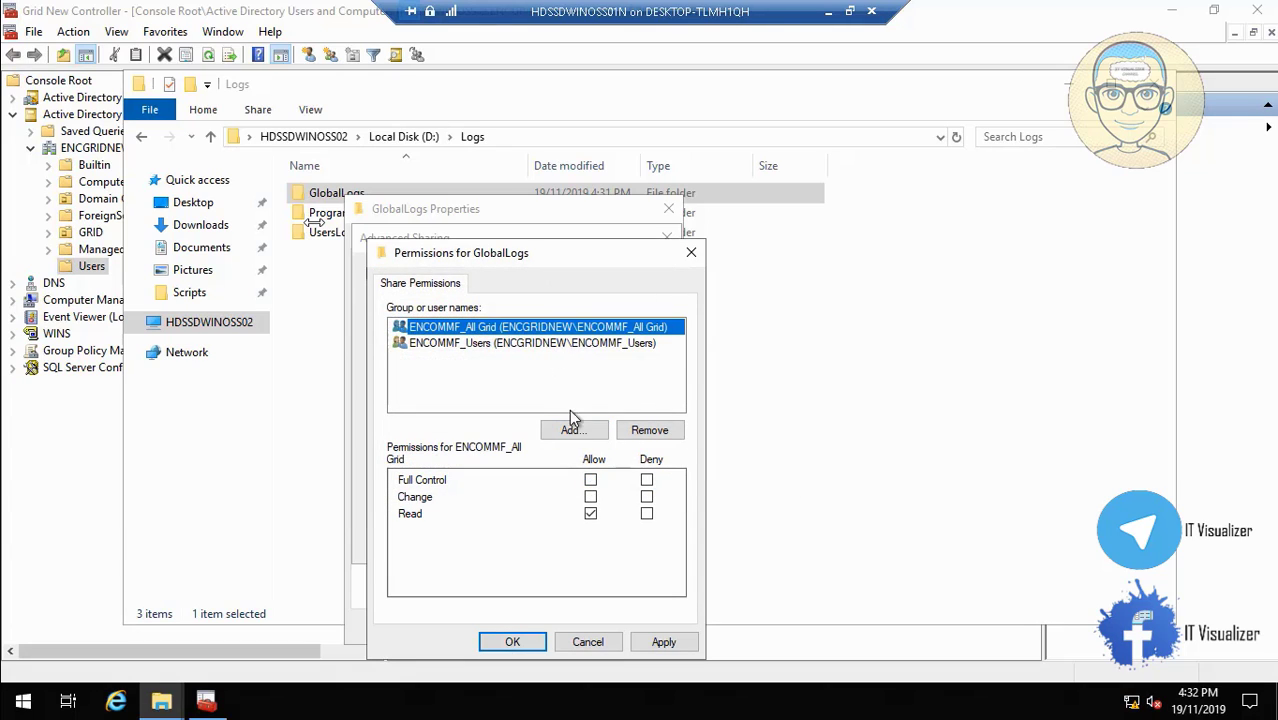
{"action": "left_click", "coordinate": [591, 497]}
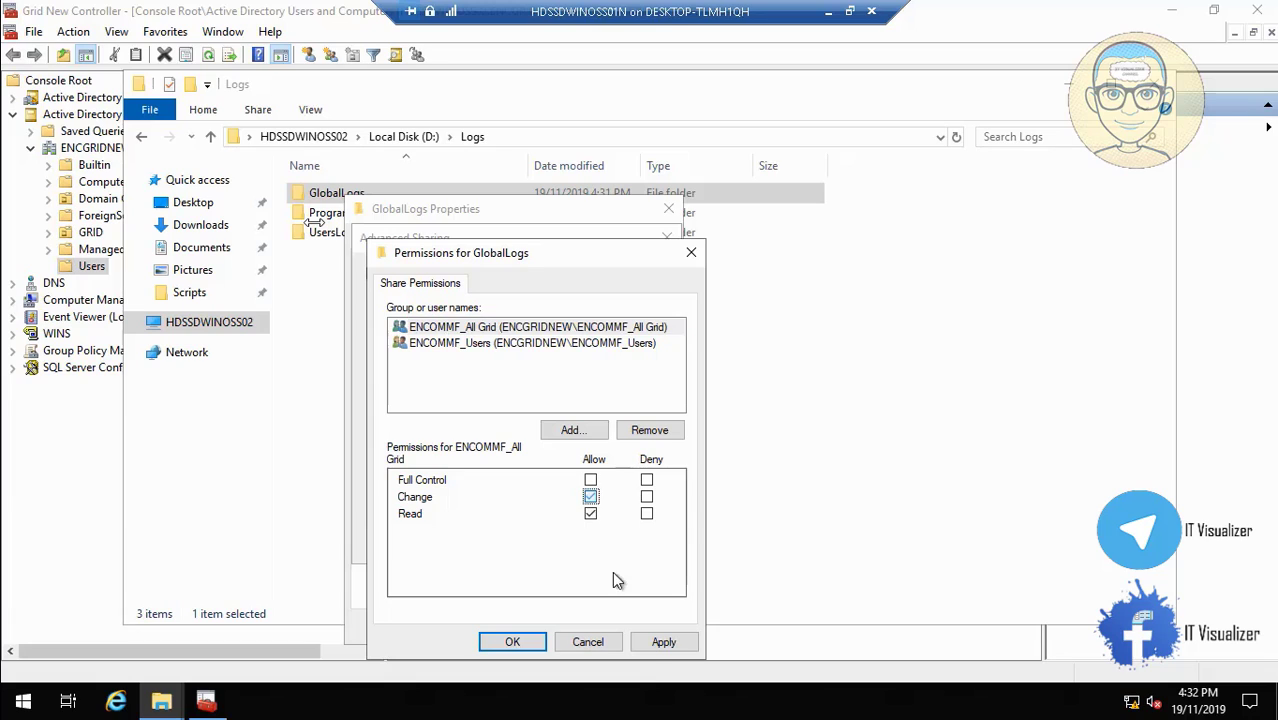
{"action": "left_click", "coordinate": [677, 645]}
{"action": "left_click", "coordinate": [540, 642]}
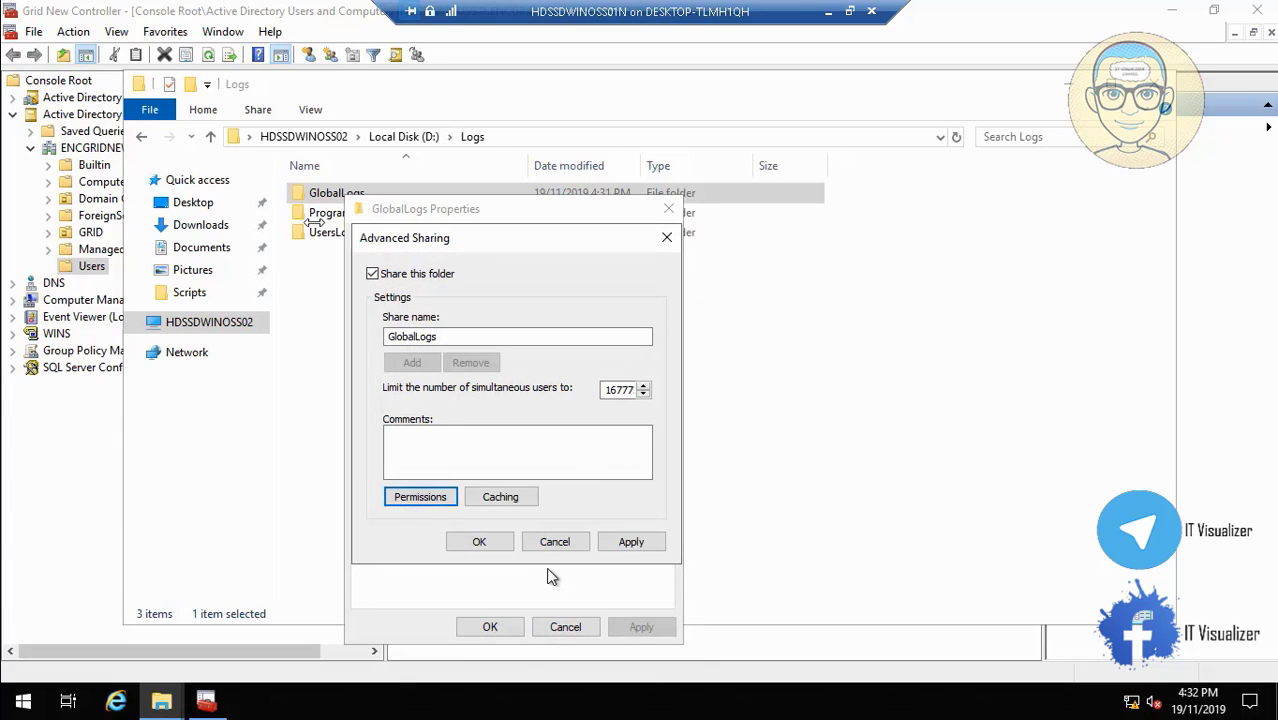
{"action": "left_click", "coordinate": [628, 542]}
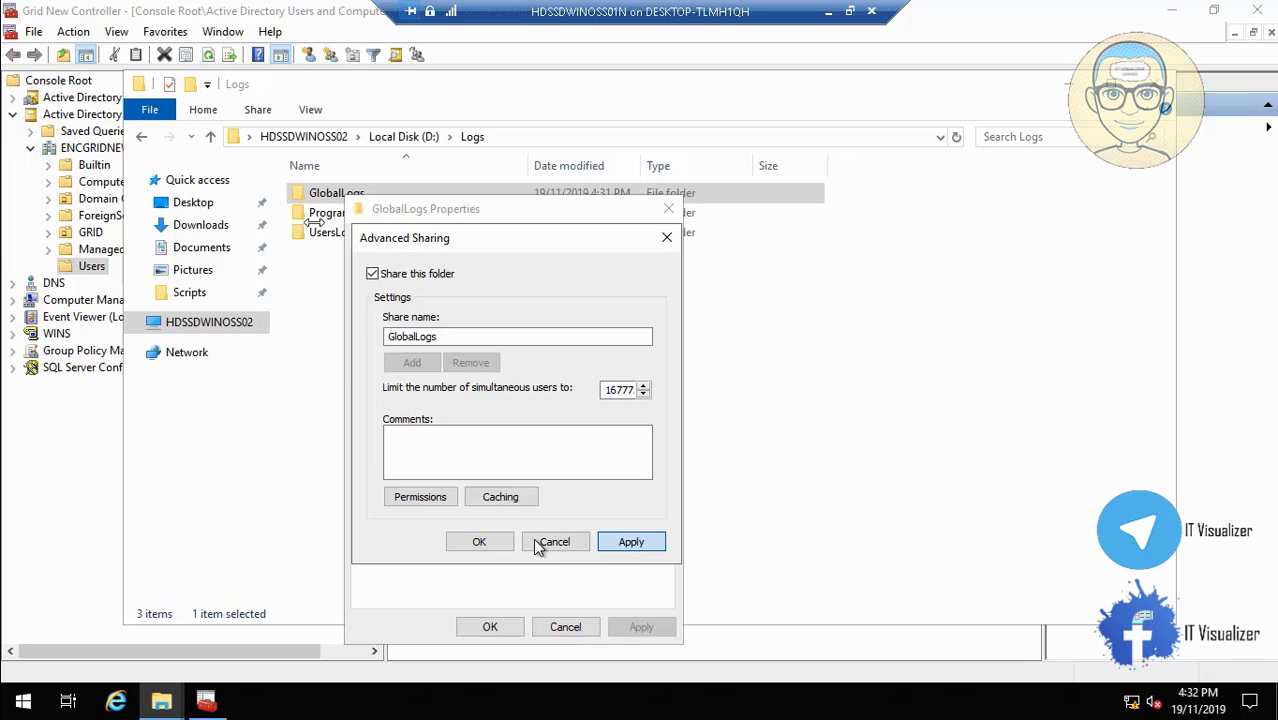
{"action": "left_click", "coordinate": [479, 541]}
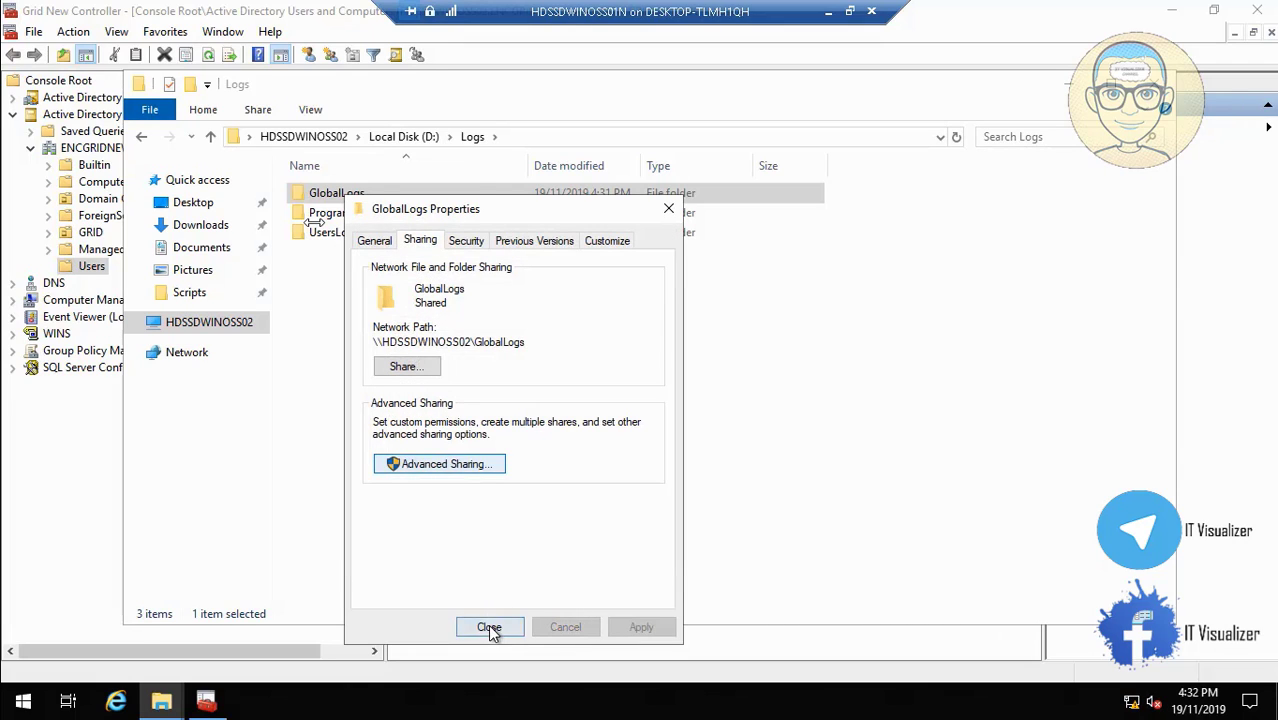
{"action": "left_click", "coordinate": [488, 626]}
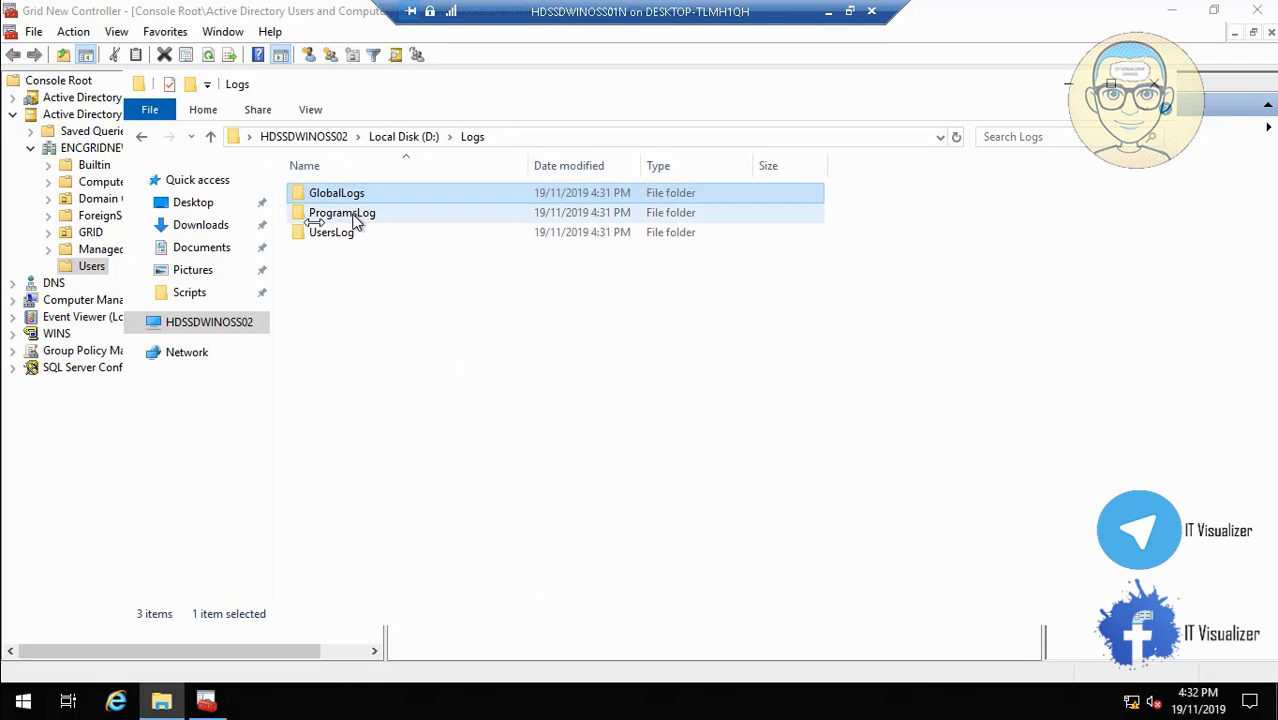
Share the ProgramsLog folder and remove Everyone from its share permissions.
{"action": "right_click", "coordinate": [356, 220]}
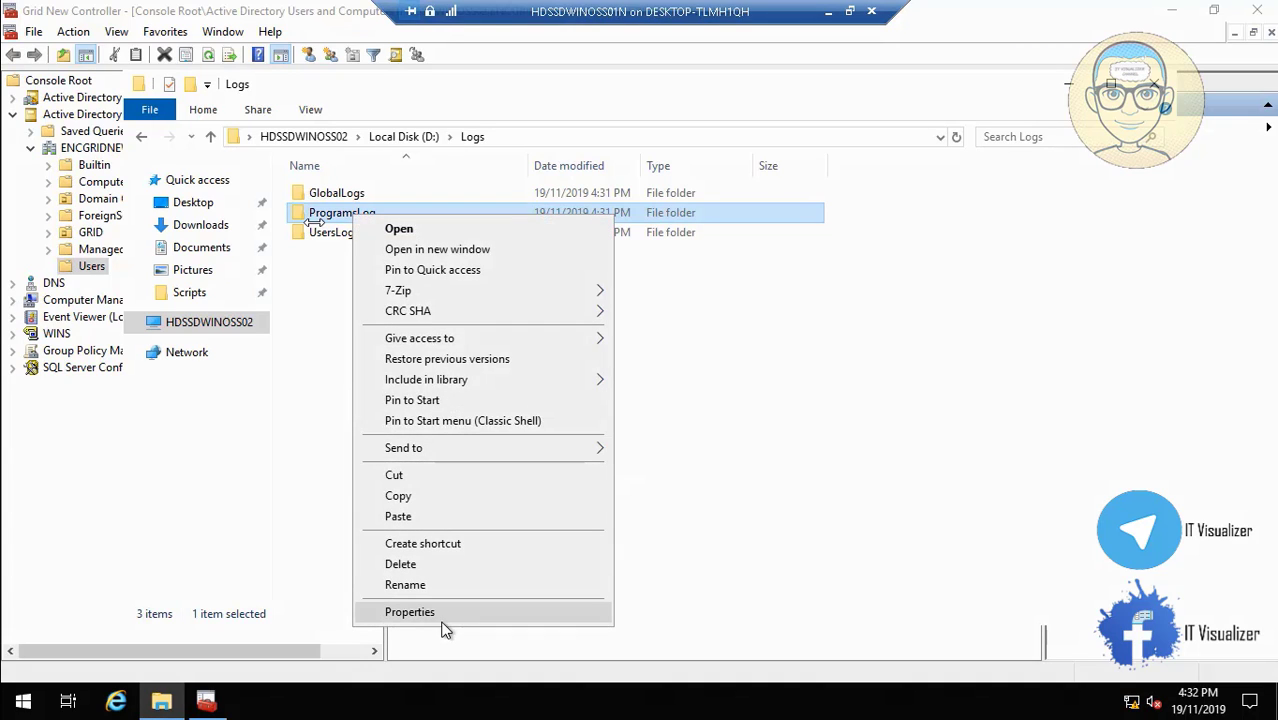
{"action": "left_click", "coordinate": [448, 612]}
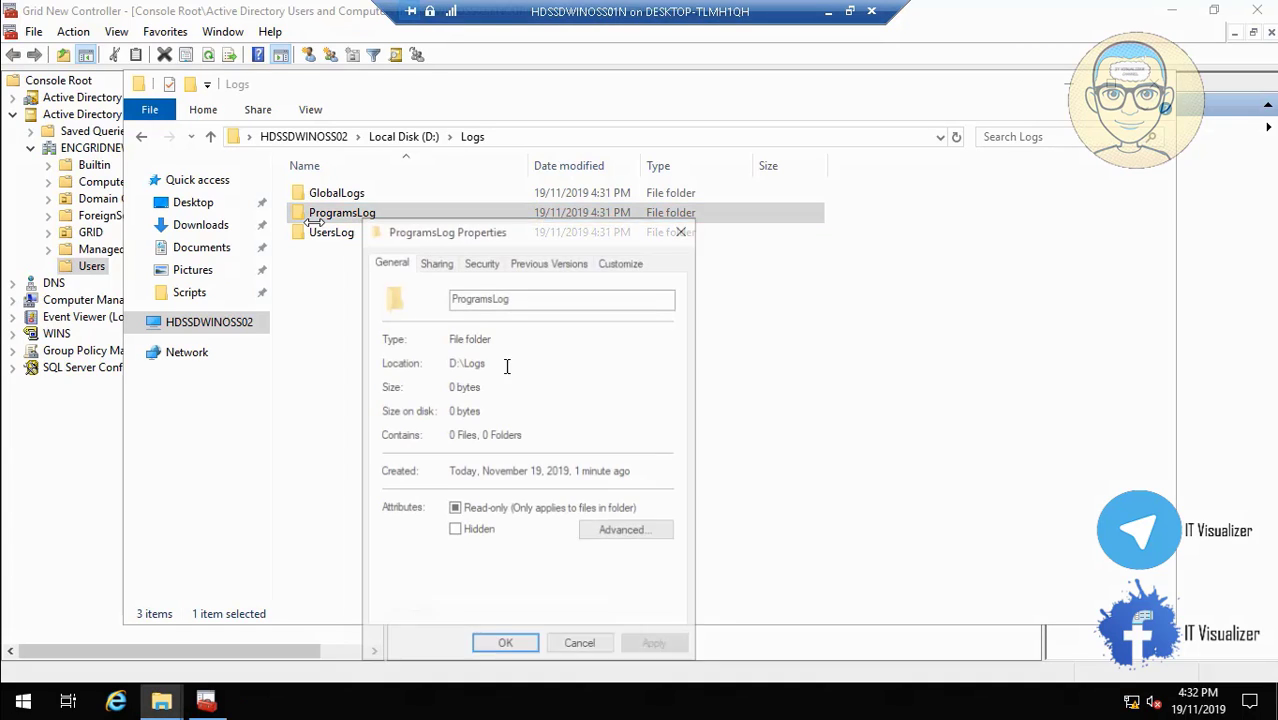
{"action": "left_click", "coordinate": [435, 261]}
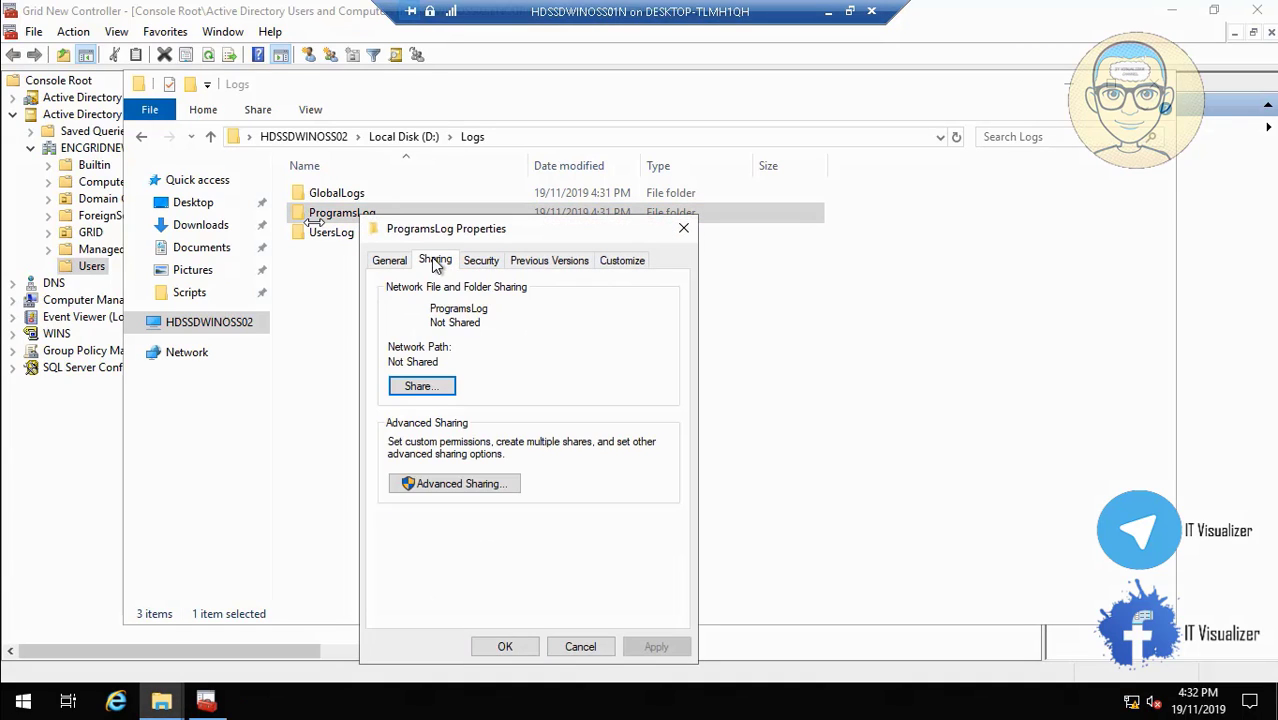
{"action": "left_click", "coordinate": [465, 483]}
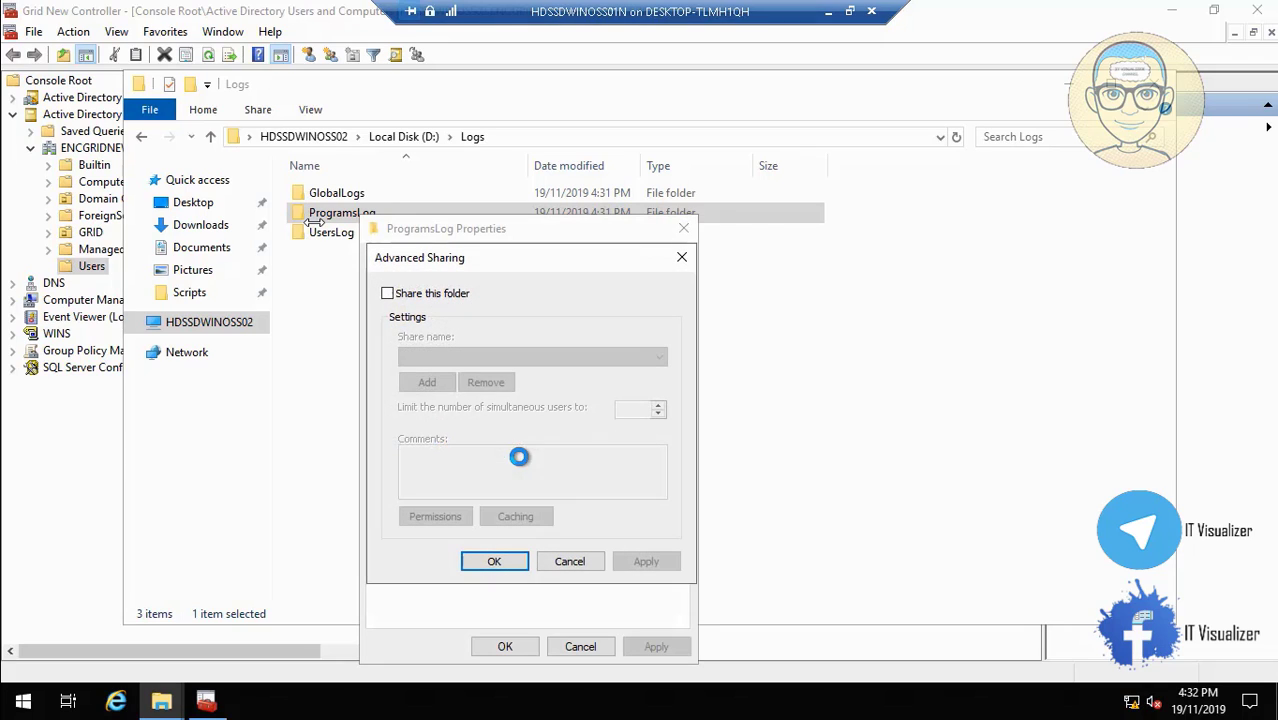
{"action": "left_click", "coordinate": [388, 294]}
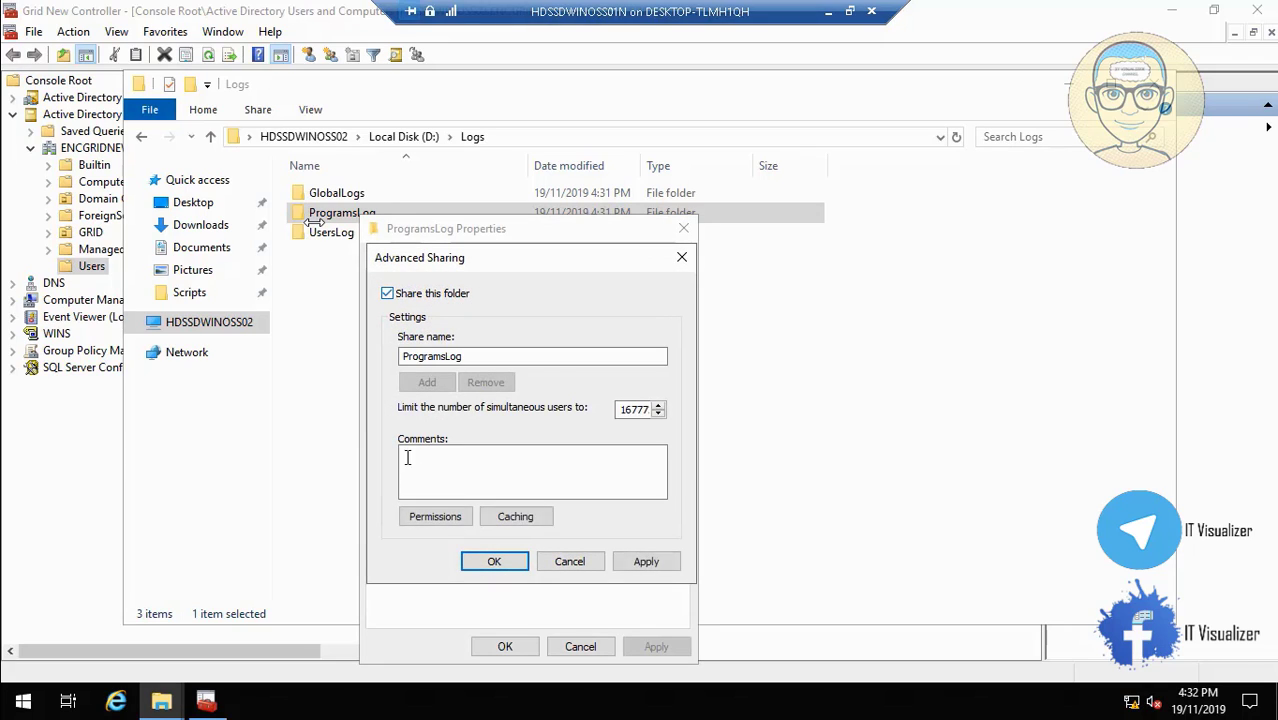
{"action": "left_click", "coordinate": [429, 516]}
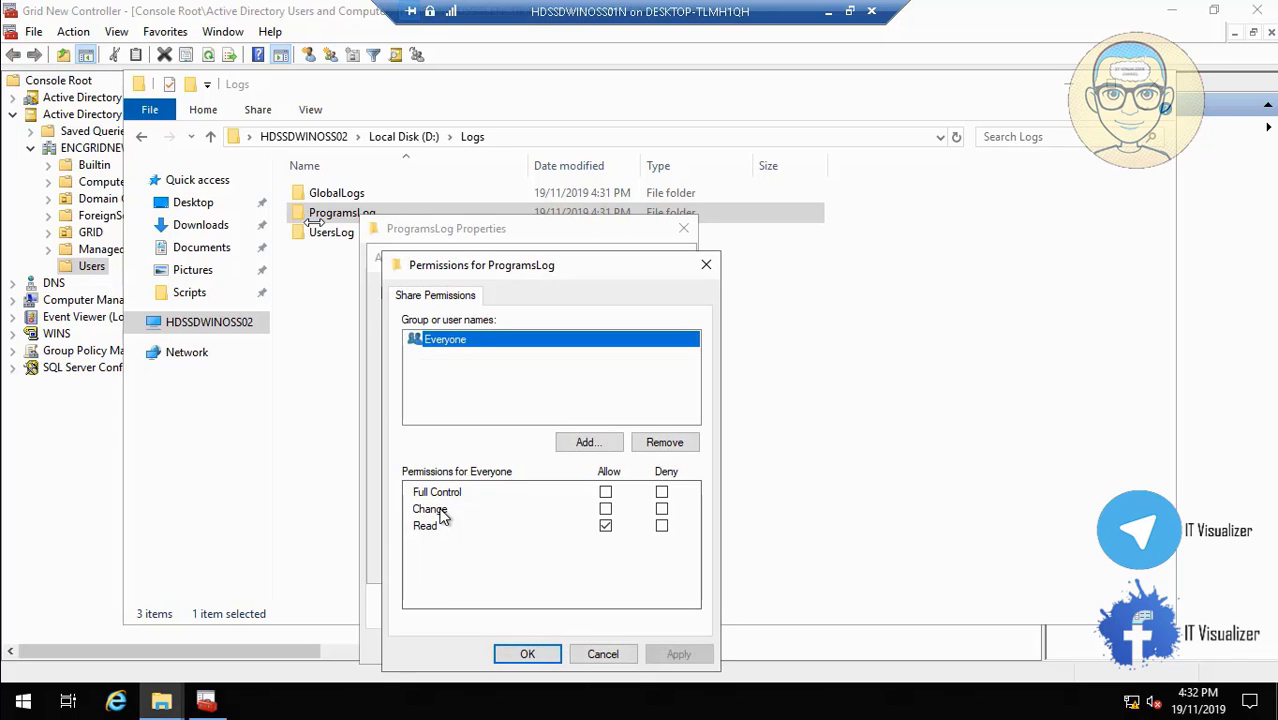
{"action": "left_click", "coordinate": [665, 441]}
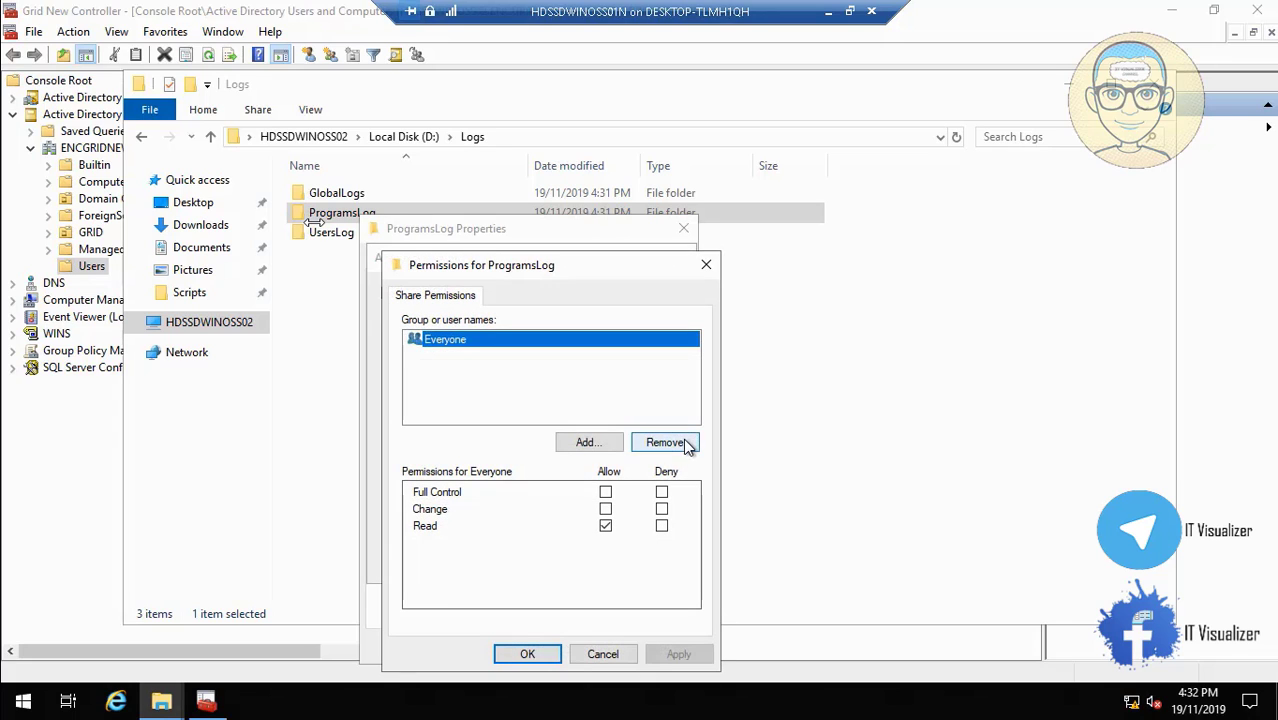
Add ENCOMMF_Mprograms and ENCOMMF_Users to the ProgramsLog share permissions.
{"action": "left_click", "coordinate": [587, 445]}
{"action": "type", "text": "ENG"}
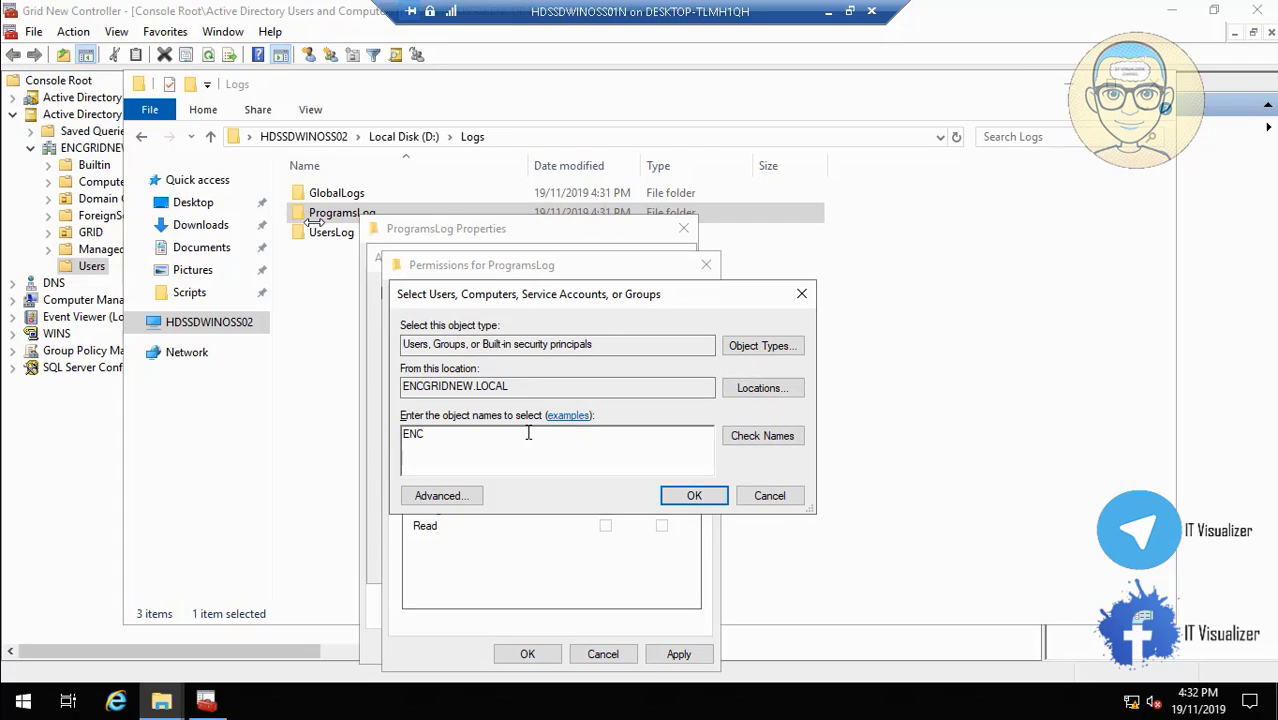
{"action": "type", "text": "OMMF_M"}
{"action": "left_click", "coordinate": [768, 433]}
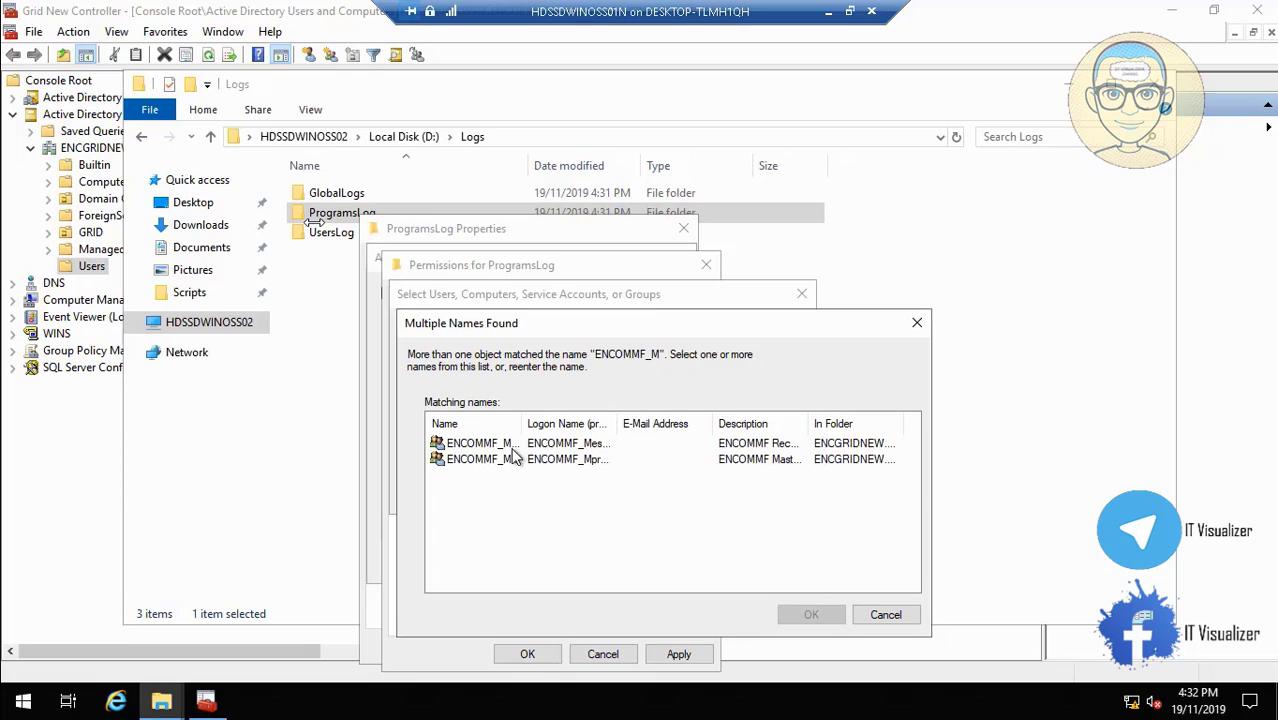
{"action": "left_click_drag", "start_coordinate": [521, 429], "coordinate": [588, 432]}
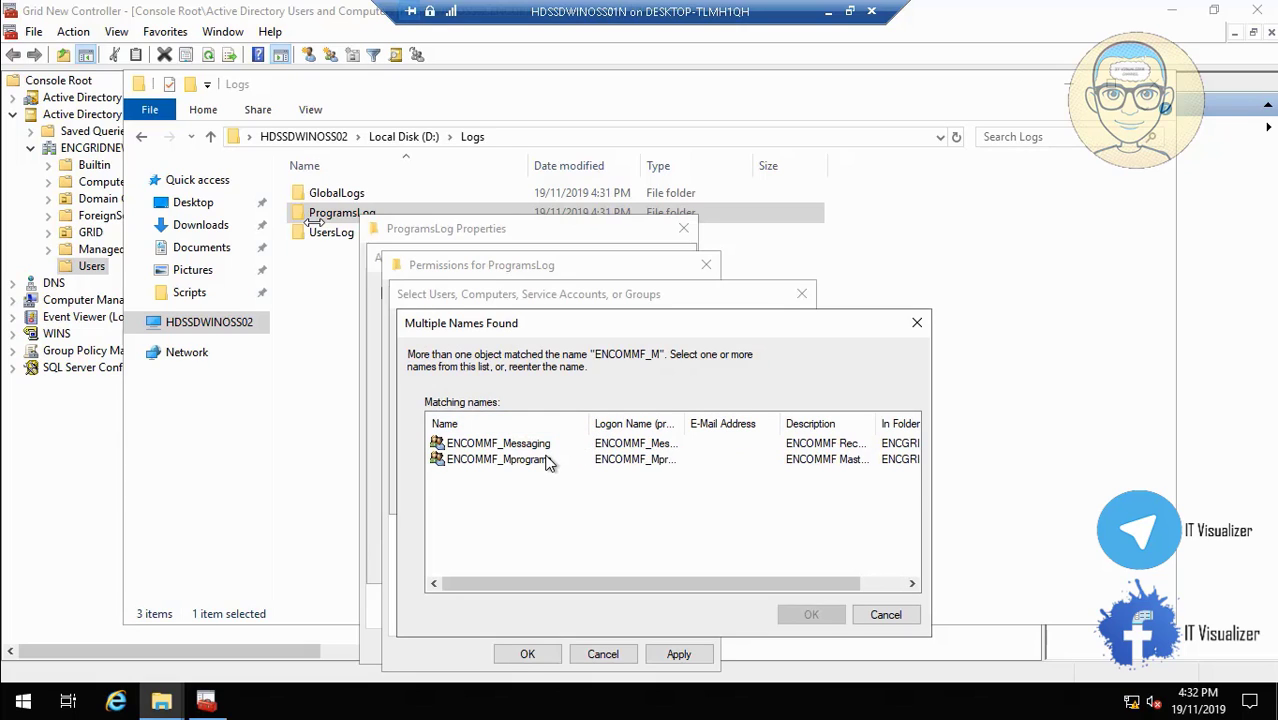
{"action": "left_click", "coordinate": [550, 460]}
{"action": "left_click", "coordinate": [803, 616]}
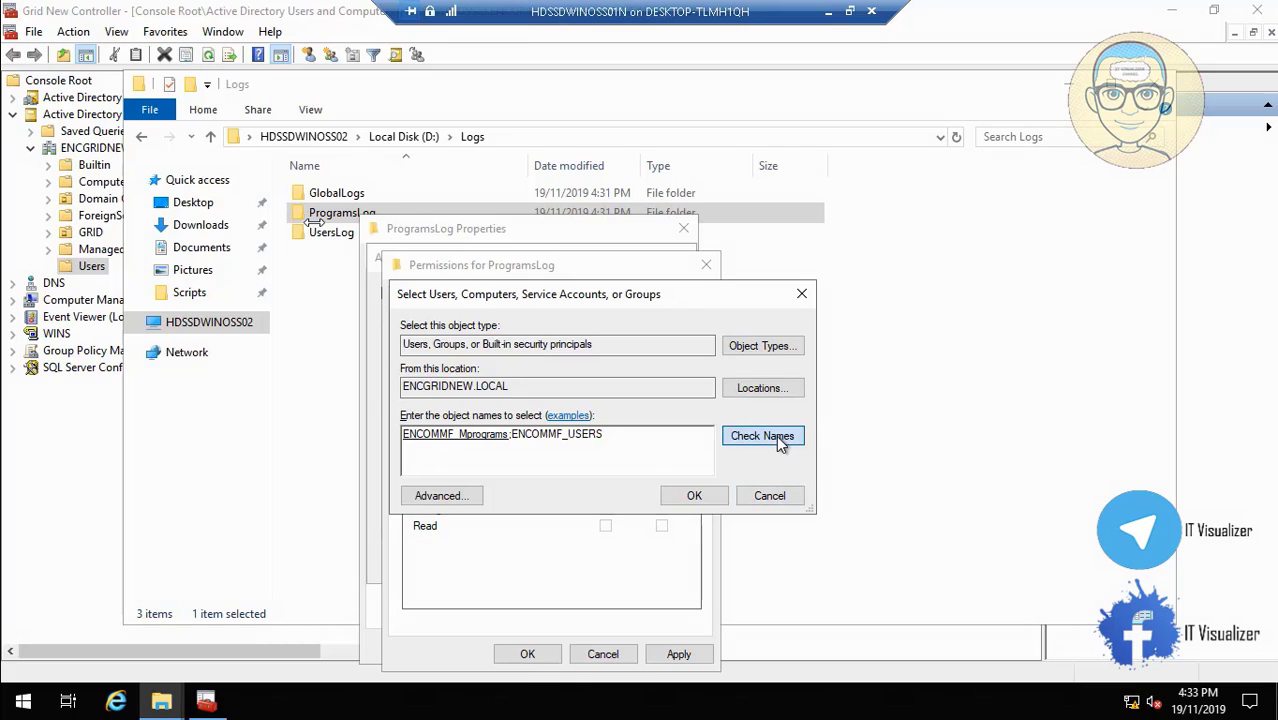
{"action": "left_click", "coordinate": [771, 436]}
{"action": "left_click", "coordinate": [690, 497]}
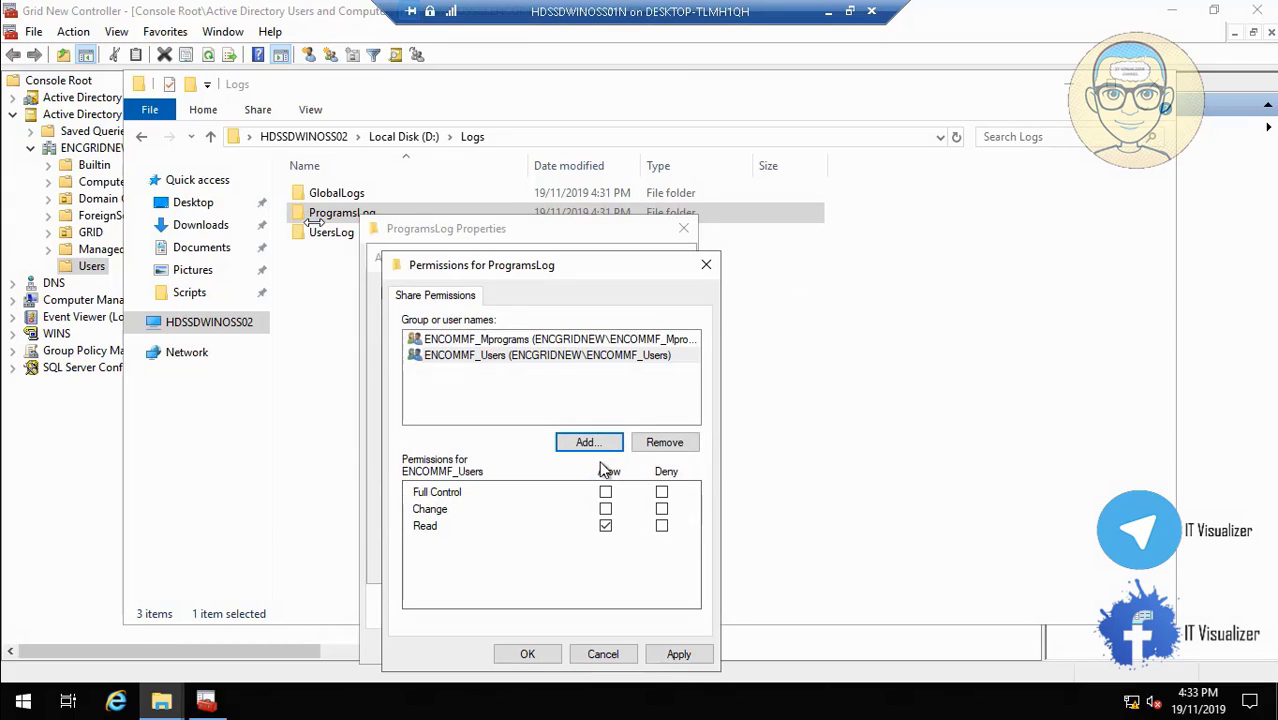
Grant ENCOMMF_Users Full Control and ENCOMMF_Mprograms Change, then apply and close all dialogs.
{"action": "left_click", "coordinate": [605, 494]}
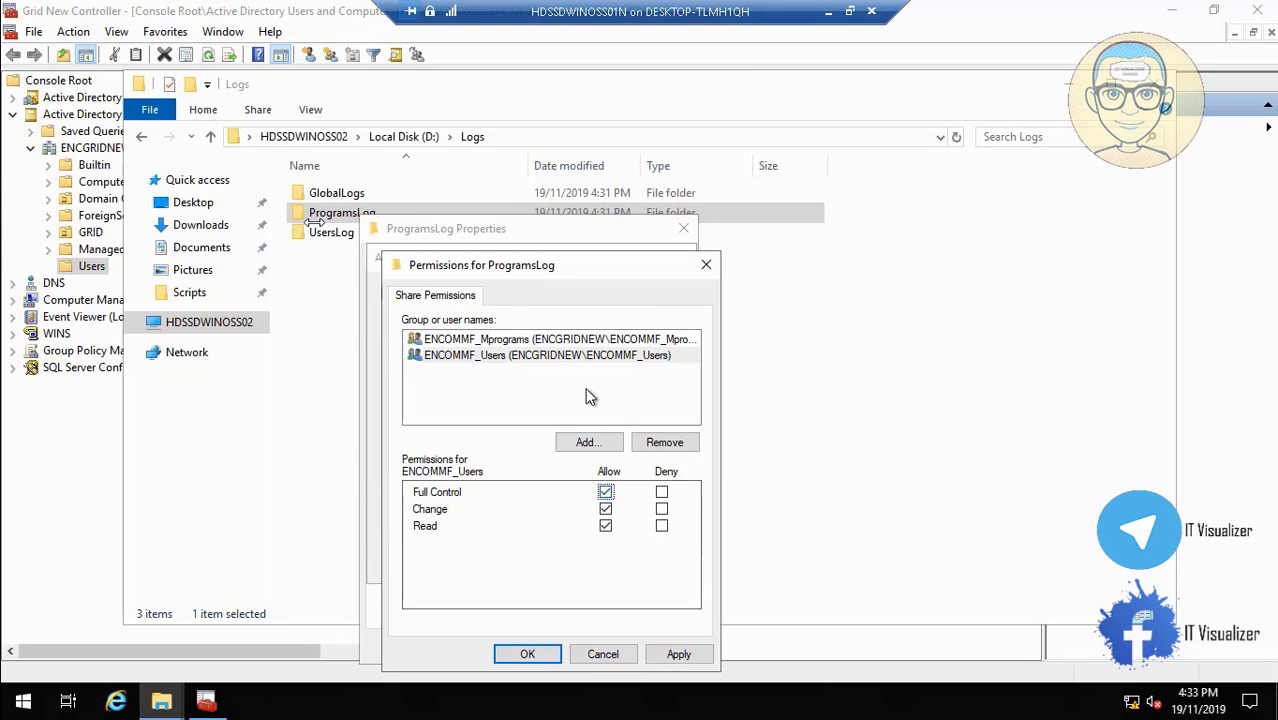
{"action": "left_click", "coordinate": [548, 341]}
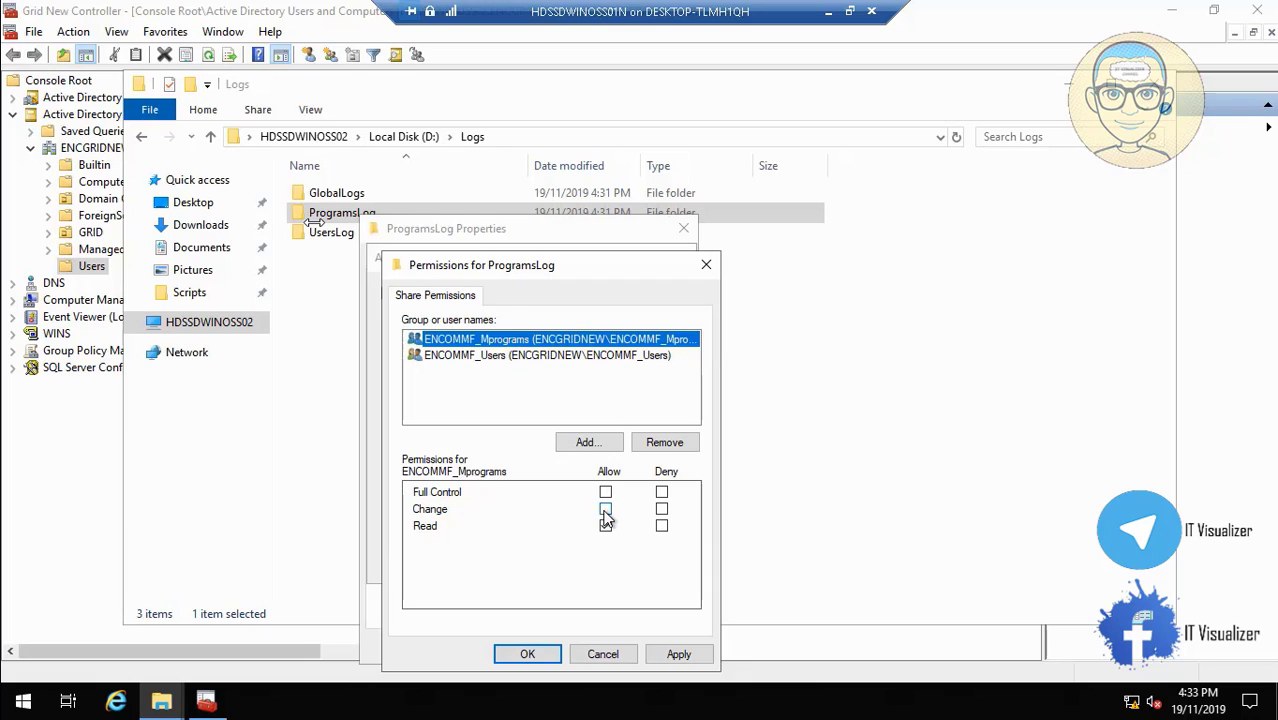
{"action": "left_click", "coordinate": [605, 512]}
{"action": "left_click", "coordinate": [679, 656]}
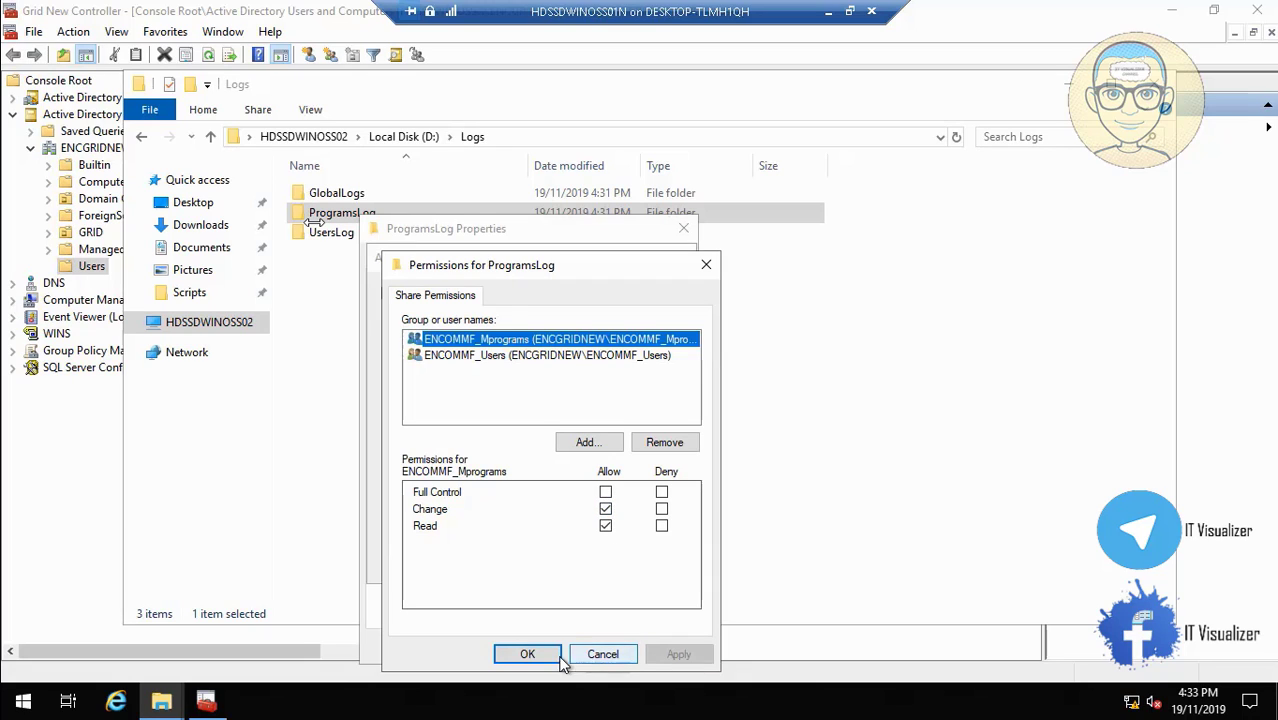
{"action": "left_click", "coordinate": [527, 654]}
{"action": "left_click", "coordinate": [645, 563]}
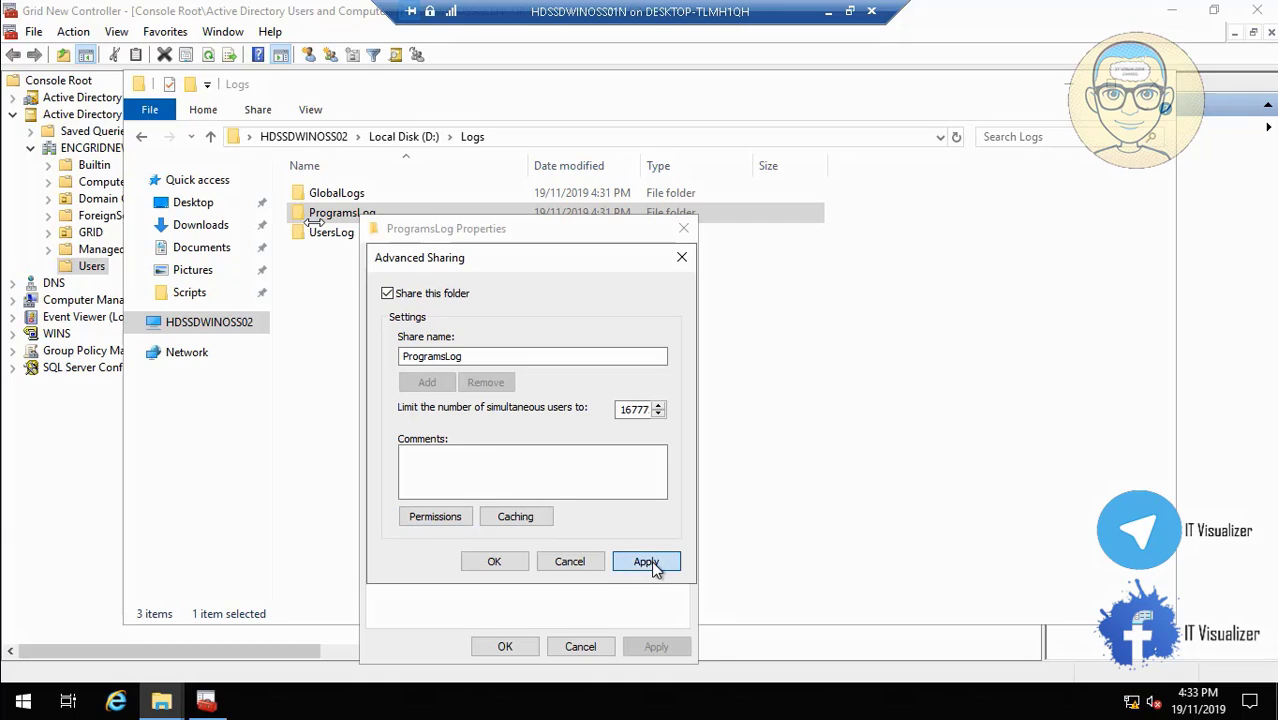
{"action": "left_click", "coordinate": [500, 562]}
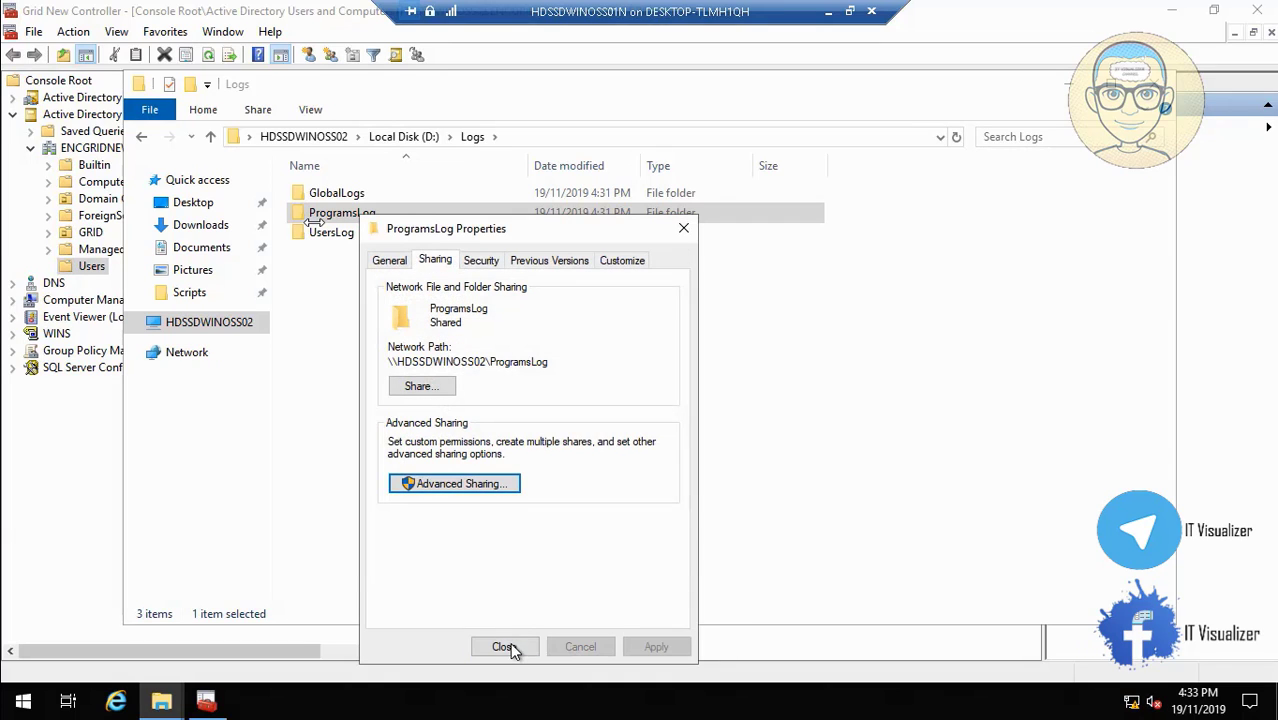
{"action": "left_click", "coordinate": [510, 645]}
Turn on Share this folder for UsersLog in its Advanced Sharing settings.
{"action": "left_click", "coordinate": [342, 240]}
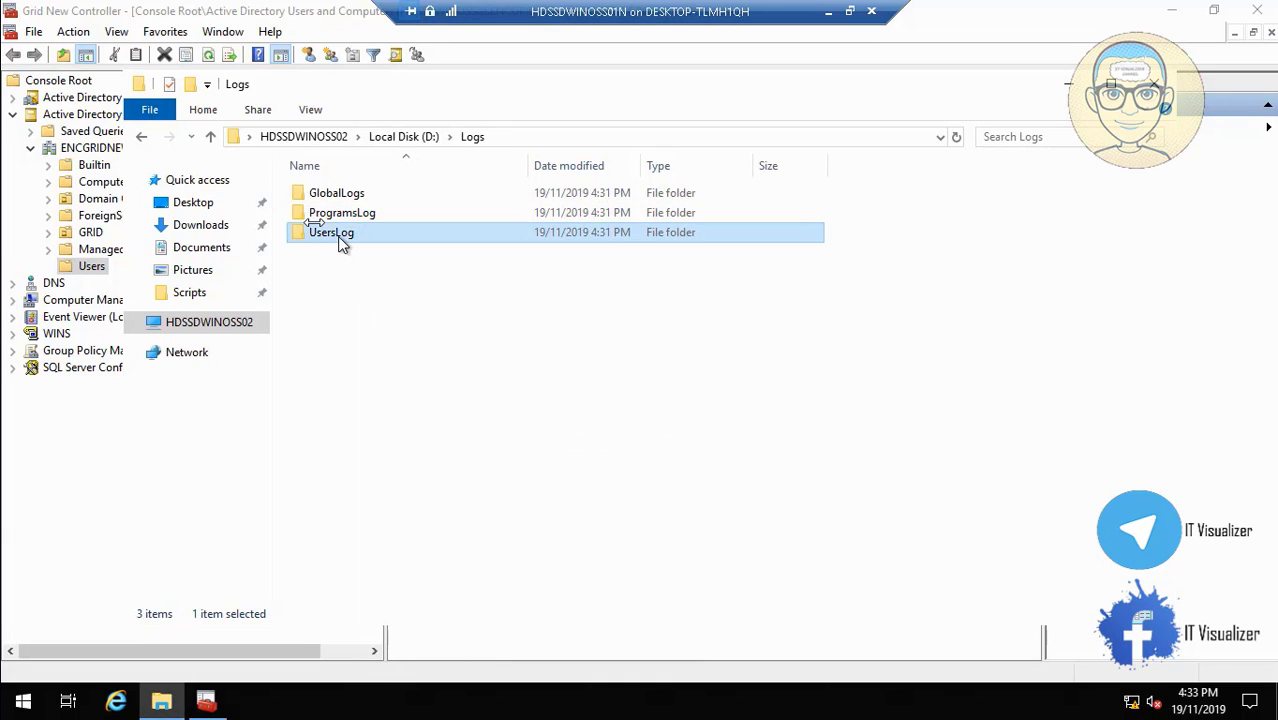
{"action": "right_click", "coordinate": [337, 236]}
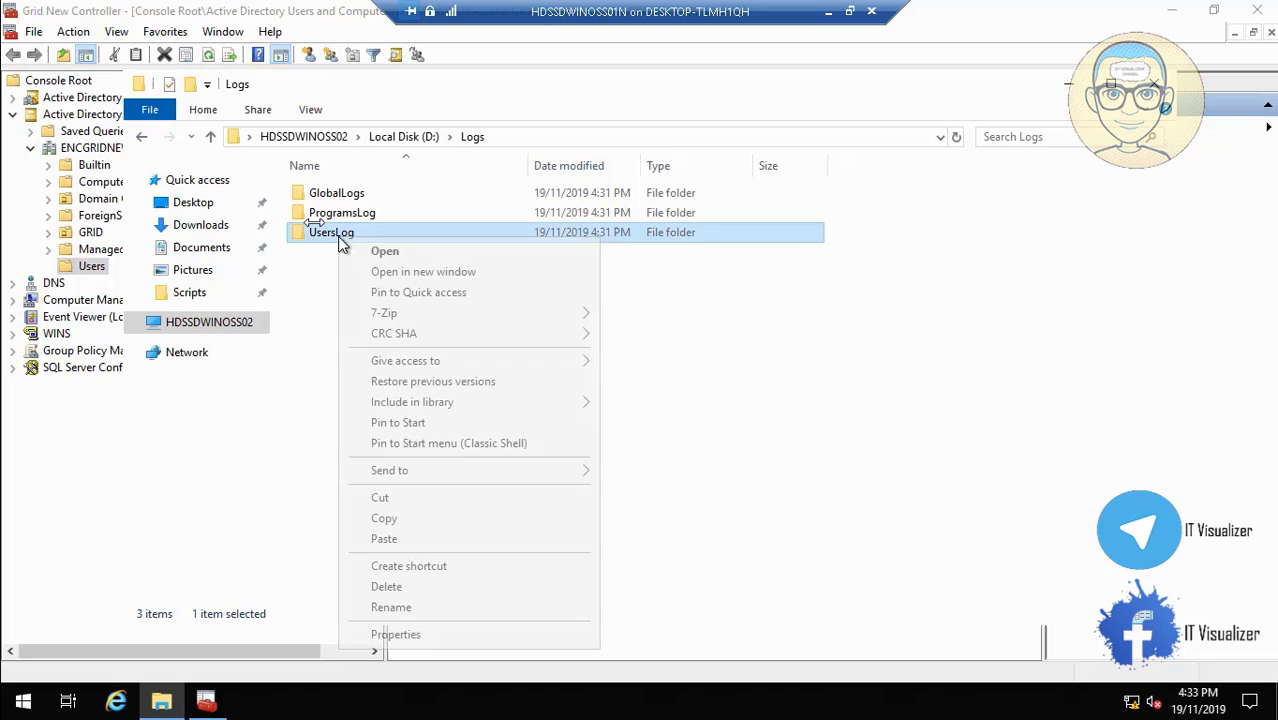
{"action": "left_click", "coordinate": [433, 634]}
{"action": "left_click", "coordinate": [434, 266]}
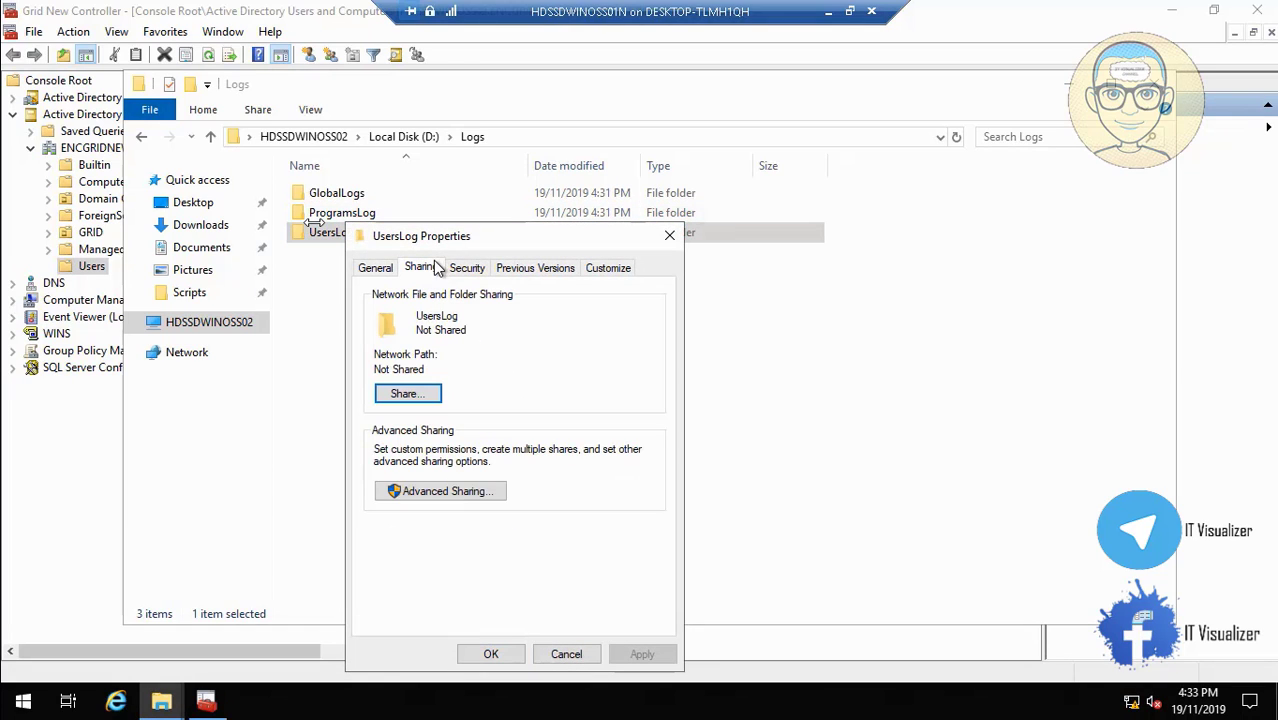
{"action": "left_click", "coordinate": [475, 491]}
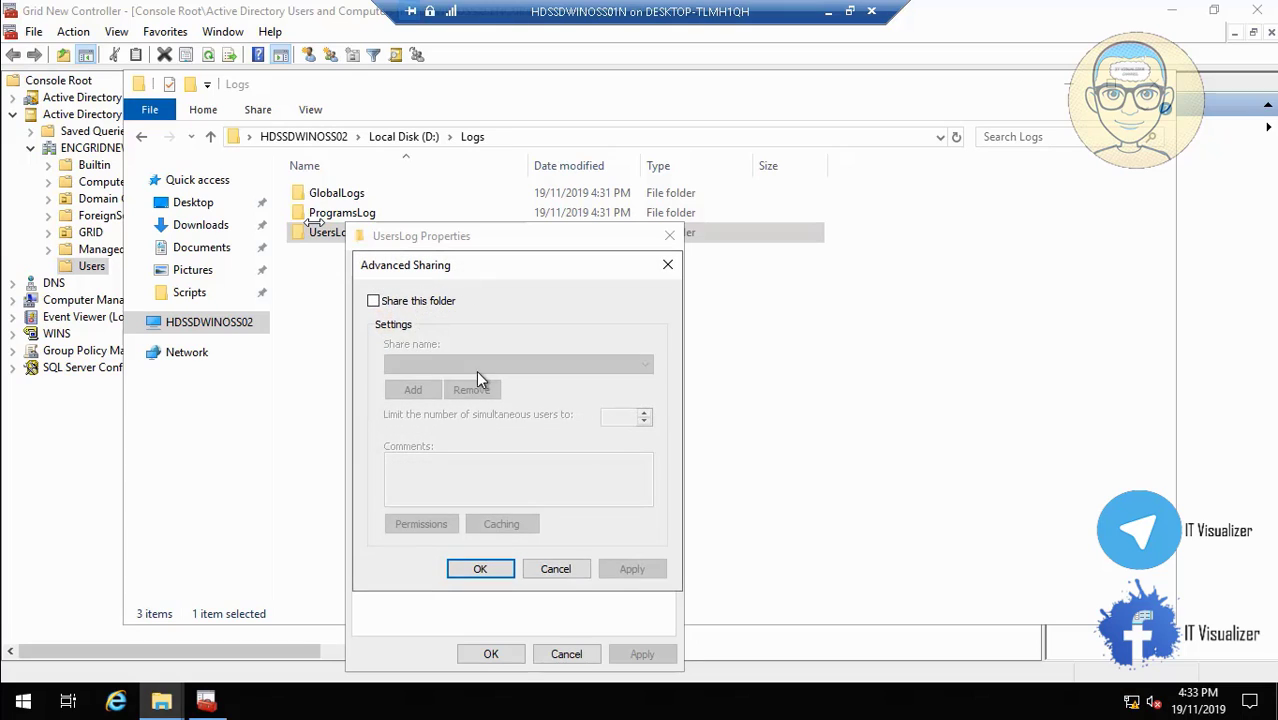
{"action": "left_click", "coordinate": [373, 301]}
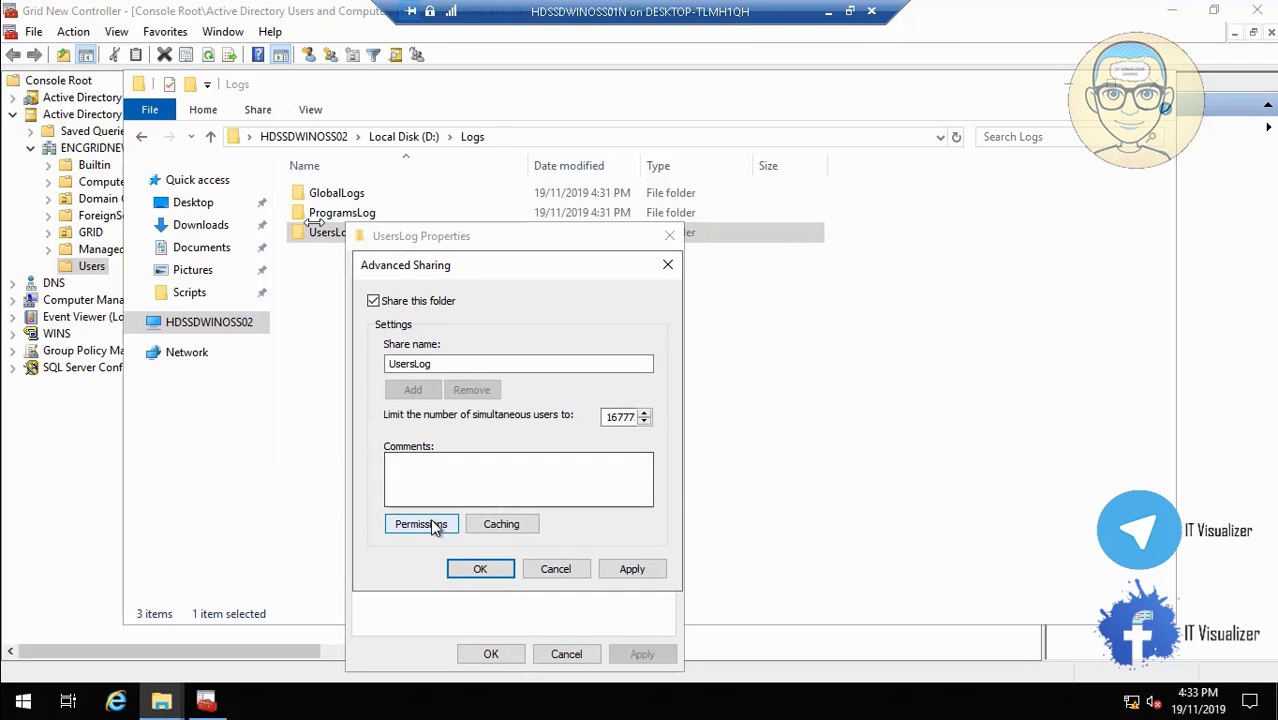
Replace Everyone with ENCOMMF_Users at Full Control in the UsersLog share permissions.
{"action": "left_click", "coordinate": [431, 523]}
{"action": "left_click", "coordinate": [648, 442]}
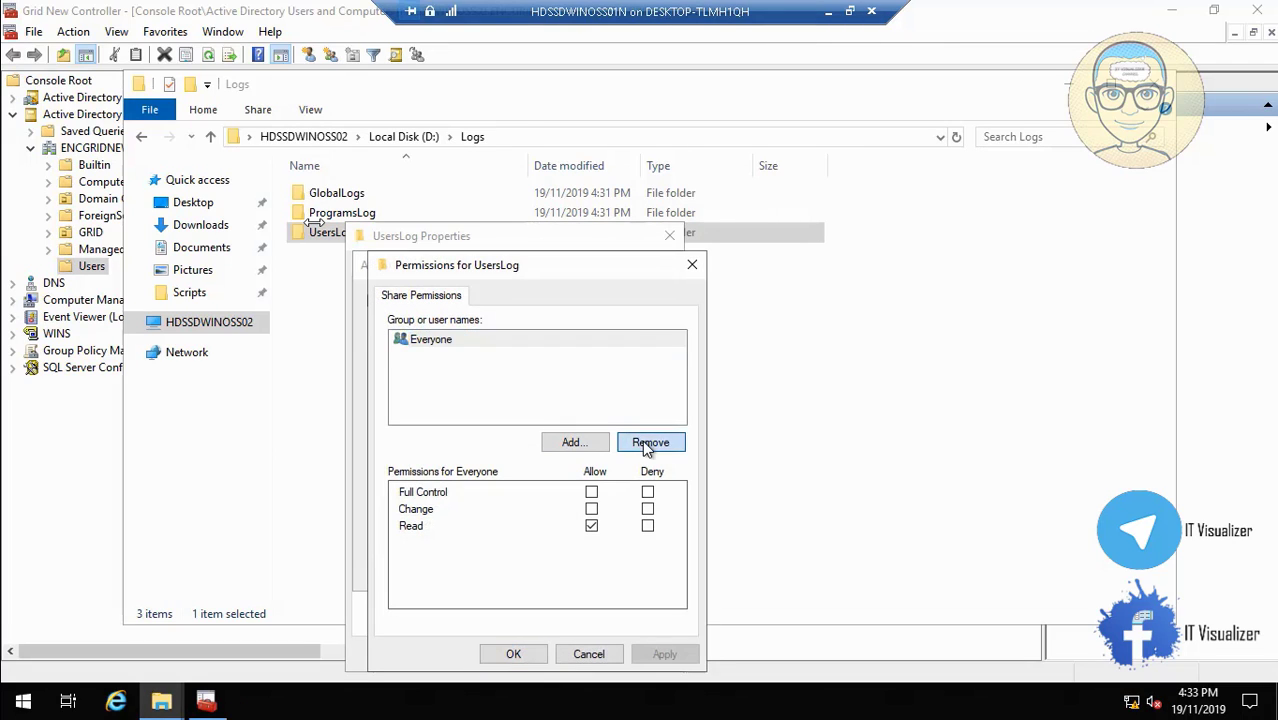
{"action": "left_click", "coordinate": [578, 443]}
{"action": "type", "text": "ENCOMMF_USERS"}
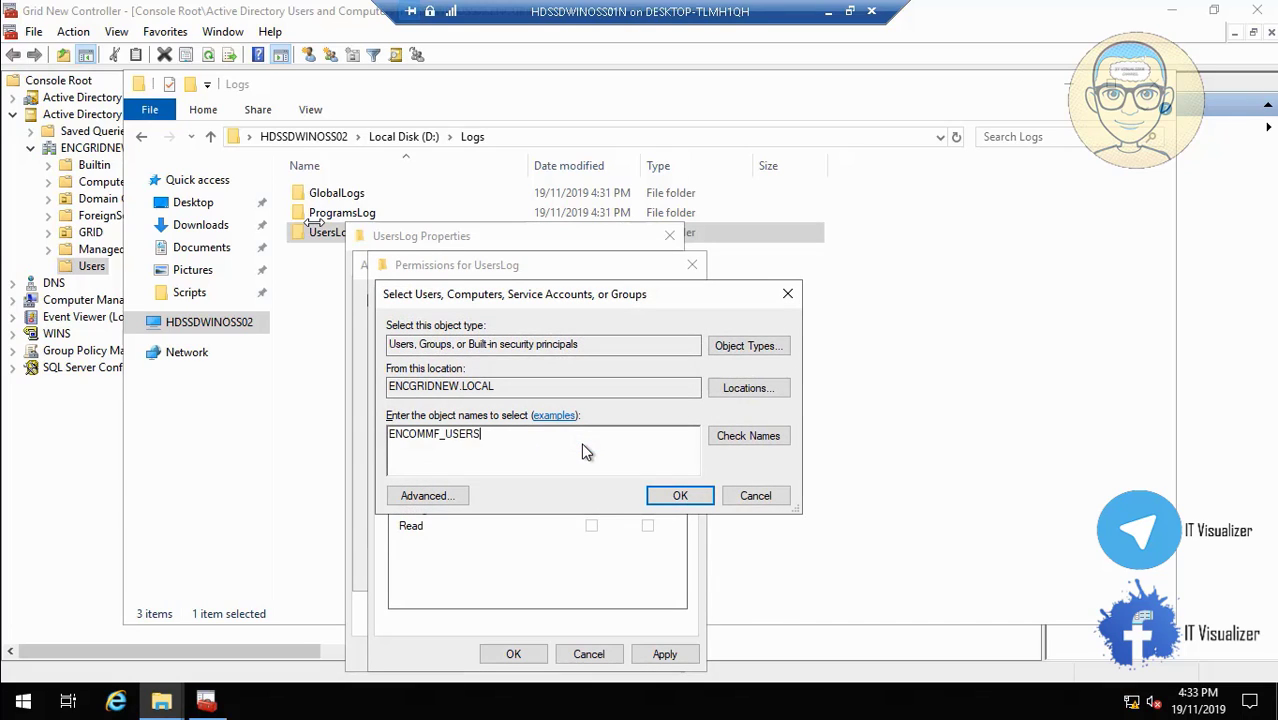
{"action": "left_click", "coordinate": [741, 437]}
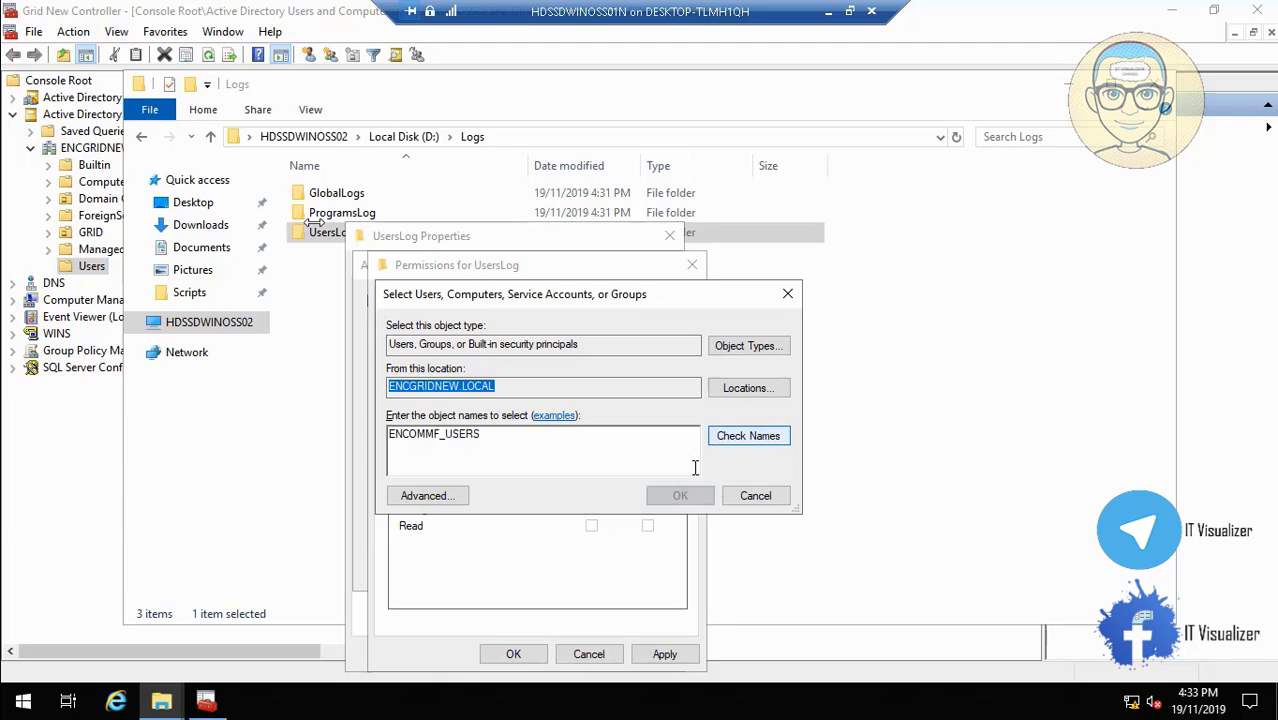
{"action": "left_click", "coordinate": [681, 497]}
{"action": "left_click", "coordinate": [592, 491]}
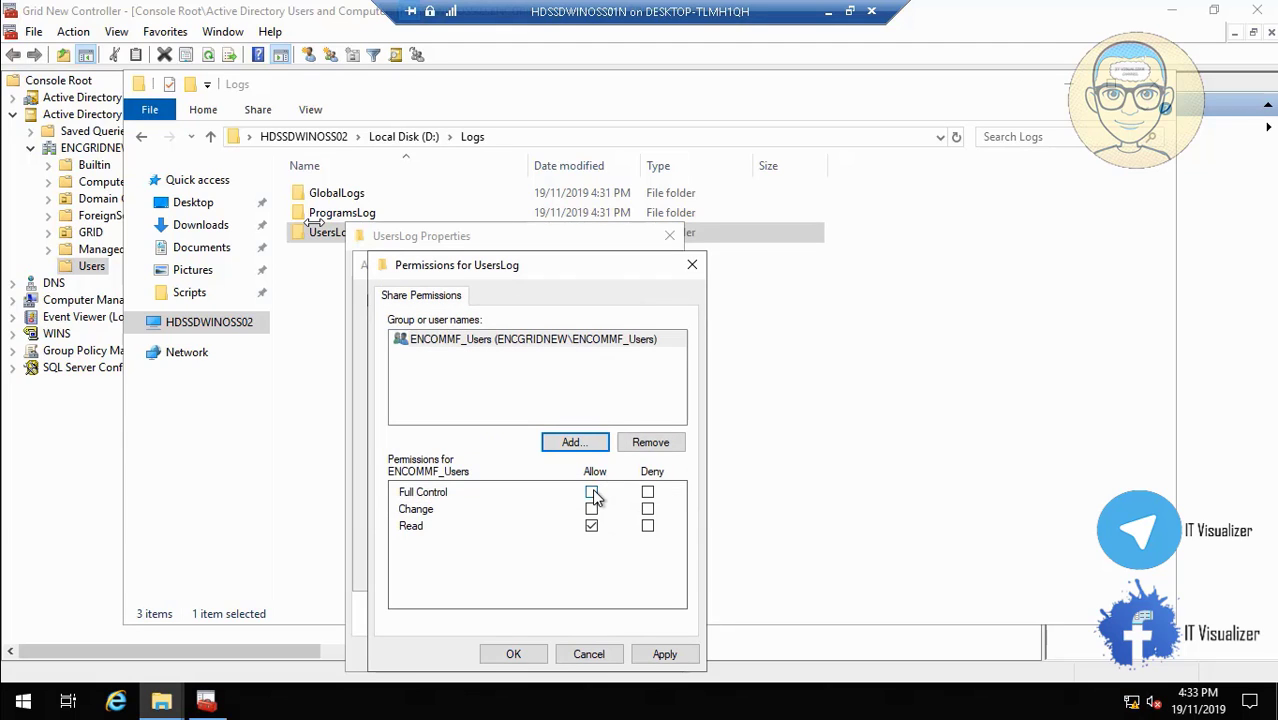
{"action": "left_click", "coordinate": [660, 654]}
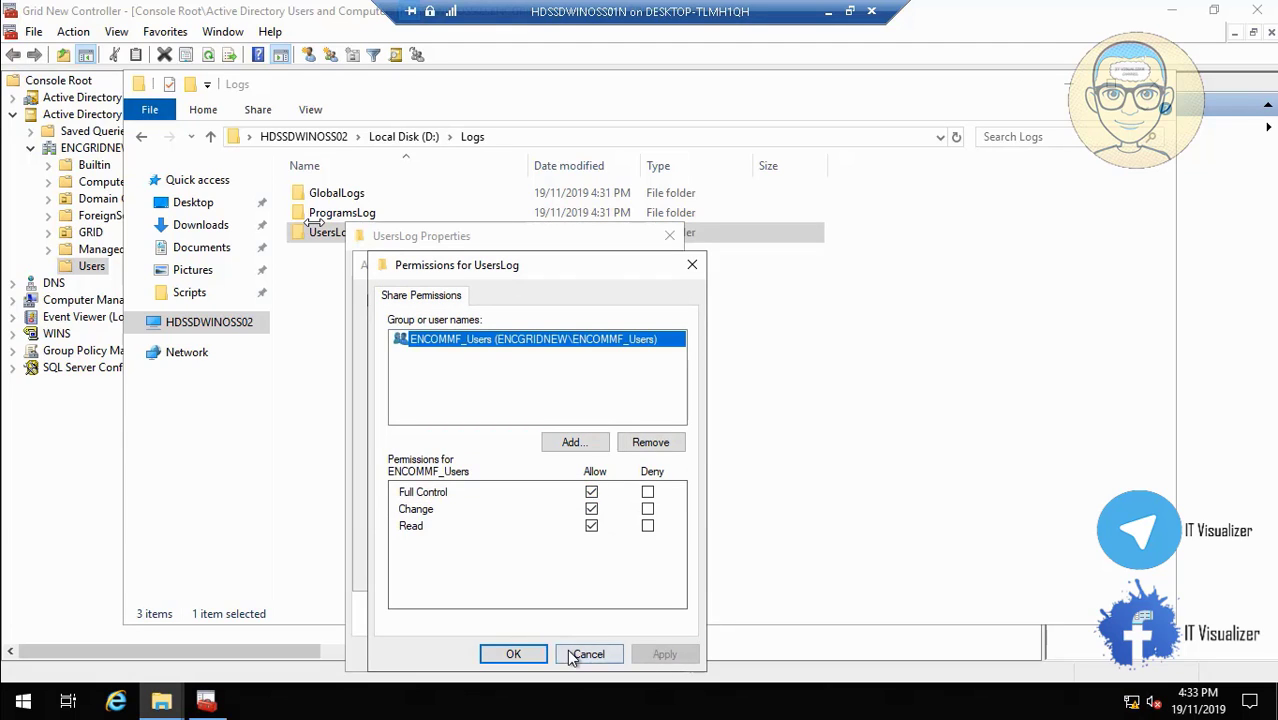
{"action": "left_click", "coordinate": [516, 654]}
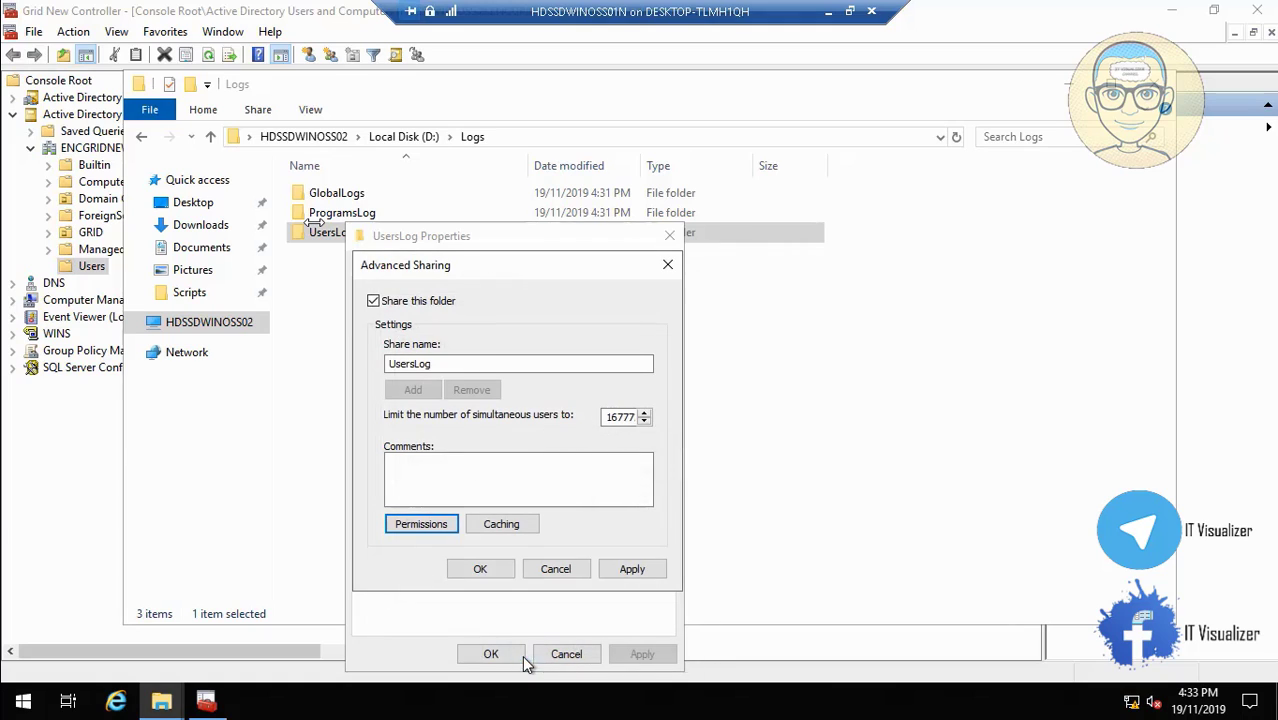
Apply the UsersLog sharing, close its properties and minimize the Logs window.
{"action": "left_click", "coordinate": [632, 568]}
{"action": "left_click", "coordinate": [481, 569]}
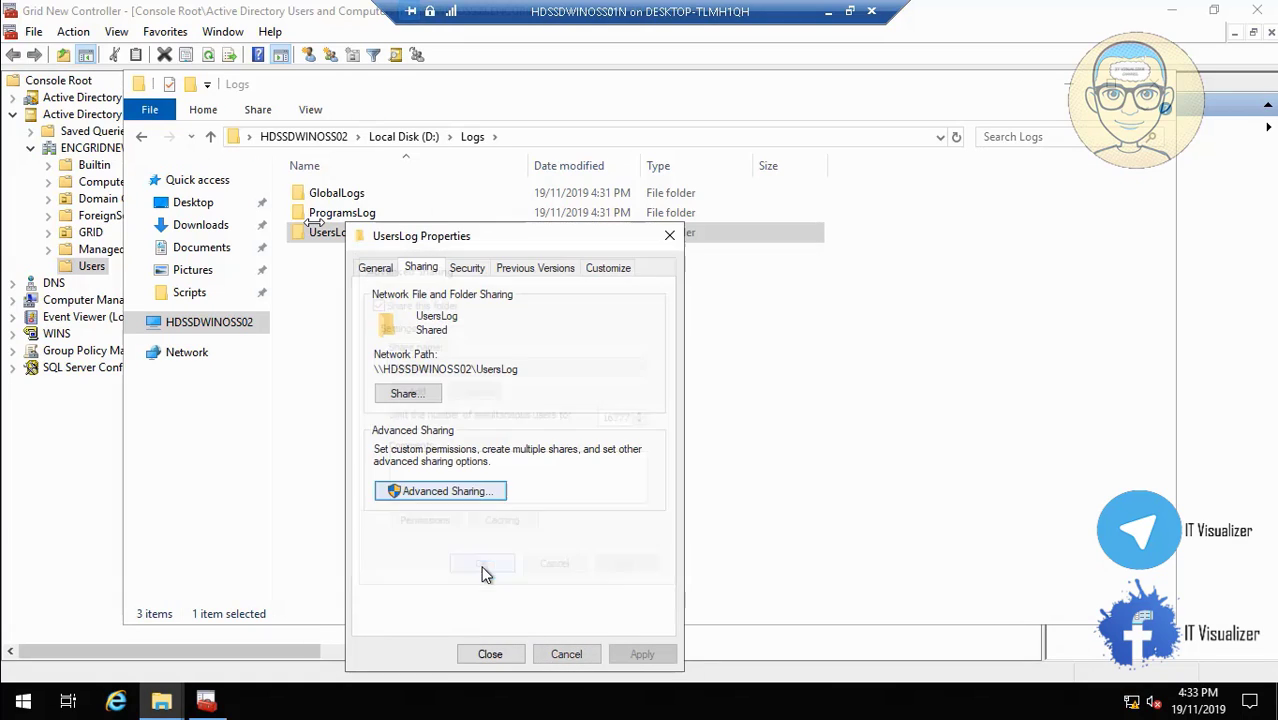
{"action": "left_click", "coordinate": [502, 655]}
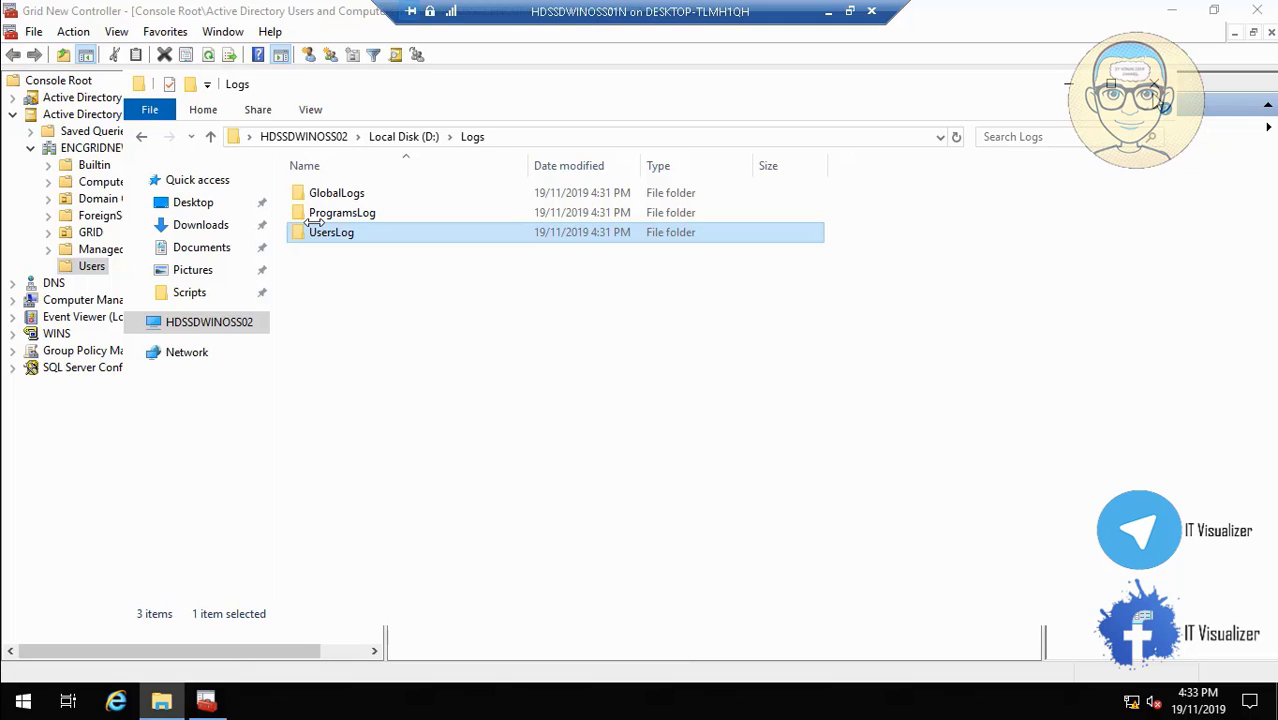
{"action": "left_click", "coordinate": [161, 703]}
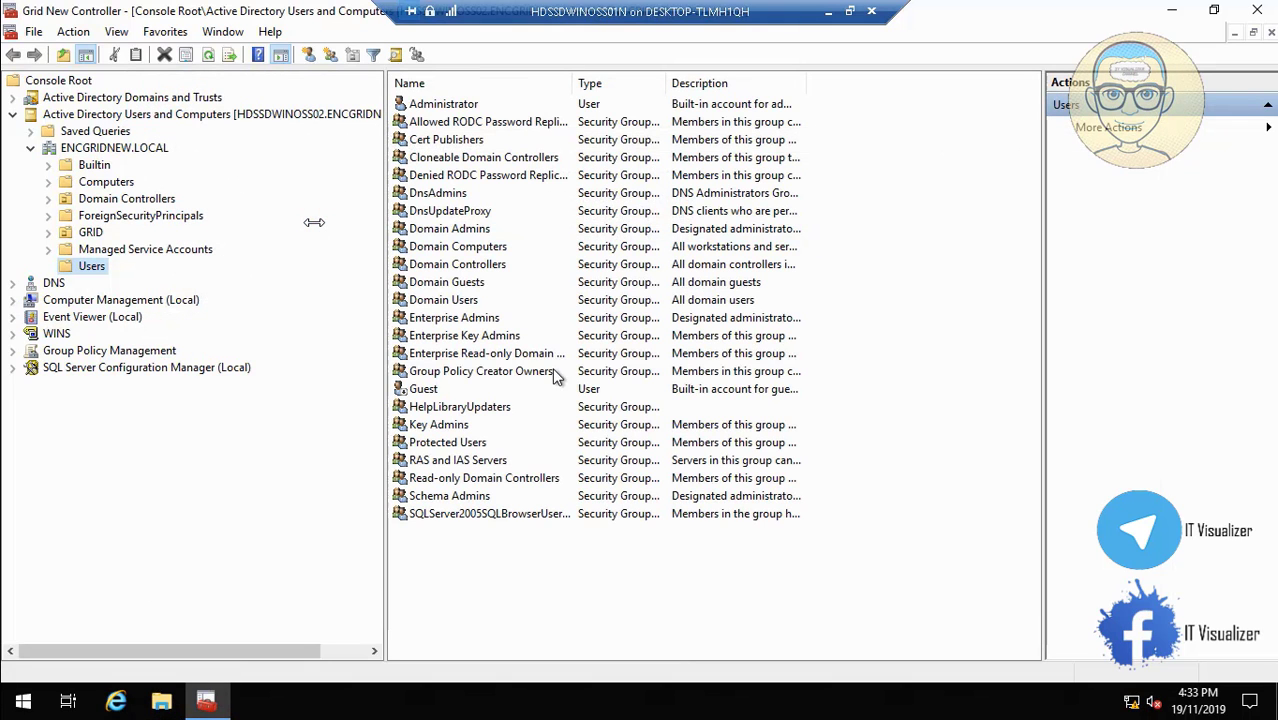
Open a new File Explorer window and browse into D:\TronLabScripts.
{"action": "left_click", "coordinate": [163, 703]}
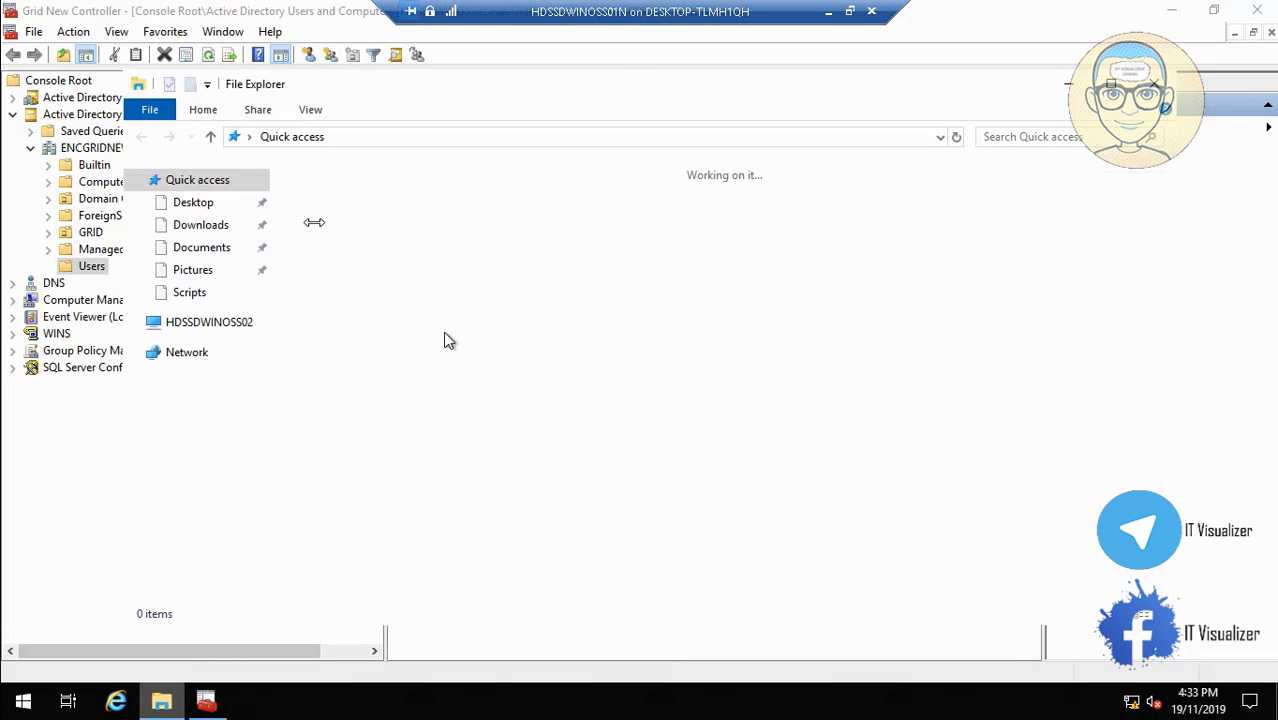
{"action": "left_click", "coordinate": [218, 330]}
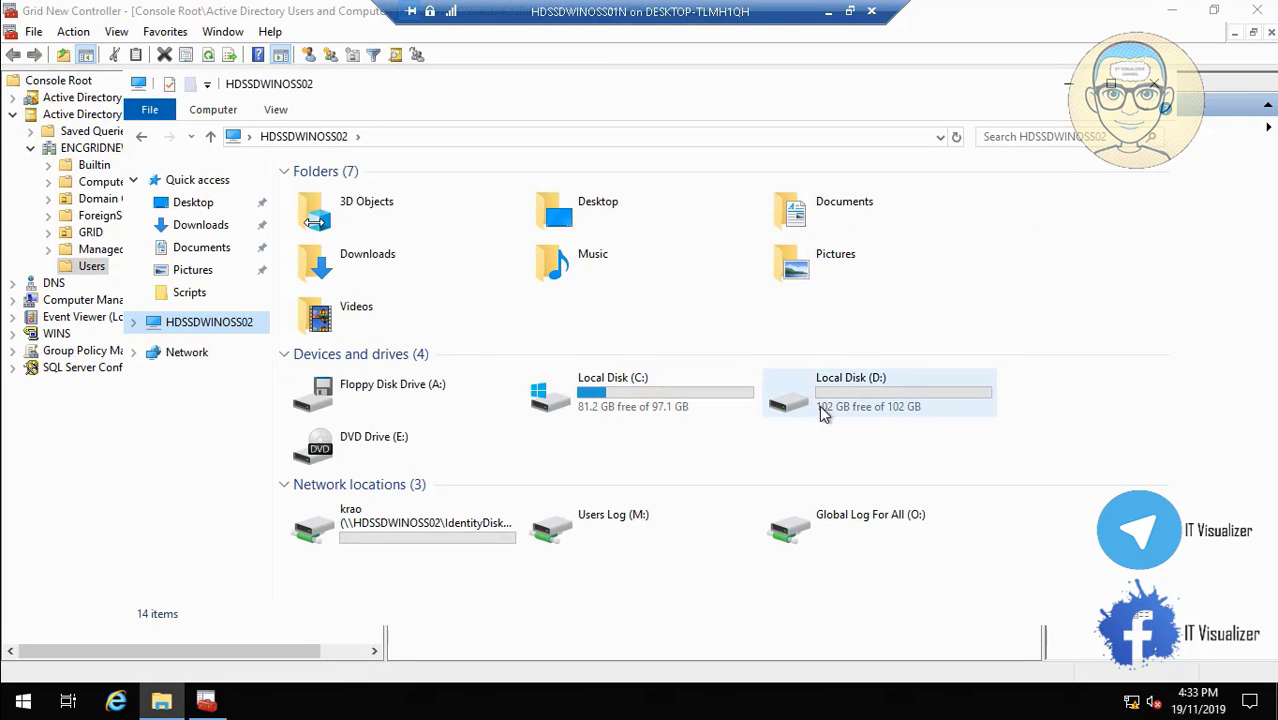
{"action": "left_click", "coordinate": [836, 388]}
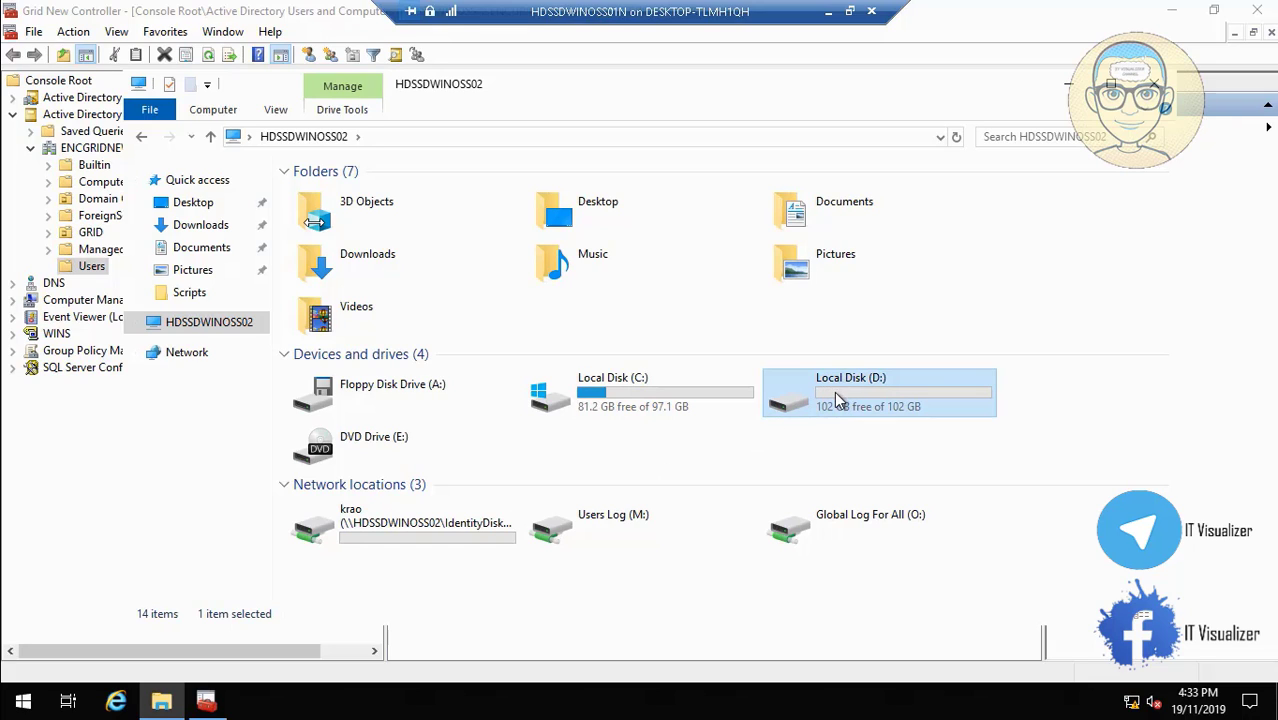
{"action": "double_click", "coordinate": [834, 391]}
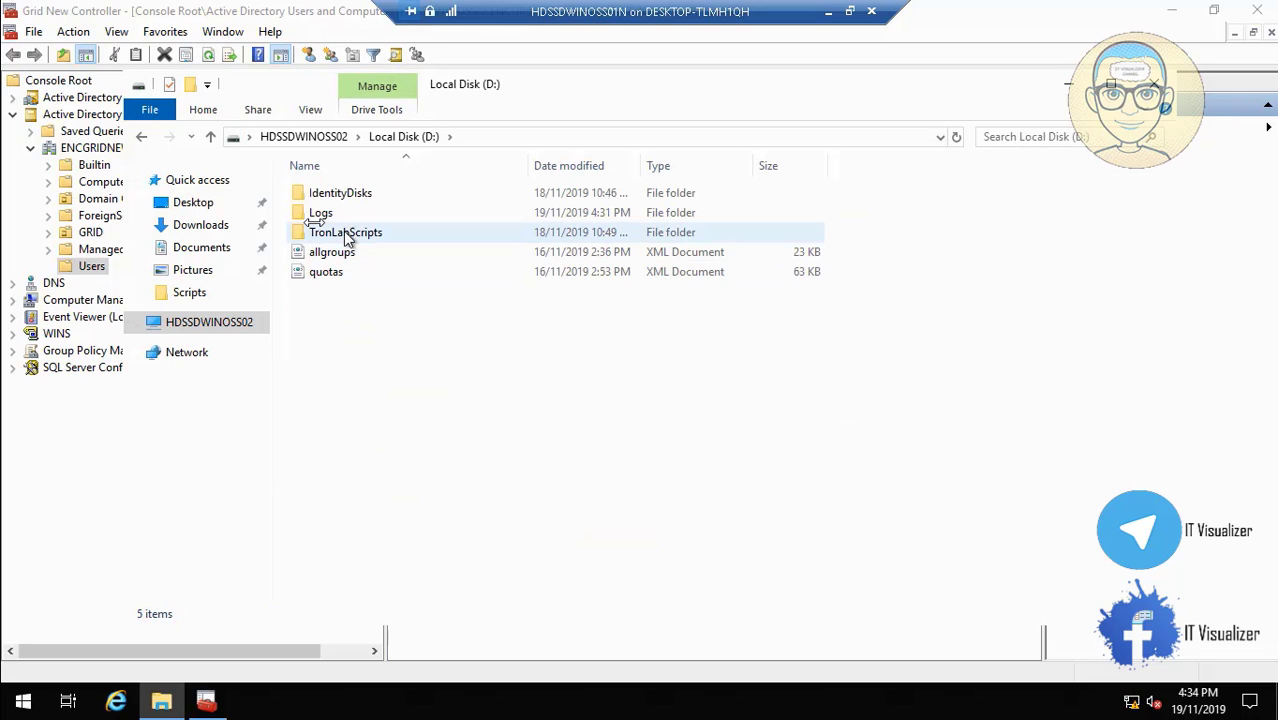
{"action": "left_click", "coordinate": [326, 240]}
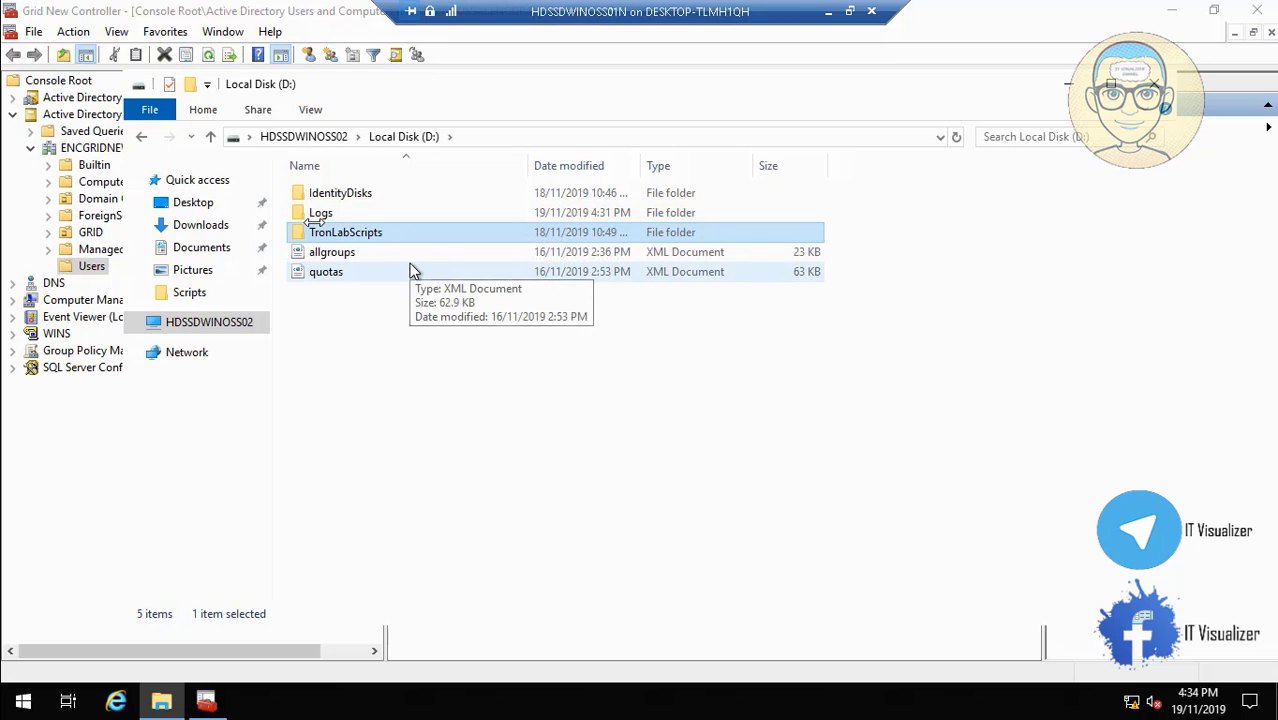
{"action": "double_click", "coordinate": [350, 234]}
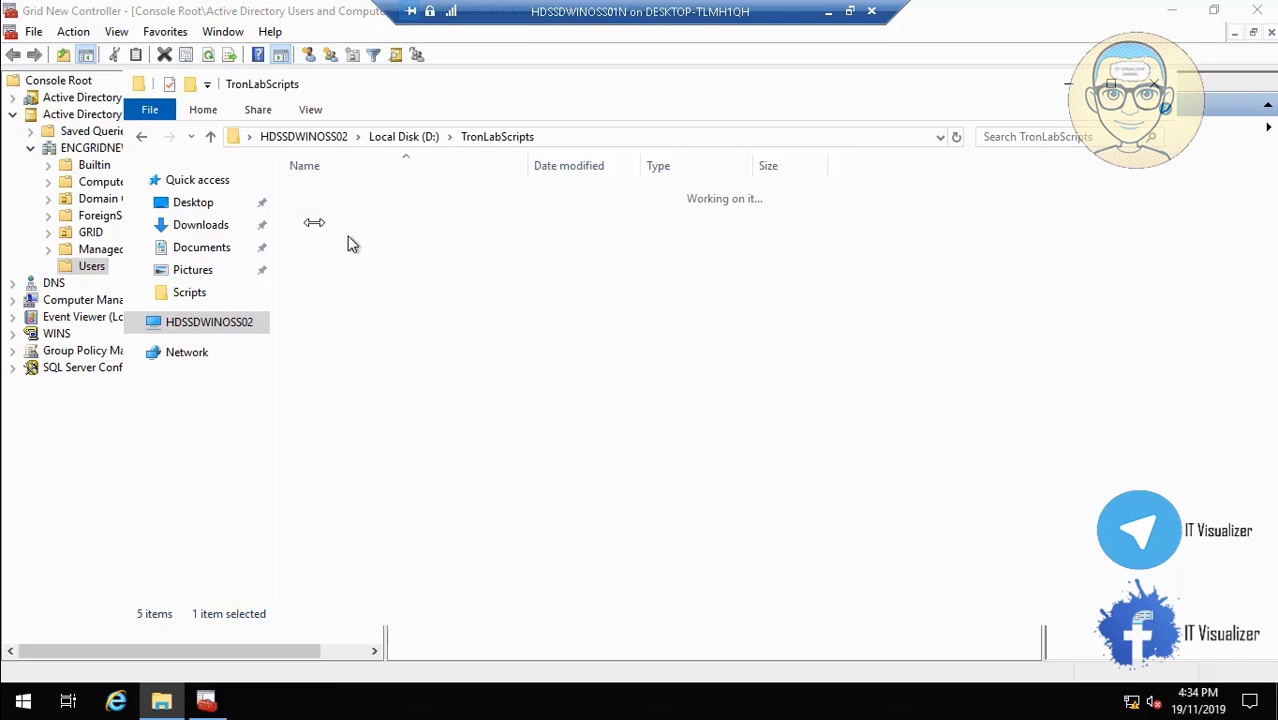
Open DCDomain\Scripts and bring up the context menu for the NTFSPermissionNew script.
{"action": "double_click", "coordinate": [338, 195]}
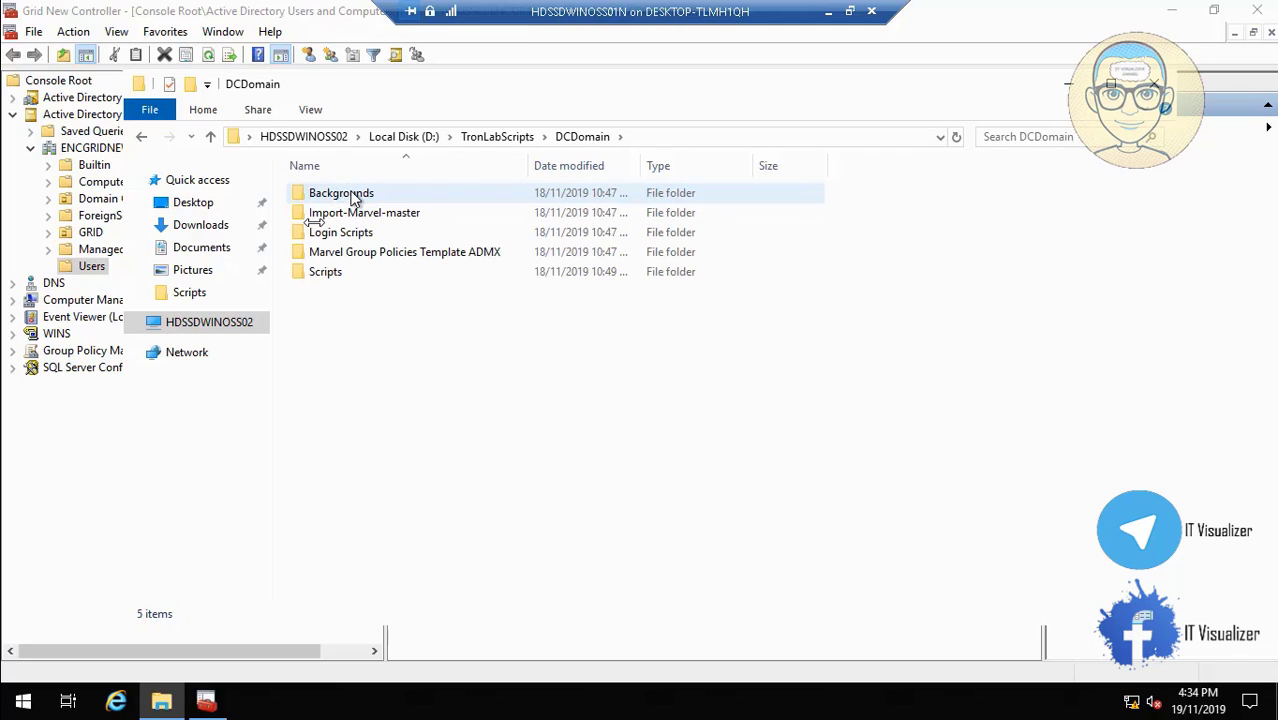
{"action": "left_click", "coordinate": [353, 199]}
{"action": "double_click", "coordinate": [329, 270]}
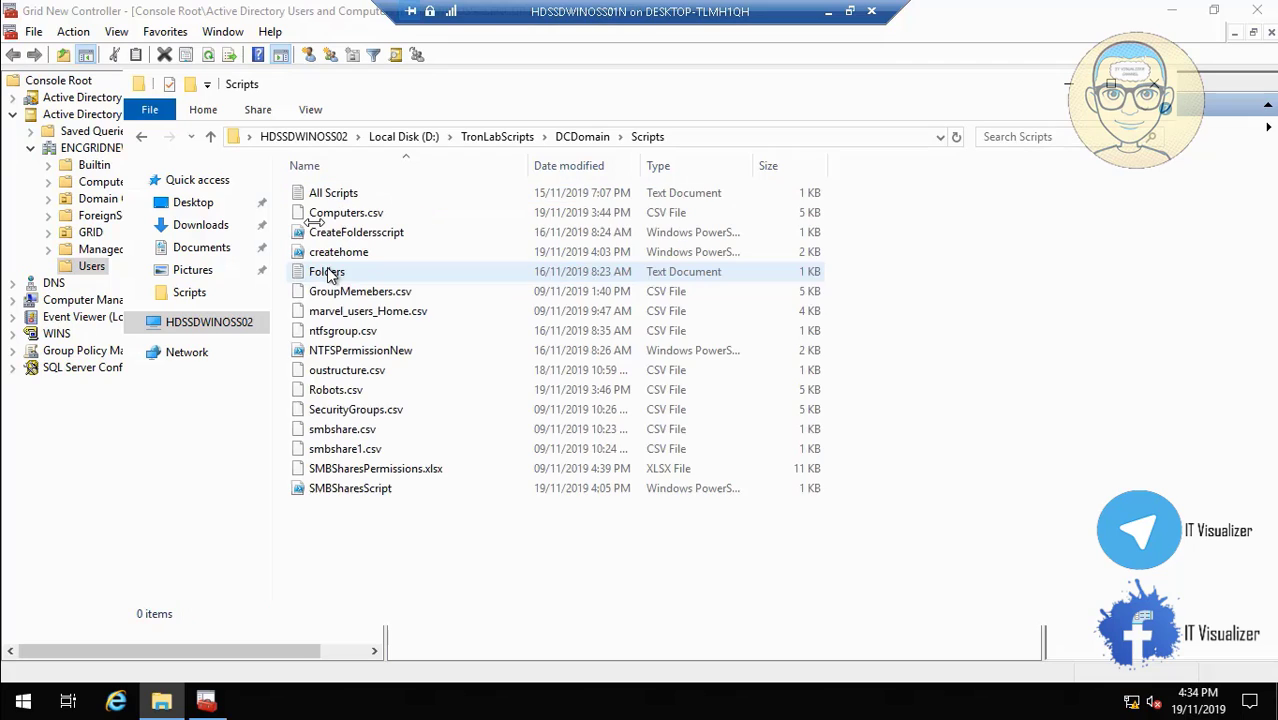
{"action": "left_click", "coordinate": [363, 257]}
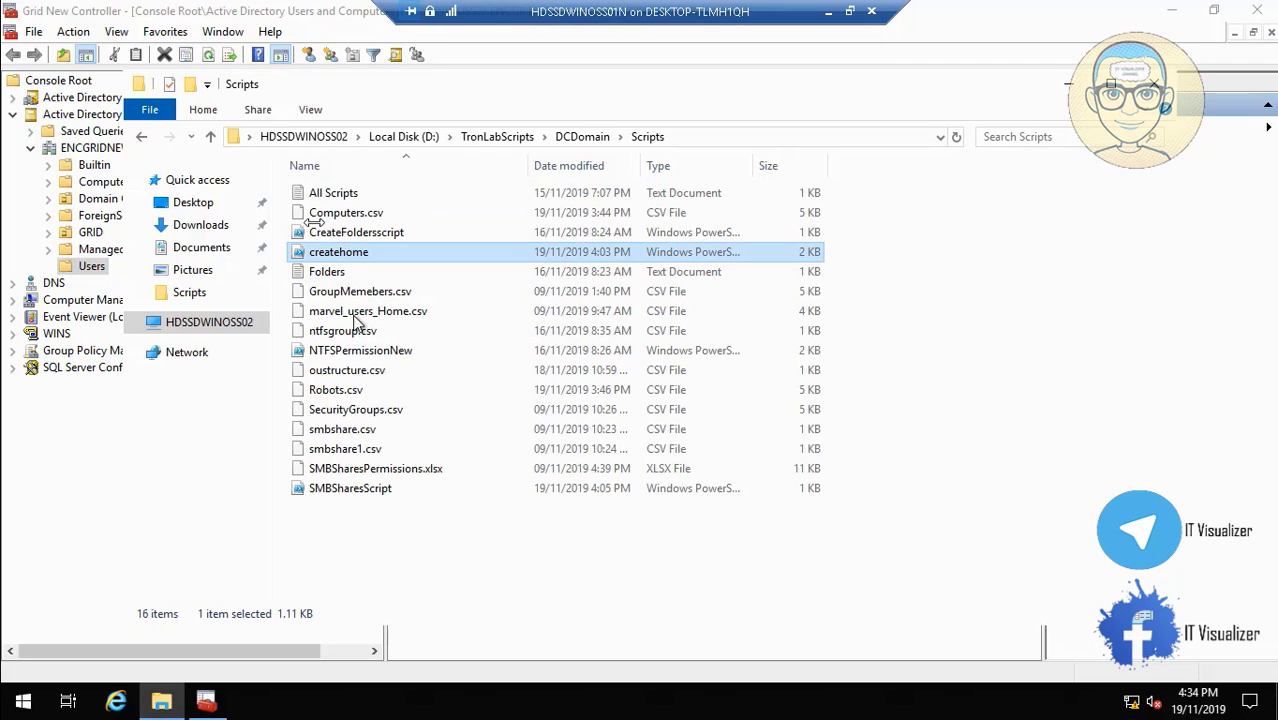
{"action": "left_click", "coordinate": [360, 355]}
{"action": "right_click", "coordinate": [360, 358]}
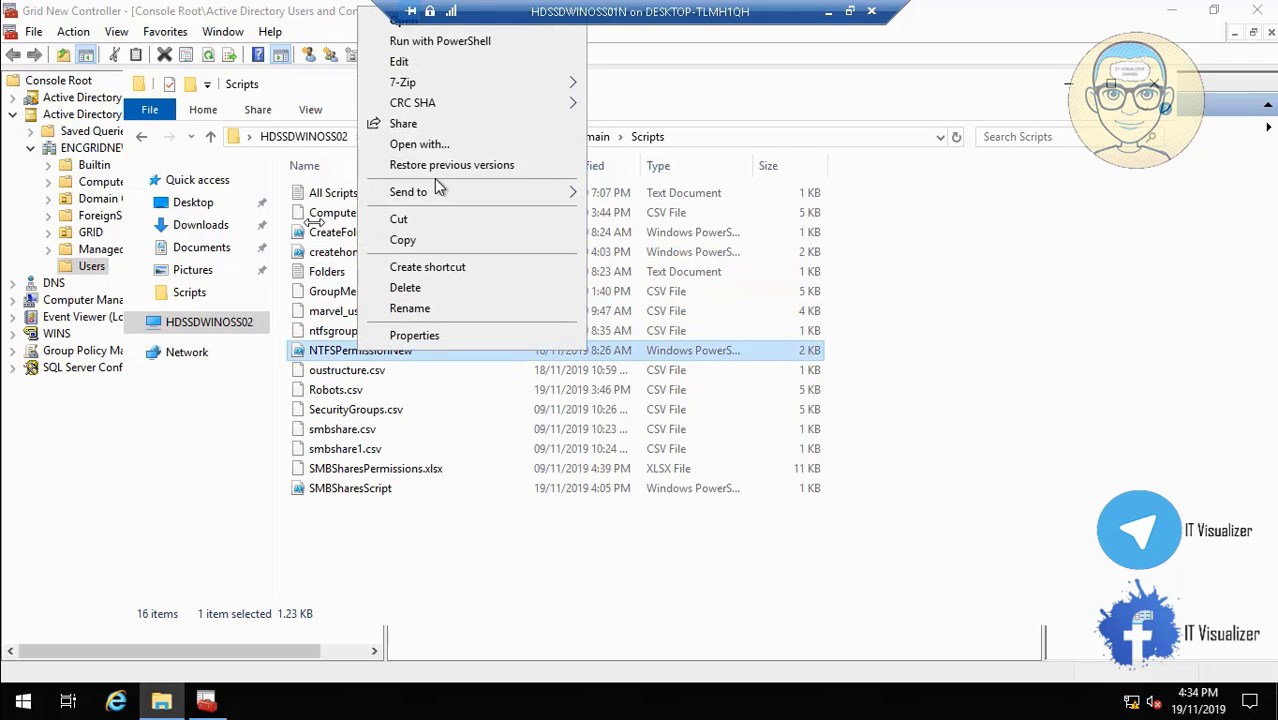
Run NTFSPermissionNew.ps1 in PowerShell ISE, then close the ISE window.
{"action": "left_click", "coordinate": [435, 61]}
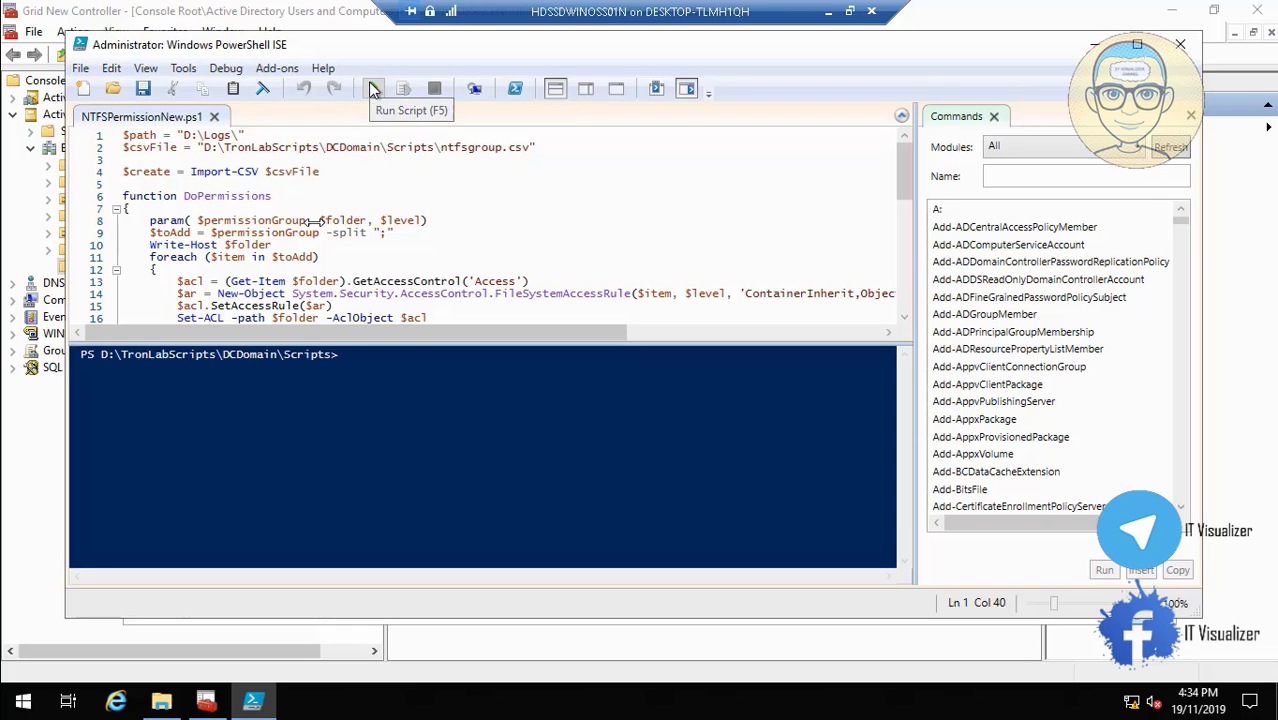
{"action": "left_click", "coordinate": [374, 89]}
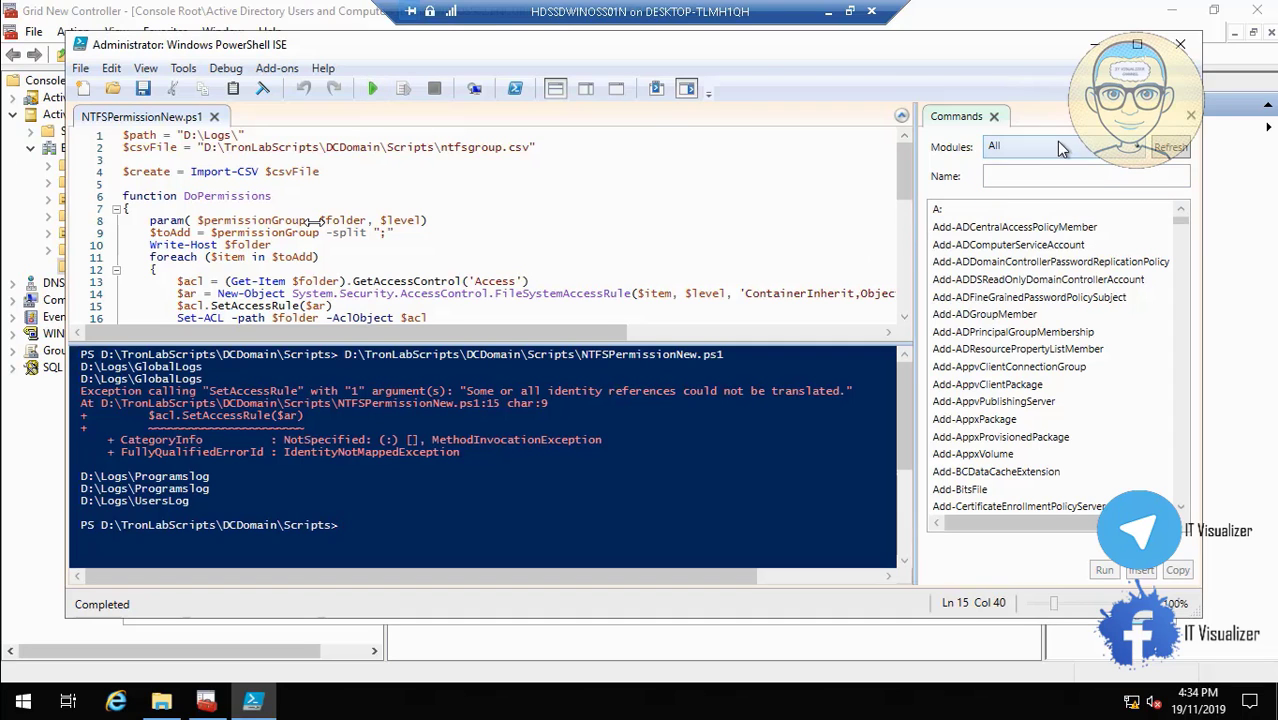
{"action": "left_click", "coordinate": [1182, 48]}
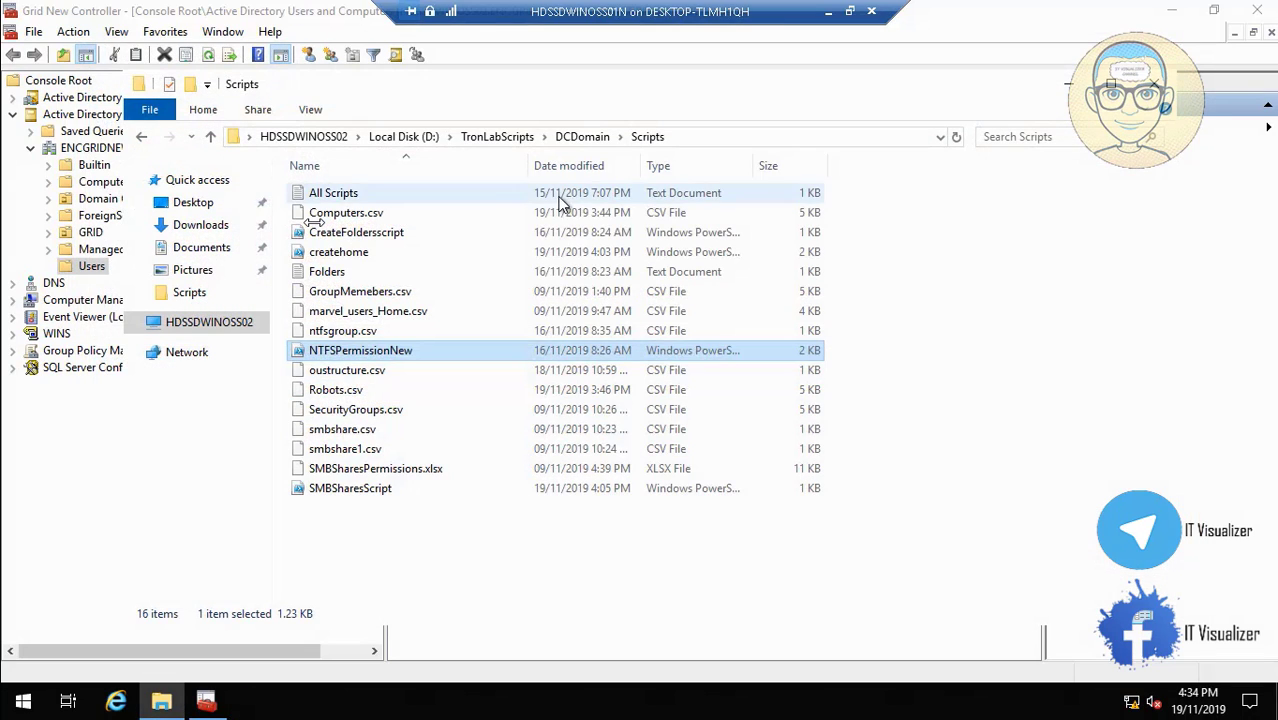
Open the security permissions editor for the GlobalLogs folder under D:\Logs.
{"action": "left_click", "coordinate": [404, 137]}
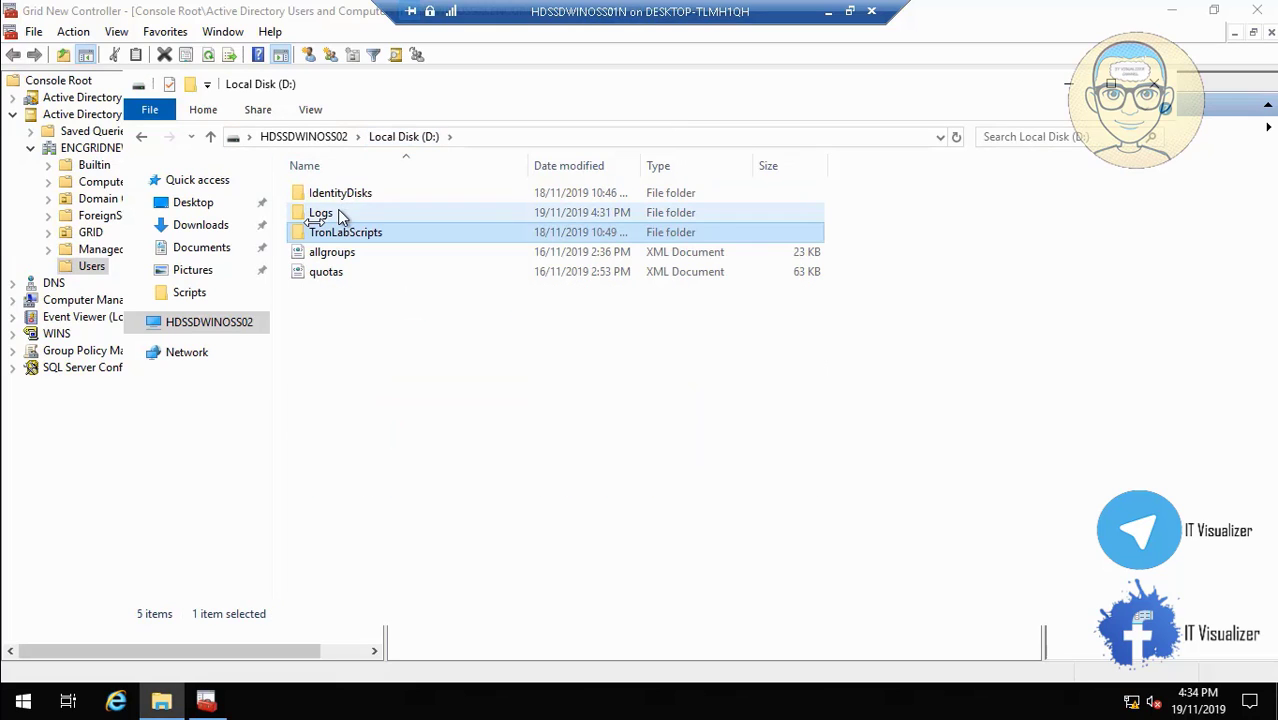
{"action": "double_click", "coordinate": [331, 212]}
{"action": "right_click", "coordinate": [342, 195]}
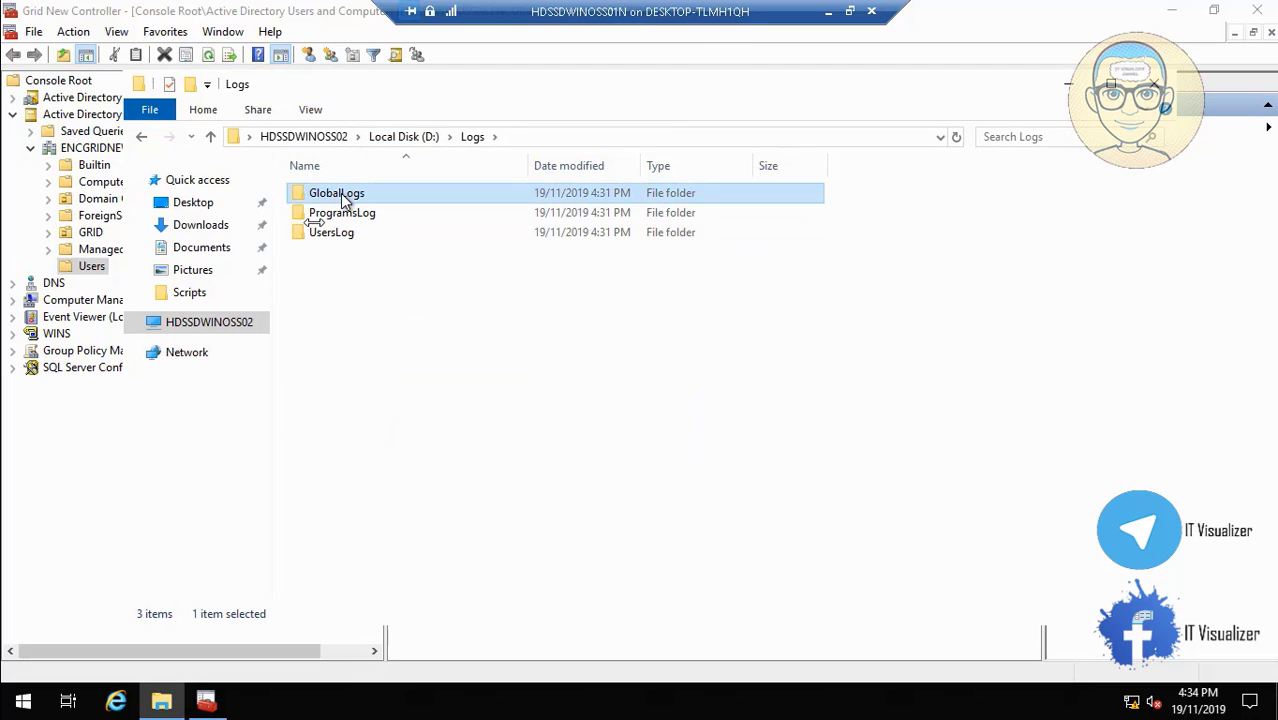
{"action": "left_click", "coordinate": [428, 592]}
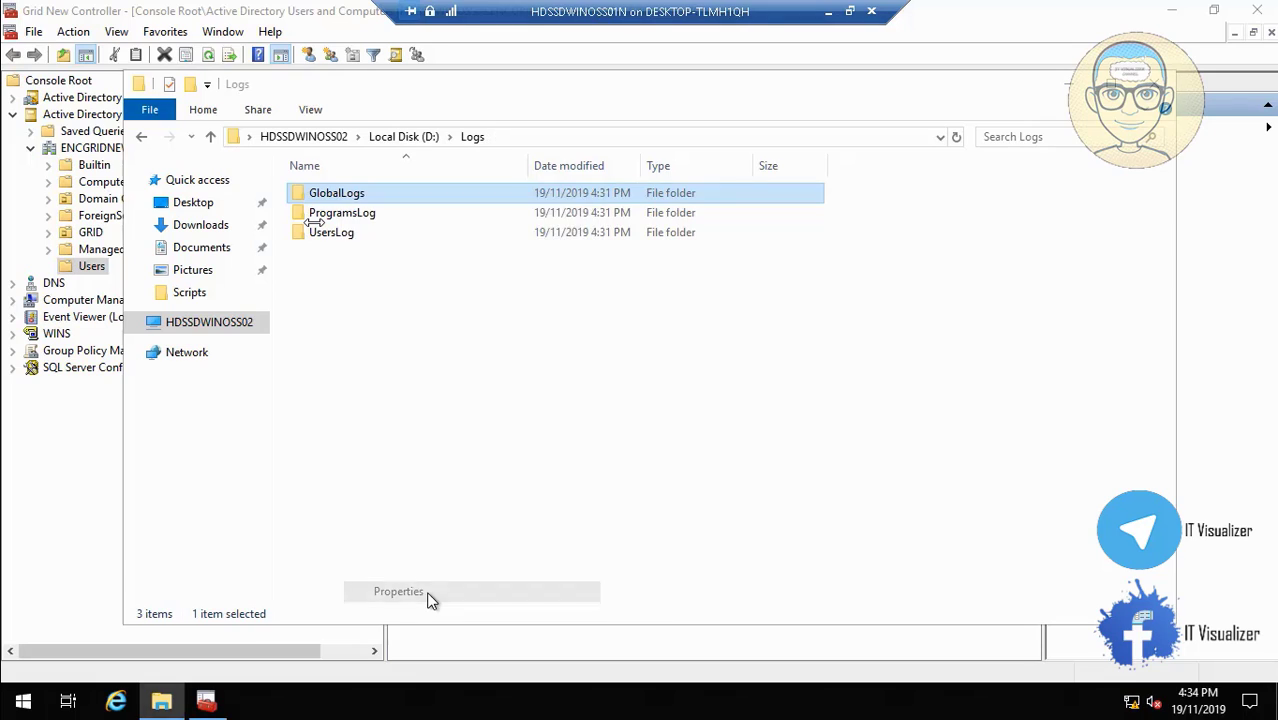
{"action": "left_click", "coordinate": [470, 242]}
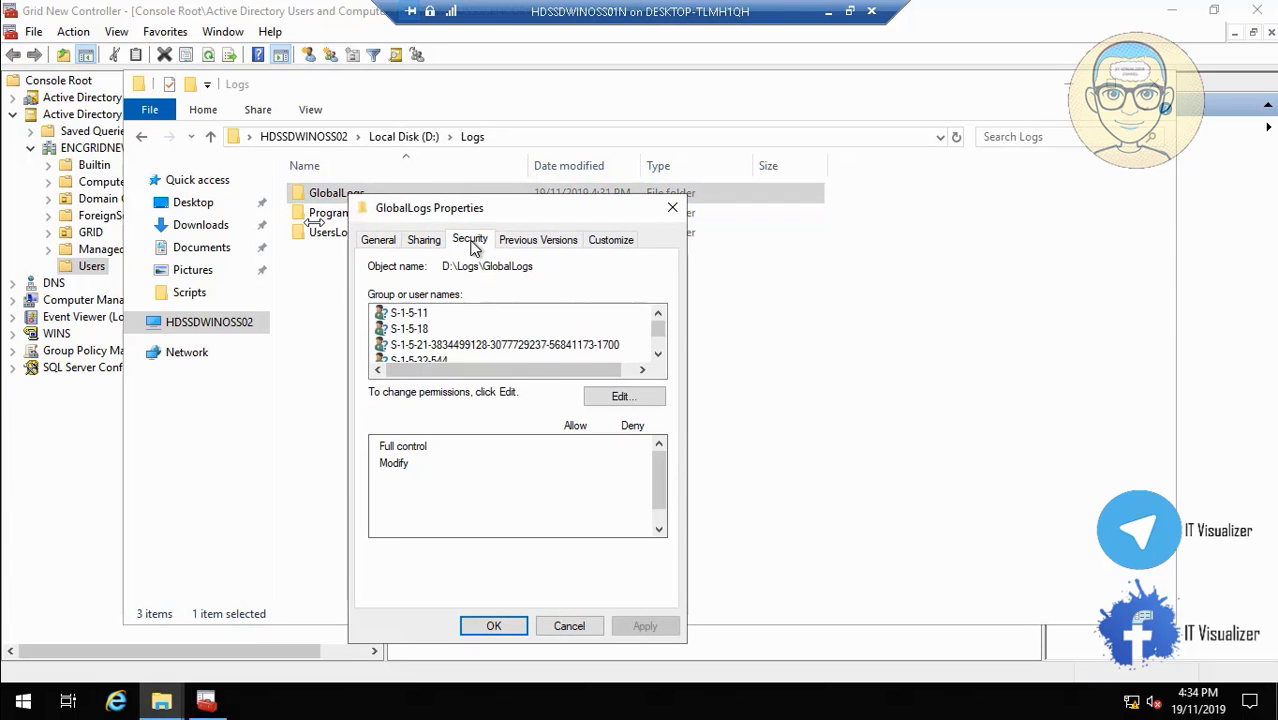
{"action": "left_click", "coordinate": [524, 346]}
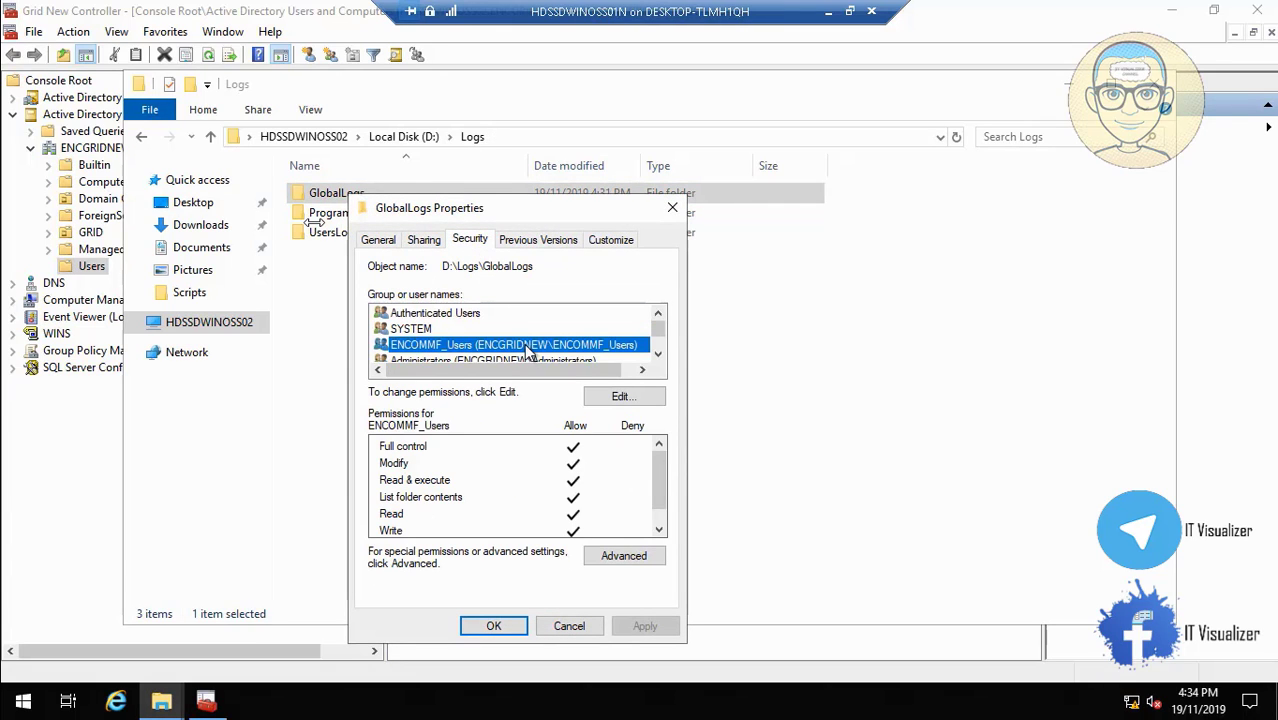
{"action": "left_click", "coordinate": [624, 398]}
Add ENCOMMF_All Grid with Allow Modify to GlobalLogs and apply the change.
{"action": "left_click", "coordinate": [584, 477]}
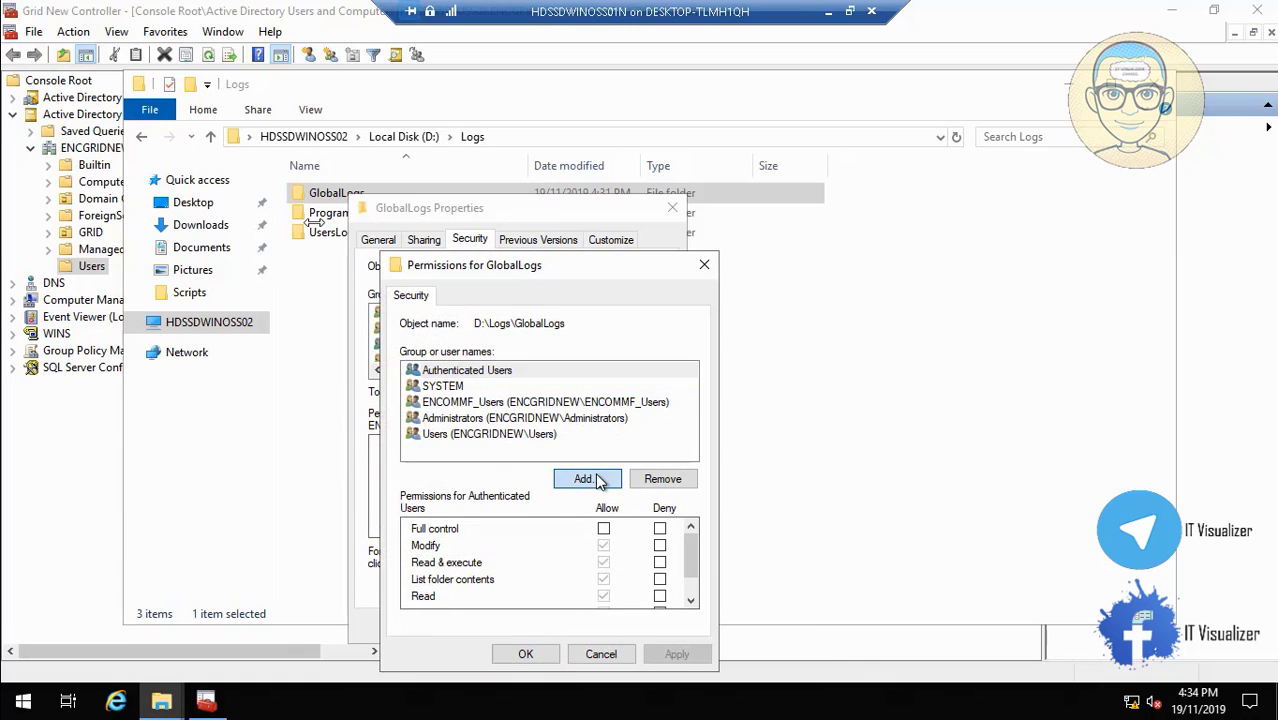
{"action": "type", "text": "ENCOMMF_ALL"}
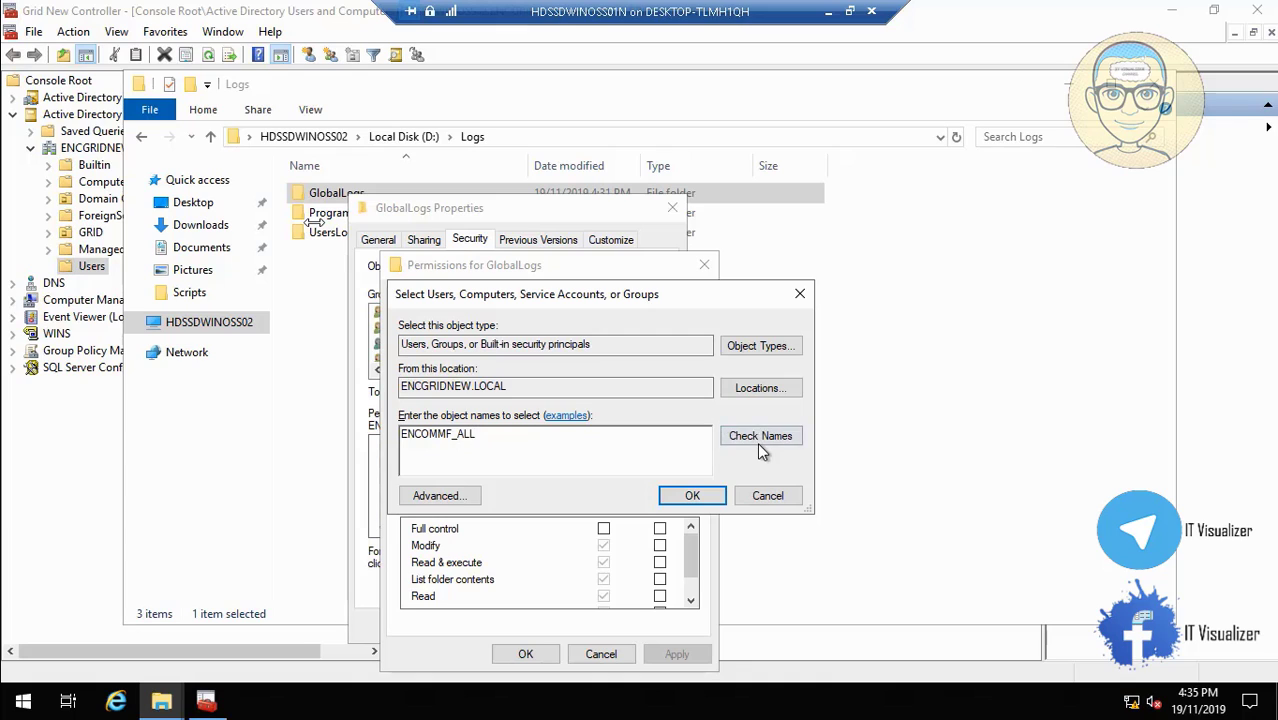
{"action": "left_click", "coordinate": [760, 438]}
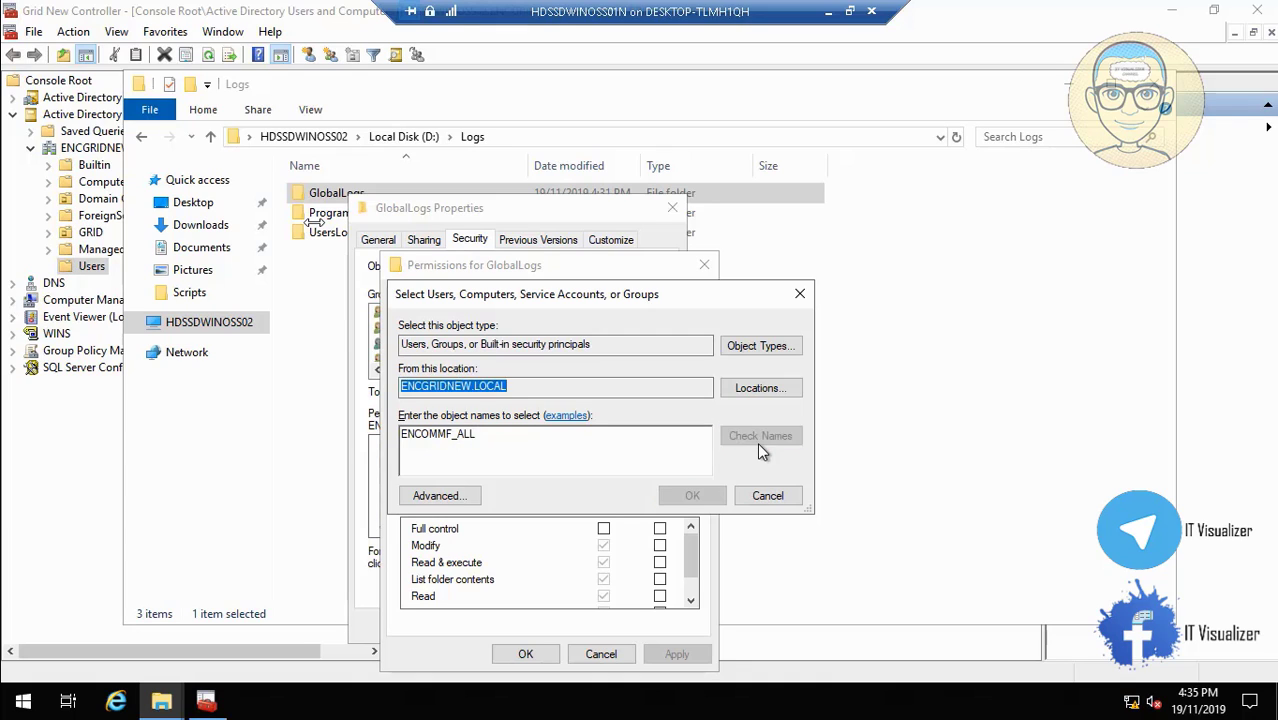
{"action": "left_click", "coordinate": [691, 495]}
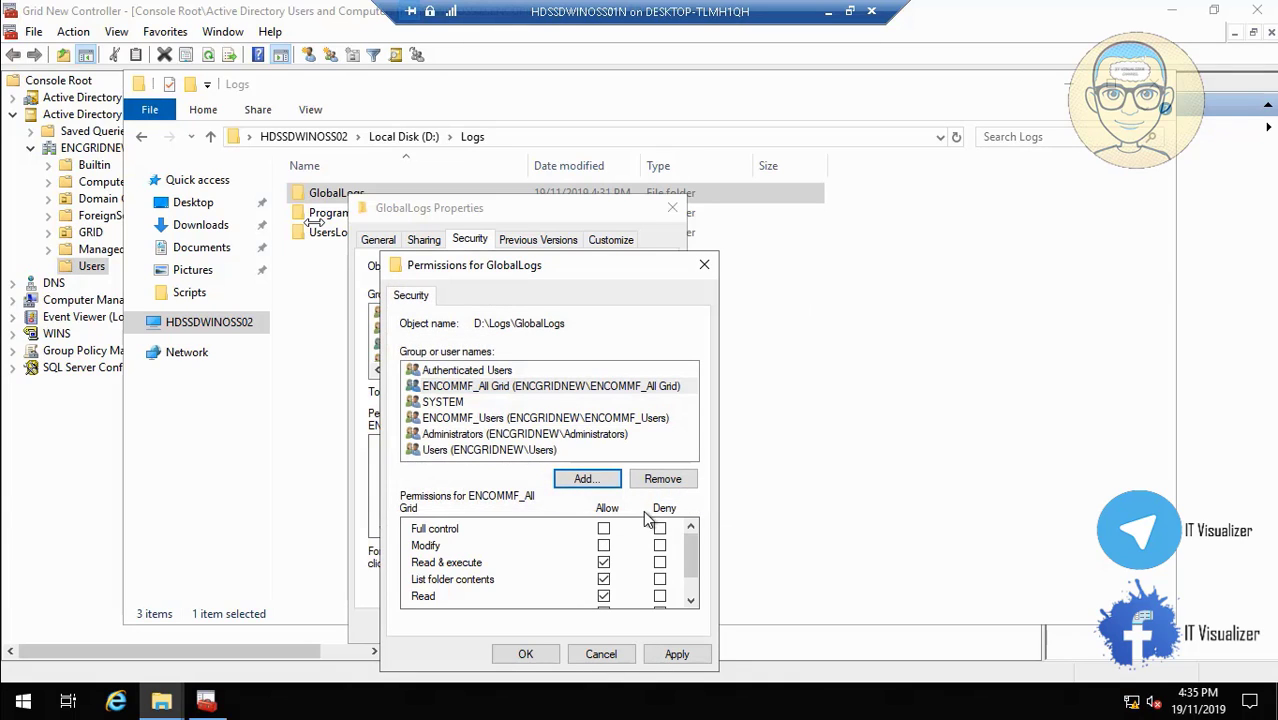
{"action": "left_click", "coordinate": [603, 545]}
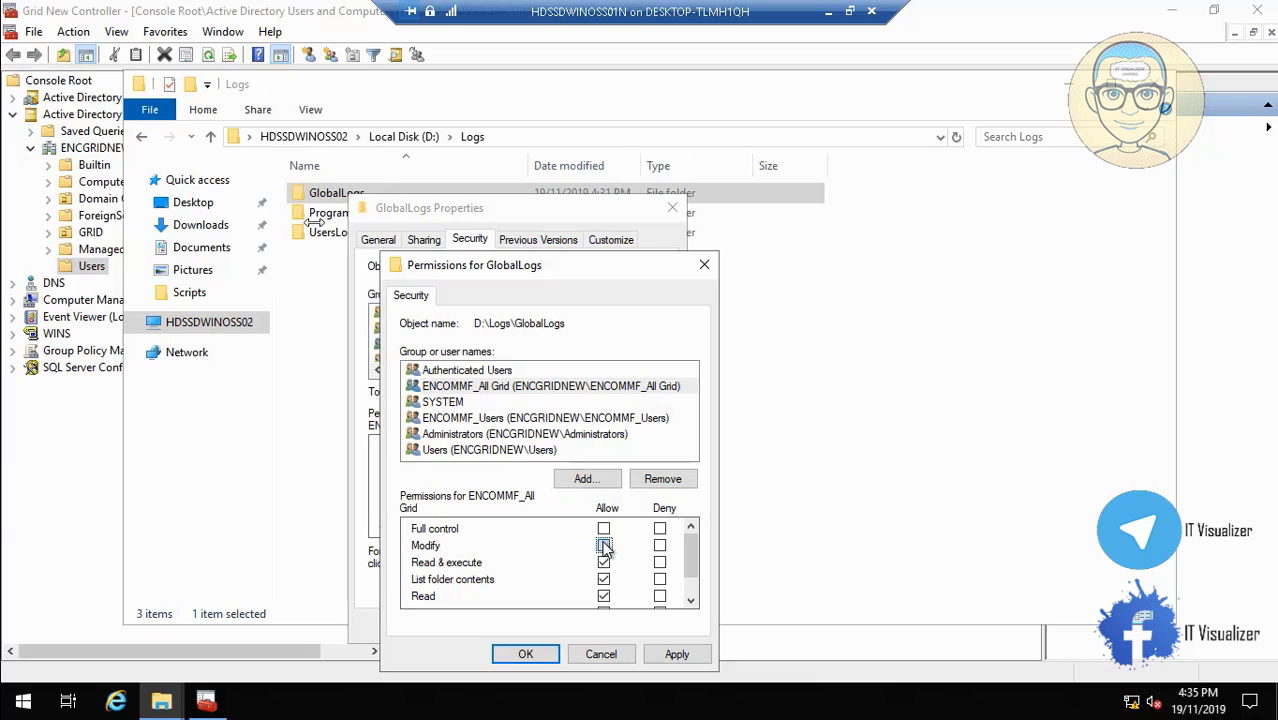
{"action": "left_click", "coordinate": [668, 655]}
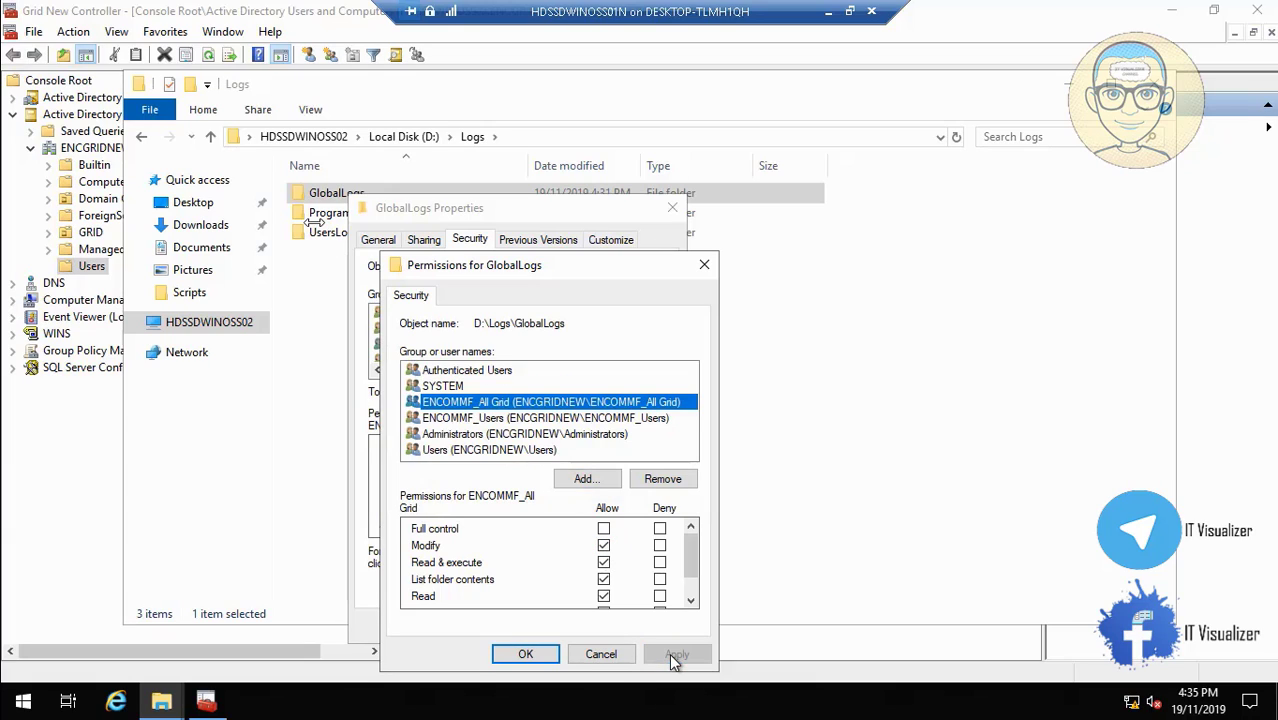
{"action": "left_click", "coordinate": [525, 654]}
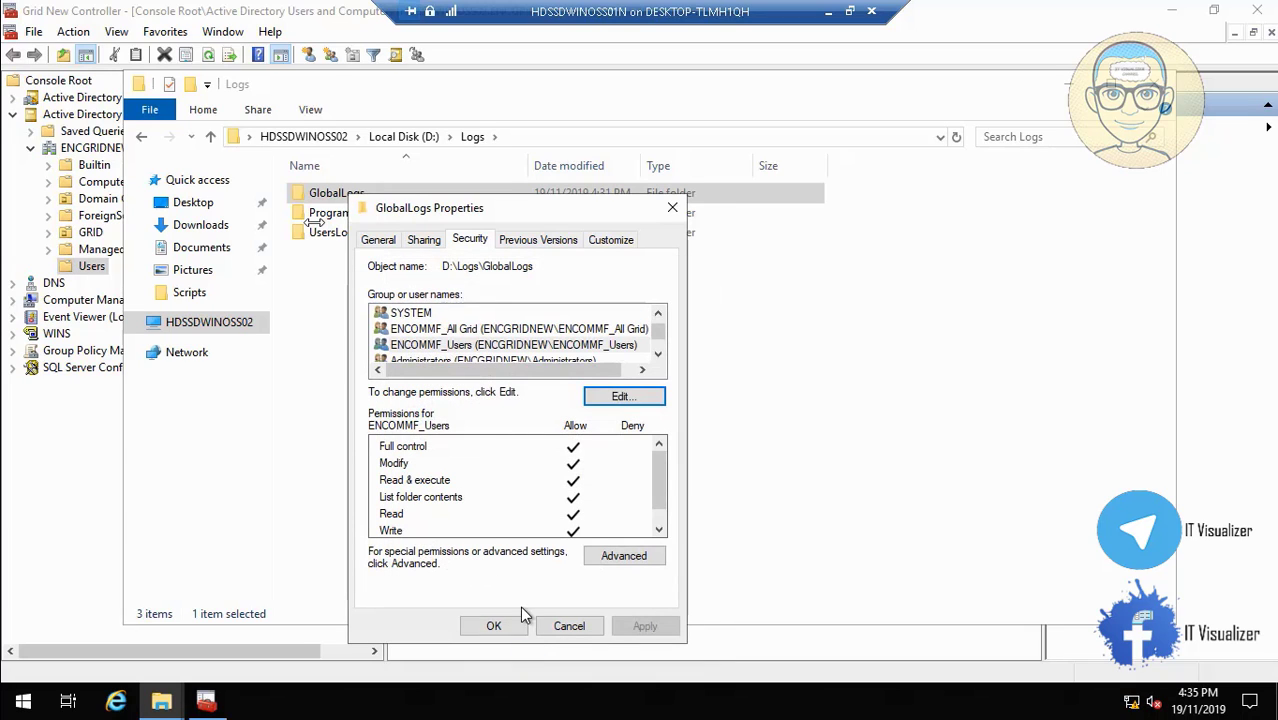
{"action": "left_click", "coordinate": [495, 626]}
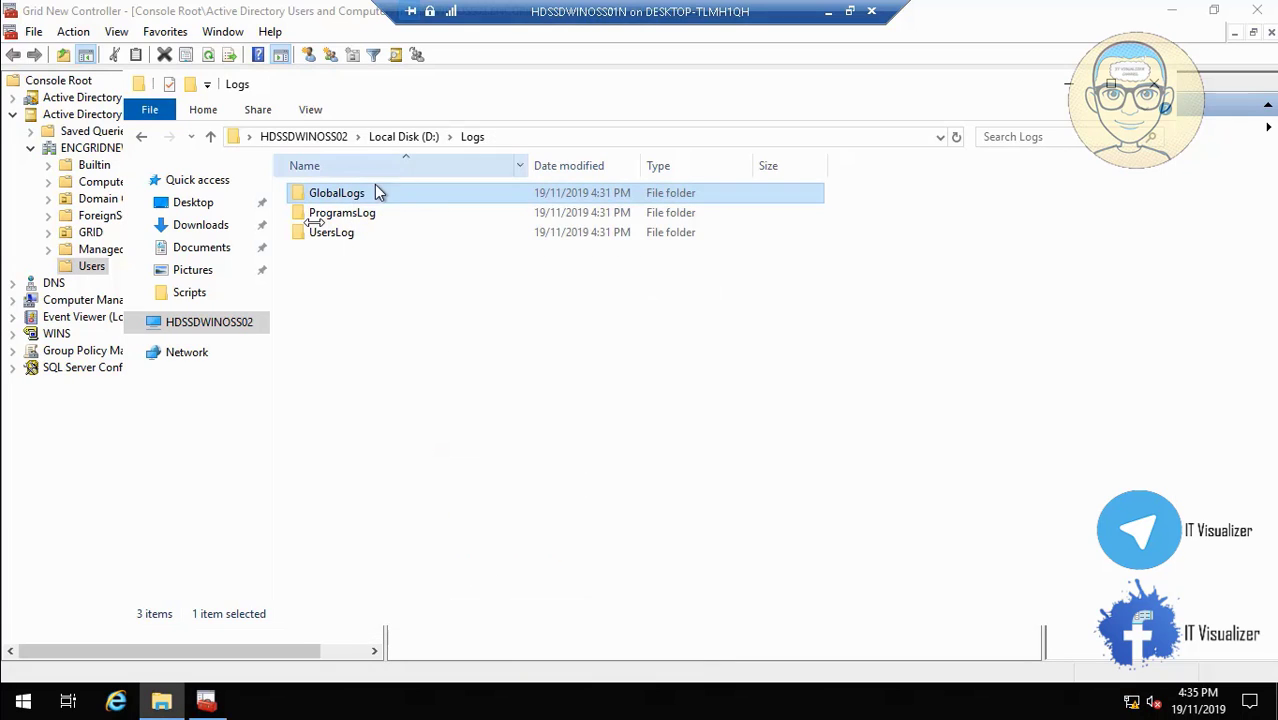
Sort the Logs folders by name, then close the Logs Explorer window.
{"action": "left_click", "coordinate": [355, 214]}
{"action": "left_click", "coordinate": [349, 230]}
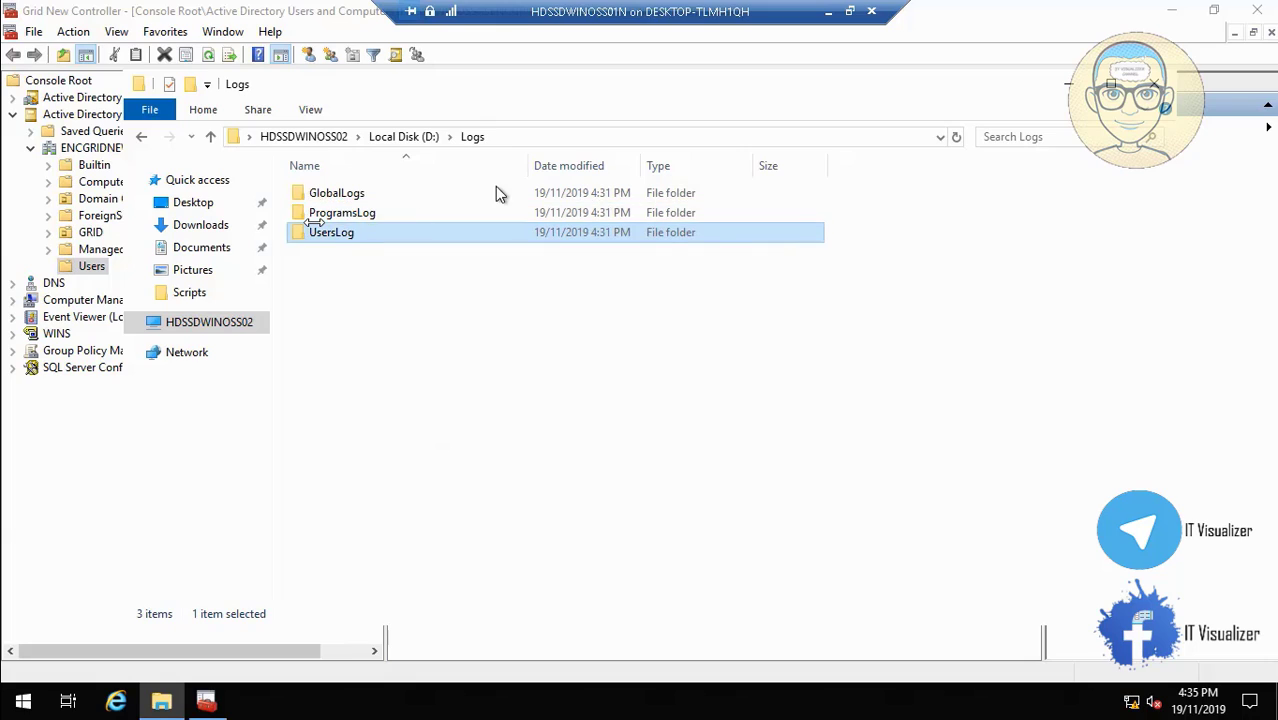
{"action": "left_click", "coordinate": [355, 170]}
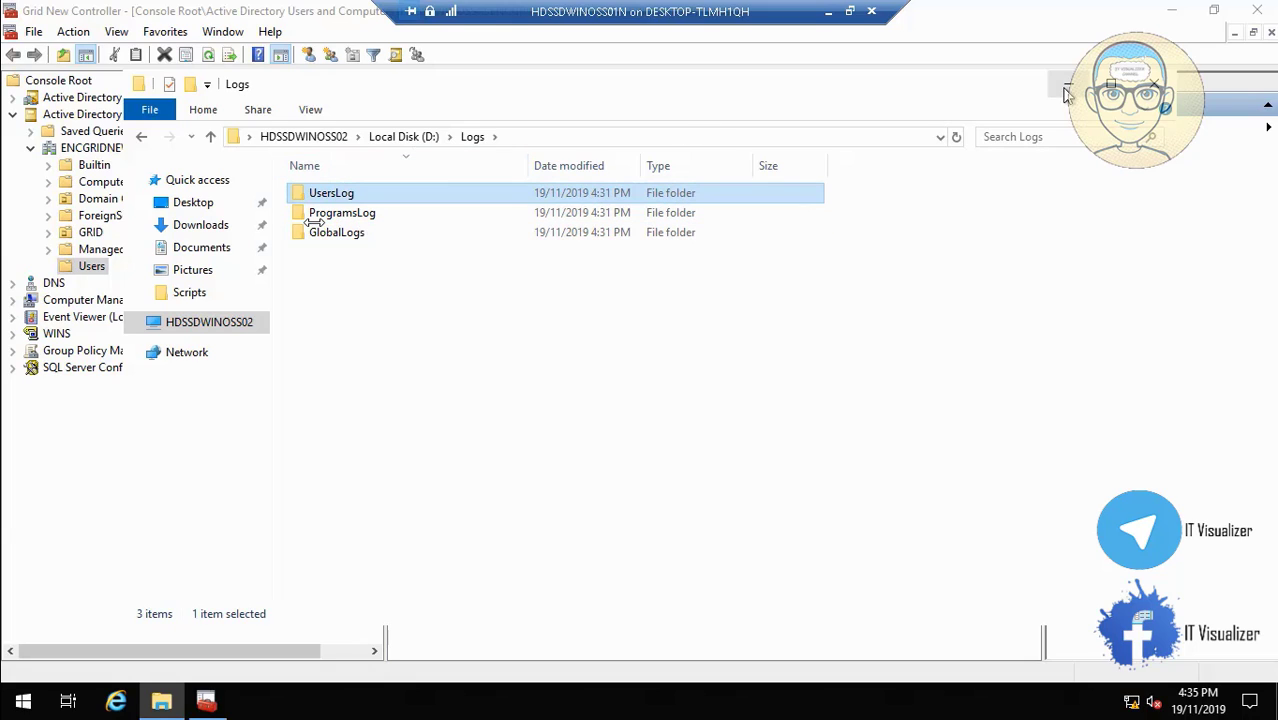
{"action": "left_click", "coordinate": [1155, 84]}
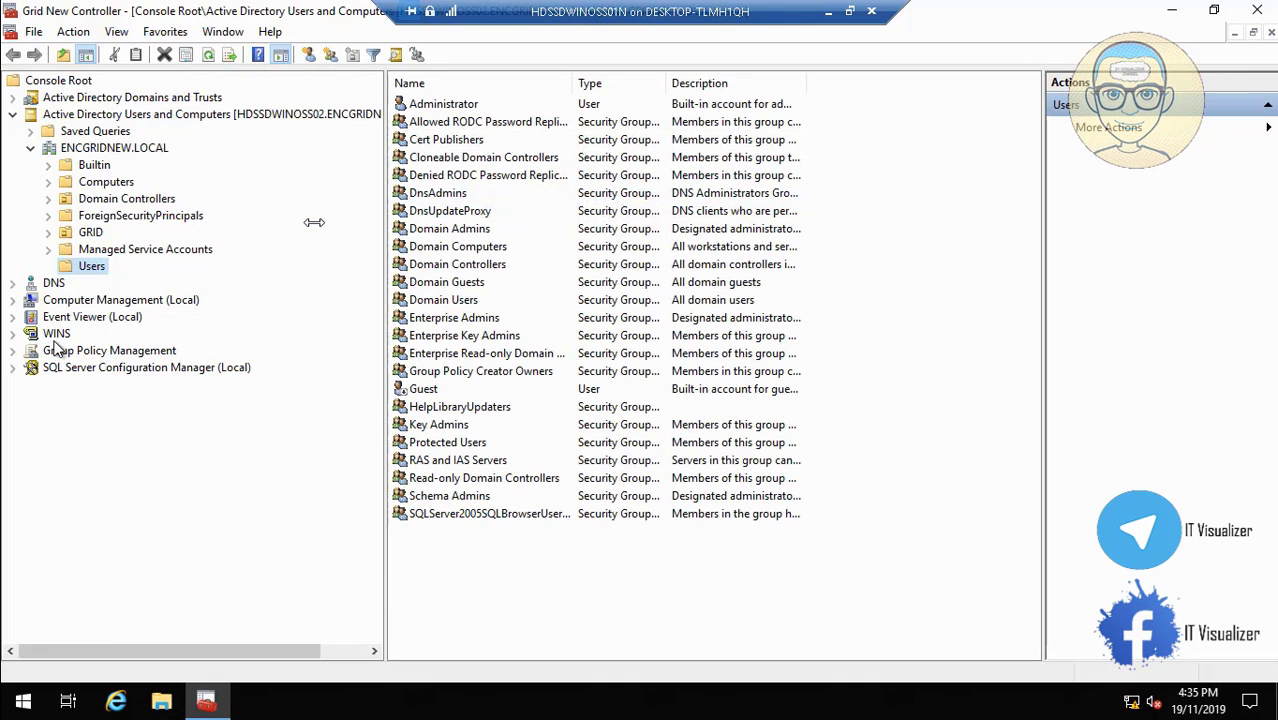
Expand ENCGRIDNEW.LOCAL's Group Policy Objects and select Default Domain Policy.
{"action": "left_click", "coordinate": [13, 351]}
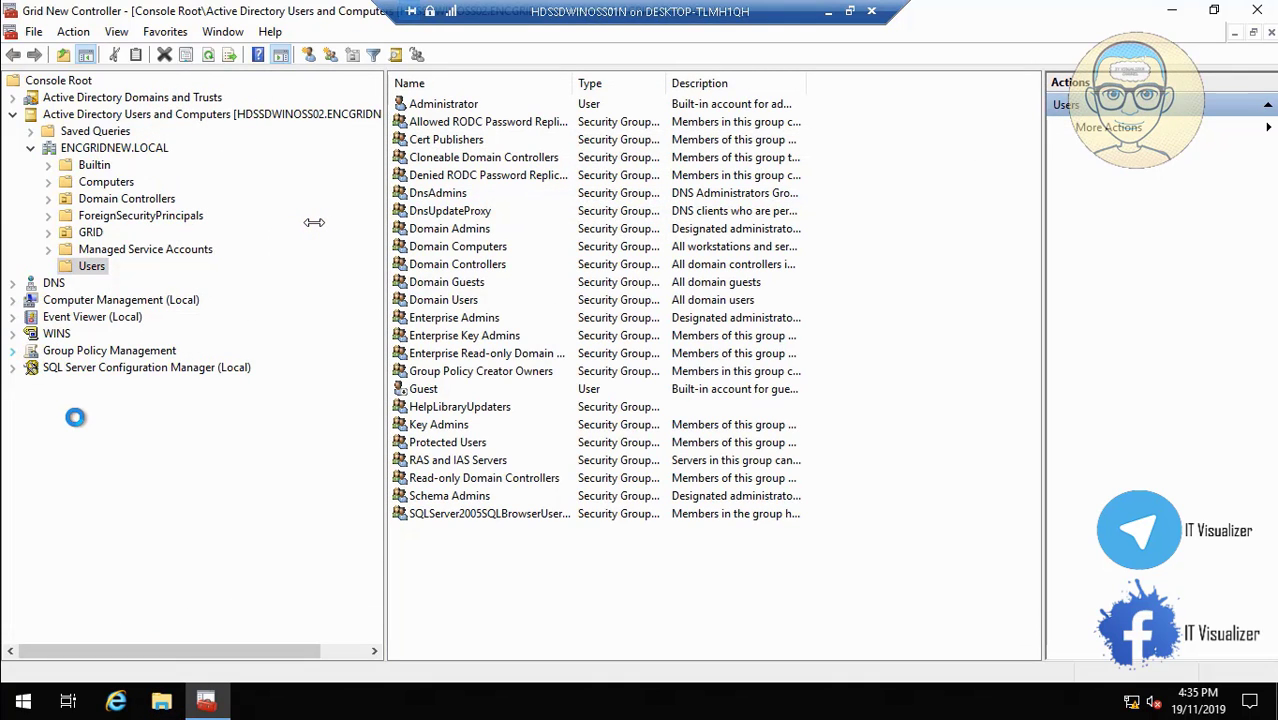
{"action": "left_click", "coordinate": [30, 367]}
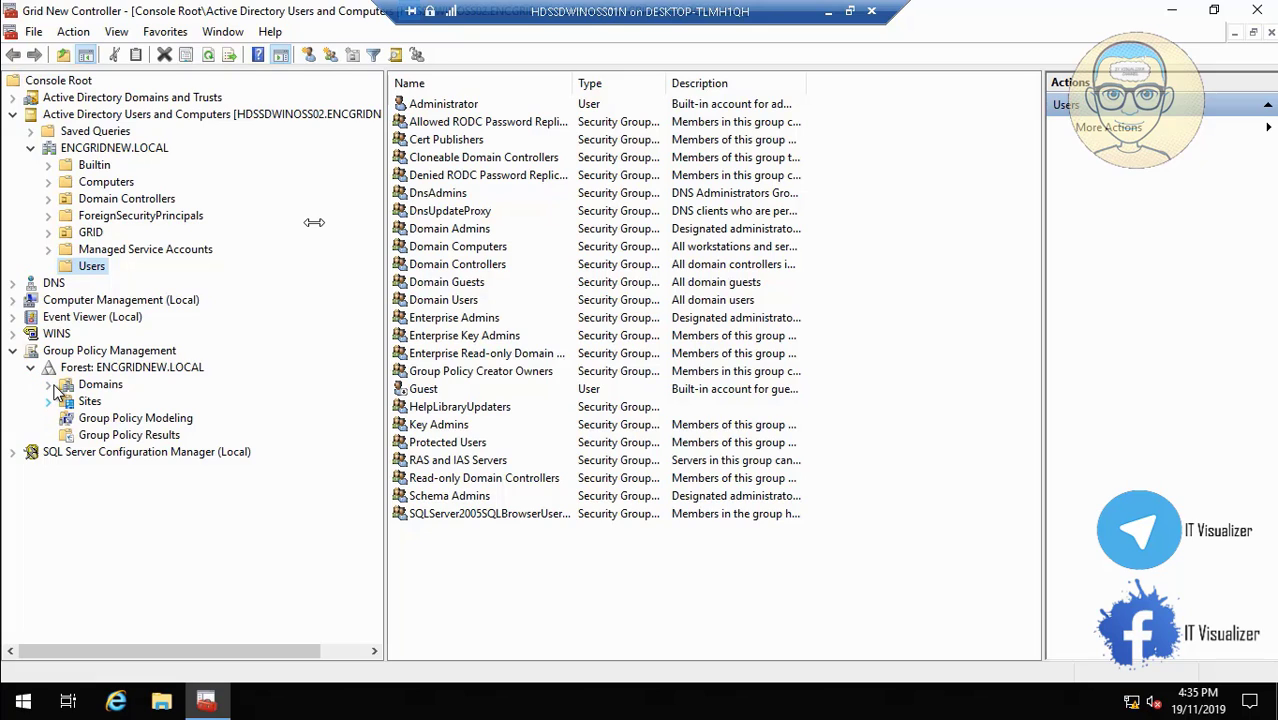
{"action": "left_click", "coordinate": [49, 385]}
{"action": "left_click", "coordinate": [67, 402]}
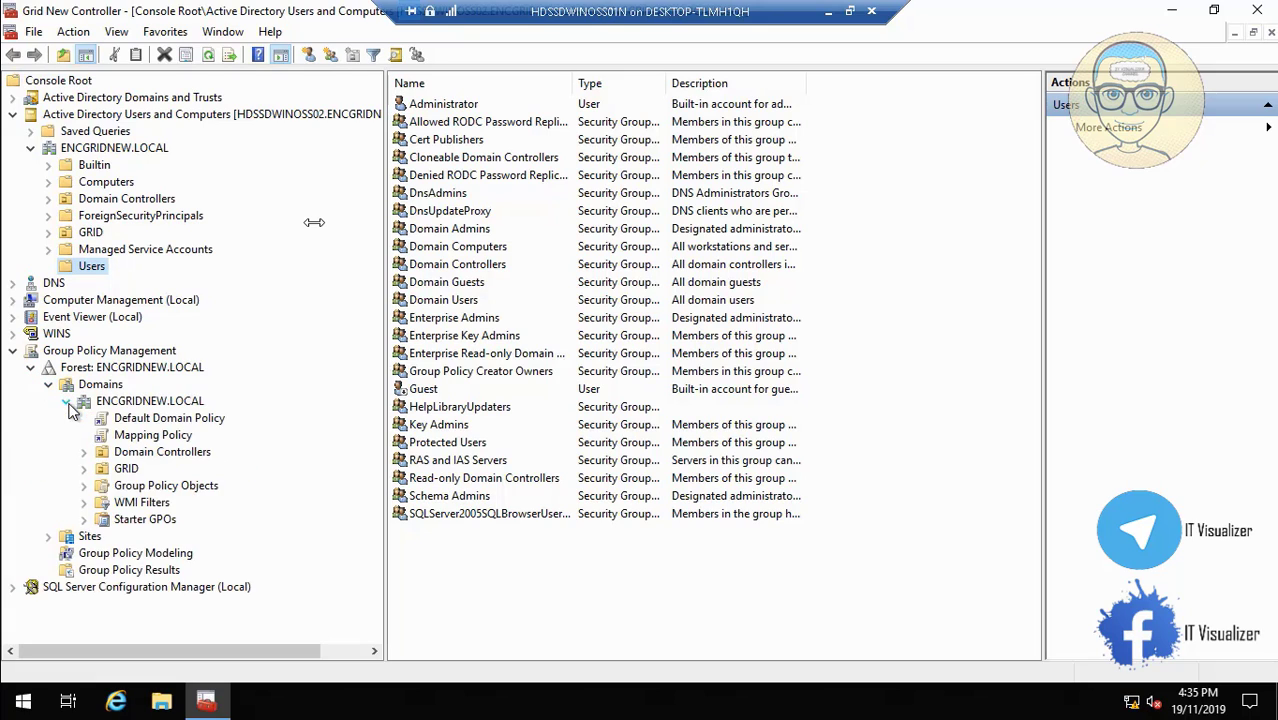
{"action": "left_click", "coordinate": [85, 486]}
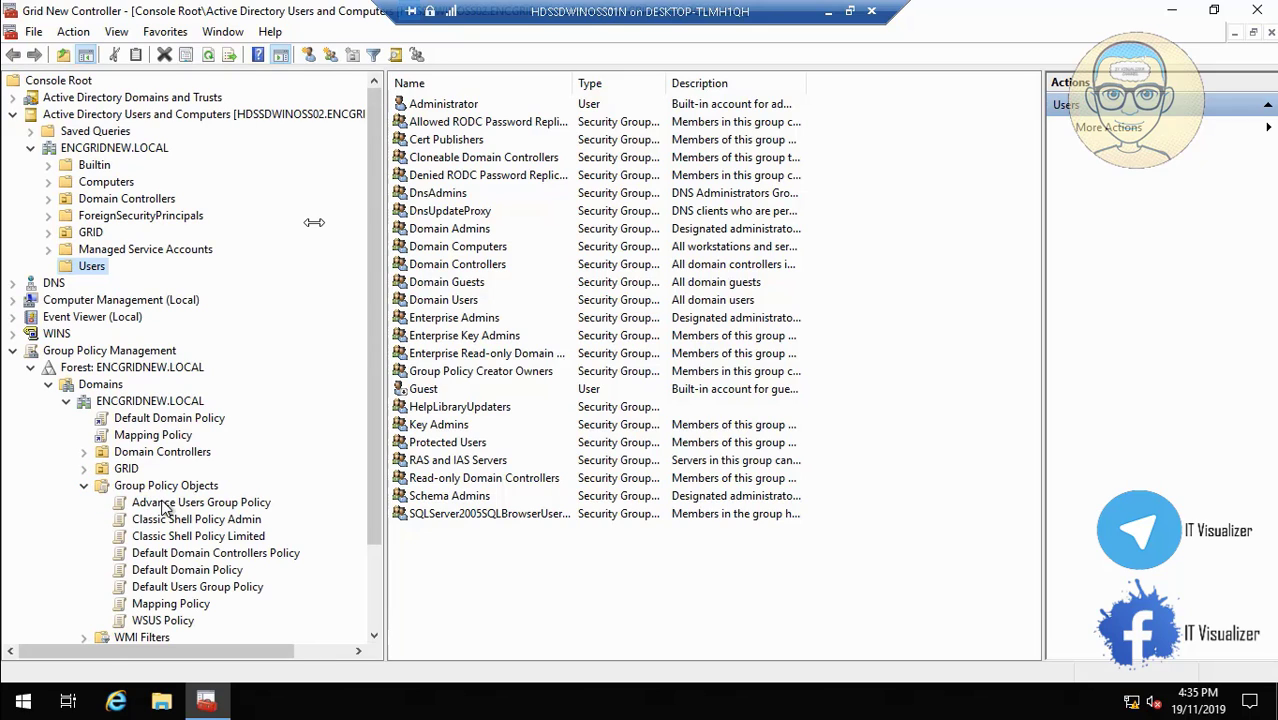
{"action": "left_click", "coordinate": [197, 572]}
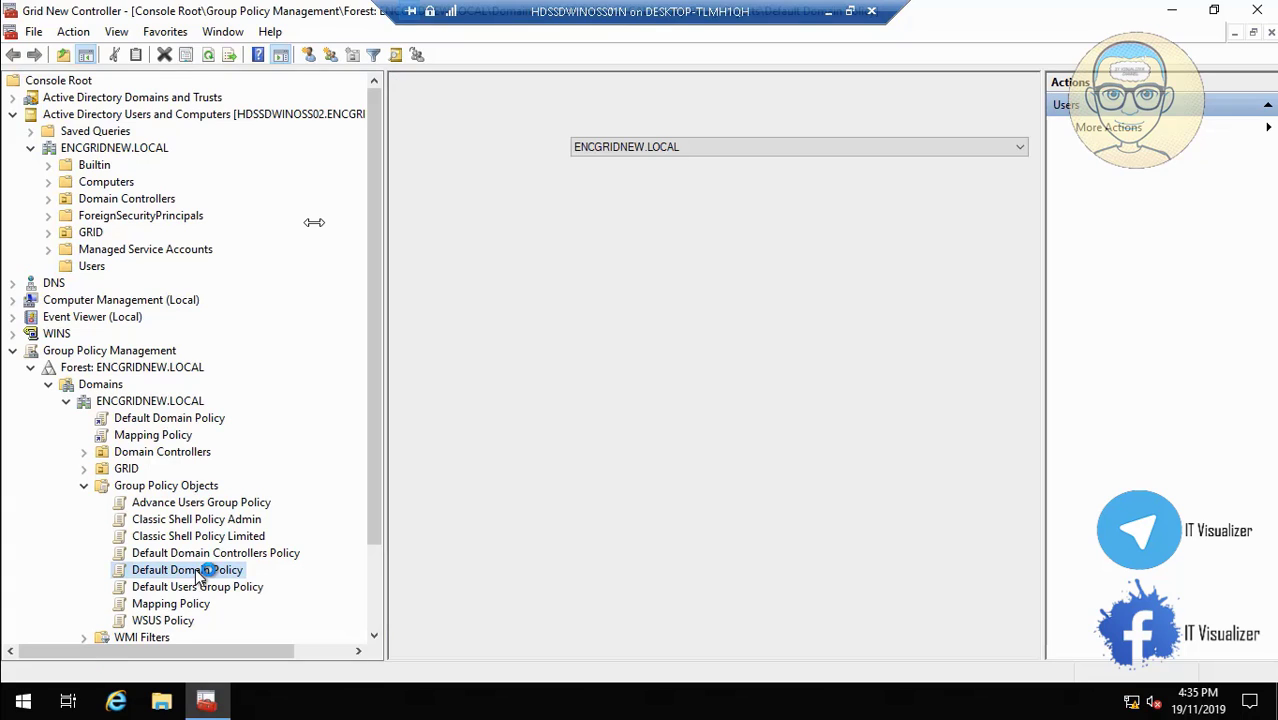
Open Default Domain Policy in the editor, dismiss the warning, maximize and widen the tree pane.
{"action": "right_click", "coordinate": [199, 576]}
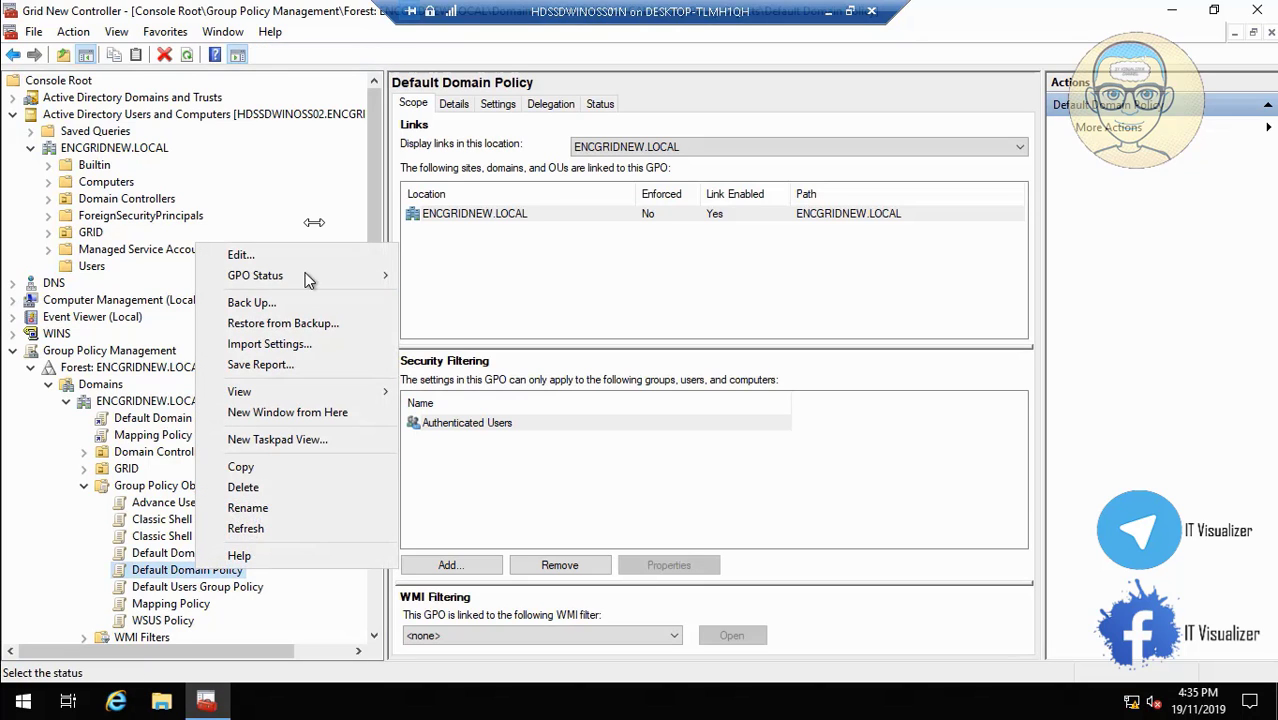
{"action": "left_click", "coordinate": [300, 257]}
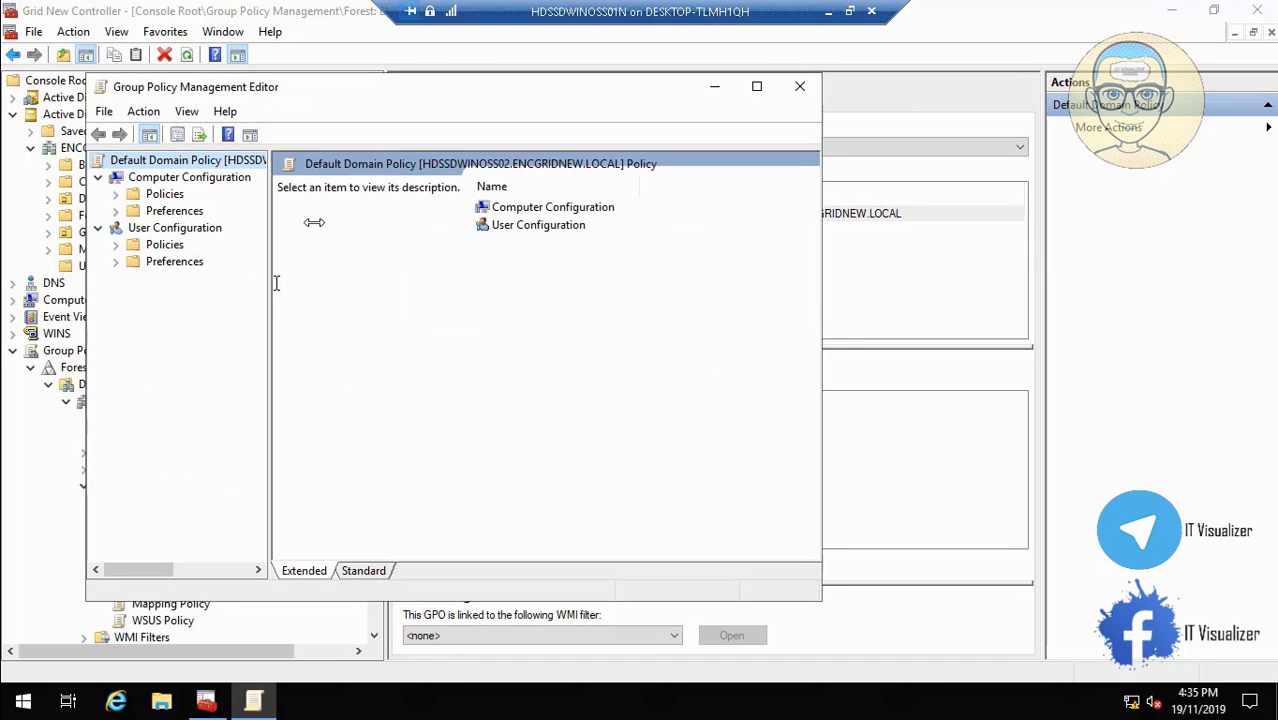
{"action": "left_click_drag", "start_coordinate": [269, 283], "coordinate": [341, 283]}
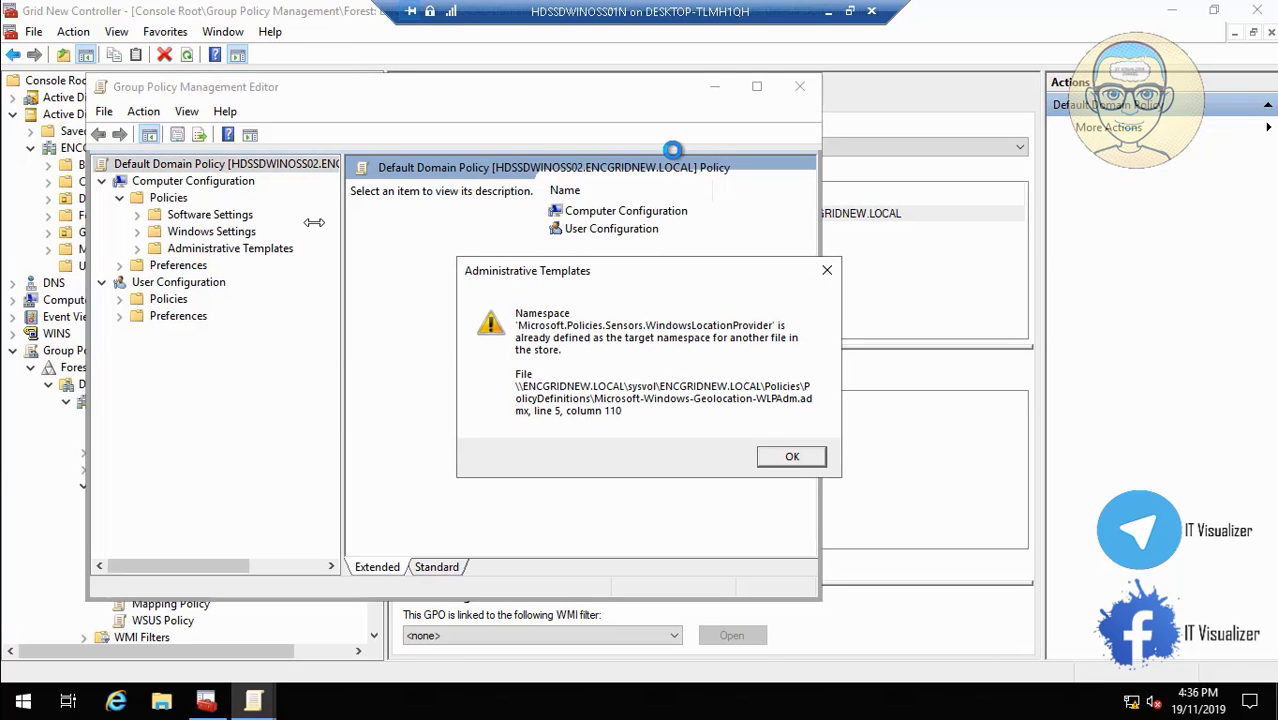
{"action": "left_click", "coordinate": [788, 456]}
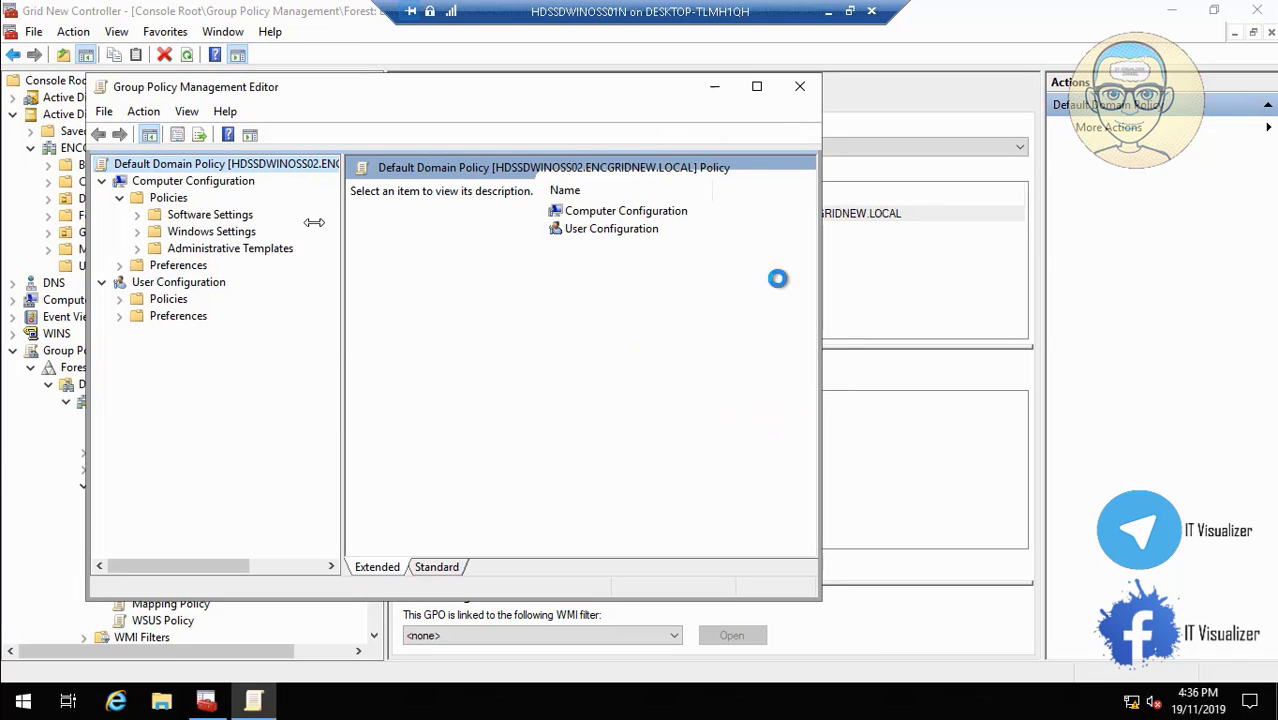
{"action": "left_click", "coordinate": [757, 86]}
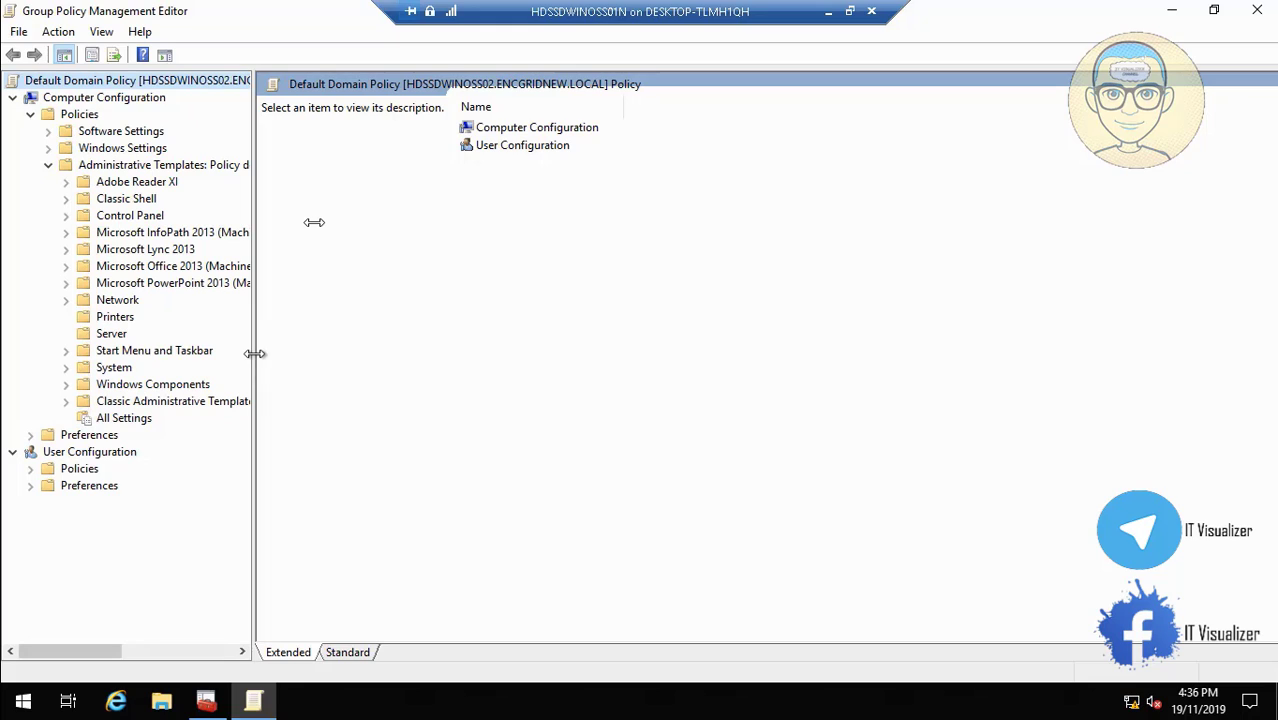
{"action": "left_click_drag", "start_coordinate": [254, 353], "coordinate": [334, 356]}
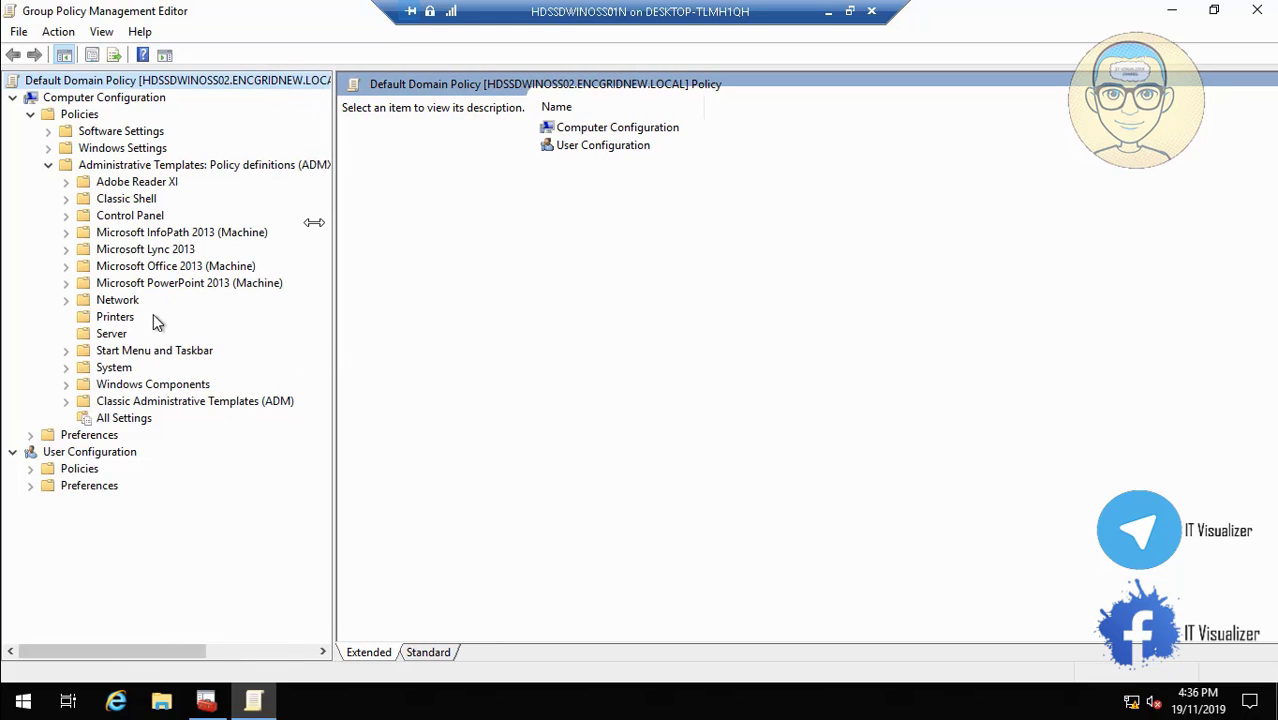
Open the computer Personalization policy Force a specific default lock screen and logon image.
{"action": "left_click", "coordinate": [66, 215]}
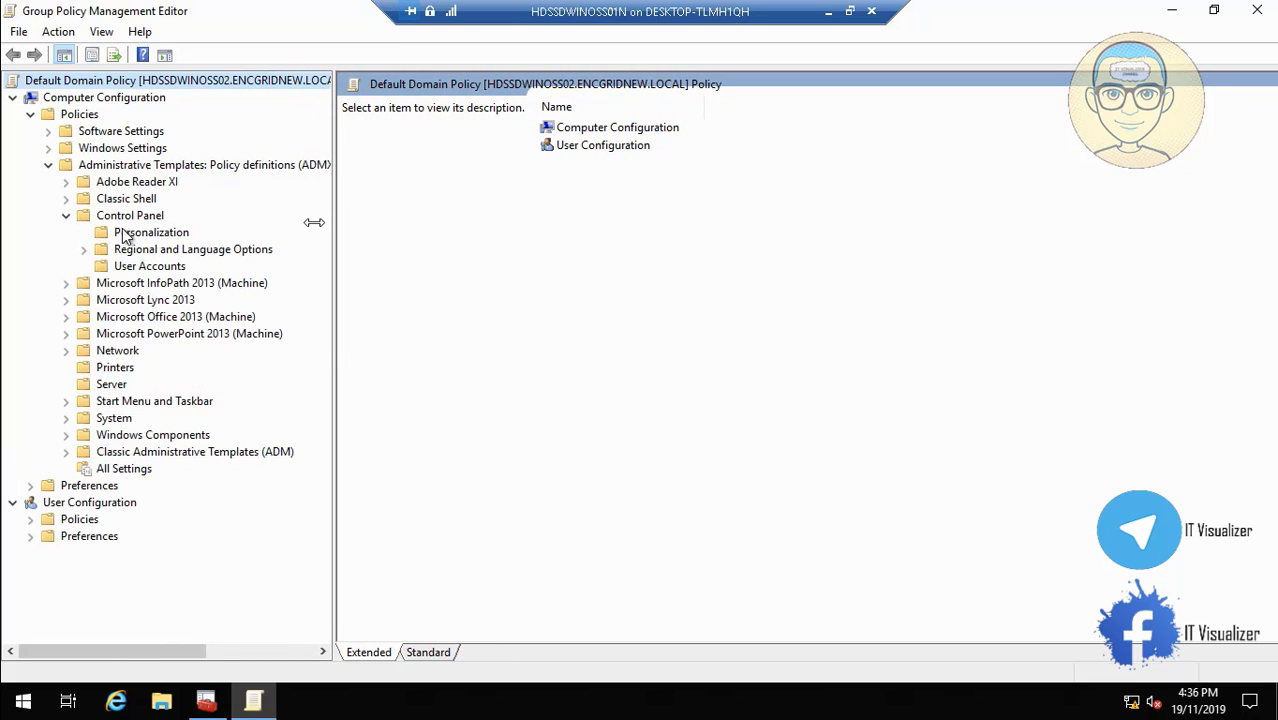
{"action": "left_click", "coordinate": [145, 234]}
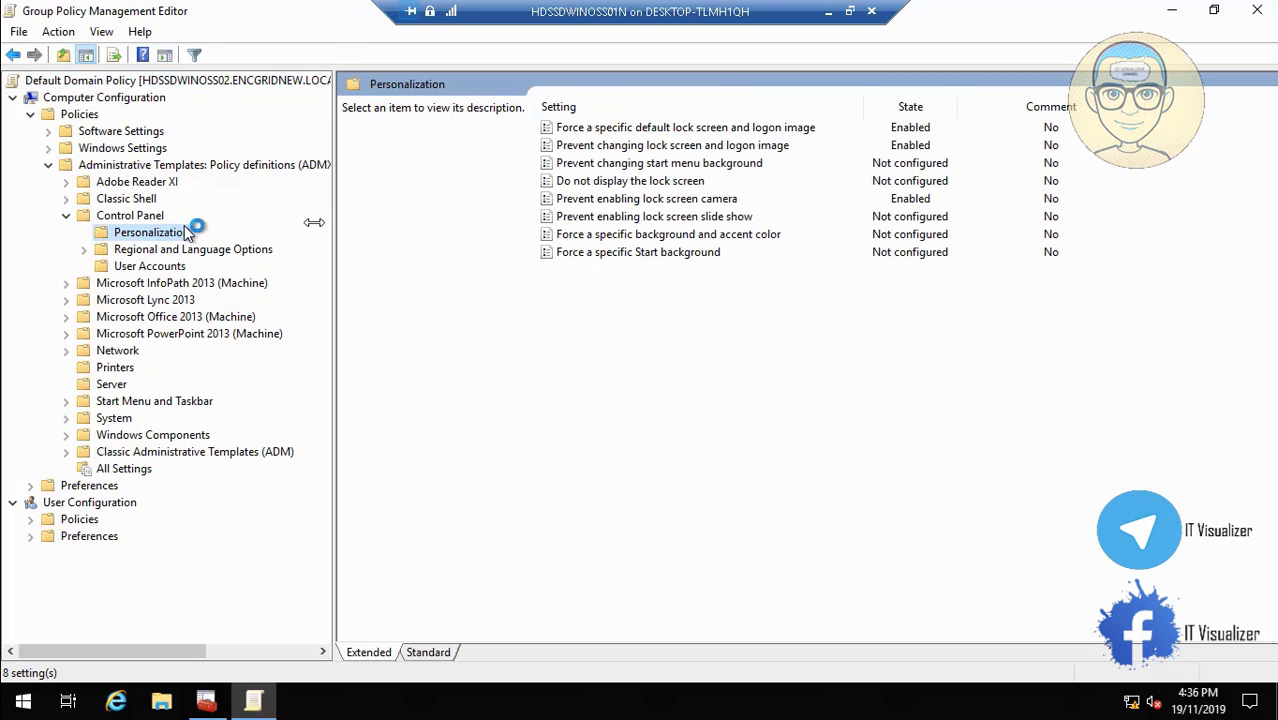
{"action": "left_click", "coordinate": [604, 205]}
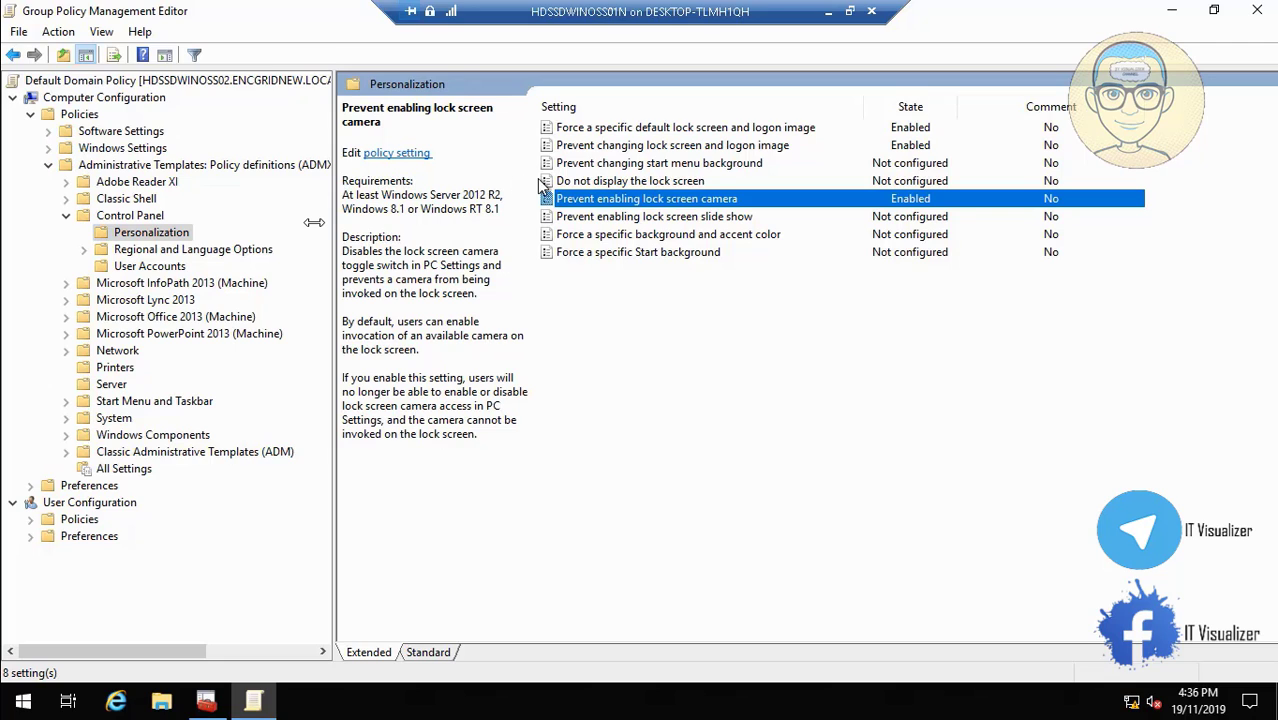
{"action": "left_click", "coordinate": [600, 148]}
{"action": "left_click", "coordinate": [639, 131]}
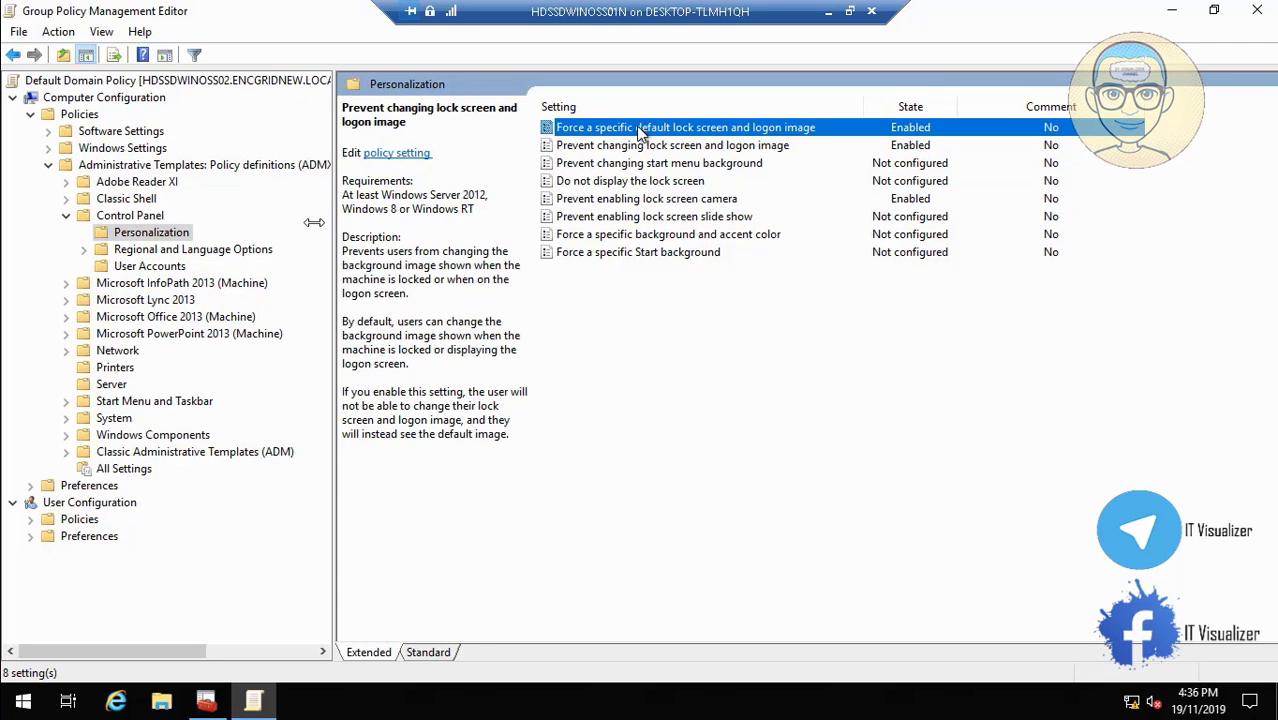
{"action": "double_click", "coordinate": [639, 131]}
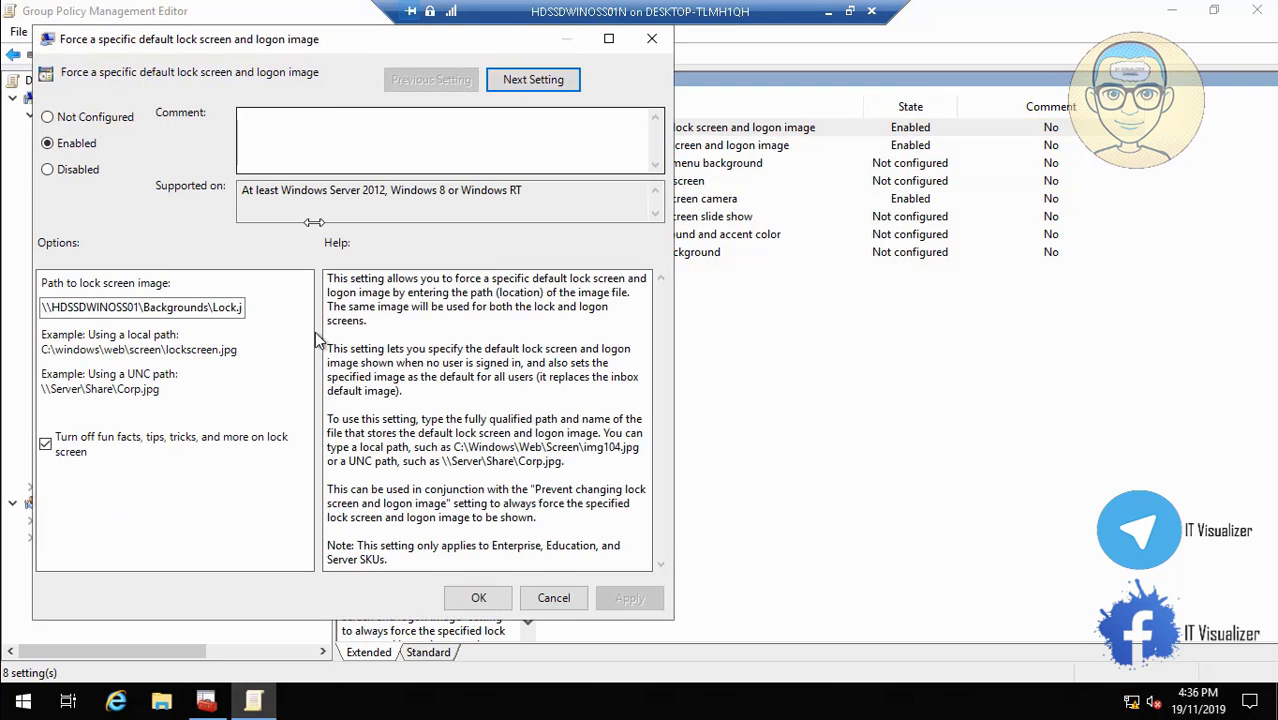
Change the lock screen image path to server HDSSDWINOSS02 and save it.
{"action": "left_click", "coordinate": [141, 310]}
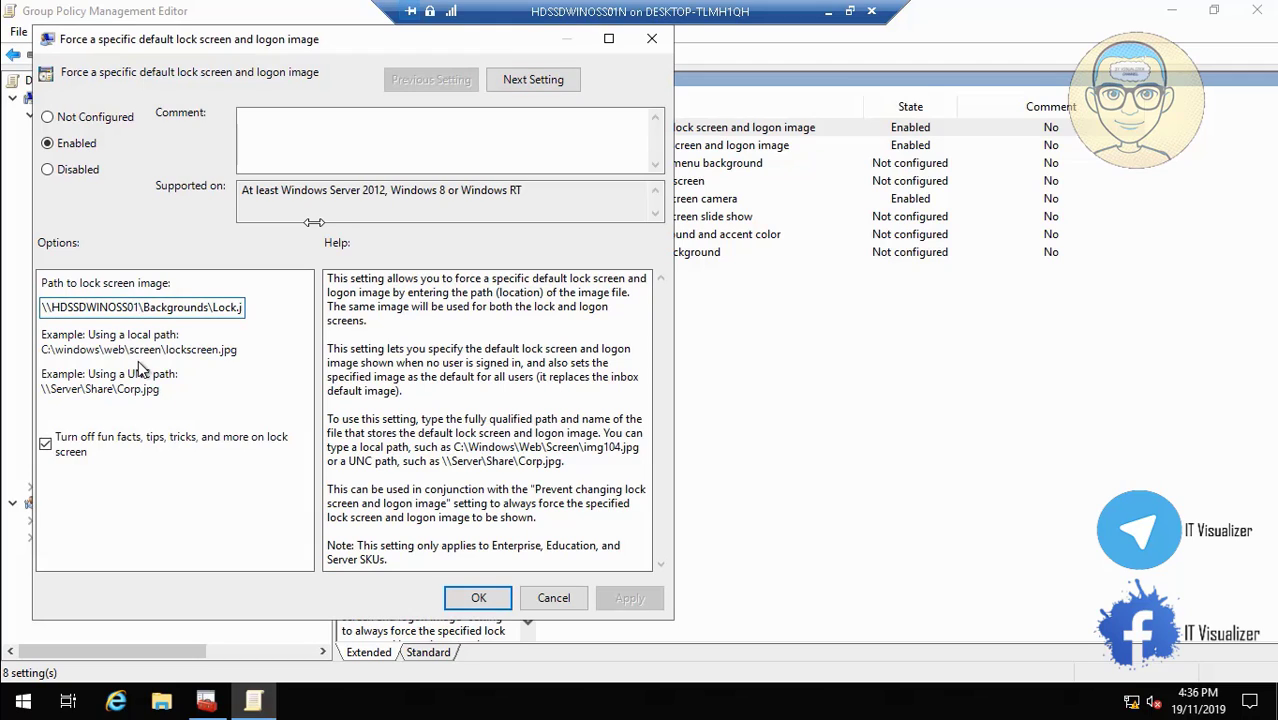
{"action": "key", "text": "BackSpace"}
{"action": "type", "text": "2"}
{"action": "left_click", "coordinate": [481, 599]}
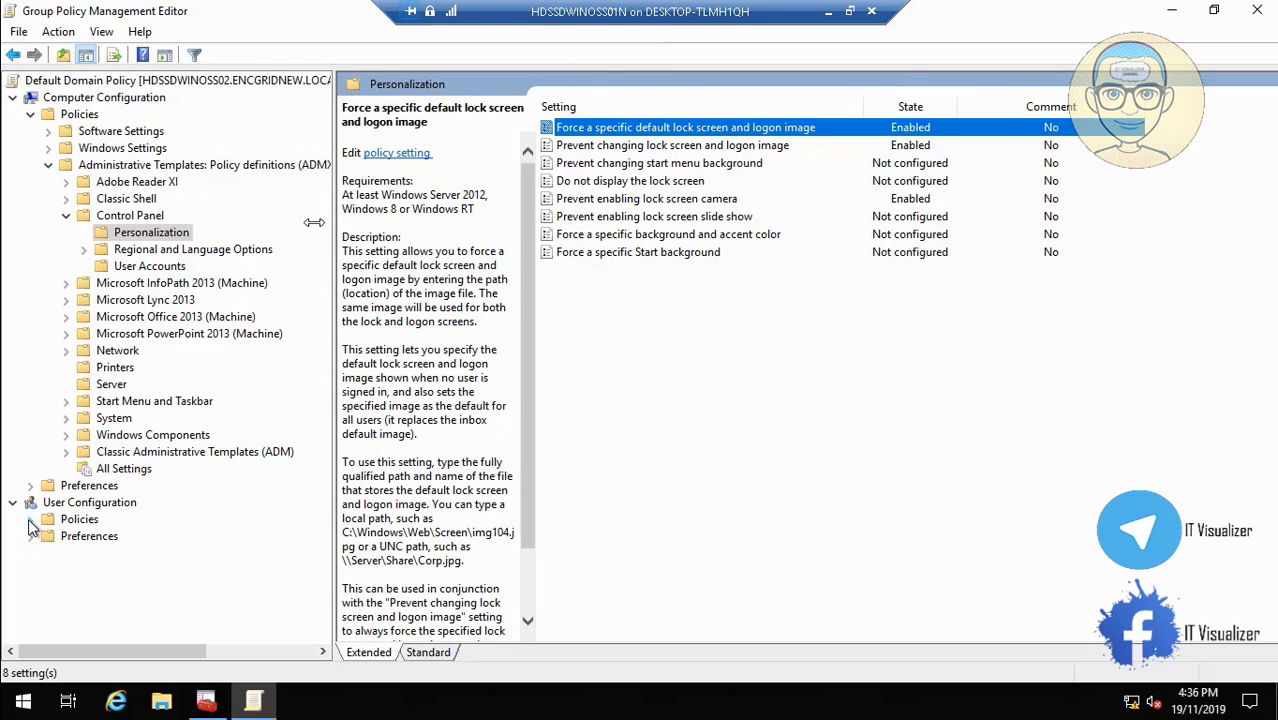
{"action": "left_click", "coordinate": [30, 521]}
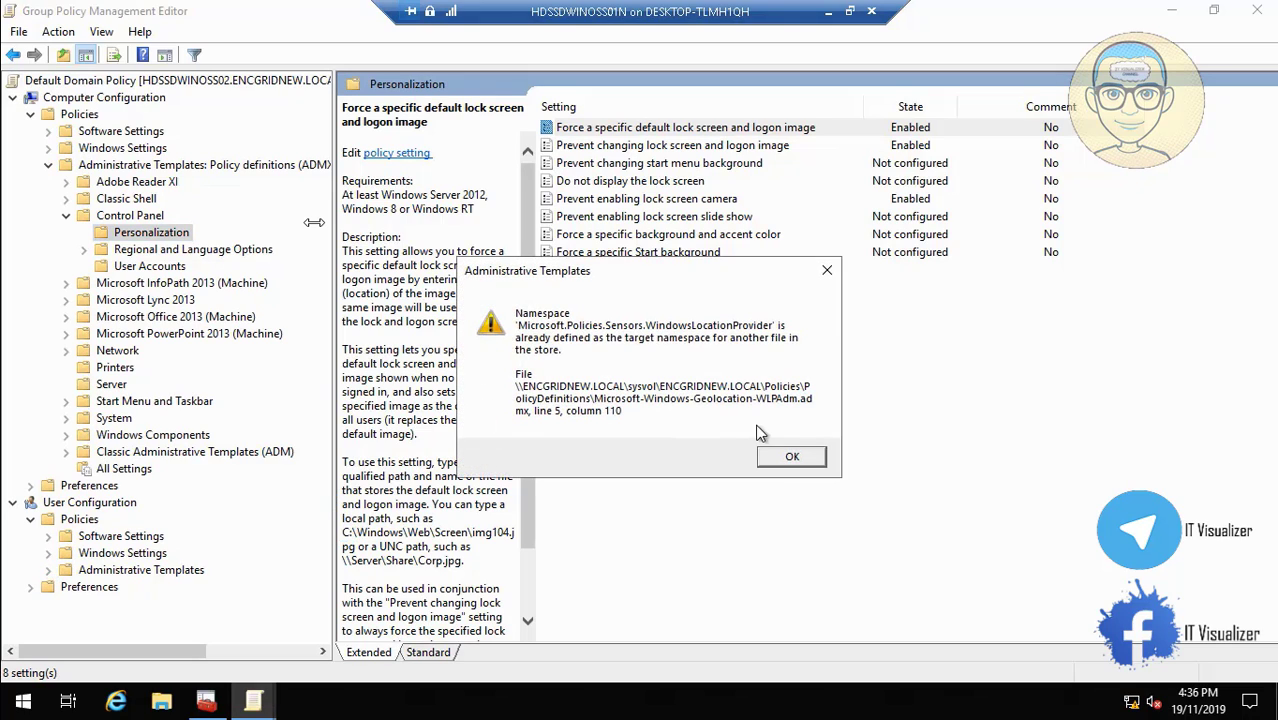
Dismiss the namespace warning and review the user Personalization Enable screen saver policy.
{"action": "left_click", "coordinate": [792, 457]}
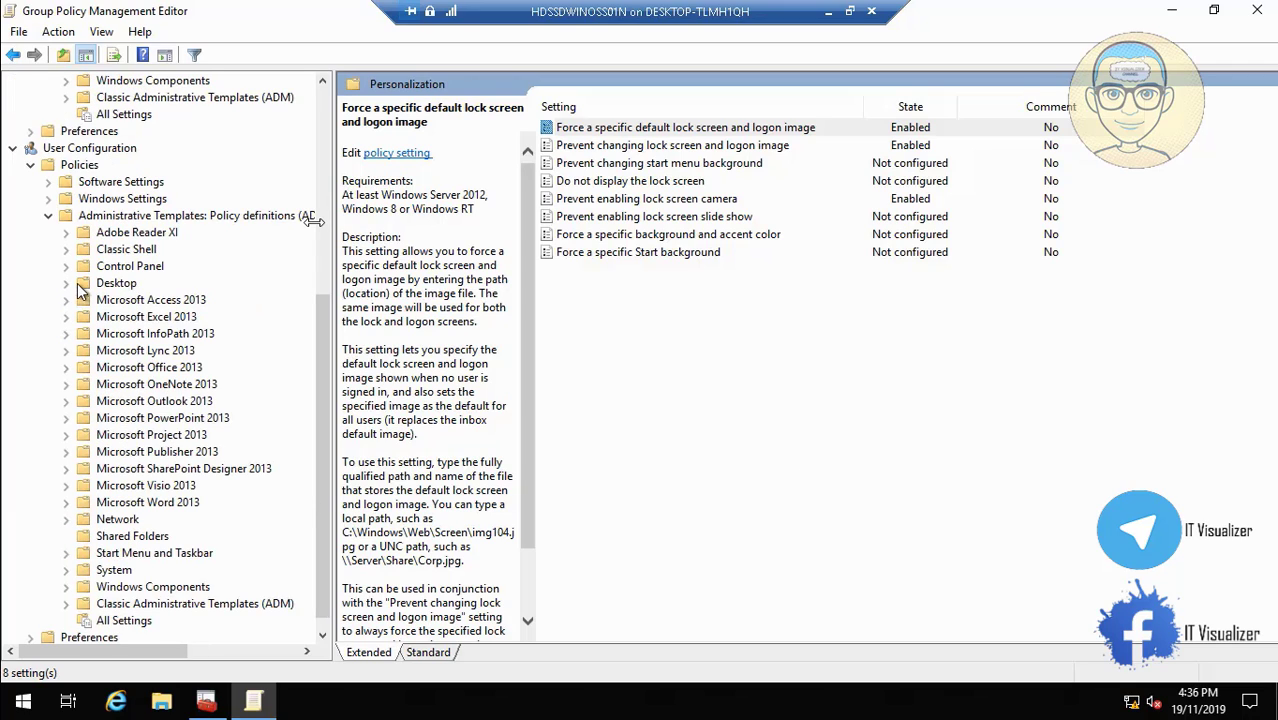
{"action": "left_click", "coordinate": [65, 267]}
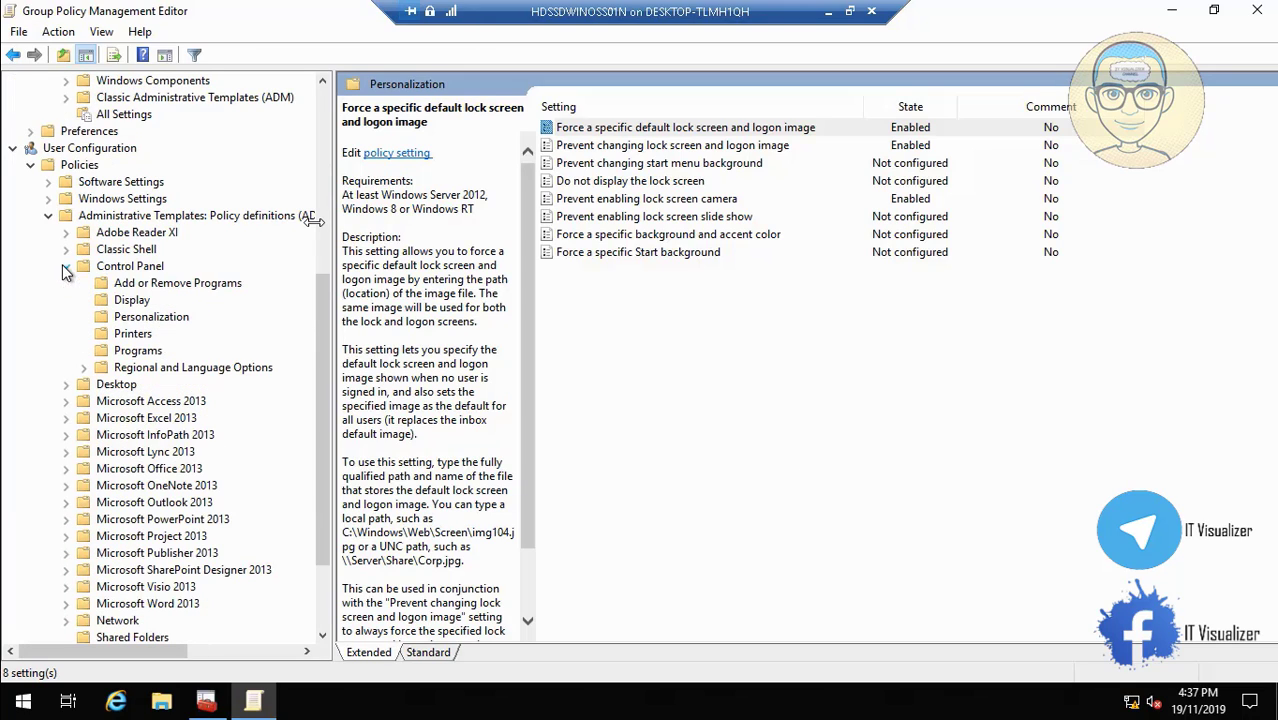
{"action": "left_click", "coordinate": [138, 268]}
{"action": "left_click", "coordinate": [150, 316]}
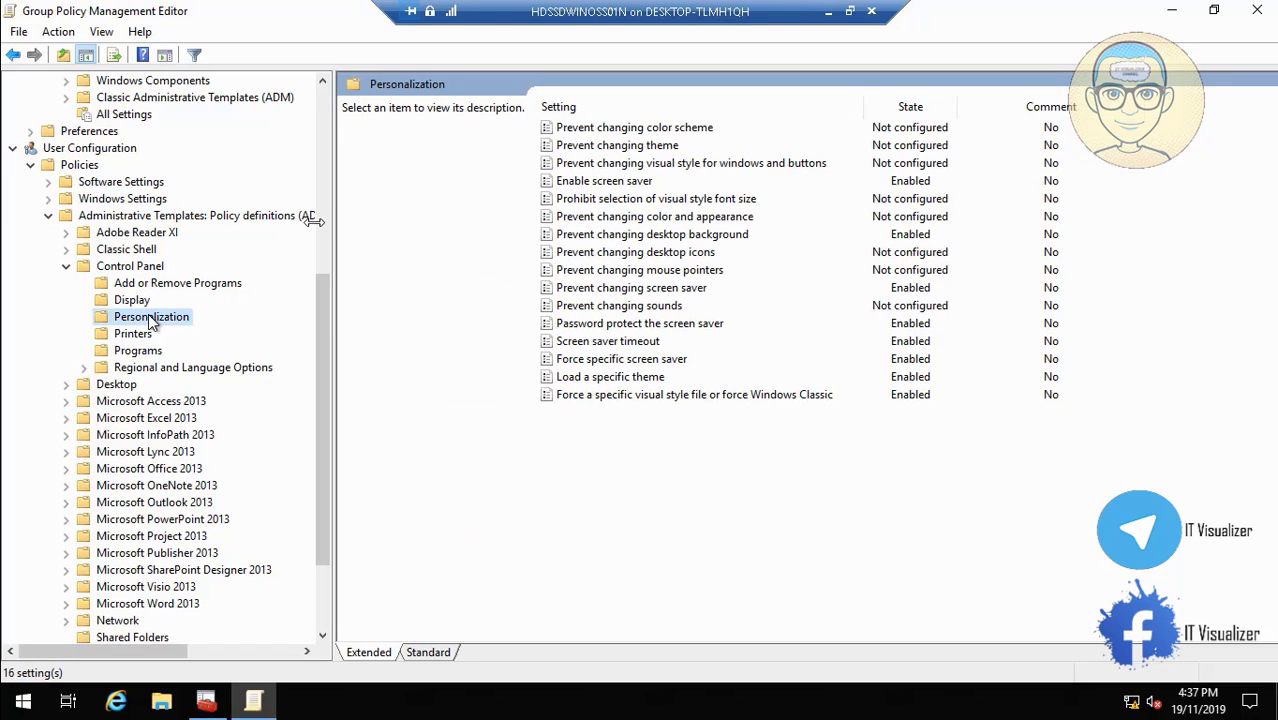
{"action": "left_click", "coordinate": [628, 185]}
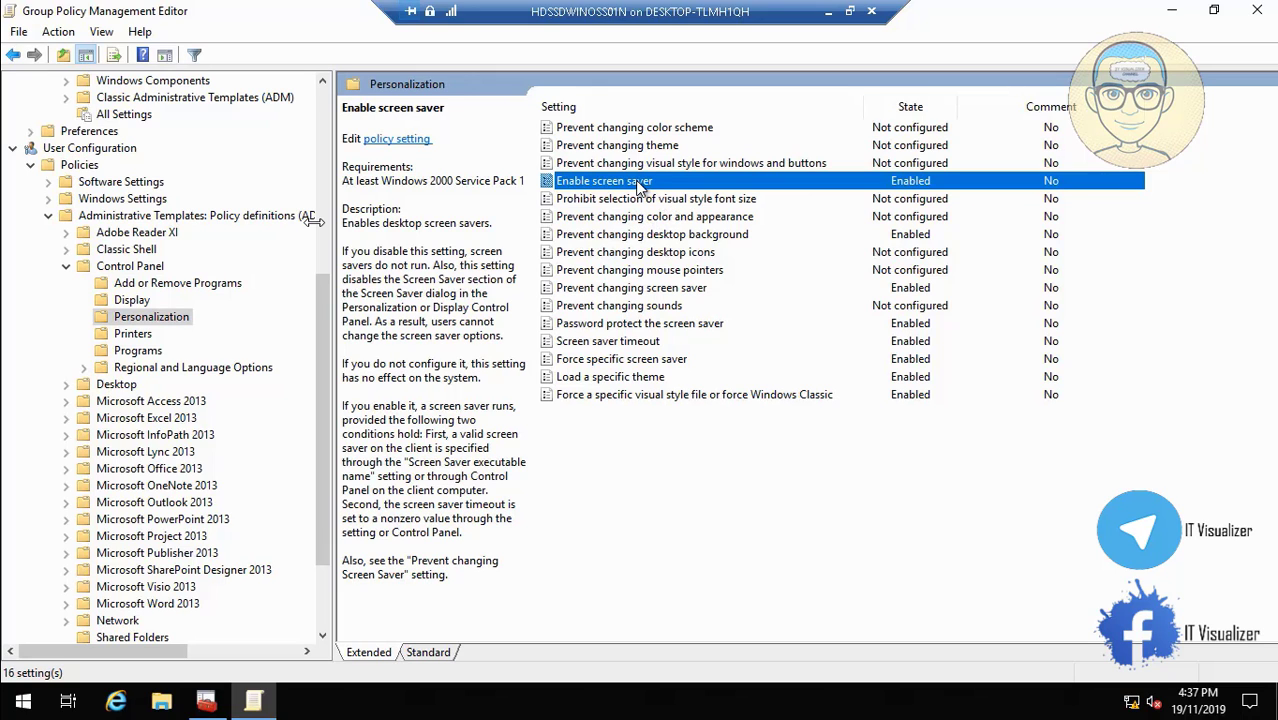
{"action": "double_click", "coordinate": [640, 184]}
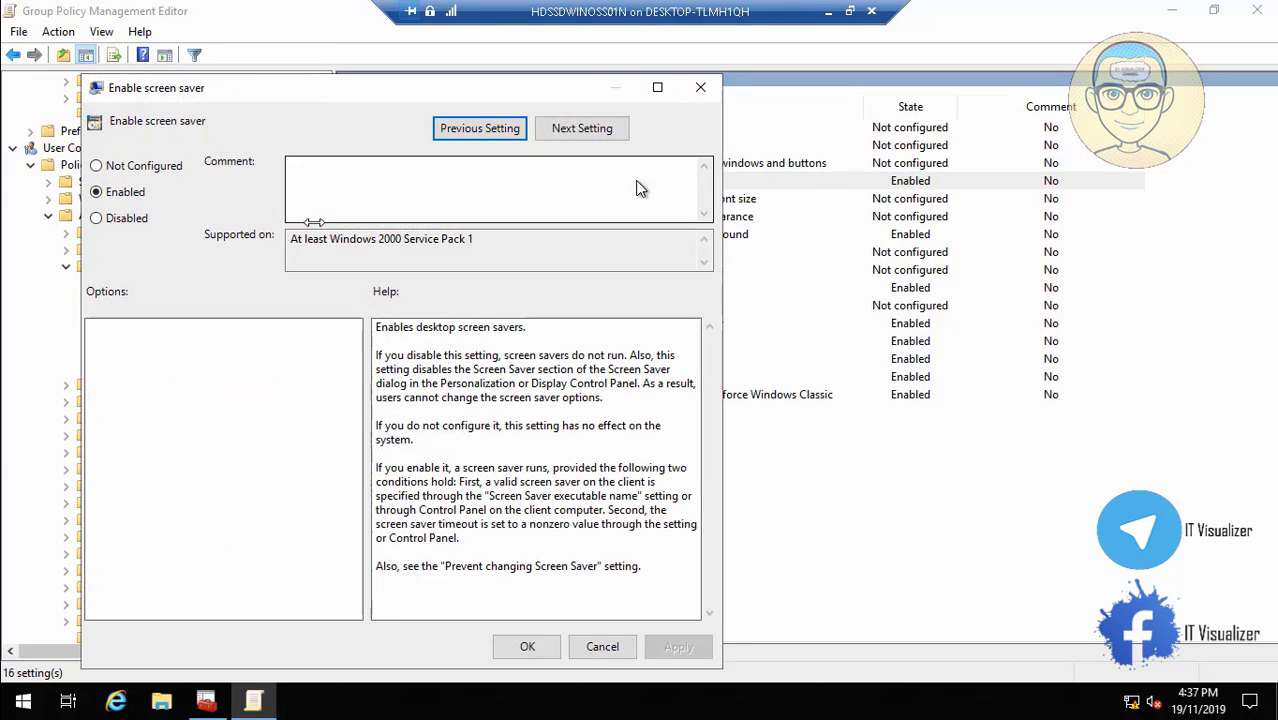
{"action": "left_click", "coordinate": [598, 647]}
Repoint Force specific screen saver to \\HDSSDWINOSS02\Backgrounds\Tron.scr and apply it.
{"action": "left_click", "coordinate": [640, 236]}
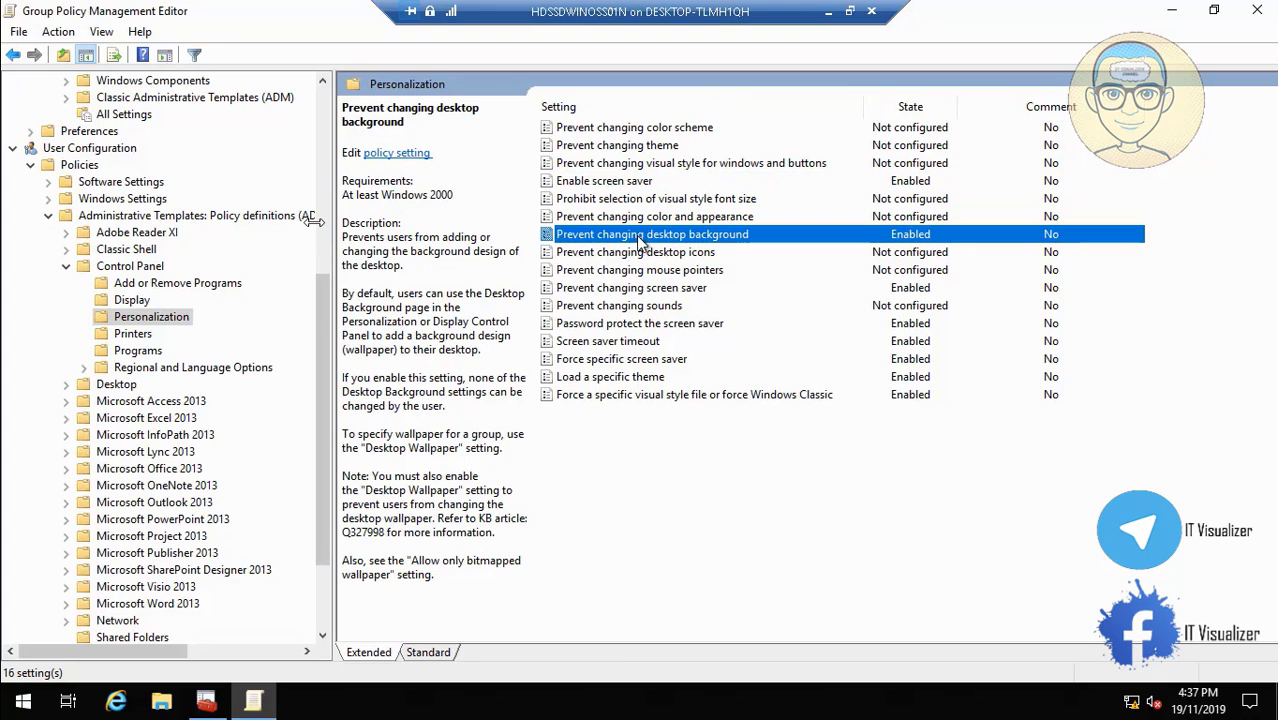
{"action": "left_click", "coordinate": [645, 342]}
{"action": "left_click", "coordinate": [648, 324]}
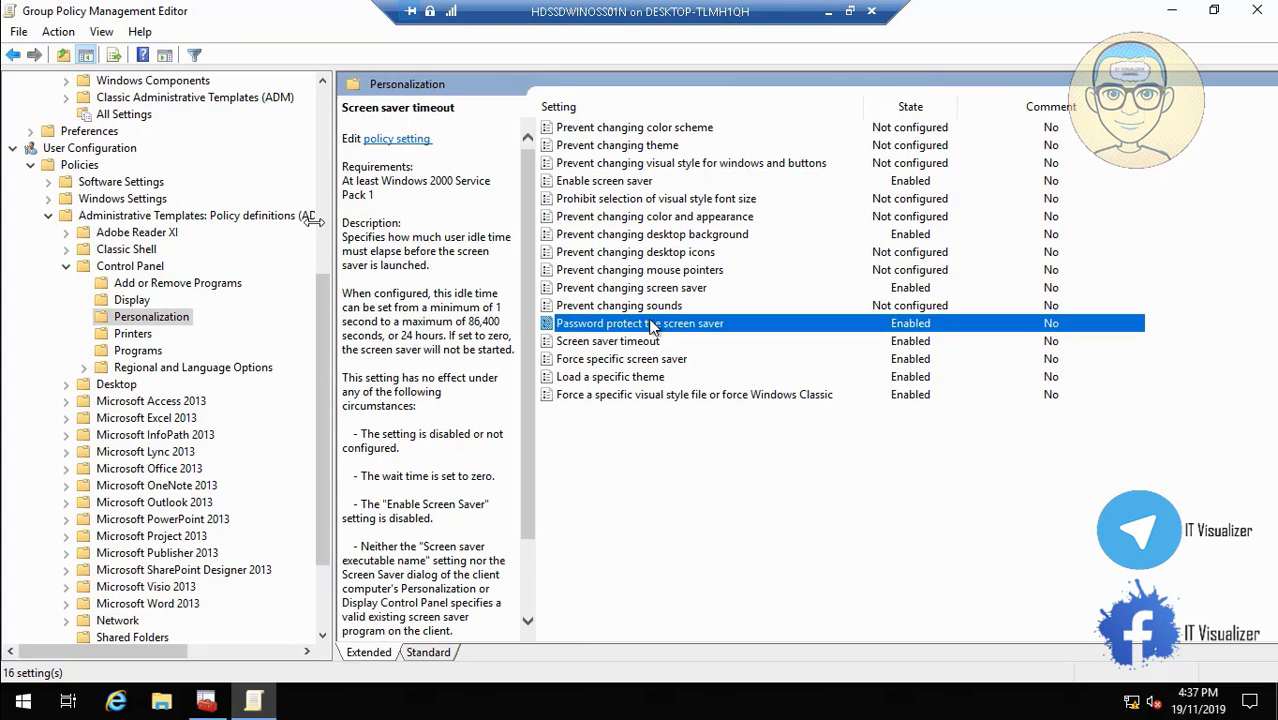
{"action": "double_click", "coordinate": [652, 360]}
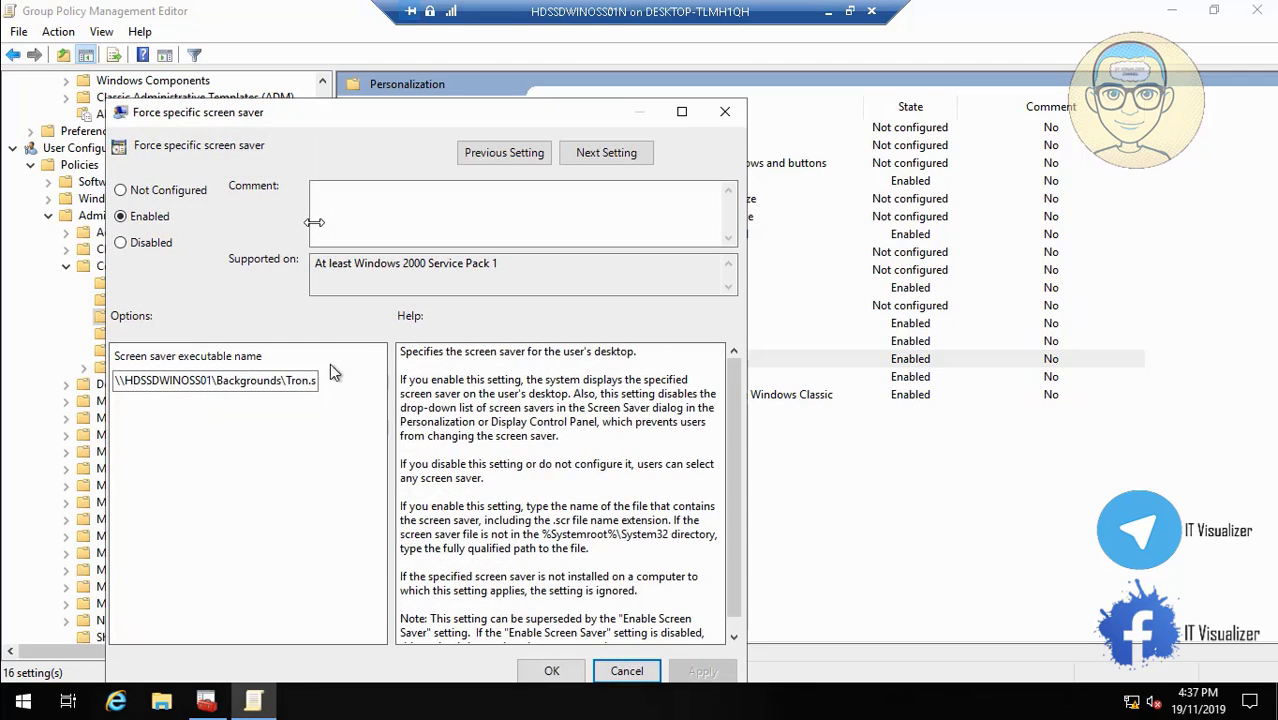
{"action": "left_click", "coordinate": [211, 380]}
{"action": "key", "text": "BackSpace"}
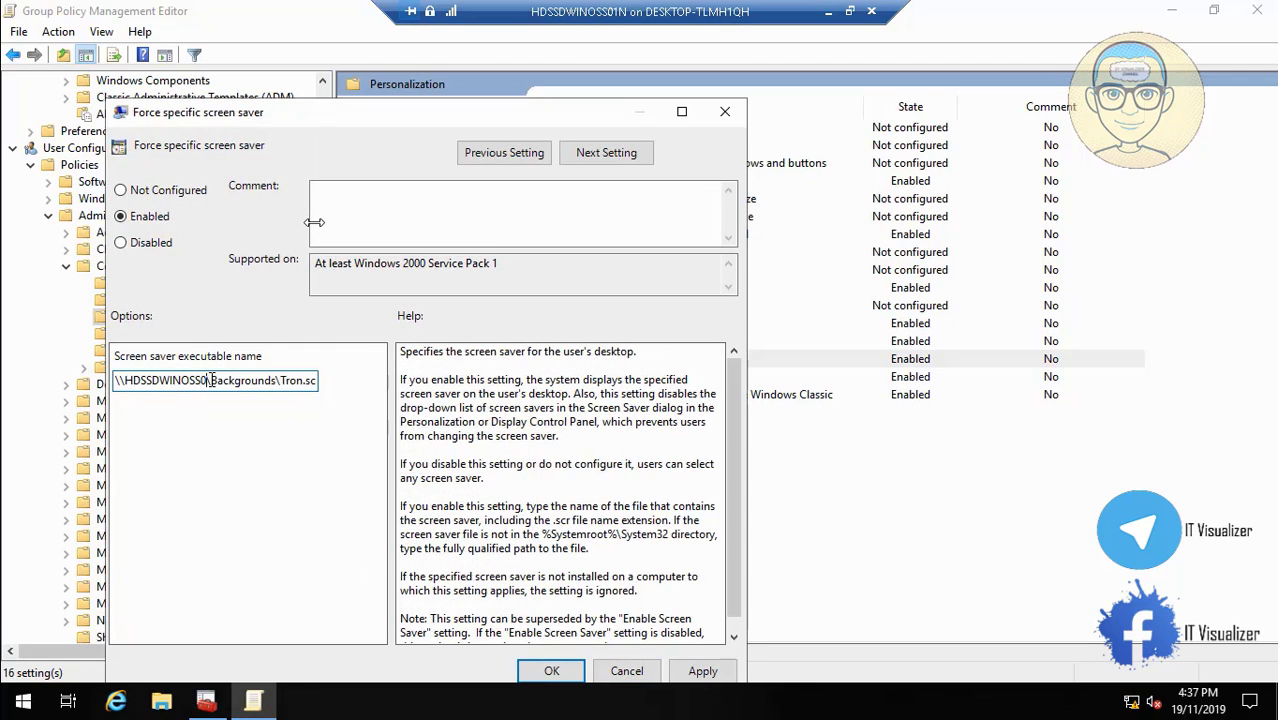
{"action": "type", "text": "2"}
{"action": "left_click", "coordinate": [702, 671]}
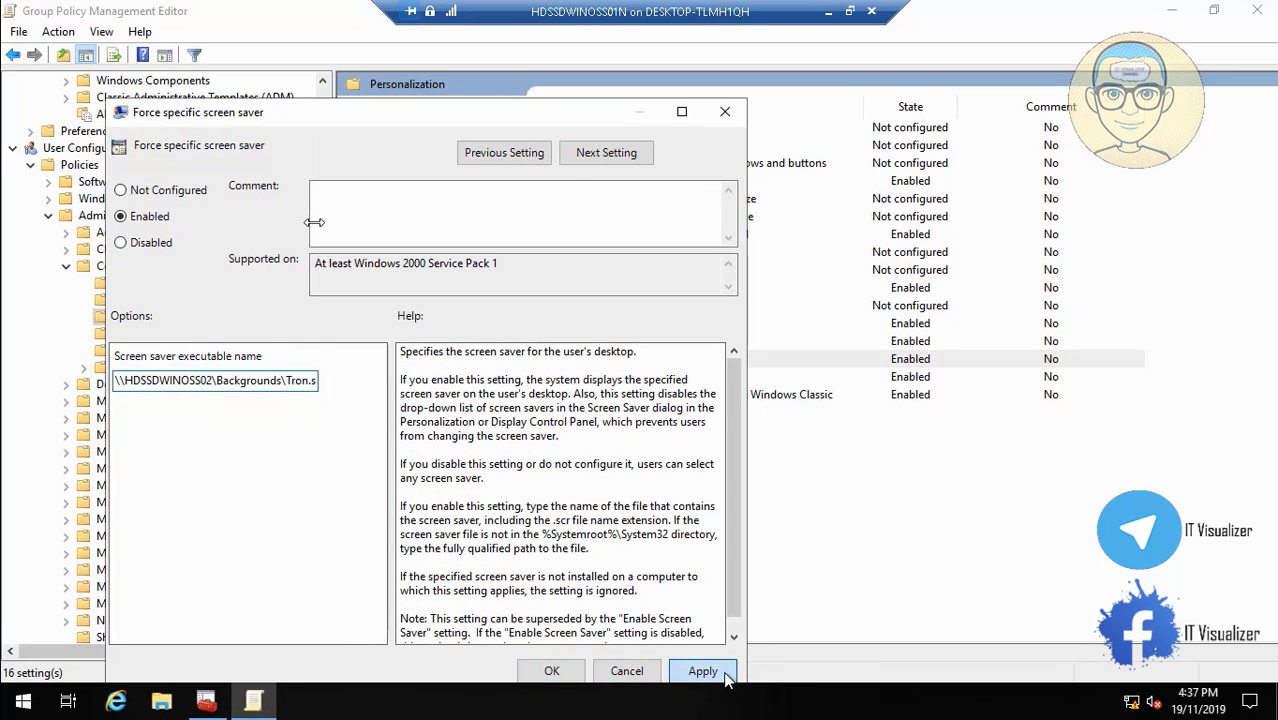
{"action": "left_click", "coordinate": [582, 672]}
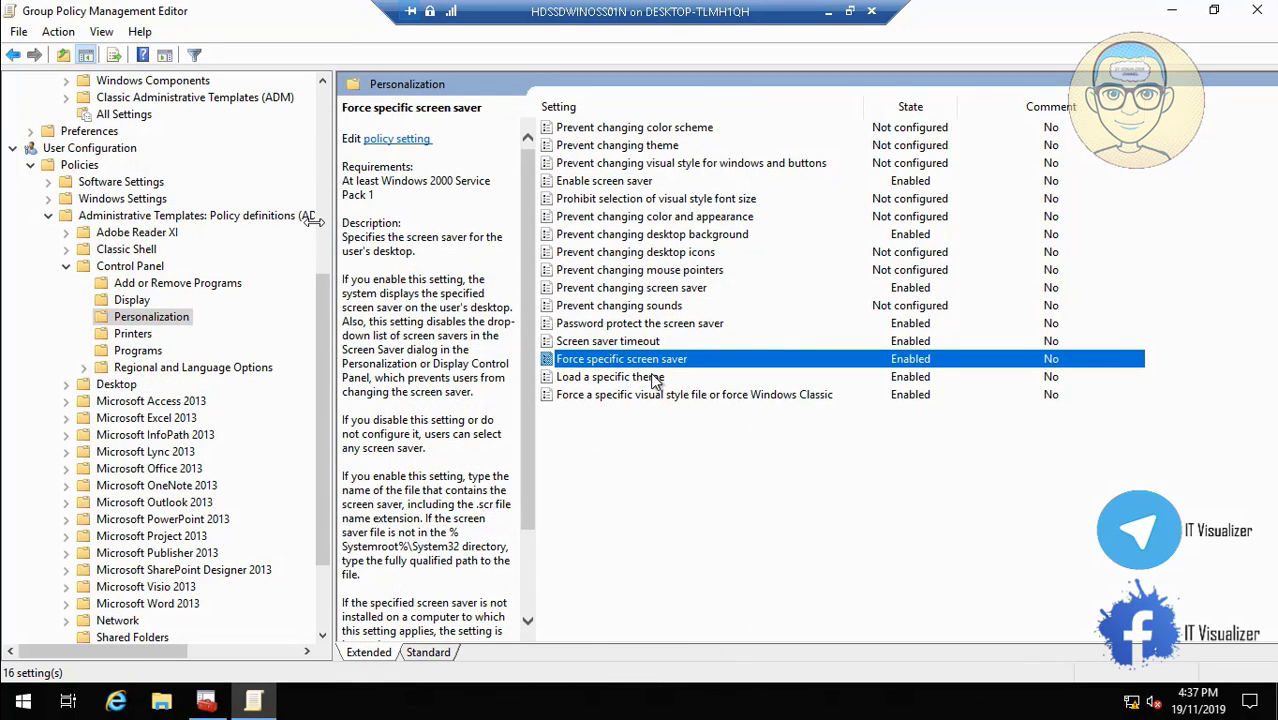
Apply Load a specific theme with its \\HDSSDWINOSS02\Backgrounds path, then show user Desktop policies.
{"action": "double_click", "coordinate": [657, 378]}
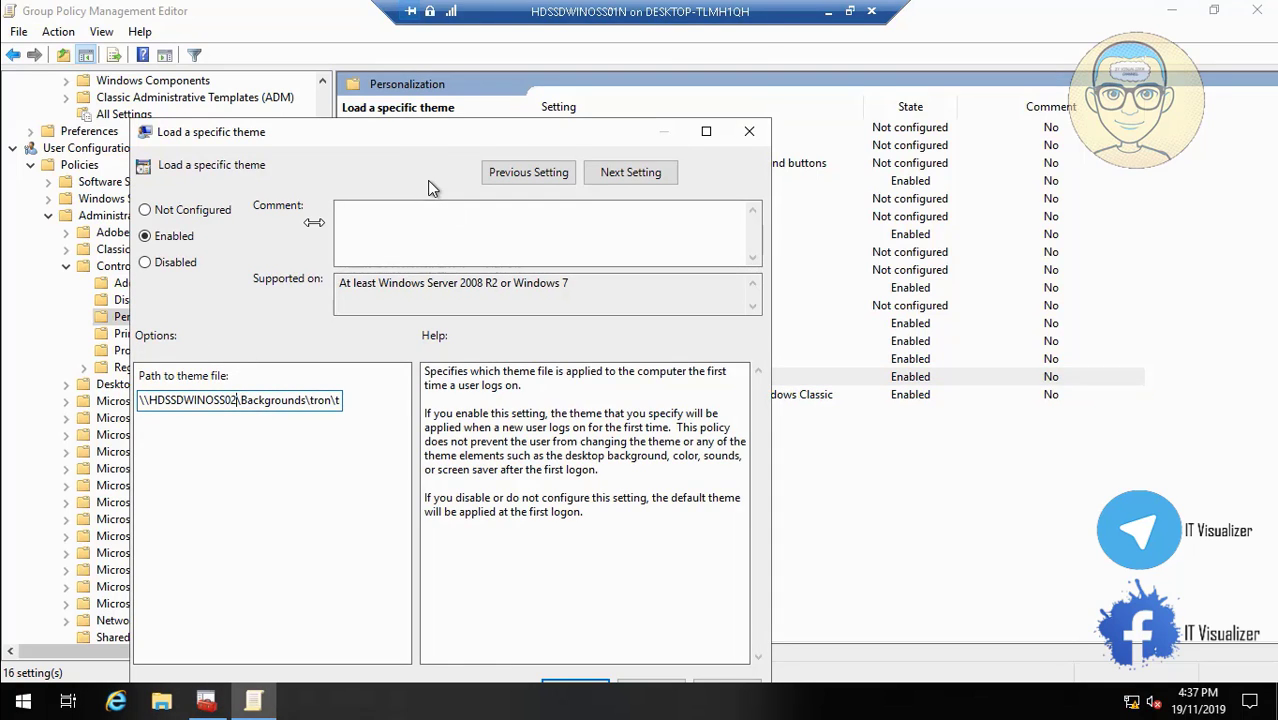
{"action": "left_click_drag", "start_coordinate": [418, 148], "coordinate": [405, 115]}
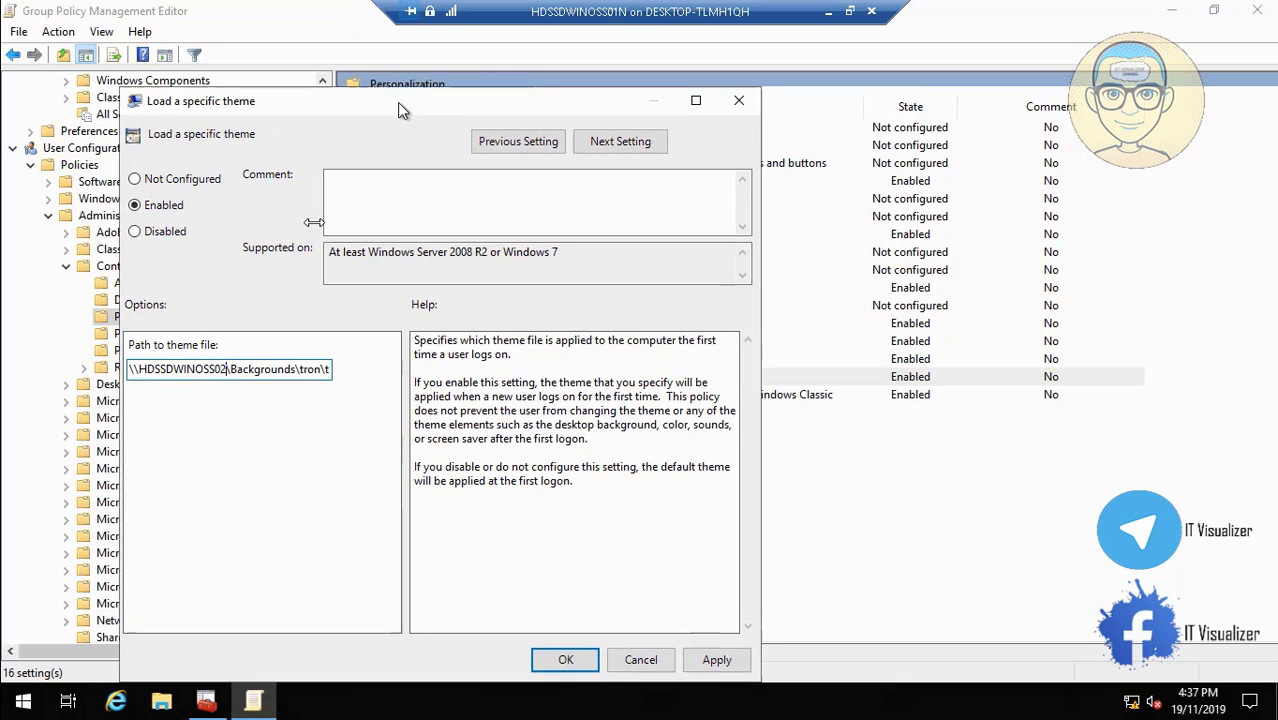
{"action": "left_click", "coordinate": [715, 658]}
{"action": "left_click", "coordinate": [572, 660]}
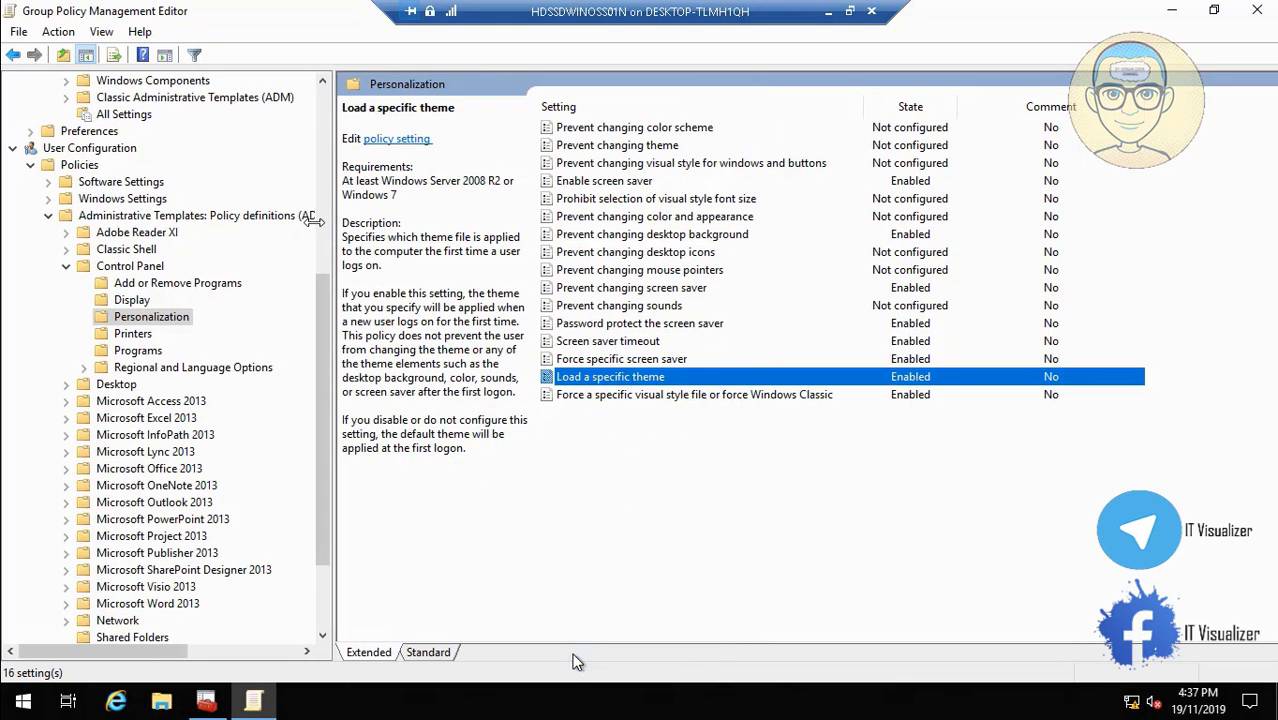
{"action": "left_click", "coordinate": [647, 398]}
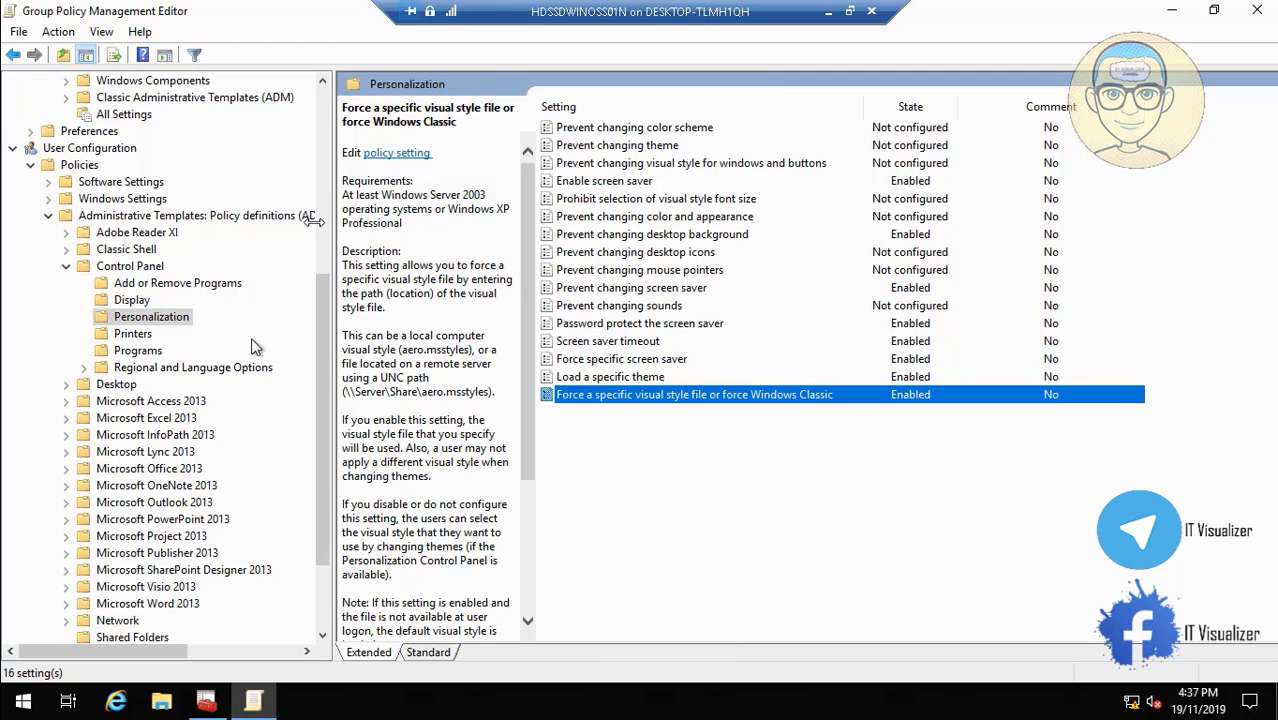
{"action": "left_click", "coordinate": [122, 385]}
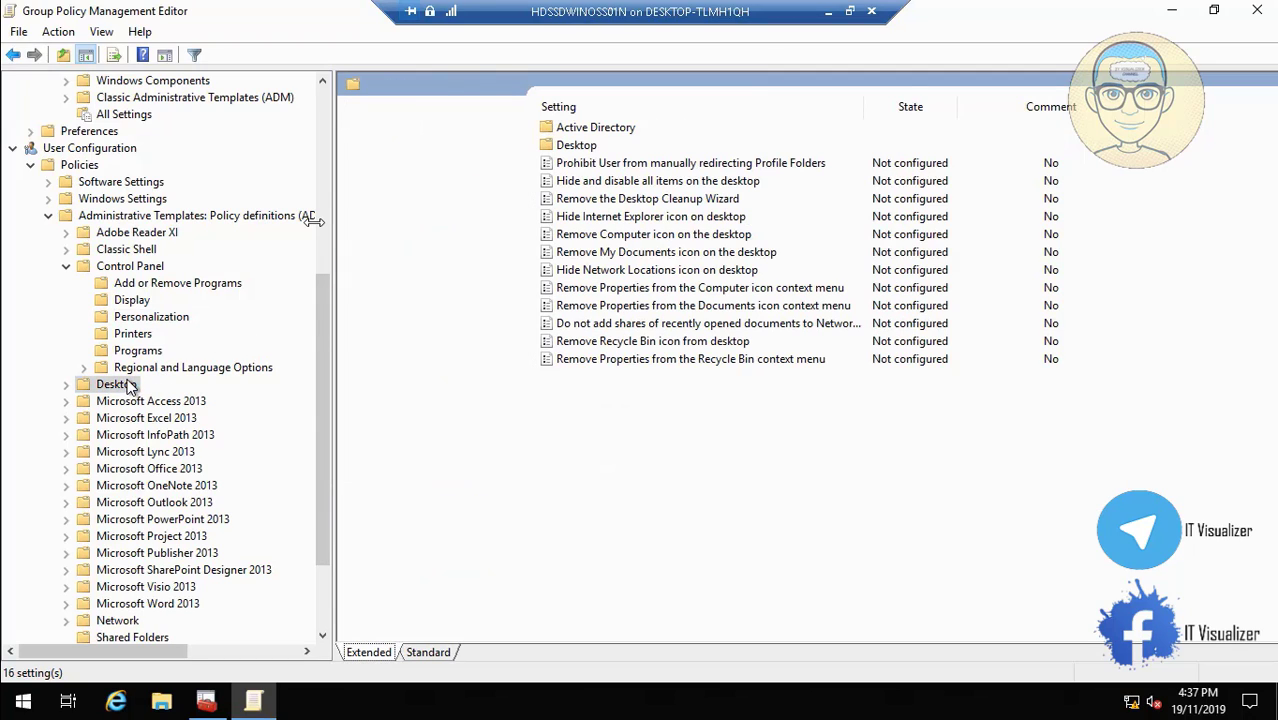
Repoint Desktop Wallpaper to \\HDSSDWINOSS02\Backgrounds, apply it, and close the policy editor.
{"action": "double_click", "coordinate": [563, 146]}
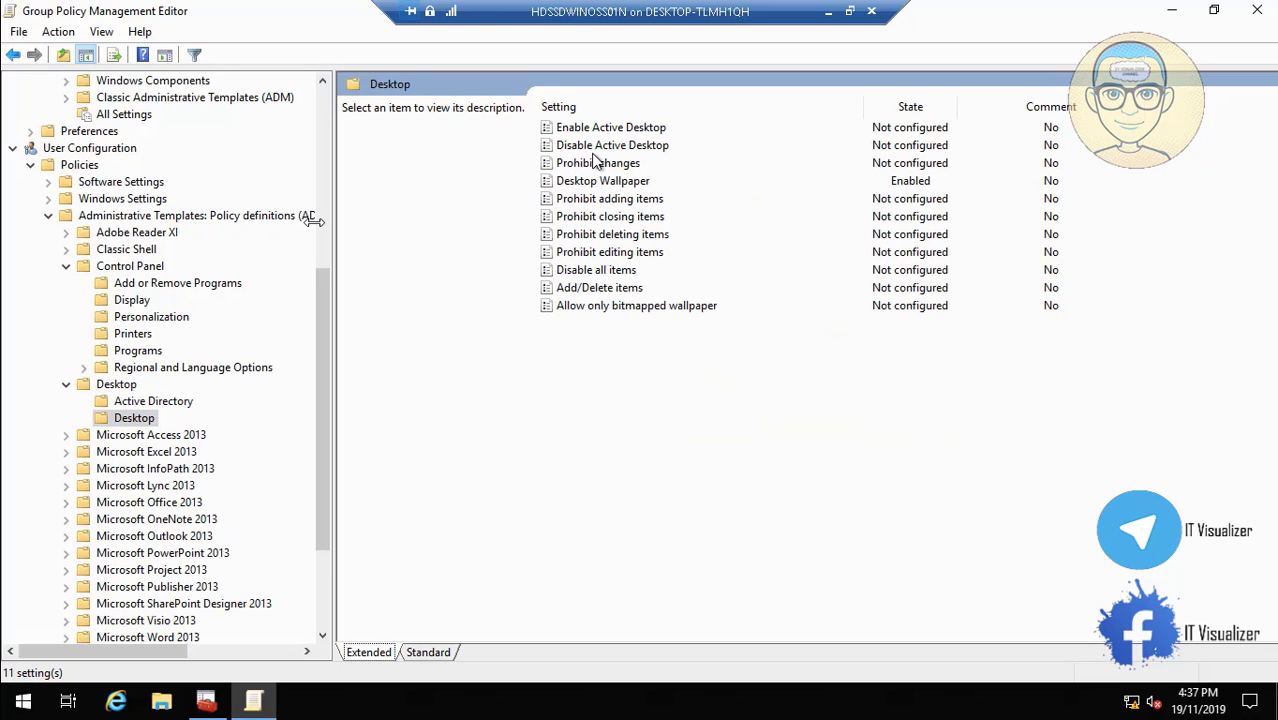
{"action": "double_click", "coordinate": [605, 183]}
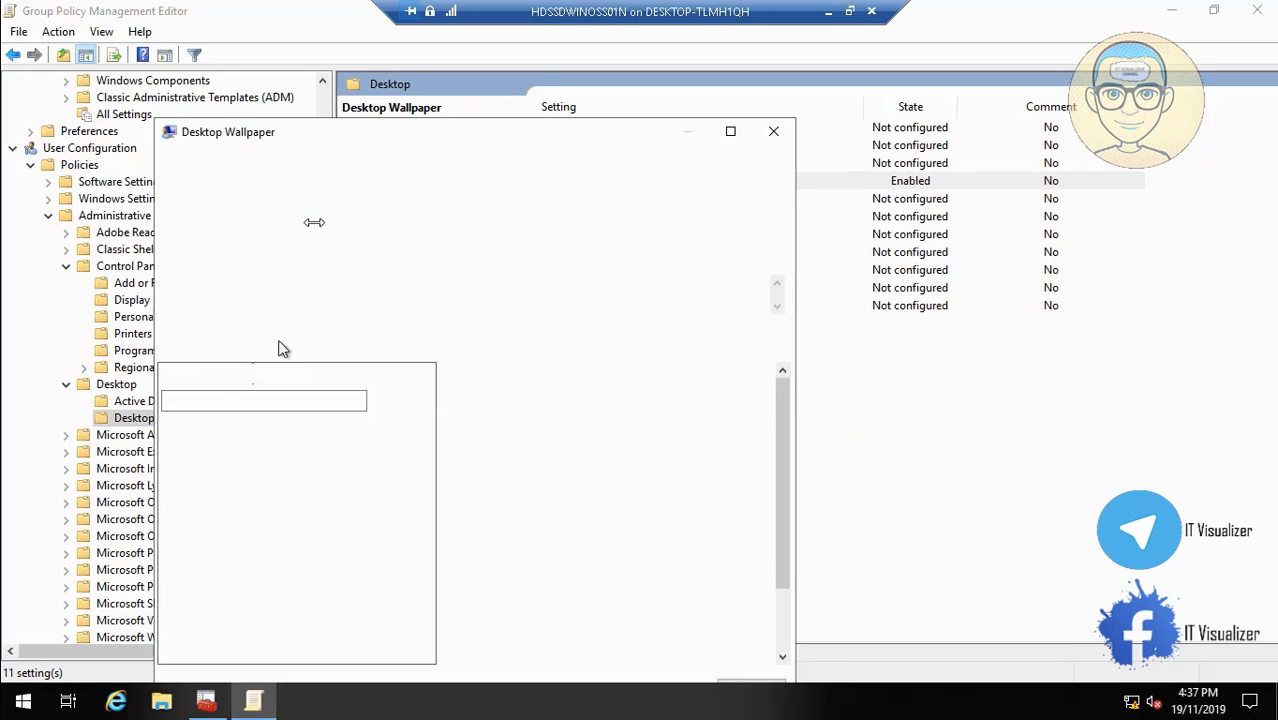
{"action": "left_click", "coordinate": [261, 399]}
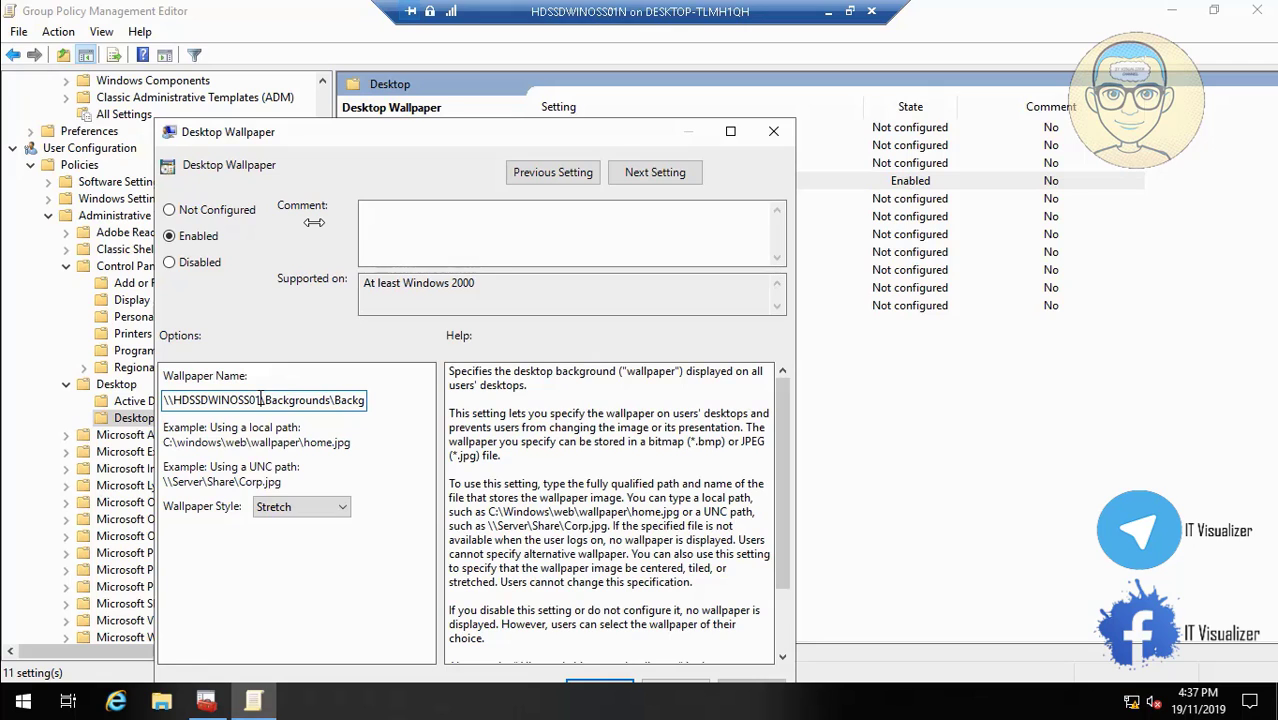
{"action": "key", "text": "BackSpace"}
{"action": "type", "text": "2"}
{"action": "left_click_drag", "start_coordinate": [406, 128], "coordinate": [402, 54]}
{"action": "left_click", "coordinate": [748, 615]}
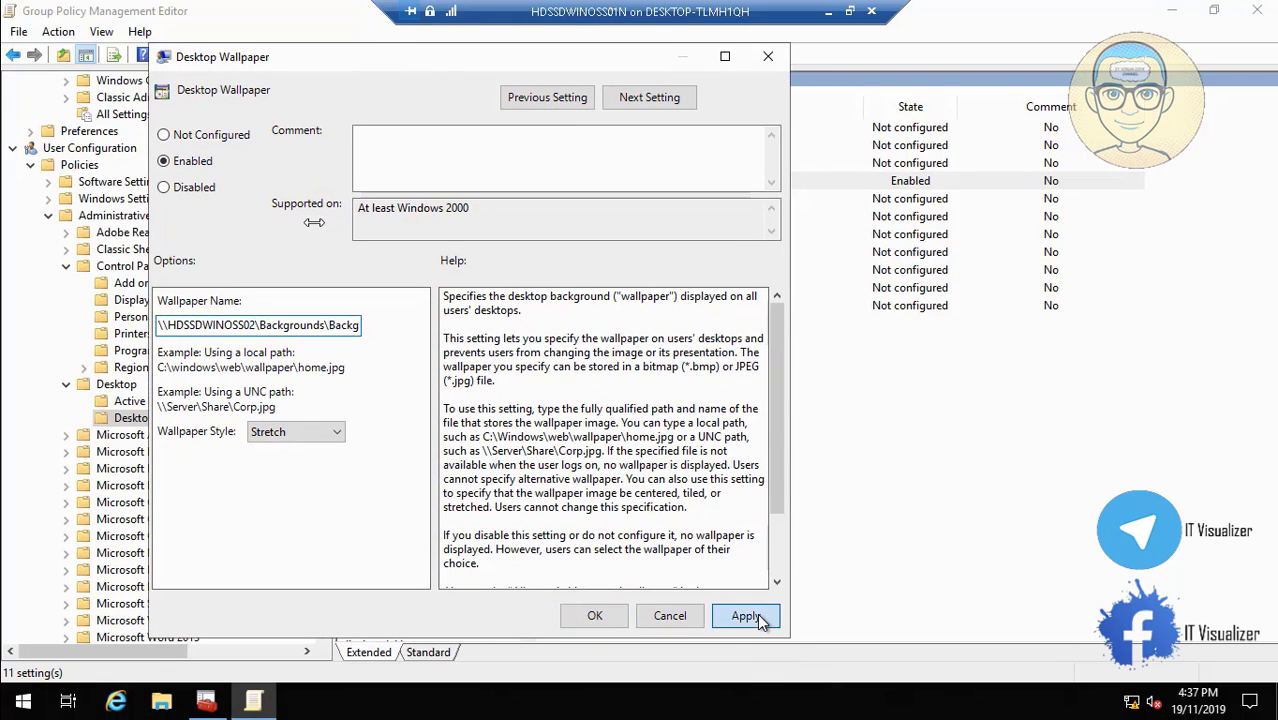
{"action": "left_click", "coordinate": [595, 616]}
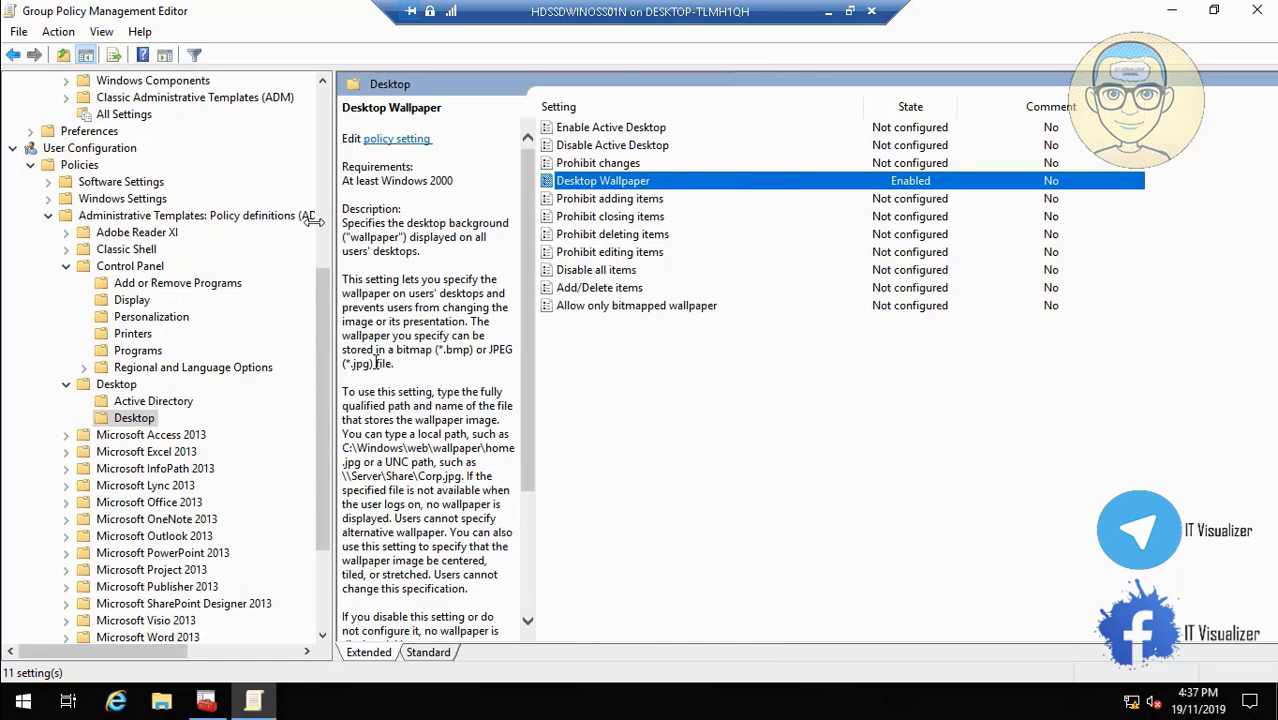
{"action": "left_click", "coordinate": [1257, 10]}
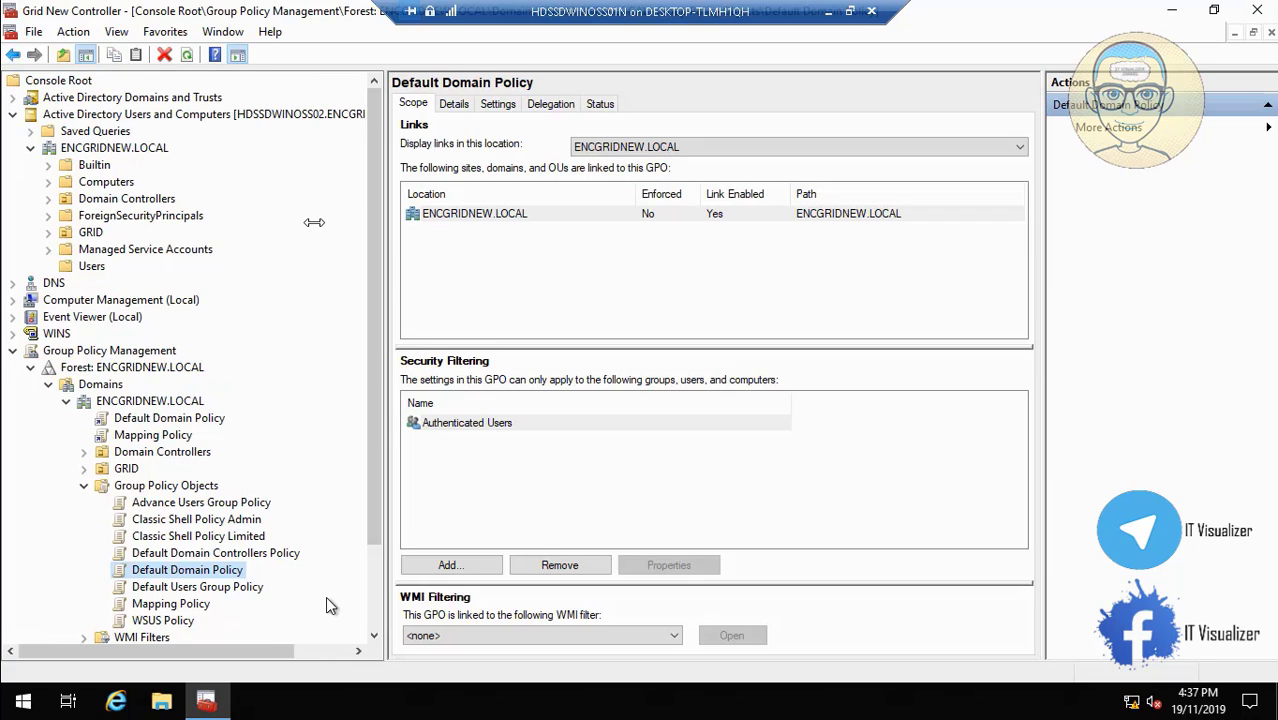
Edit the Mapping Policy GPO and maximise the Group Policy Management Editor window.
{"action": "left_click", "coordinate": [193, 606]}
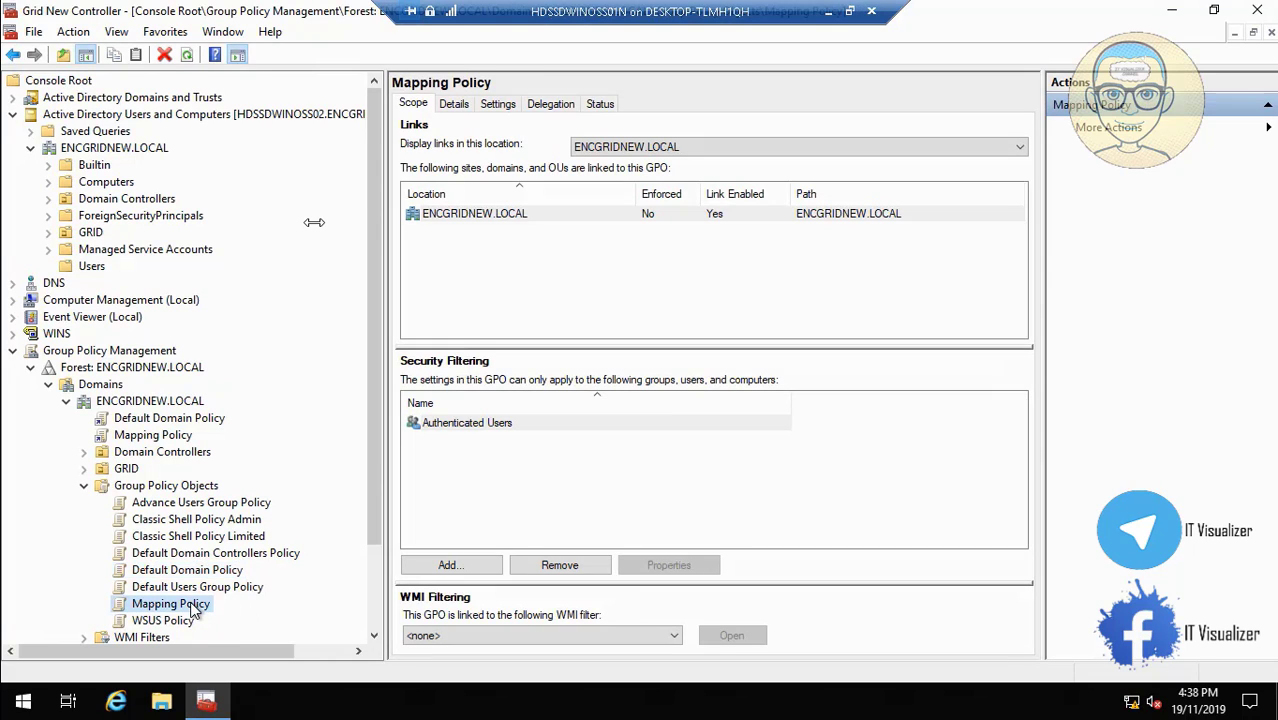
{"action": "right_click", "coordinate": [195, 607]}
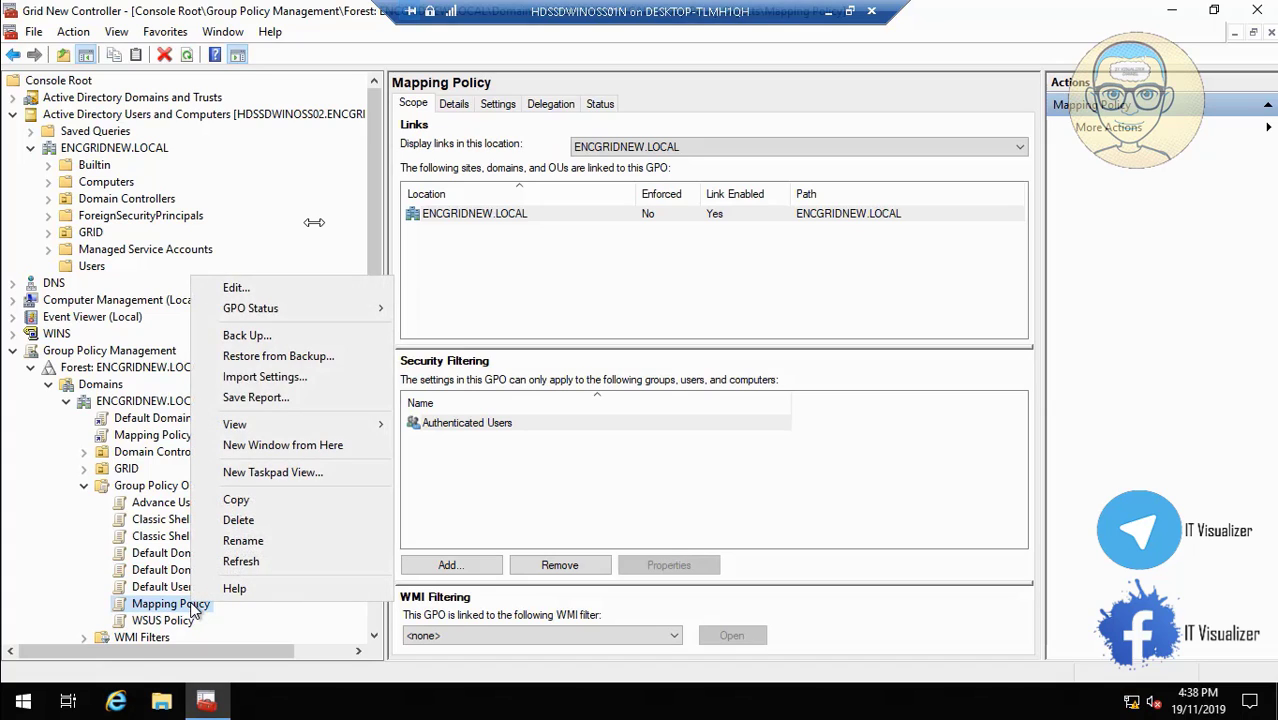
{"action": "left_click", "coordinate": [283, 289]}
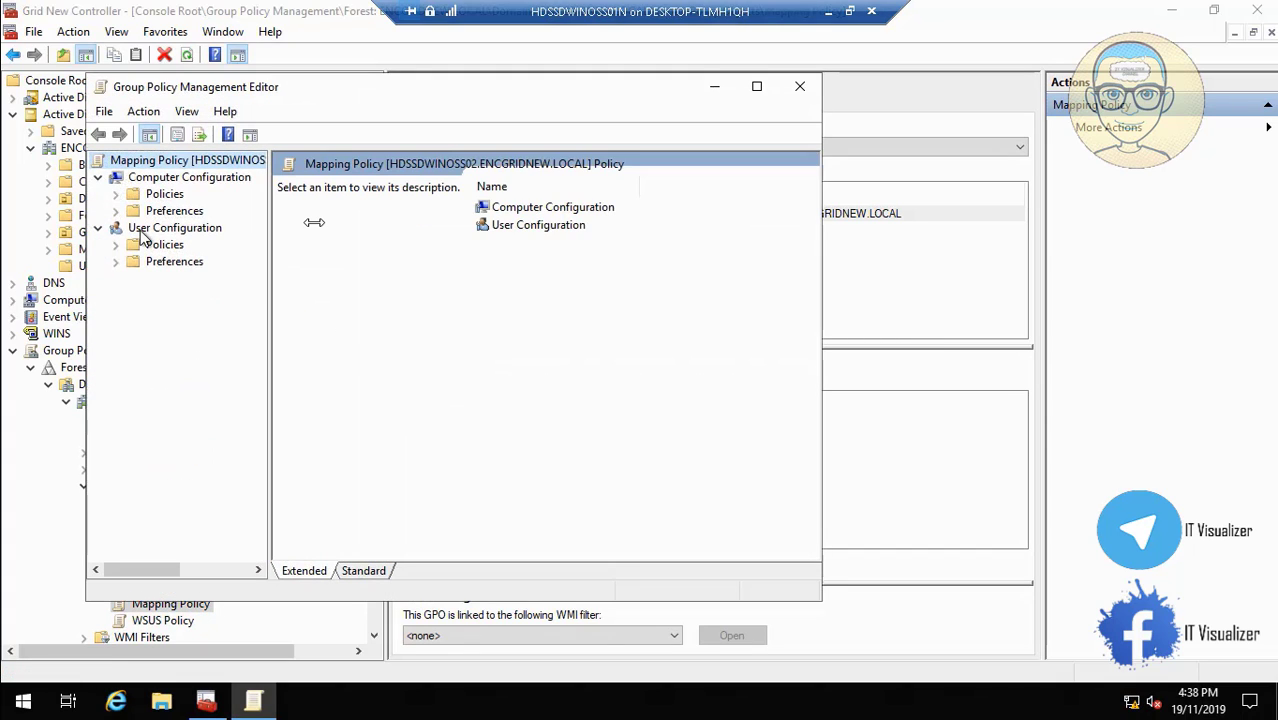
{"action": "left_click", "coordinate": [756, 86]}
Show User Configuration > Preferences > Windows Settings > Drive Maps, listing the M:, N: and O: maps.
{"action": "left_click_drag", "start_coordinate": [180, 334], "coordinate": [272, 325]}
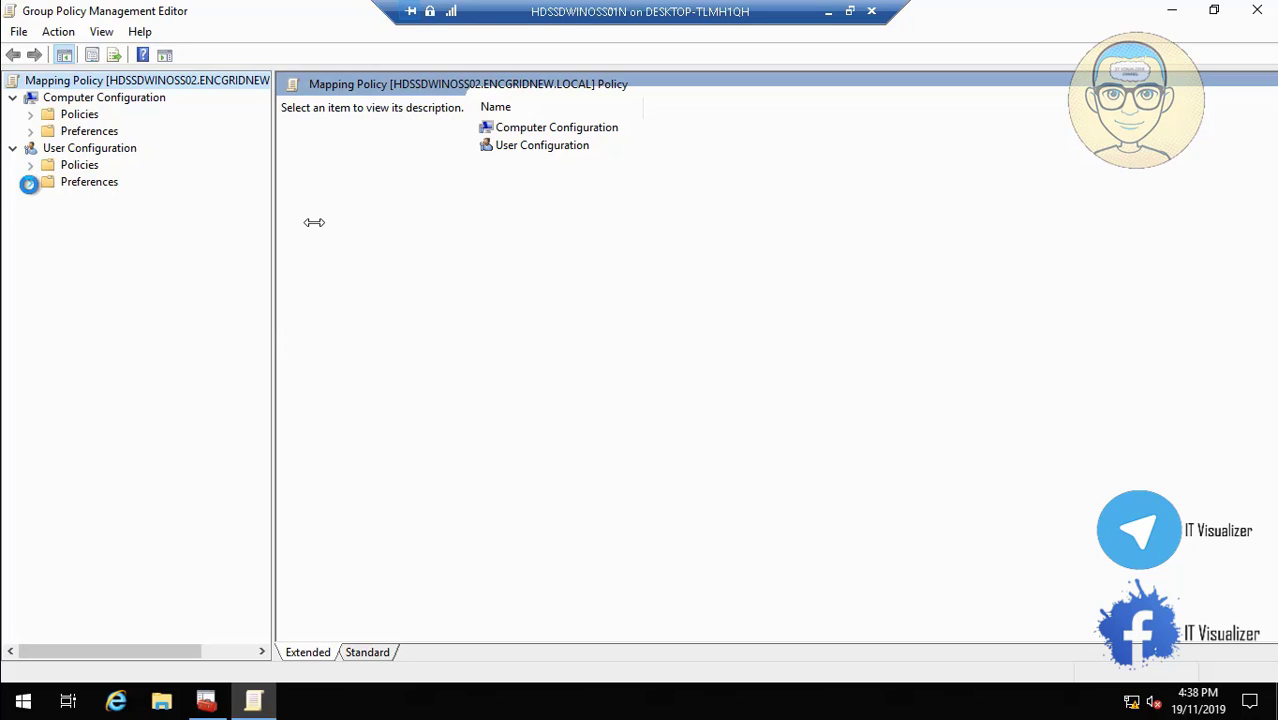
{"action": "left_click", "coordinate": [29, 183]}
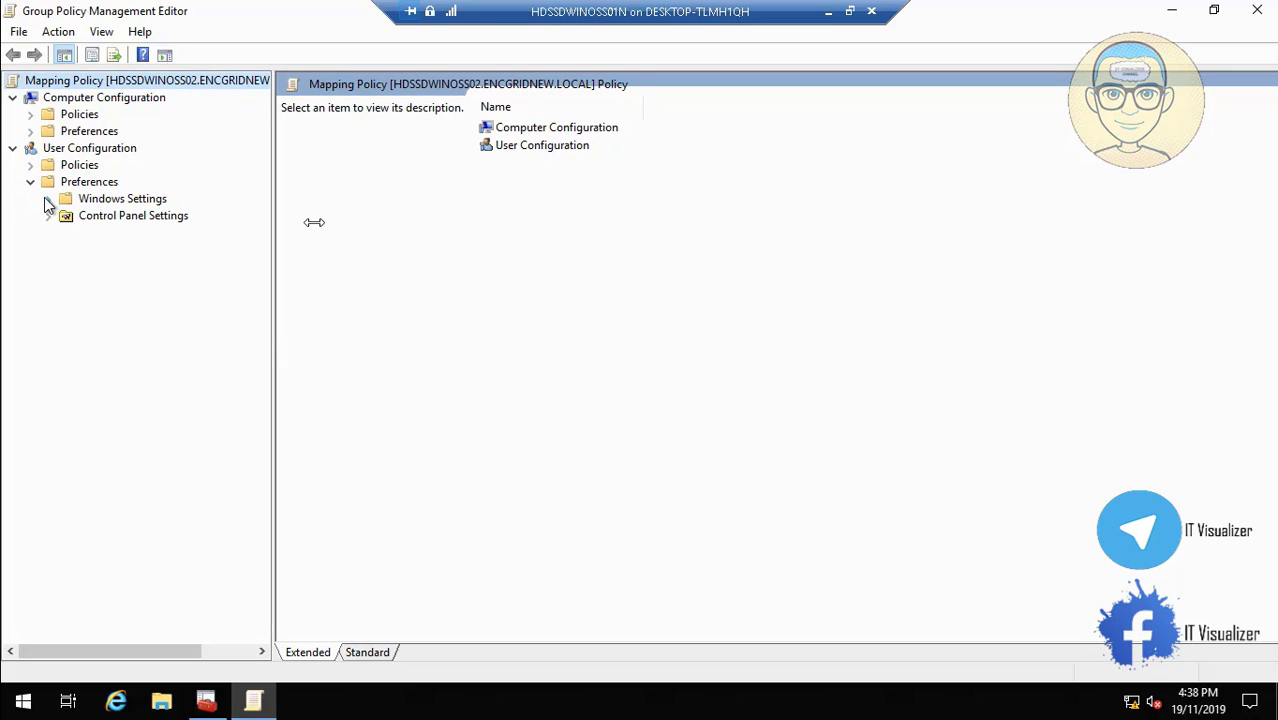
{"action": "left_click", "coordinate": [48, 199]}
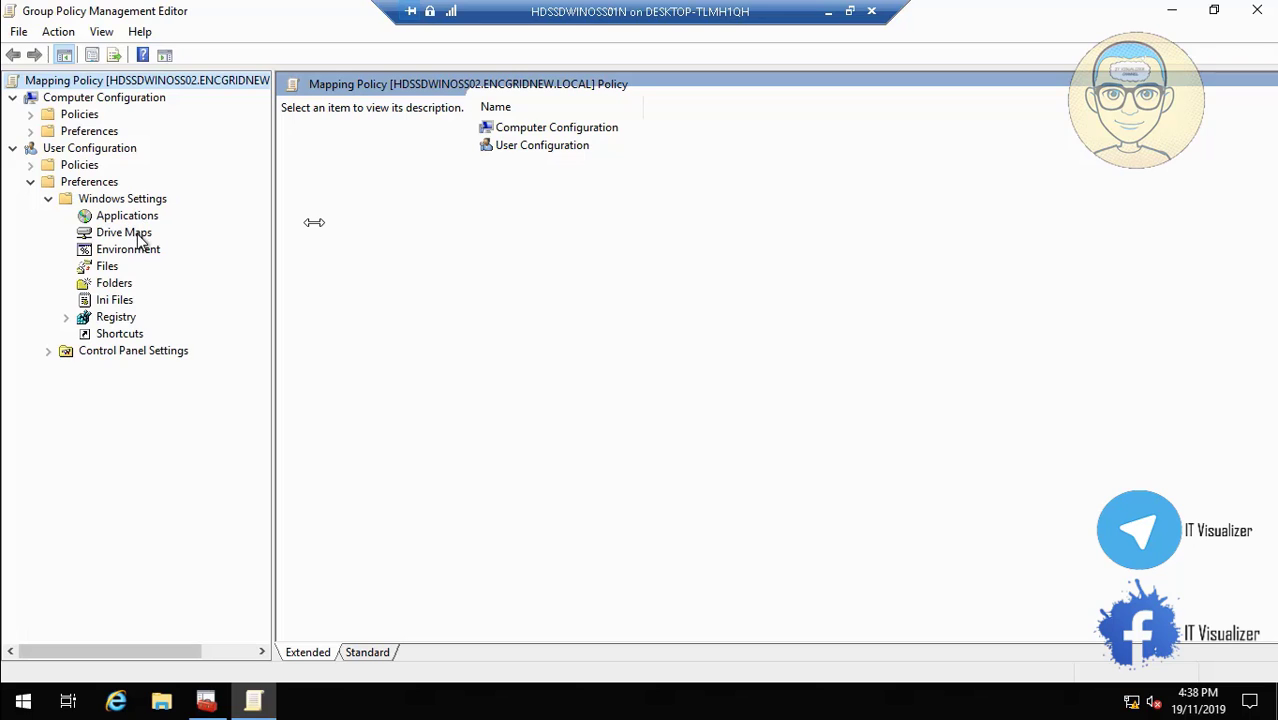
{"action": "left_click", "coordinate": [139, 236]}
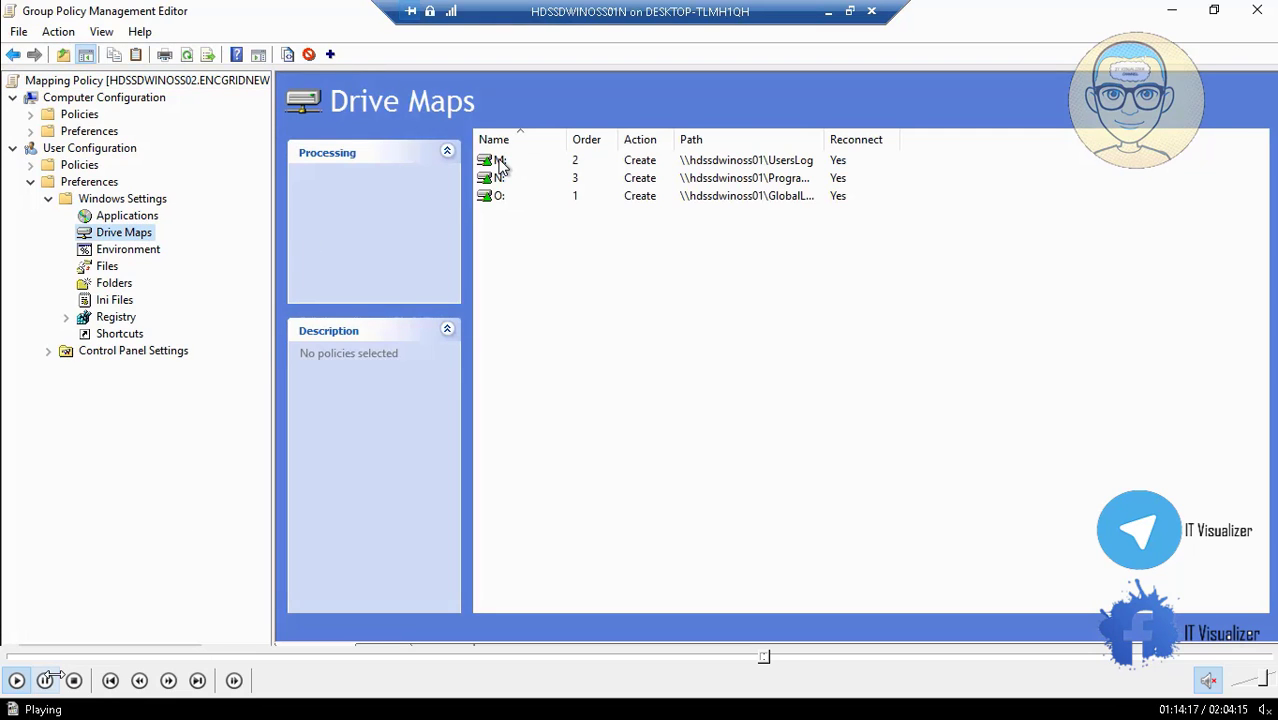
{"action": "right_click", "coordinate": [499, 165]}
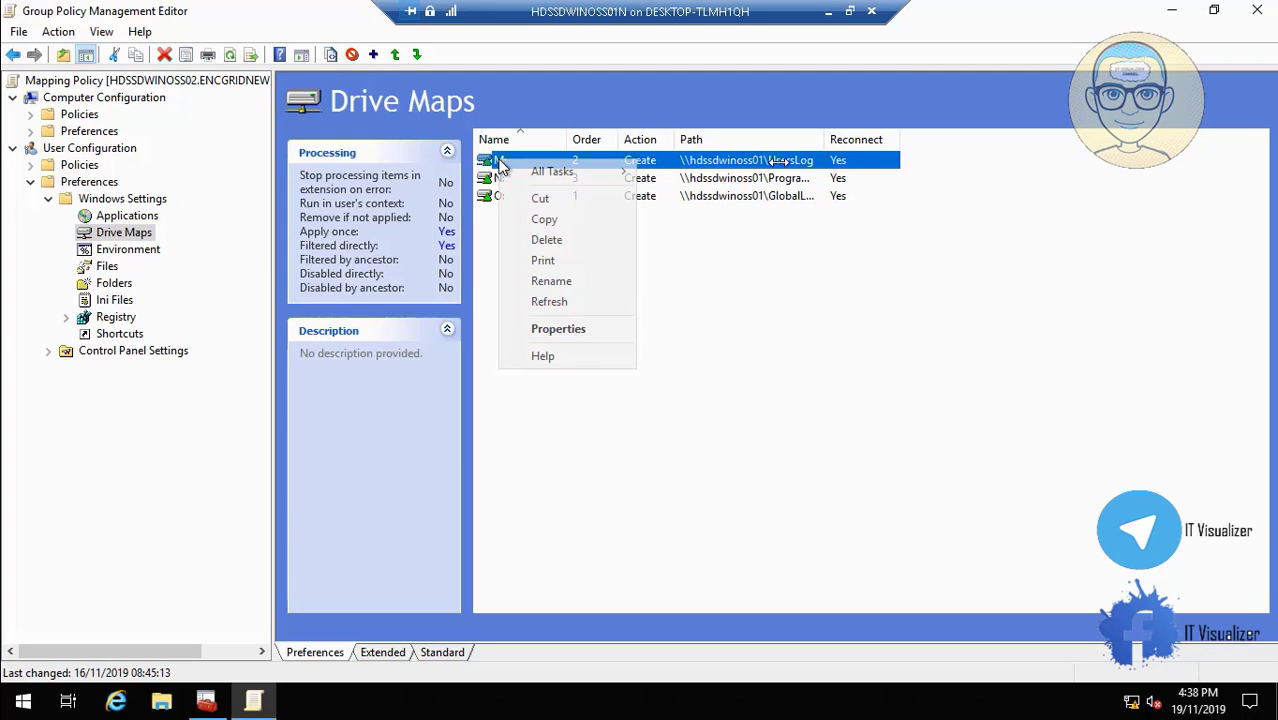
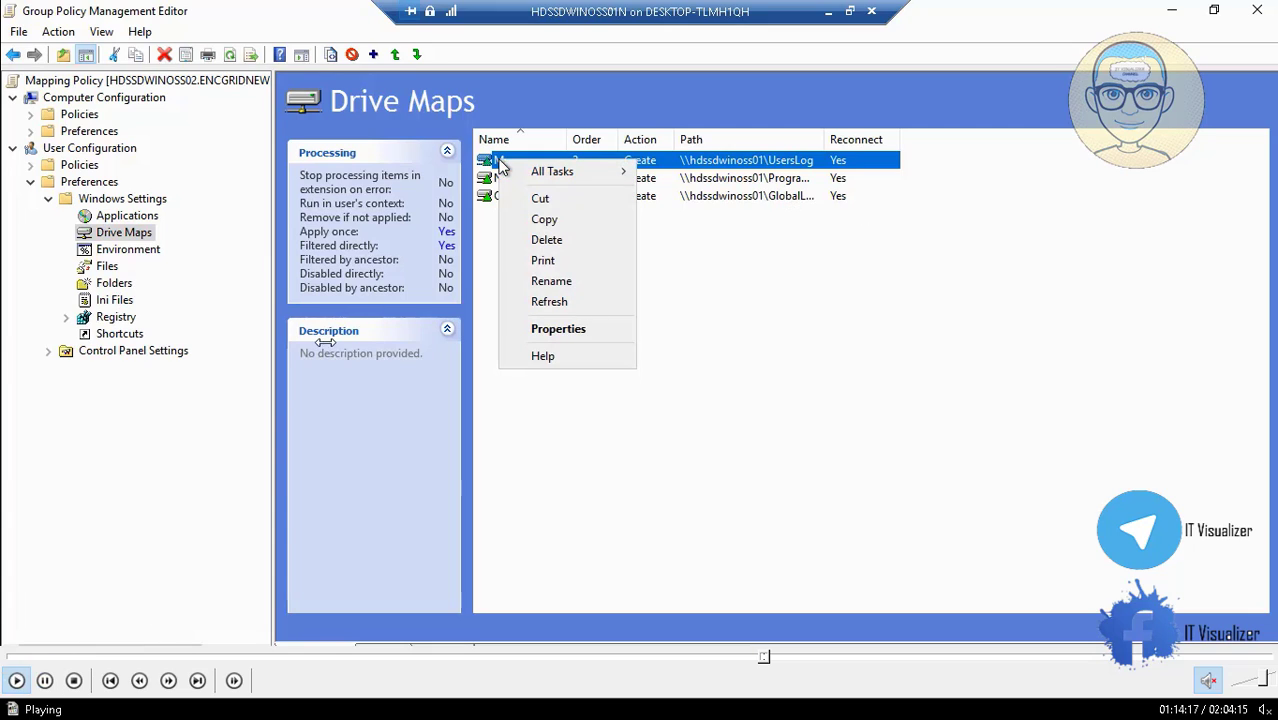
Change the M: drive map's location to \\hdssdwinoss02\UsersLog.
{"action": "left_click", "coordinate": [580, 327]}
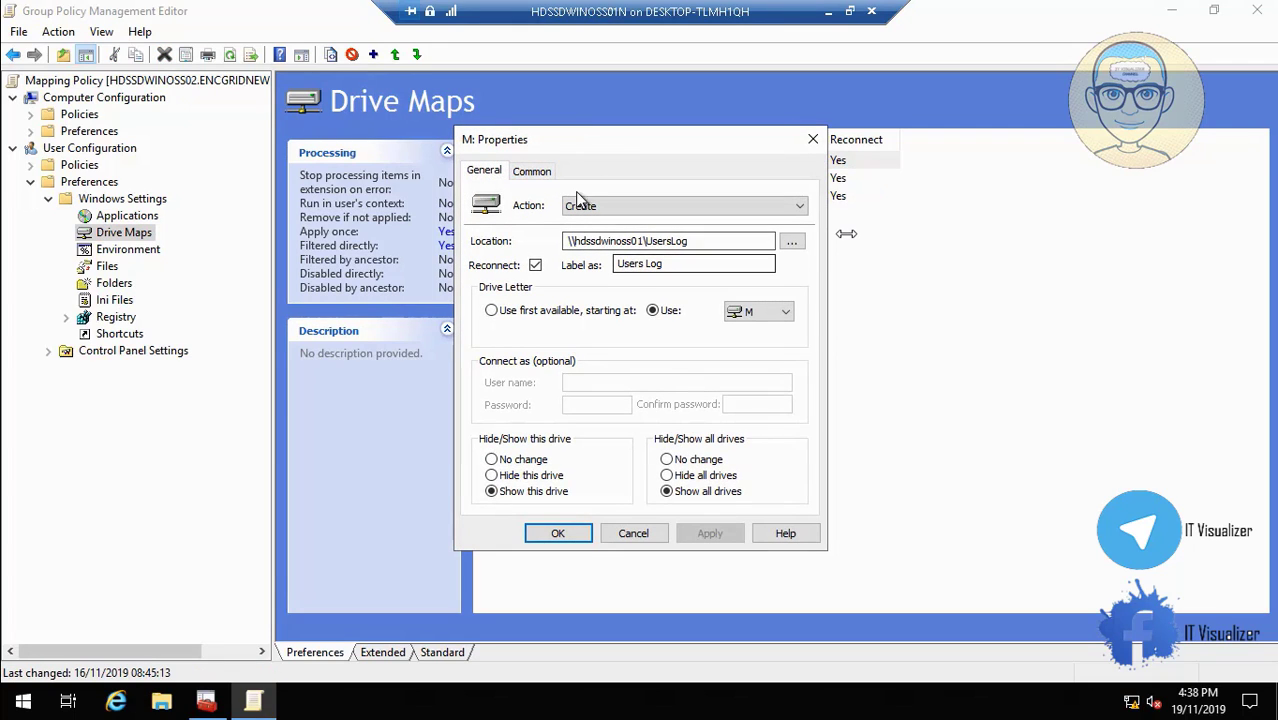
{"action": "left_click", "coordinate": [642, 241]}
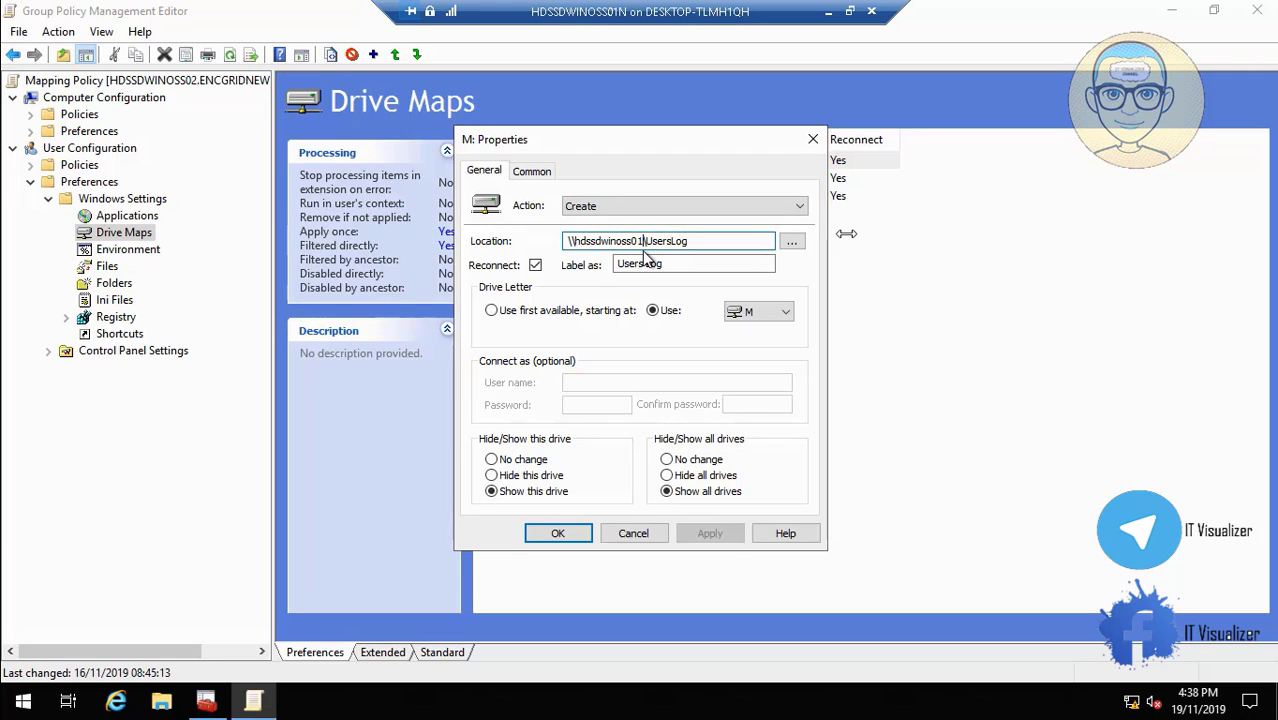
{"action": "key", "text": "BackSpace"}
{"action": "type", "text": "2"}
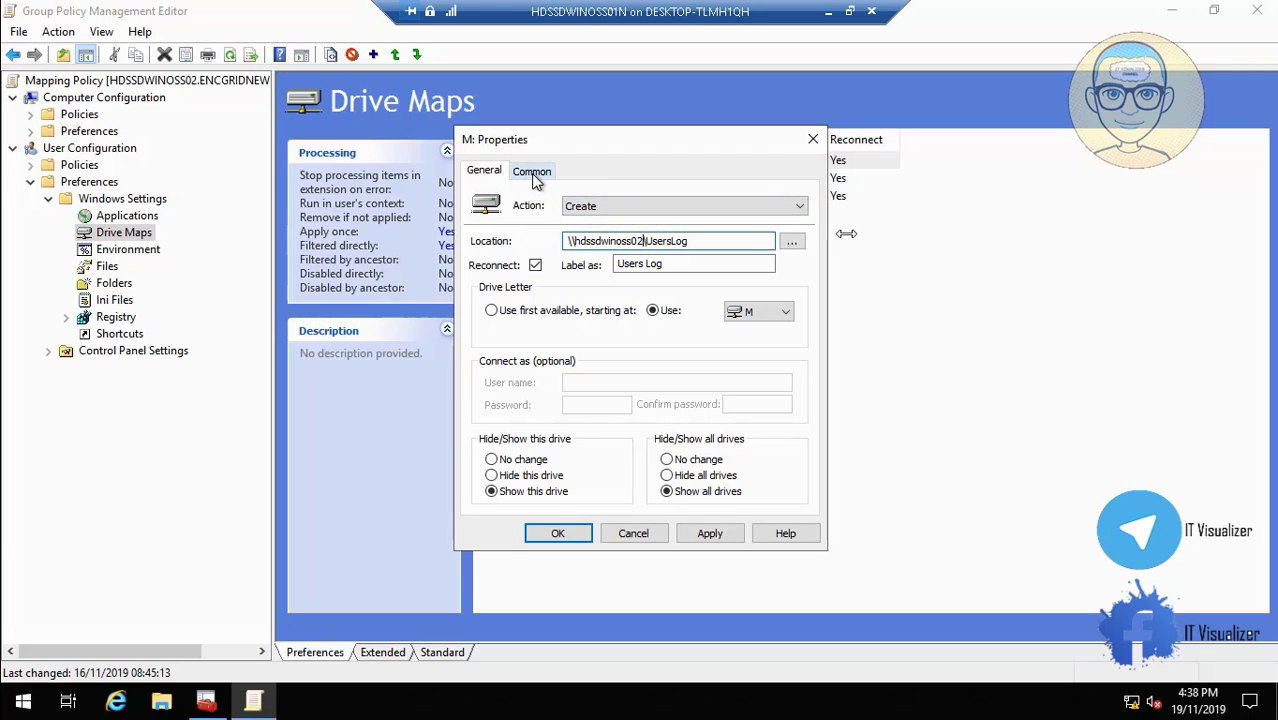
Retarget the M: map to the ENCGRIDNEW\ENCOMMF_Users group, then apply and save it.
{"action": "left_click", "coordinate": [530, 172]}
{"action": "left_click", "coordinate": [751, 296]}
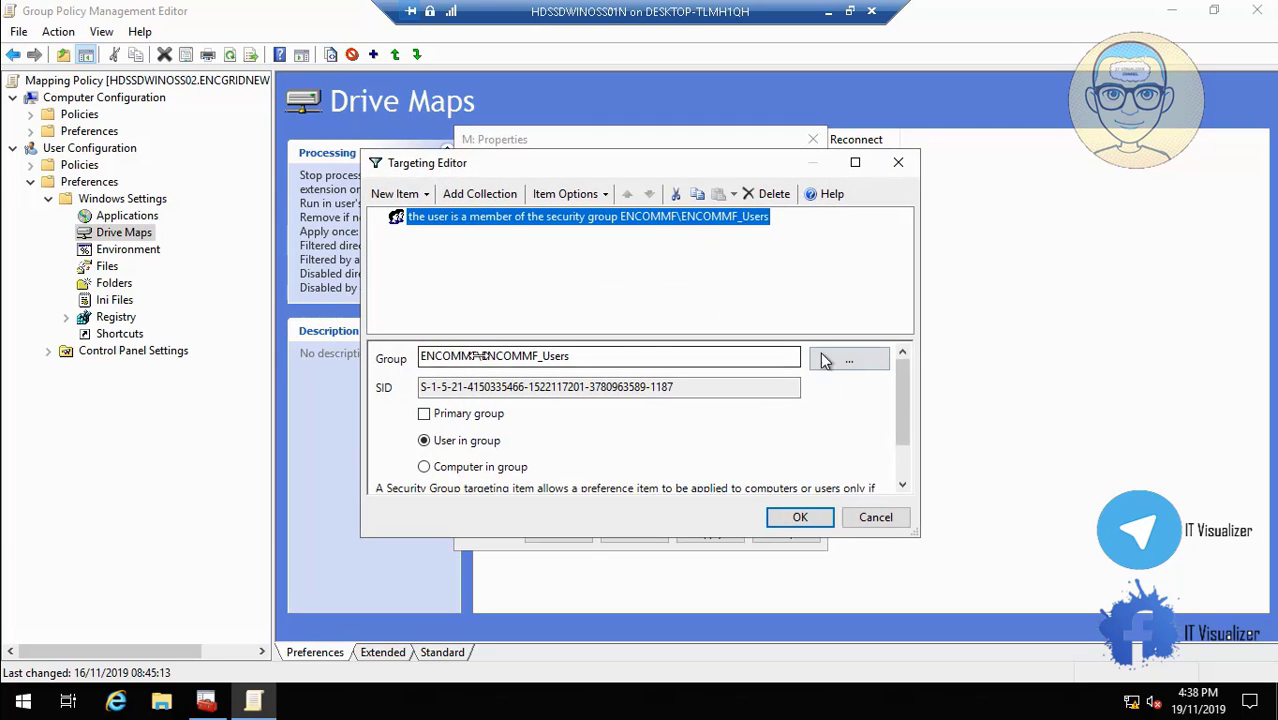
{"action": "left_click", "coordinate": [847, 357]}
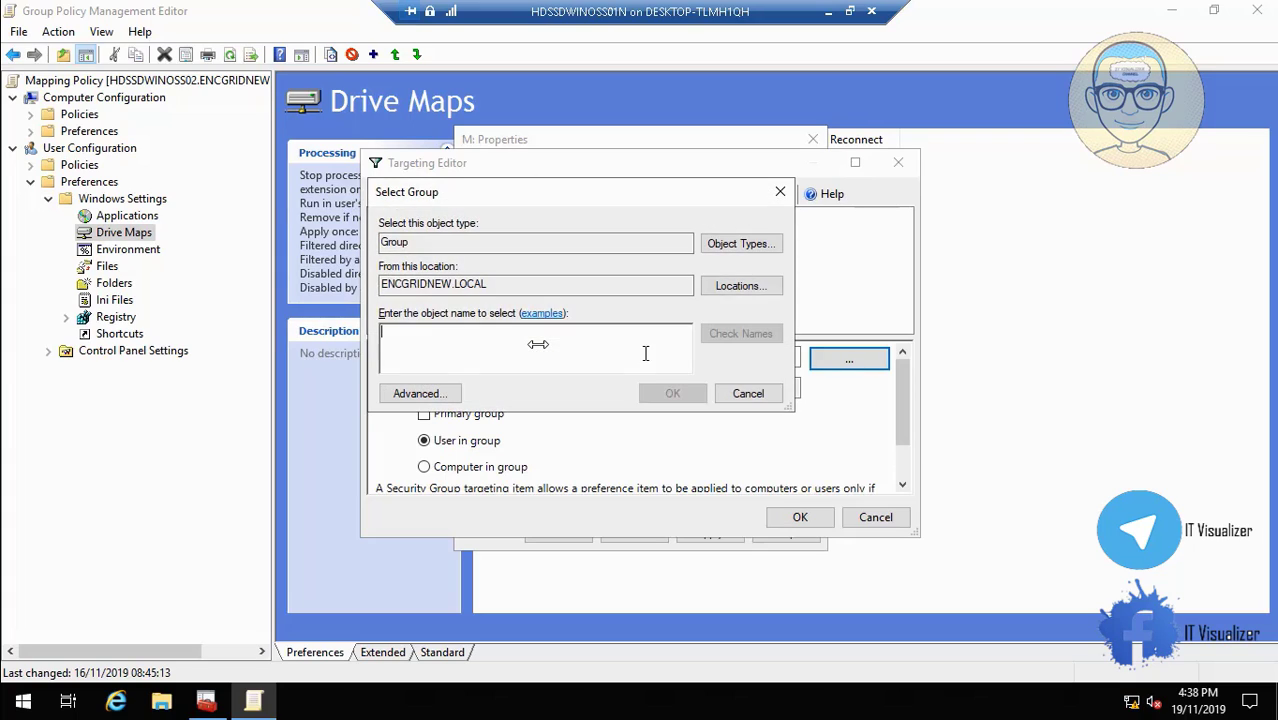
{"action": "type", "text": "ENCOMMF"}
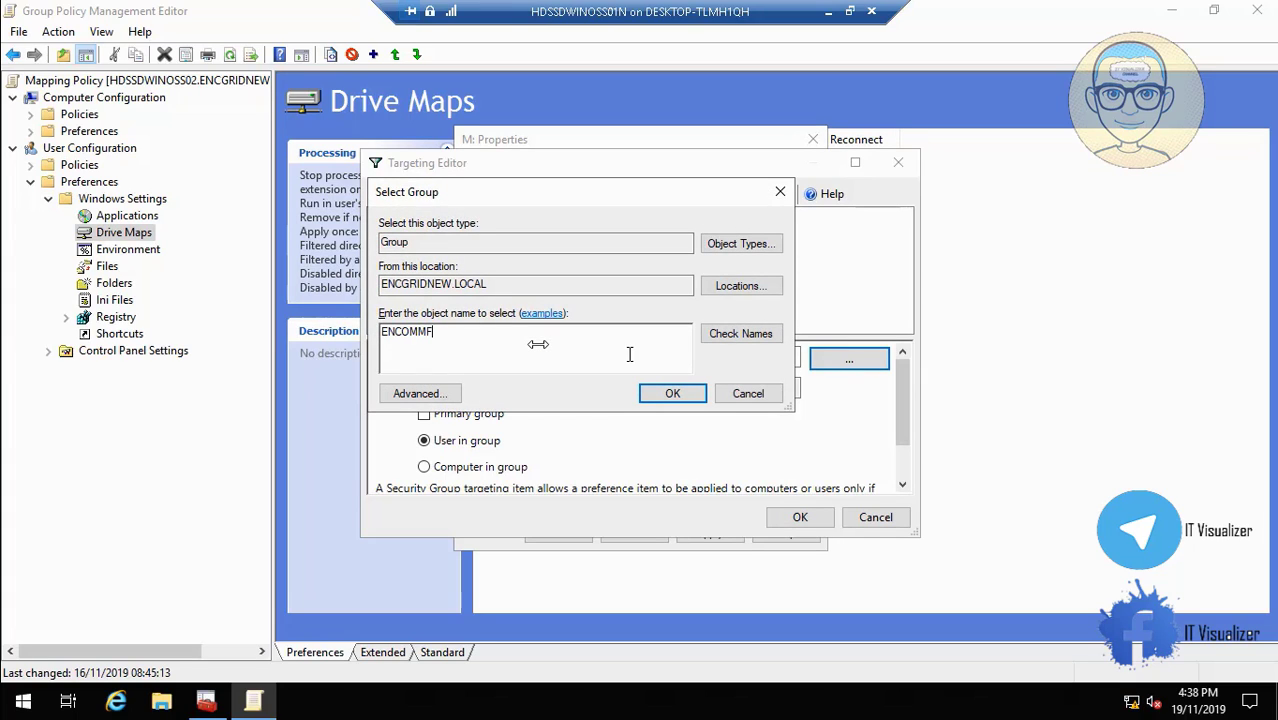
{"action": "type", "text": "_users"}
{"action": "left_click", "coordinate": [732, 336]}
{"action": "left_click", "coordinate": [672, 393]}
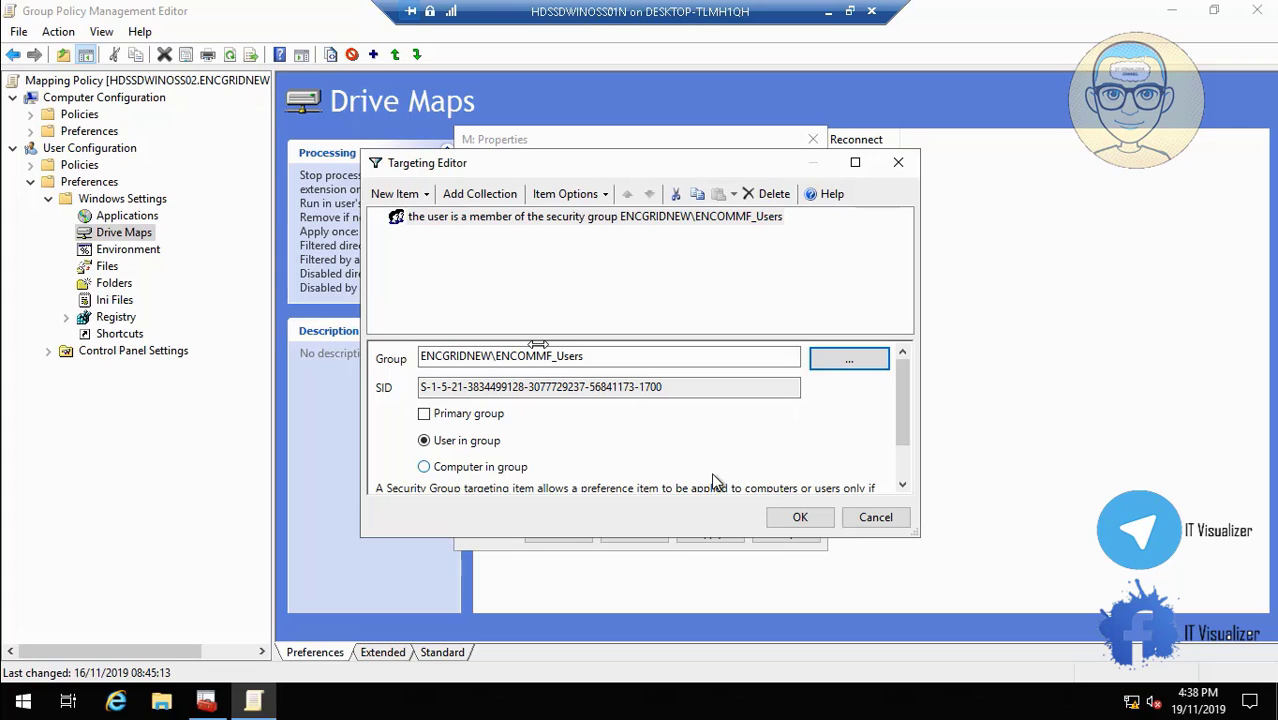
{"action": "left_click", "coordinate": [794, 517]}
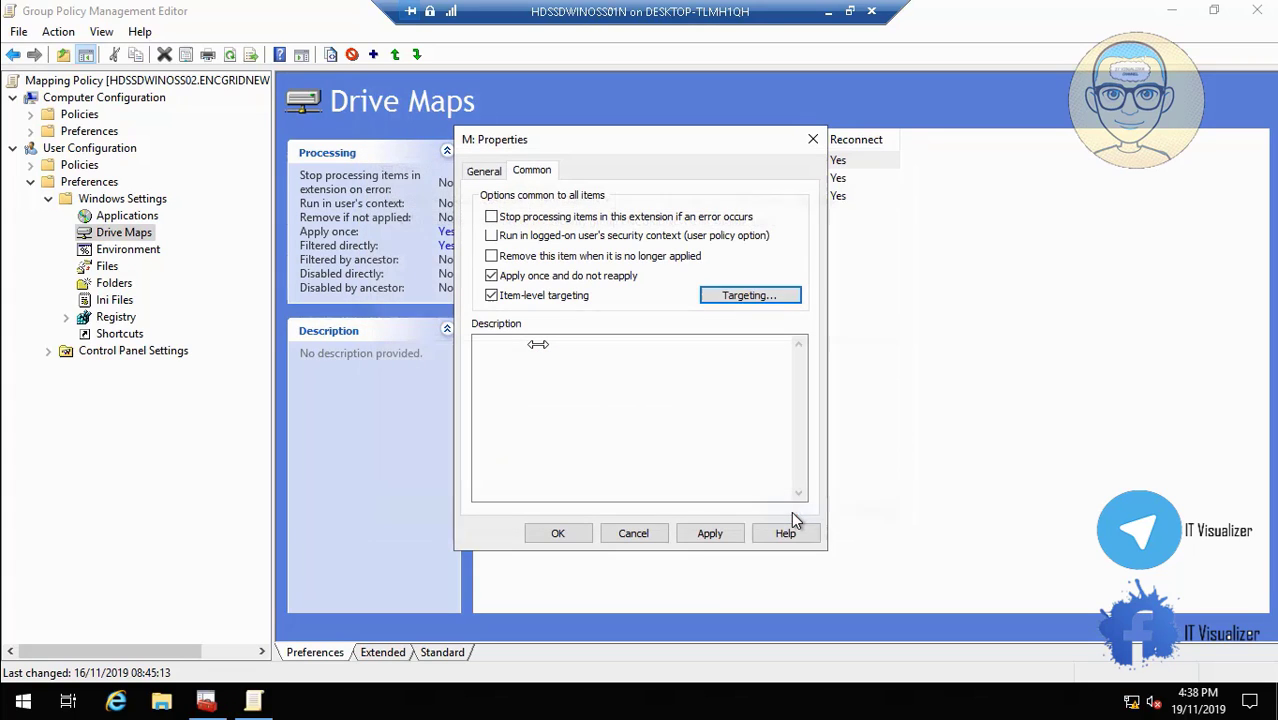
{"action": "left_click", "coordinate": [719, 533]}
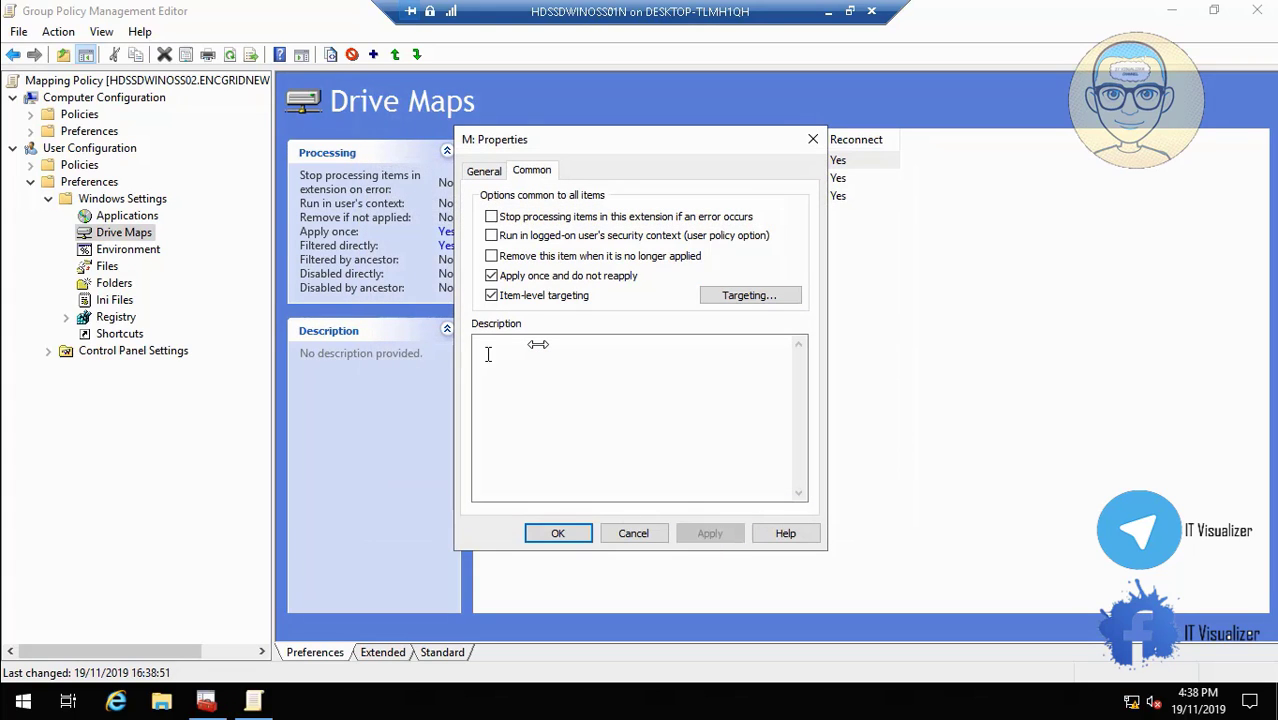
{"action": "left_click", "coordinate": [485, 171]}
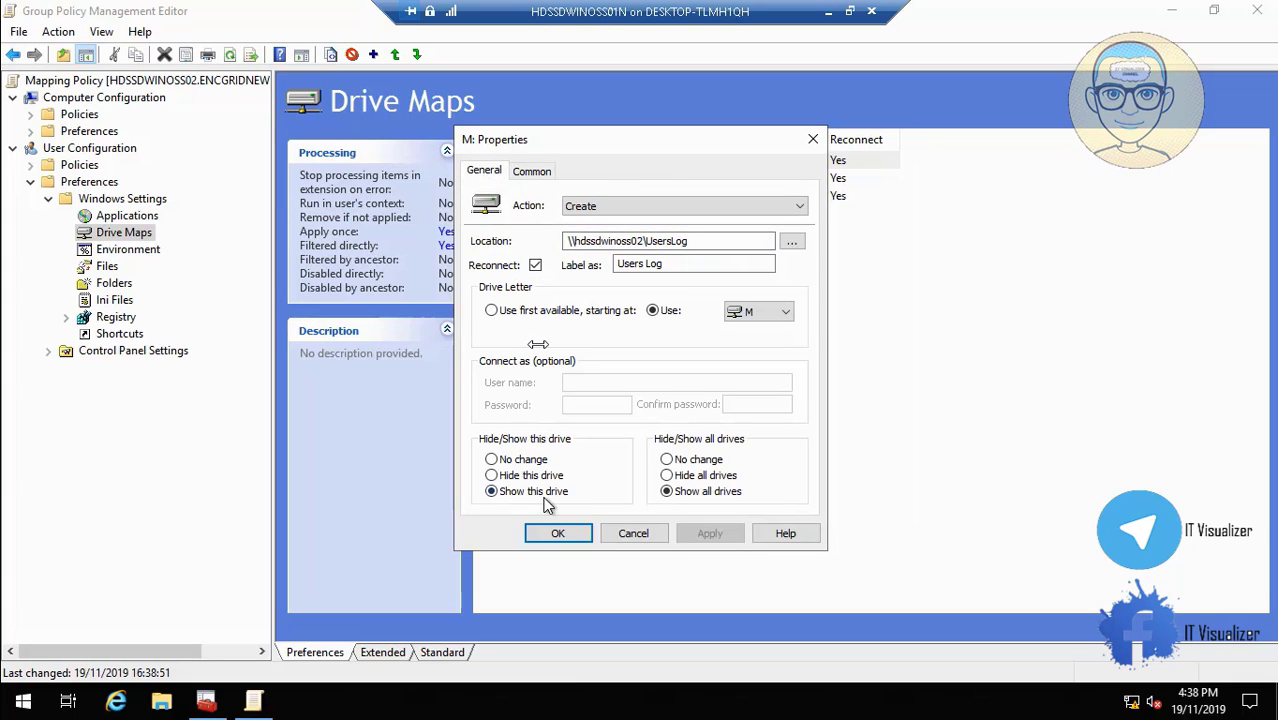
{"action": "left_click", "coordinate": [560, 536]}
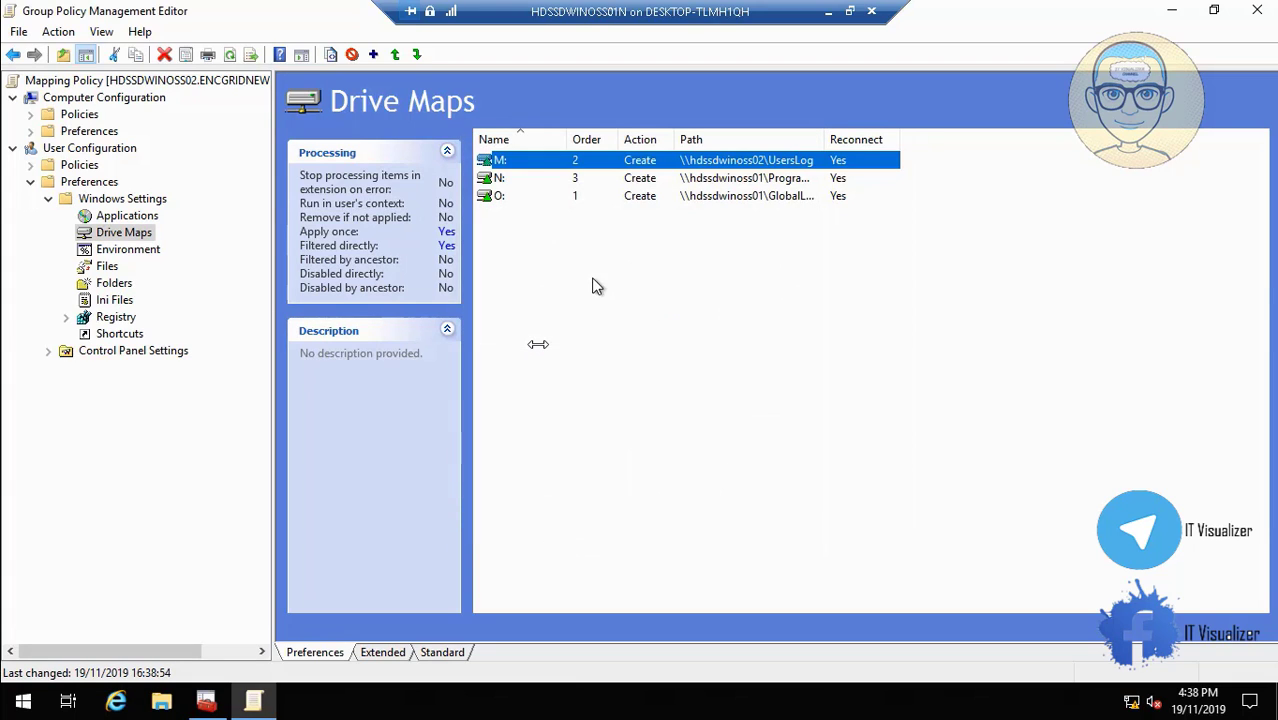
Change the N: Program Logs map's server to hdssdwinoss02 (\\hdssdwinoss02\ProgramsLog).
{"action": "left_click", "coordinate": [497, 179]}
{"action": "right_click", "coordinate": [500, 177]}
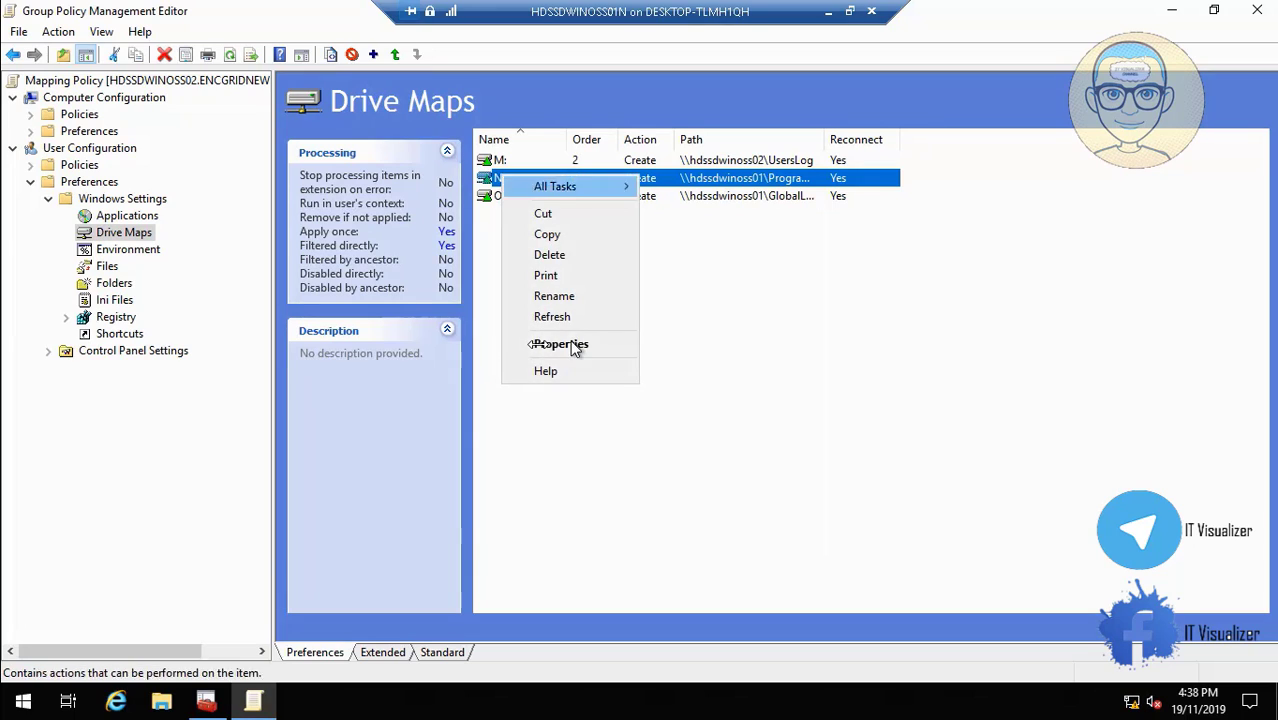
{"action": "left_click", "coordinate": [578, 345]}
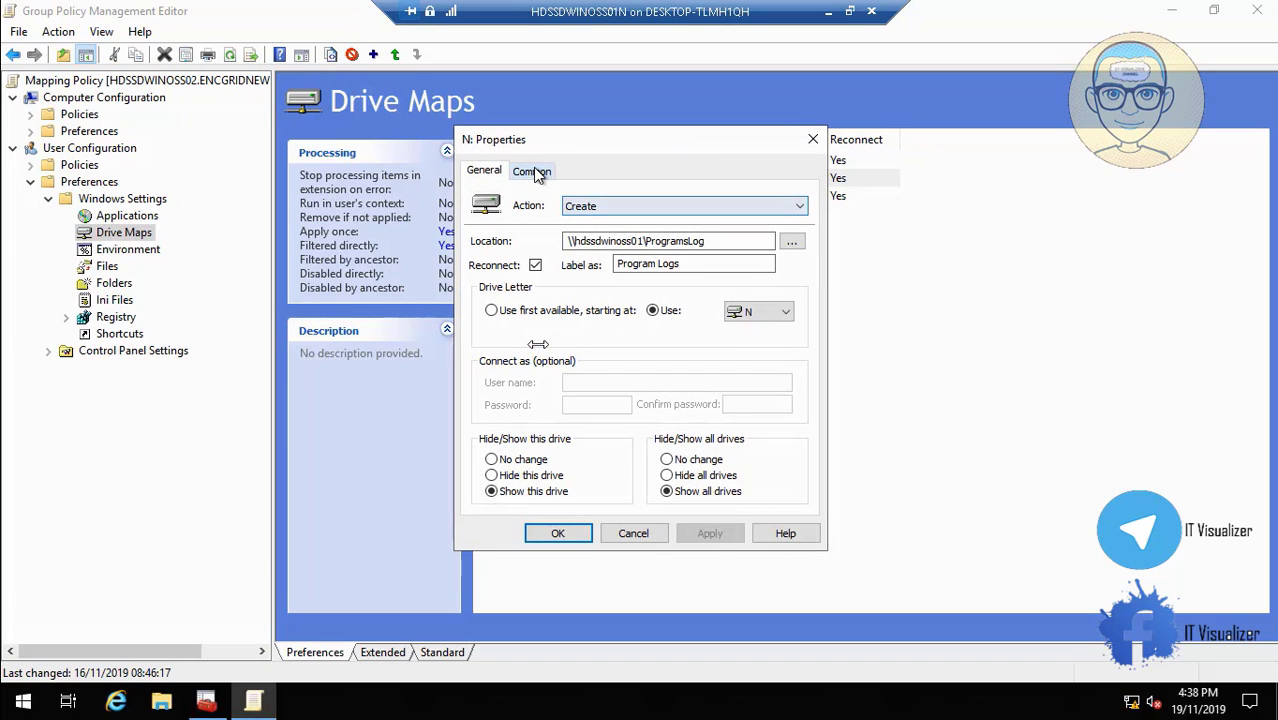
{"action": "left_click", "coordinate": [531, 171]}
{"action": "left_click", "coordinate": [488, 171]}
{"action": "left_click", "coordinate": [640, 241]}
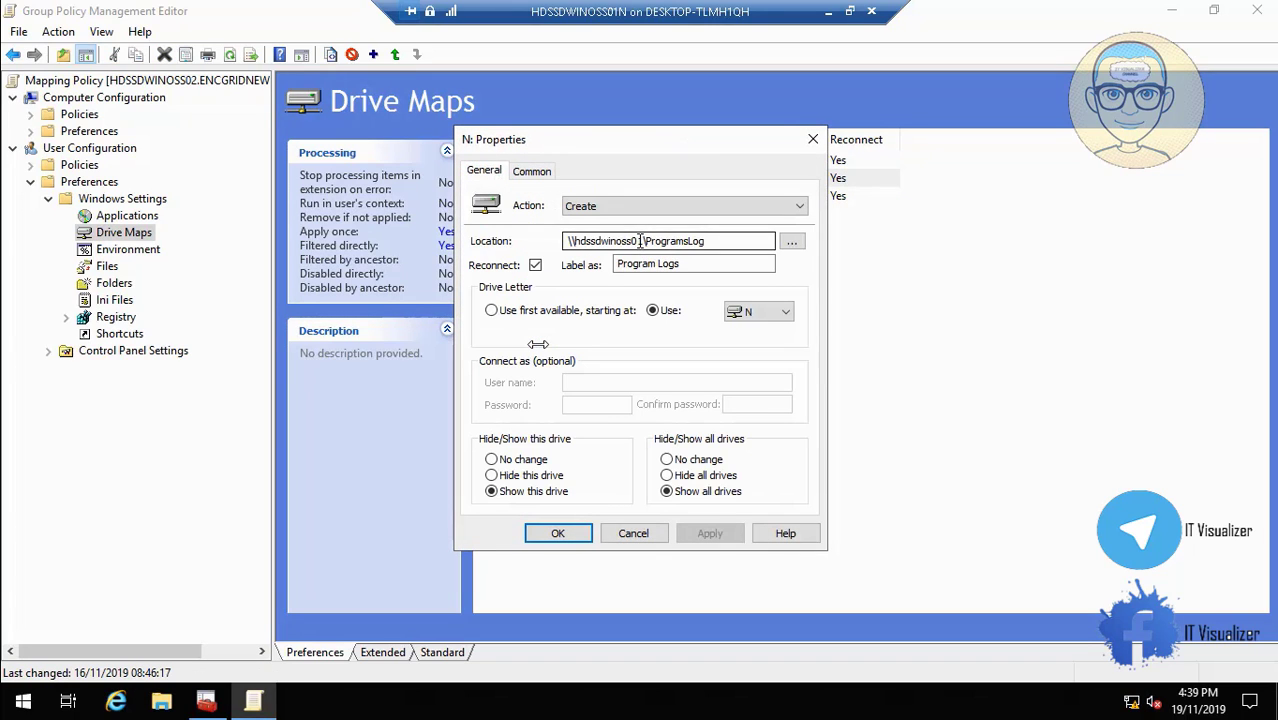
{"action": "key", "text": "BackSpace"}
{"action": "type", "text": "2"}
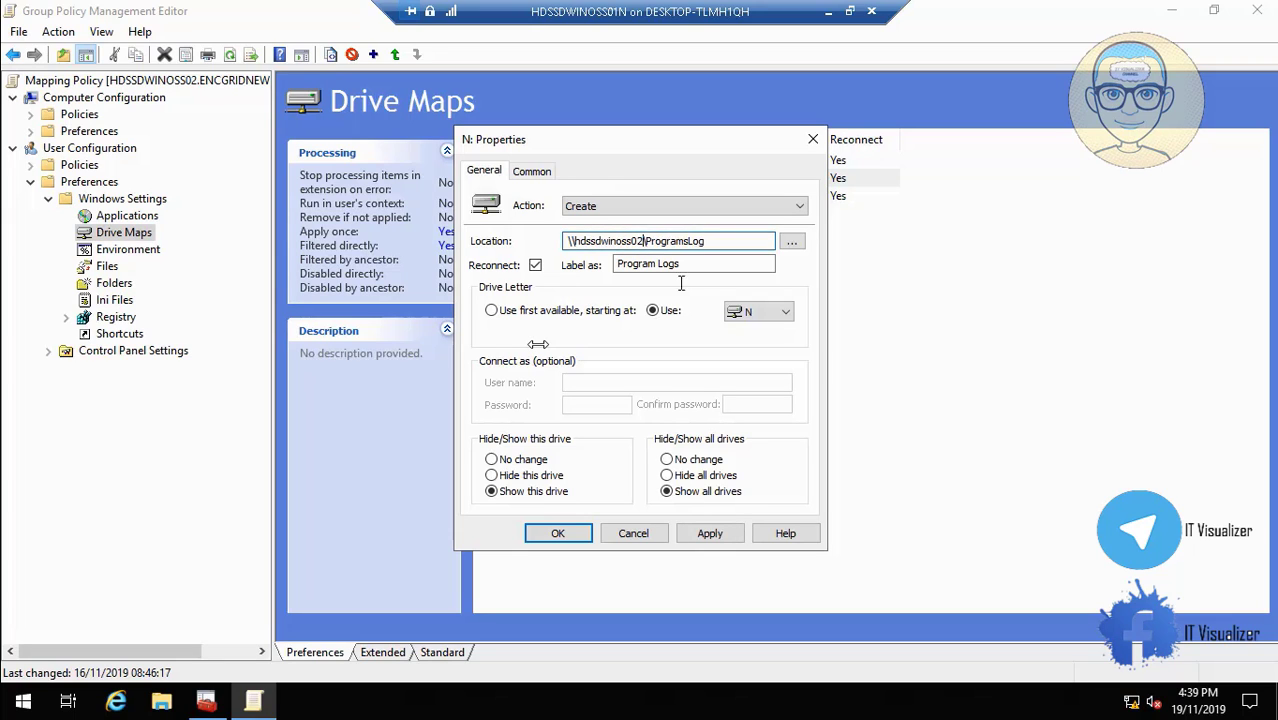
Target the N: drive map at the ENCOMMF_Mprograms group and apply the change.
{"action": "left_click", "coordinate": [529, 171]}
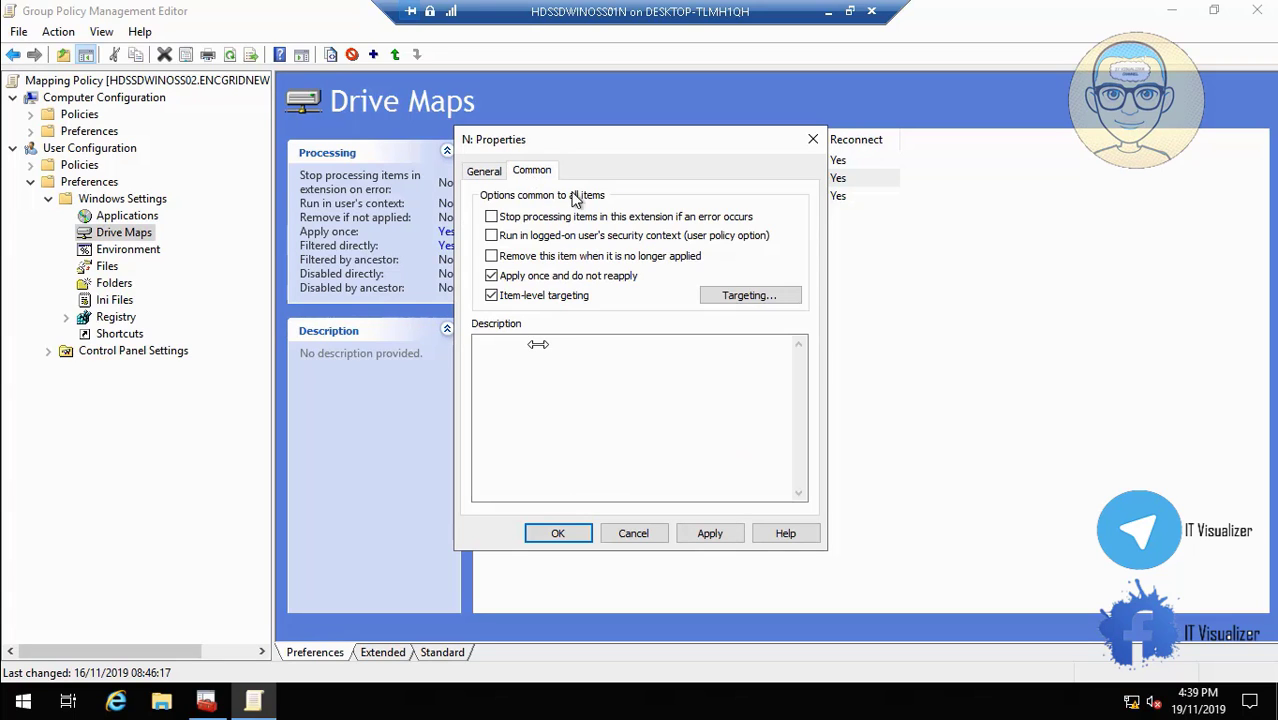
{"action": "left_click", "coordinate": [735, 295]}
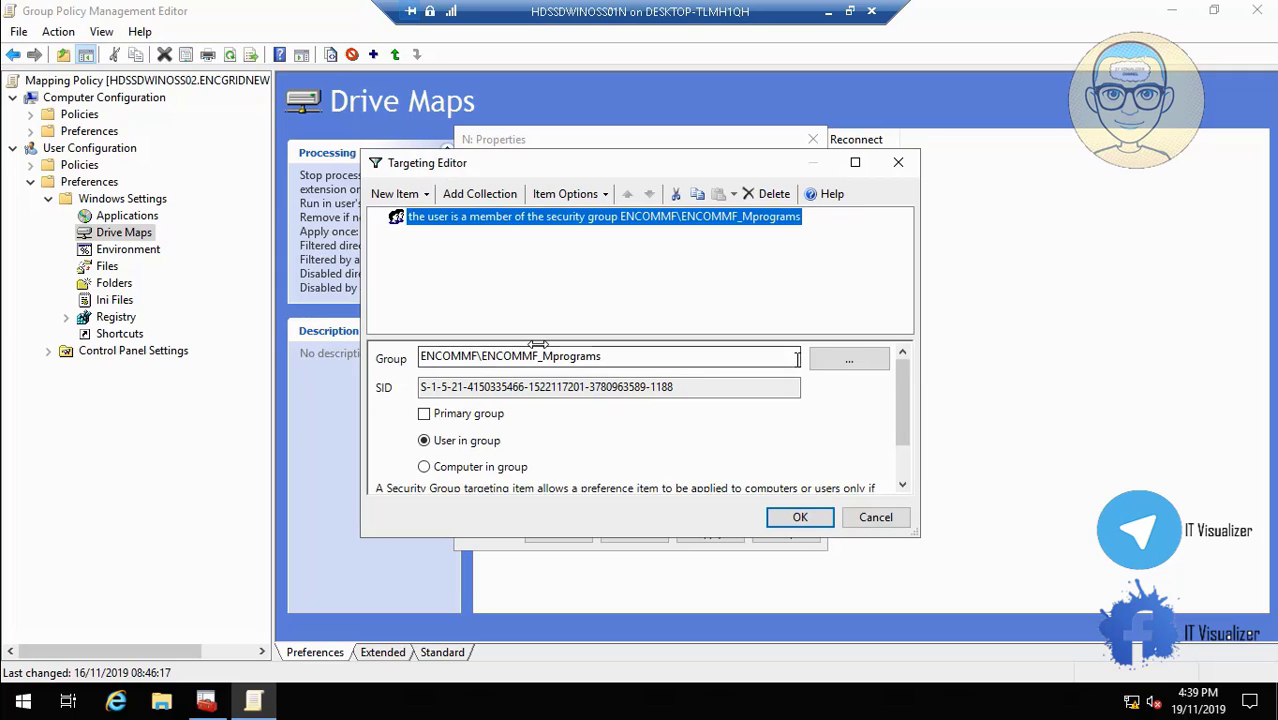
{"action": "left_click", "coordinate": [849, 359]}
{"action": "type", "text": "E"}
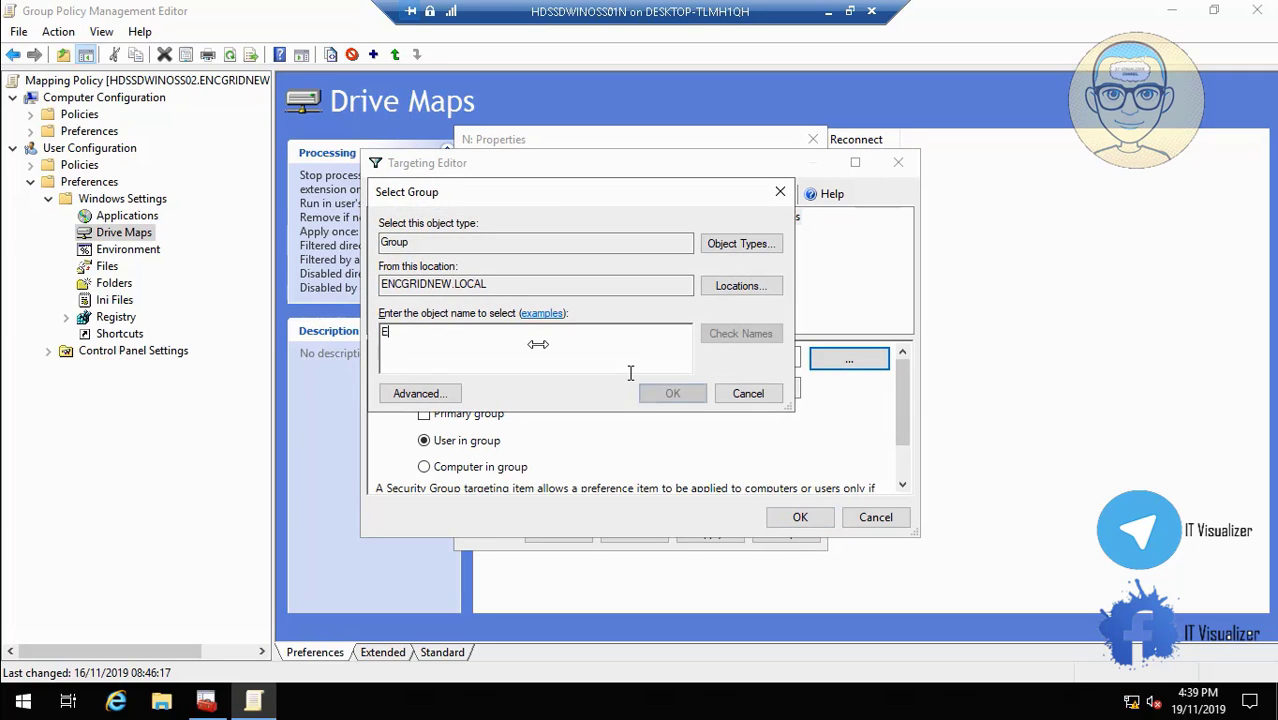
{"action": "type", "text": "NCOMMF_"}
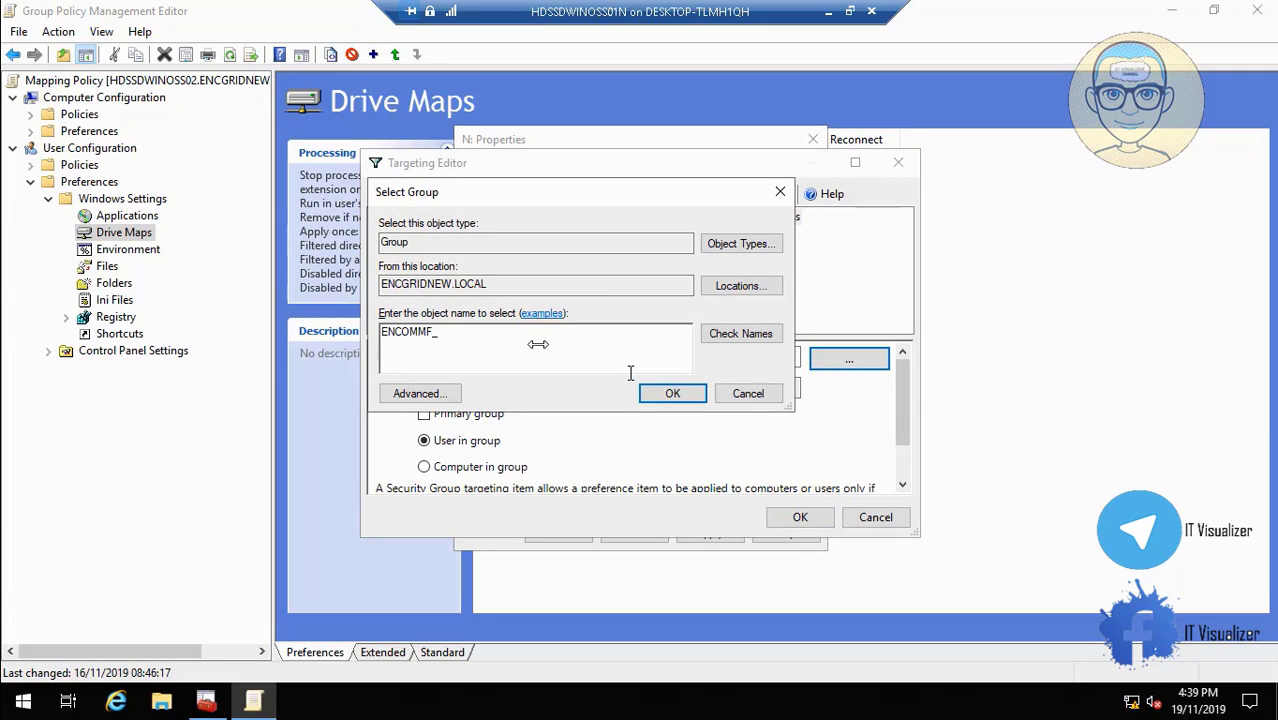
{"action": "type", "text": "M"}
{"action": "left_click", "coordinate": [735, 336]}
{"action": "left_click", "coordinate": [507, 358]}
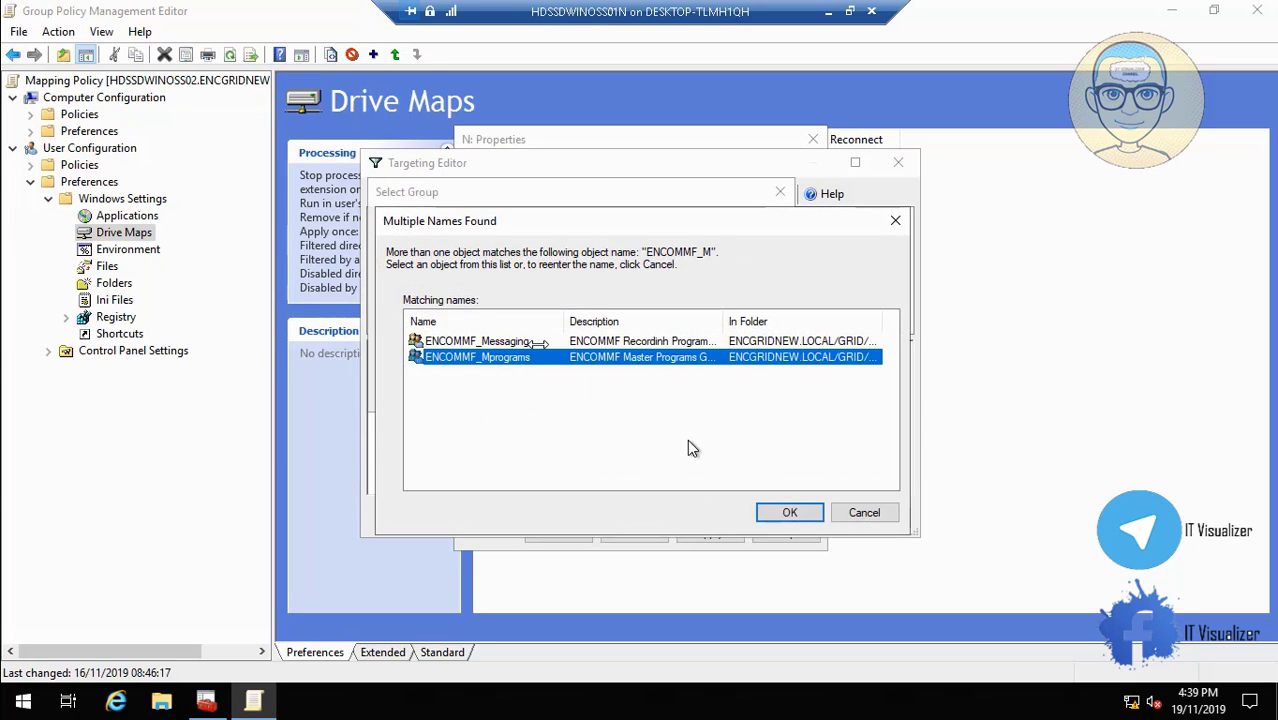
{"action": "left_click", "coordinate": [775, 512]}
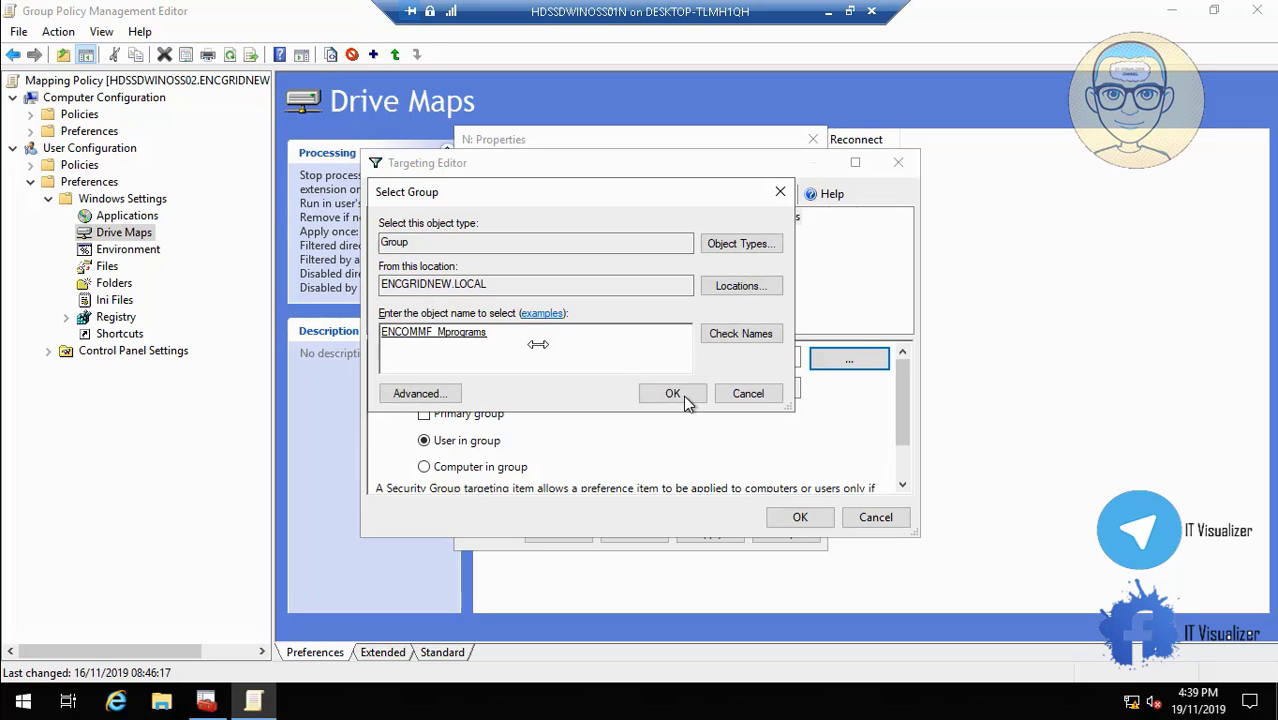
{"action": "left_click", "coordinate": [676, 394]}
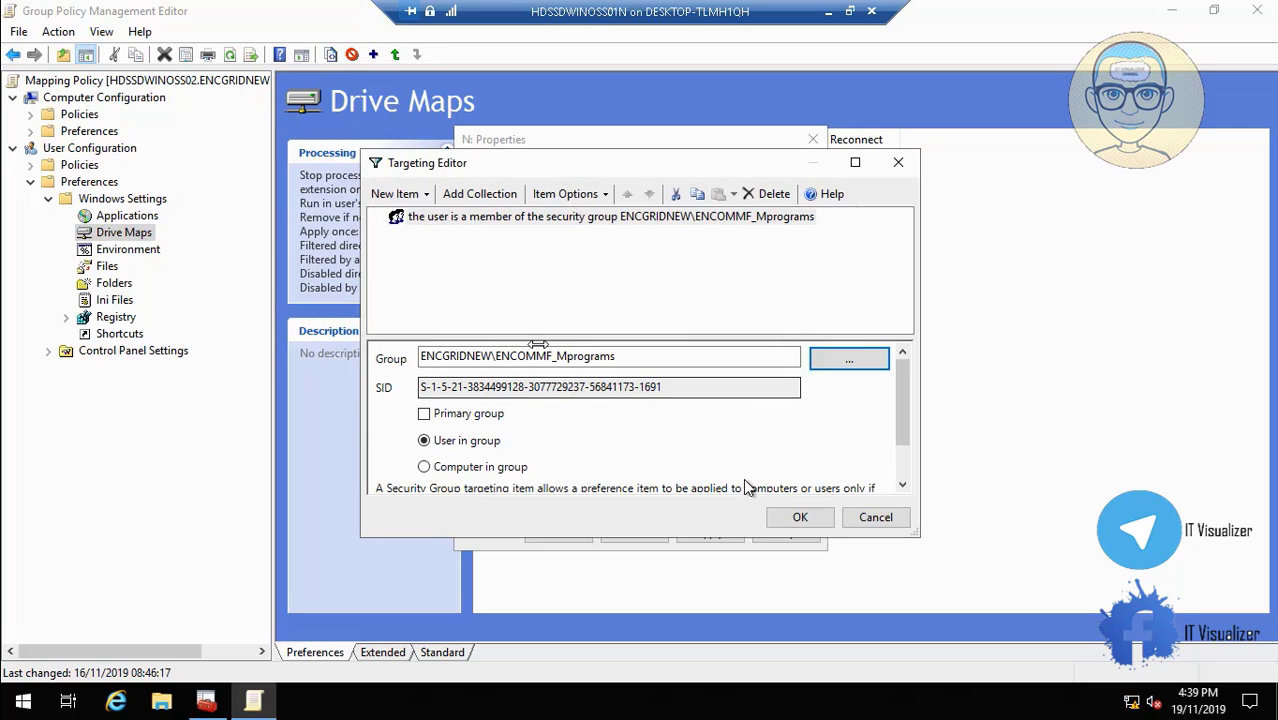
{"action": "left_click", "coordinate": [792, 515]}
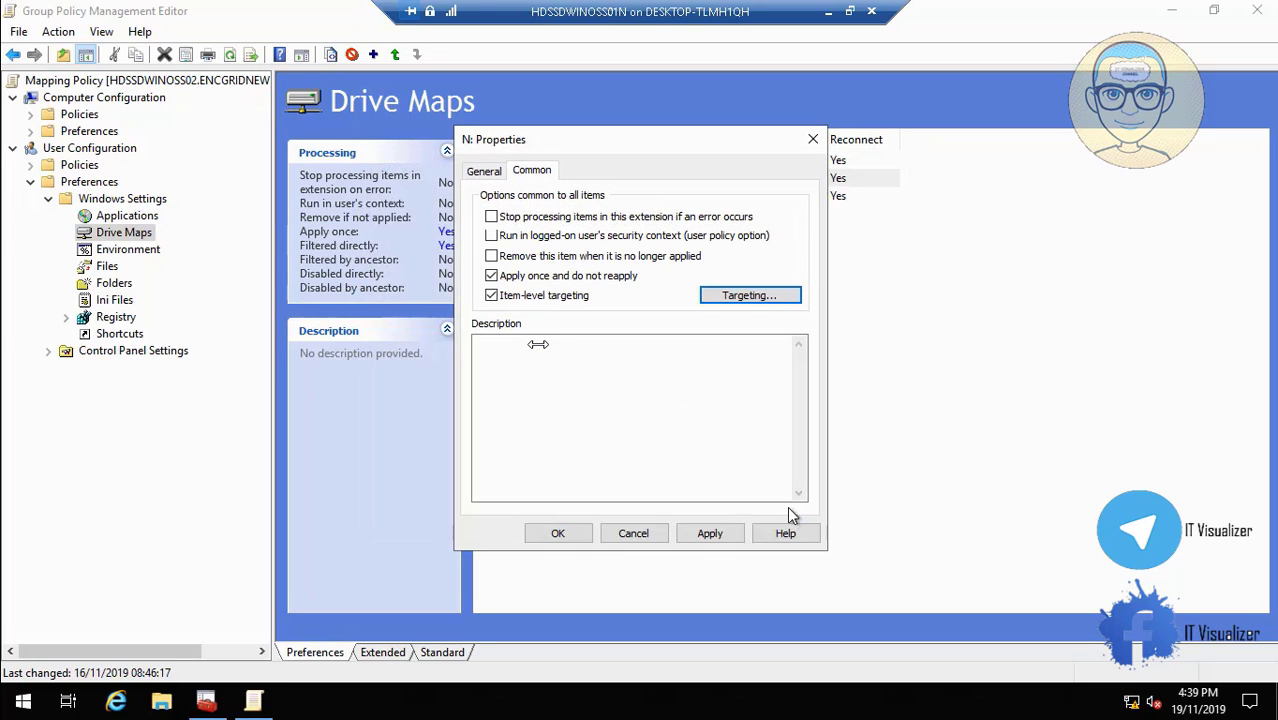
{"action": "left_click", "coordinate": [485, 171]}
{"action": "left_click", "coordinate": [535, 264]}
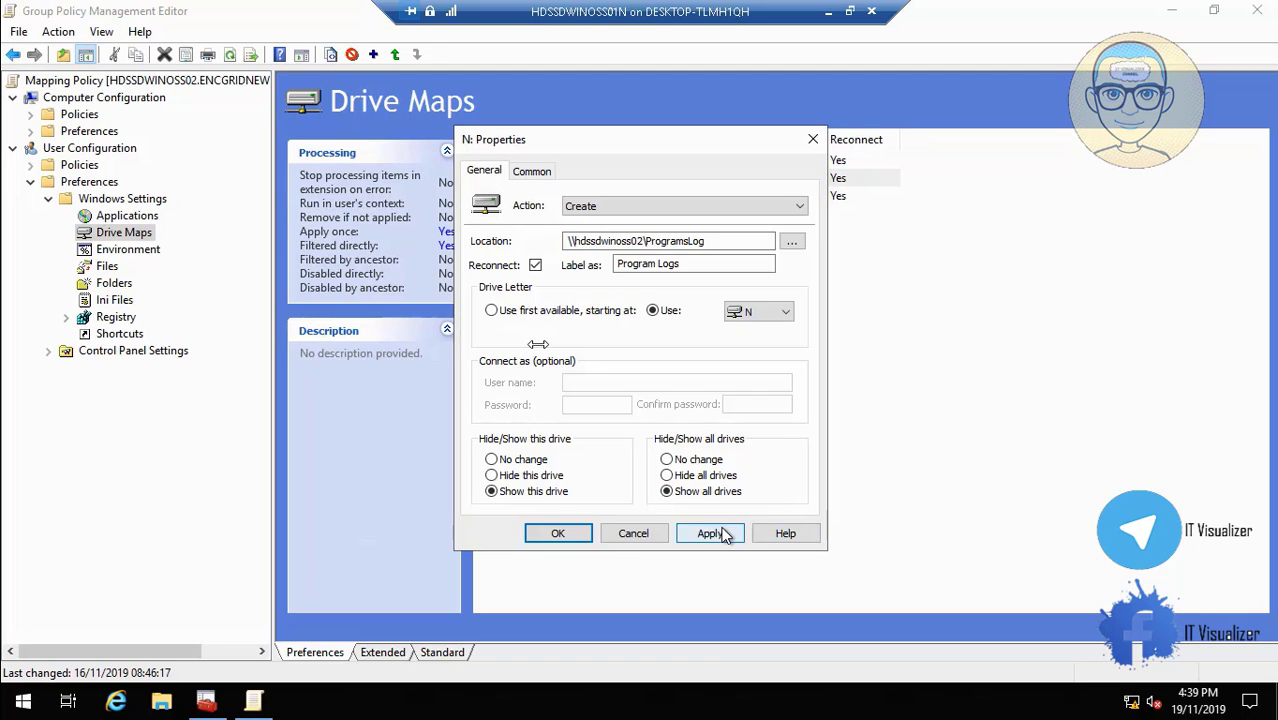
{"action": "left_click", "coordinate": [710, 533]}
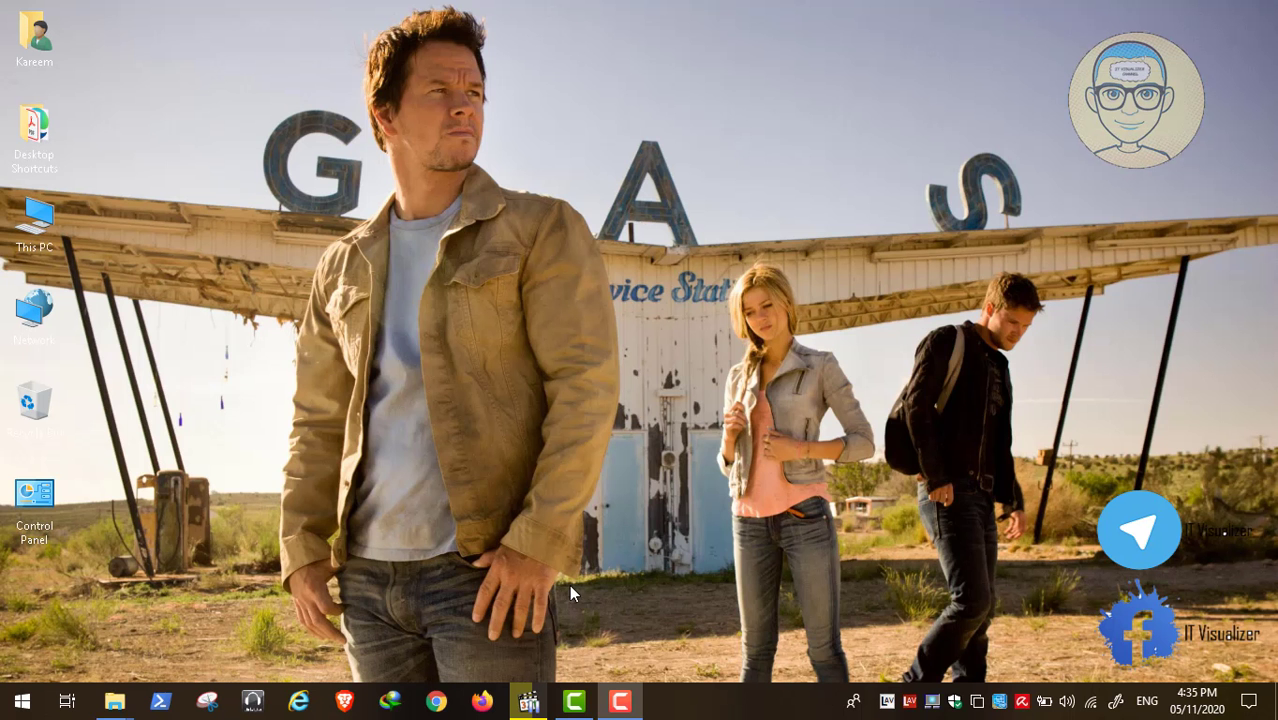
Reconfirm ENCOMMF_Mprograms targeting for N:, then apply and close N: Properties.
{"action": "left_click", "coordinate": [528, 702]}
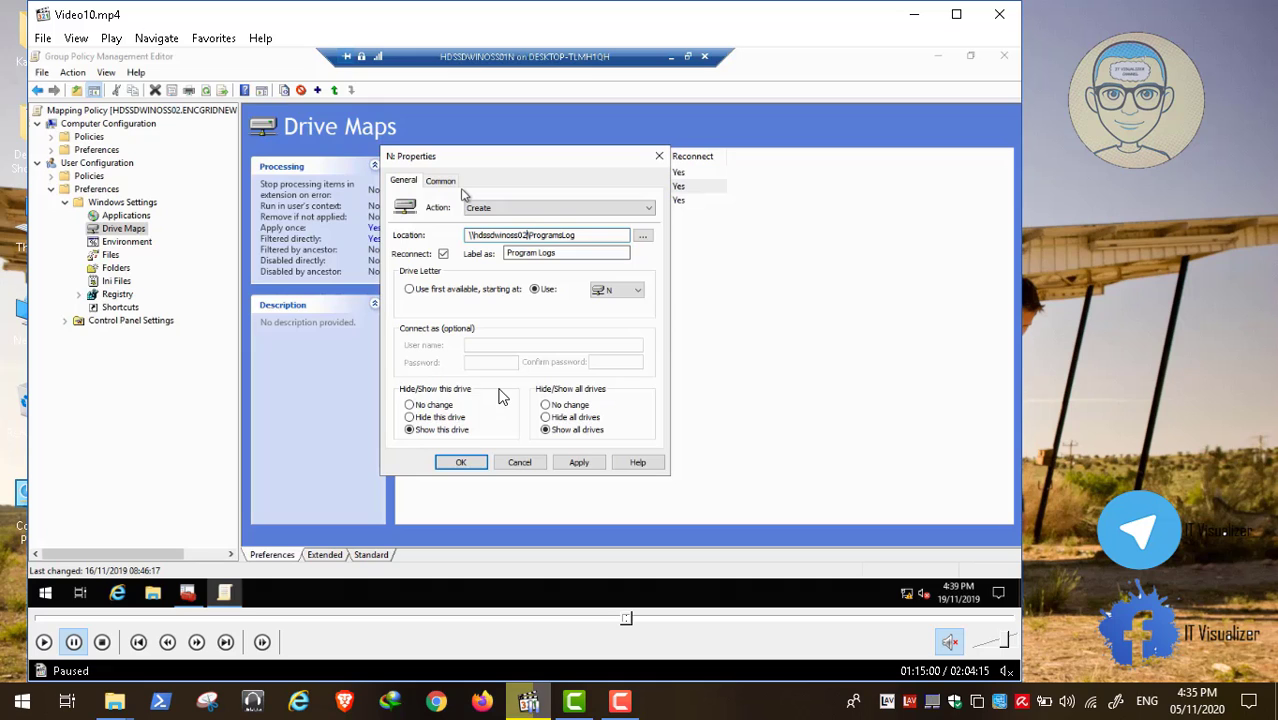
{"action": "double_click", "coordinate": [448, 352]}
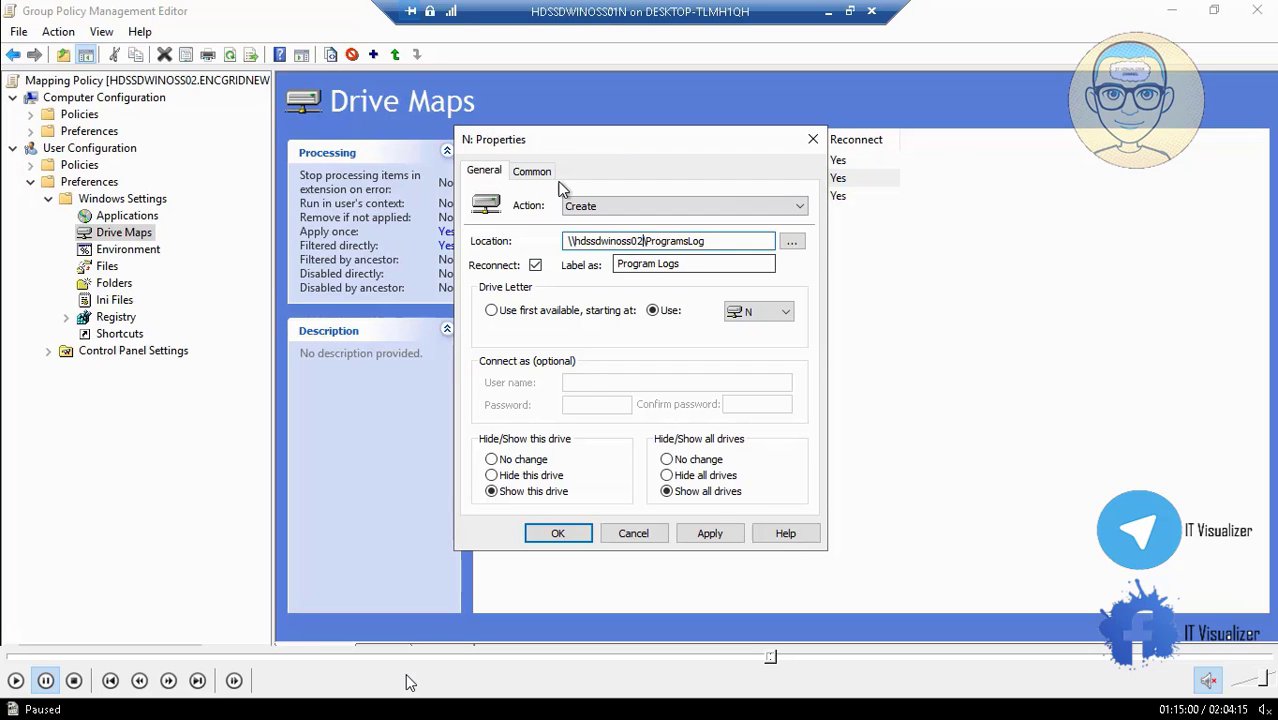
{"action": "mouse_move", "coordinate": [535, 658]}
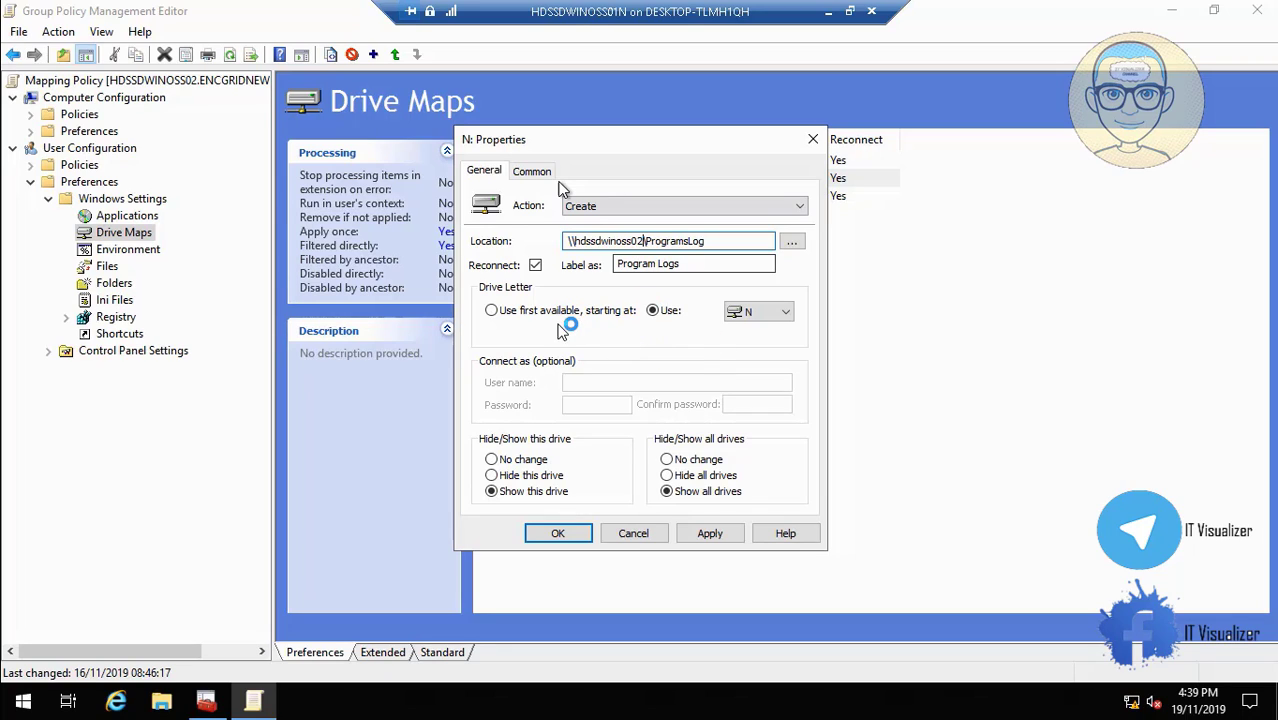
{"action": "key", "text": "space"}
{"action": "left_click", "coordinate": [16, 683]}
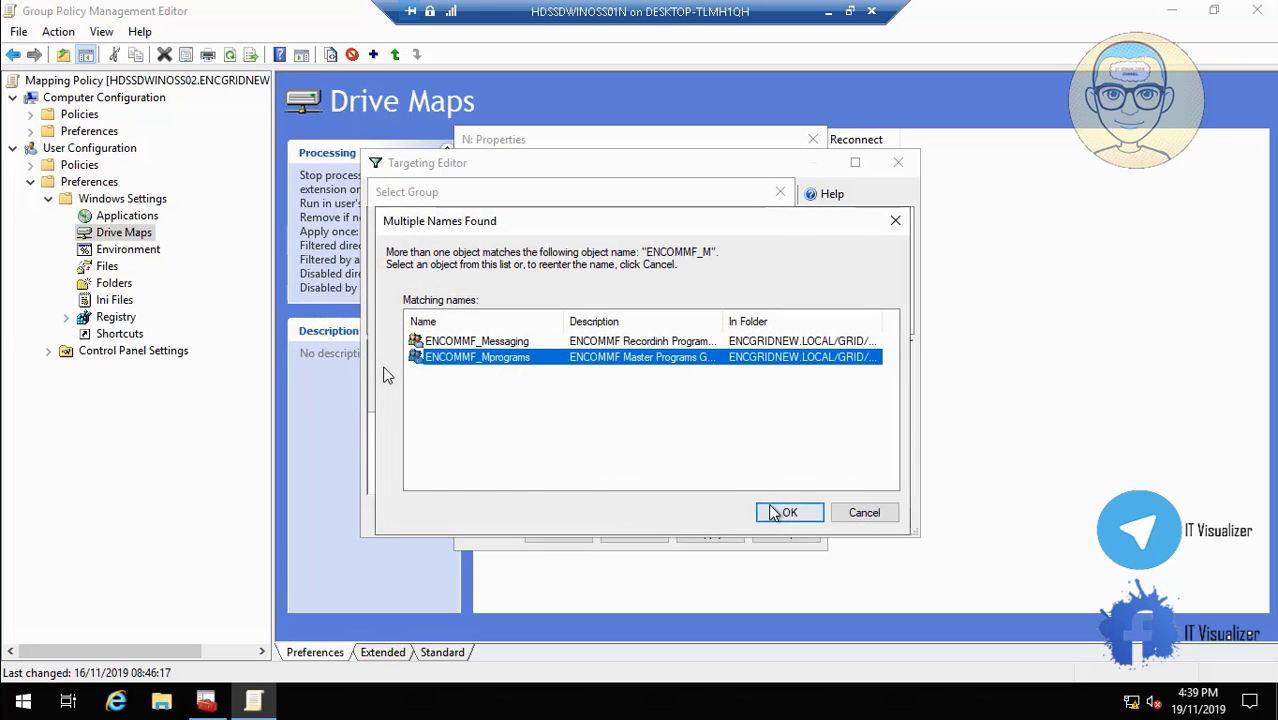
{"action": "left_click", "coordinate": [683, 395]}
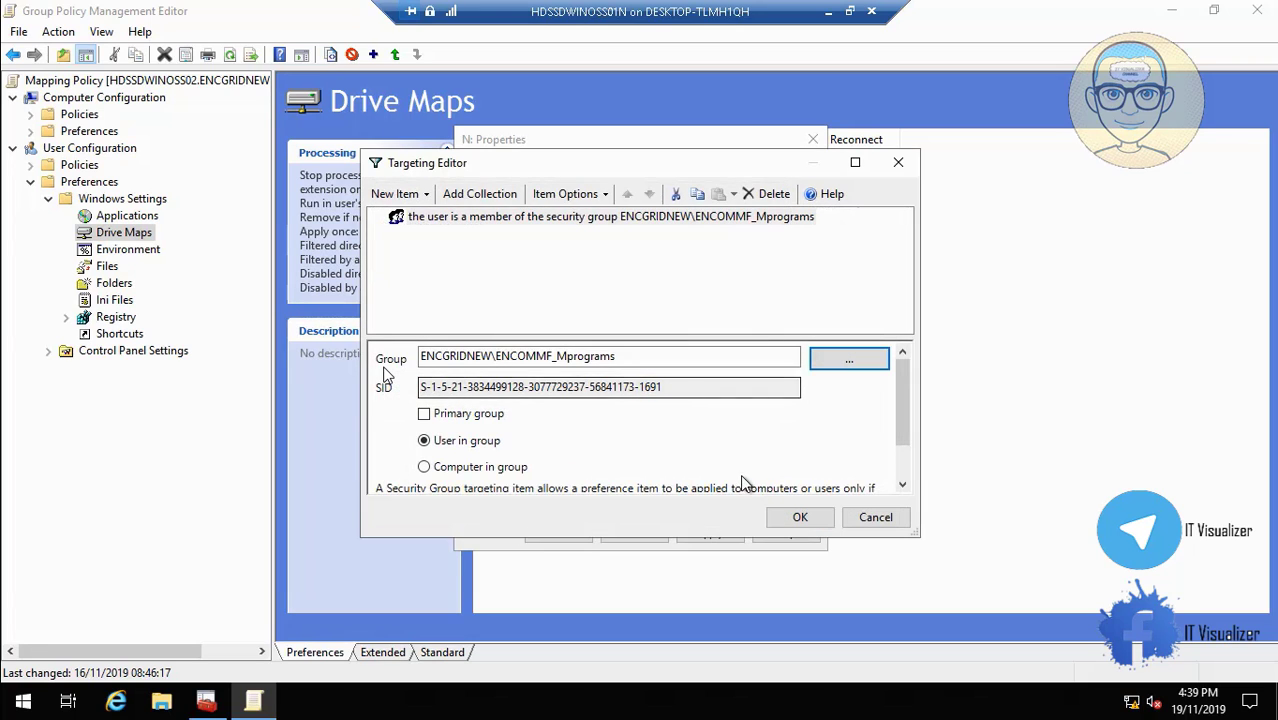
{"action": "left_click", "coordinate": [799, 517]}
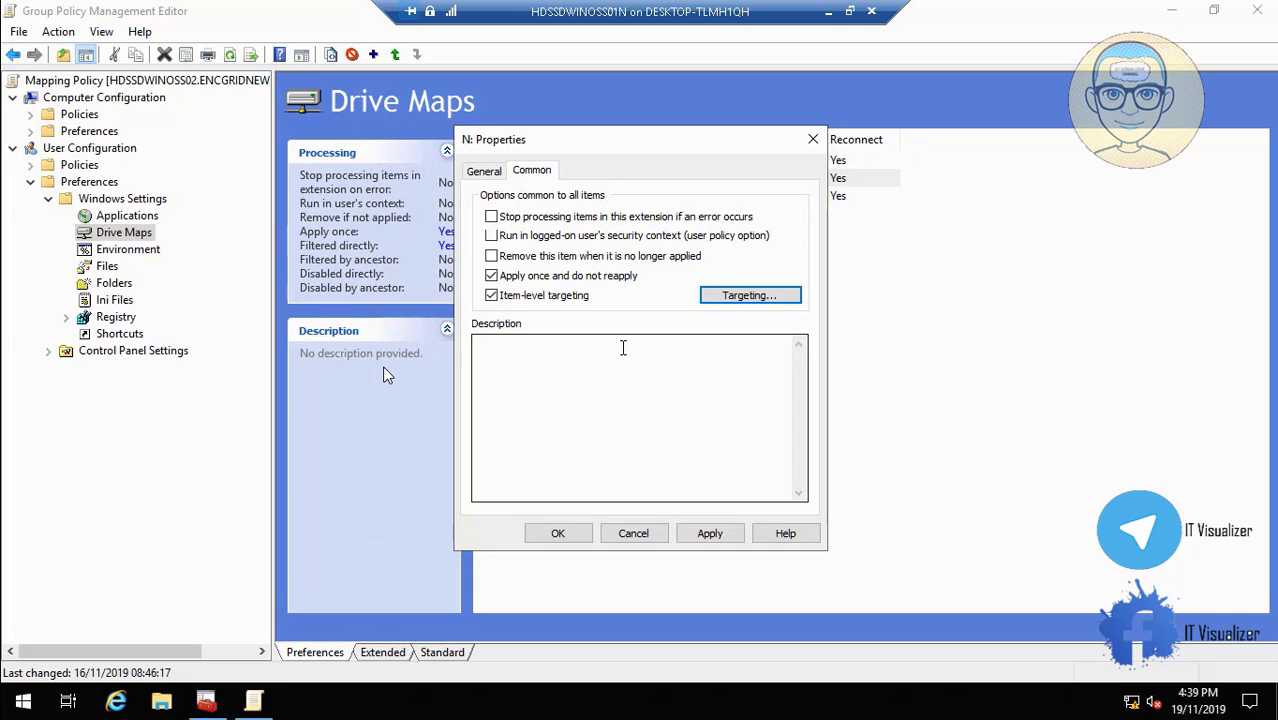
{"action": "left_click", "coordinate": [488, 172]}
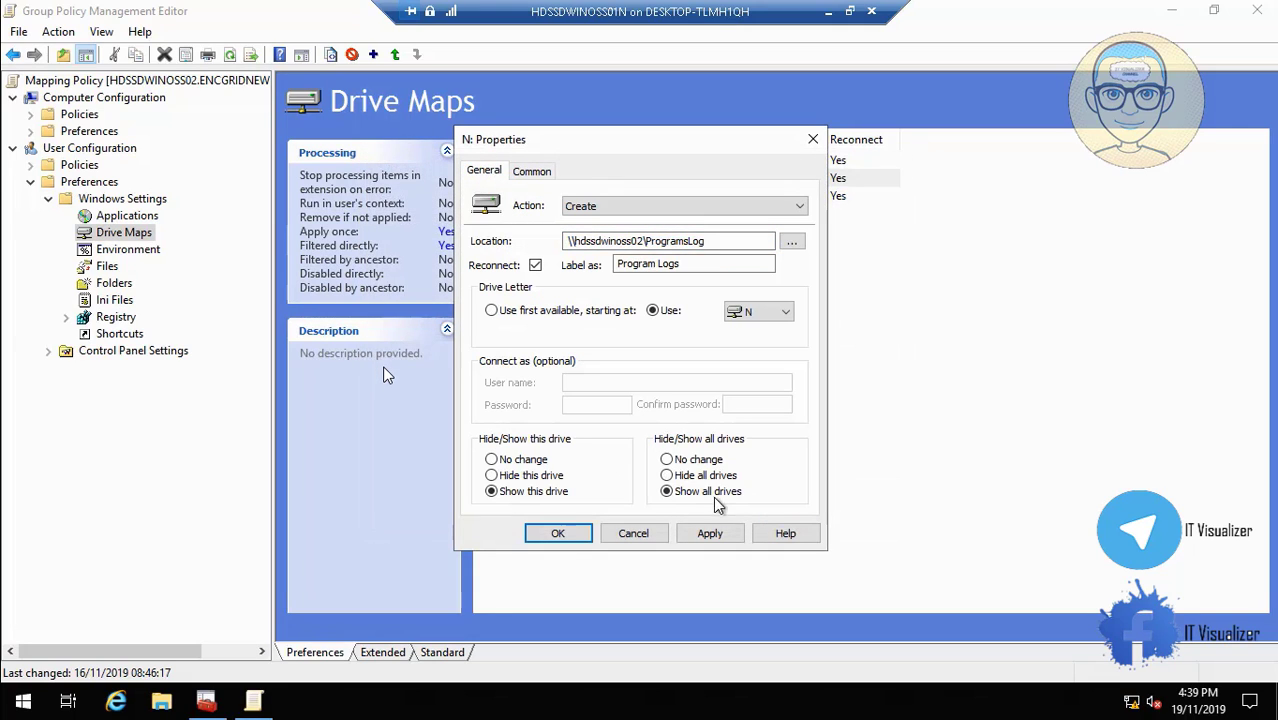
{"action": "left_click", "coordinate": [712, 533]}
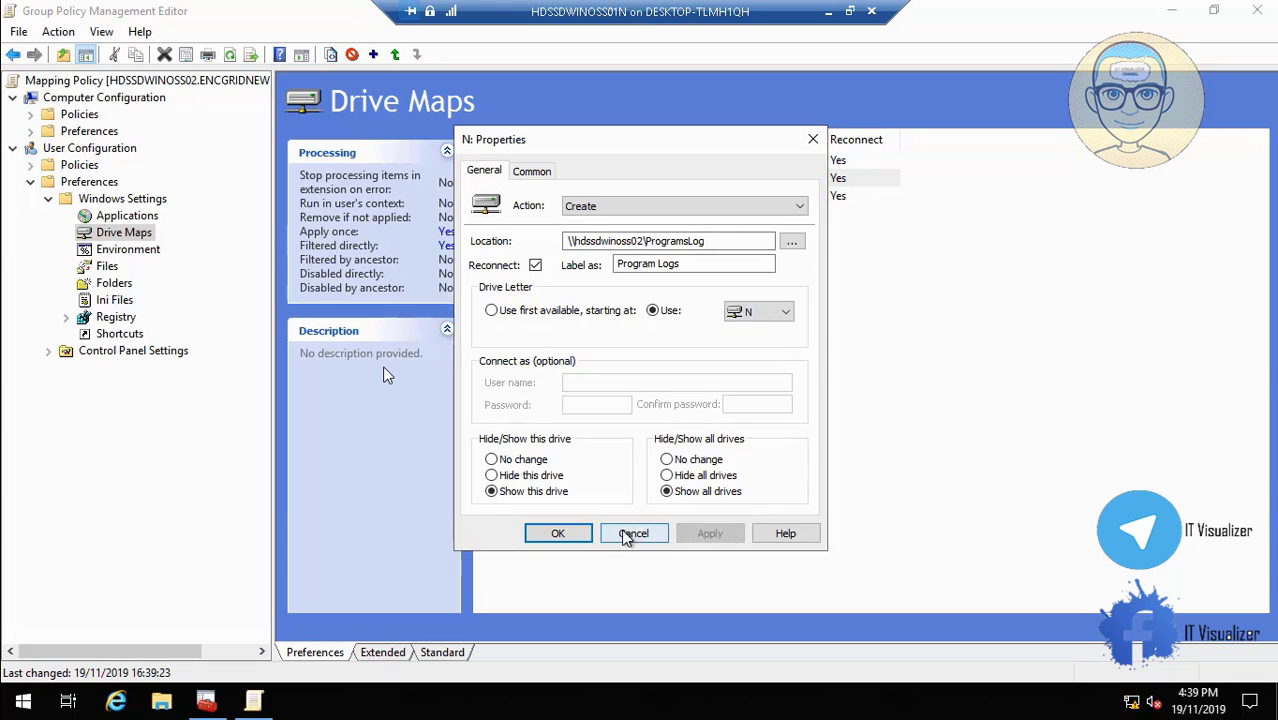
{"action": "left_click", "coordinate": [576, 535]}
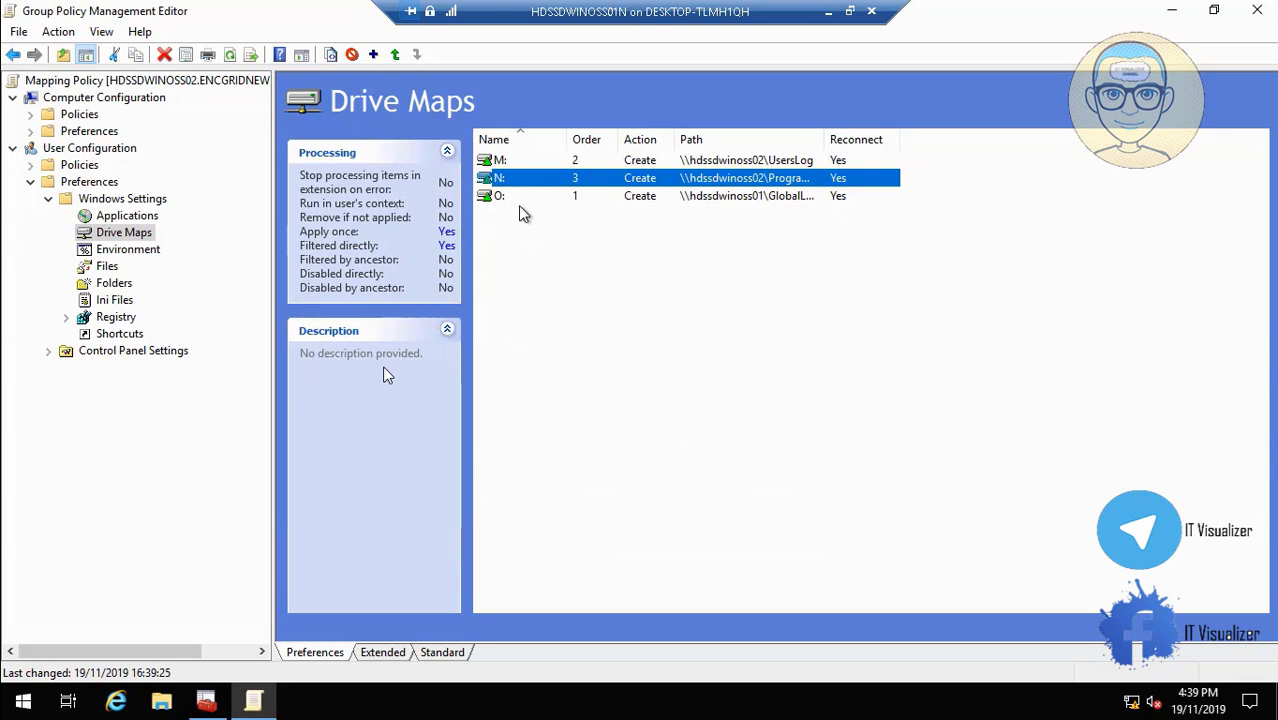
Point the O: drive map to \\hdssdwinoss02\GlobalLogs and apply it.
{"action": "left_click", "coordinate": [500, 200]}
{"action": "right_click", "coordinate": [499, 197]}
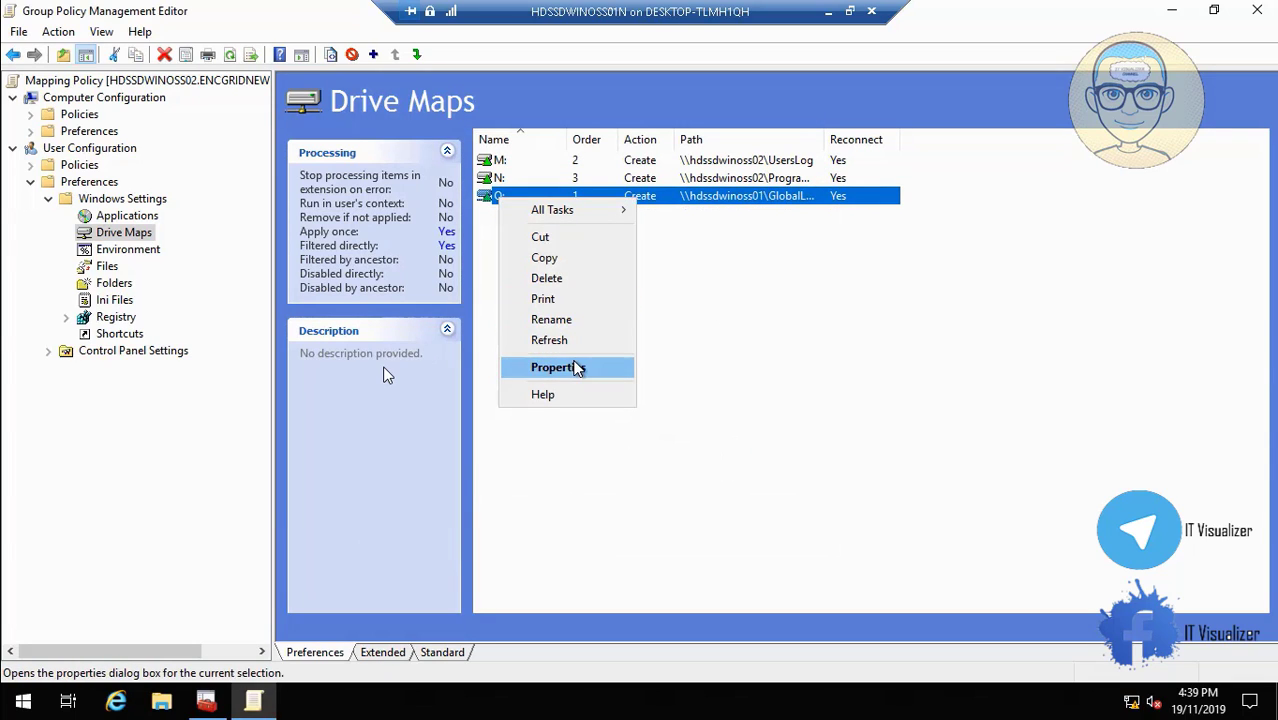
{"action": "left_click", "coordinate": [558, 367]}
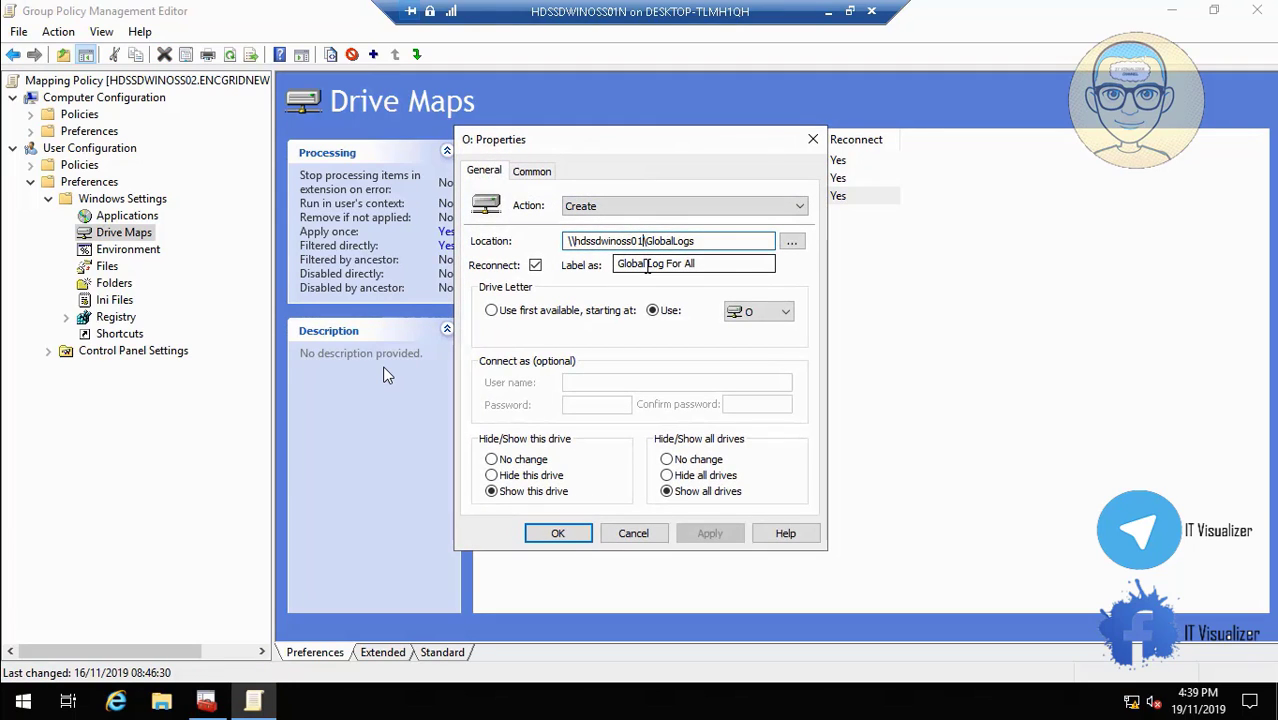
{"action": "type", "text": "/2"}
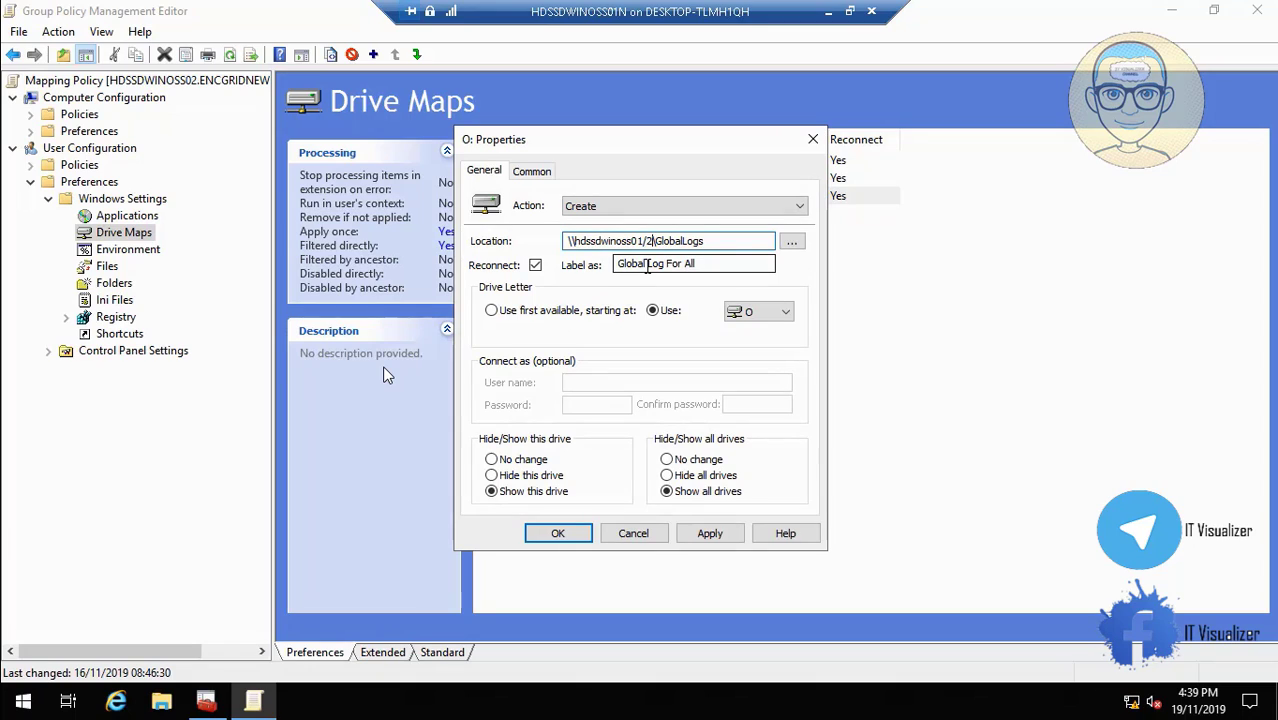
{"action": "key", "text": "BackSpace"}
{"action": "key", "text": "BackSpace"}
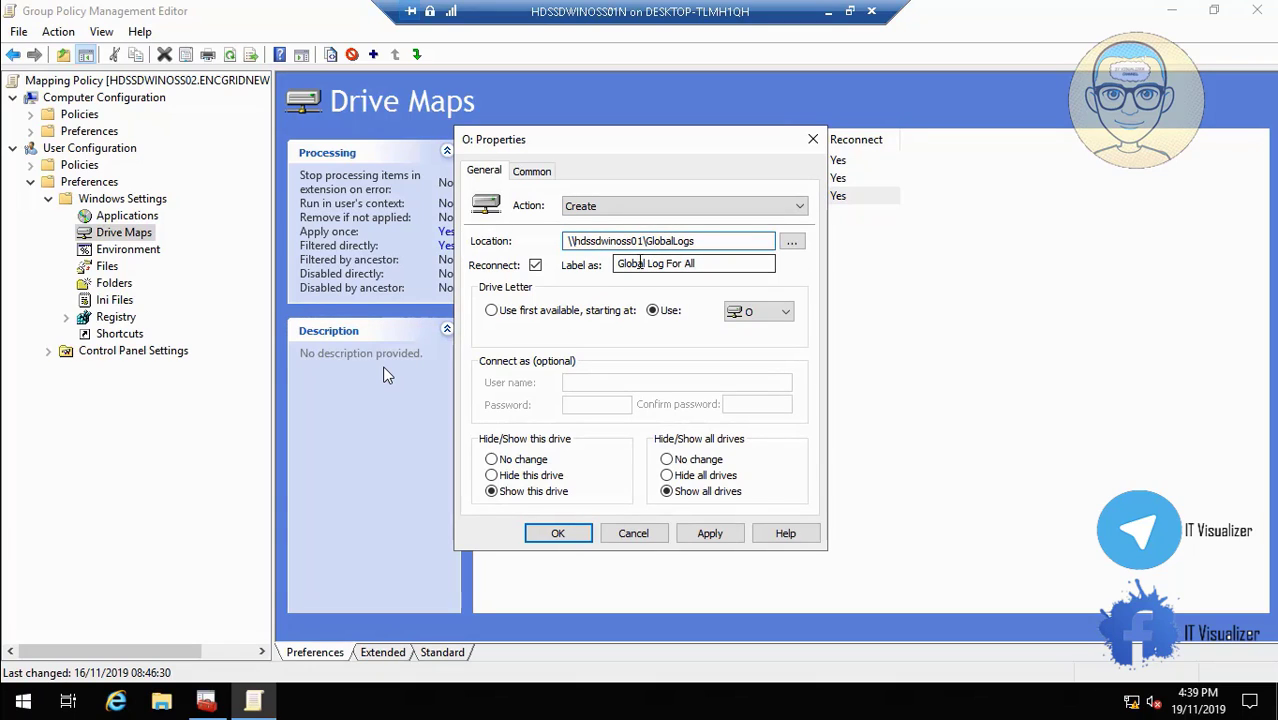
{"action": "key", "text": "BackSpace"}
{"action": "type", "text": "2"}
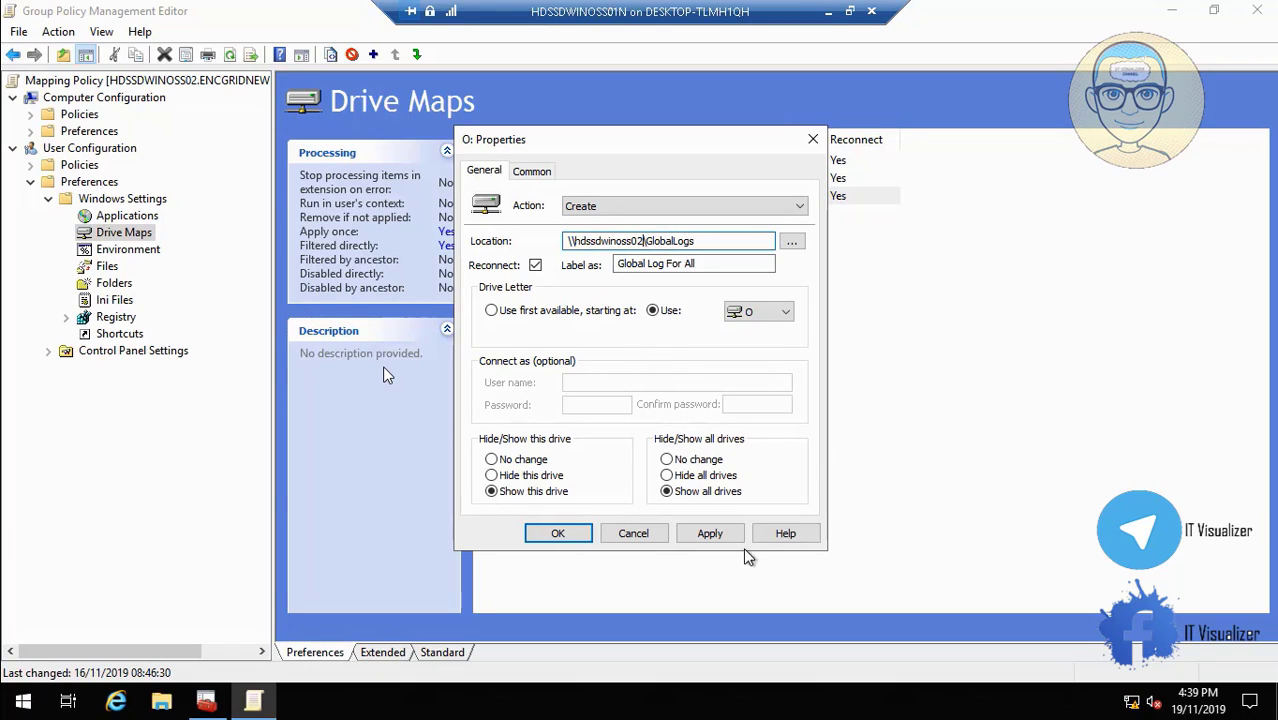
{"action": "left_click", "coordinate": [727, 532]}
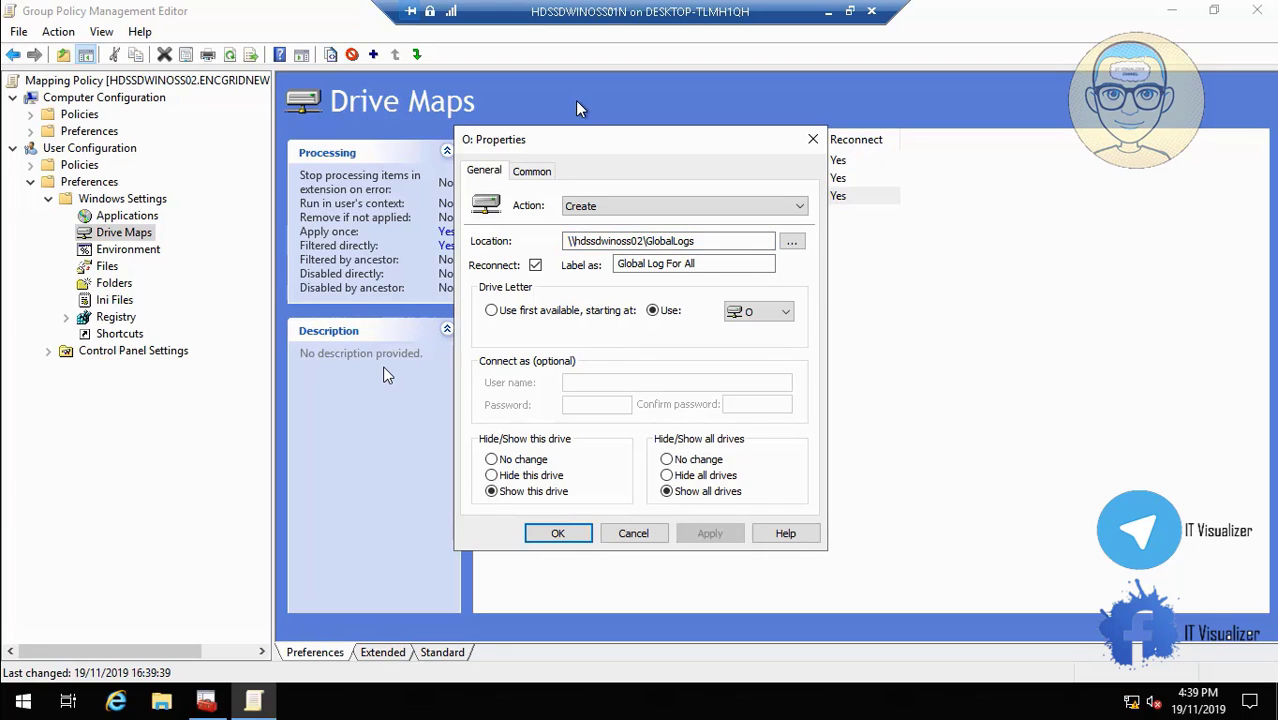
Target the O: drive map at the ENCOMMF_Users security group.
{"action": "left_click", "coordinate": [543, 174]}
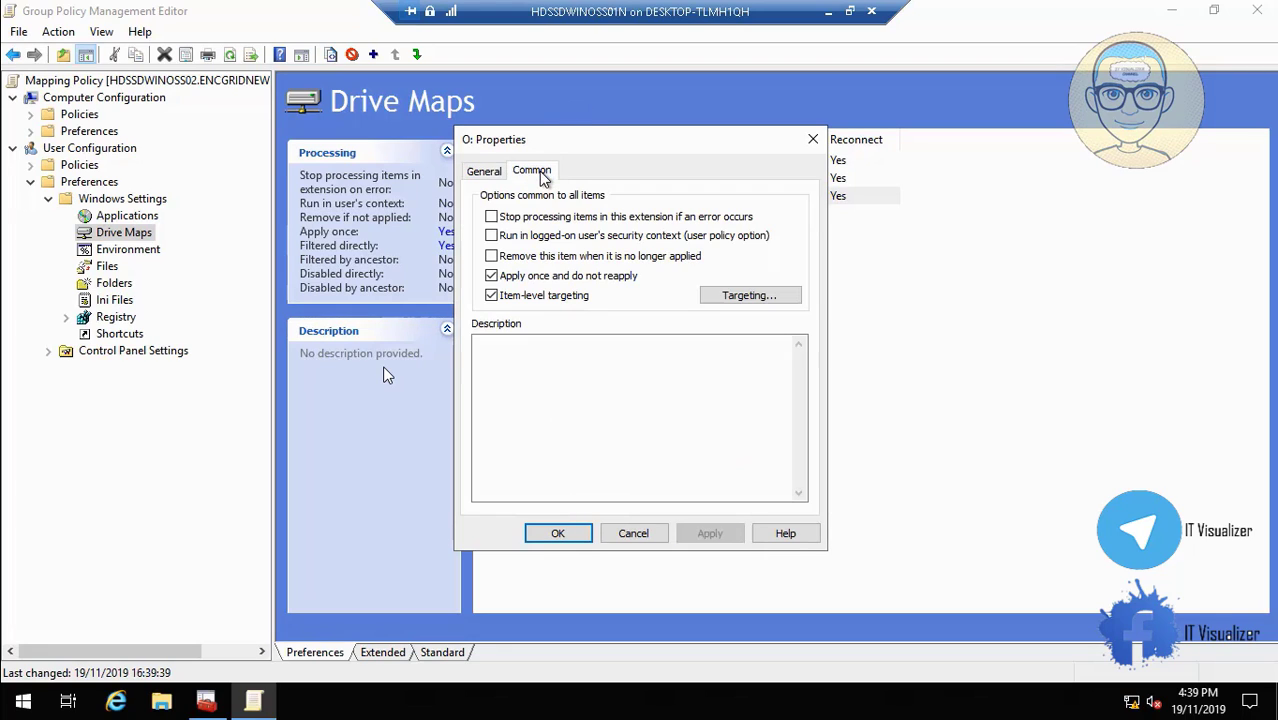
{"action": "left_click", "coordinate": [748, 295]}
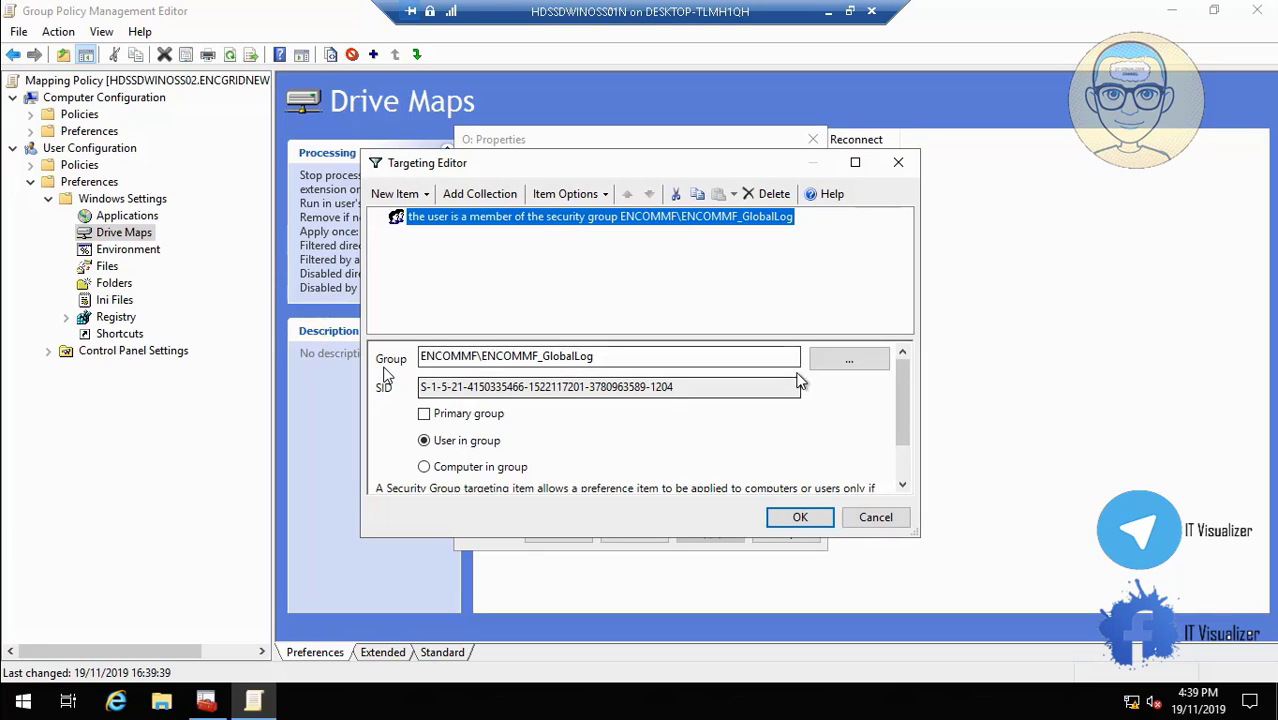
{"action": "left_click", "coordinate": [849, 362]}
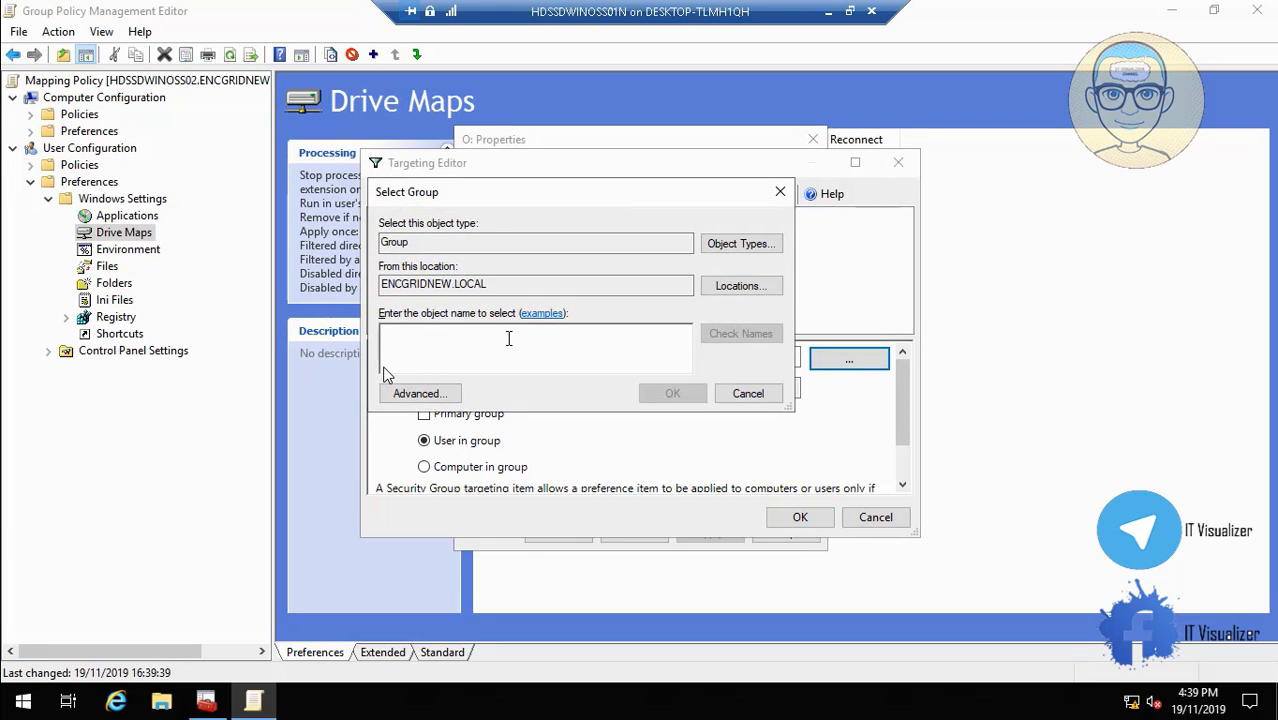
{"action": "type", "text": "ENCOMMF_Users"}
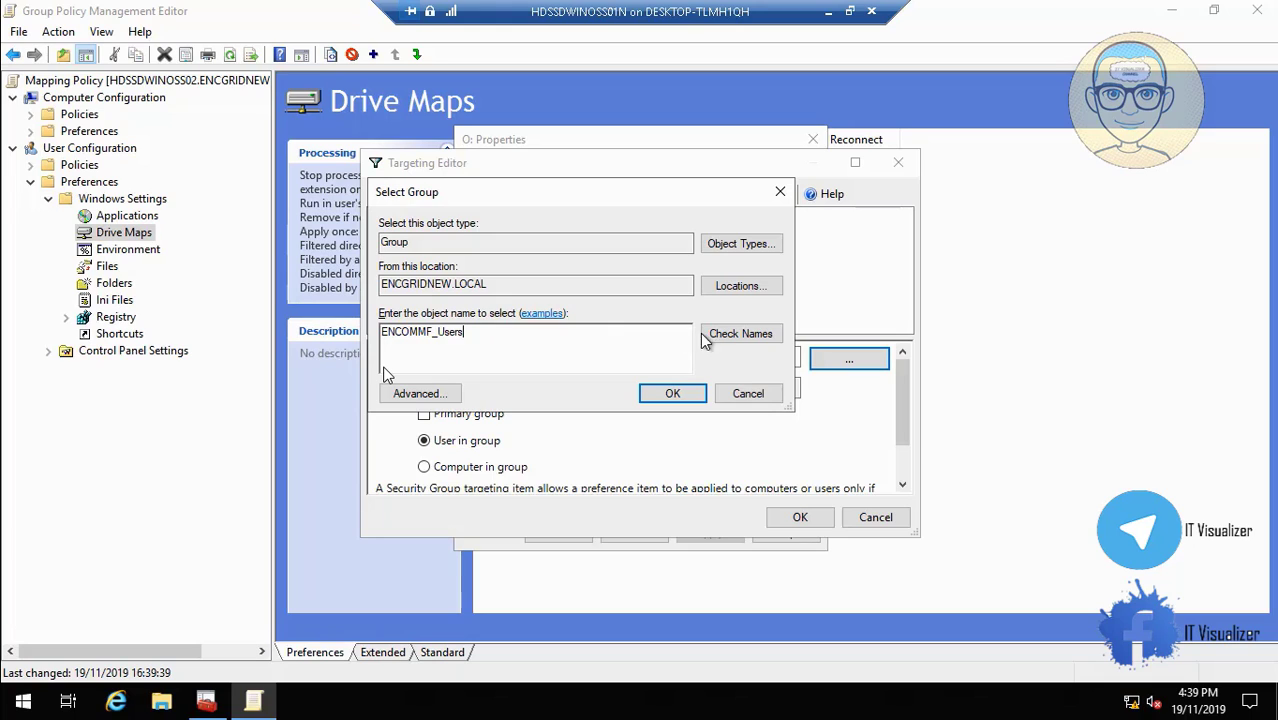
{"action": "left_click", "coordinate": [735, 336]}
{"action": "left_click", "coordinate": [673, 394]}
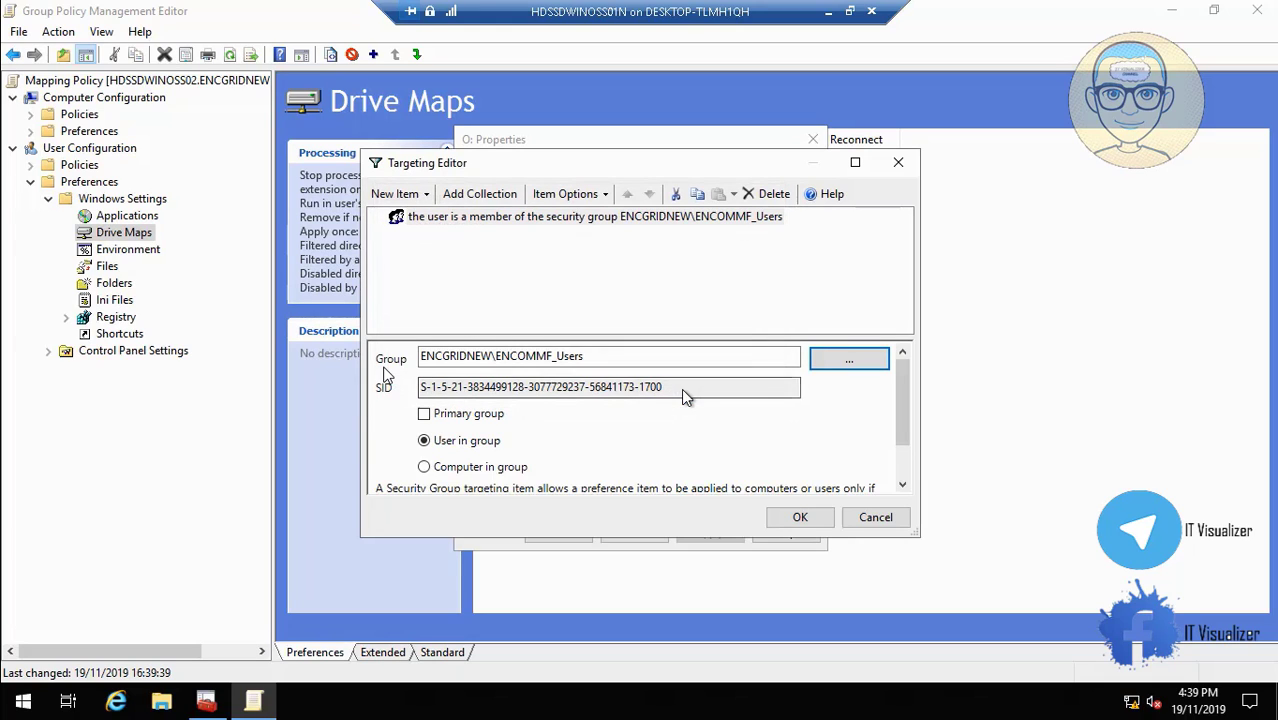
{"action": "left_click", "coordinate": [798, 517]}
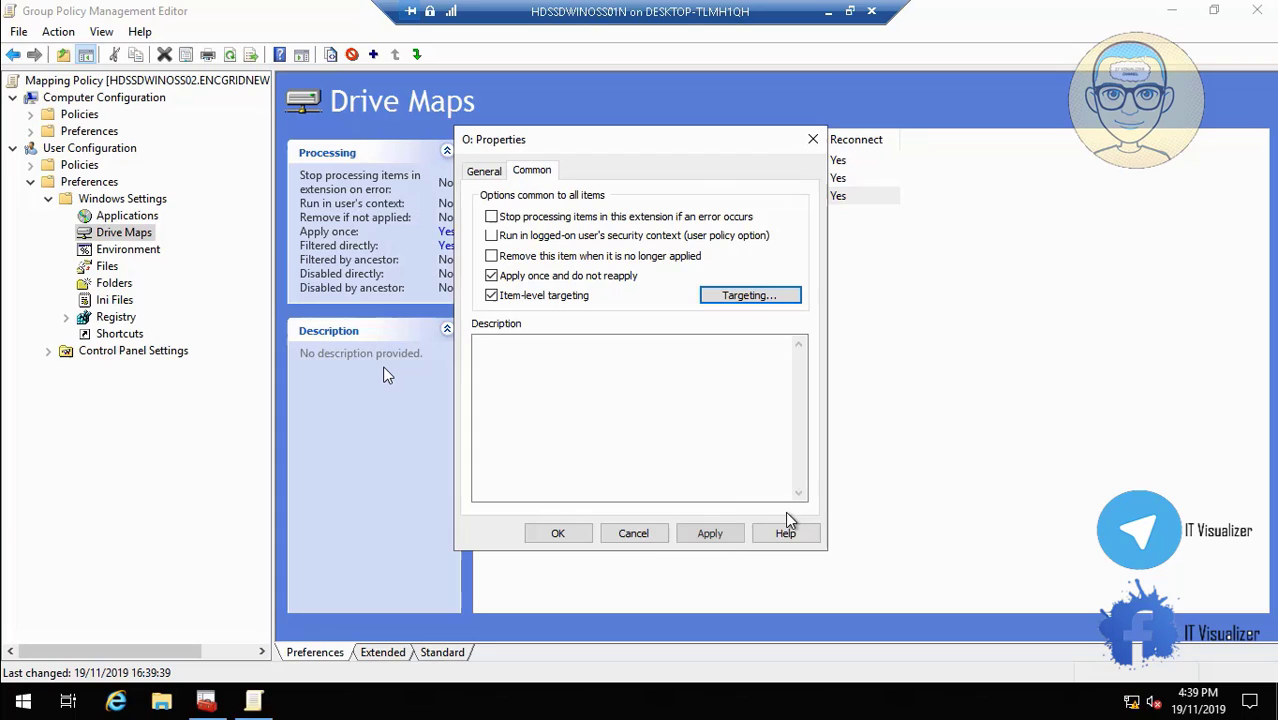
{"action": "left_click", "coordinate": [492, 172]}
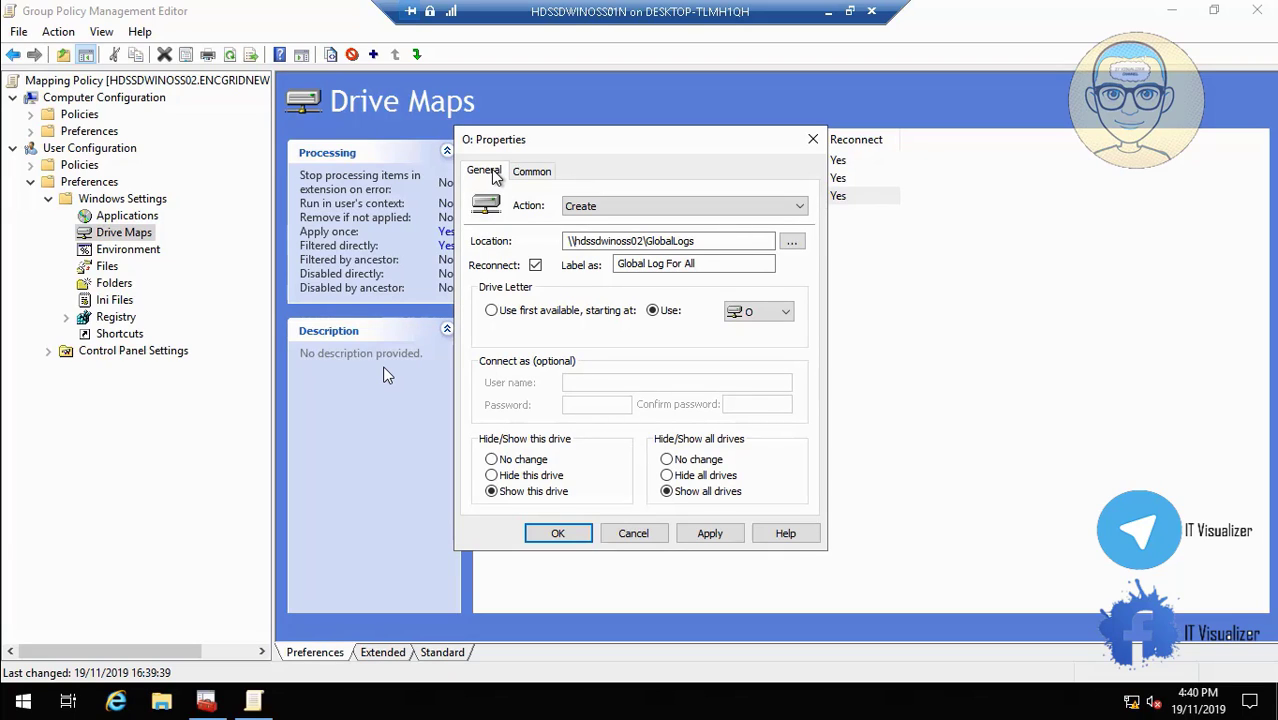
Remove ENCOMMF_All Grid from D:\Logs\GlobalLogs permissions and start adding a new group.
{"action": "mouse_move", "coordinate": [548, 658]}
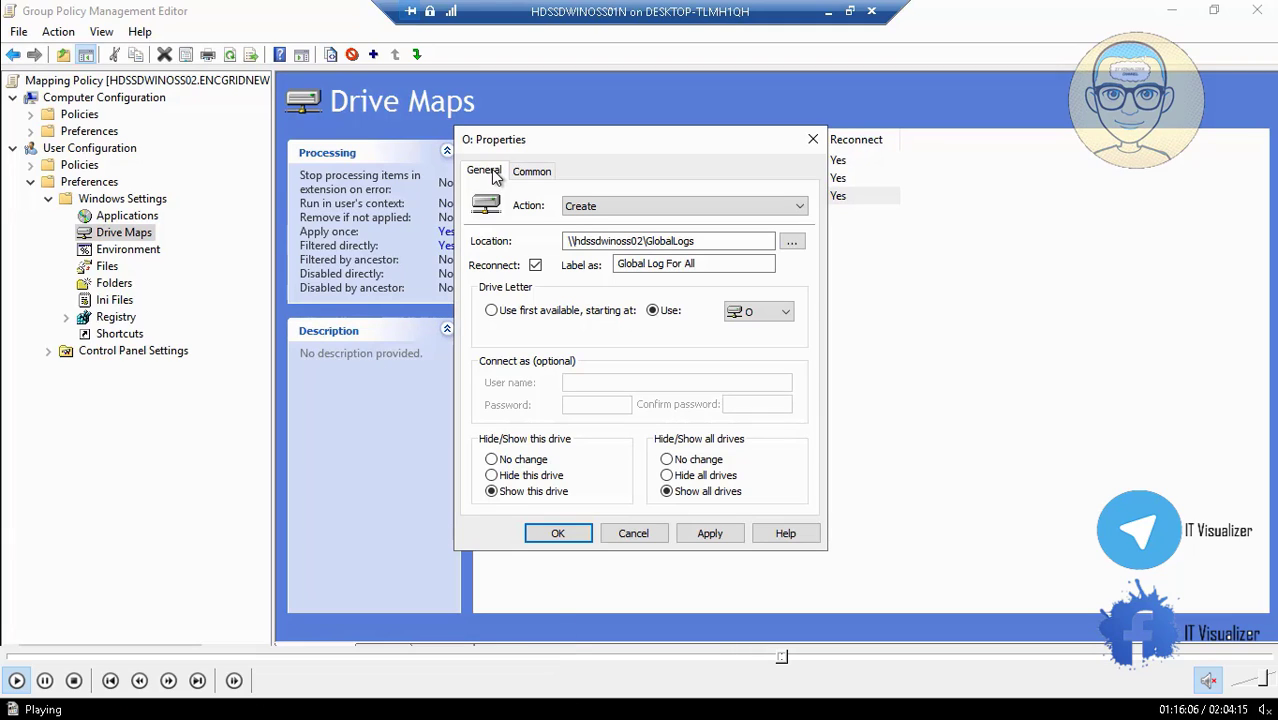
{"action": "left_click", "coordinate": [788, 657]}
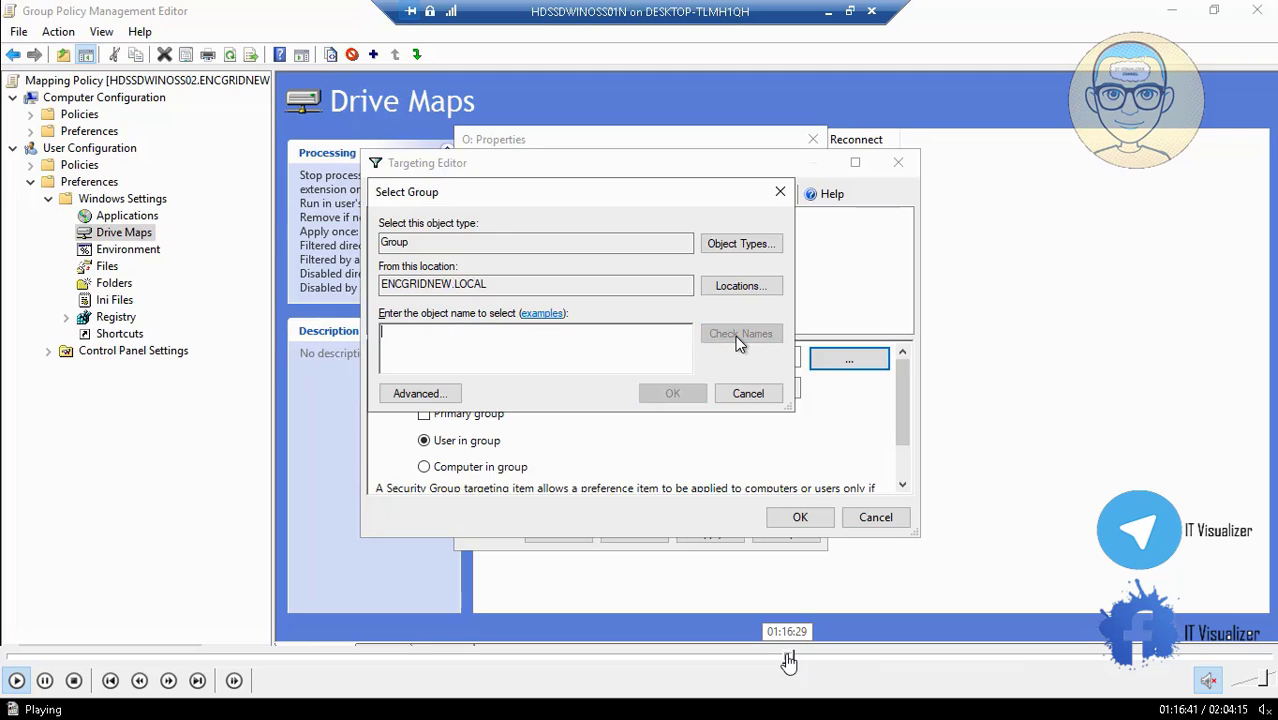
{"action": "left_click", "coordinate": [793, 657]}
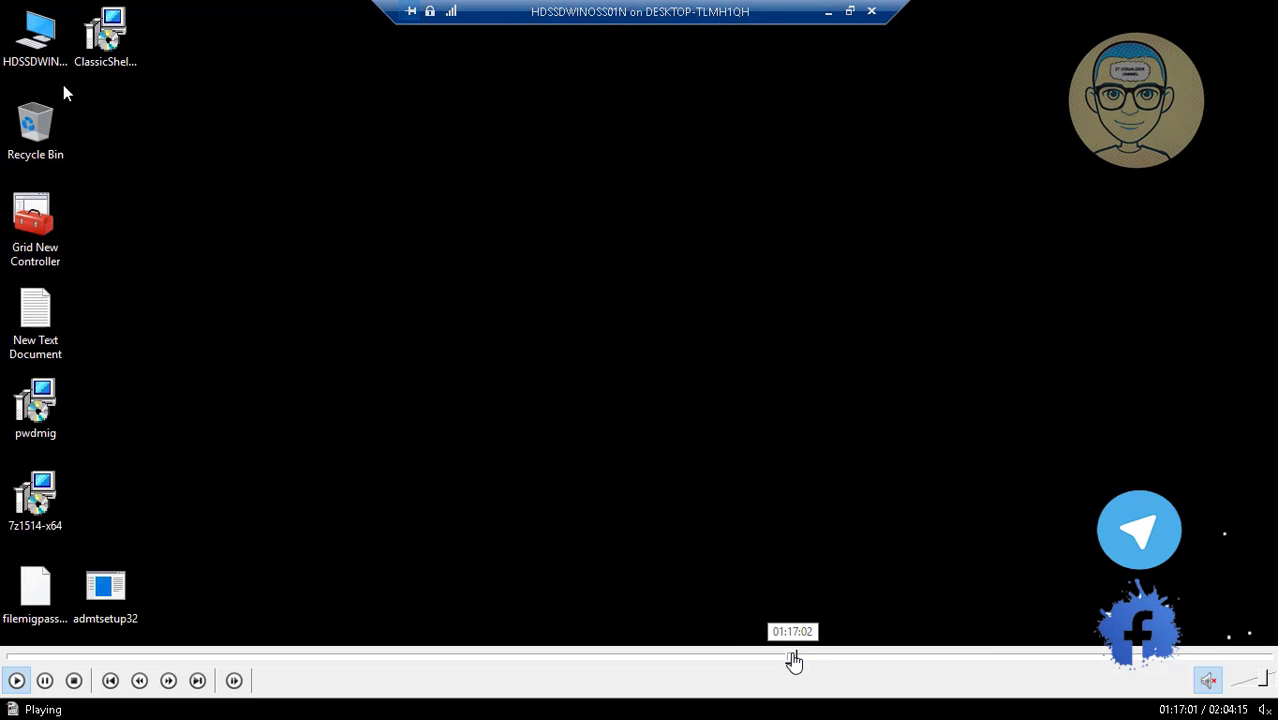
{"action": "left_click", "coordinate": [790, 657]}
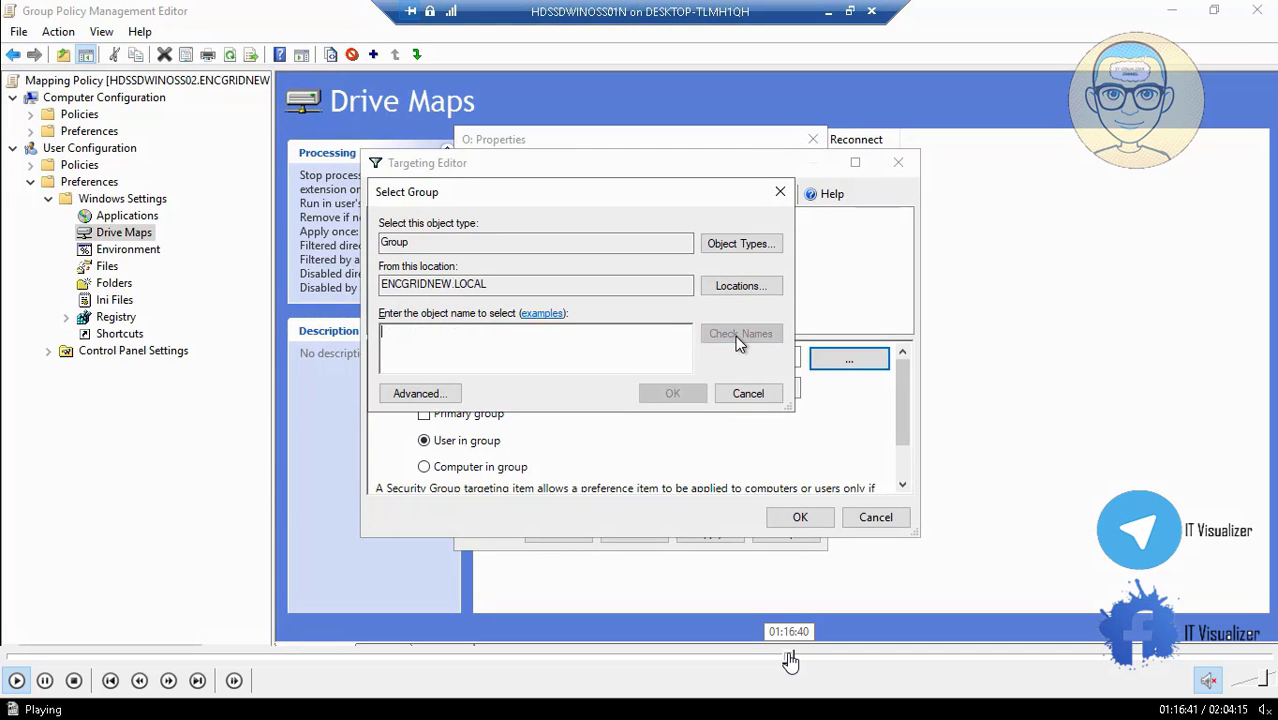
{"action": "left_click", "coordinate": [793, 657]}
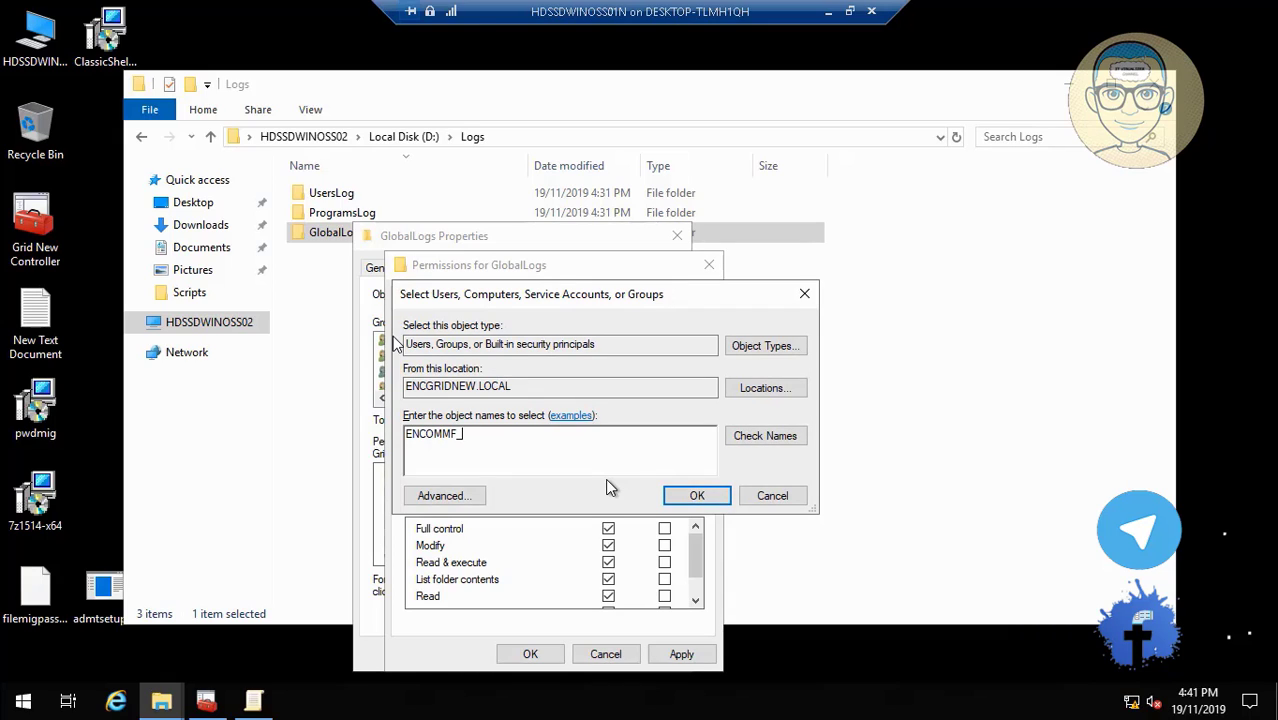
Add ENCOMMF_GlobalLog to the GlobalLogs folder permissions with Modify allowed, and apply.
{"action": "type", "text": "GL"}
{"action": "left_click", "coordinate": [772, 435]}
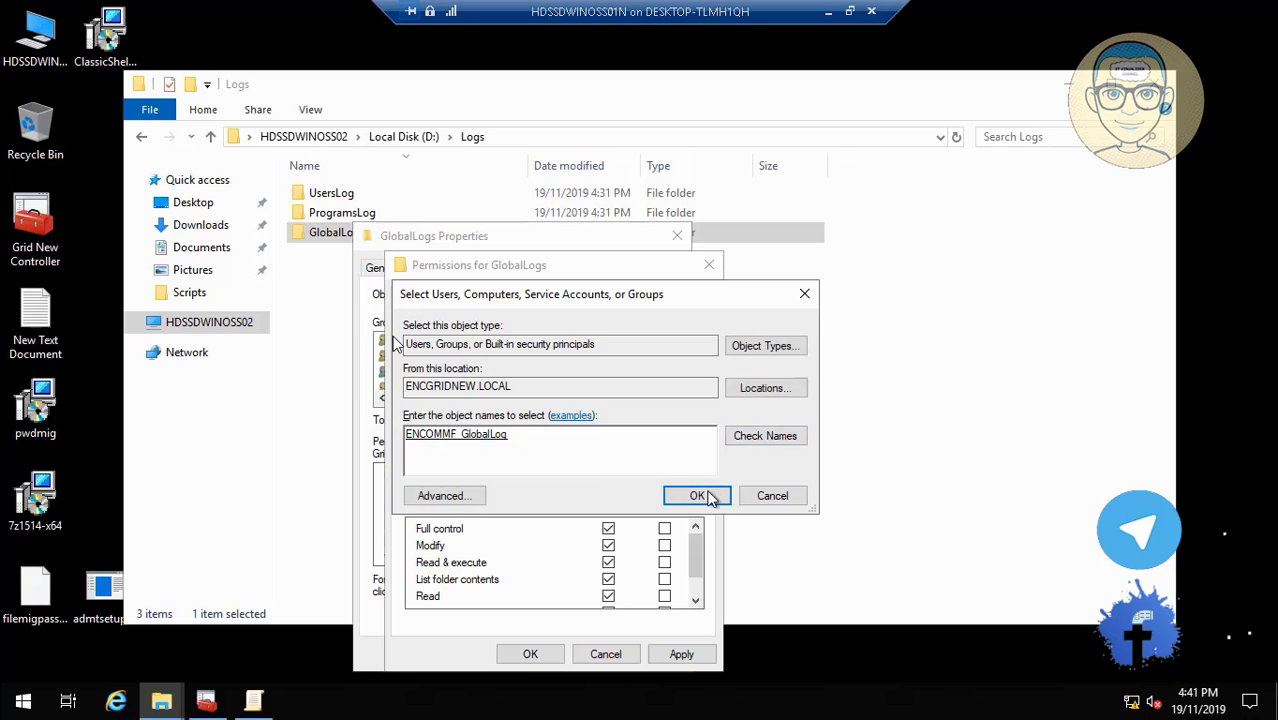
{"action": "left_click", "coordinate": [705, 496]}
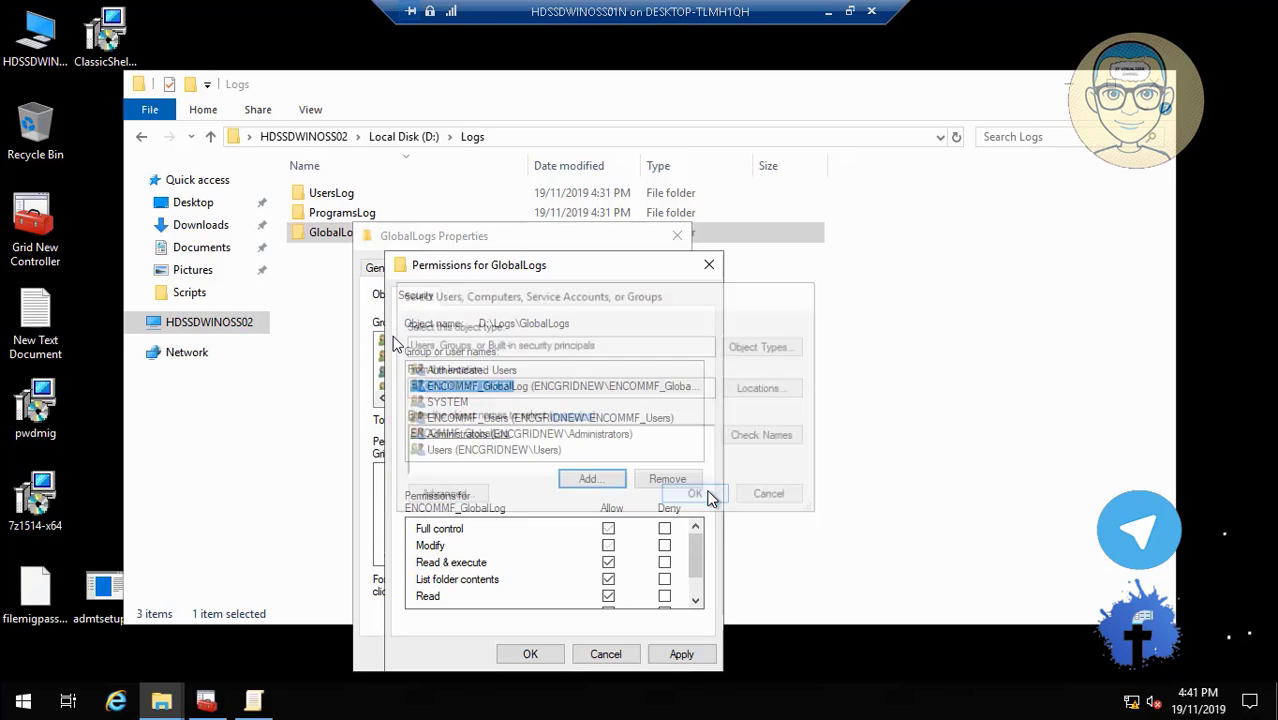
{"action": "left_click", "coordinate": [608, 545]}
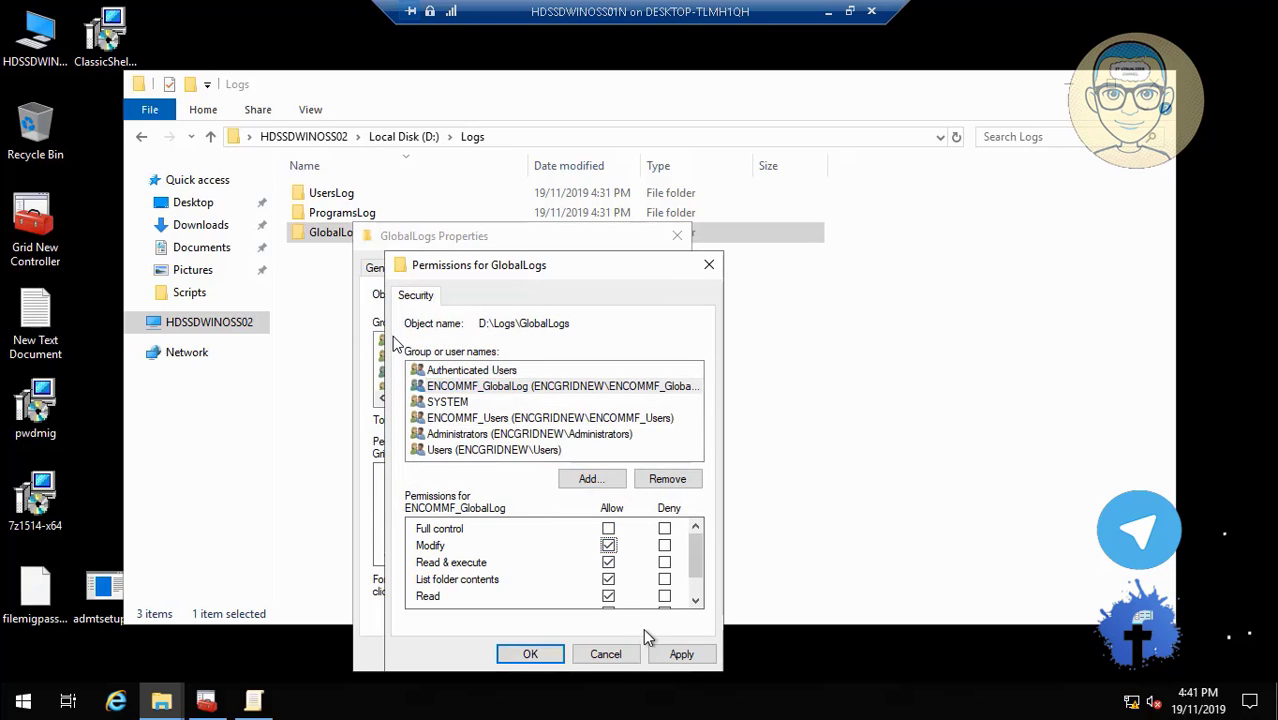
{"action": "left_click", "coordinate": [678, 653]}
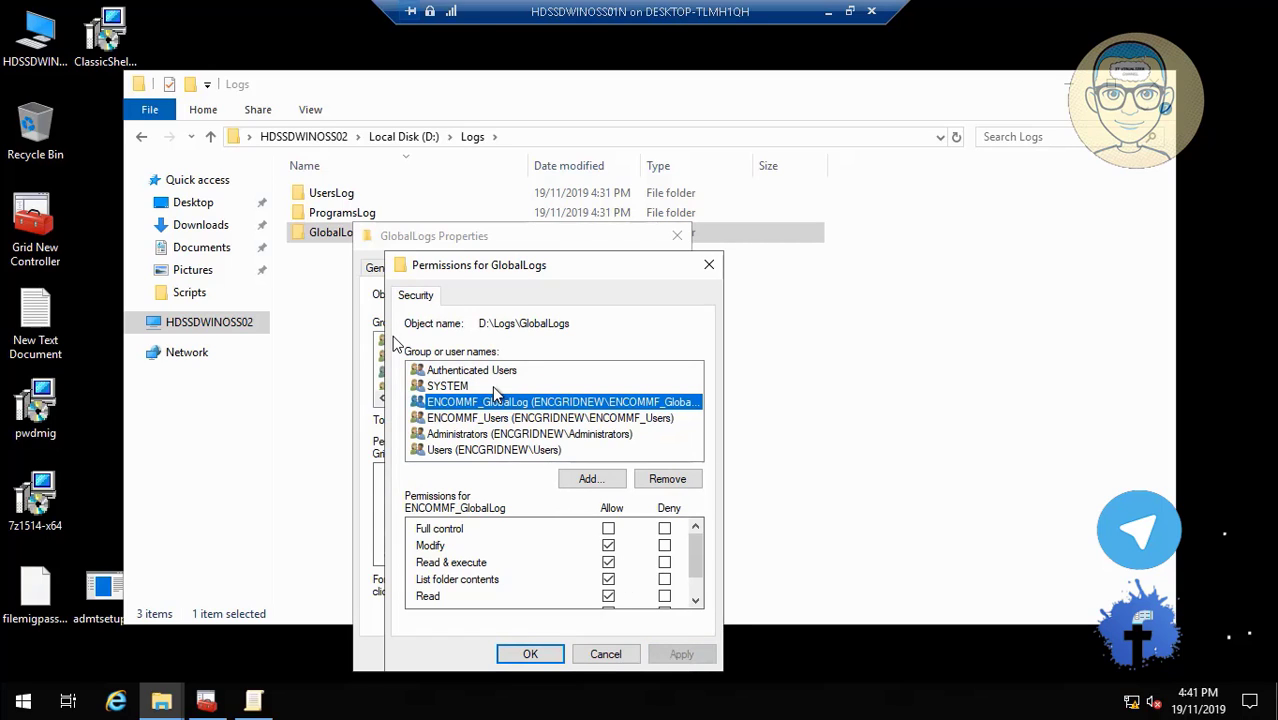
{"action": "left_click", "coordinate": [530, 654]}
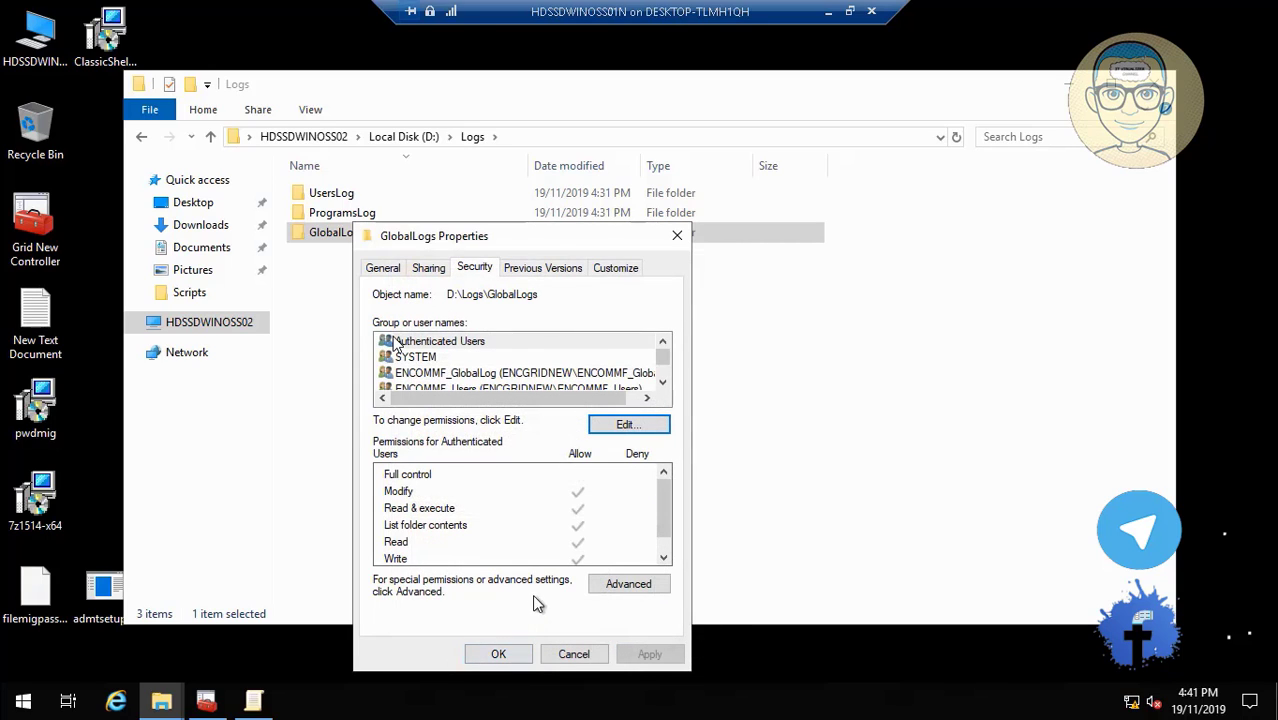
Allow Change on the GlobalLogs share for ENCOMMF_GlobalLog, apply, and close everything.
{"action": "left_click", "coordinate": [428, 267]}
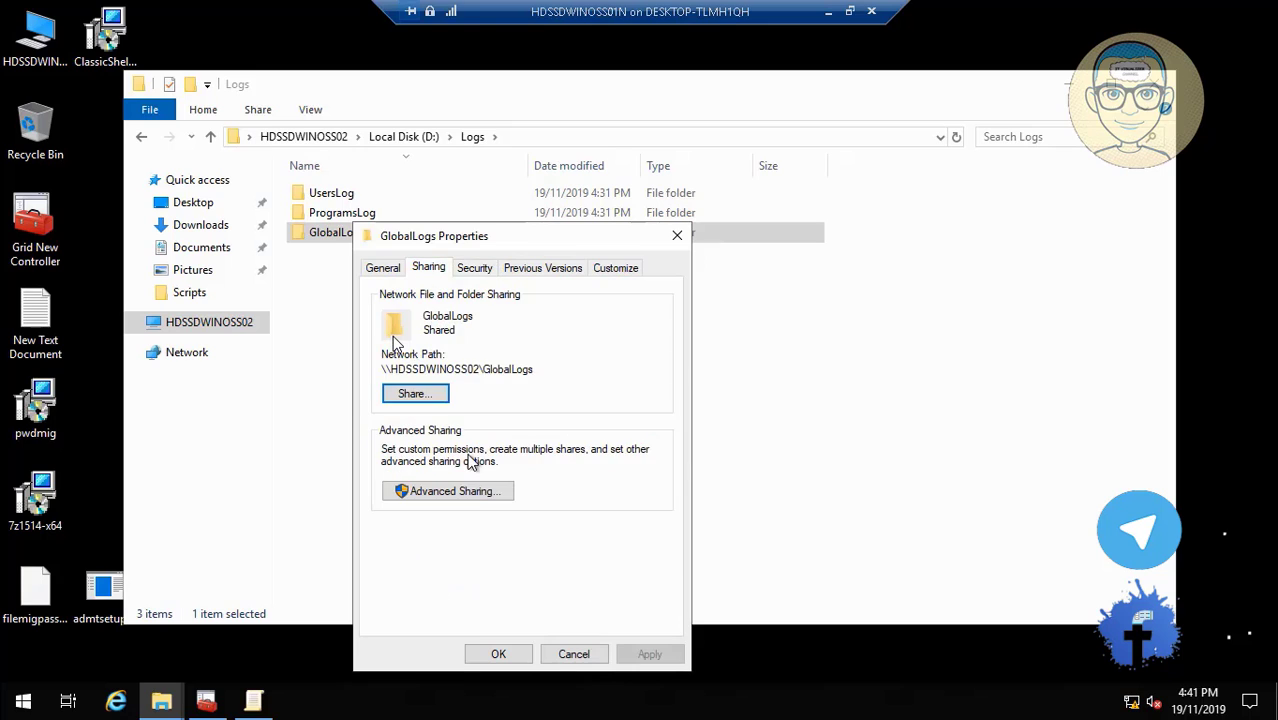
{"action": "left_click", "coordinate": [473, 493]}
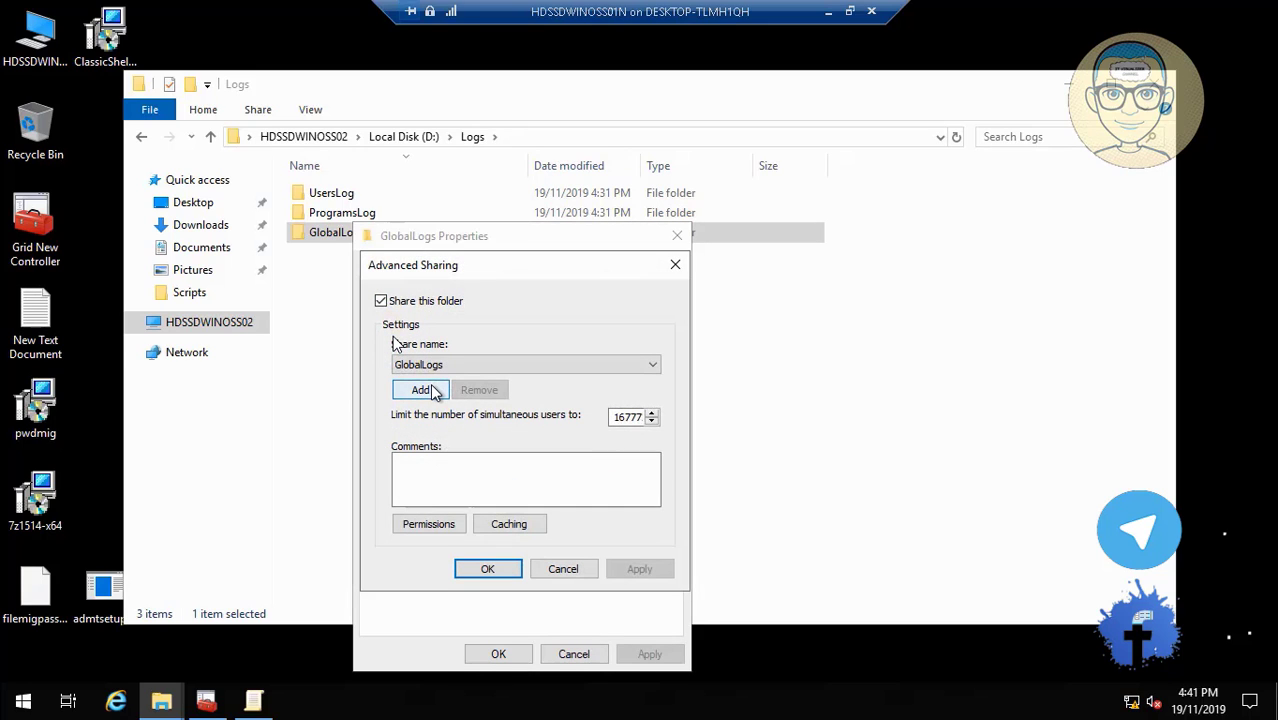
{"action": "left_click", "coordinate": [440, 524]}
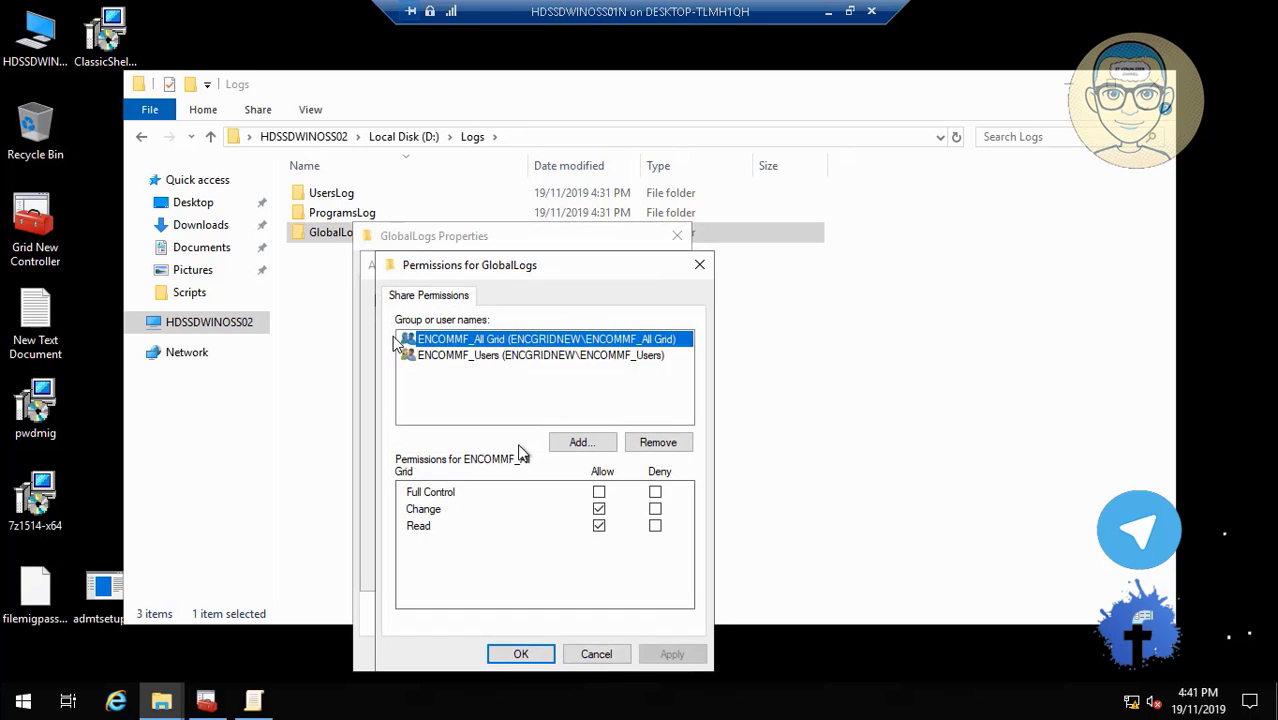
{"action": "left_click", "coordinate": [599, 510]}
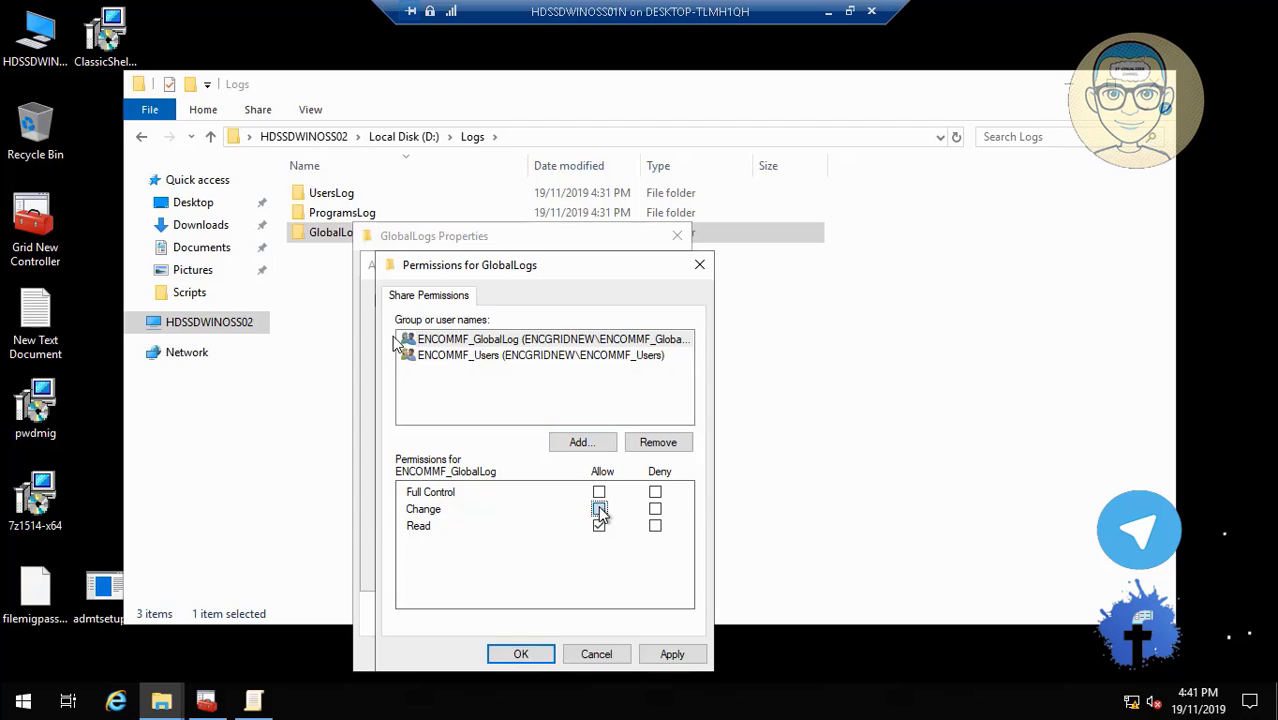
{"action": "left_click", "coordinate": [672, 654]}
{"action": "left_click", "coordinate": [521, 654]}
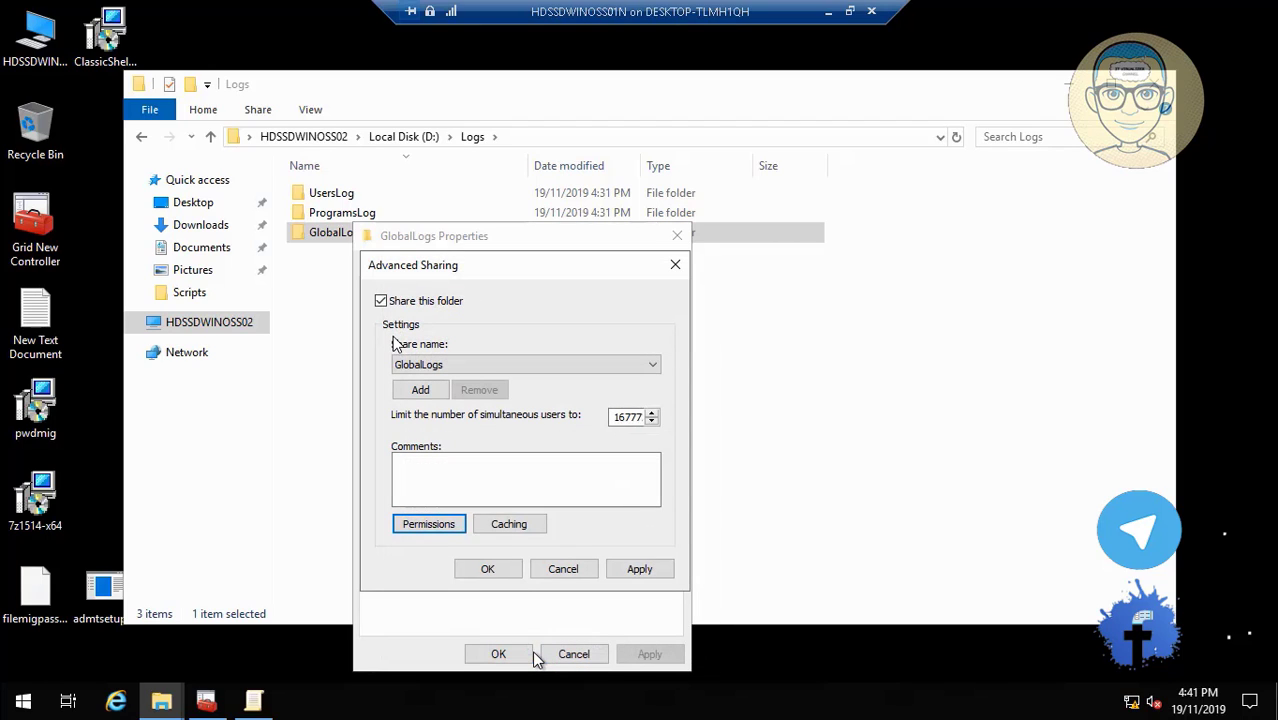
{"action": "left_click", "coordinate": [640, 569]}
{"action": "left_click", "coordinate": [488, 569]}
{"action": "left_click", "coordinate": [498, 654]}
{"action": "left_click", "coordinate": [1152, 84]}
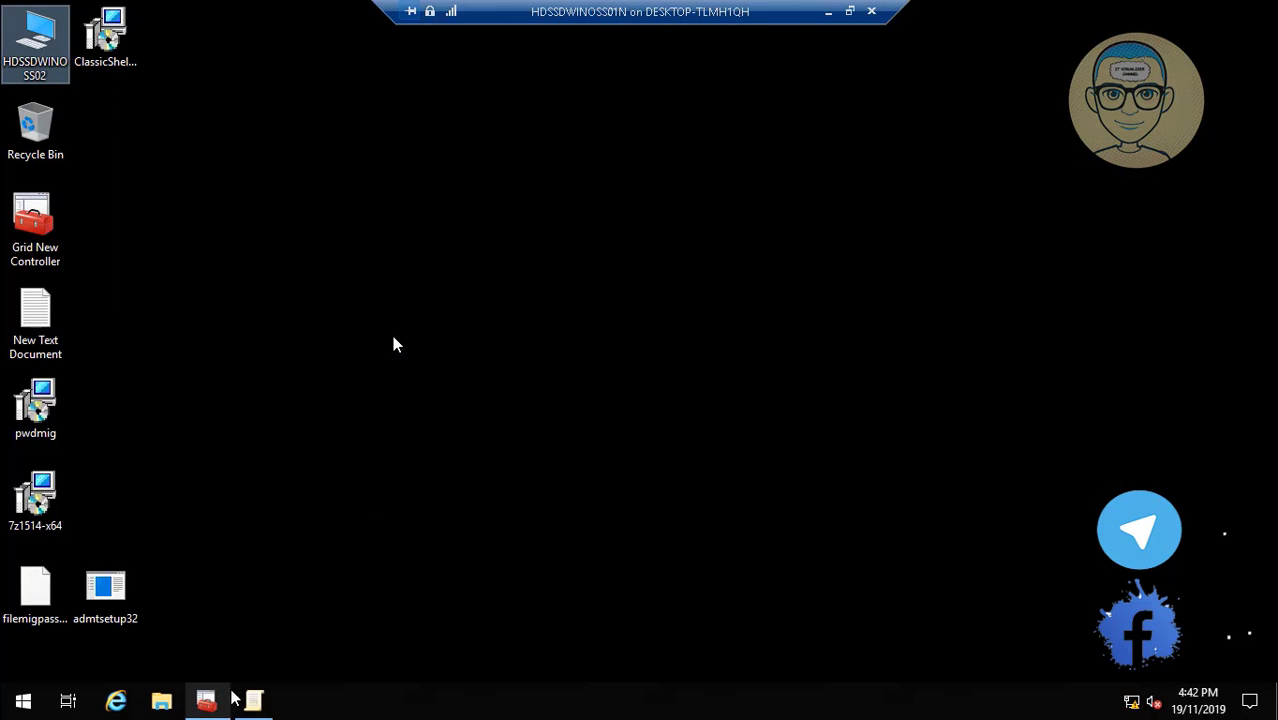
Widen the Path column to review the M:, N:, O: share paths, then close both consoles, saving settings.
{"action": "left_click", "coordinate": [254, 700]}
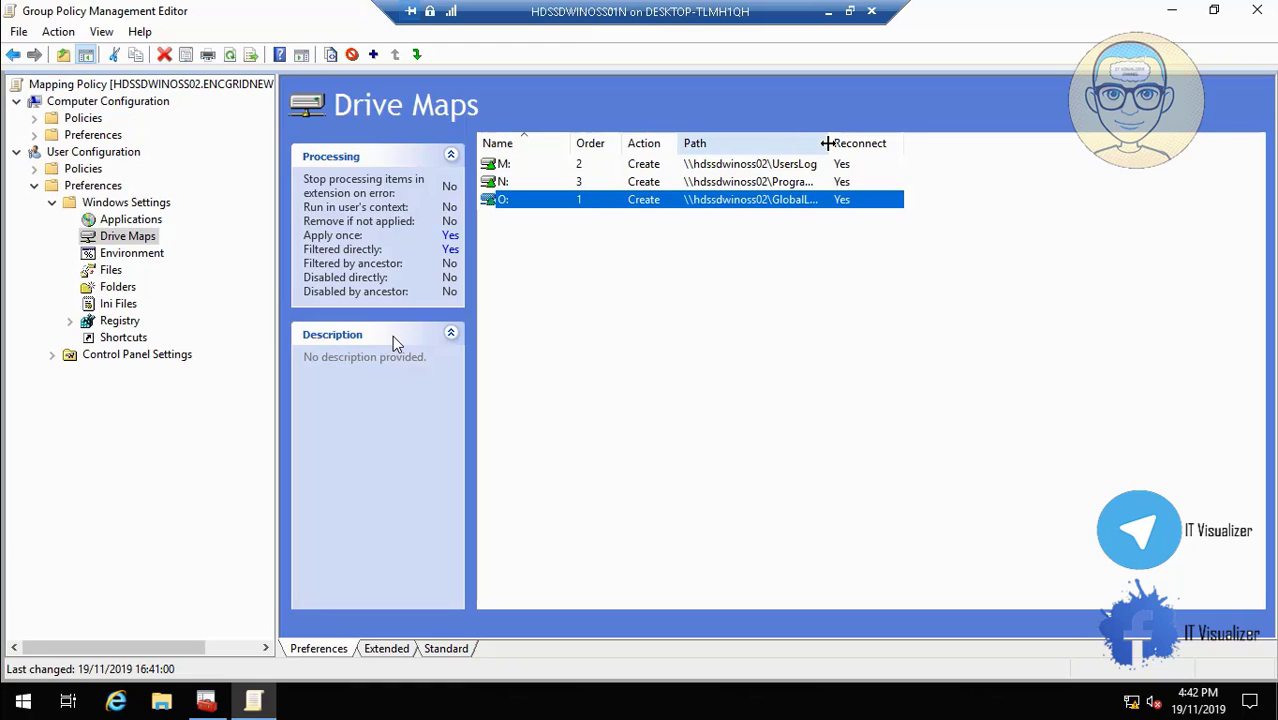
{"action": "left_click_drag", "start_coordinate": [827, 143], "coordinate": [869, 143]}
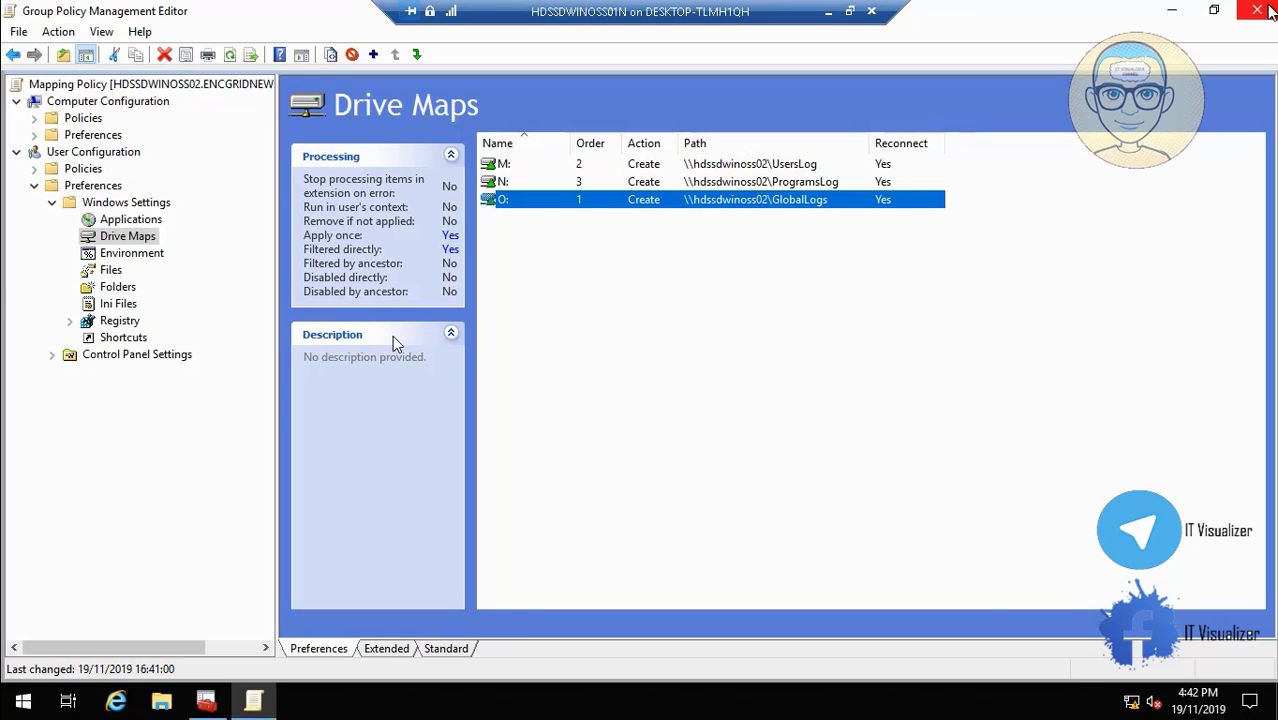
{"action": "left_click", "coordinate": [1266, 11]}
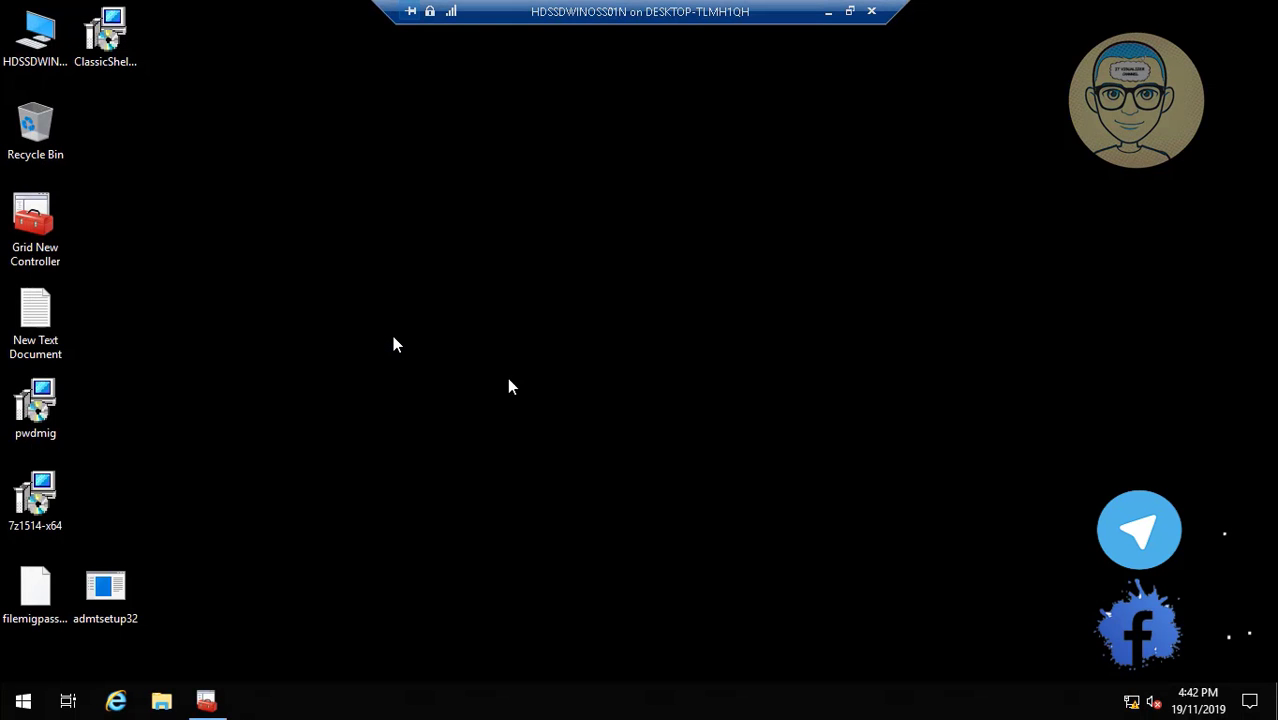
{"action": "left_click", "coordinate": [207, 702]}
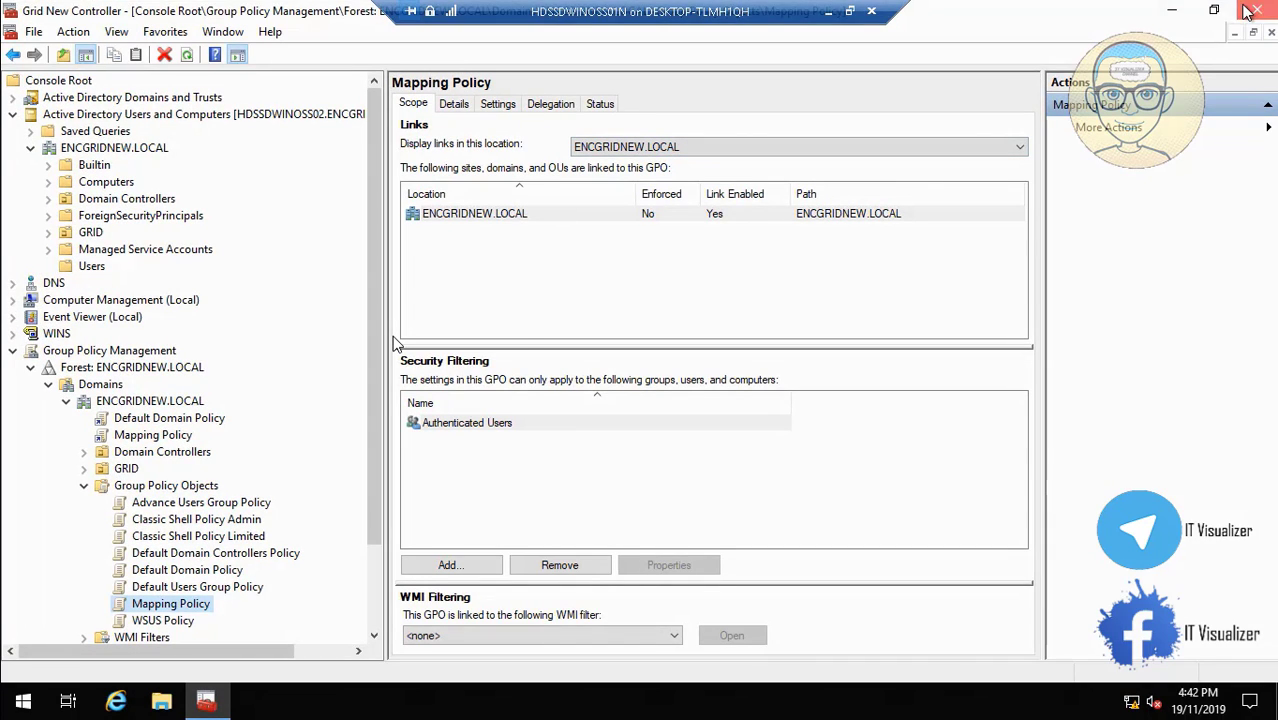
{"action": "left_click", "coordinate": [1252, 10]}
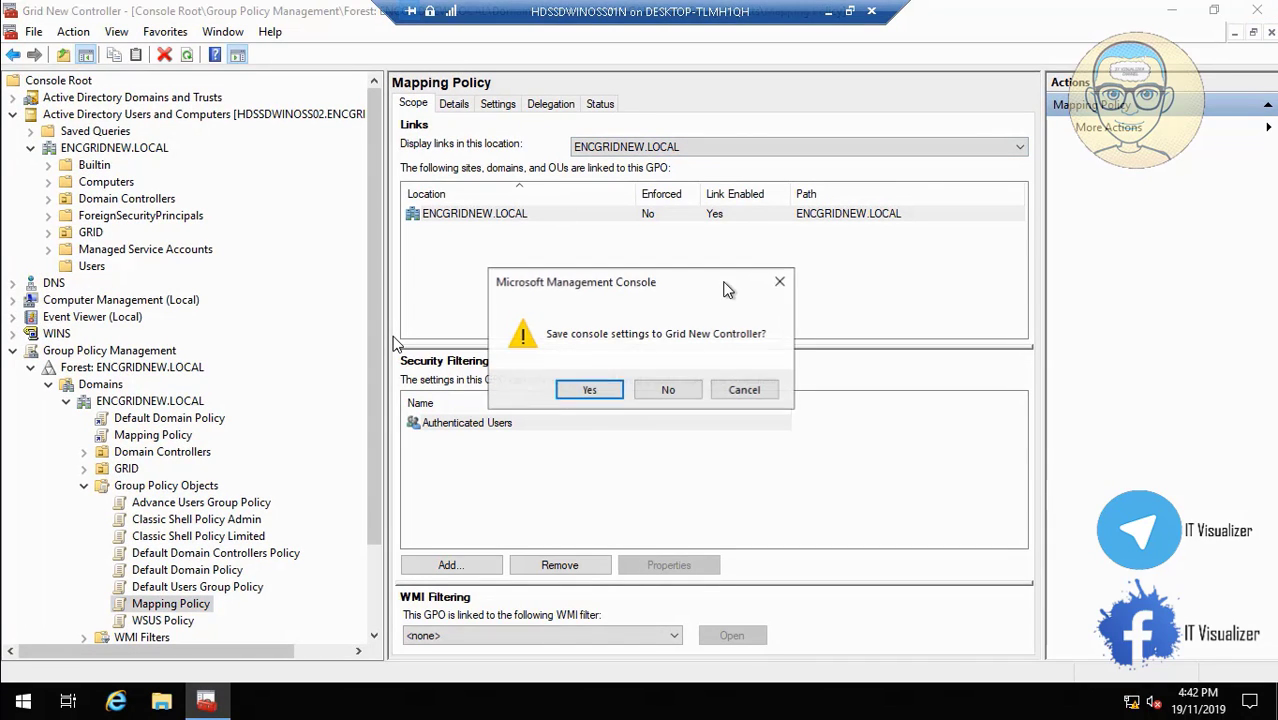
{"action": "left_click", "coordinate": [596, 389]}
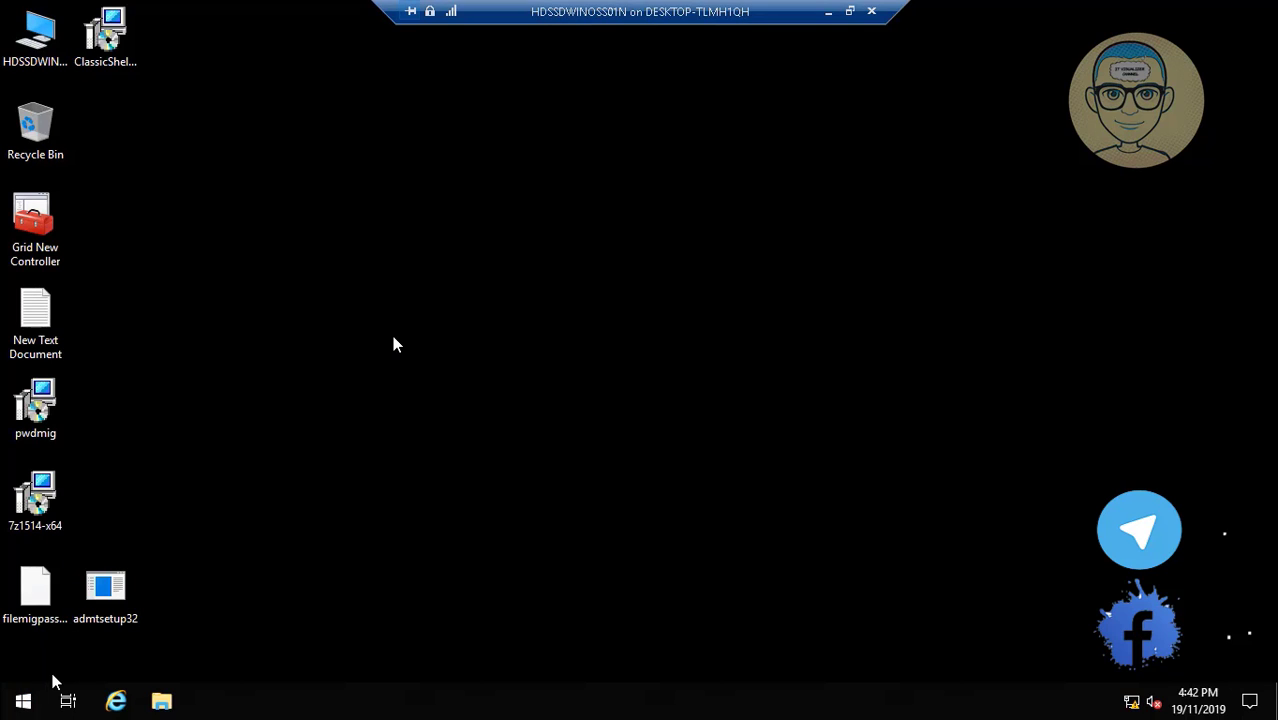
Restart the server from the Start menu with an unplanned reason.
{"action": "right_click", "coordinate": [30, 698]}
{"action": "mouse_move", "coordinate": [143, 638]}
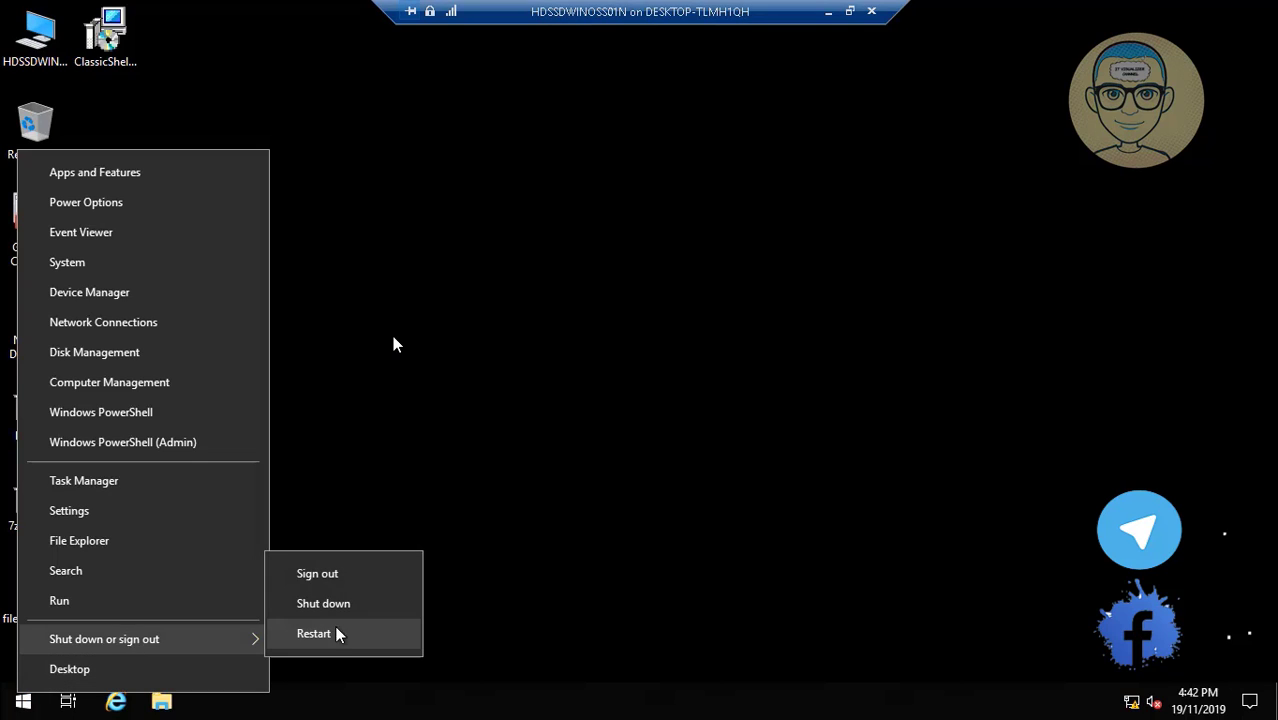
{"action": "left_click", "coordinate": [337, 633]}
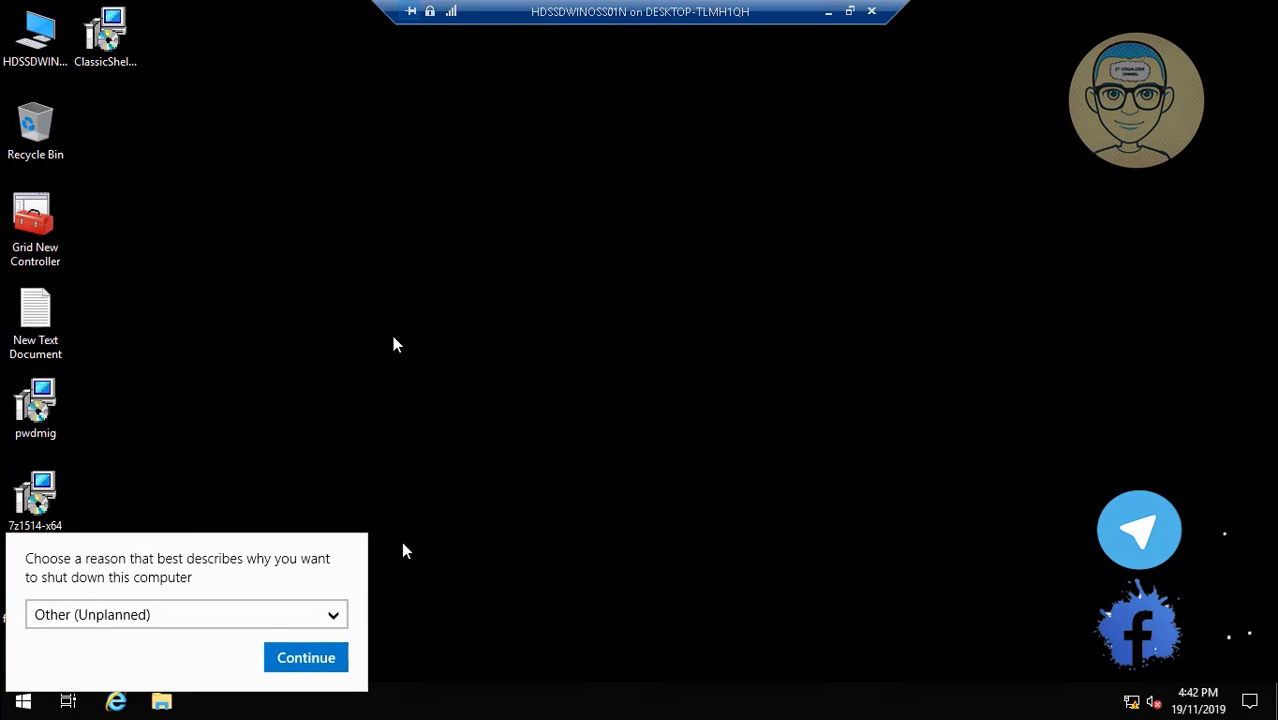
{"action": "left_click", "coordinate": [288, 660]}
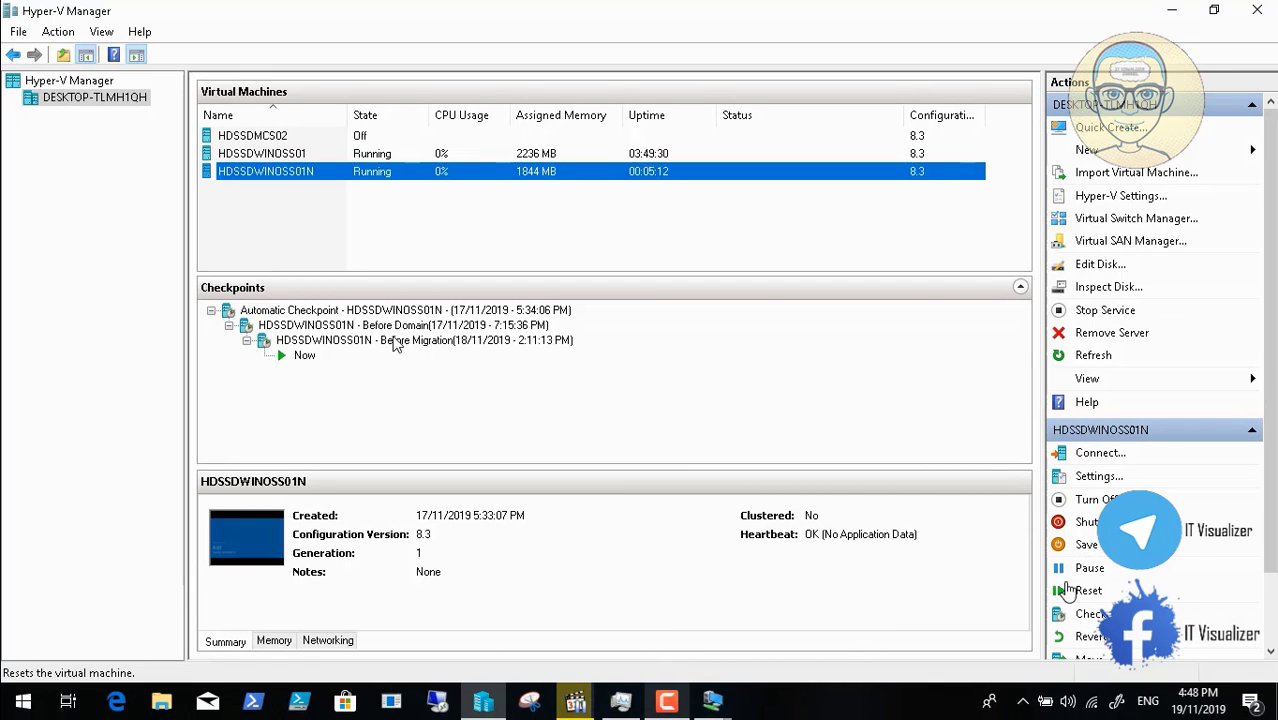
Reconnect to the VM, send Ctrl+Alt+Delete in full screen, and acknowledge the ENCOMM MainFrame notice.
{"action": "mouse_move", "coordinate": [720, 700]}
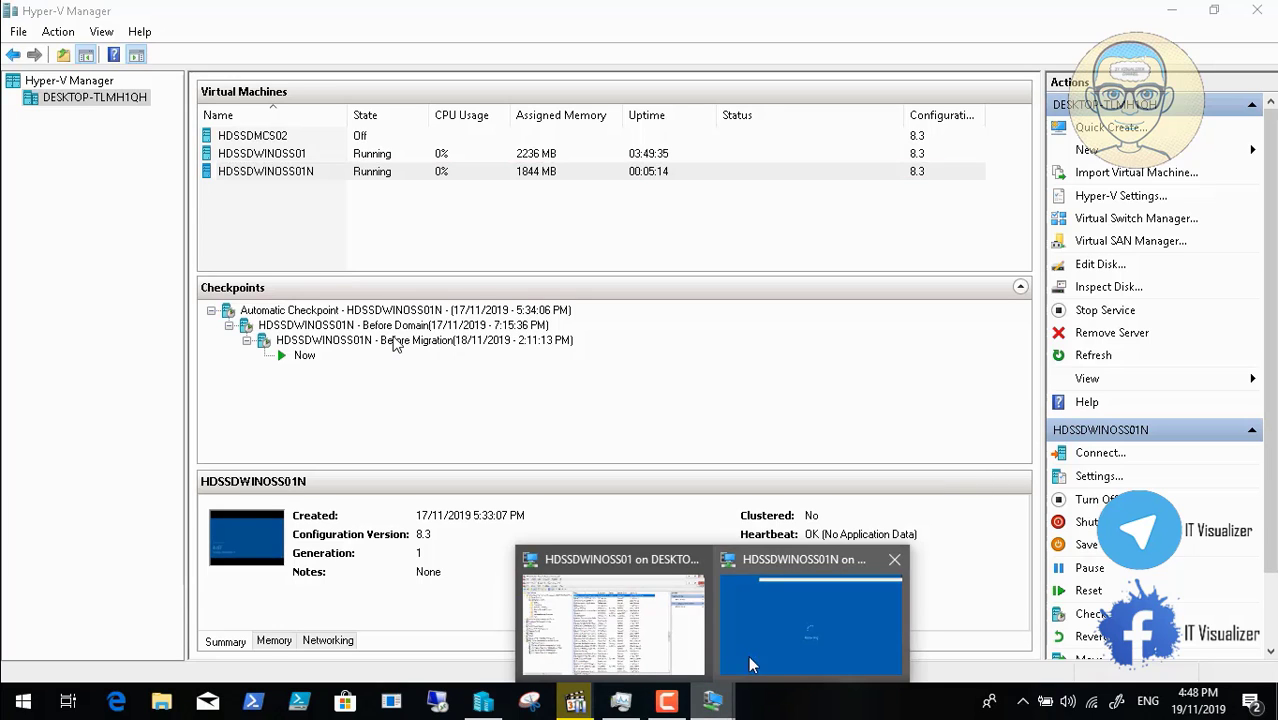
{"action": "left_click", "coordinate": [759, 648]}
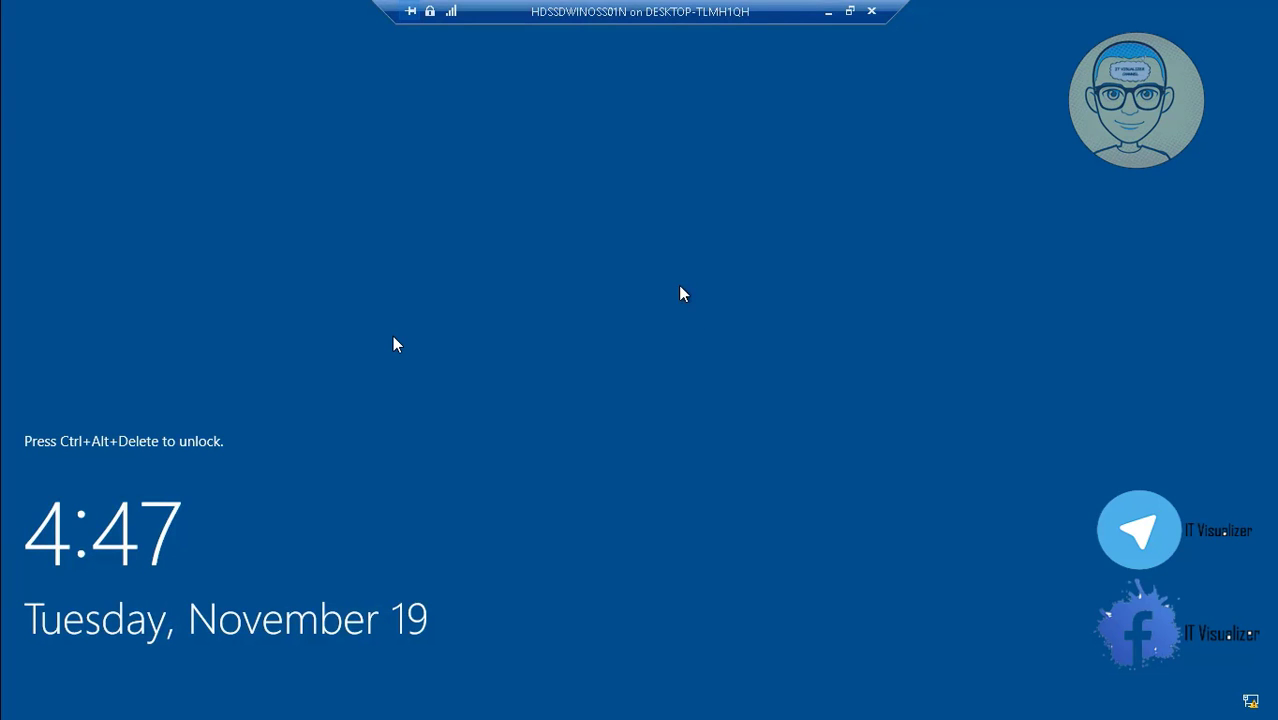
{"action": "left_click", "coordinate": [849, 10]}
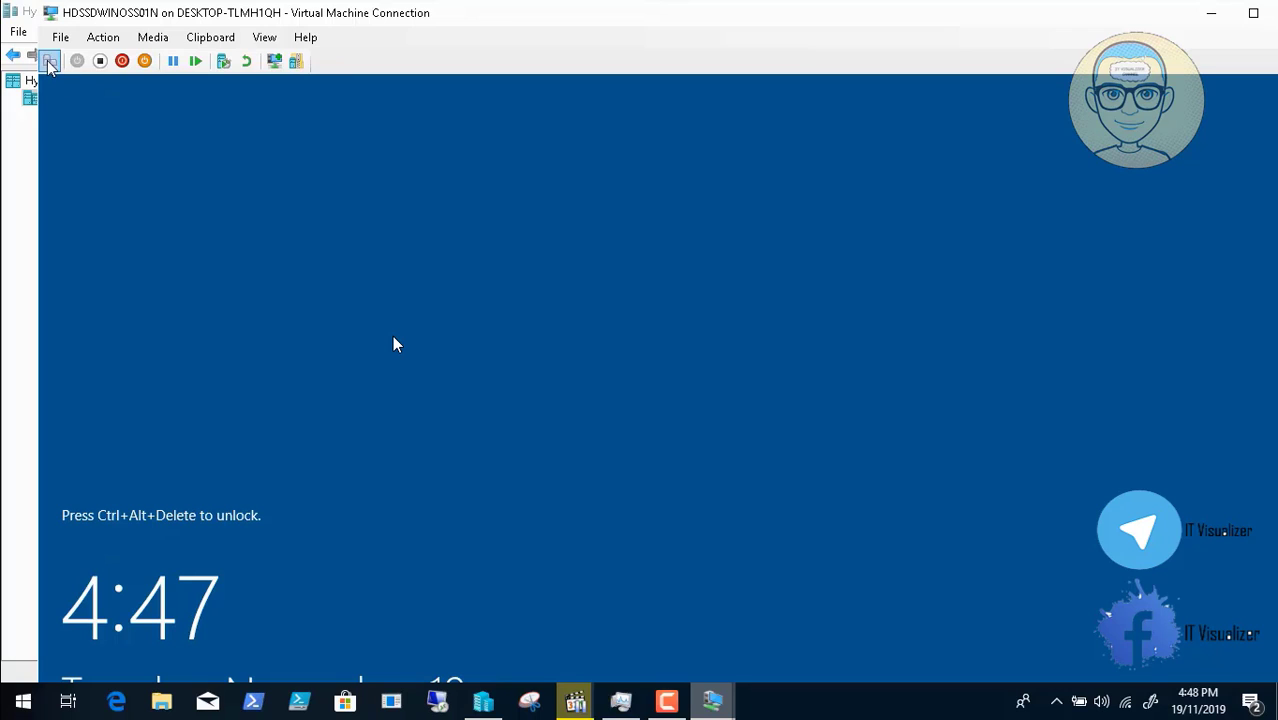
{"action": "left_click", "coordinate": [50, 61]}
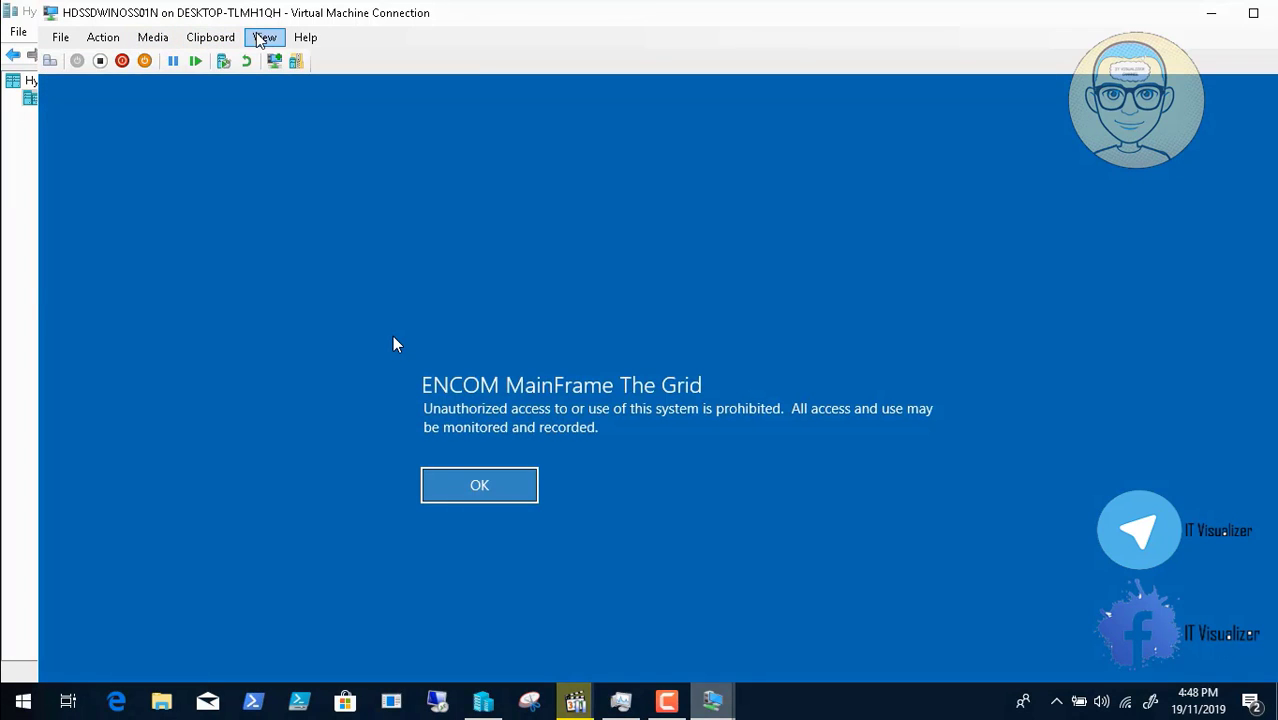
{"action": "left_click", "coordinate": [258, 36]}
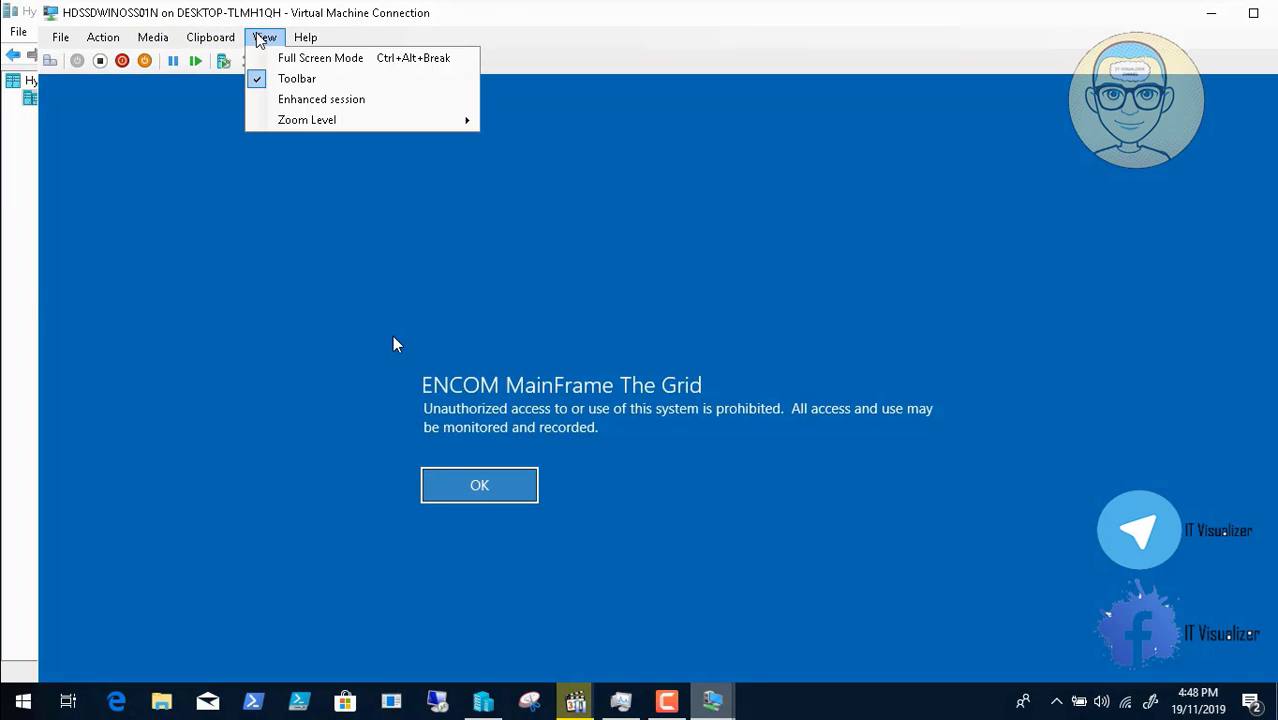
{"action": "left_click", "coordinate": [280, 52]}
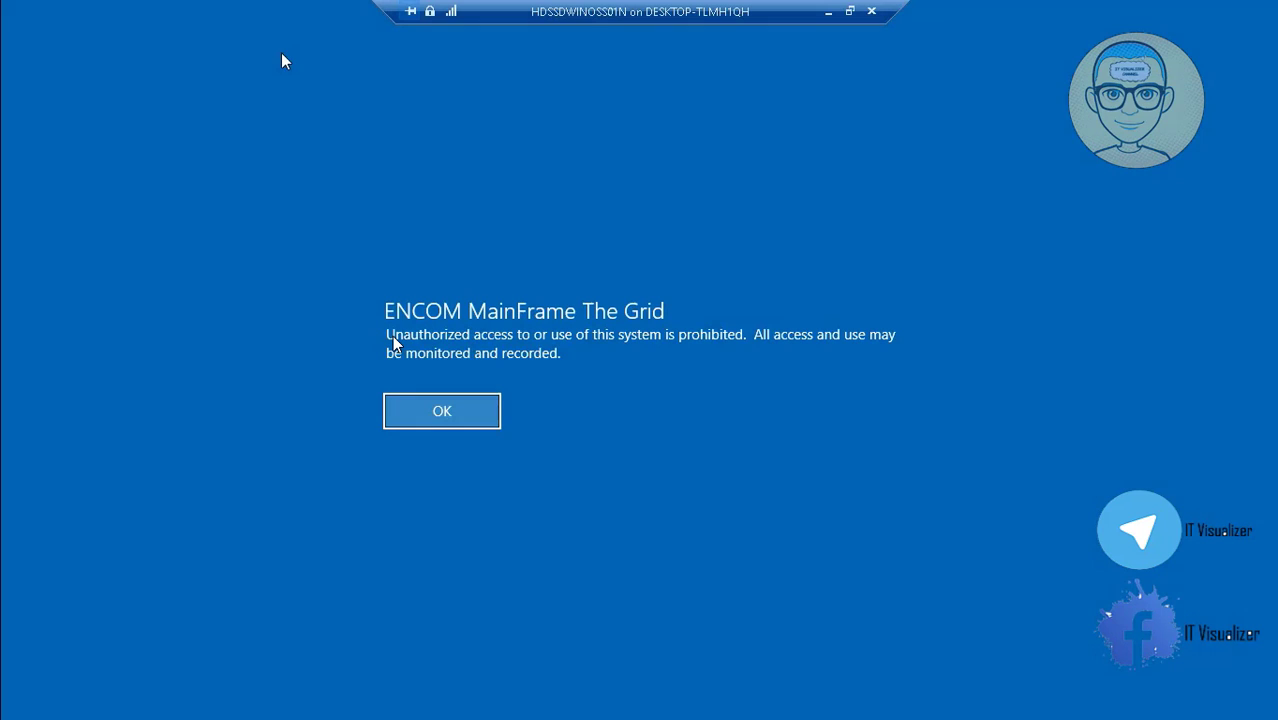
{"action": "left_click", "coordinate": [463, 410]}
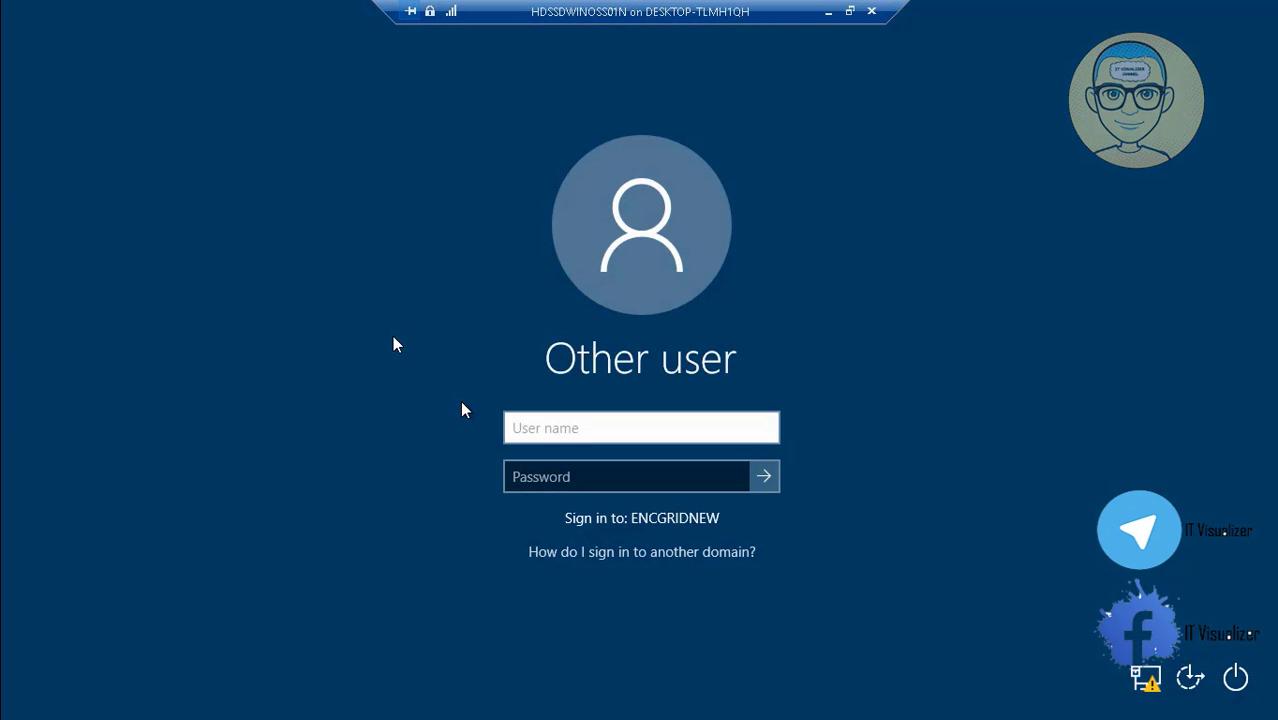
Sign in to ENCGRIDNEW with the test user's name and password.
{"action": "key", "text": "Tab"}
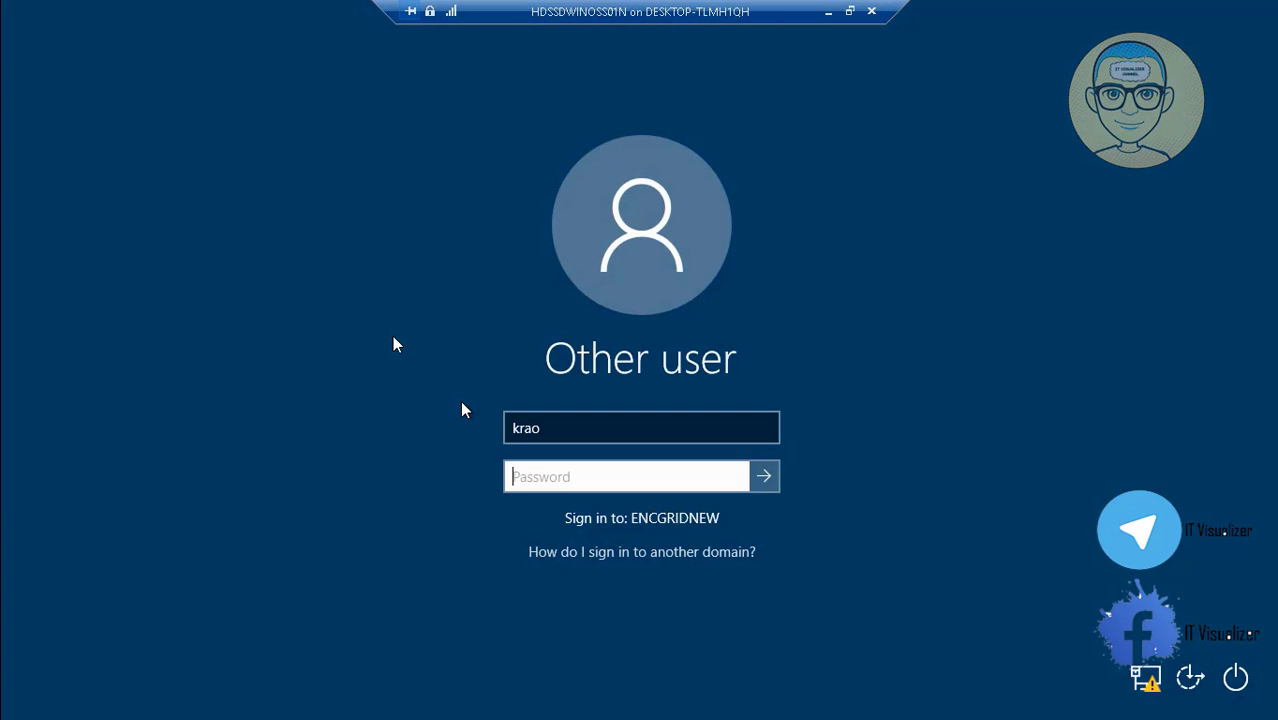
{"action": "type", "text": "••••••••••"}
{"action": "key", "text": "Return"}
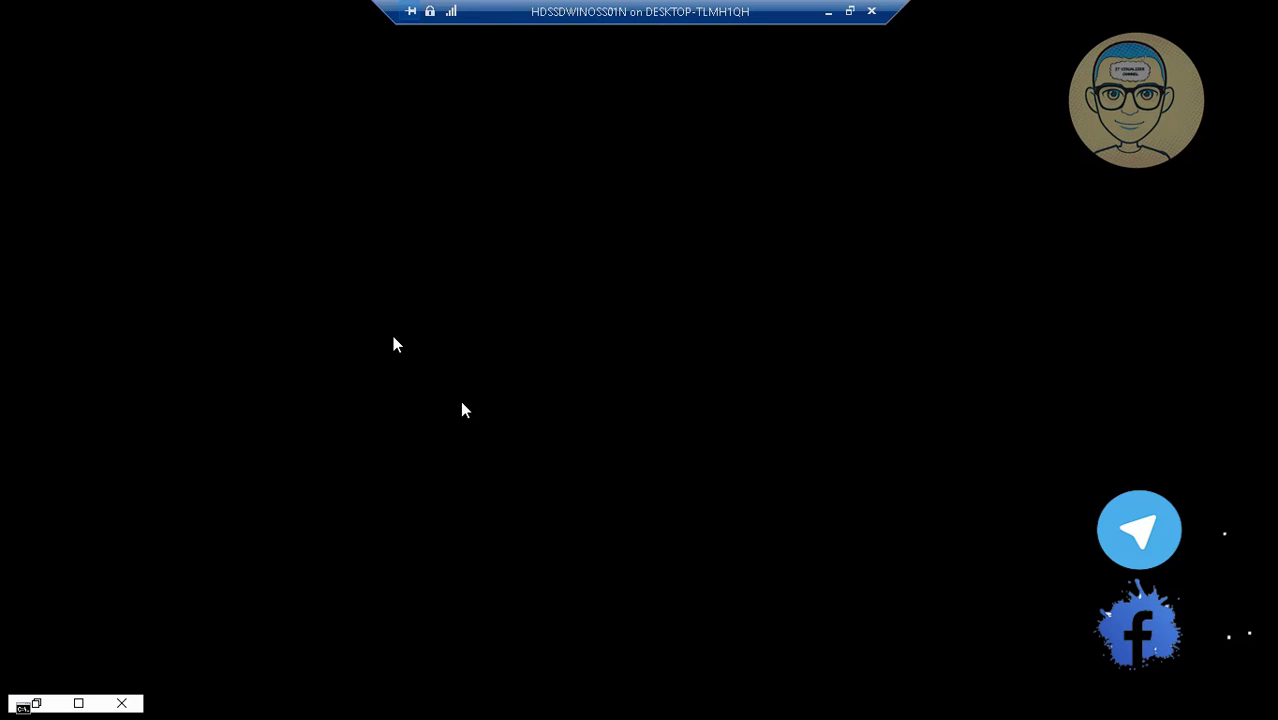
Inspect the Users Log (M:) drive's properties and security unchanged, then select Global Log For All (O:).
{"action": "mouse_move", "coordinate": [800, 690]}
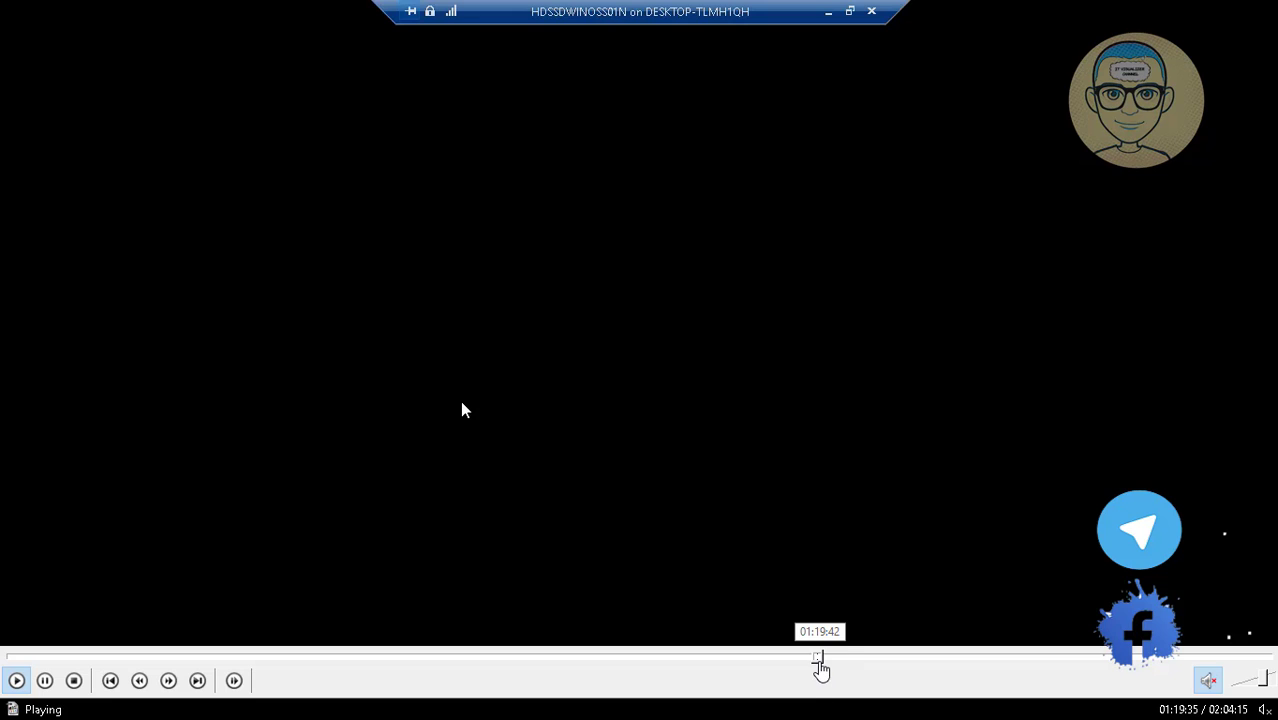
{"action": "left_click", "coordinate": [820, 658]}
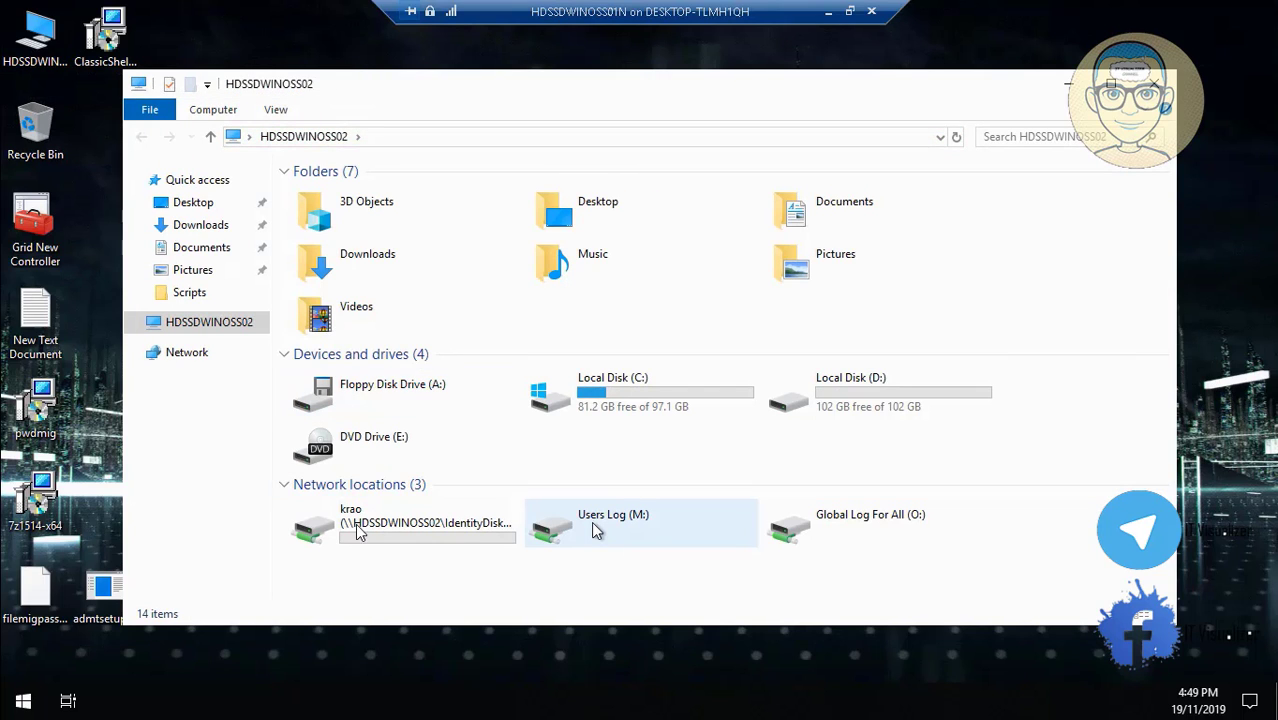
{"action": "mouse_move", "coordinate": [88, 682]}
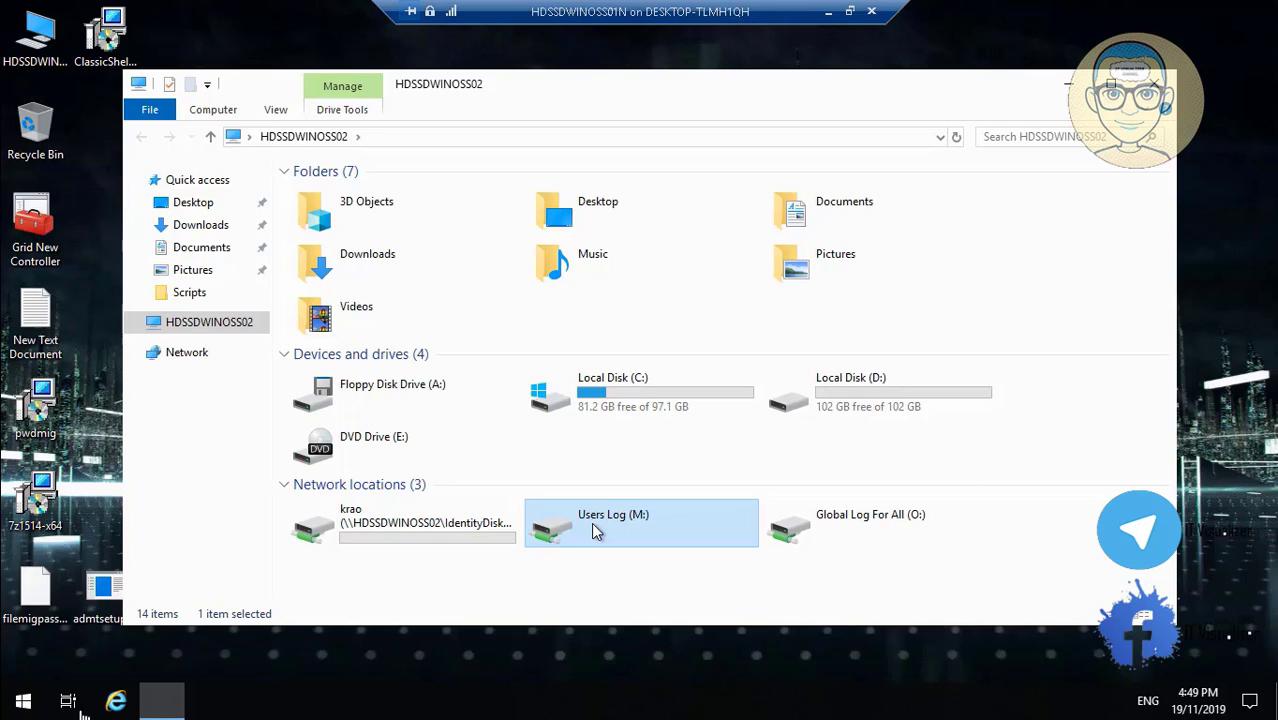
{"action": "left_click", "coordinate": [16, 682]}
{"action": "right_click", "coordinate": [593, 527]}
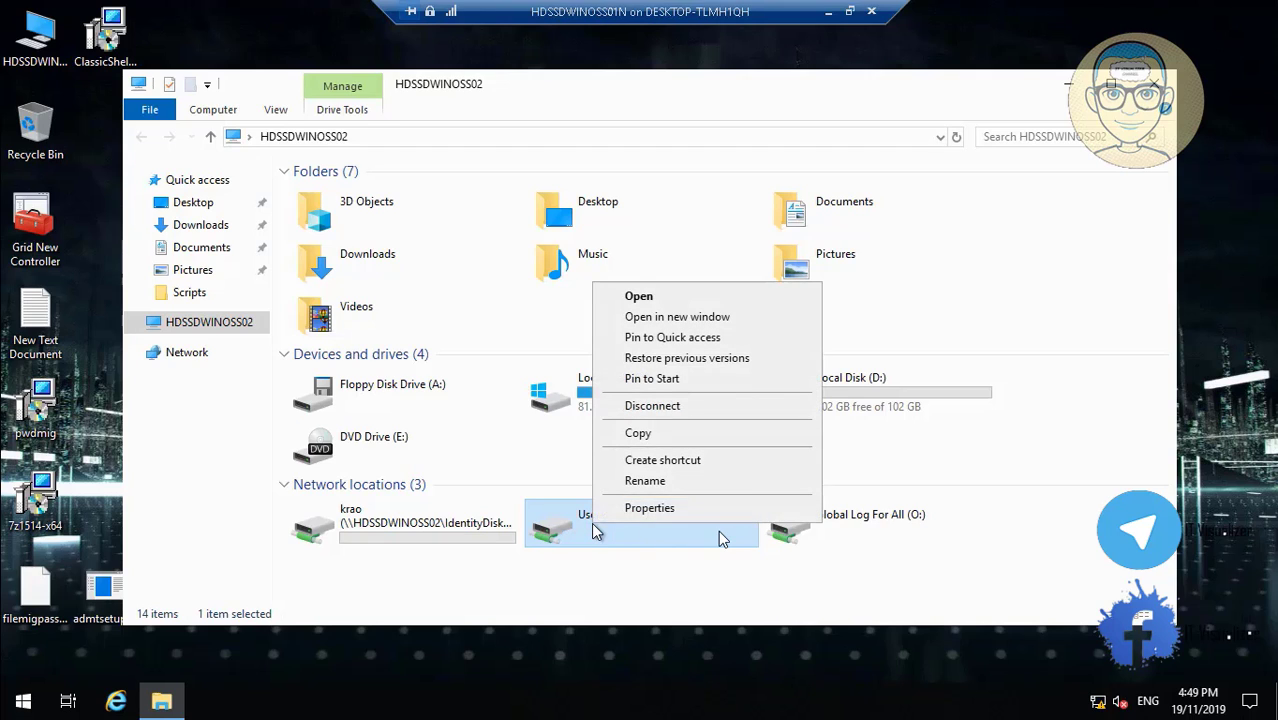
{"action": "left_click", "coordinate": [687, 512]}
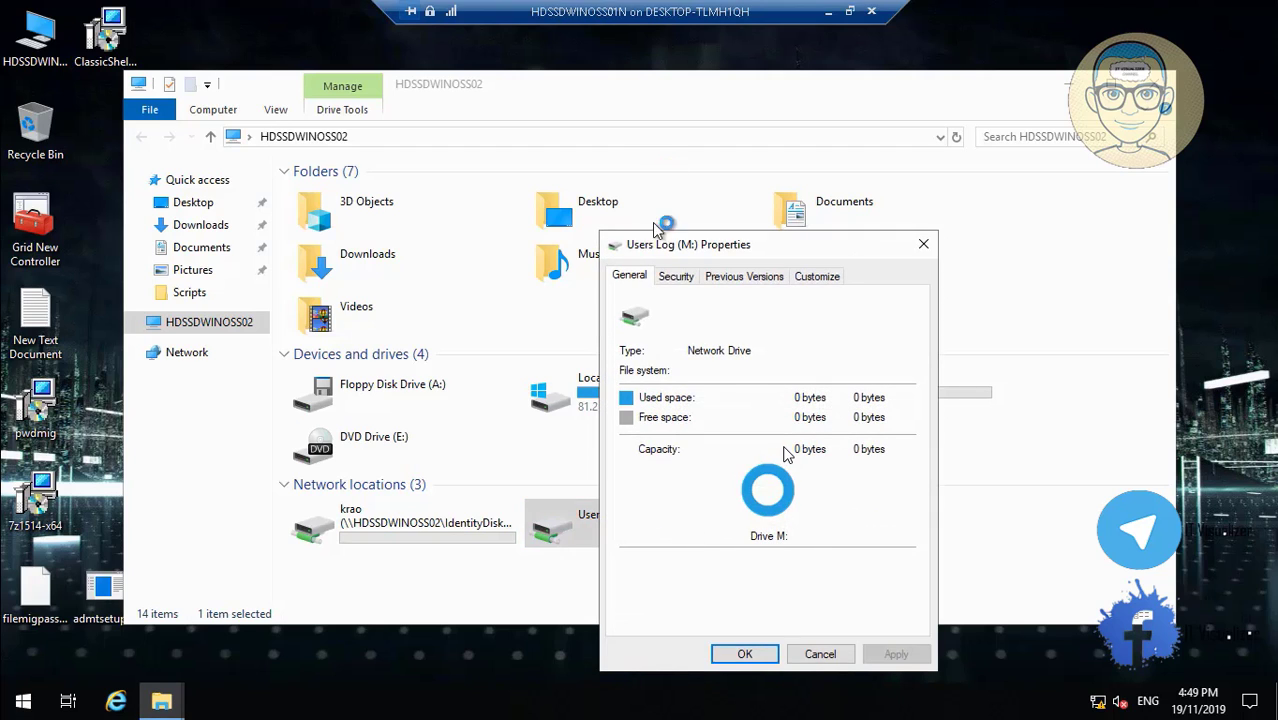
{"action": "left_click", "coordinate": [677, 276]}
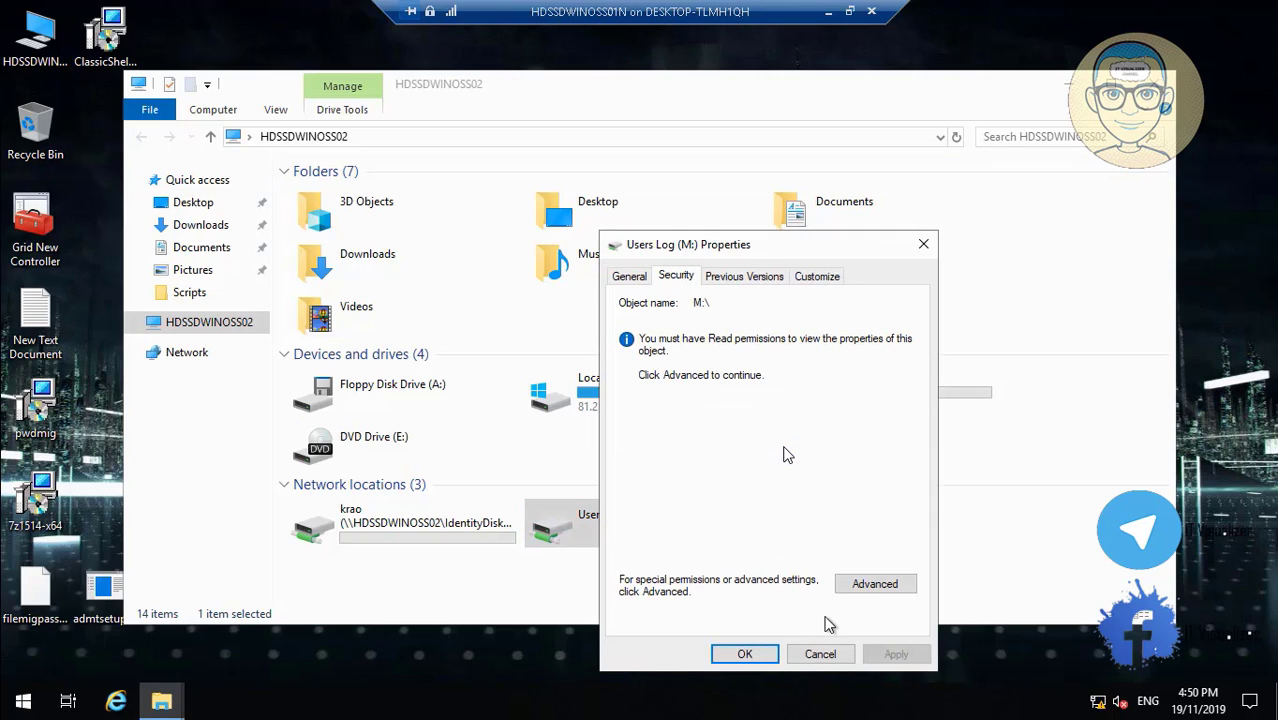
{"action": "left_click", "coordinate": [822, 654]}
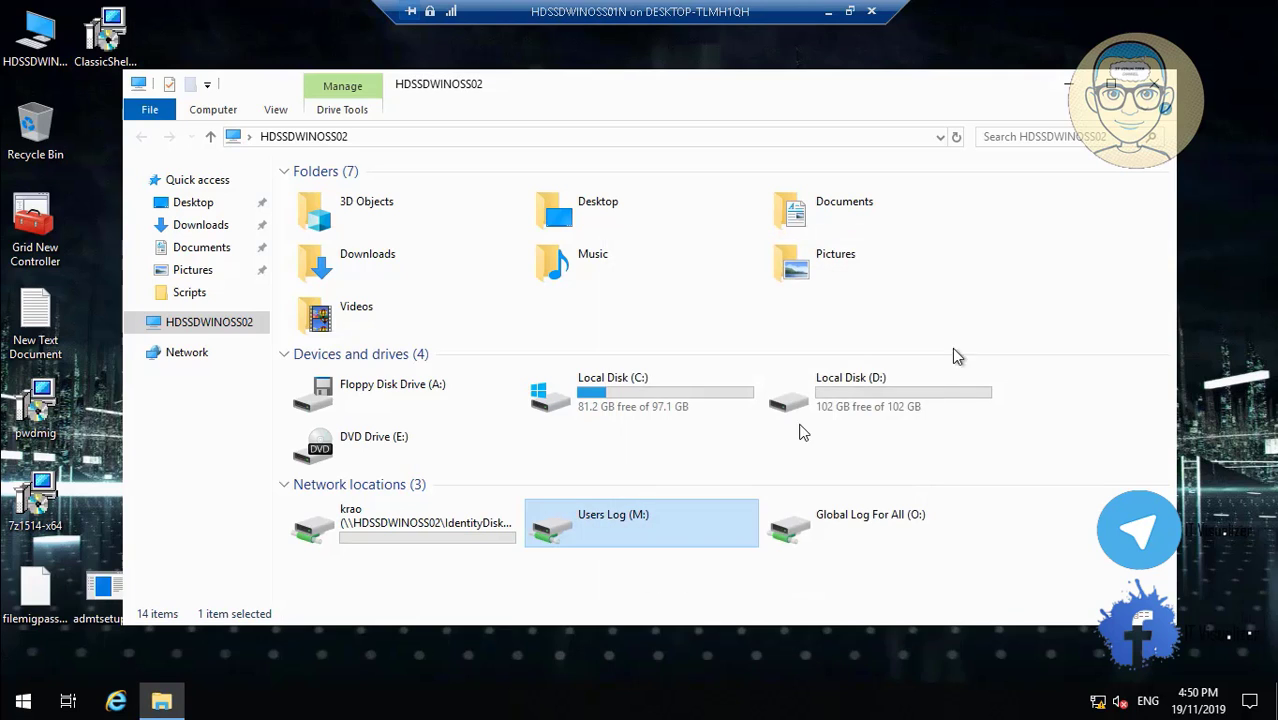
{"action": "left_click", "coordinate": [894, 508]}
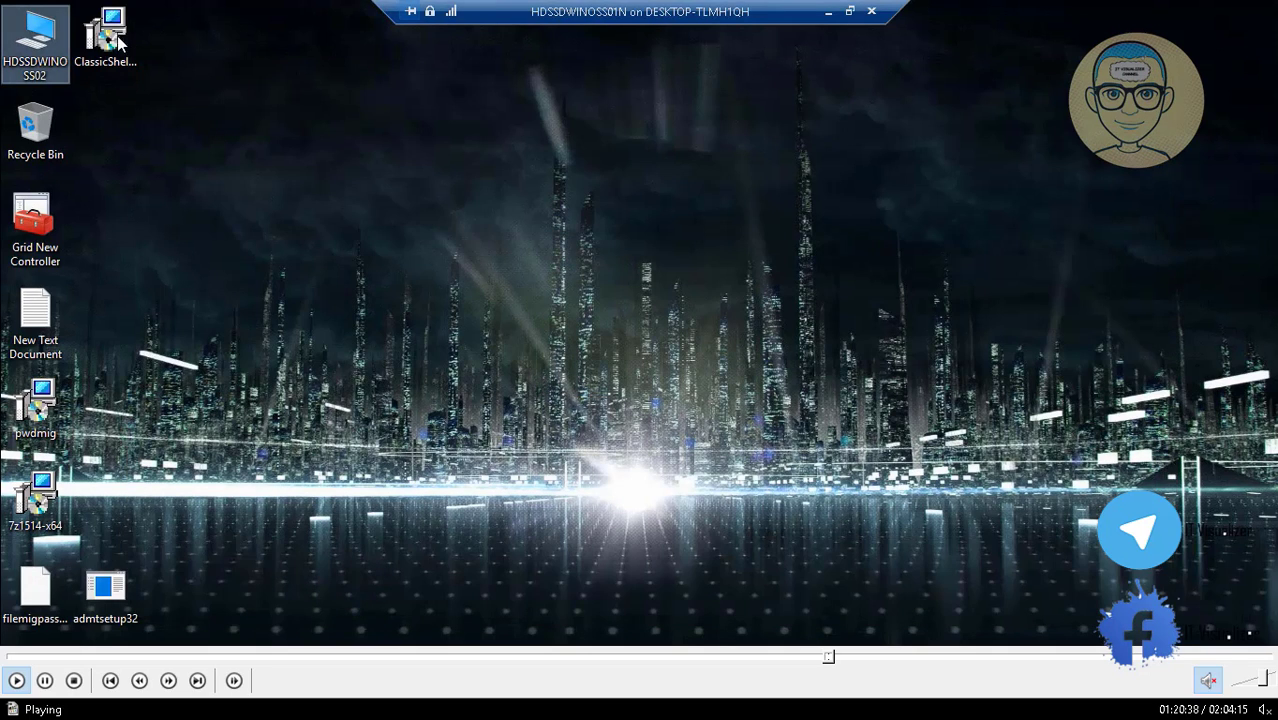
{"action": "left_click", "coordinate": [33, 233]}
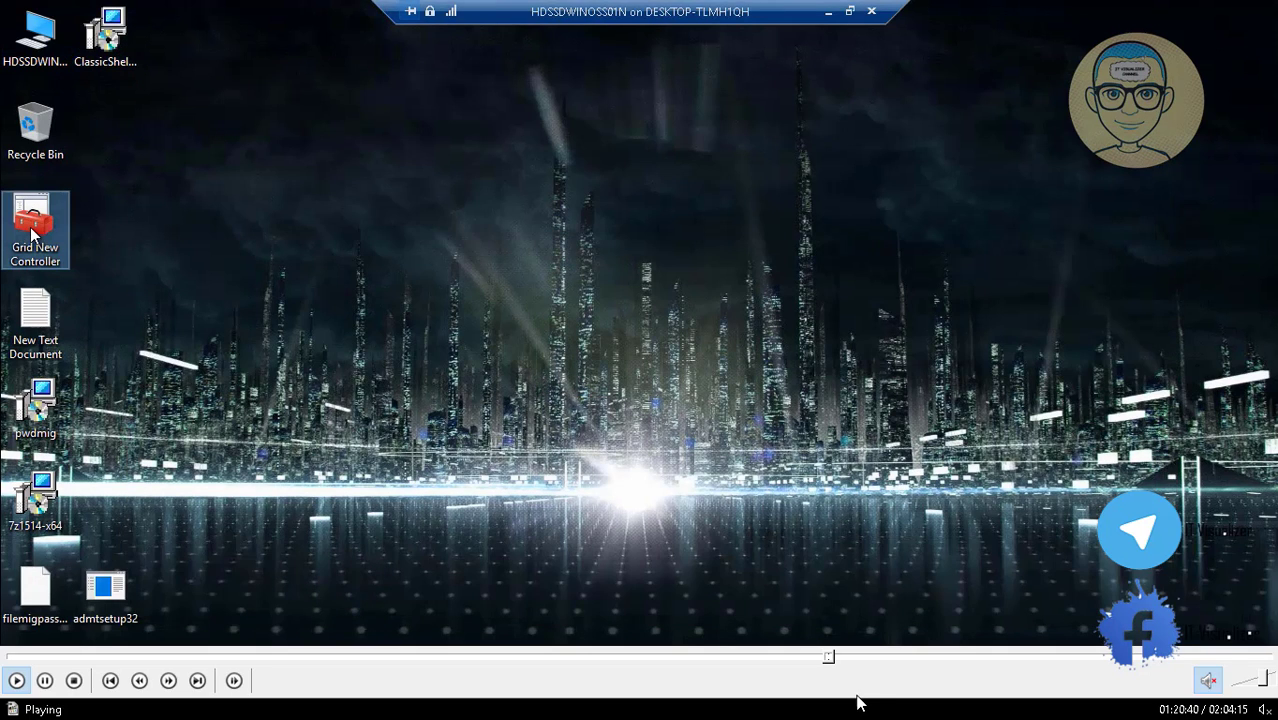
Set the extra M: drive map's Action to Delete and remove that entry from Drive Maps.
{"action": "left_click", "coordinate": [836, 659]}
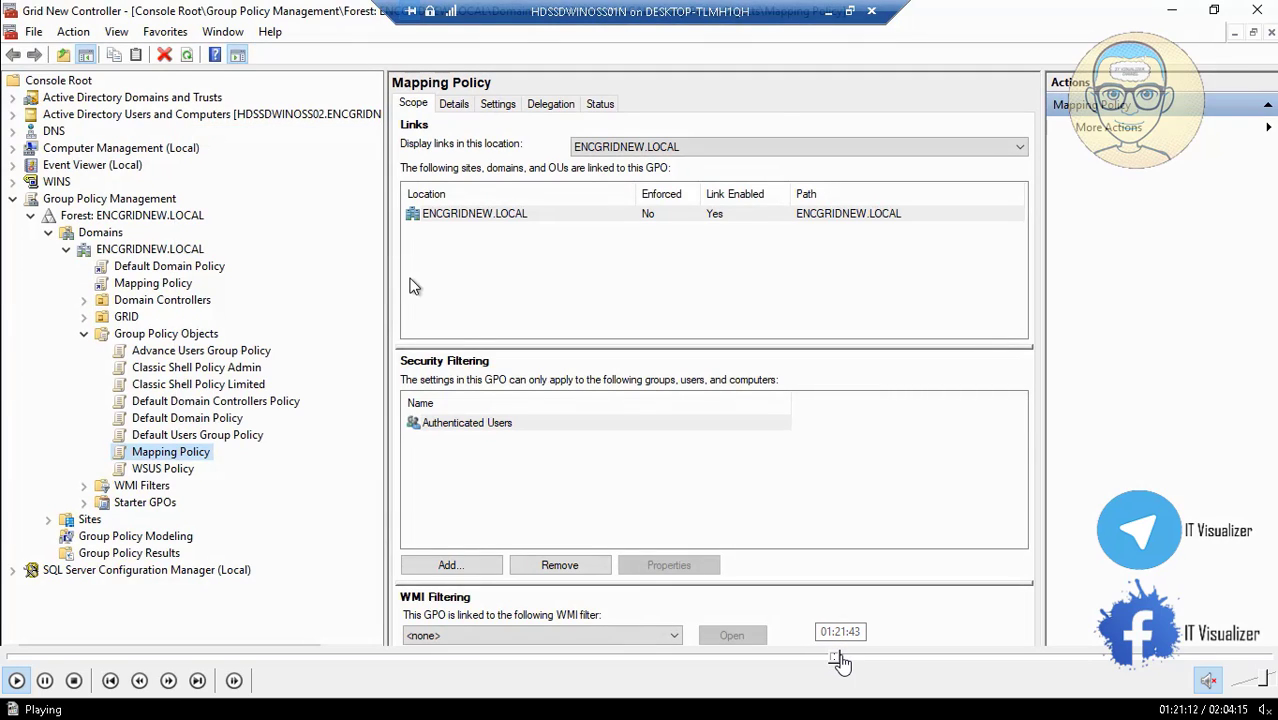
{"action": "left_click", "coordinate": [841, 661]}
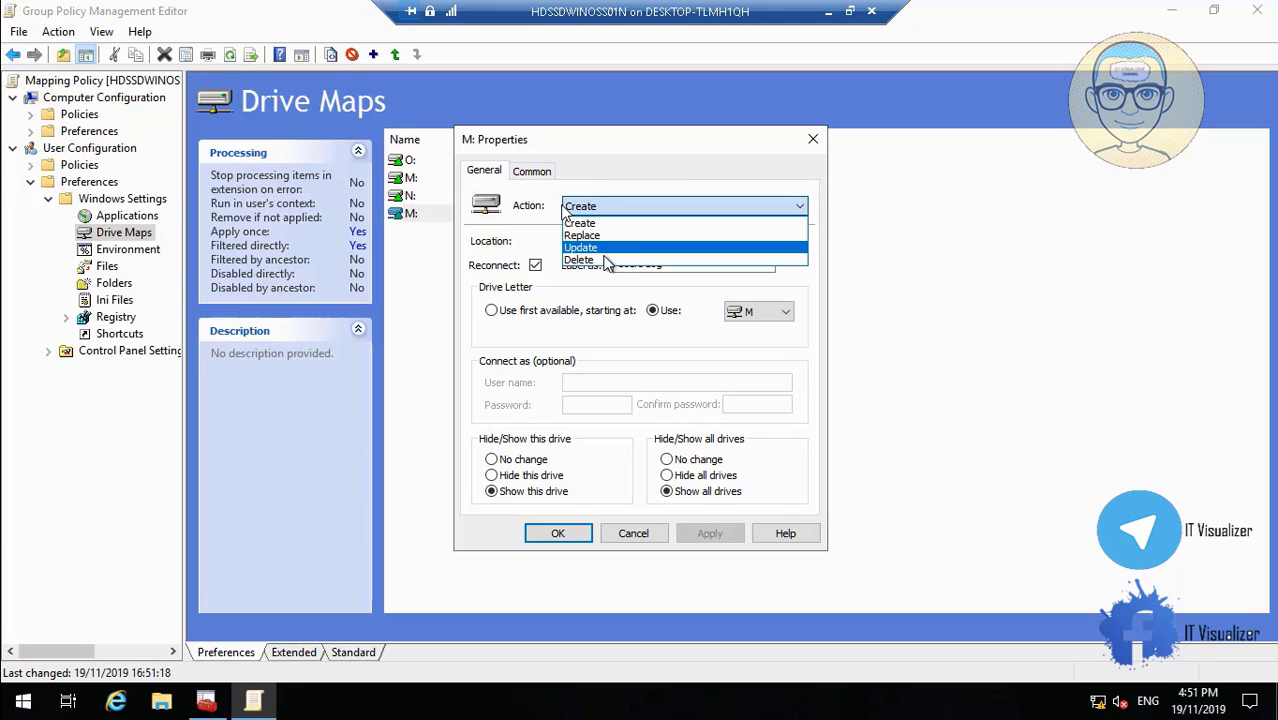
{"action": "left_click", "coordinate": [607, 260]}
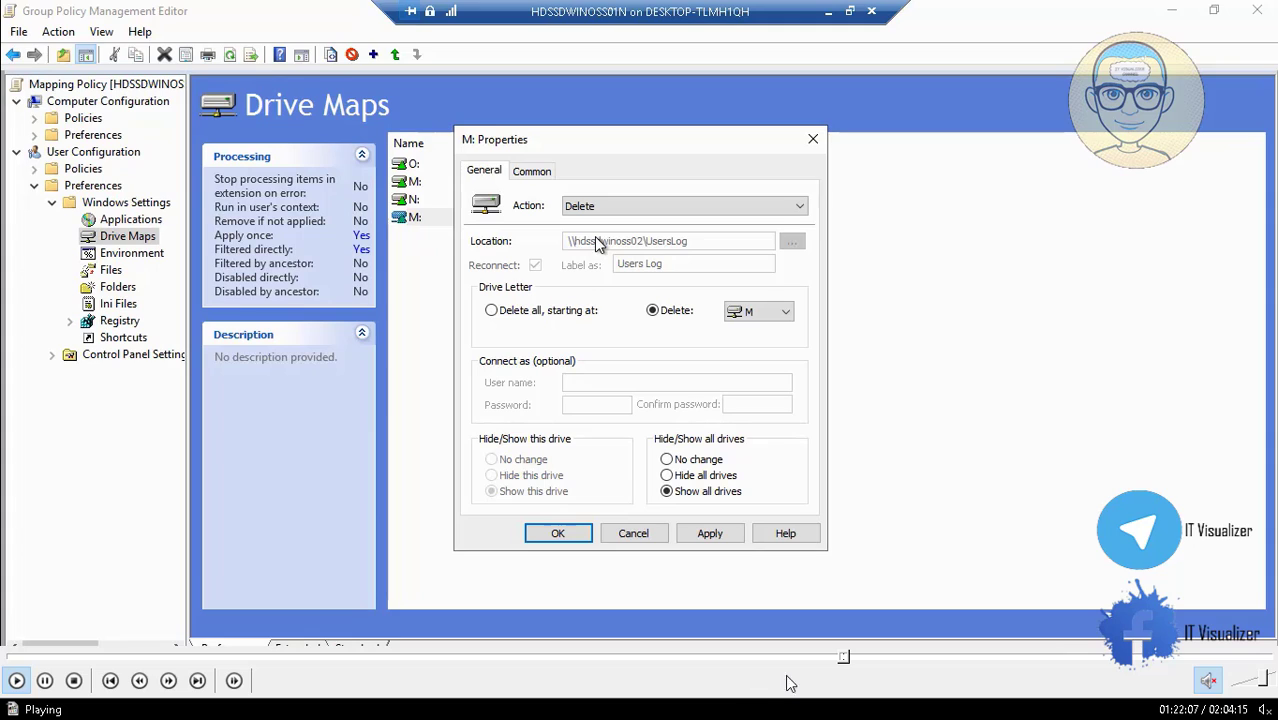
{"action": "left_click", "coordinate": [849, 657]}
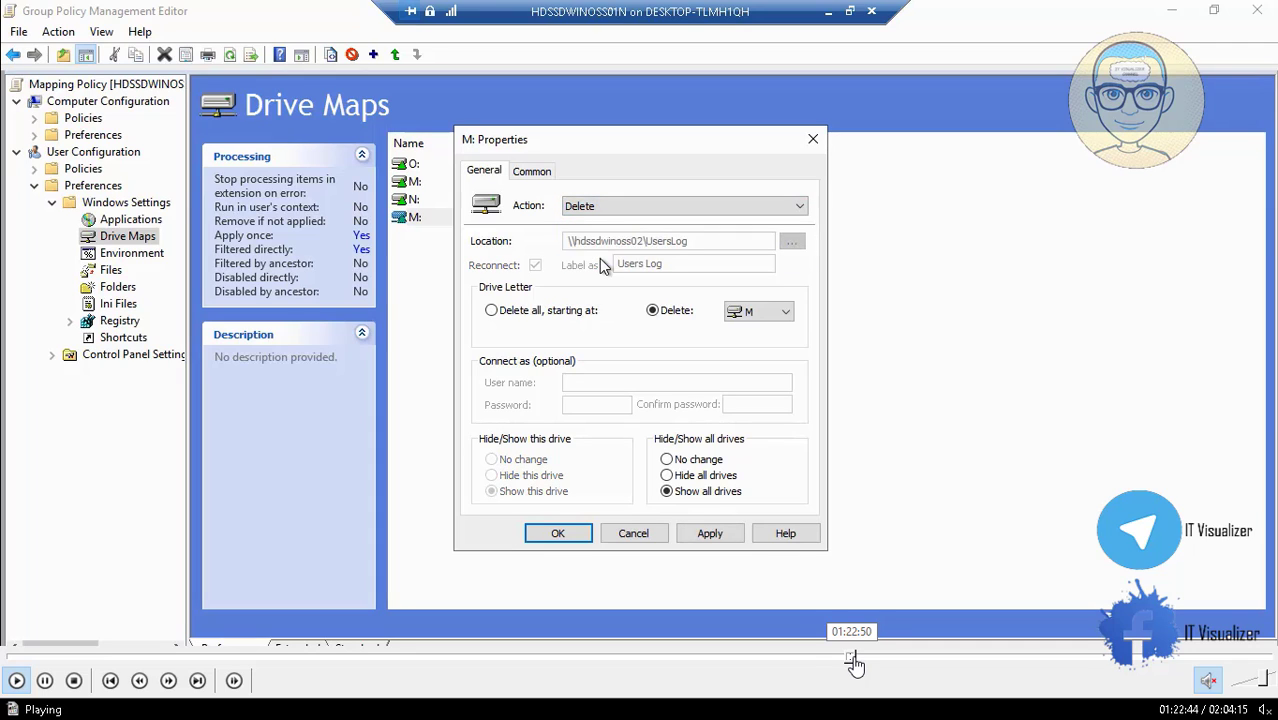
{"action": "left_click", "coordinate": [858, 658]}
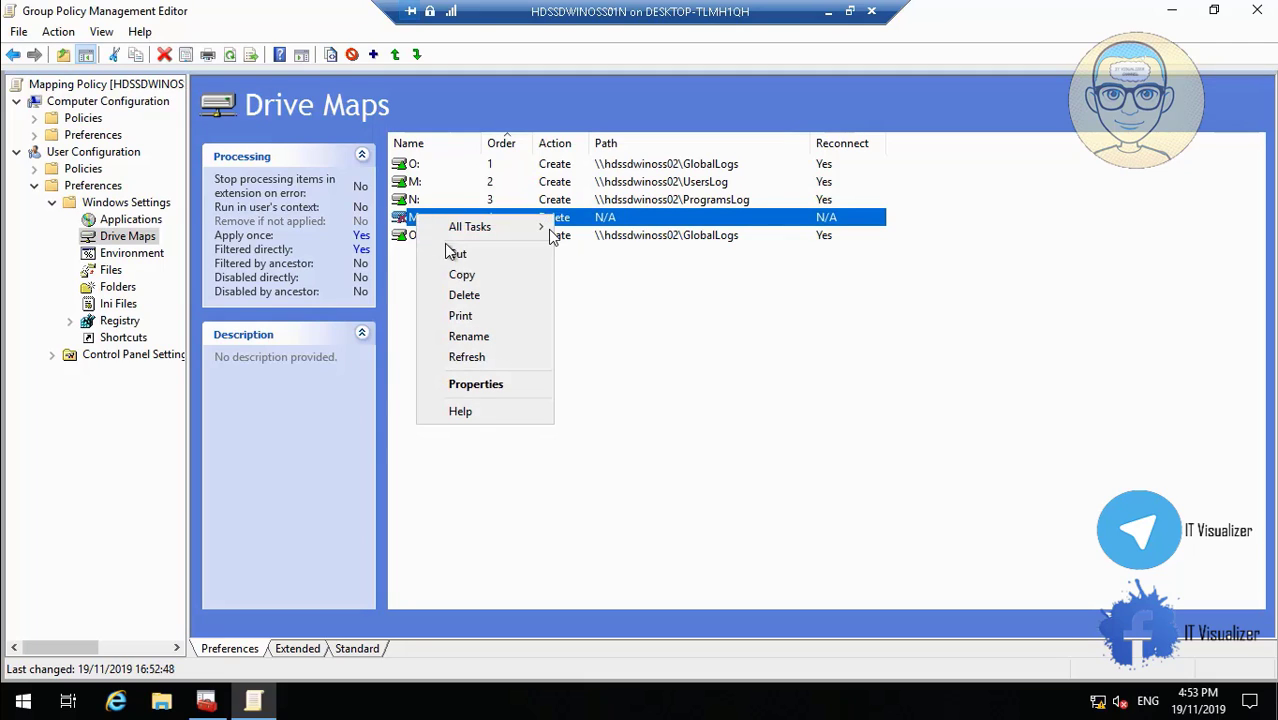
{"action": "left_click", "coordinate": [465, 295]}
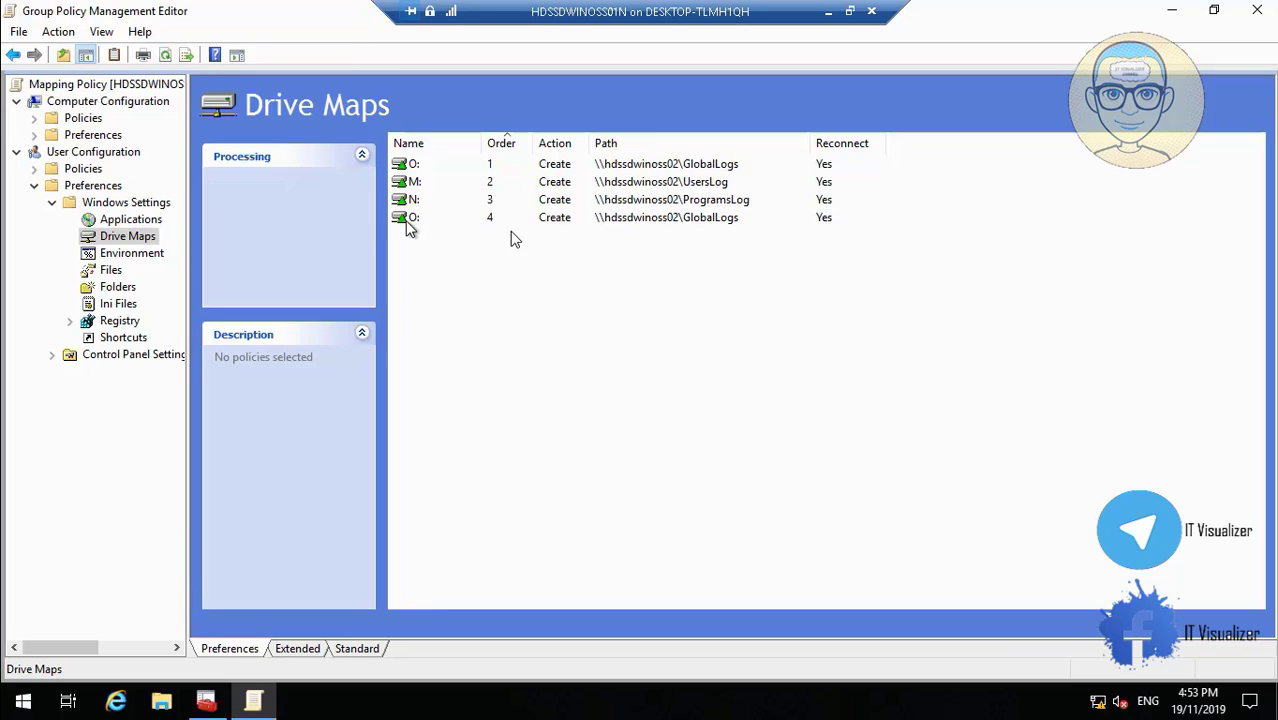
Change the second O: drive map's location to \\hdssdwinoss01\GlobalLogs.
{"action": "left_click", "coordinate": [407, 220]}
{"action": "right_click", "coordinate": [407, 222]}
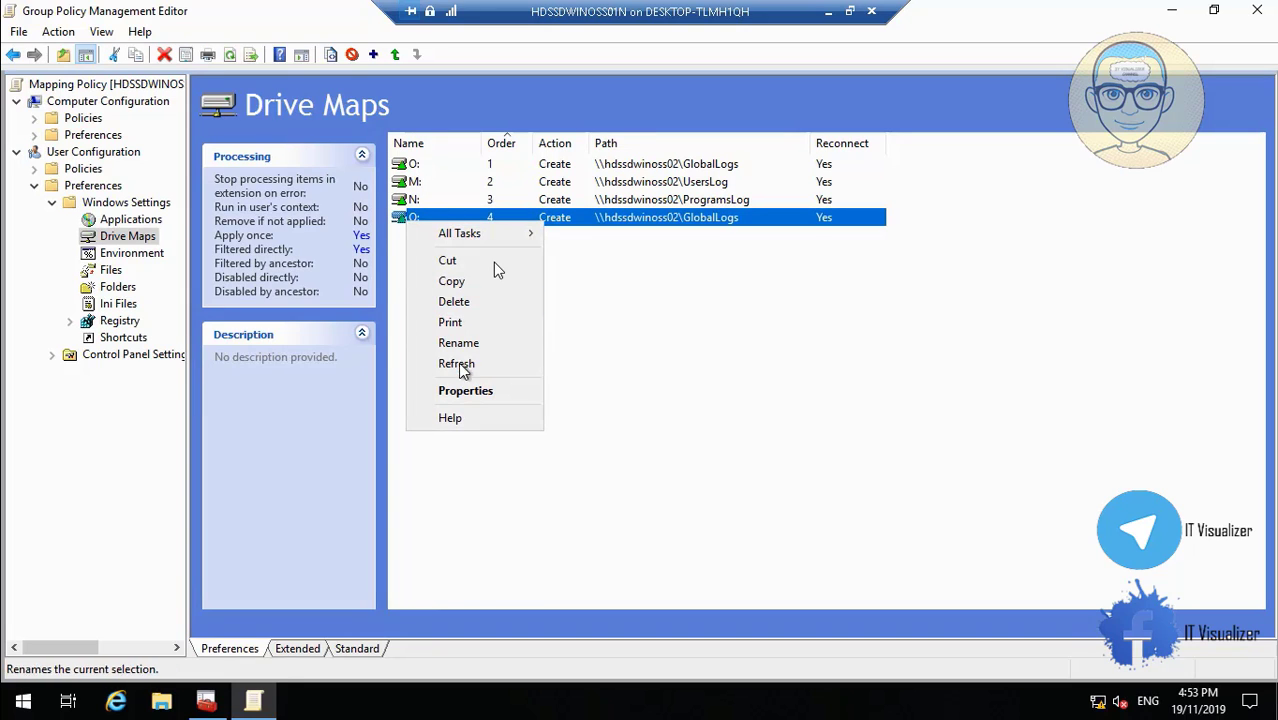
{"action": "left_click", "coordinate": [474, 395]}
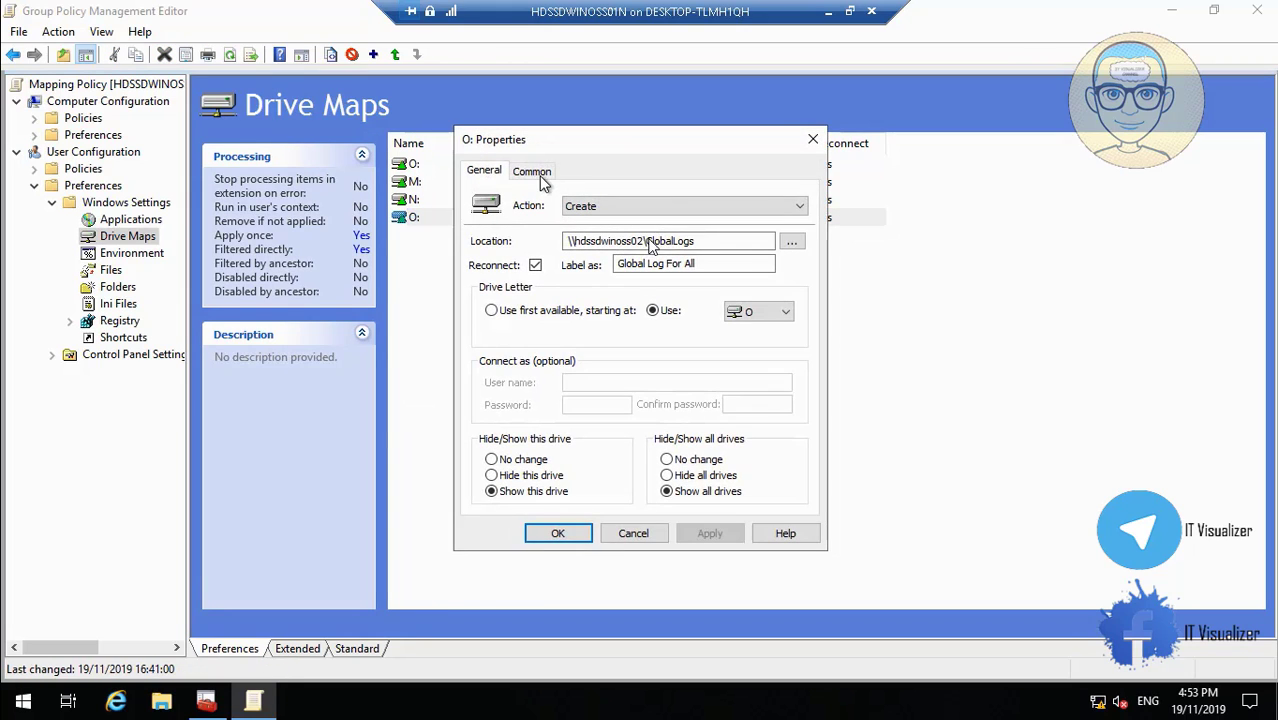
{"action": "left_click", "coordinate": [644, 244]}
{"action": "key", "text": "BackSpace"}
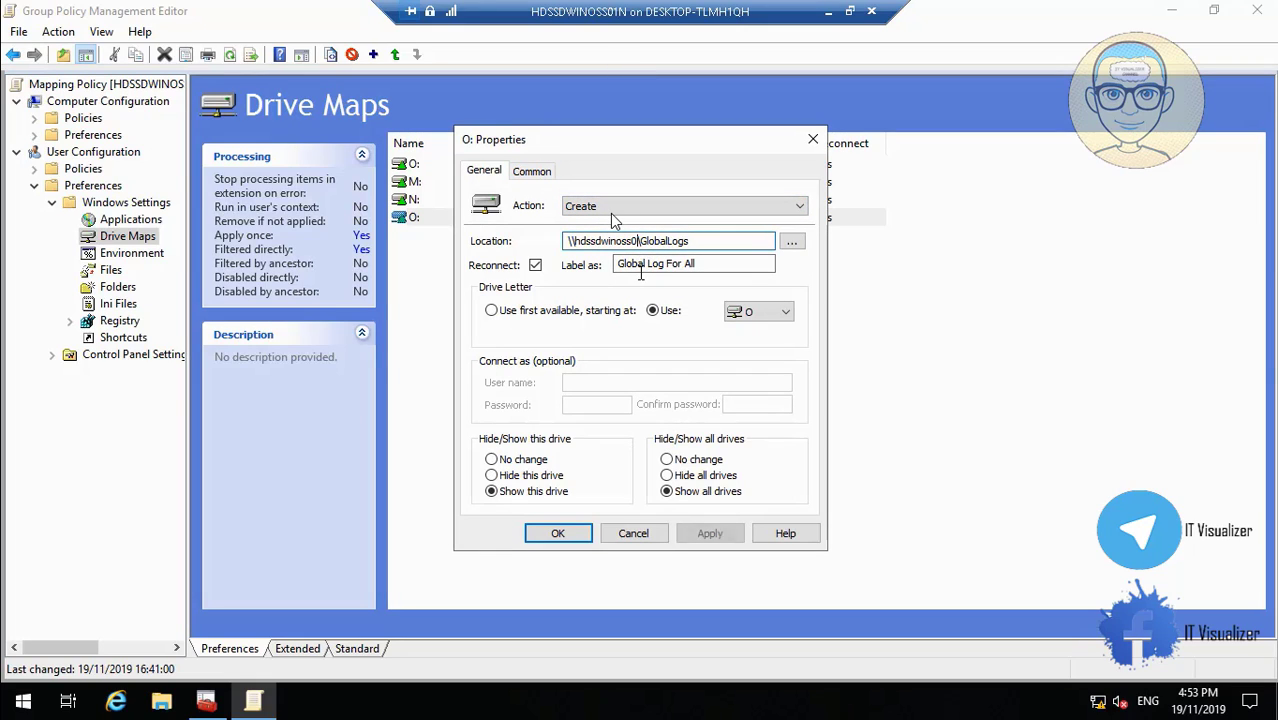
{"action": "type", "text": "1"}
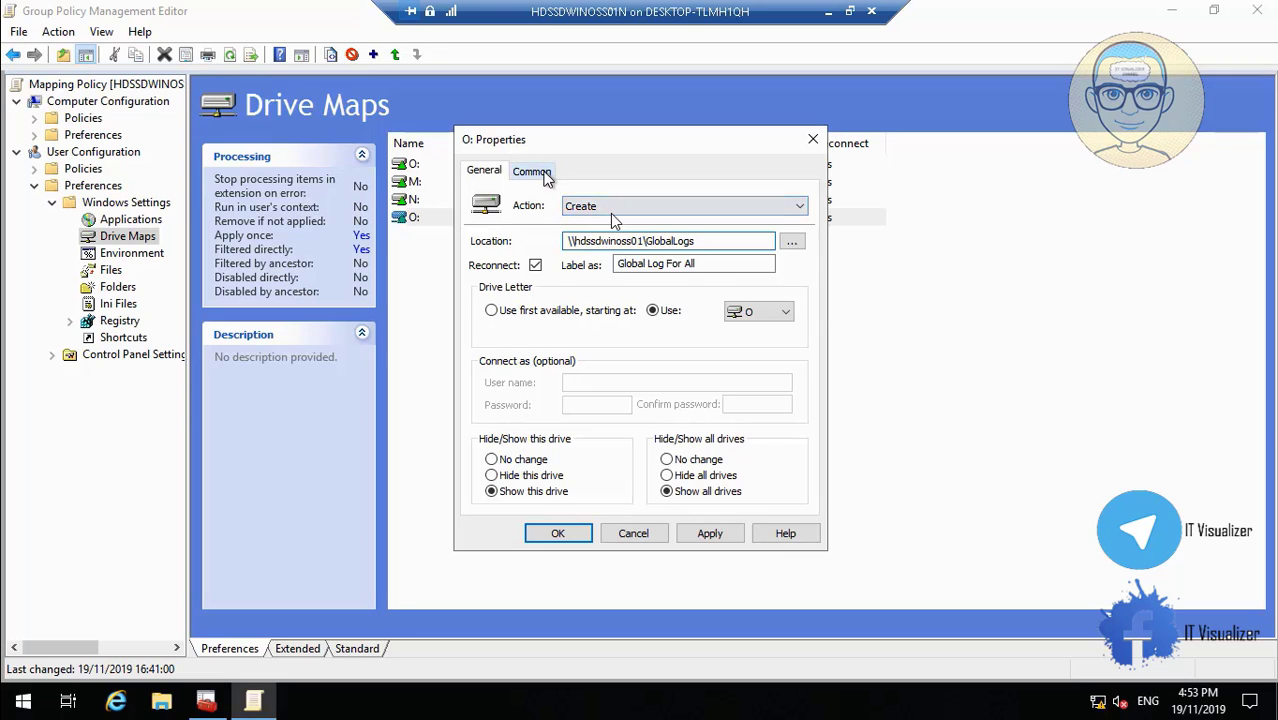
Target that O: map at ENCOMMF_GlobalLog, found by searching the ENCOMMF.LOCAL domain.
{"action": "left_click", "coordinate": [531, 171]}
{"action": "left_click", "coordinate": [764, 295]}
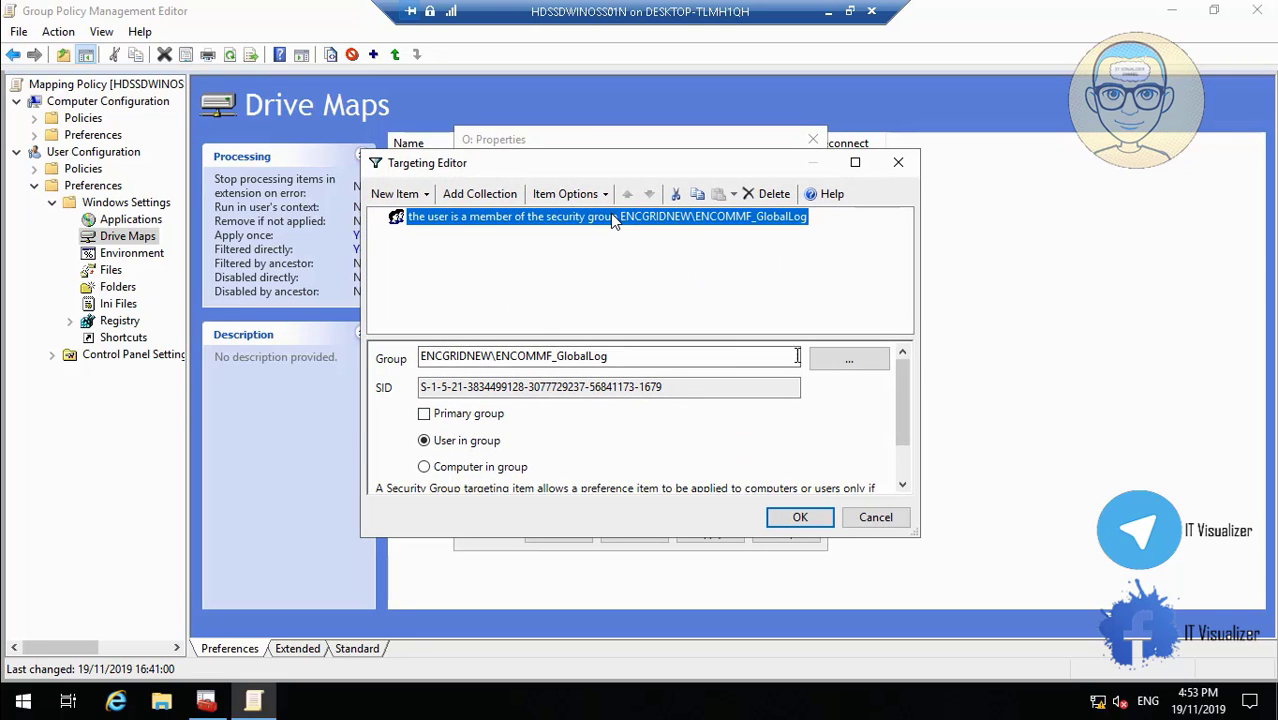
{"action": "left_click", "coordinate": [845, 362]}
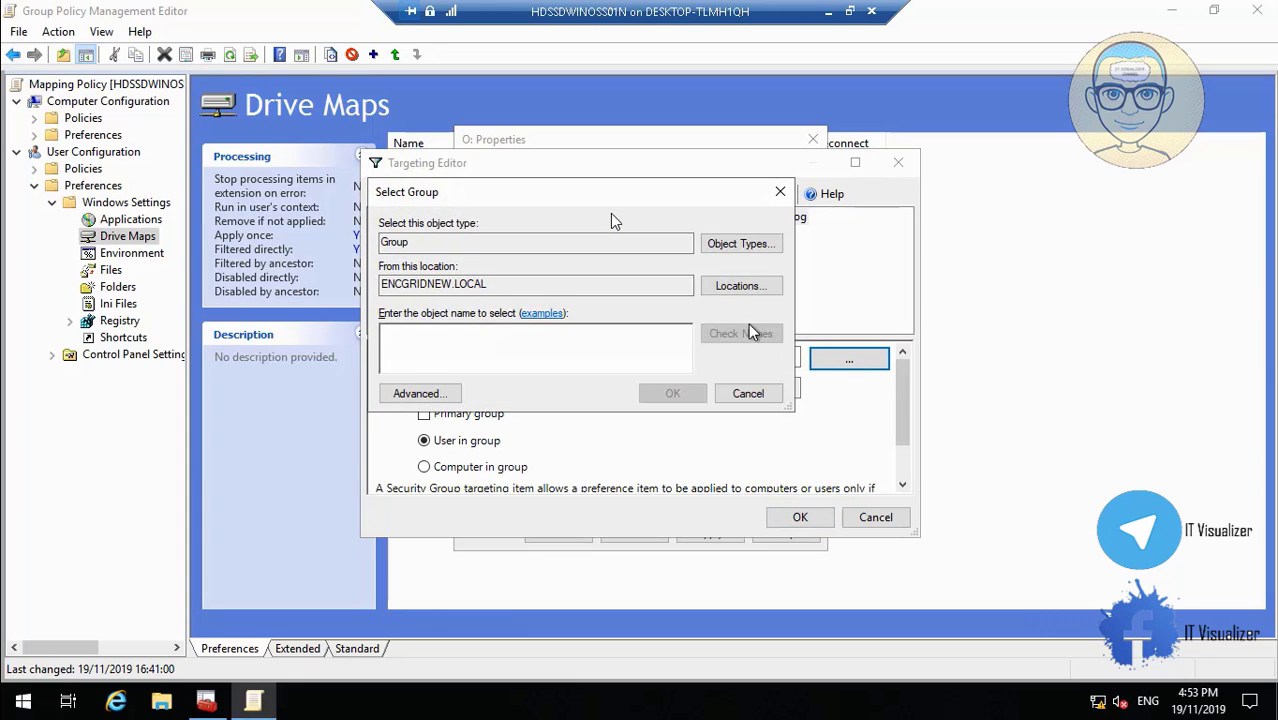
{"action": "left_click", "coordinate": [752, 286]}
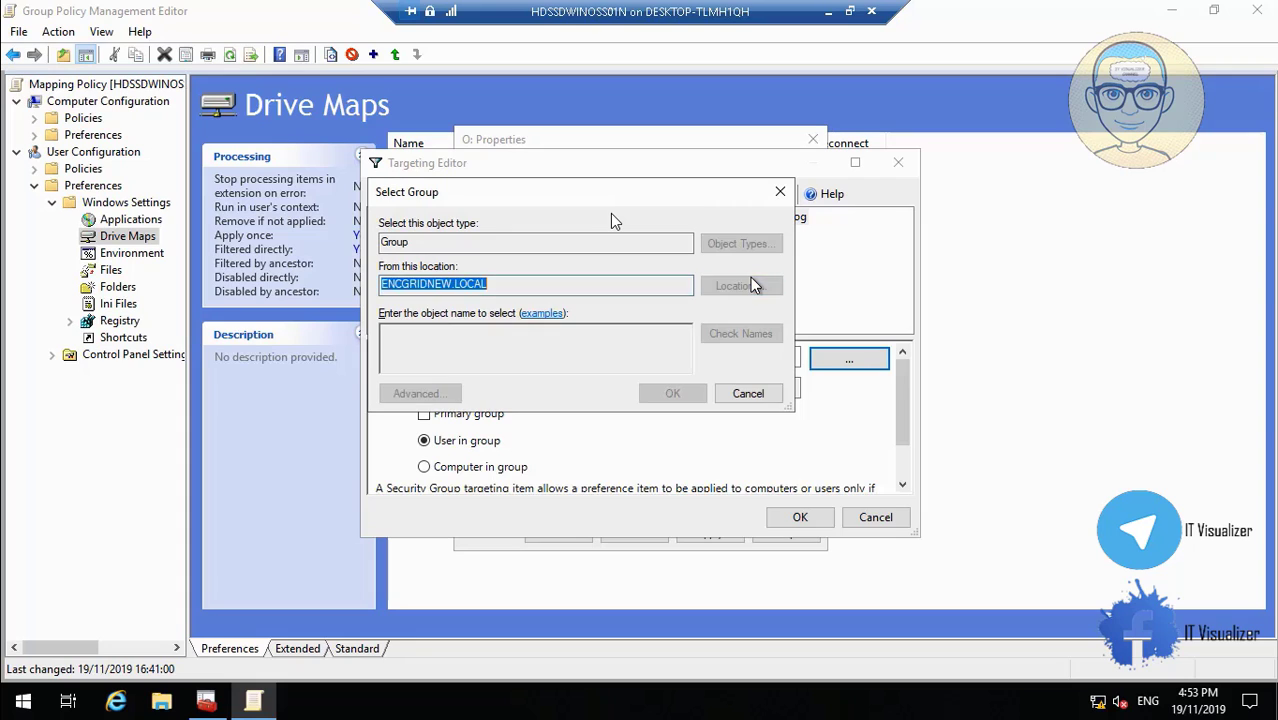
{"action": "left_click", "coordinate": [492, 317]}
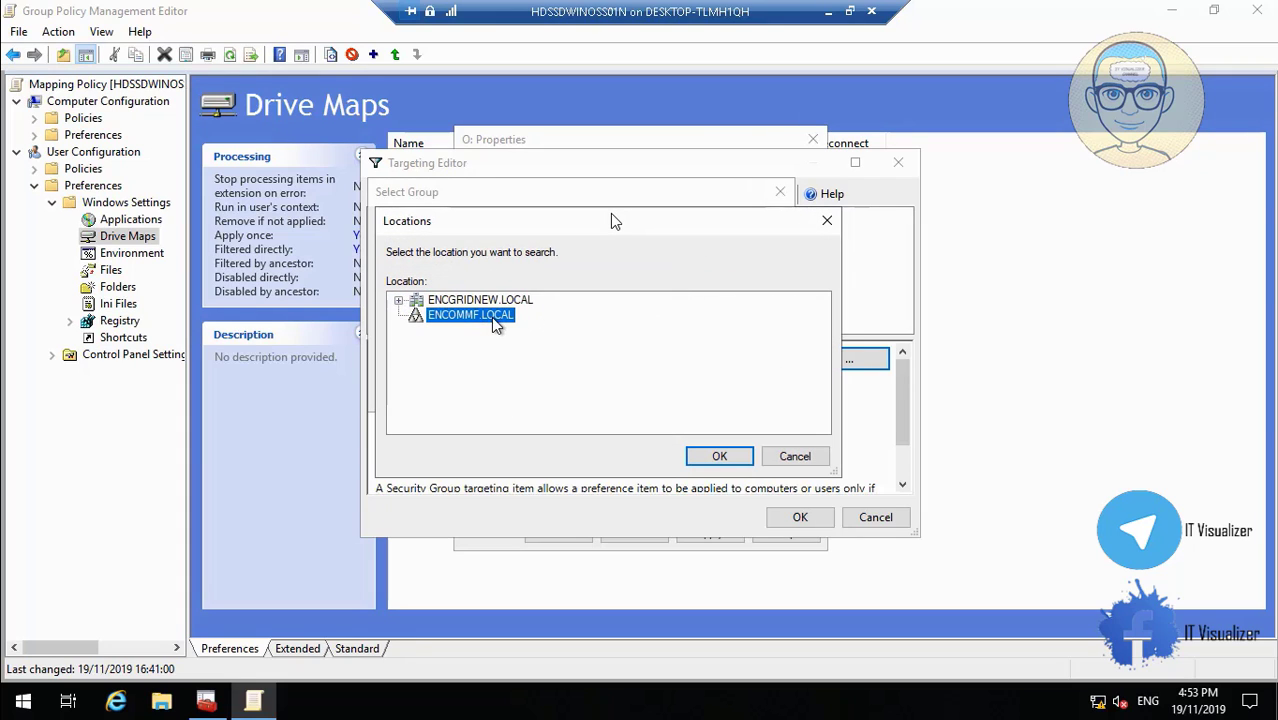
{"action": "left_click", "coordinate": [721, 457]}
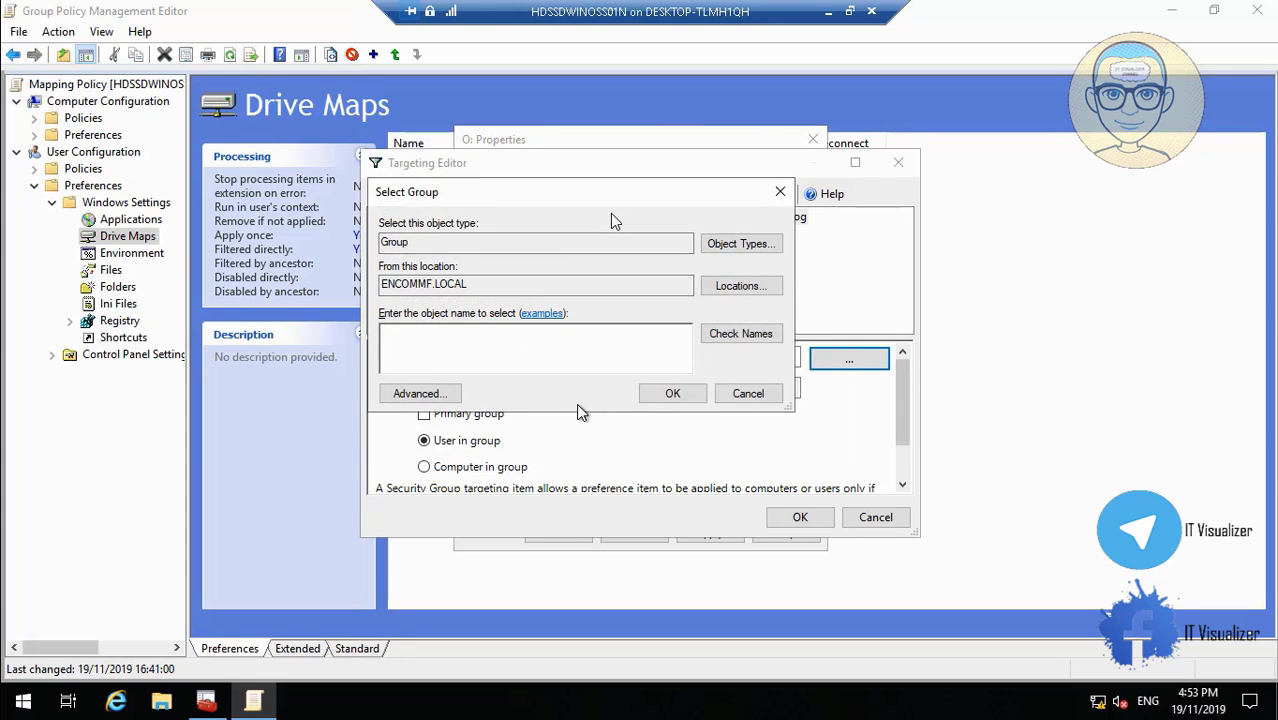
{"action": "type", "text": "ENCOMMF_GI"}
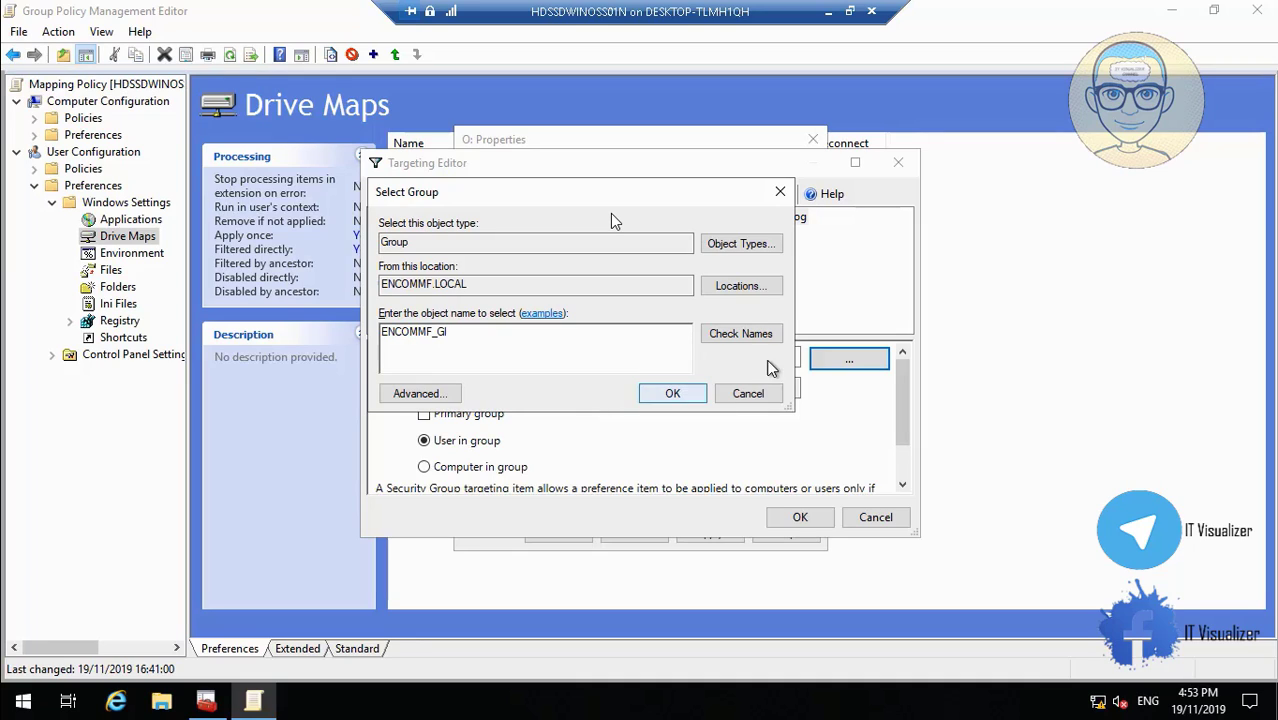
{"action": "left_click", "coordinate": [748, 336]}
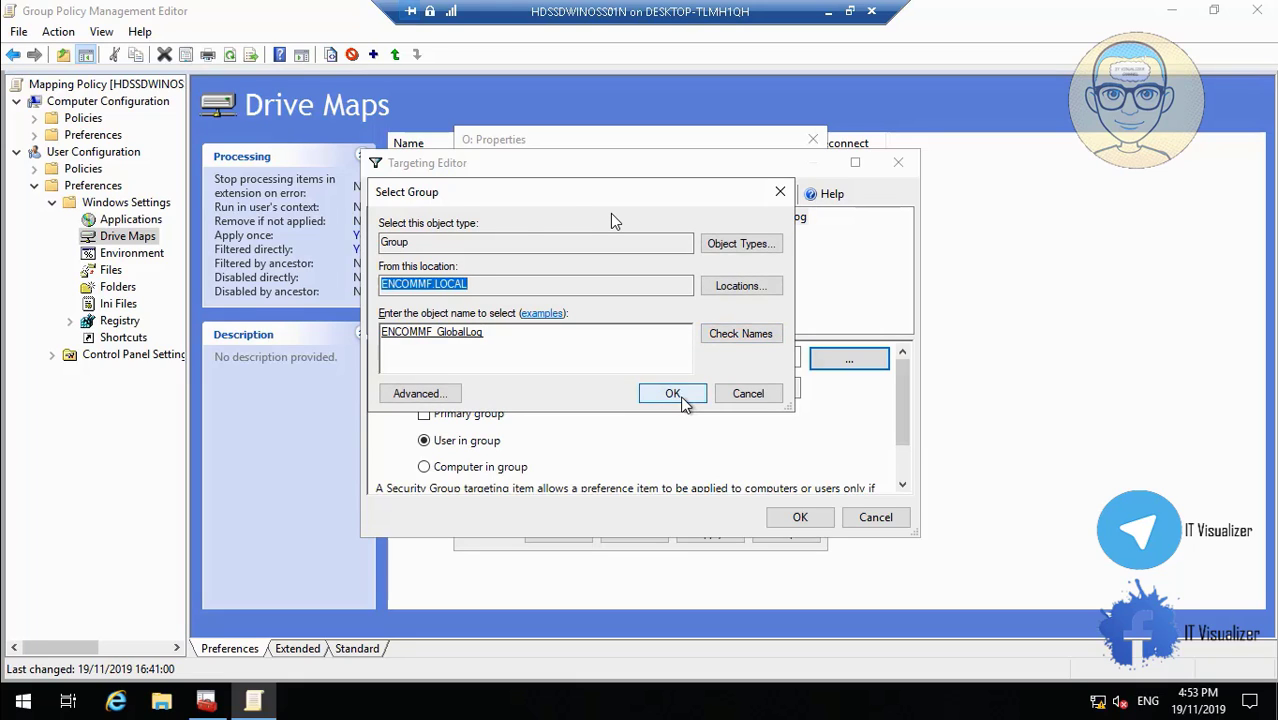
{"action": "left_click", "coordinate": [684, 396]}
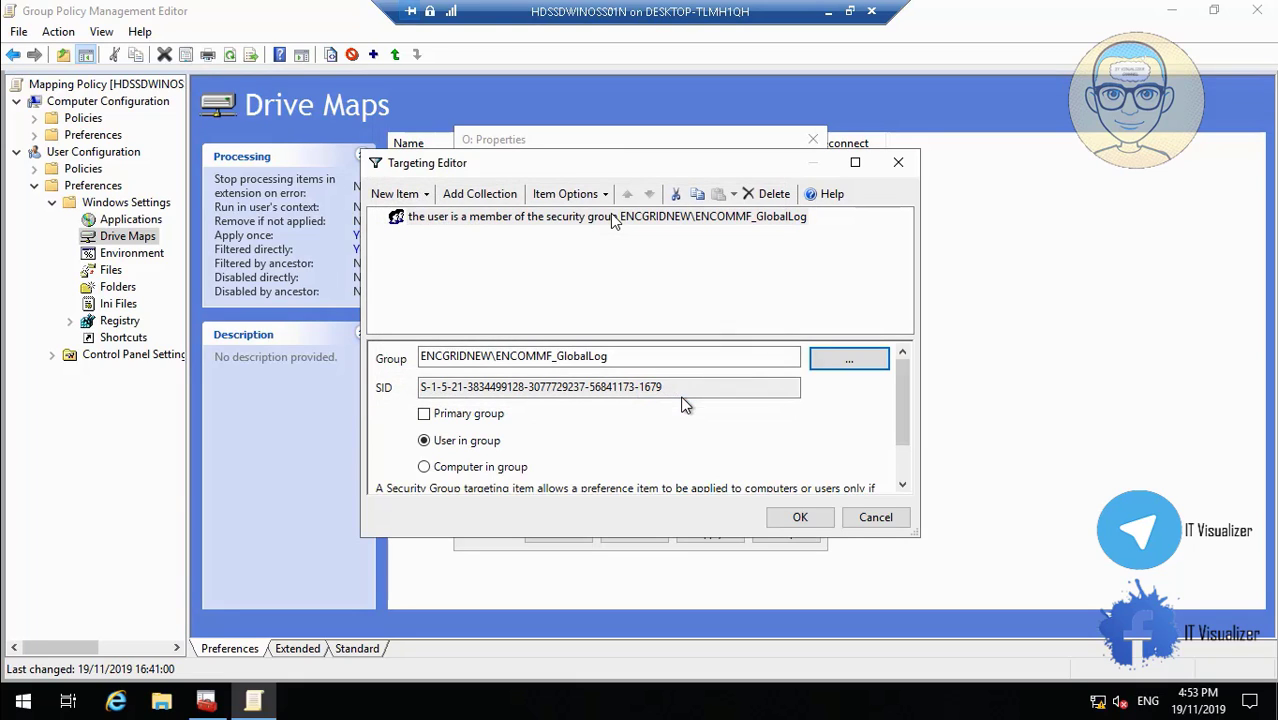
{"action": "left_click", "coordinate": [800, 518]}
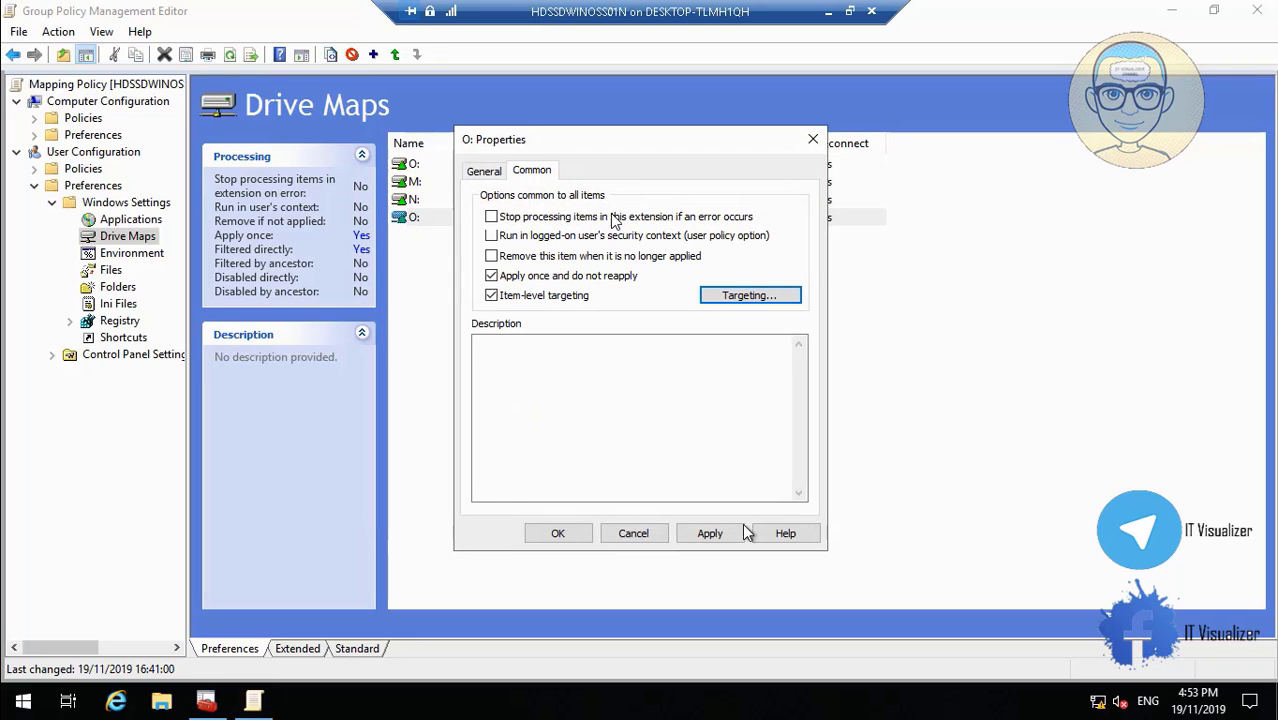
Reopen the O: map's item-level targeting and set the group search domain to ENCOMMF.LOCAL.
{"action": "left_click", "coordinate": [742, 296]}
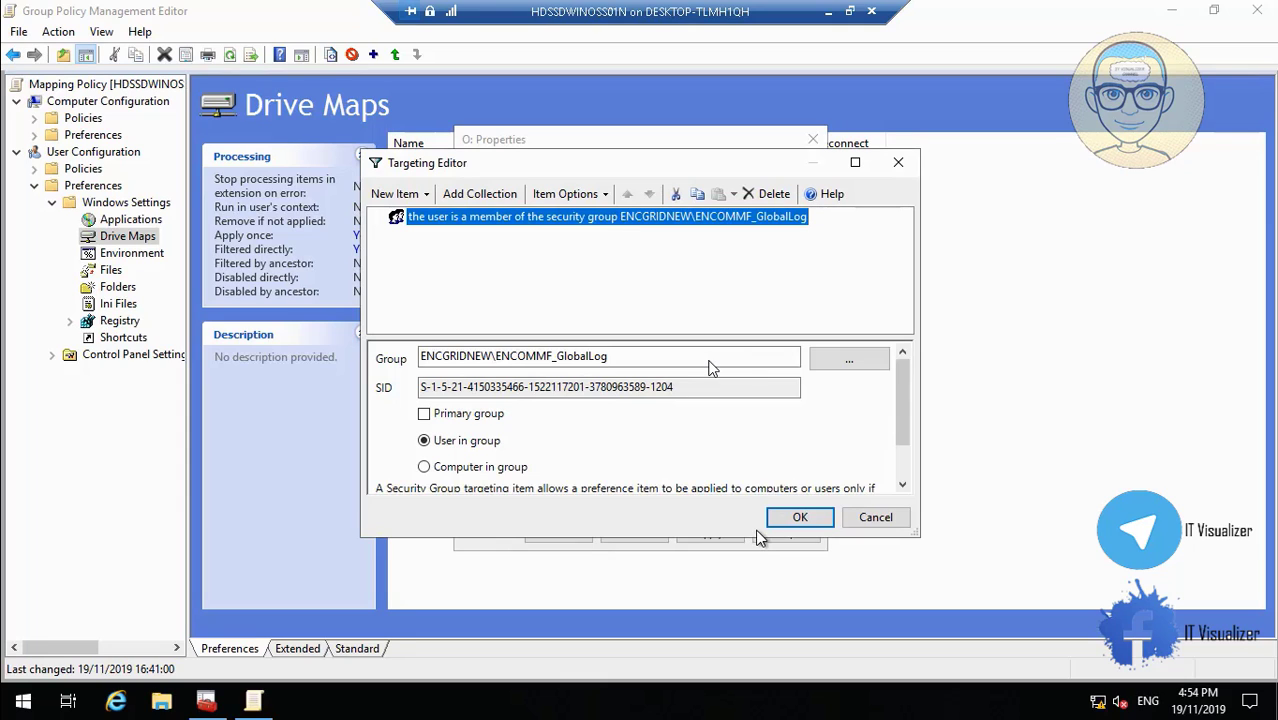
{"action": "left_click", "coordinate": [830, 362]}
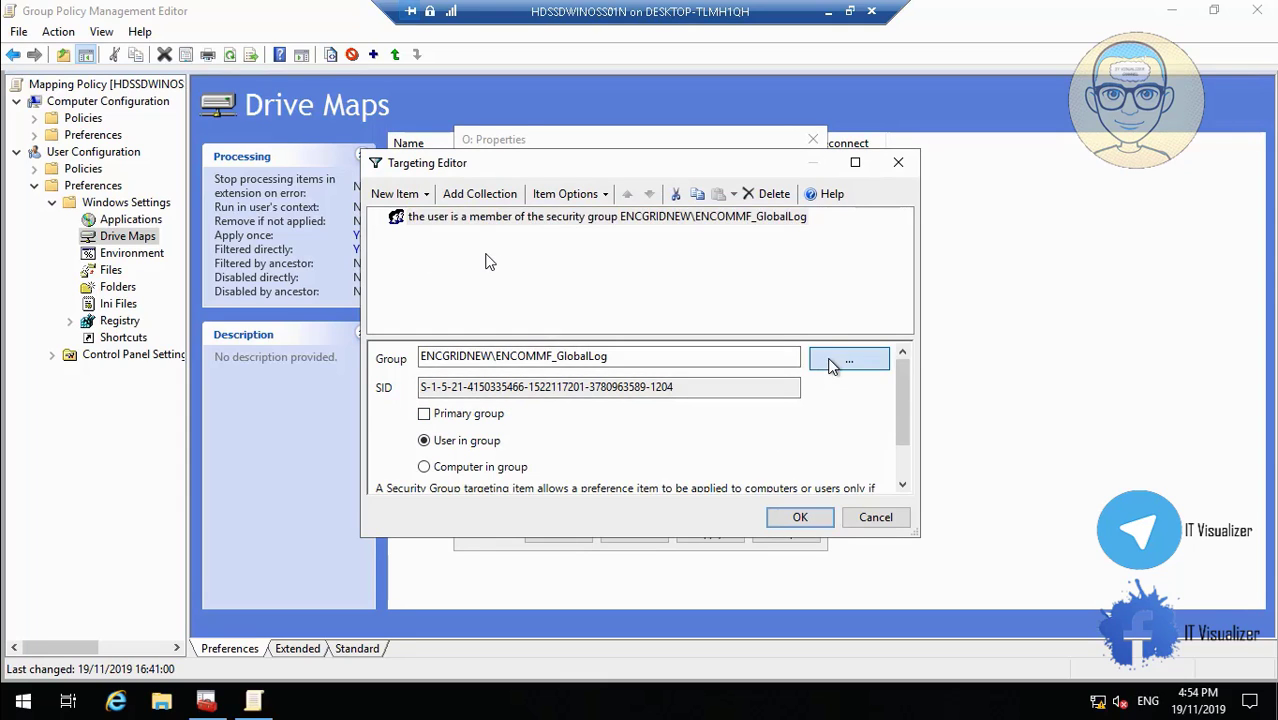
{"action": "left_click", "coordinate": [445, 395]}
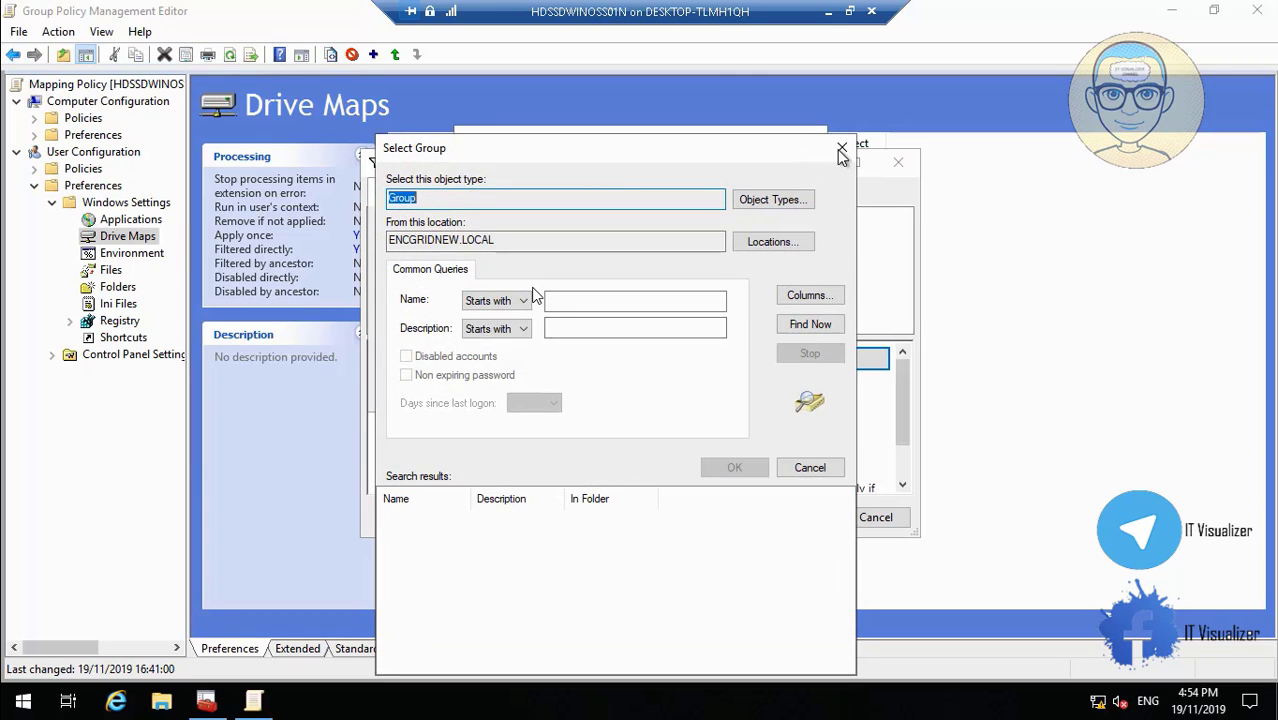
{"action": "left_click", "coordinate": [842, 147]}
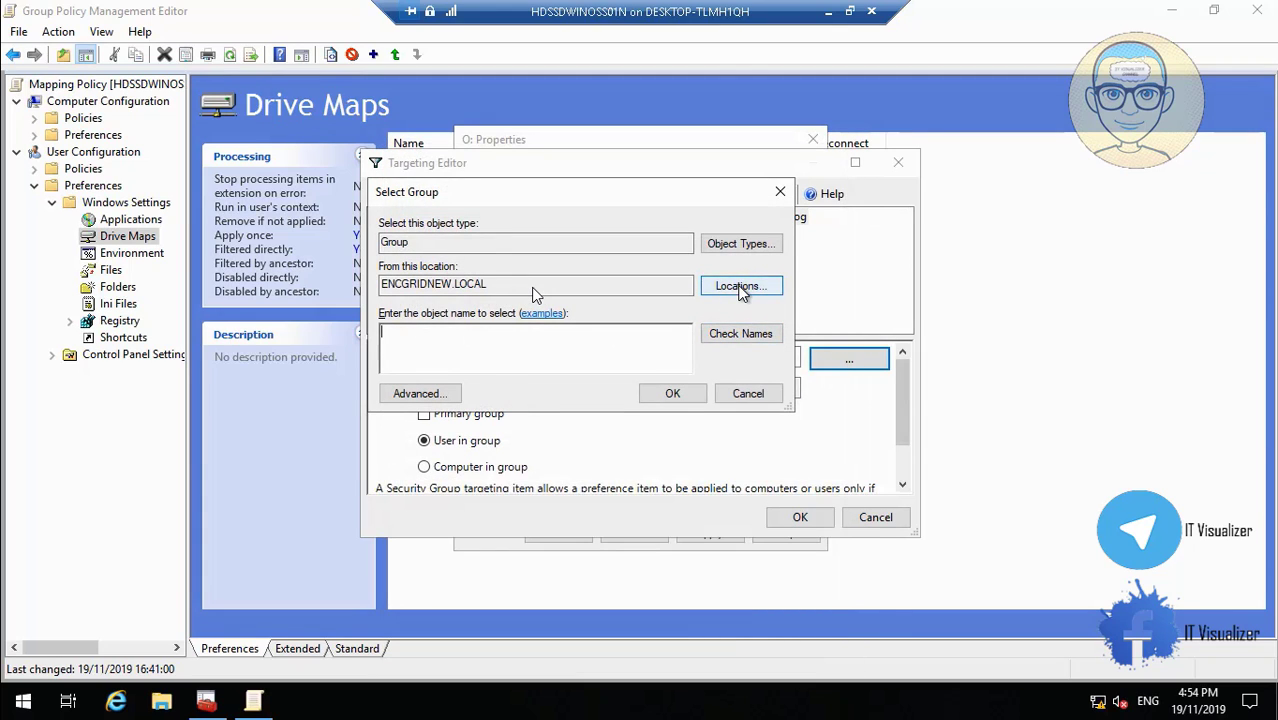
{"action": "left_click", "coordinate": [741, 287]}
{"action": "left_click", "coordinate": [478, 315]}
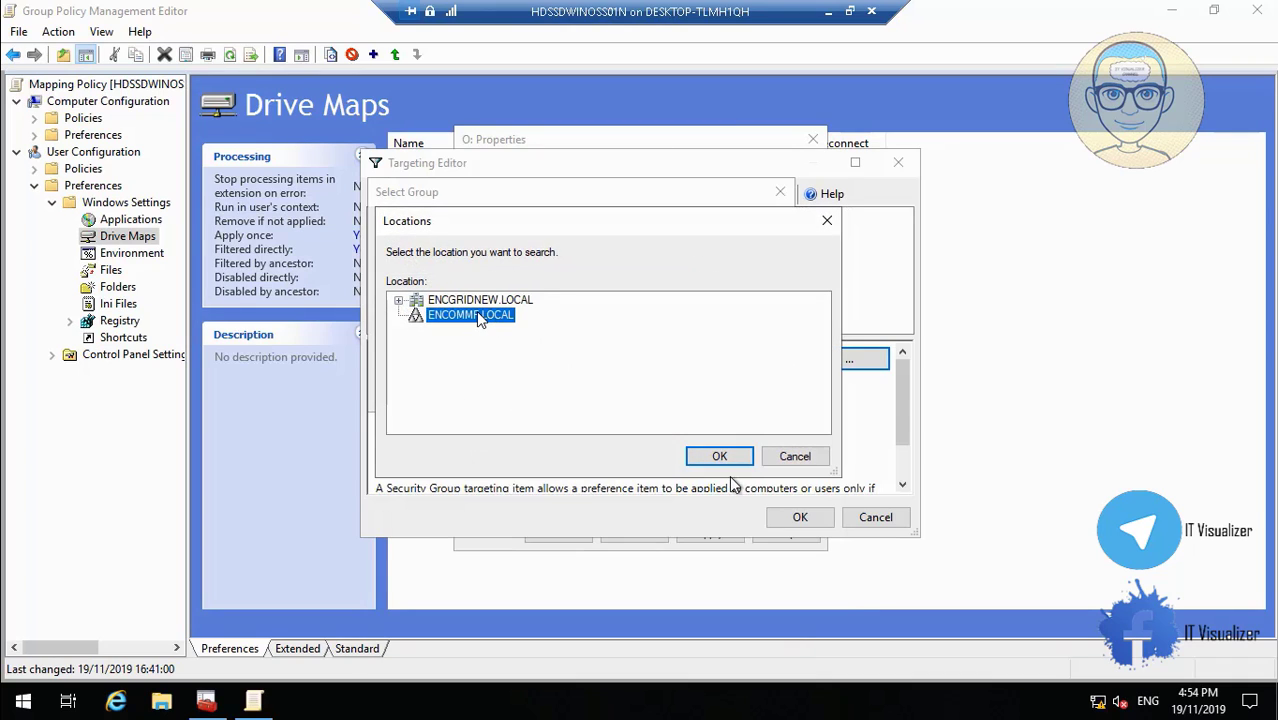
{"action": "left_click", "coordinate": [719, 456]}
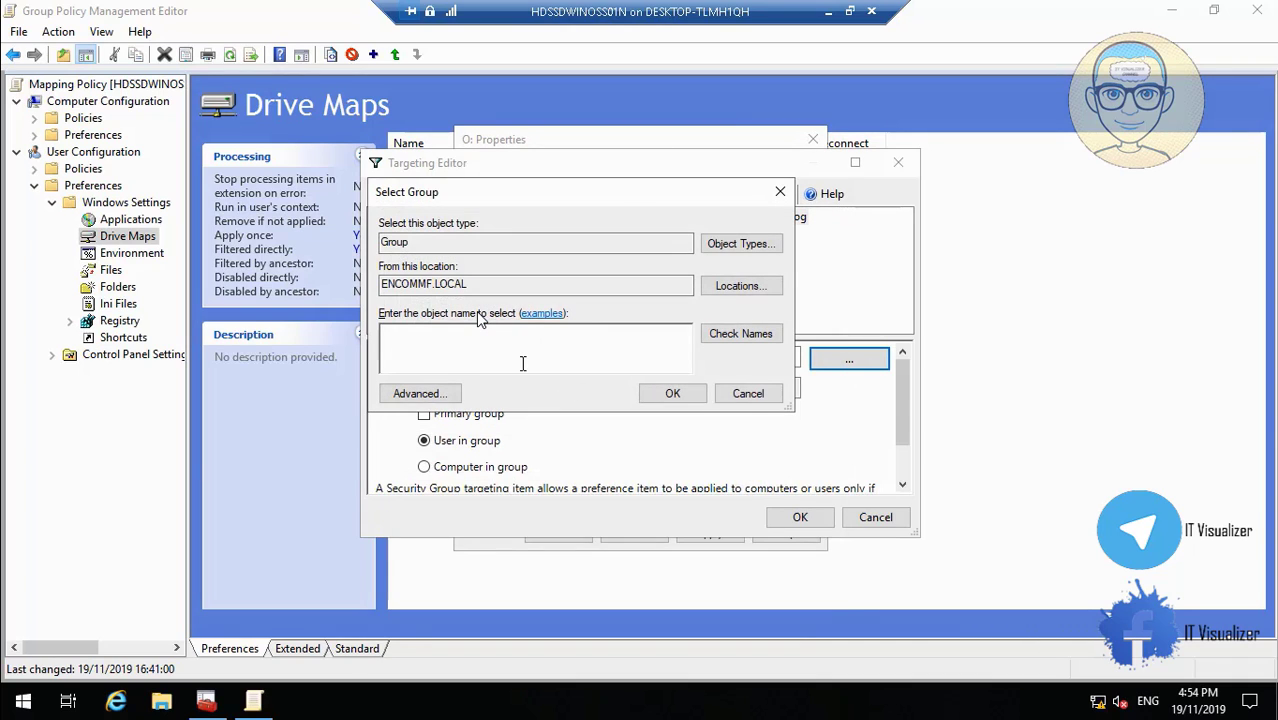
Target the map at ENCOMMF\ENCOMMF_GlobalLog, then copy the order-4 O: GlobalLogs map.
{"action": "type", "text": "ENCO"}
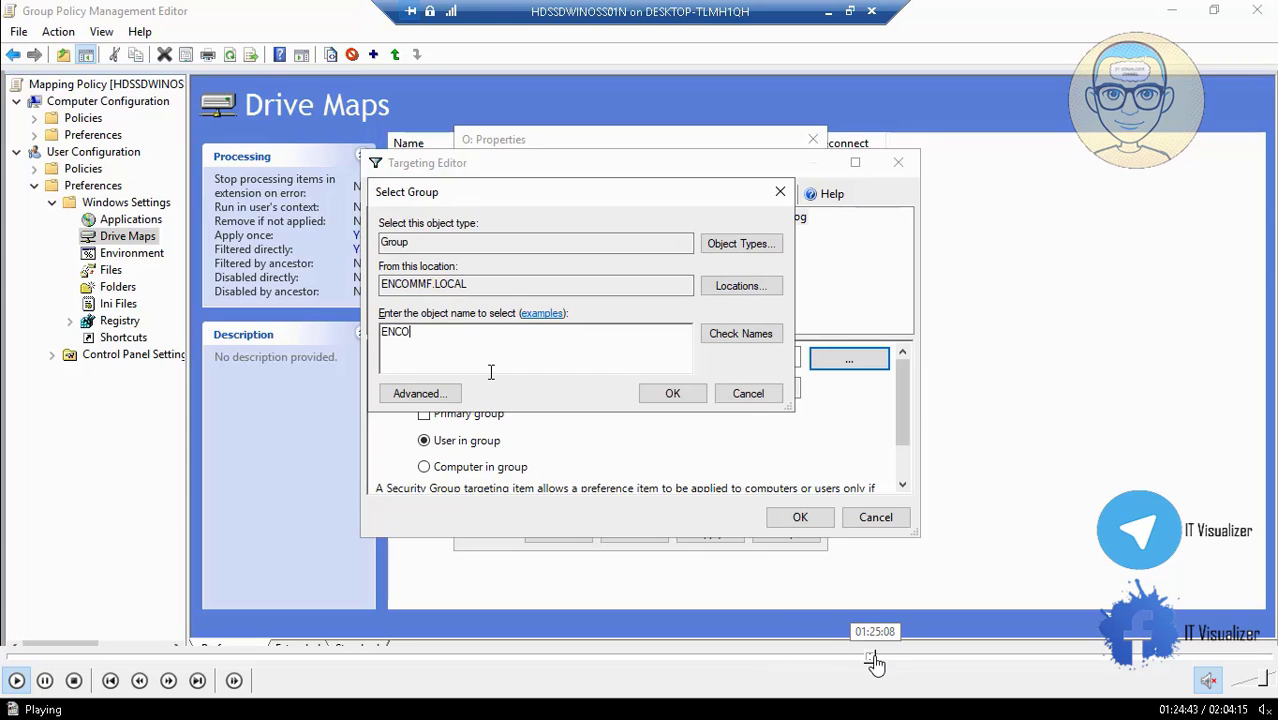
{"action": "left_click", "coordinate": [875, 662]}
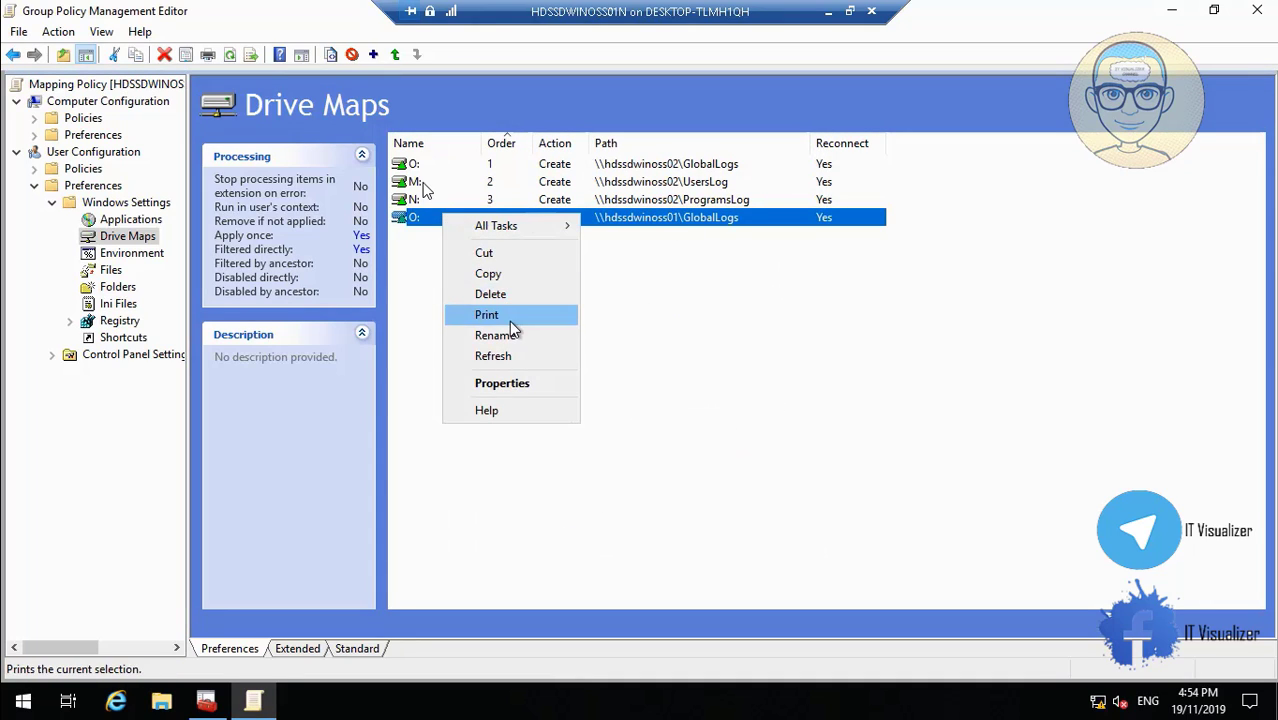
{"action": "left_click", "coordinate": [520, 275]}
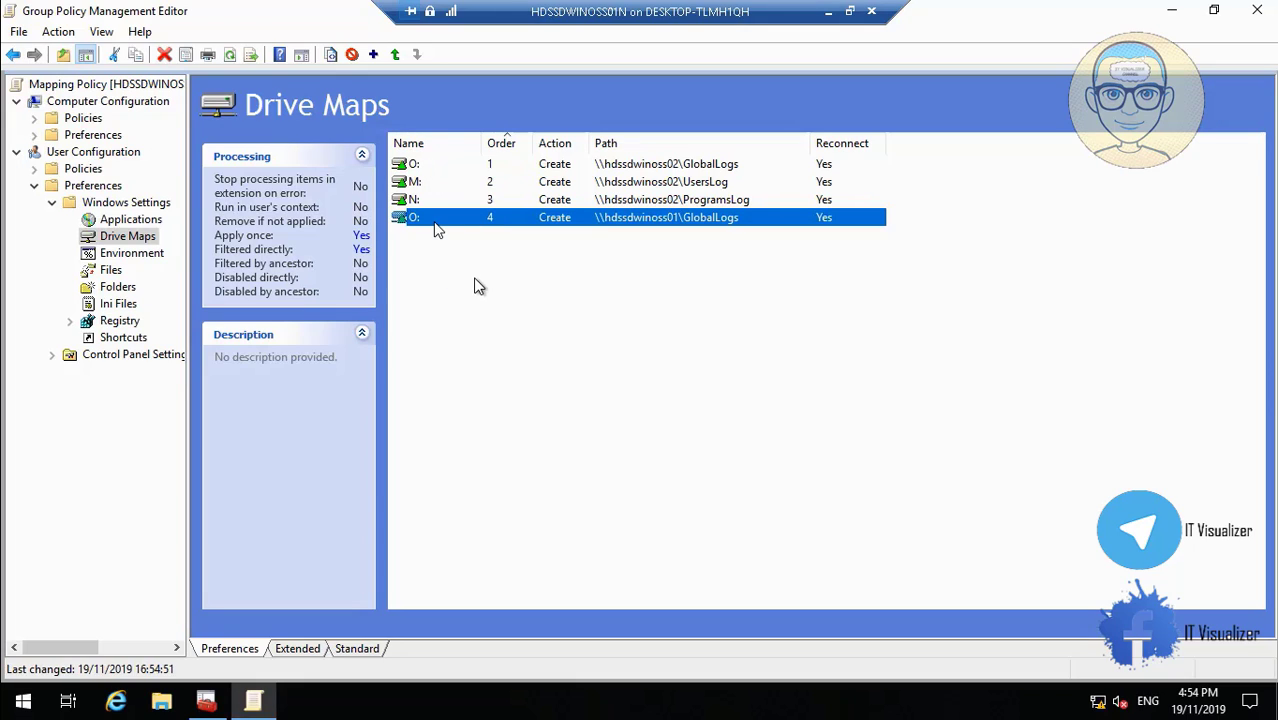
Paste the O: map as order 5 and set its action to Delete.
{"action": "right_click", "coordinate": [476, 282]}
{"action": "left_click", "coordinate": [520, 339]}
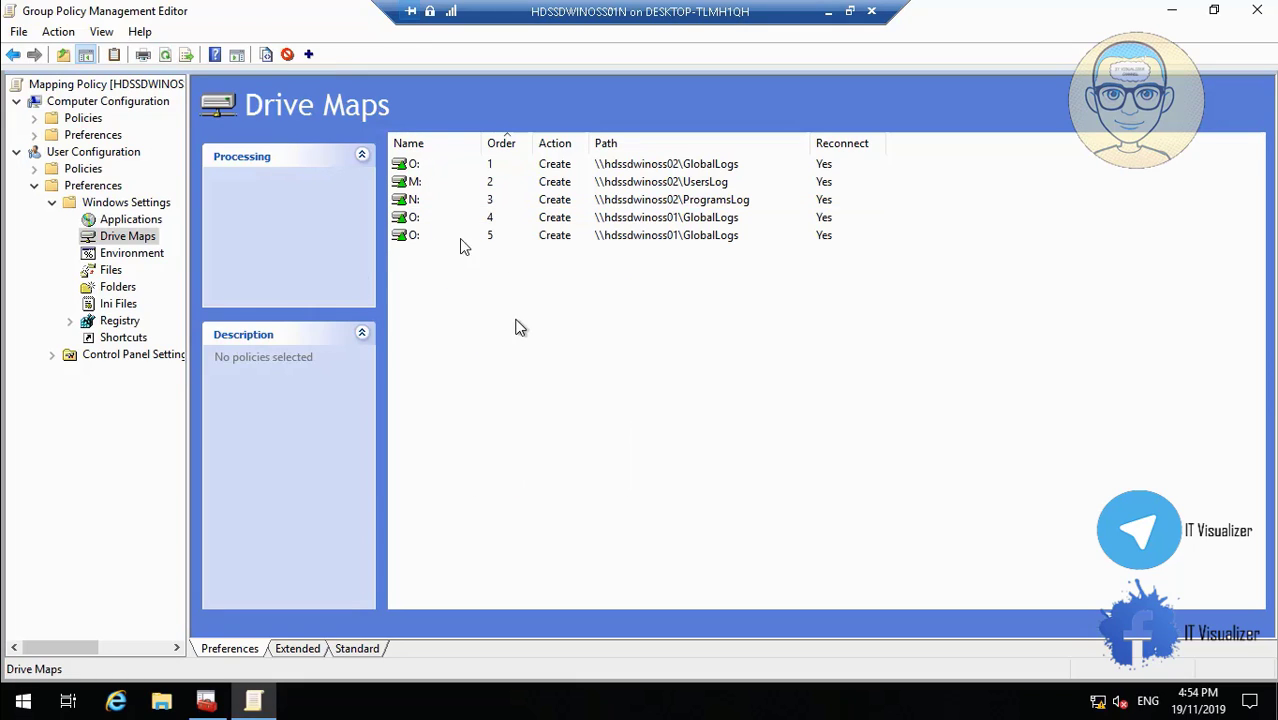
{"action": "left_click", "coordinate": [398, 237]}
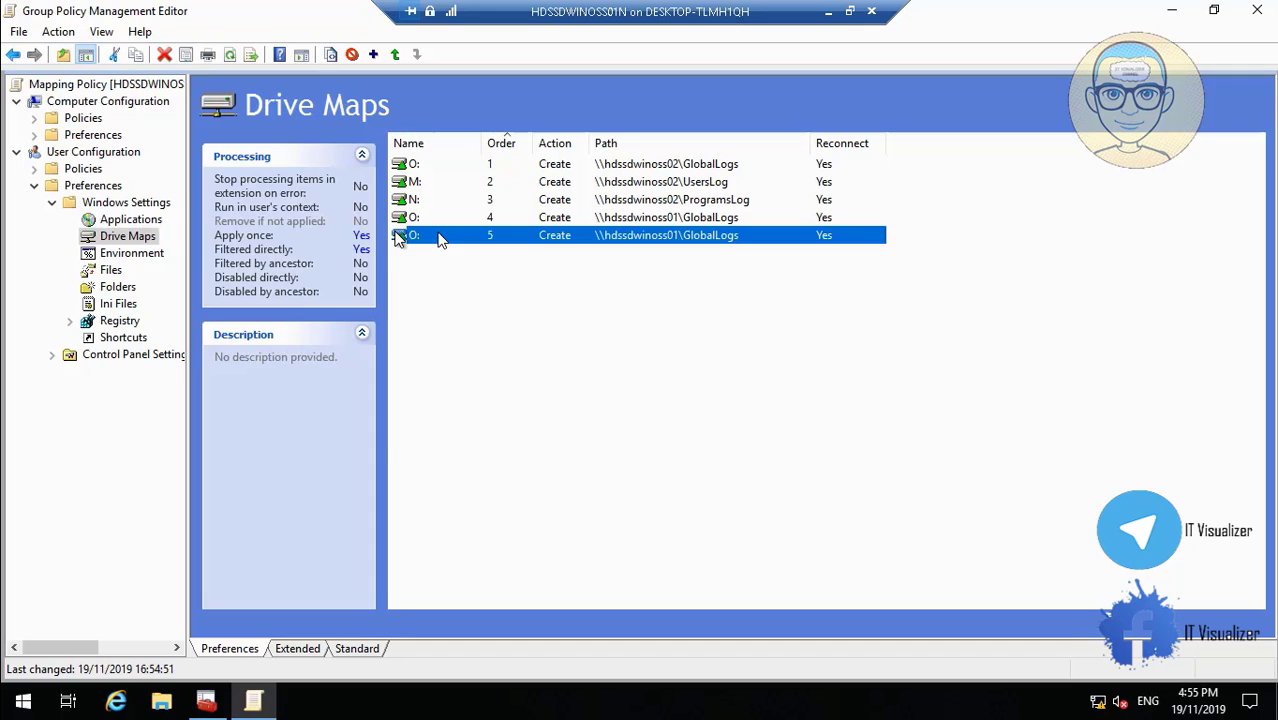
{"action": "right_click", "coordinate": [398, 237]}
{"action": "left_click", "coordinate": [476, 401]}
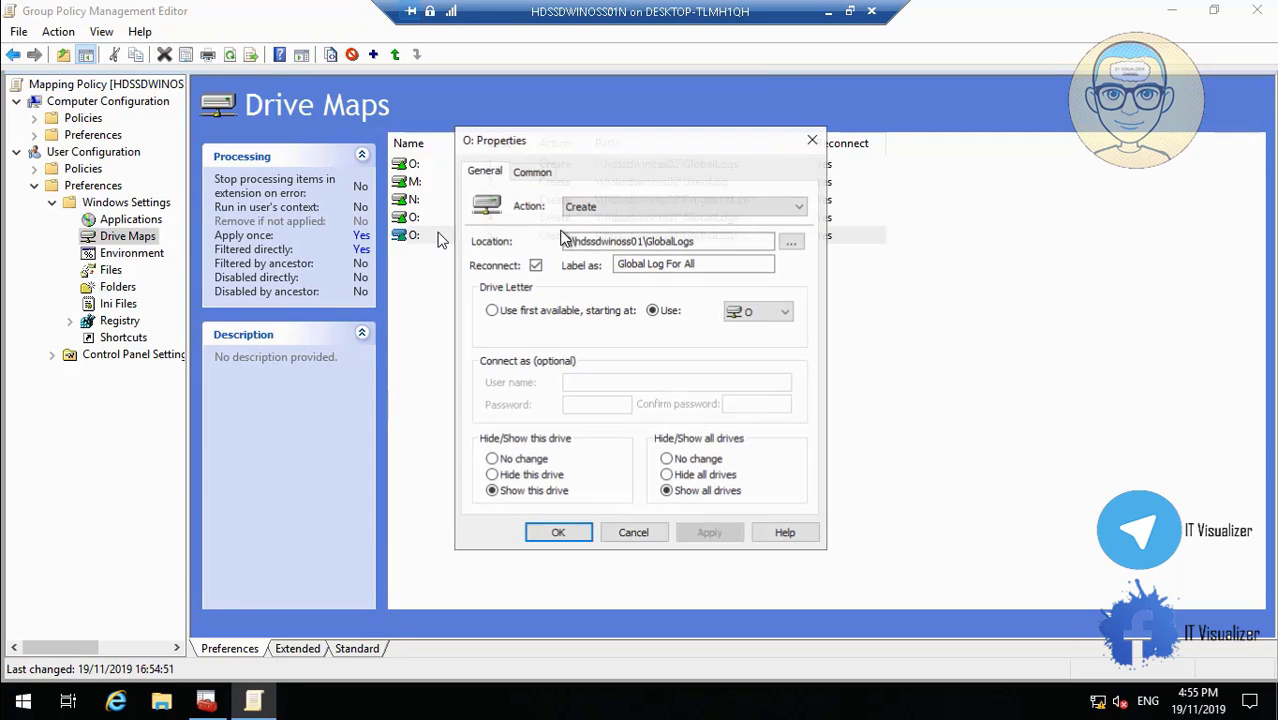
{"action": "left_click", "coordinate": [595, 206]}
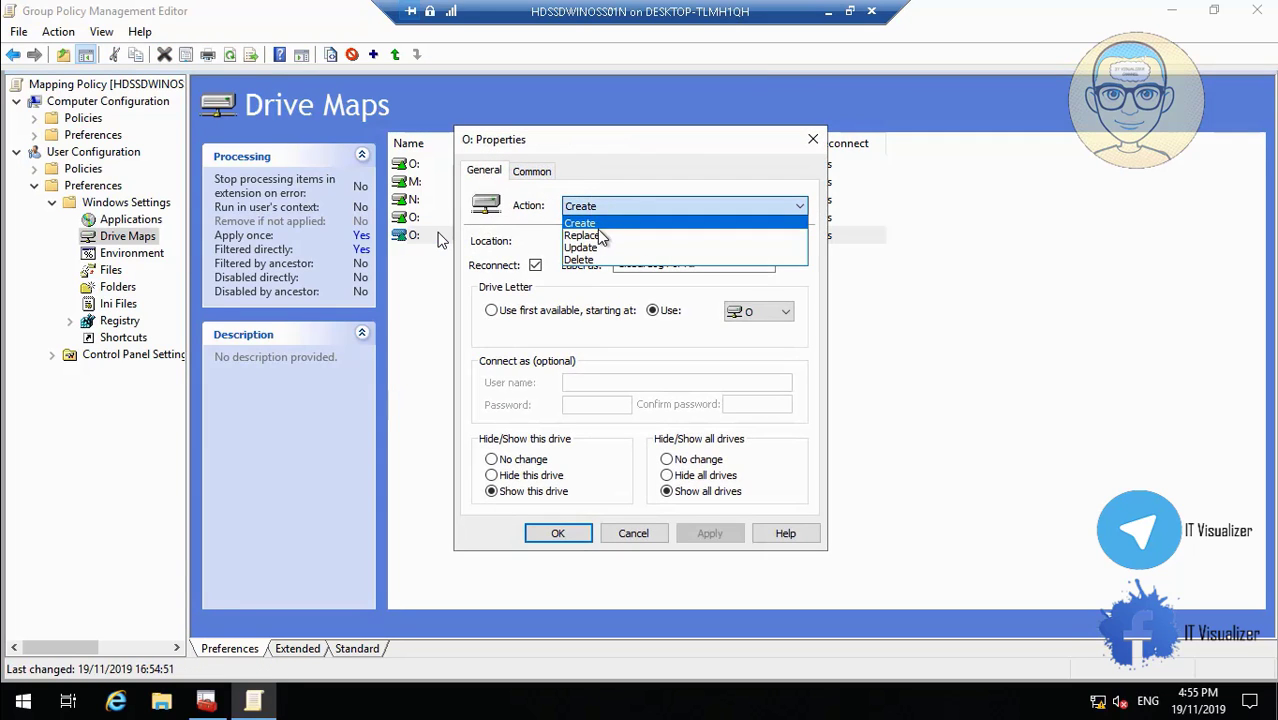
{"action": "left_click", "coordinate": [600, 255]}
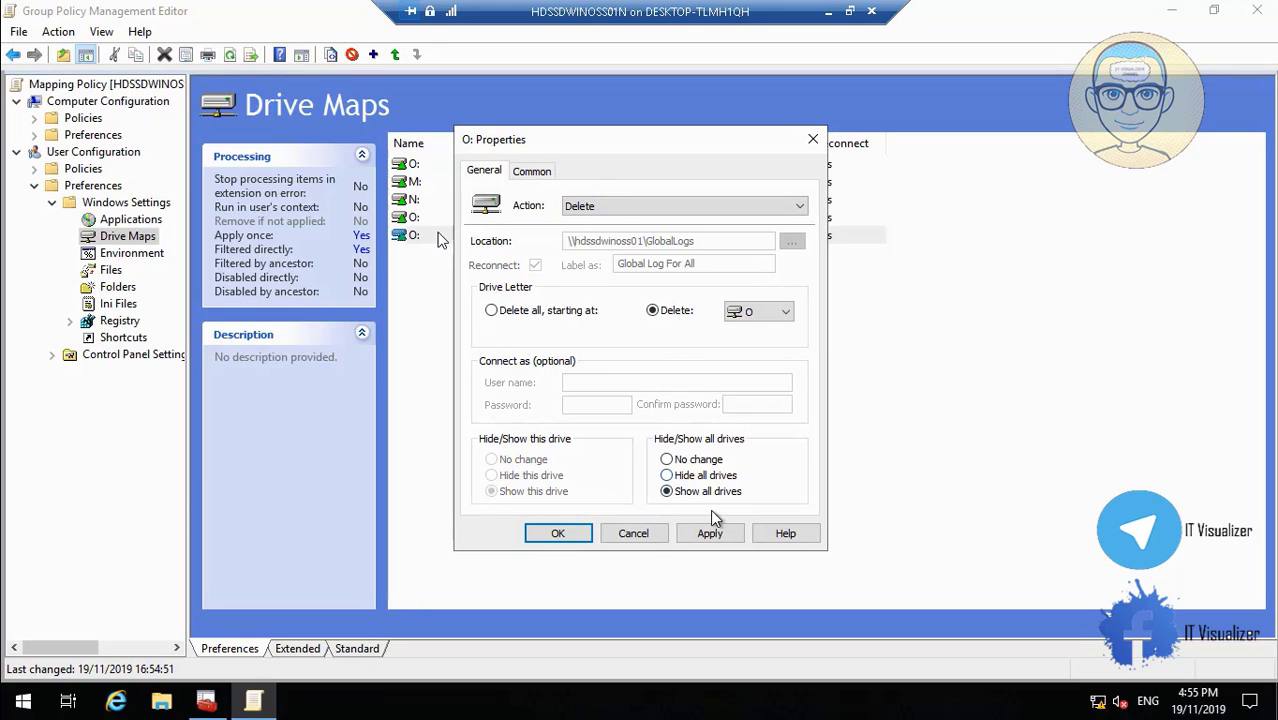
{"action": "left_click", "coordinate": [712, 533]}
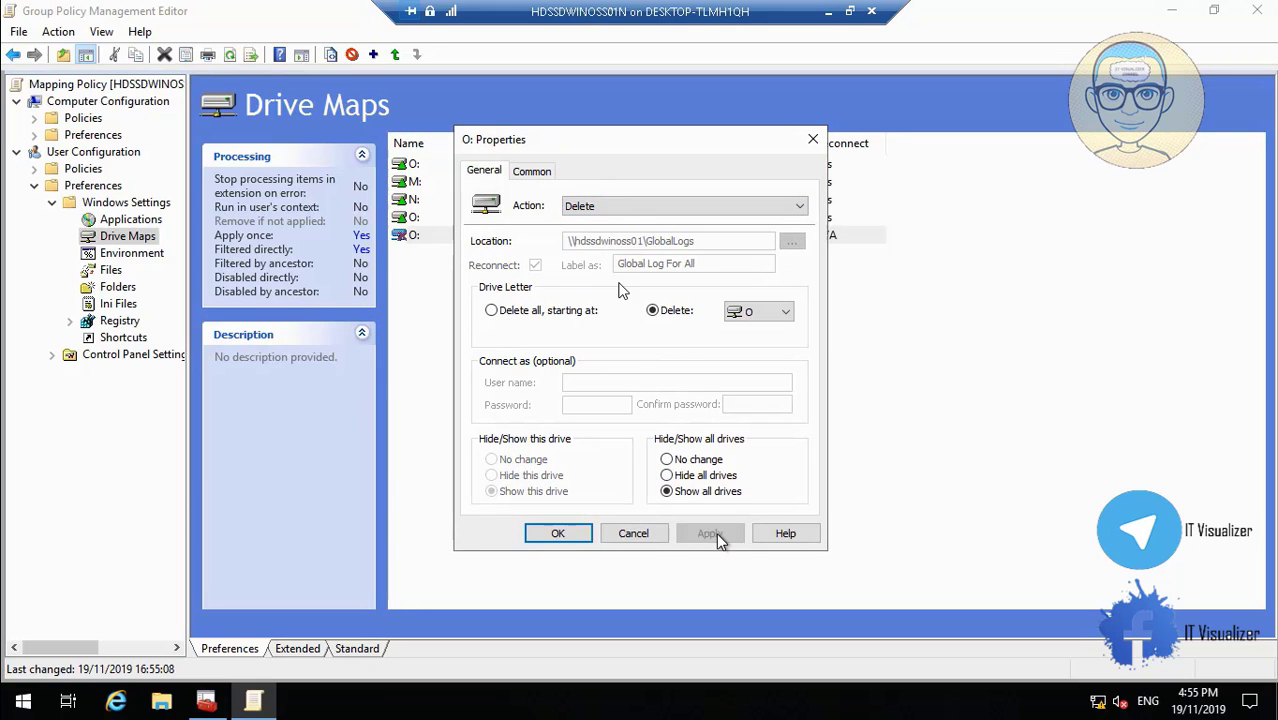
{"action": "left_click", "coordinate": [555, 534]}
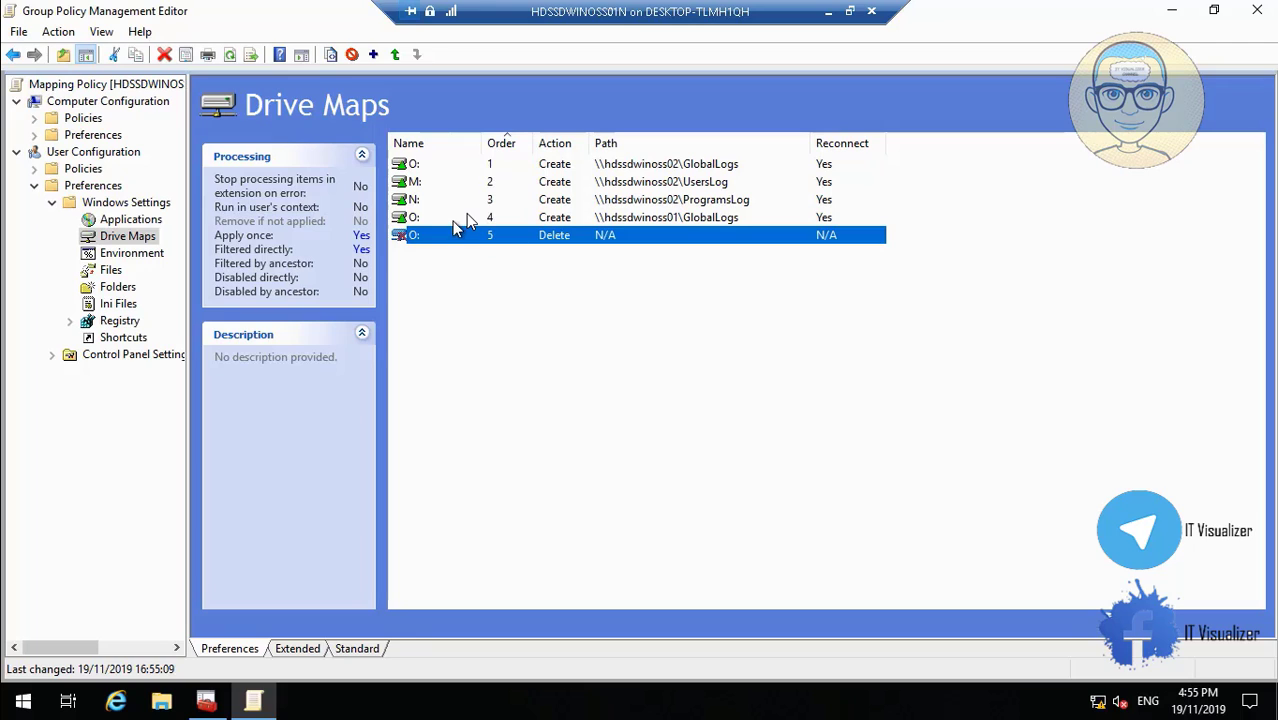
Delete the original order-4 O: Create drive map.
{"action": "left_click", "coordinate": [422, 220]}
{"action": "right_click", "coordinate": [422, 222]}
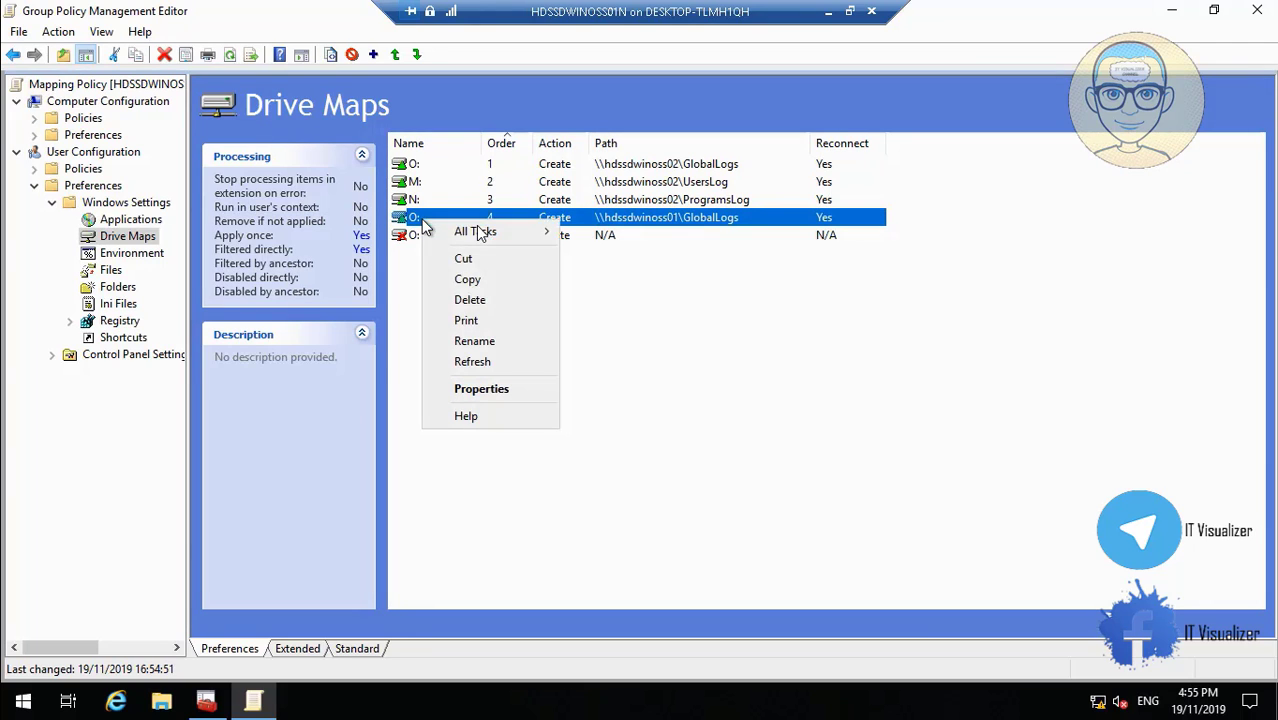
{"action": "left_click", "coordinate": [479, 297]}
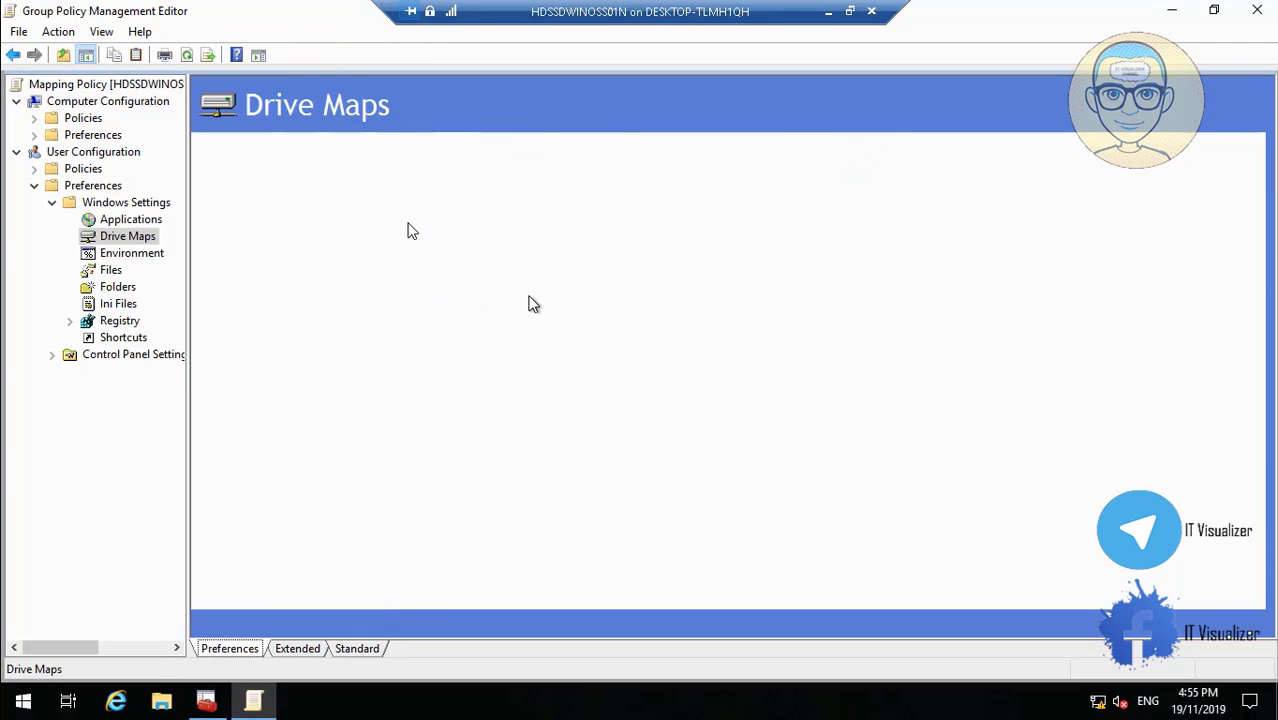
{"action": "left_click", "coordinate": [415, 220]}
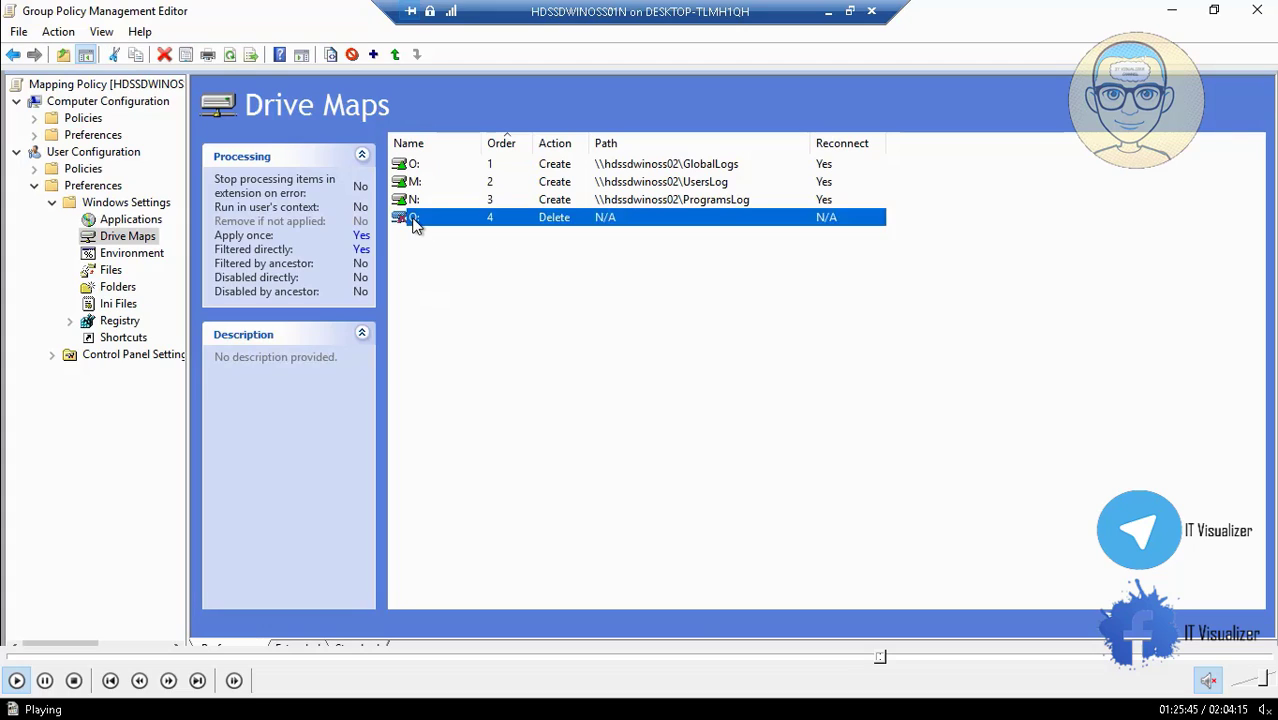
{"action": "left_click", "coordinate": [900, 658]}
{"action": "left_click", "coordinate": [904, 658]}
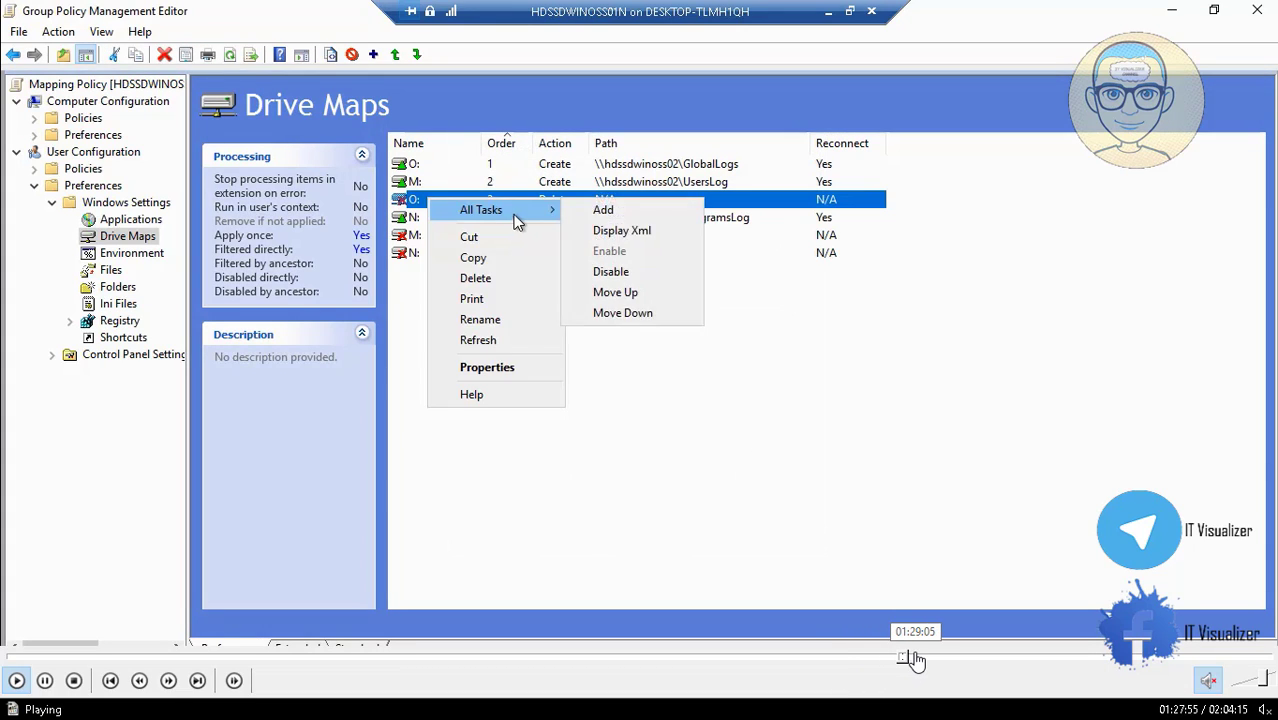
{"action": "left_click", "coordinate": [912, 658]}
Restart server HDSSDWINOSS01N and let it boot into applying computer settings.
{"action": "left_click", "coordinate": [913, 657]}
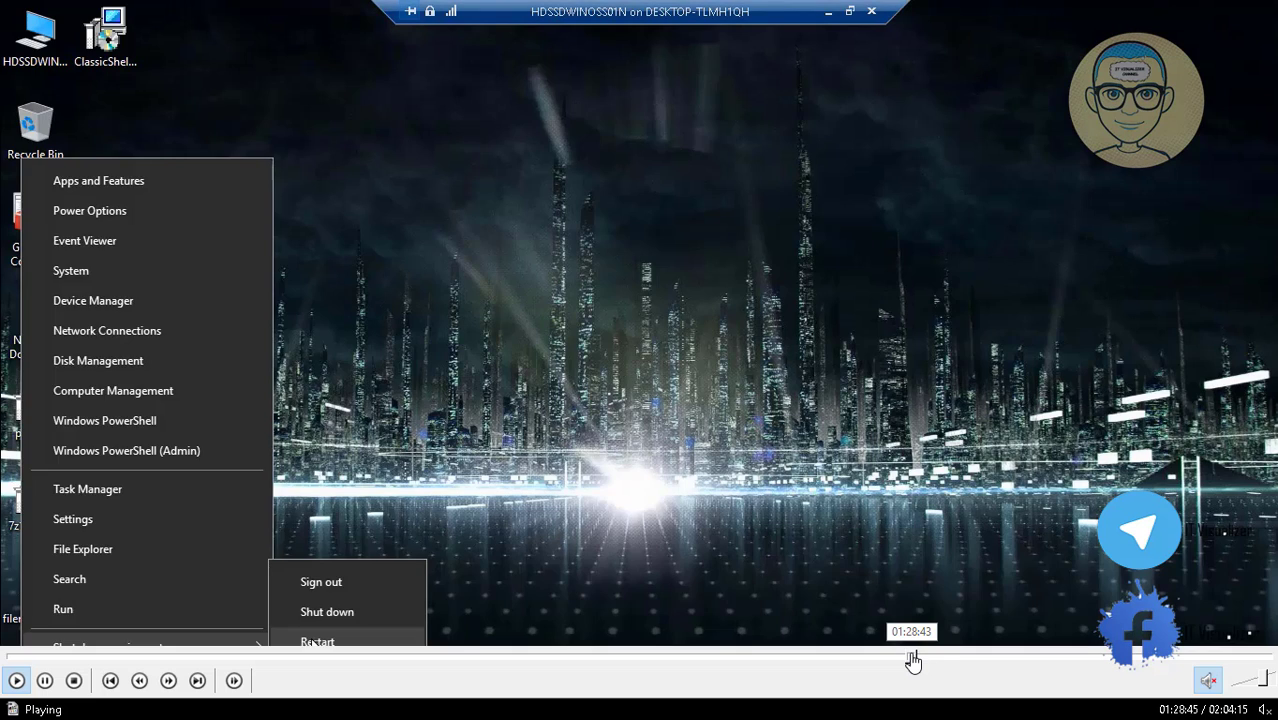
{"action": "left_click", "coordinate": [917, 657]}
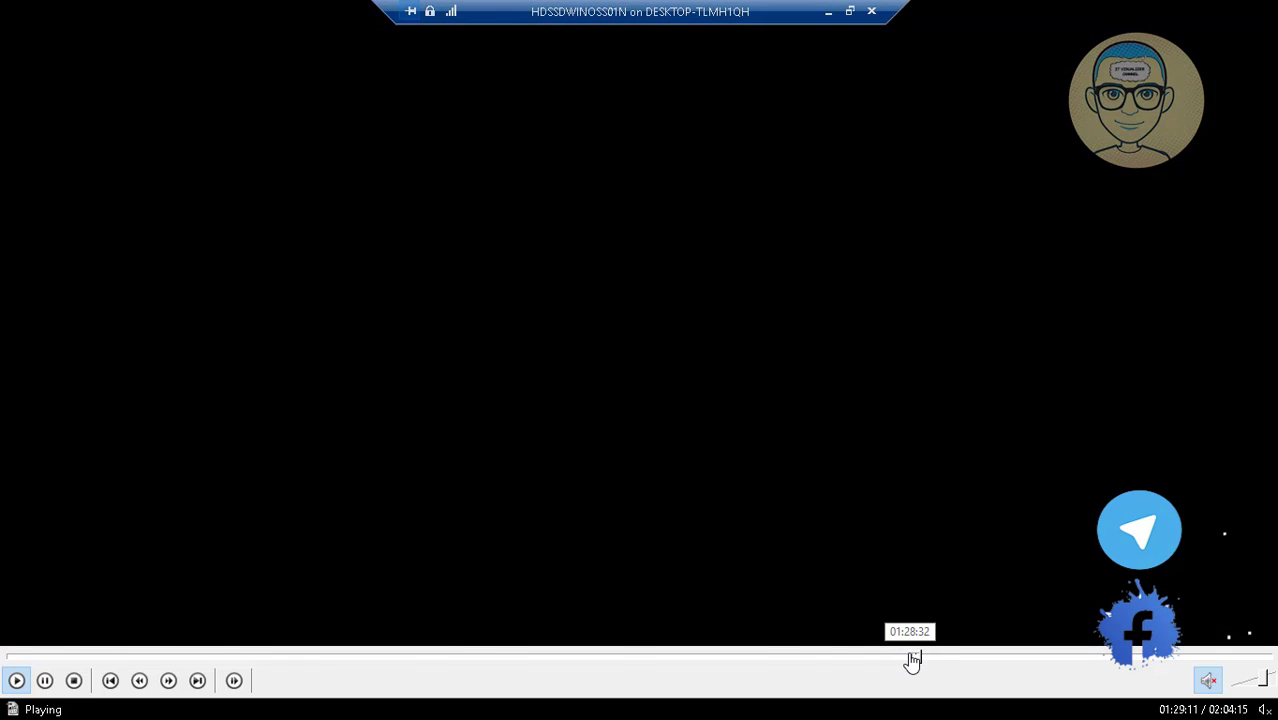
{"action": "left_click", "coordinate": [910, 658]}
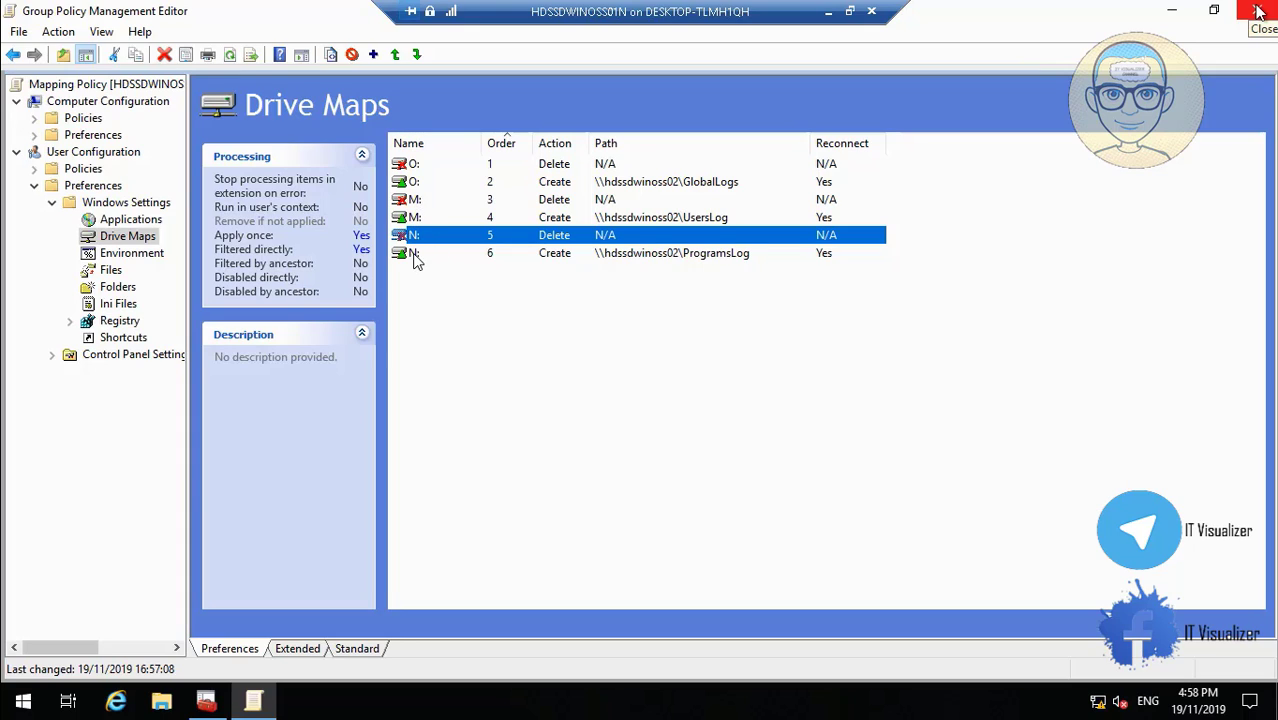
{"action": "mouse_move", "coordinate": [808, 681]}
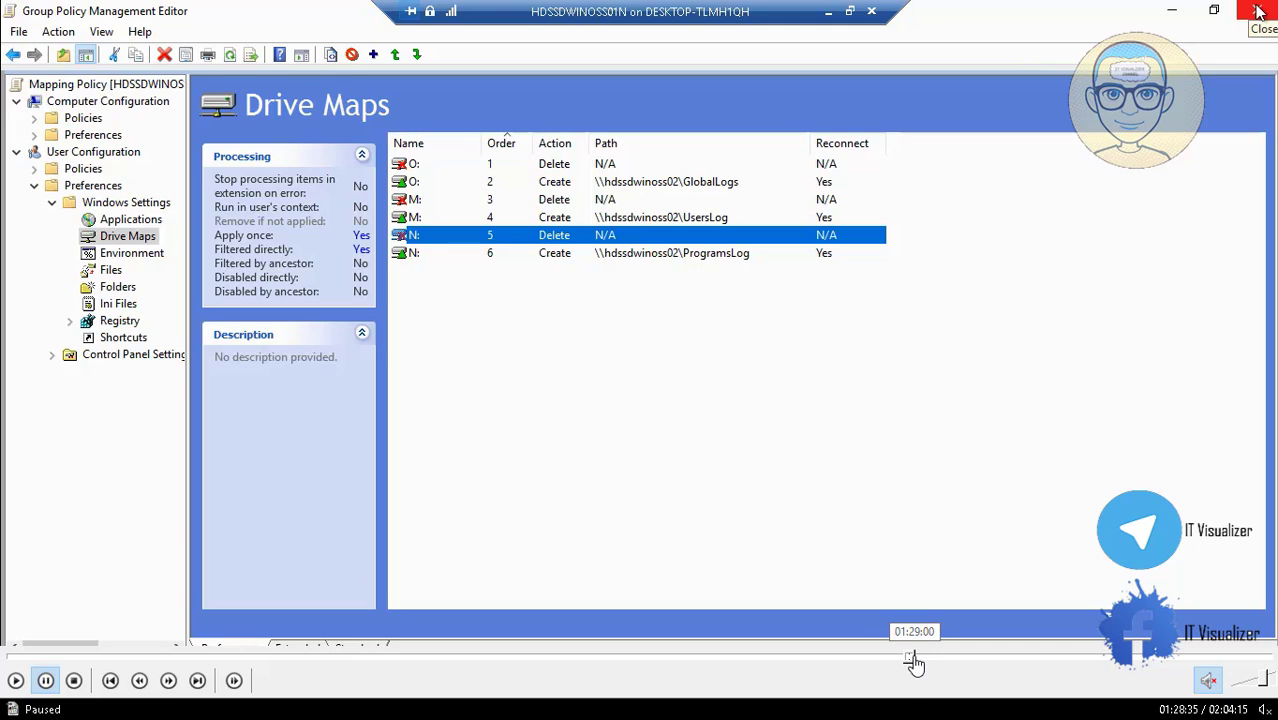
{"action": "left_click", "coordinate": [915, 659]}
{"action": "left_click", "coordinate": [920, 659]}
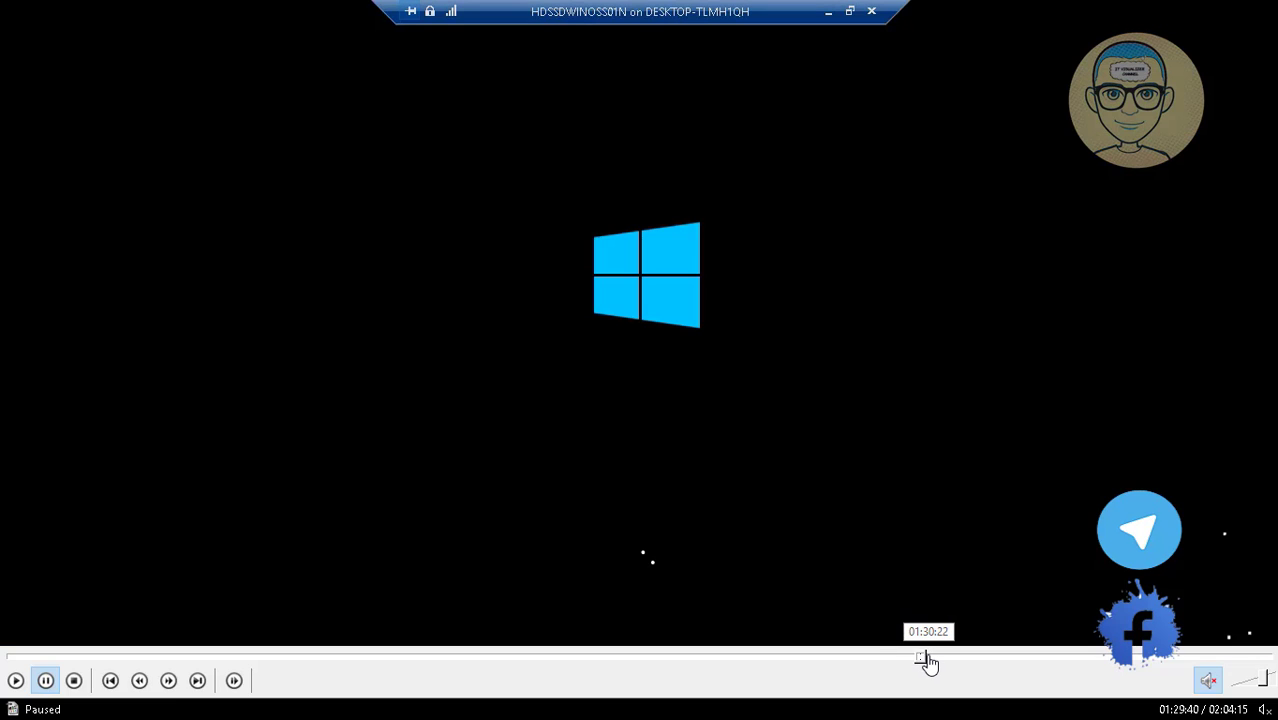
{"action": "left_click", "coordinate": [929, 659]}
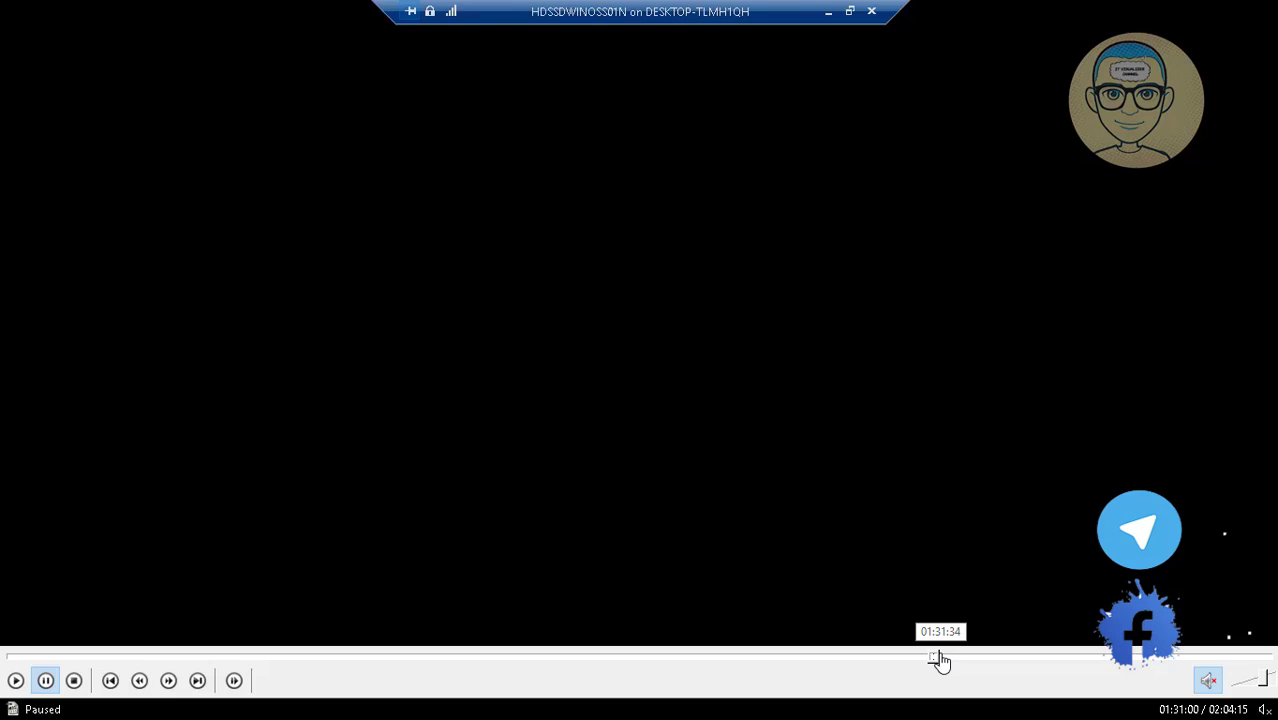
{"action": "left_click", "coordinate": [936, 659]}
Sign back in once Group Policy settings apply, reaching the Windows desktop.
{"action": "key", "text": "Escape"}
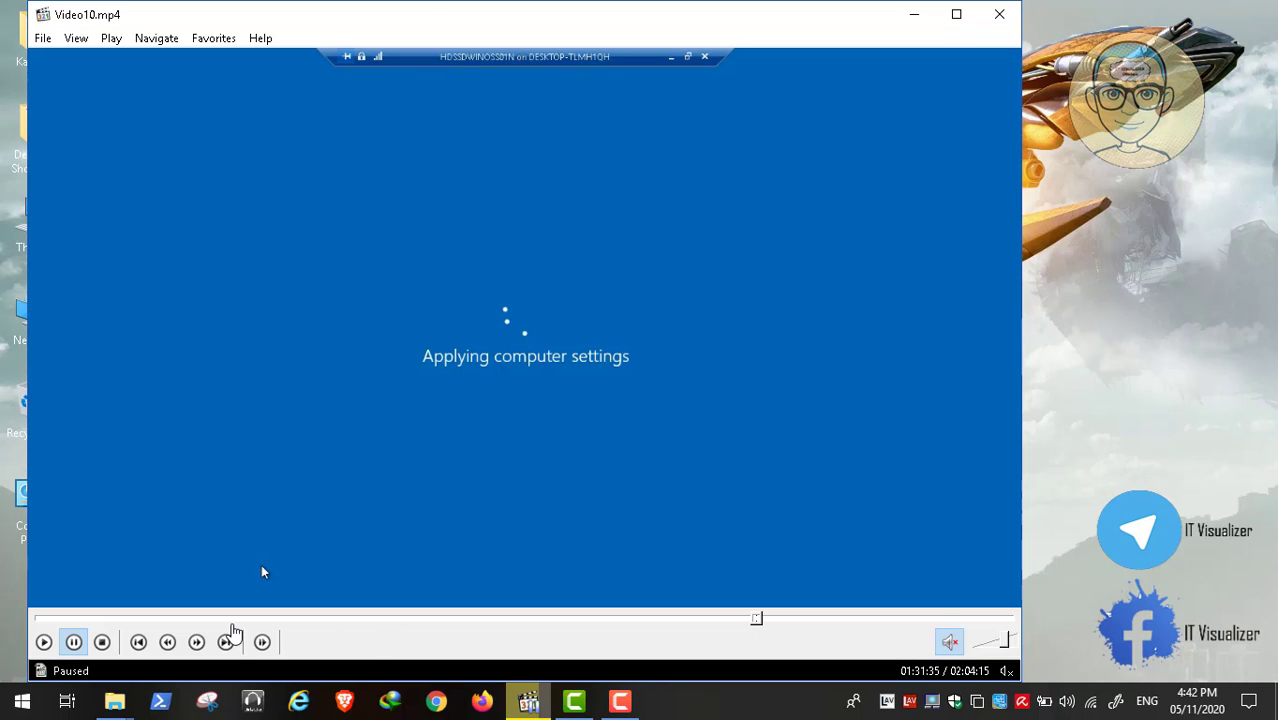
{"action": "left_click", "coordinate": [617, 706]}
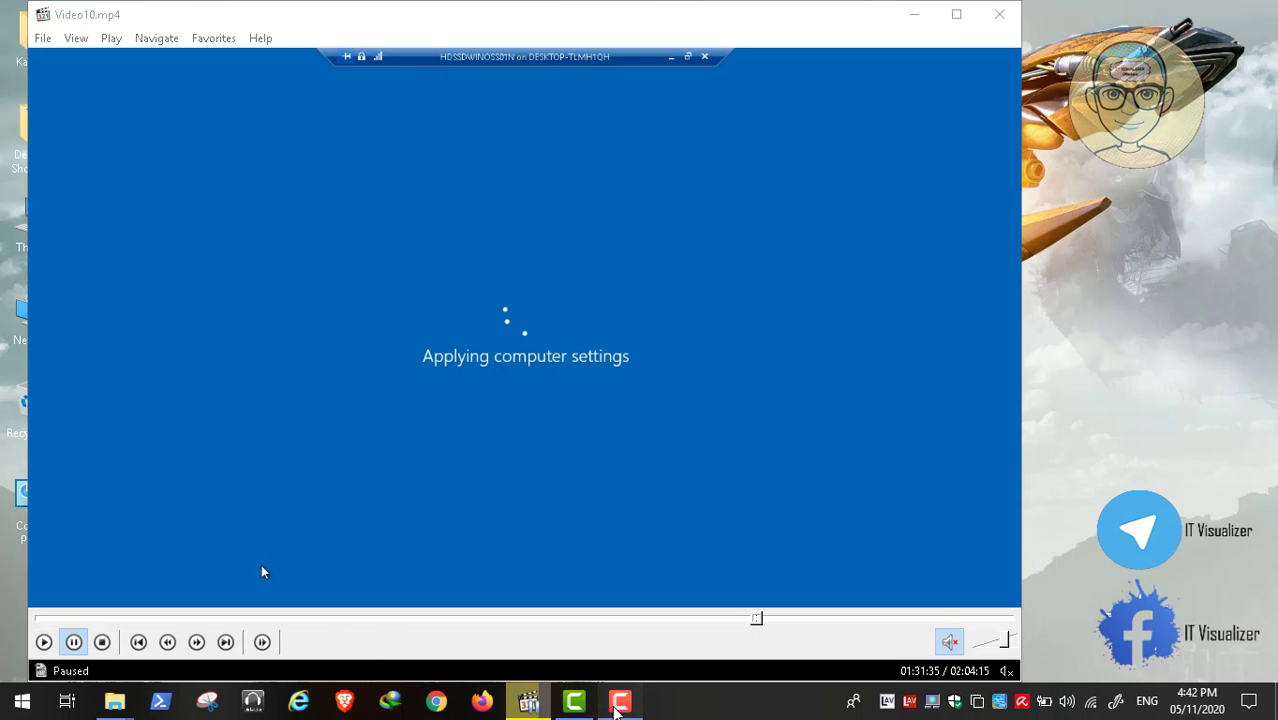
{"action": "left_click", "coordinate": [617, 706]}
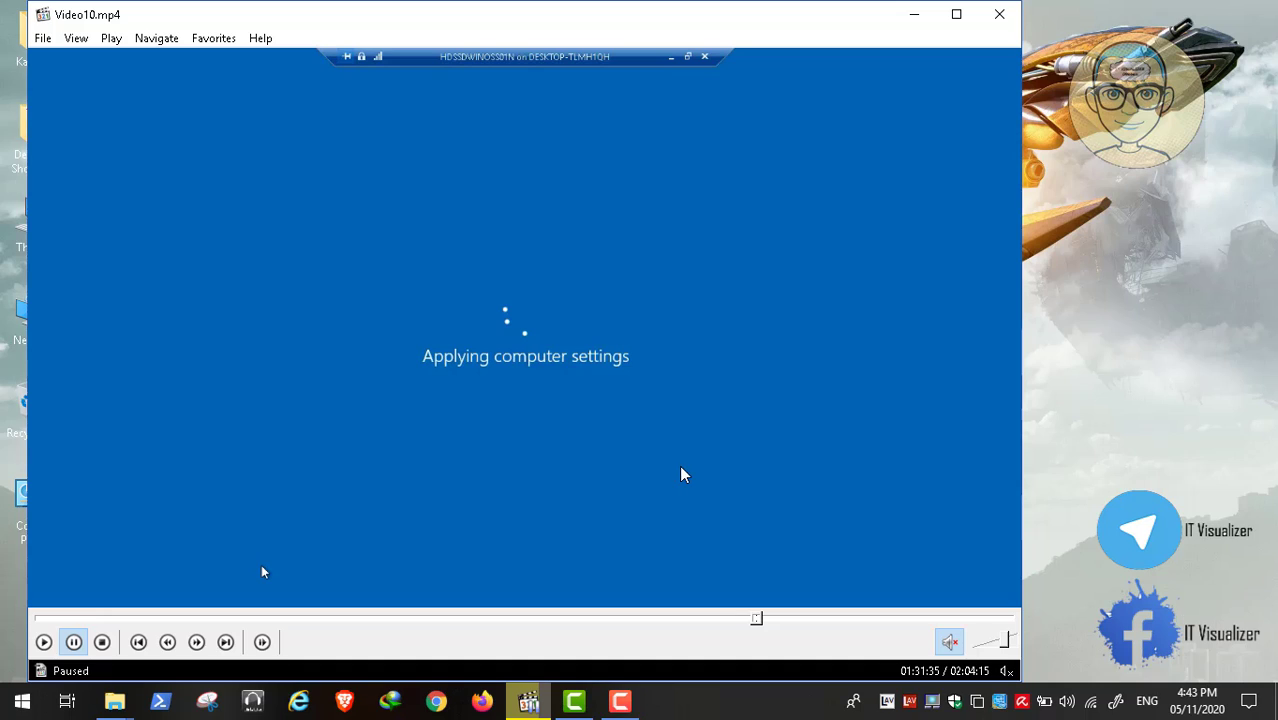
{"action": "double_click", "coordinate": [261, 572]}
{"action": "left_click", "coordinate": [16, 680]}
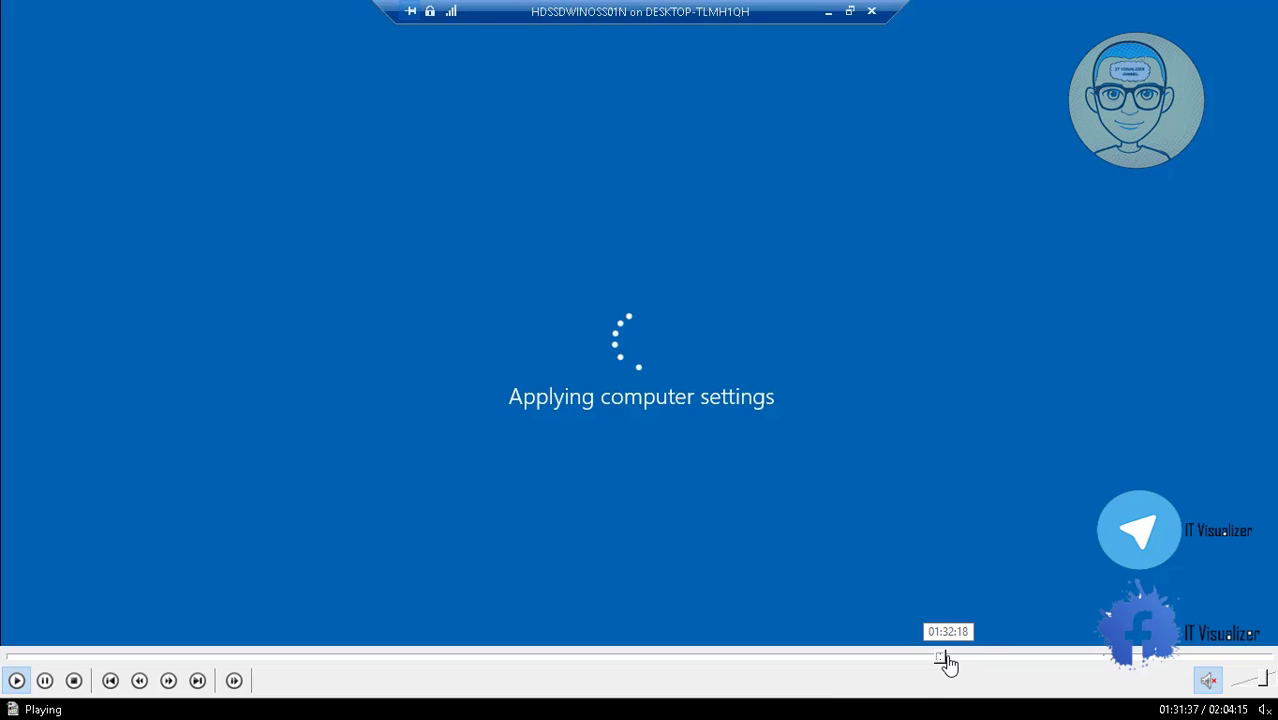
{"action": "left_click", "coordinate": [952, 657]}
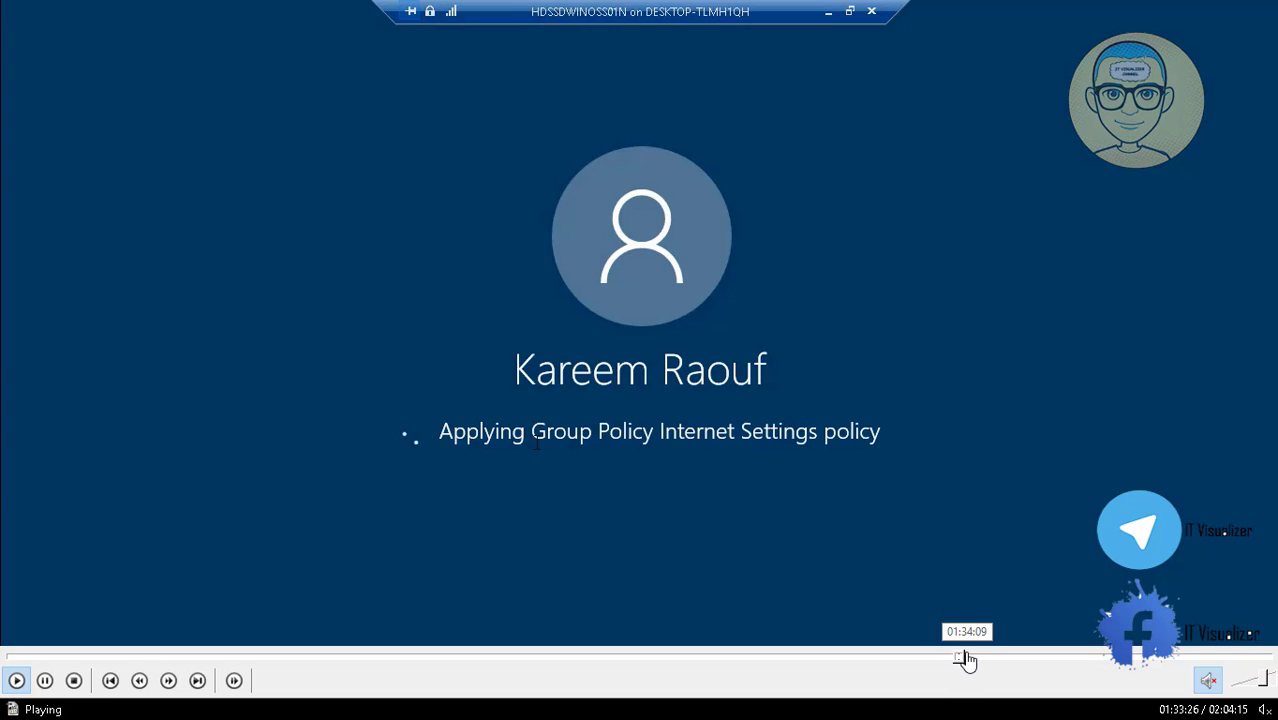
{"action": "left_click", "coordinate": [965, 657]}
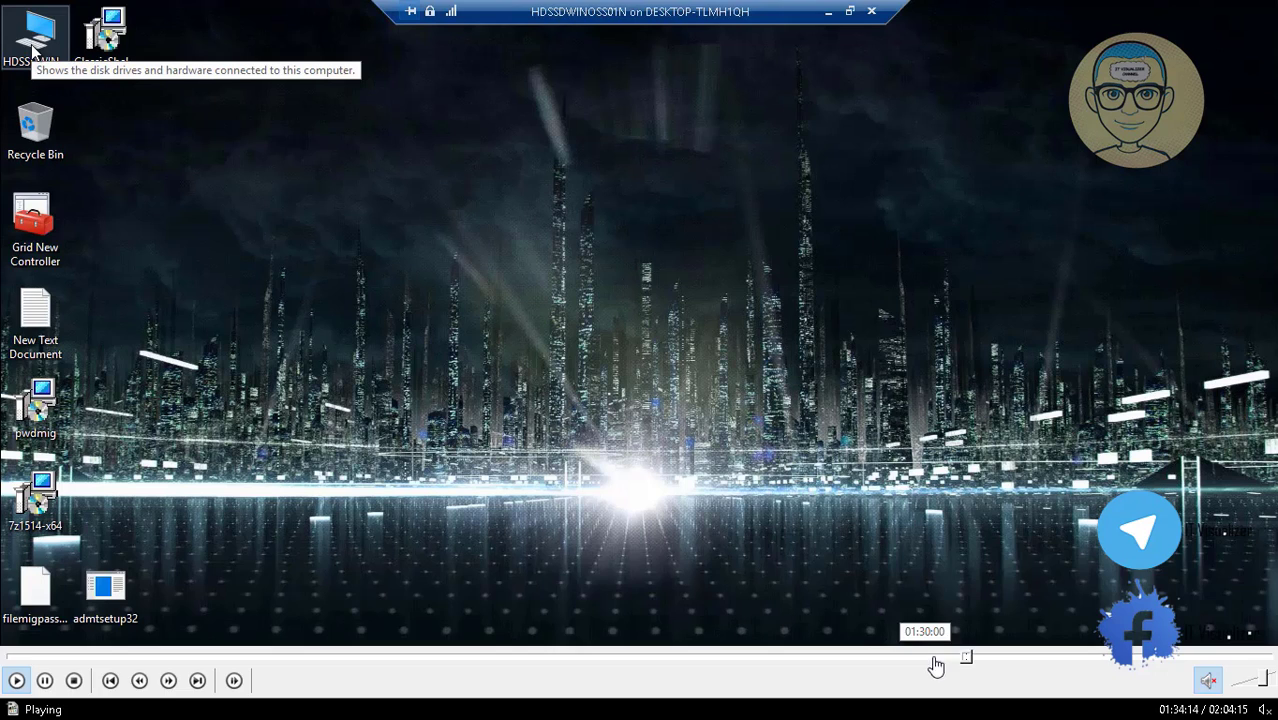
Confirm the HDSSDWINOSS02 network drive in This PC, run gpupdate, and close the windows.
{"action": "left_click", "coordinate": [971, 658]}
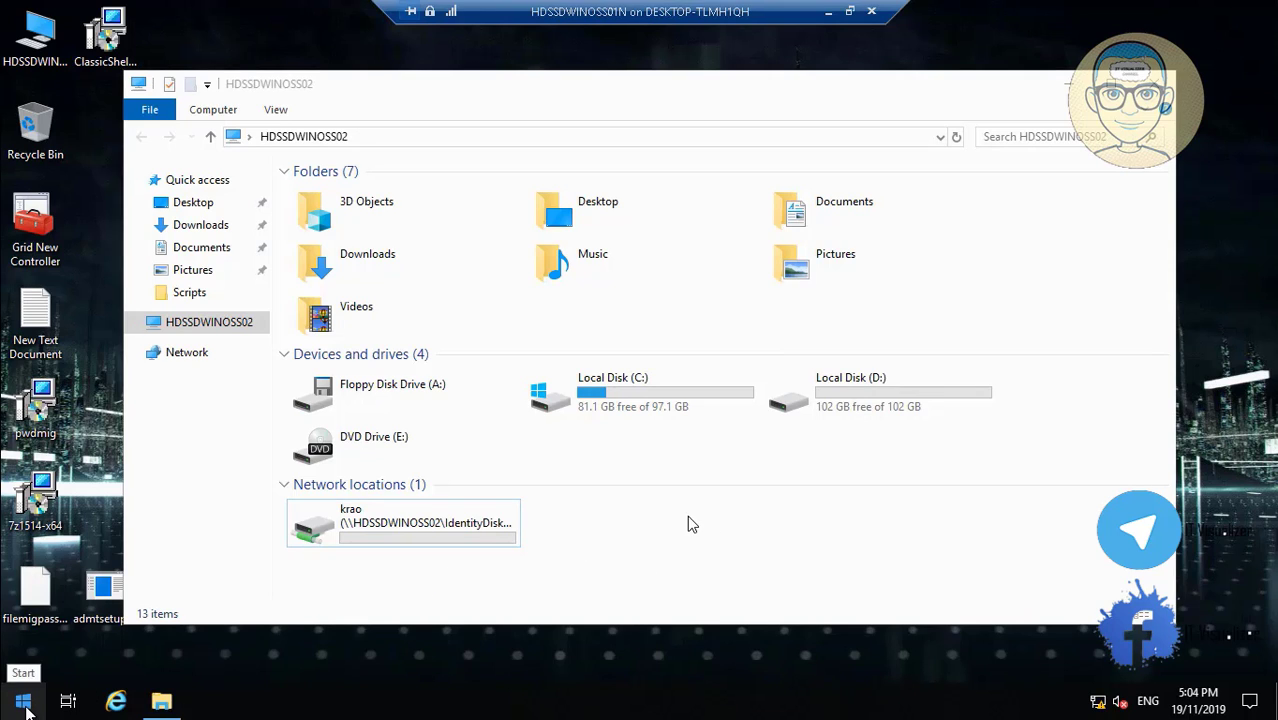
{"action": "mouse_move", "coordinate": [893, 707]}
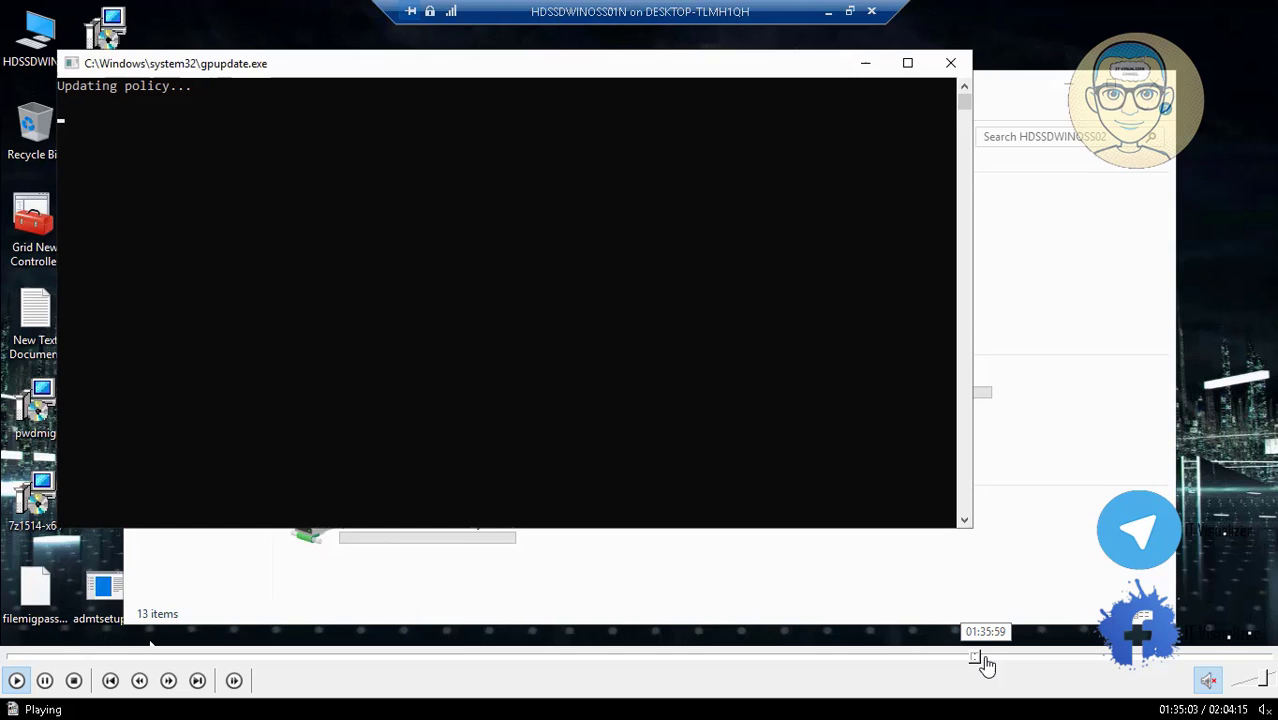
{"action": "left_click", "coordinate": [985, 657]}
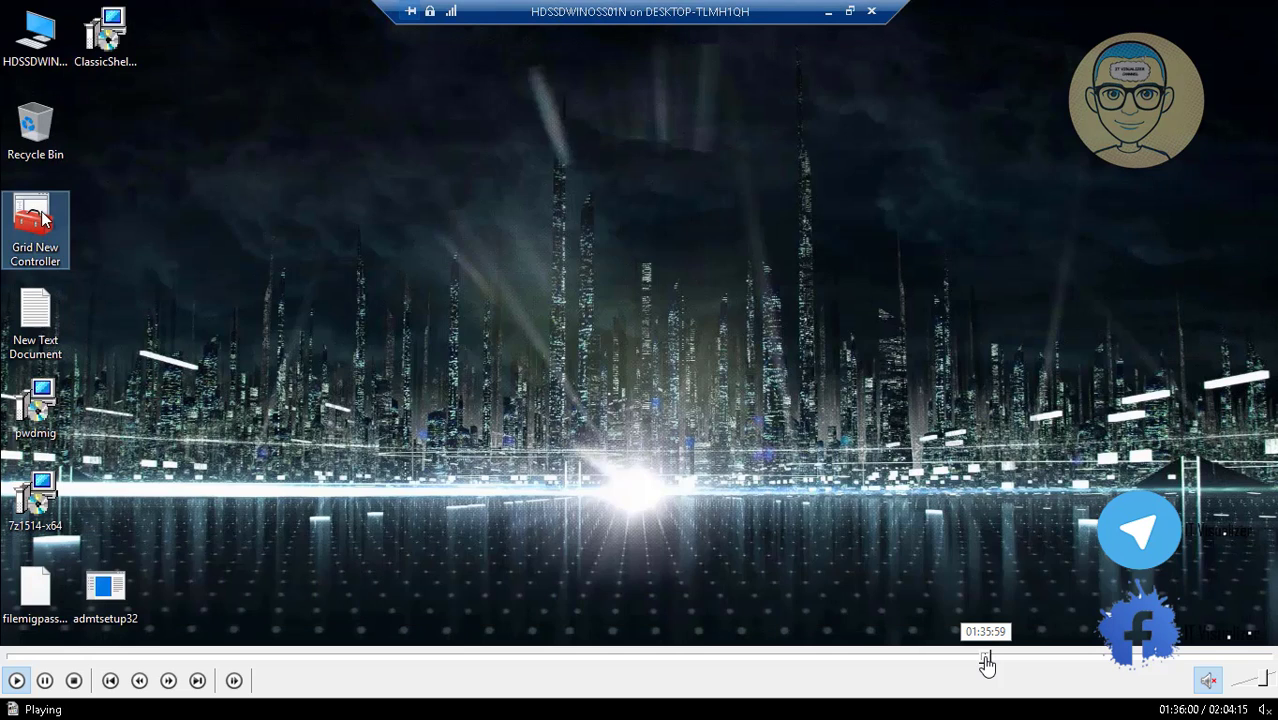
Add the Notepad line regretting not deleting old shares before making new ones.
{"action": "left_click", "coordinate": [989, 657]}
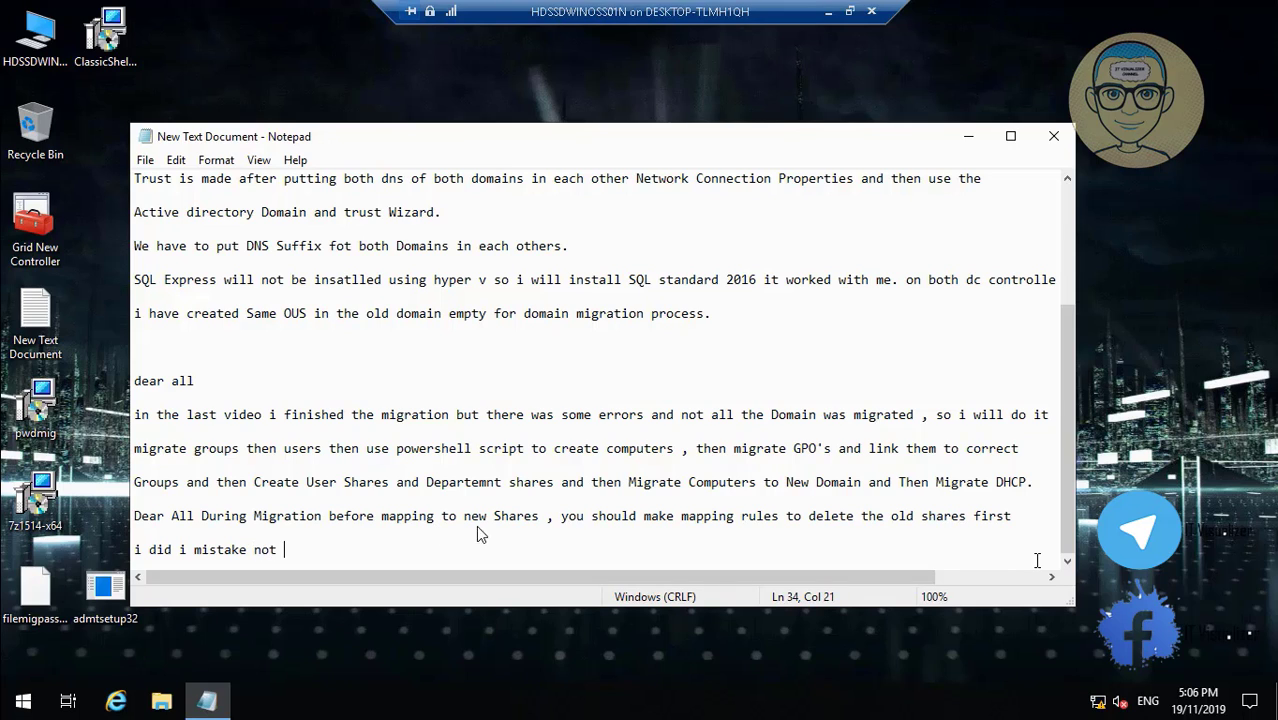
{"action": "type", "text": "to delete "}
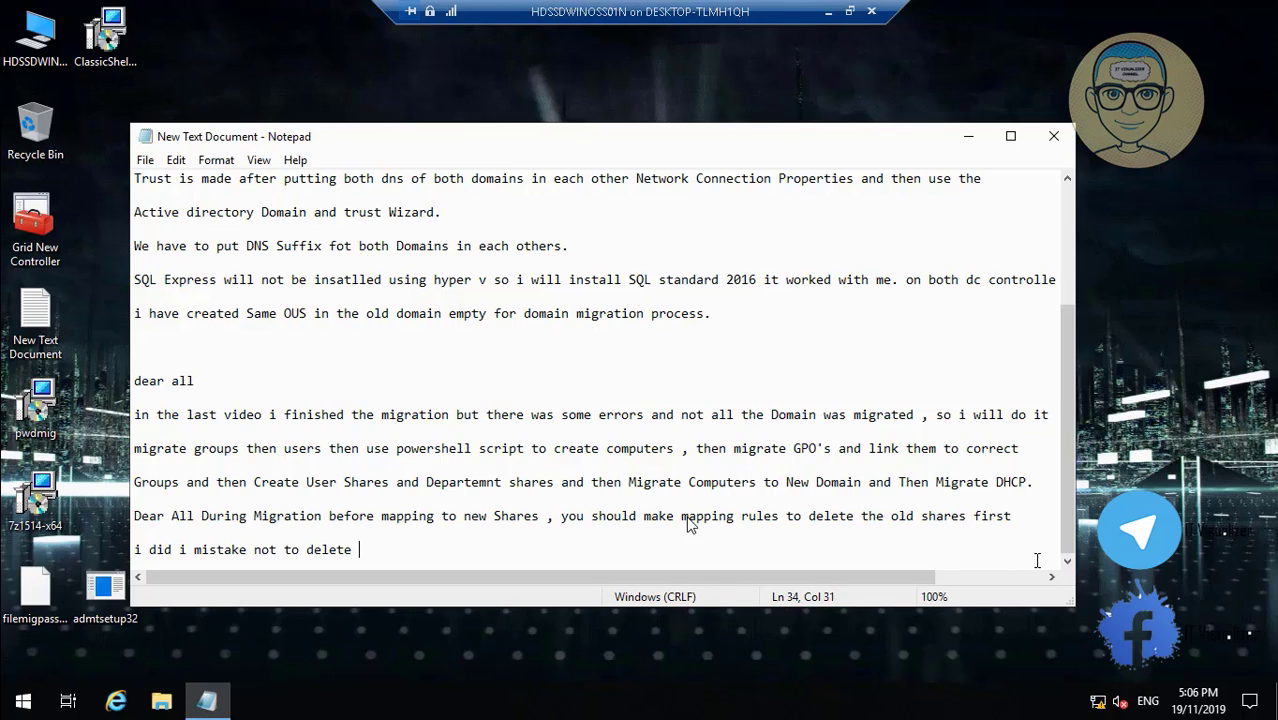
{"action": "type", "text": "them be"}
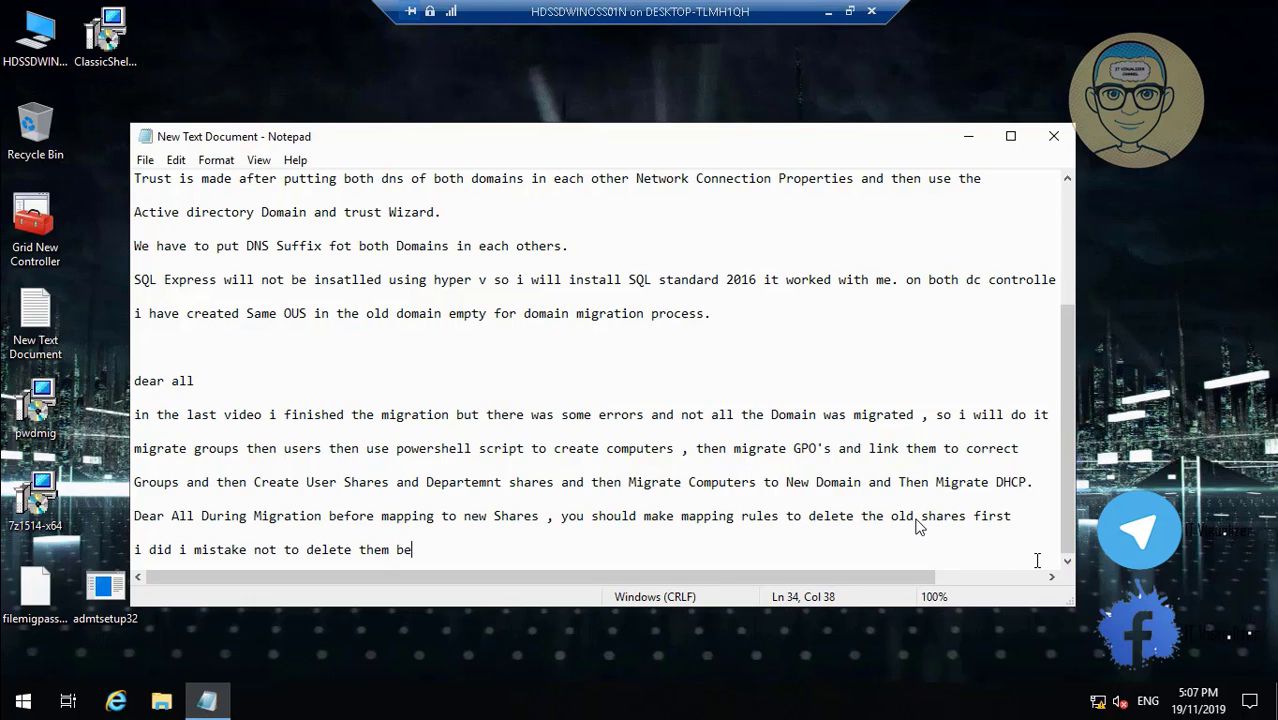
{"action": "type", "text": "fore making new shares."}
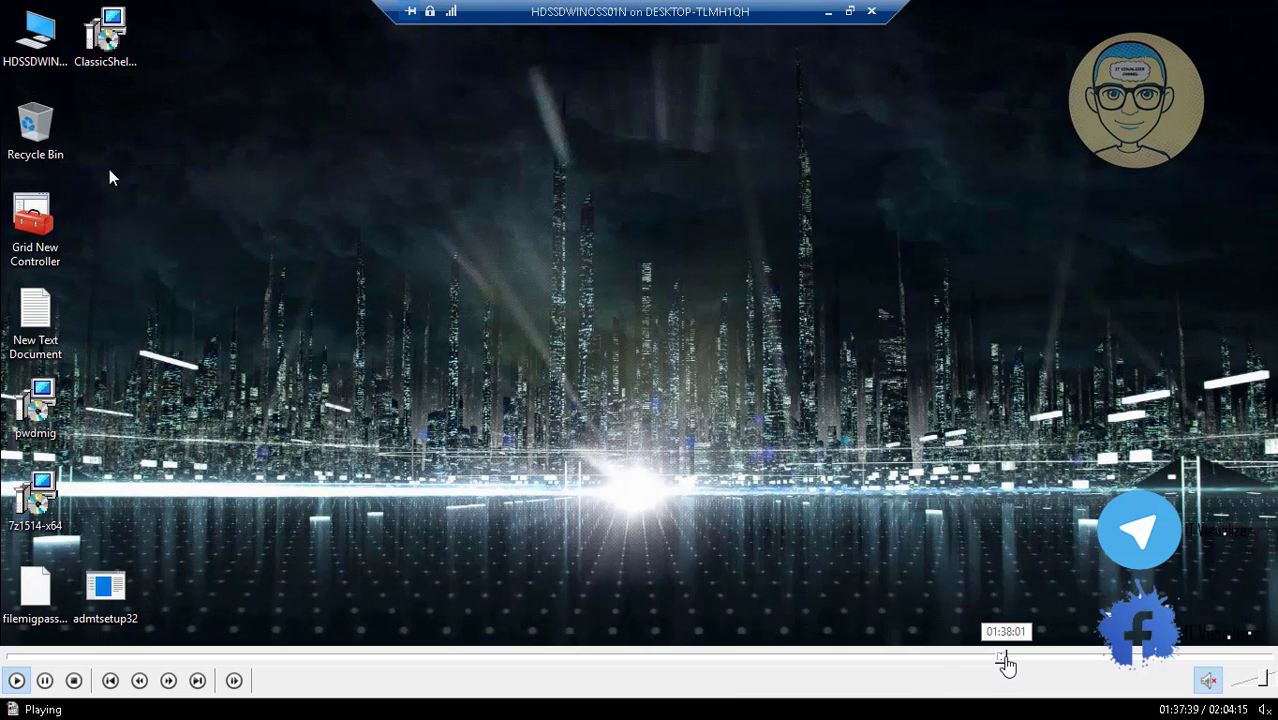
{"action": "left_click", "coordinate": [1004, 657]}
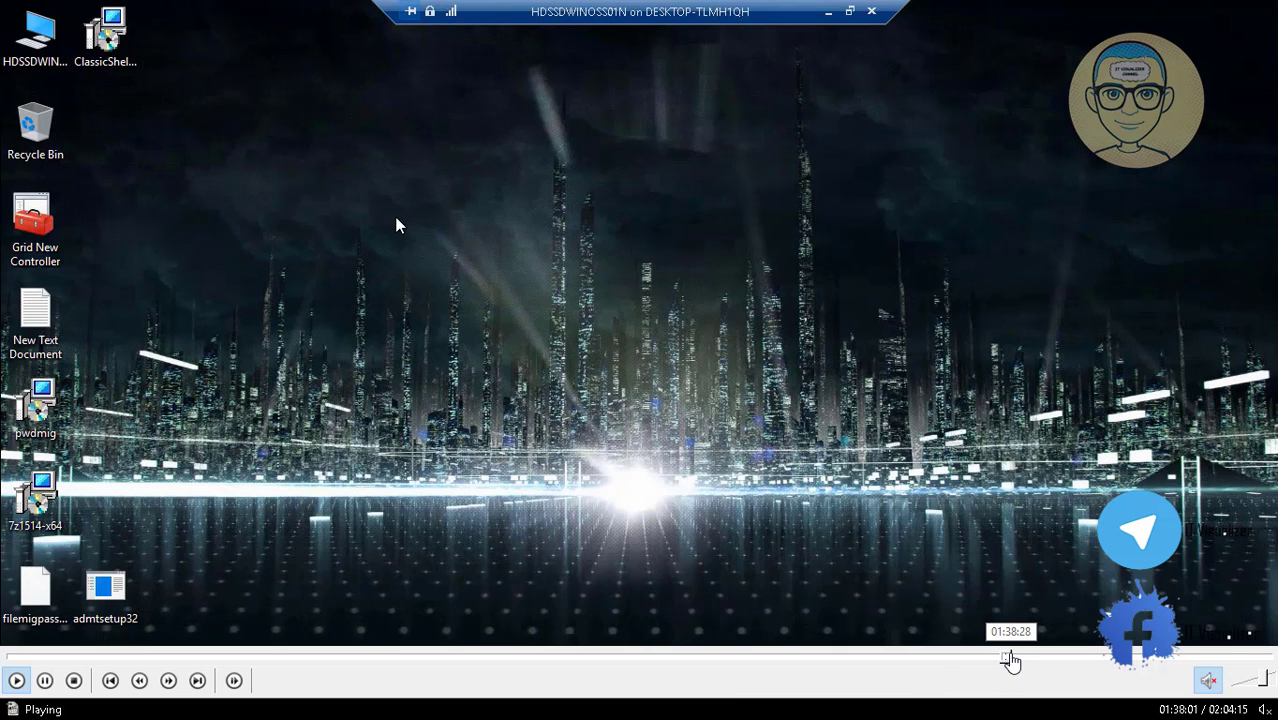
Browse to HDSSDWINOSS02's D:\Logs, showing UsersLog, ProgramsLog and GlobalLogs.
{"action": "left_click", "coordinate": [1011, 657]}
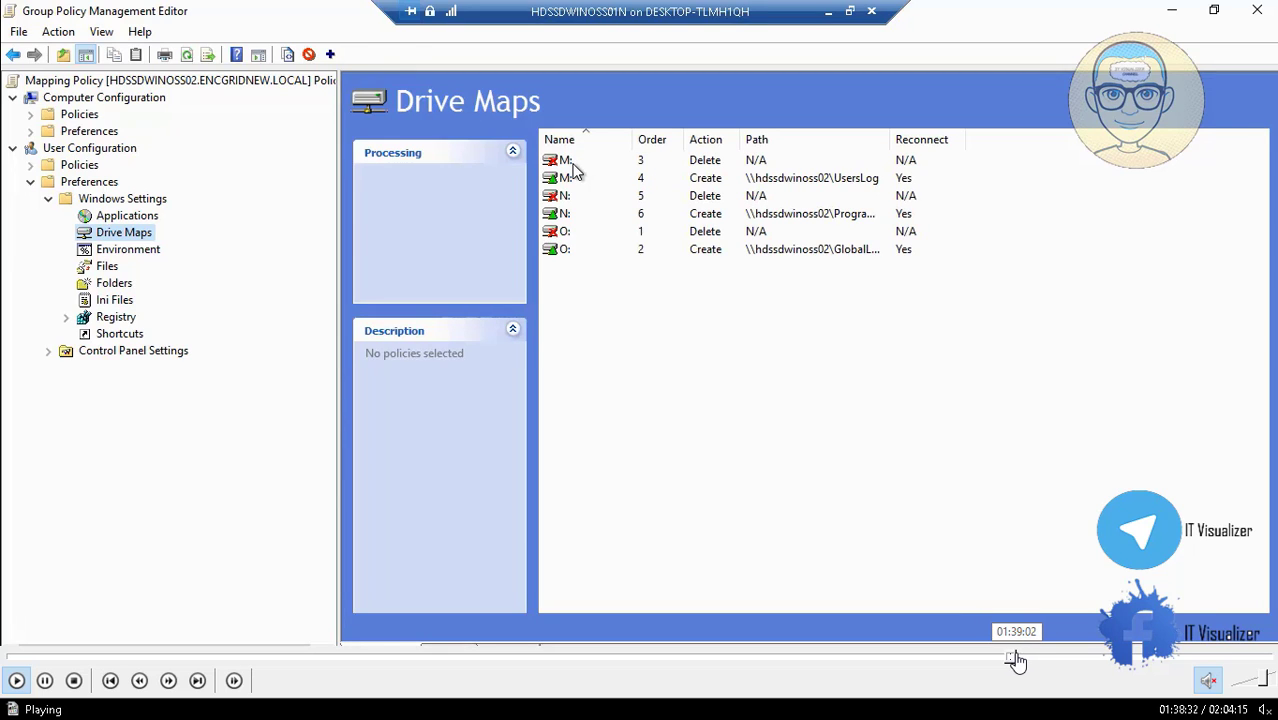
{"action": "left_click", "coordinate": [1022, 660]}
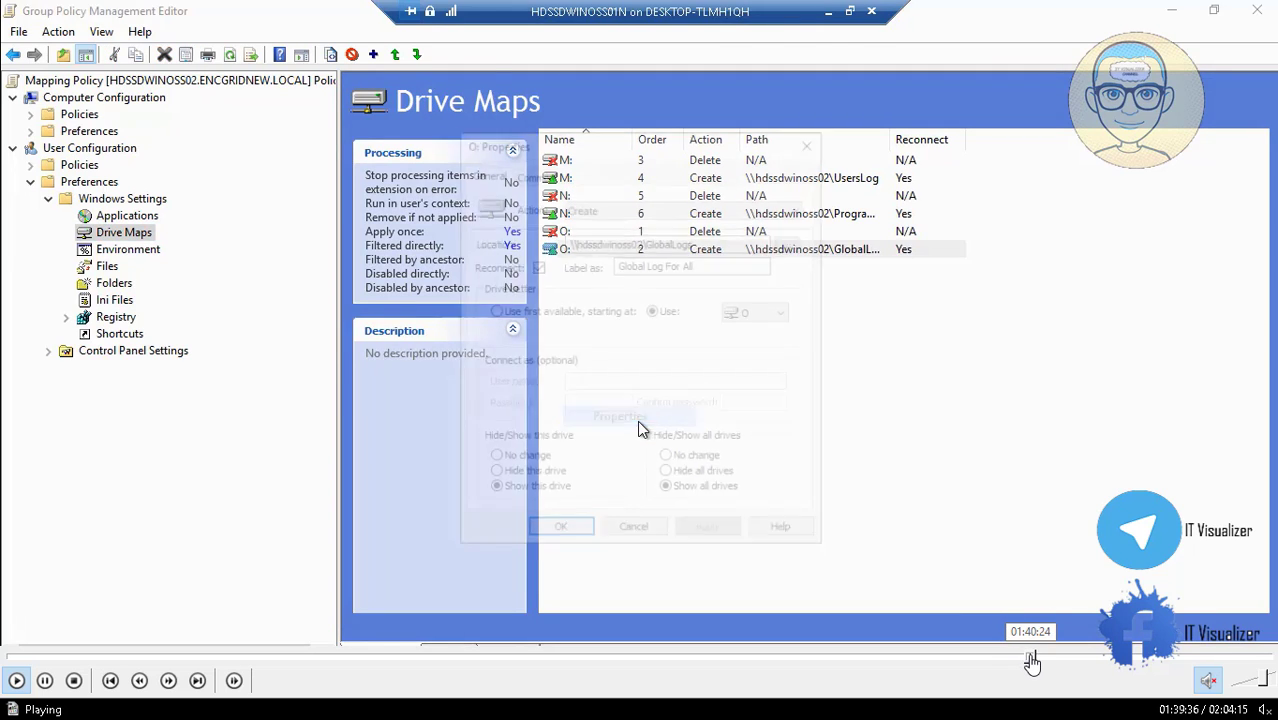
{"action": "left_click", "coordinate": [1032, 660]}
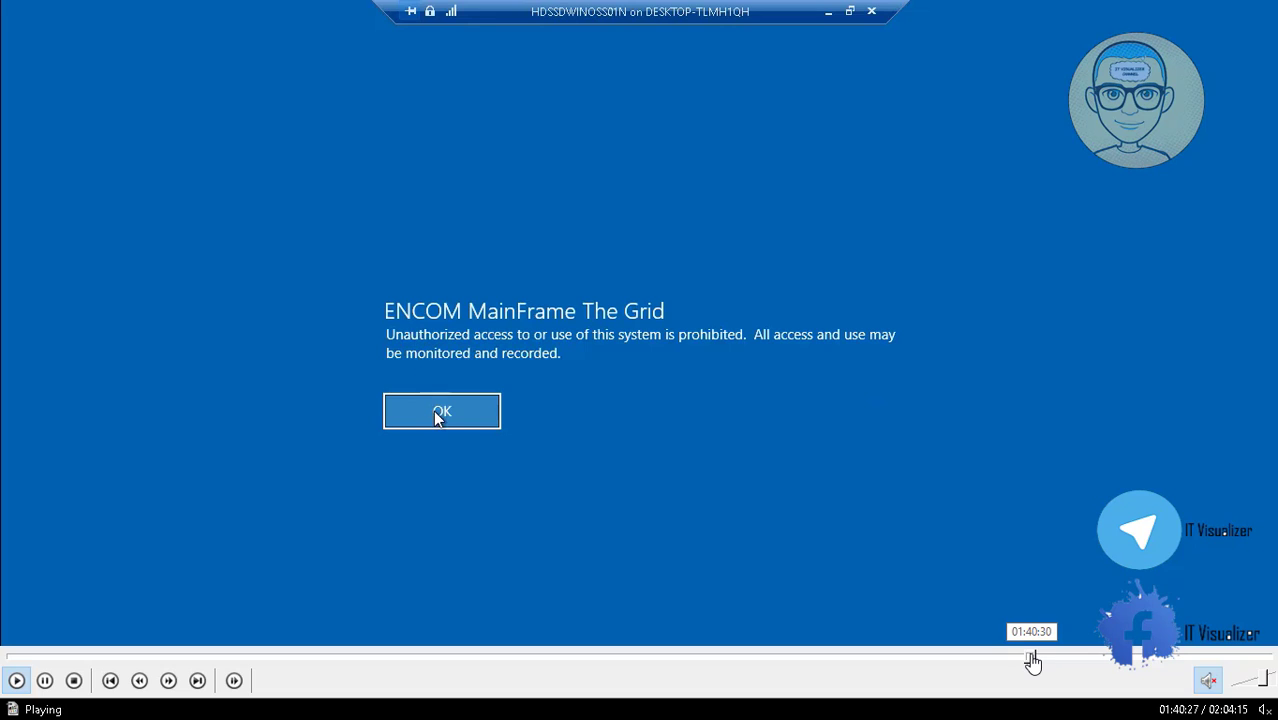
{"action": "left_click", "coordinate": [1040, 660]}
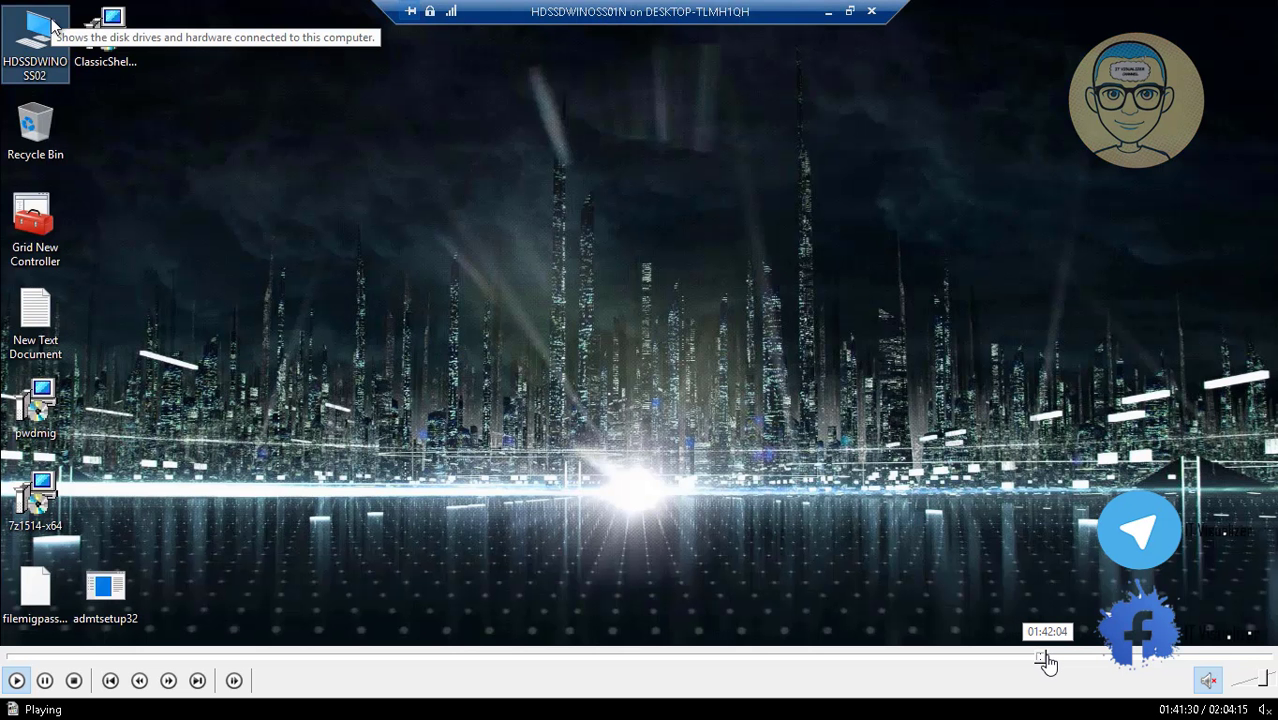
{"action": "left_click", "coordinate": [1047, 660]}
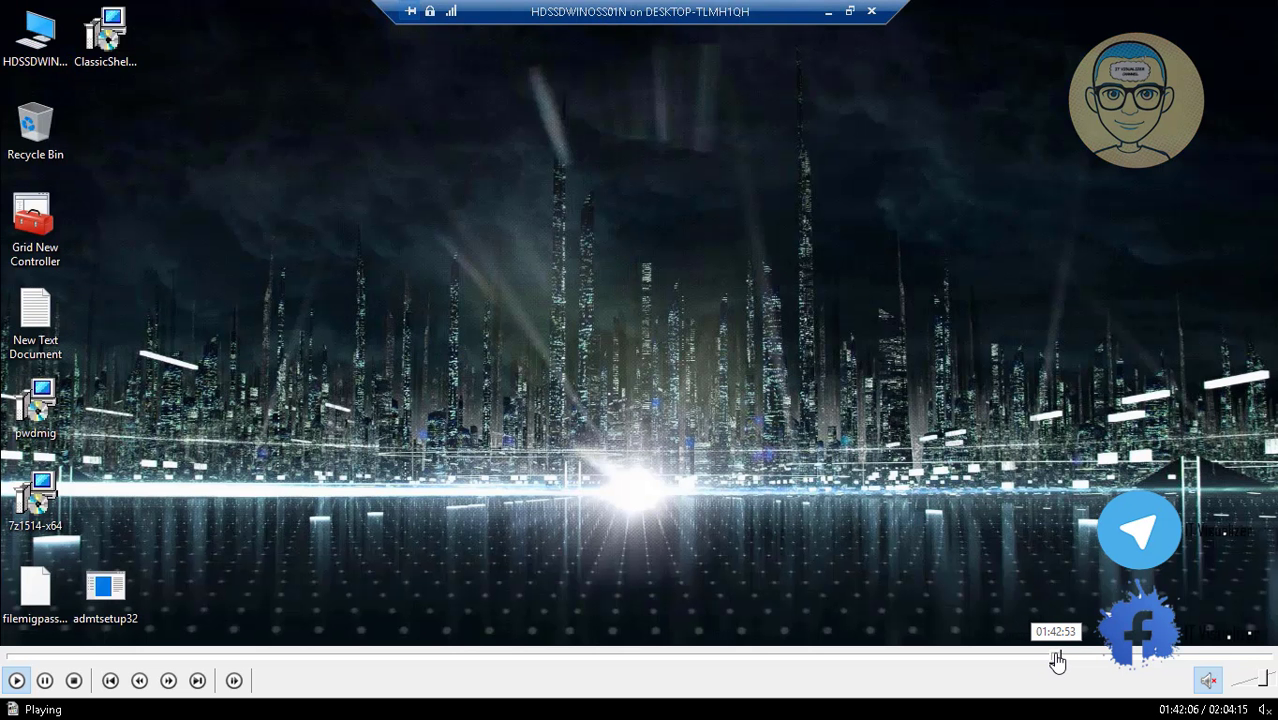
{"action": "left_click", "coordinate": [1057, 660]}
{"action": "left_click", "coordinate": [1055, 660]}
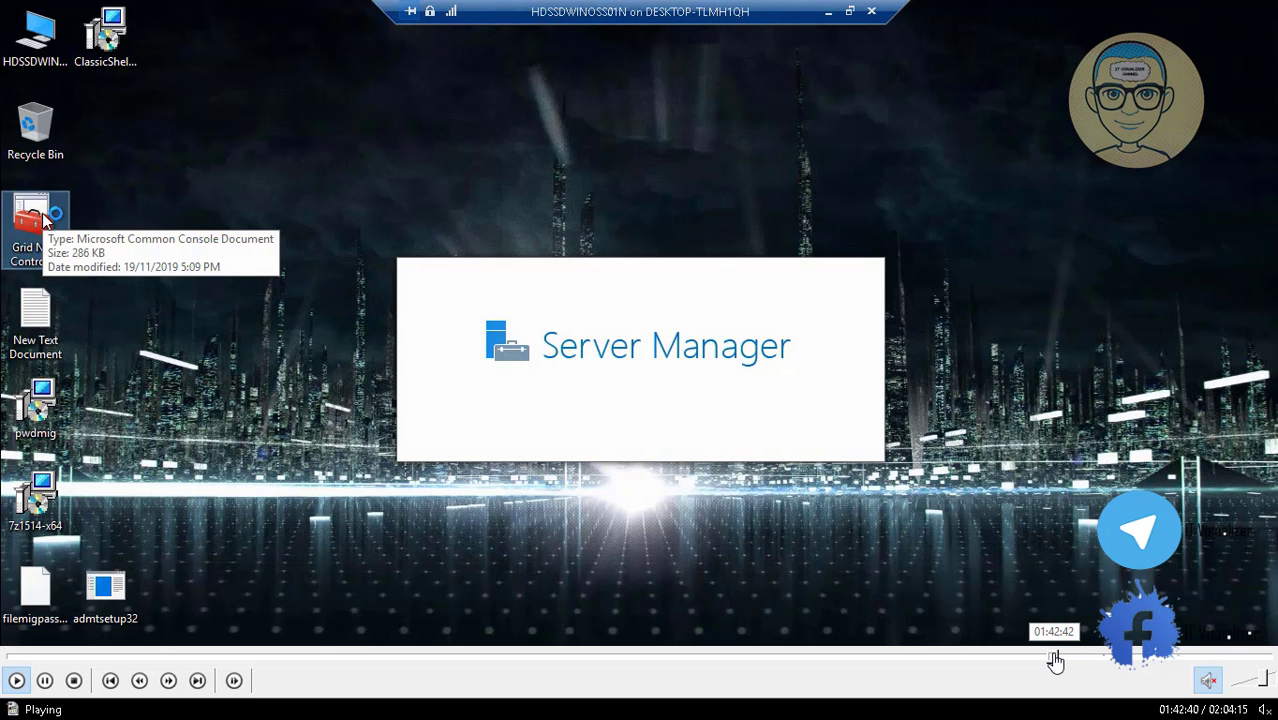
{"action": "left_click", "coordinate": [1051, 660]}
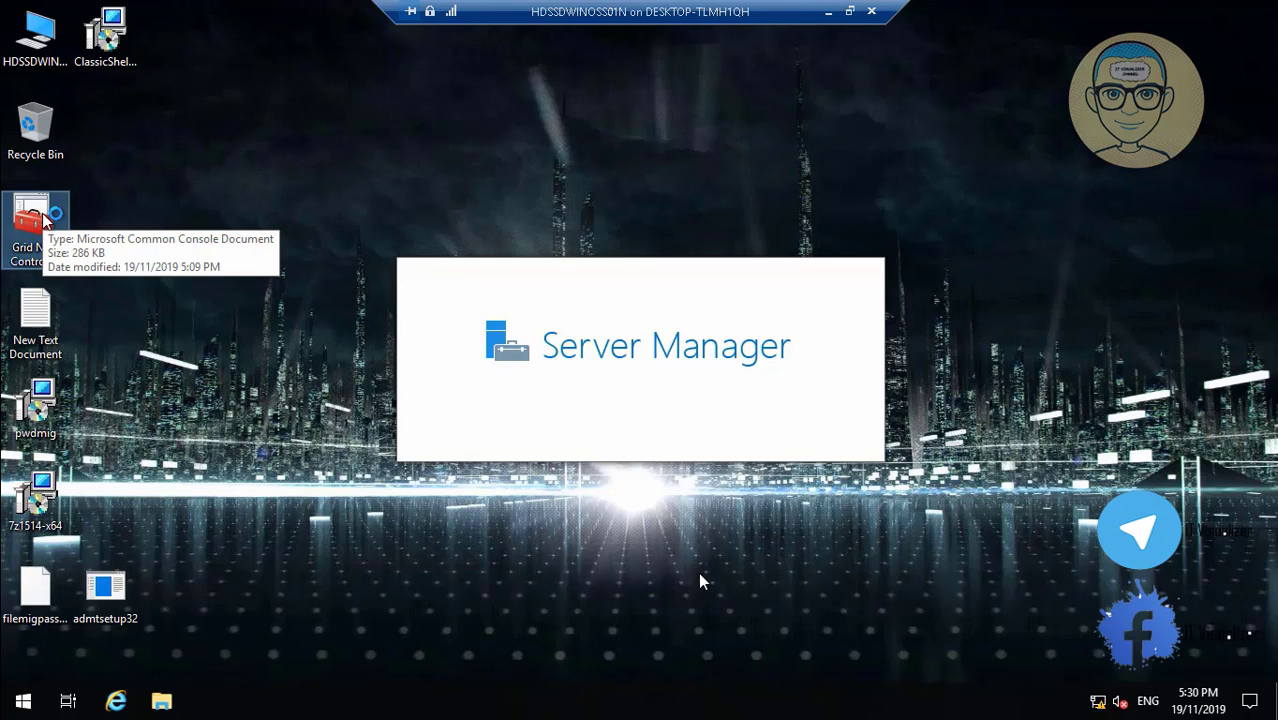
{"action": "mouse_move", "coordinate": [984, 682]}
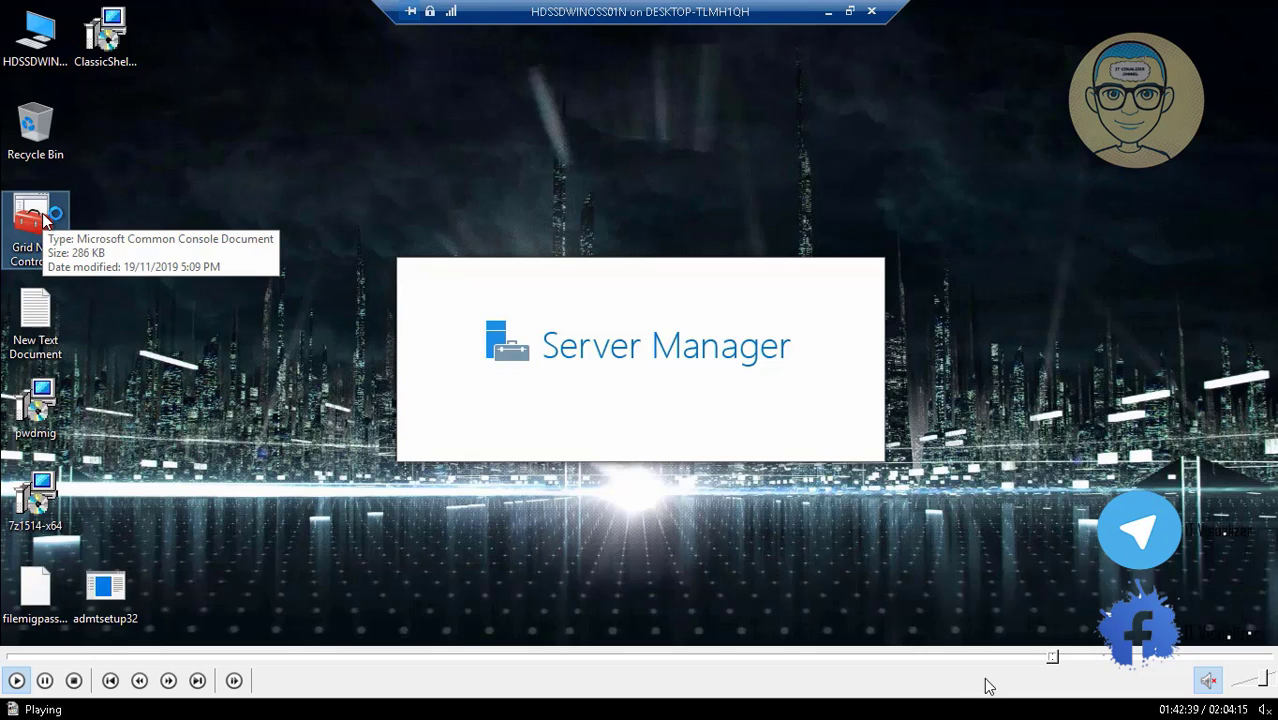
{"action": "left_click", "coordinate": [1058, 656]}
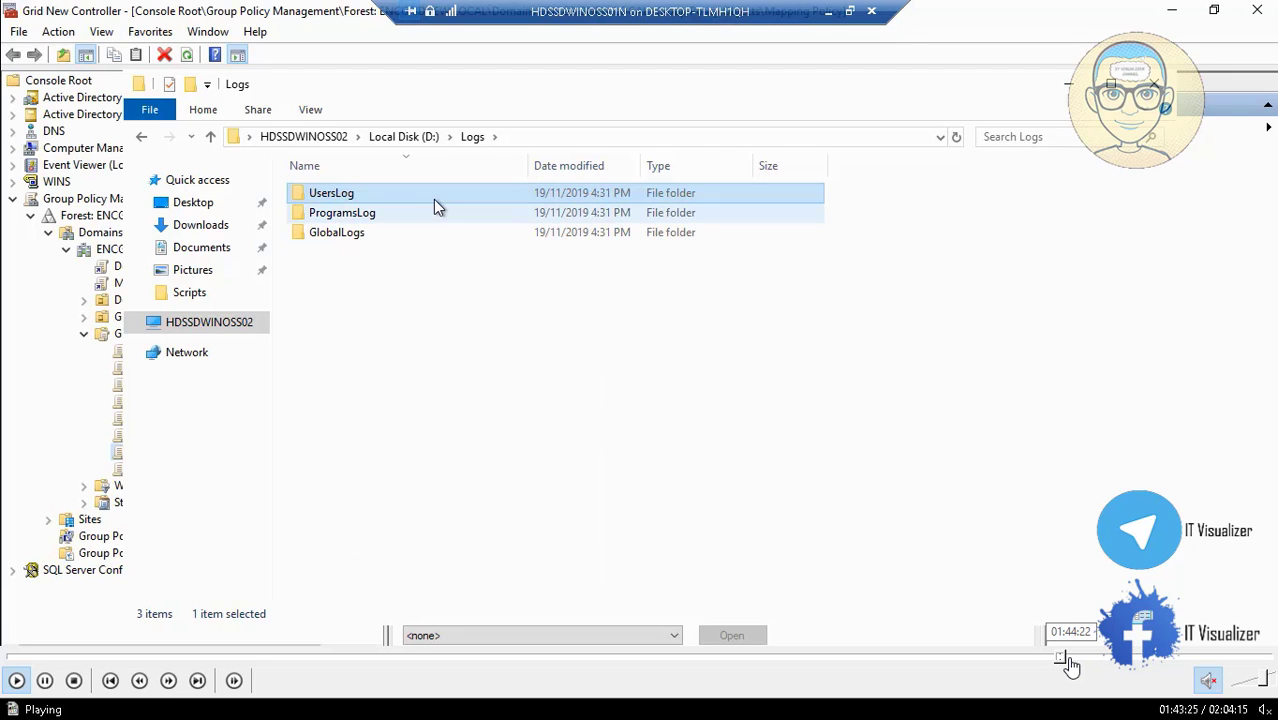
Tick File Server Resource Manager under File and iSCSI Services in Add Roles and Features.
{"action": "left_click", "coordinate": [1067, 658]}
{"action": "left_click", "coordinate": [1082, 657]}
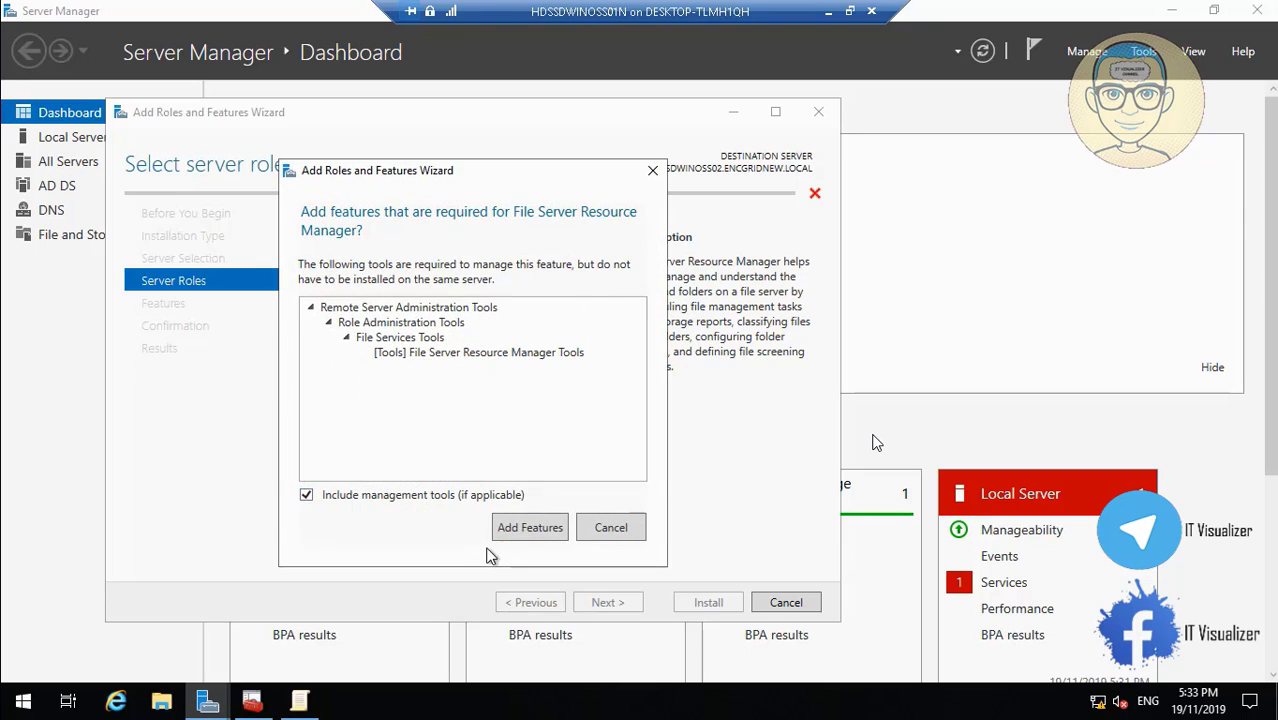
Add the required tools and install File Server Resource Manager on HDSSDWINOSS02.
{"action": "left_click", "coordinate": [530, 528]}
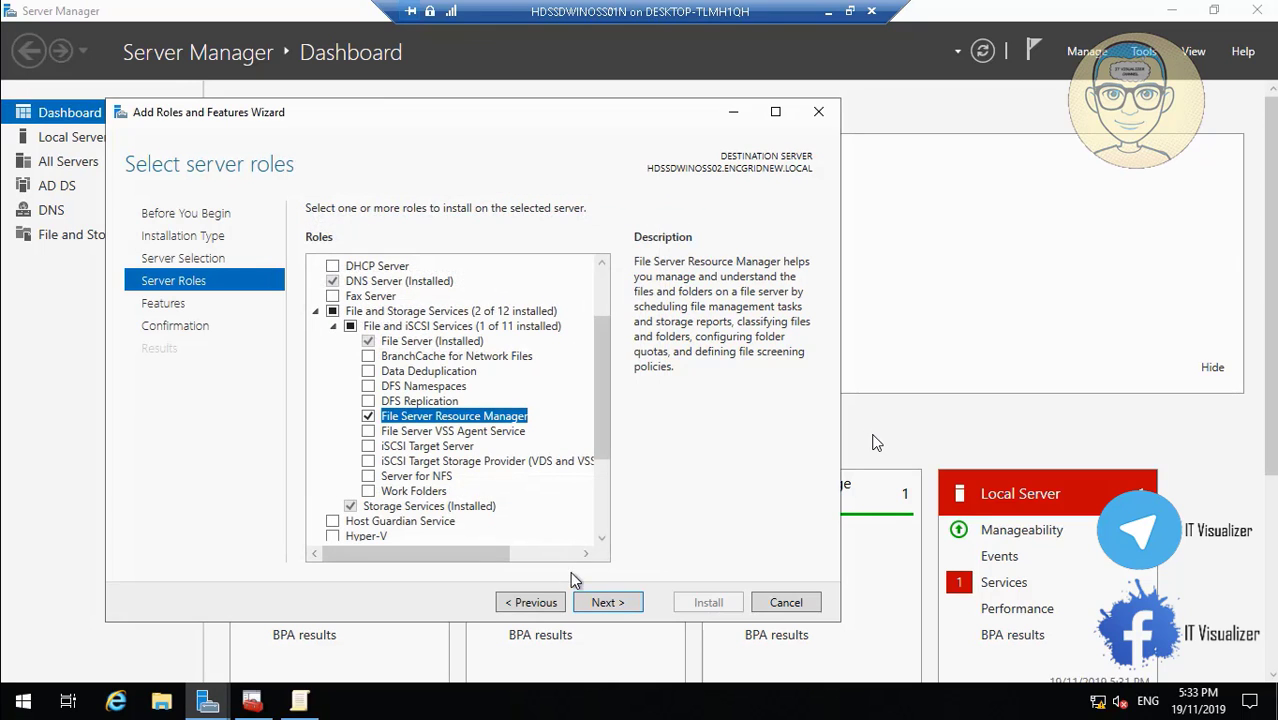
{"action": "left_click", "coordinate": [607, 603]}
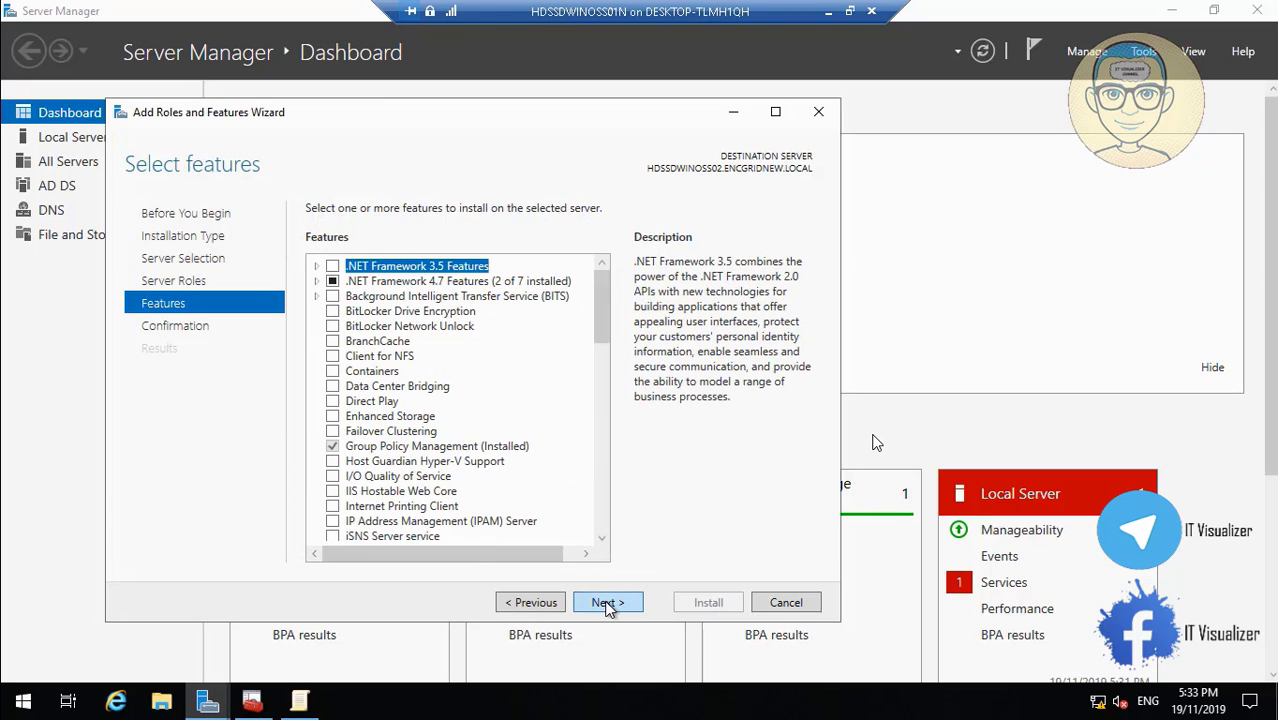
{"action": "left_click", "coordinate": [607, 603]}
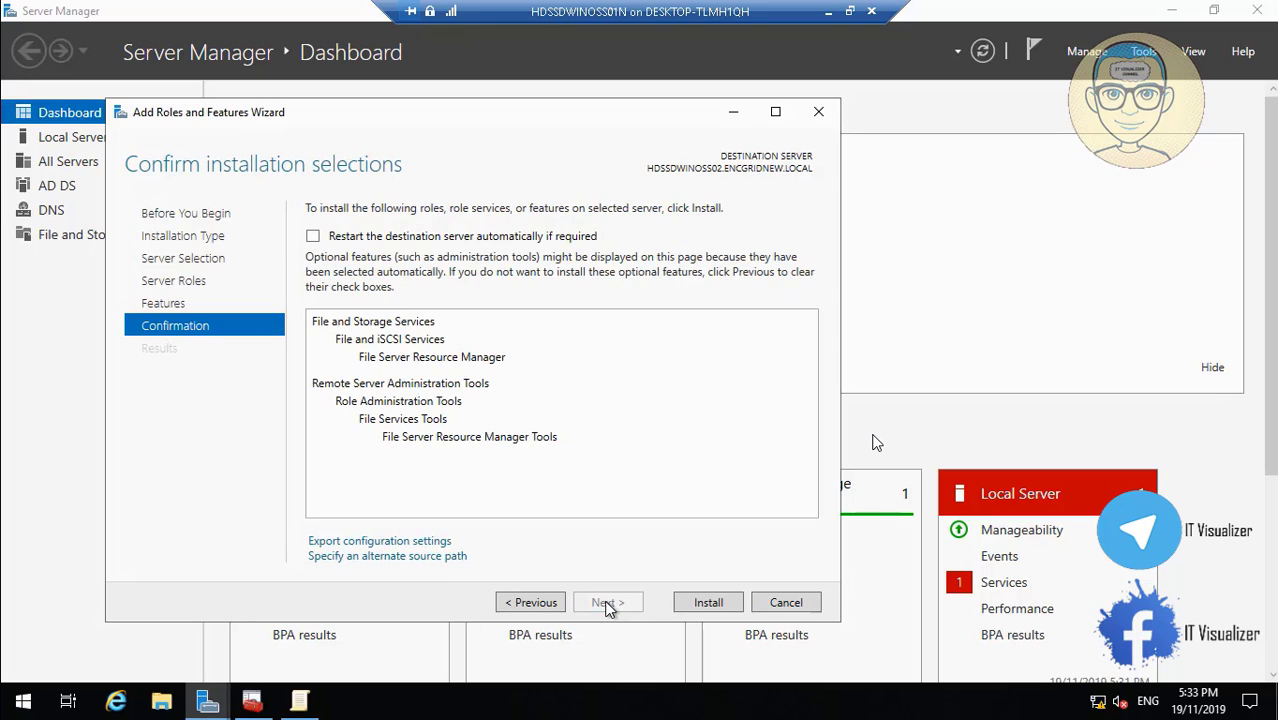
{"action": "left_click", "coordinate": [699, 602]}
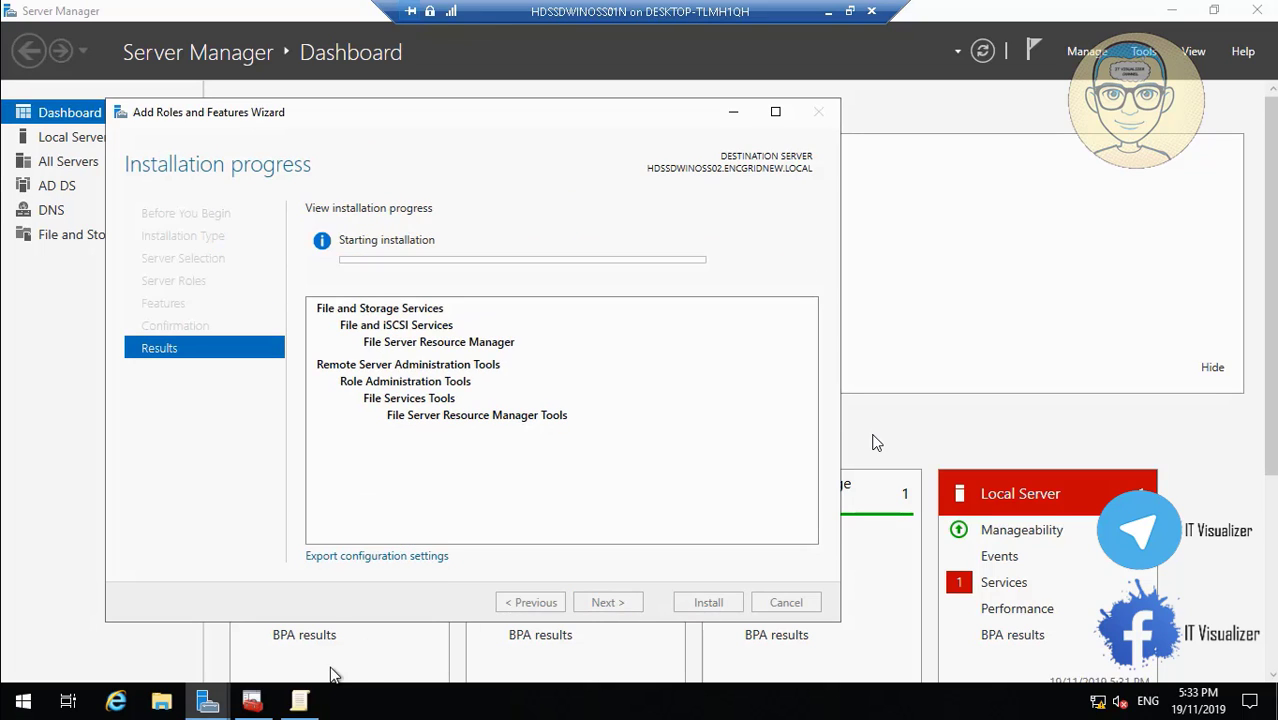
{"action": "left_click", "coordinate": [300, 701]}
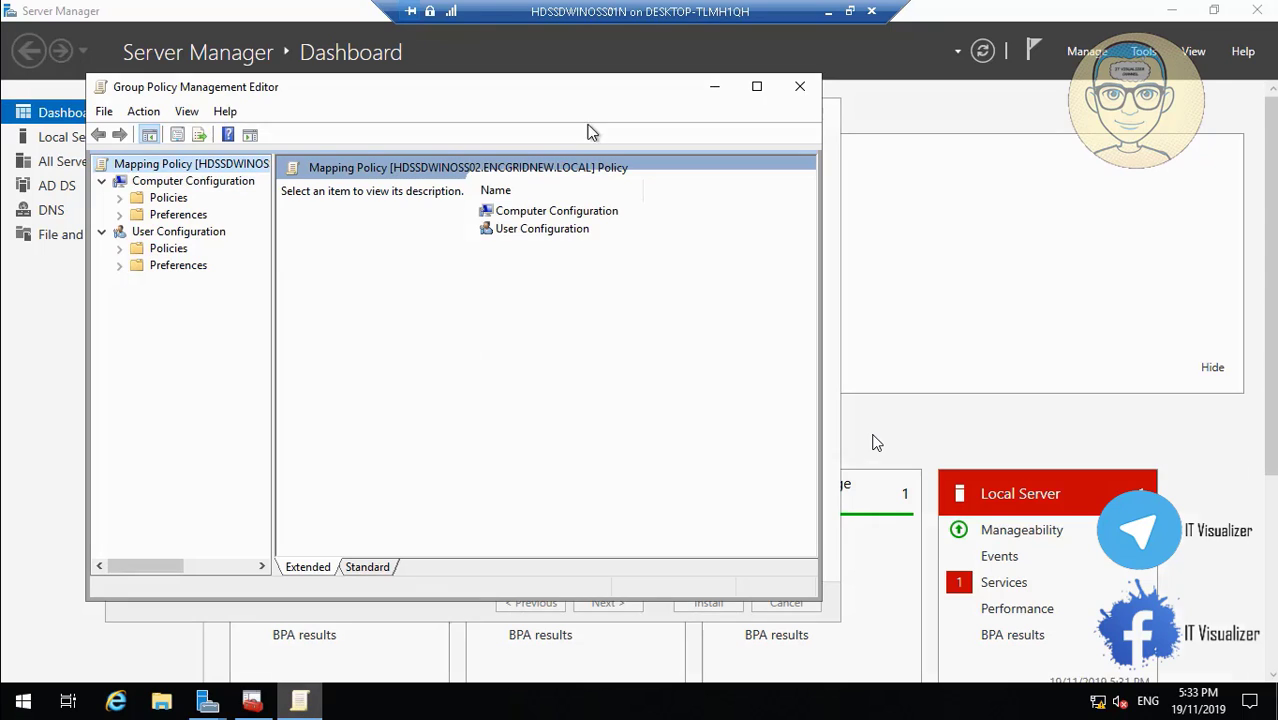
Maximize Mapping Policy's editor and review the M:, N: and O: drive maps.
{"action": "left_click", "coordinate": [758, 89]}
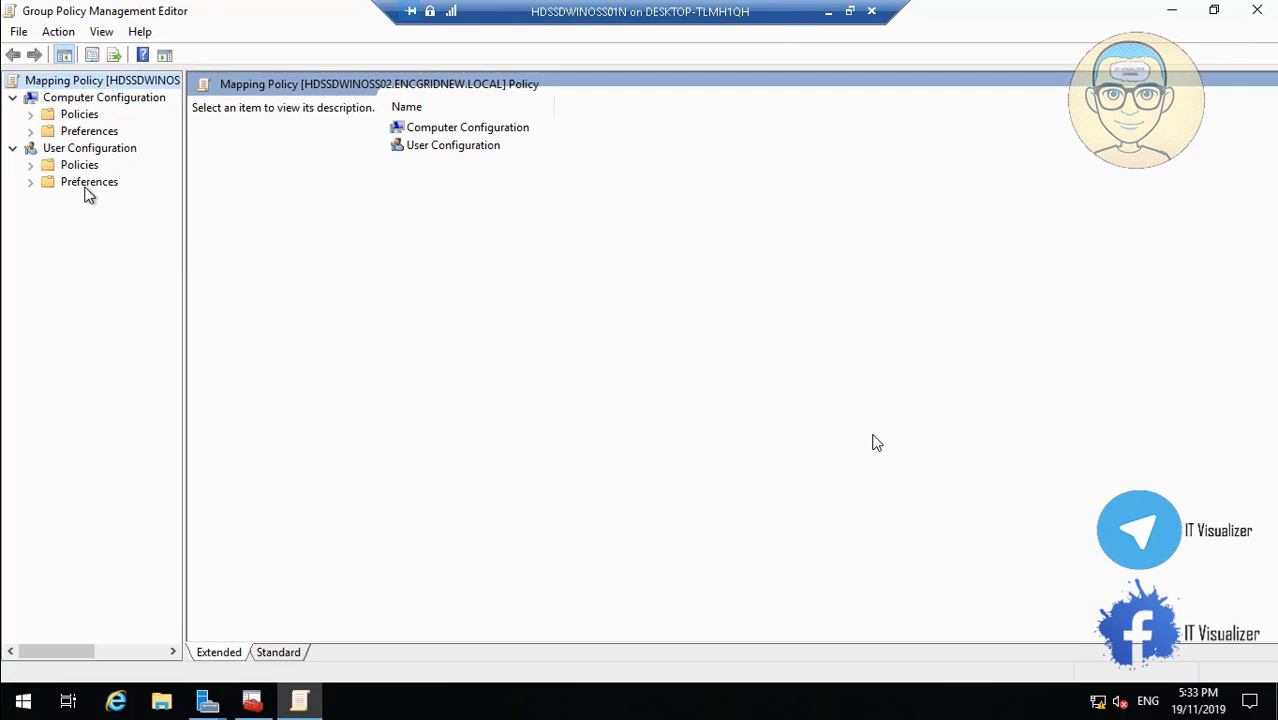
{"action": "left_click", "coordinate": [31, 183]}
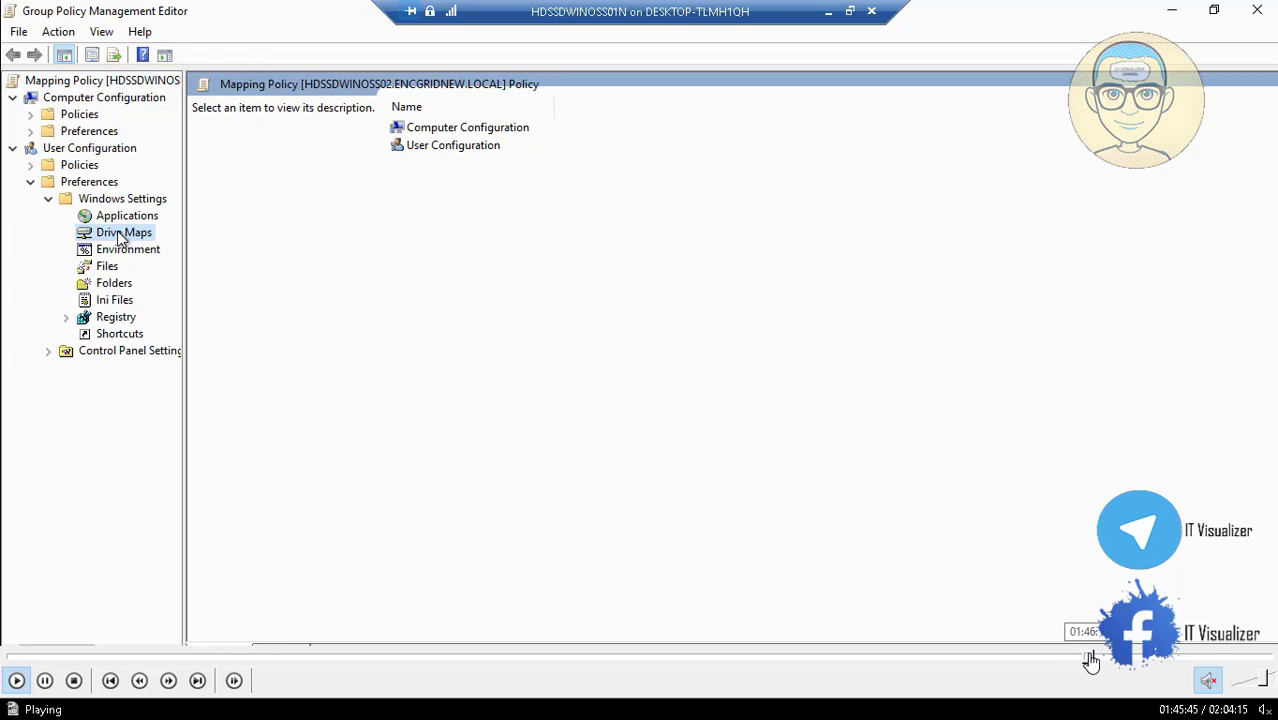
{"action": "left_click", "coordinate": [1098, 660]}
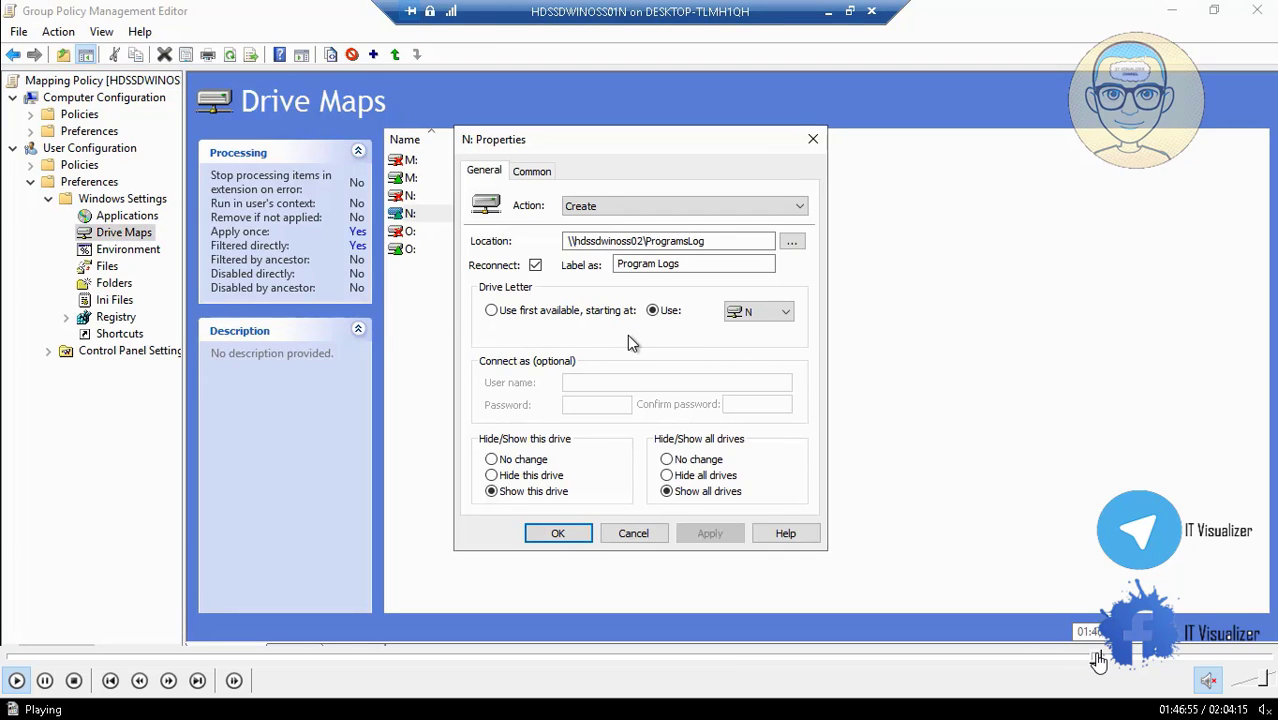
{"action": "left_click", "coordinate": [1105, 660]}
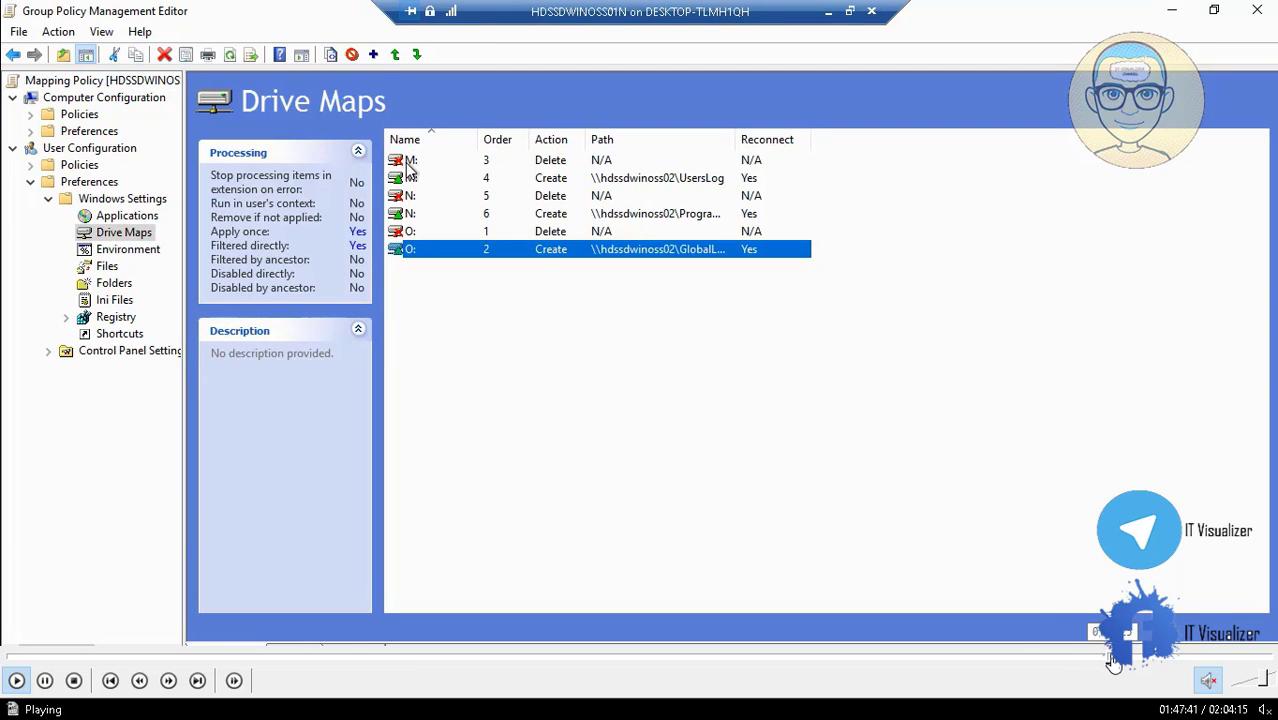
{"action": "left_click", "coordinate": [1112, 660]}
{"action": "left_click", "coordinate": [1120, 662]}
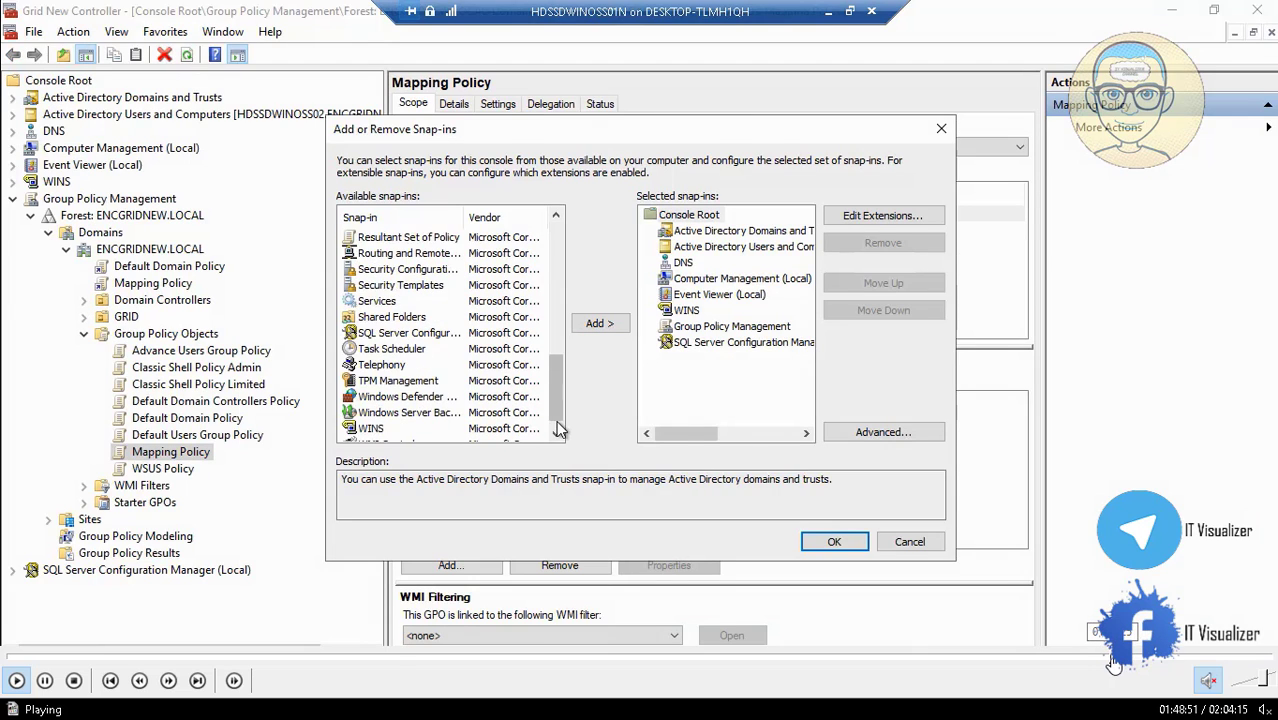
{"action": "left_click", "coordinate": [1114, 660]}
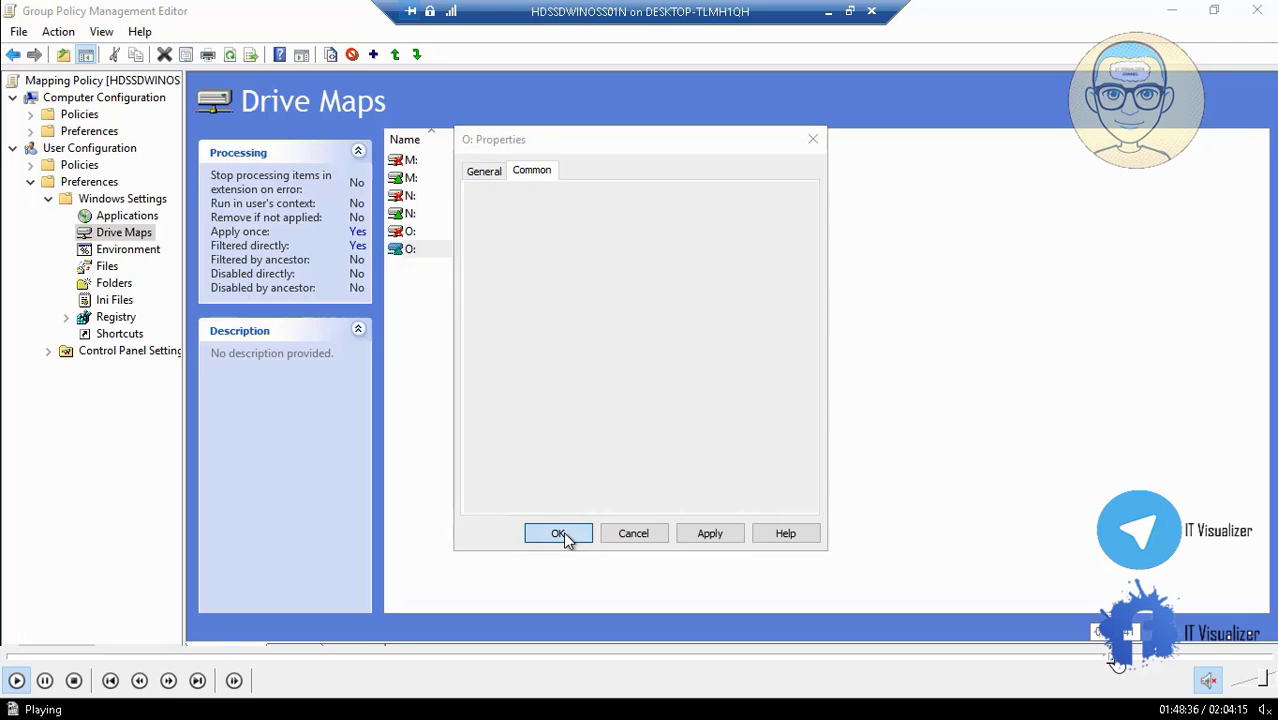
{"action": "left_click", "coordinate": [1116, 660]}
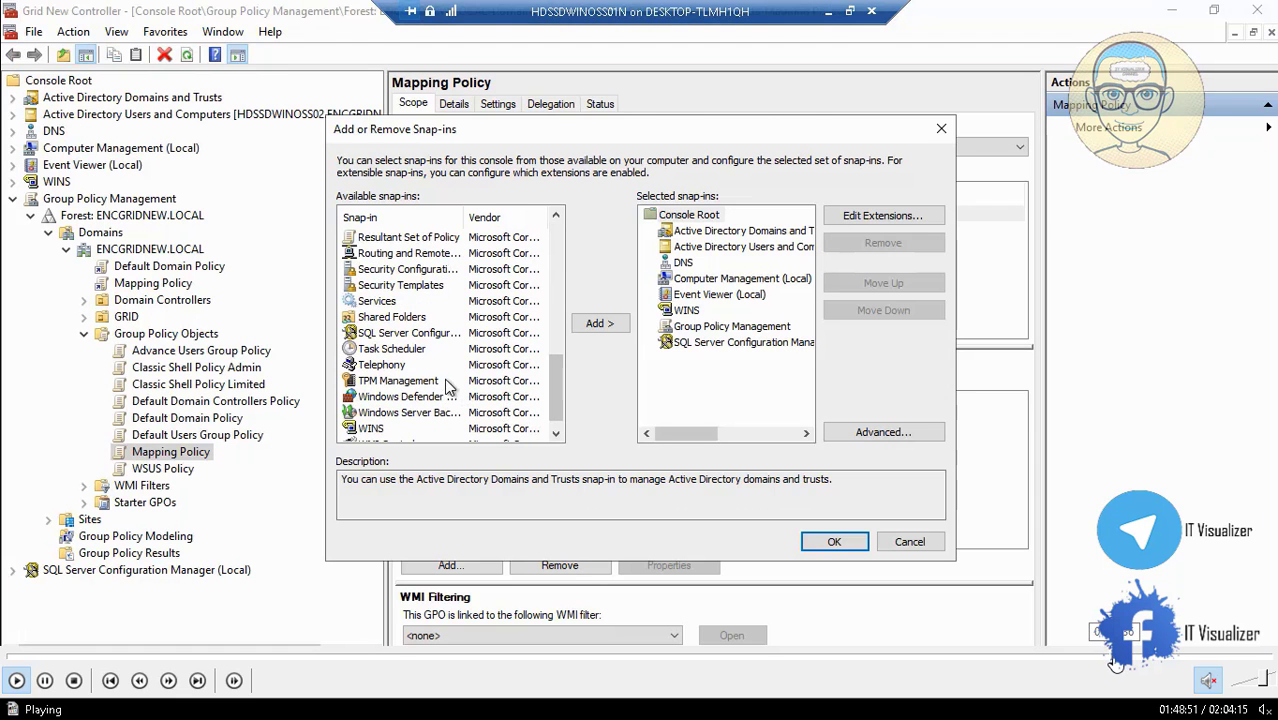
{"action": "left_click", "coordinate": [1116, 660]}
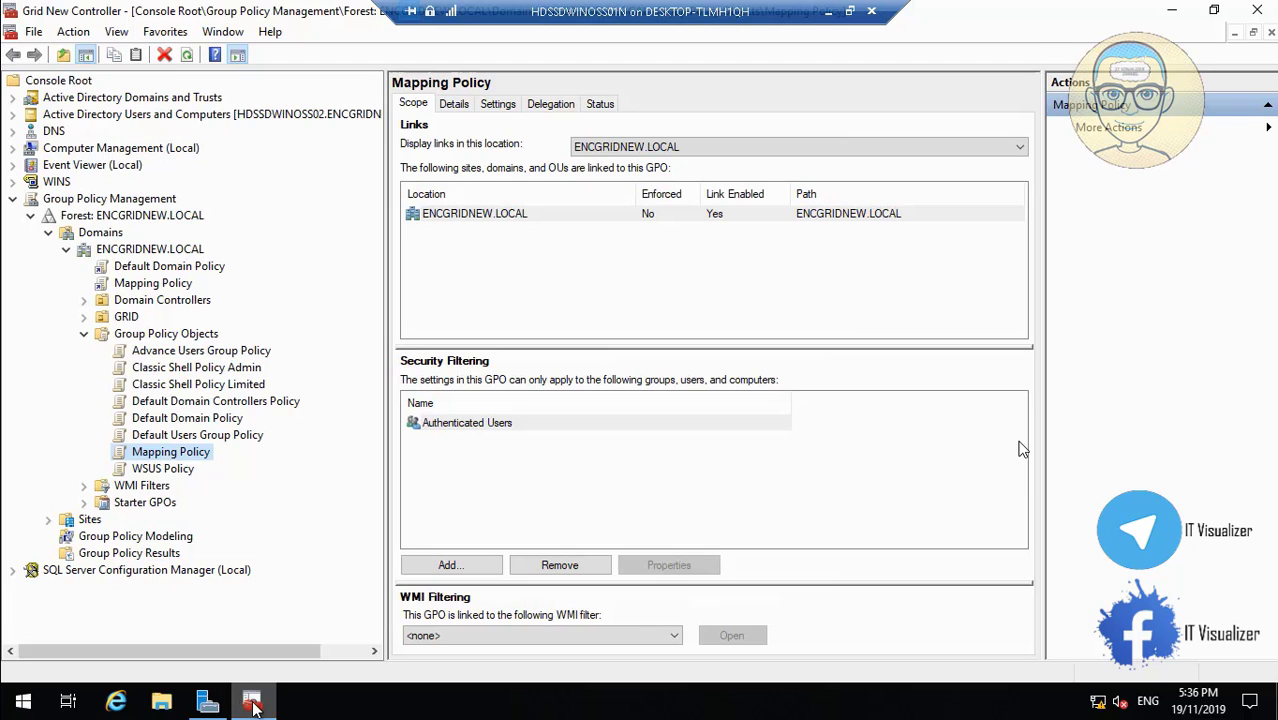
Bring up the list of available snap-ins in the Grid New Controller console.
{"action": "left_click", "coordinate": [34, 32]}
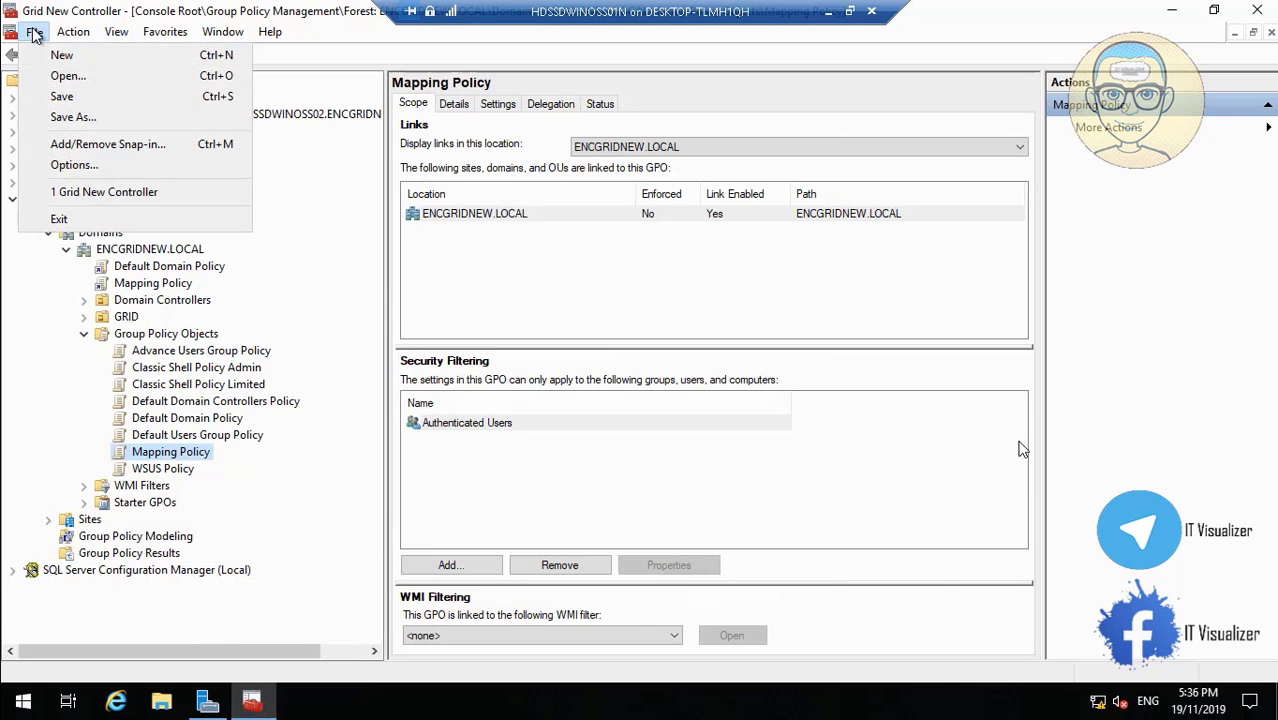
{"action": "key", "text": "Escape"}
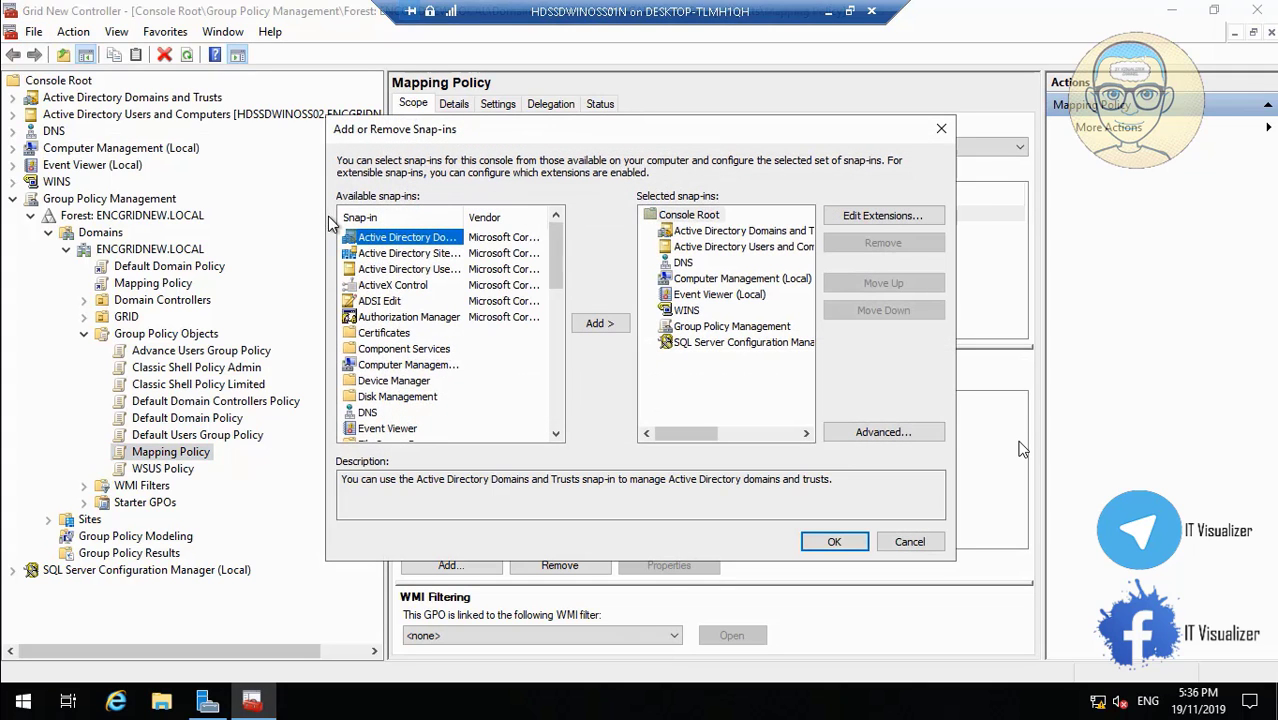
{"action": "scroll", "coordinate": [556, 420], "scroll_direction": "down", "scroll_amount": 10}
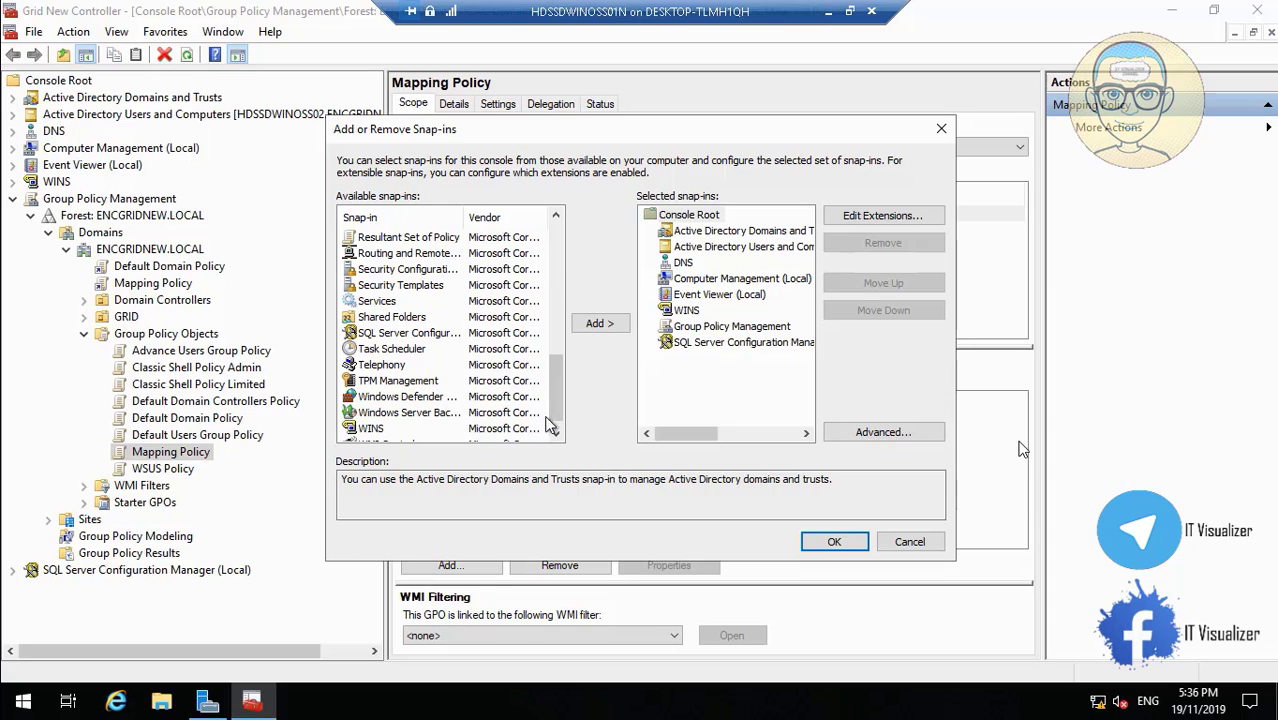
{"action": "left_click", "coordinate": [560, 219]}
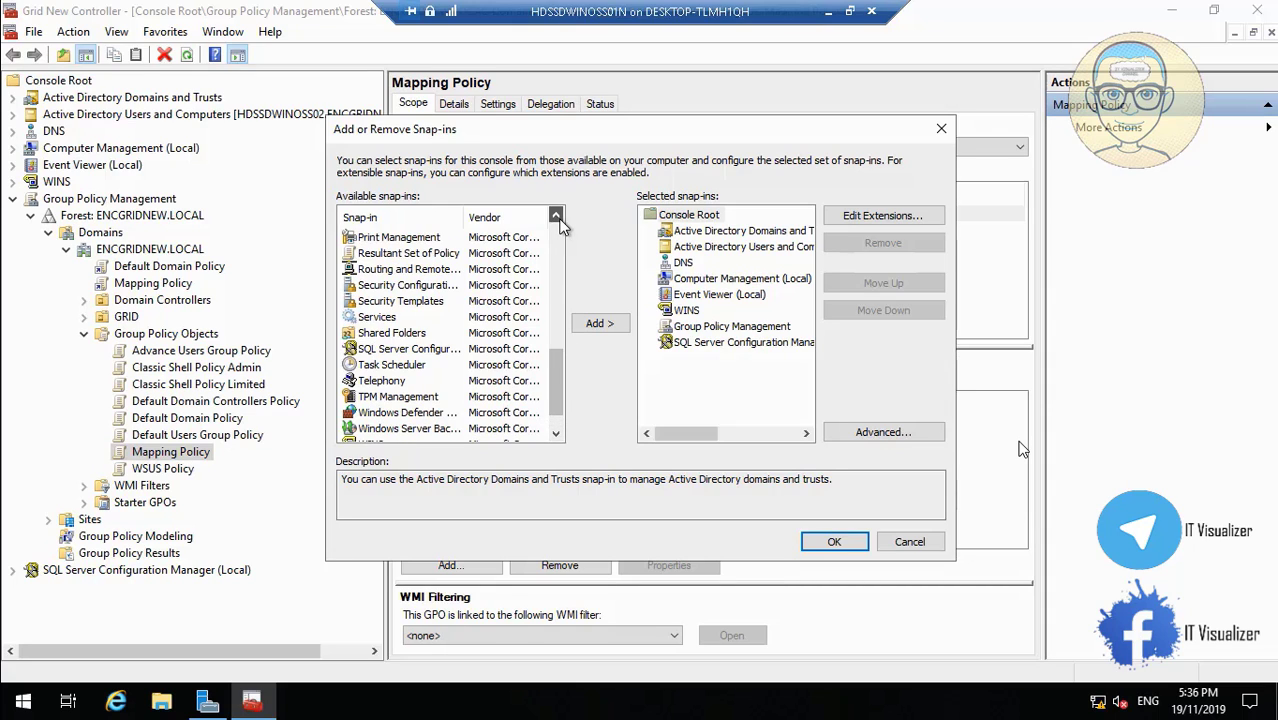
{"action": "left_click", "coordinate": [560, 219]}
{"action": "left_click", "coordinate": [560, 219]}
{"action": "left_click", "coordinate": [560, 219]}
{"action": "left_click", "coordinate": [560, 221]}
{"action": "left_click", "coordinate": [560, 221]}
{"action": "left_click", "coordinate": [560, 221]}
{"action": "left_click", "coordinate": [556, 219]}
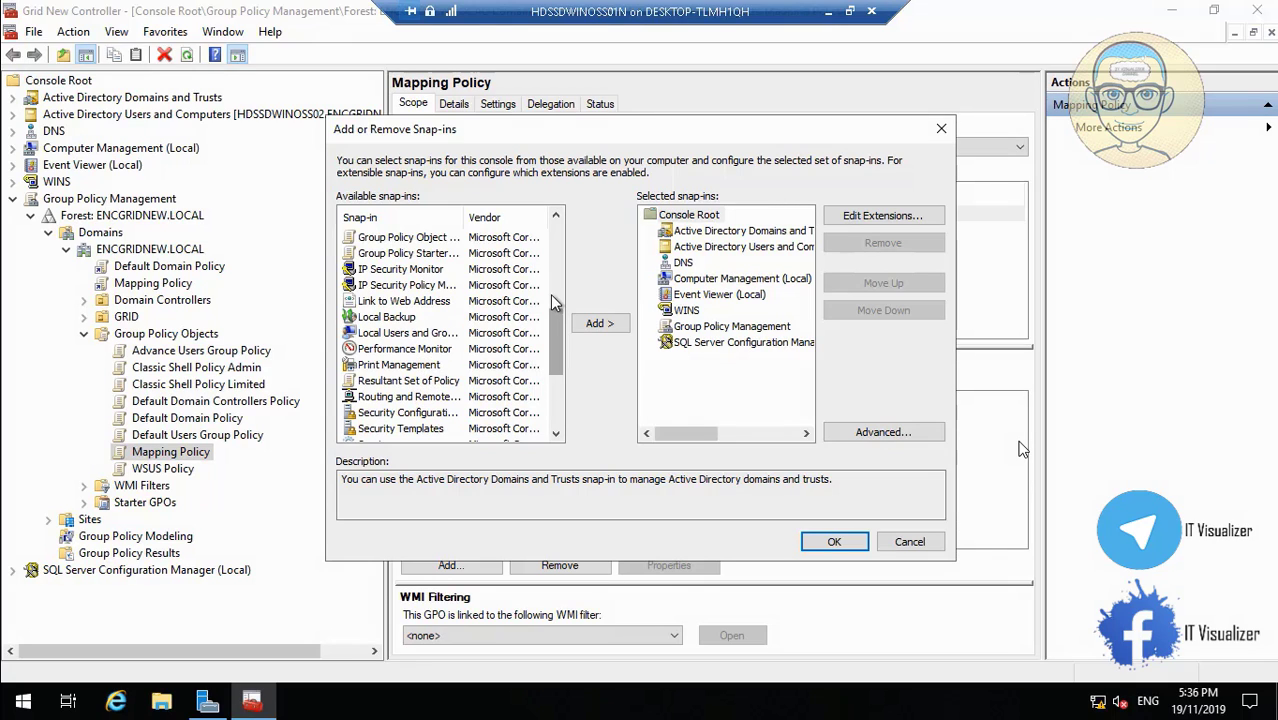
{"action": "left_click", "coordinate": [558, 222]}
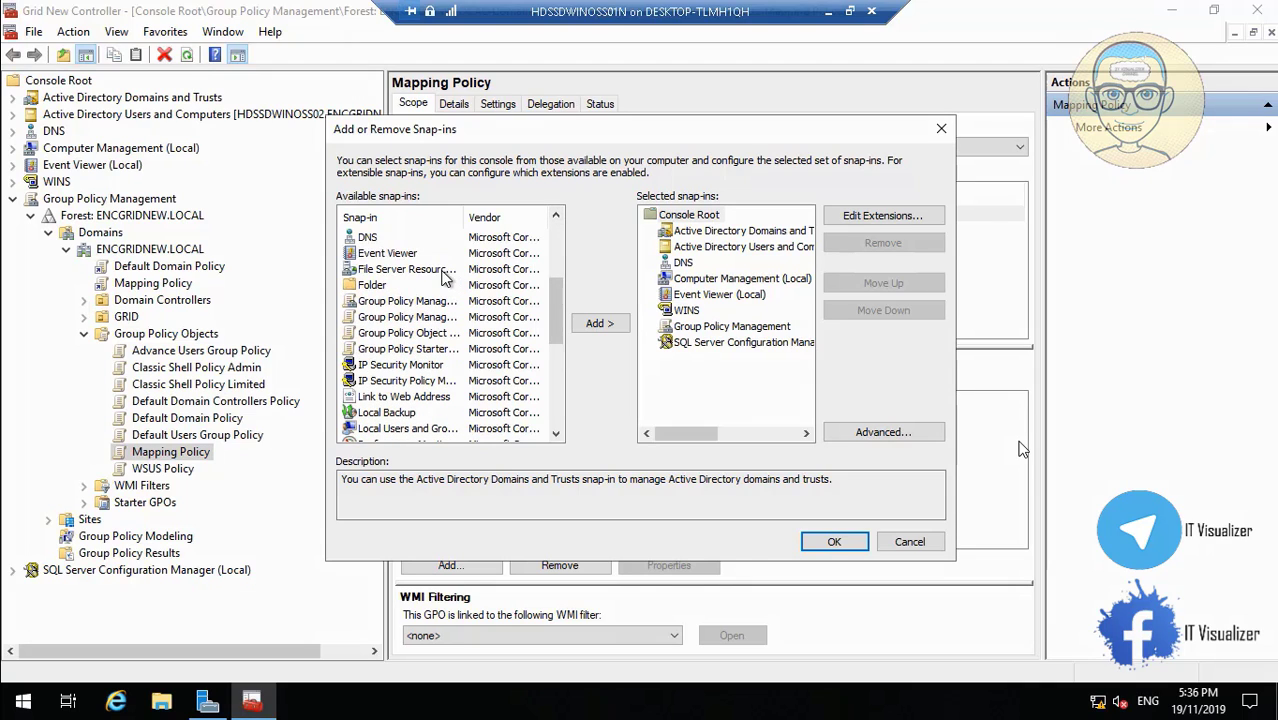
Add File Server Resource Manager (Local) and expand it to Quota and File Screening Management.
{"action": "left_click", "coordinate": [448, 270]}
{"action": "left_click", "coordinate": [600, 323]}
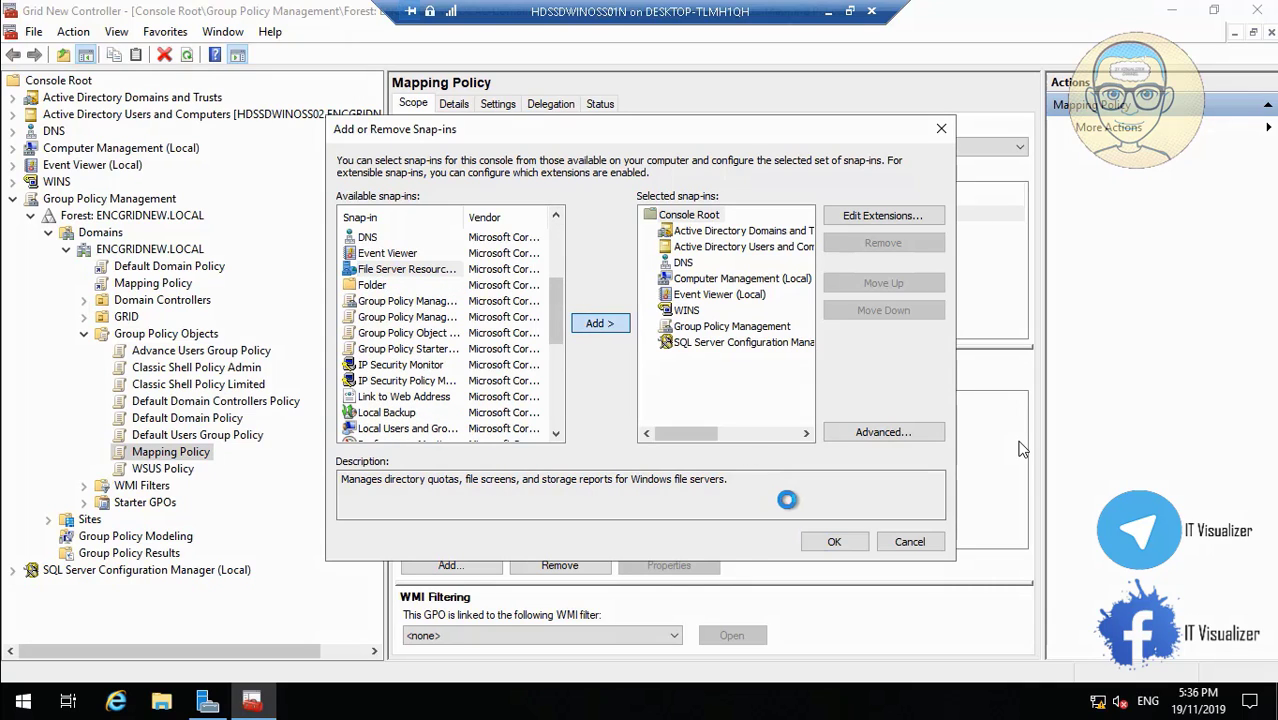
{"action": "left_click", "coordinate": [836, 541]}
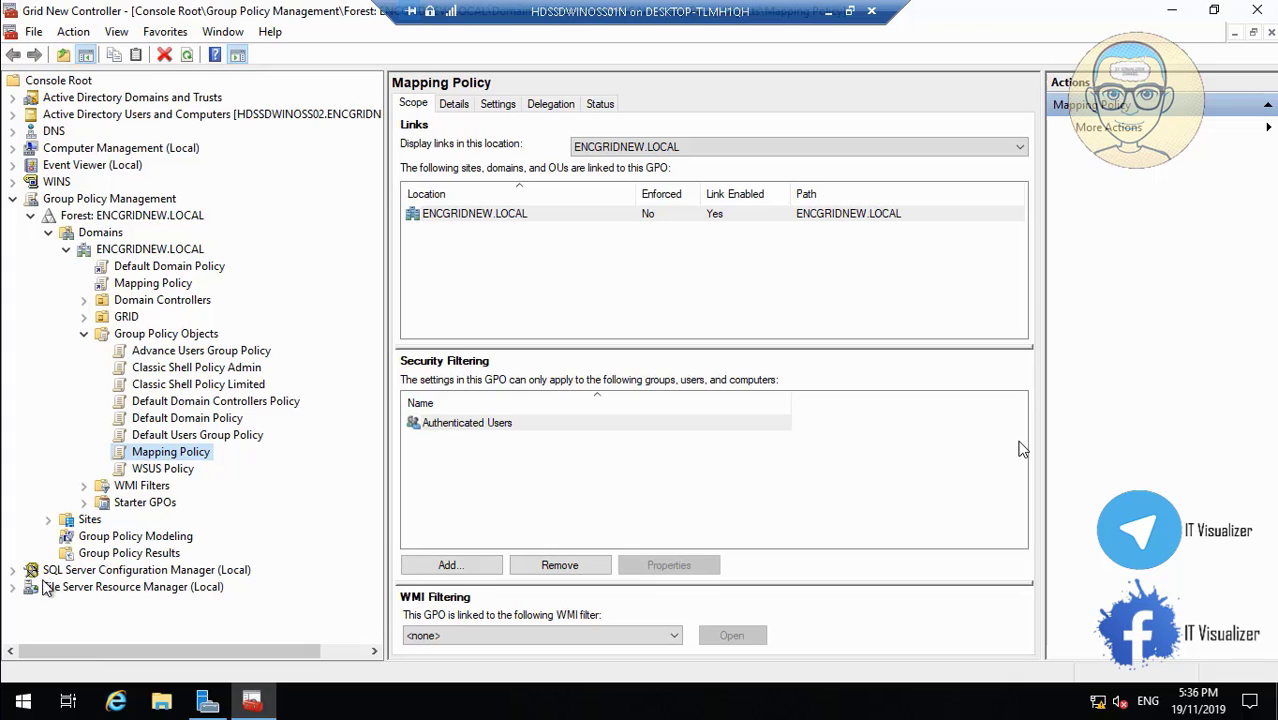
{"action": "left_click", "coordinate": [13, 590]}
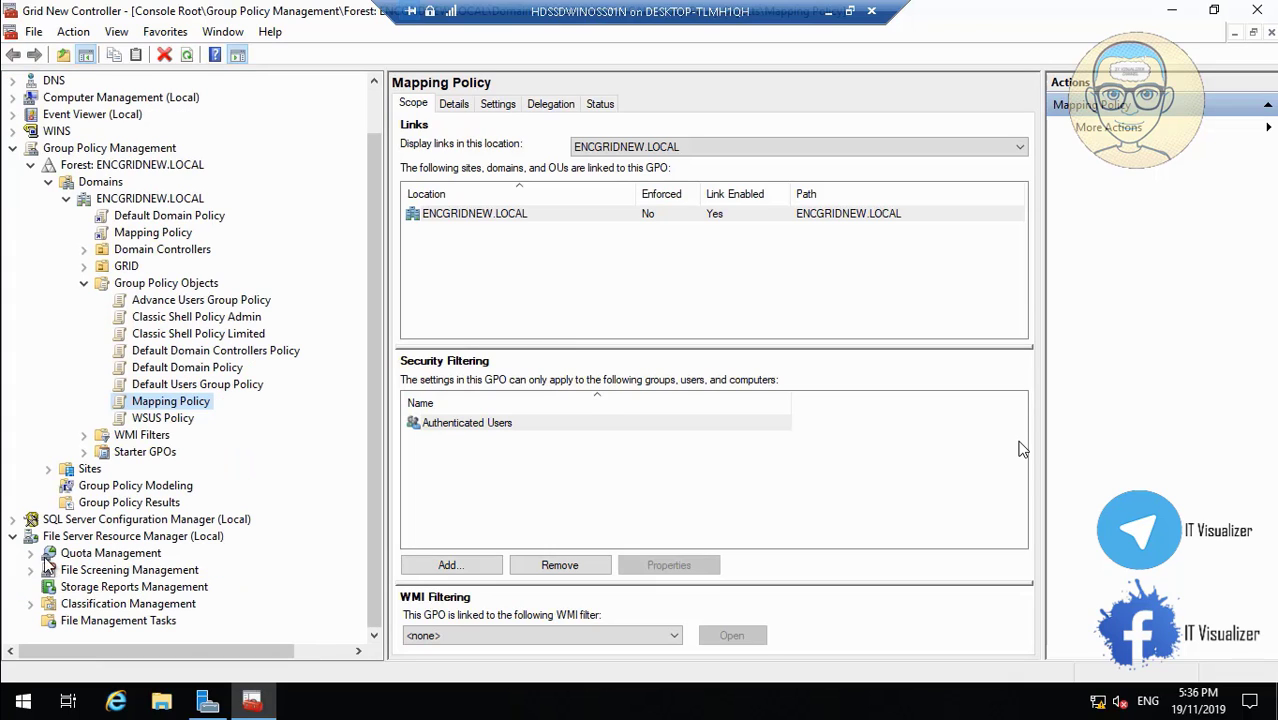
Expand Quota Management and bring up the Create Quota dialog, which defaults to the 100 MB Limit template.
{"action": "left_click", "coordinate": [31, 553]}
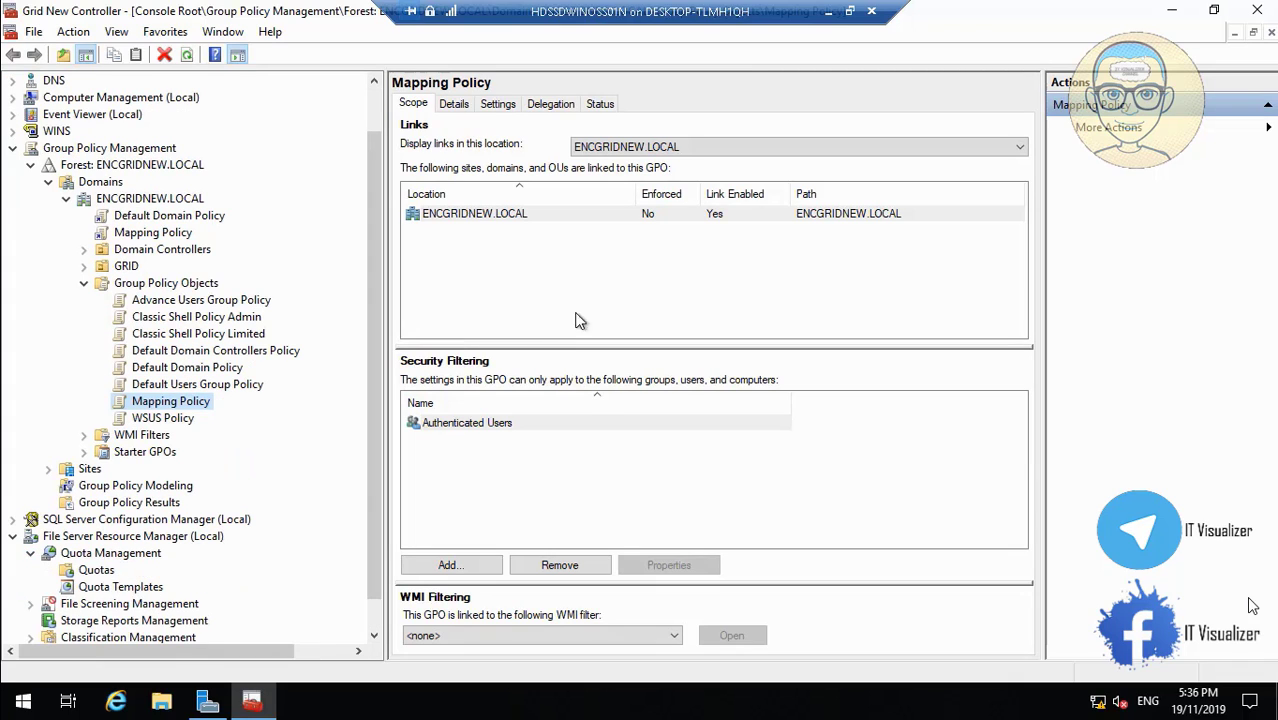
{"action": "left_click", "coordinate": [1140, 657]}
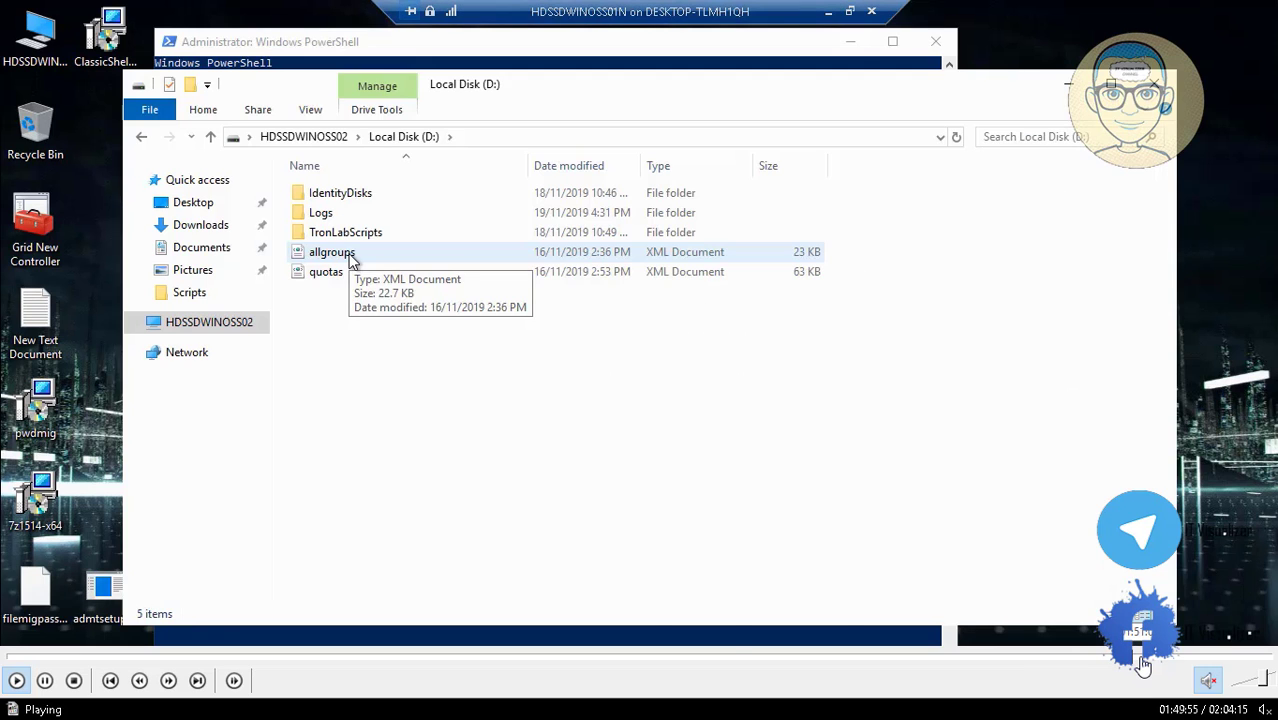
{"action": "left_click", "coordinate": [1141, 657]}
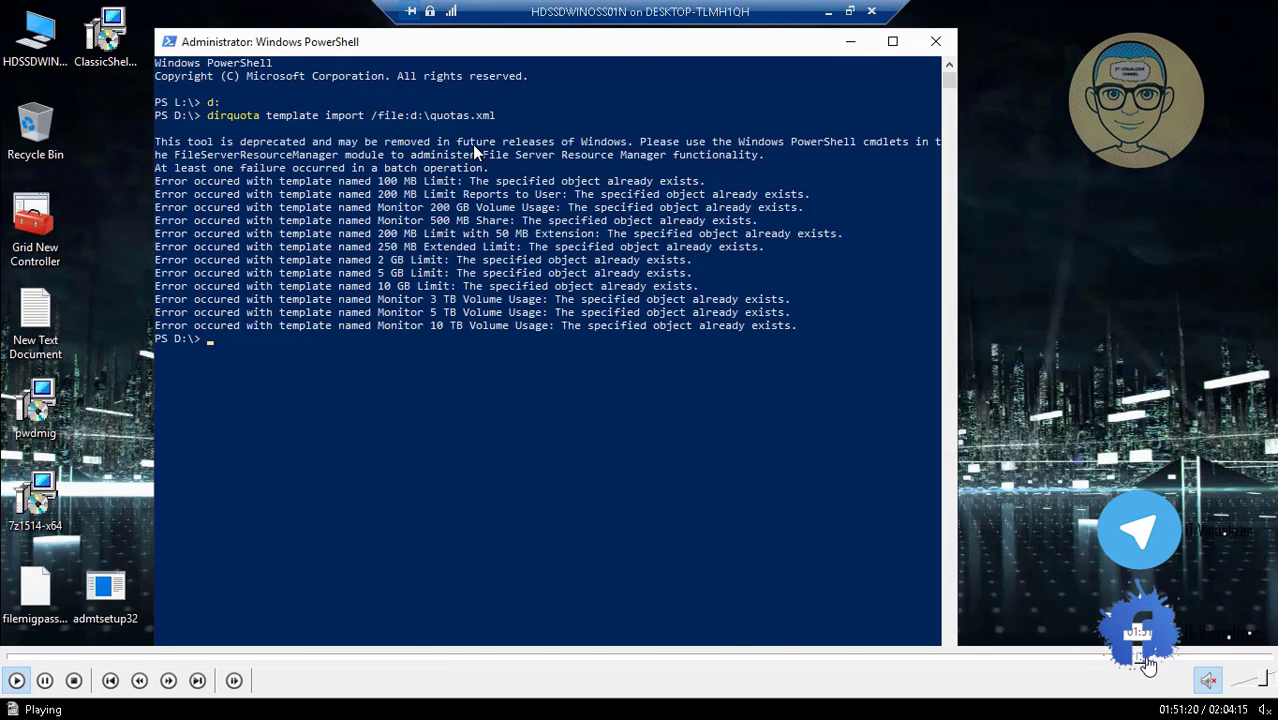
{"action": "left_click", "coordinate": [1155, 657]}
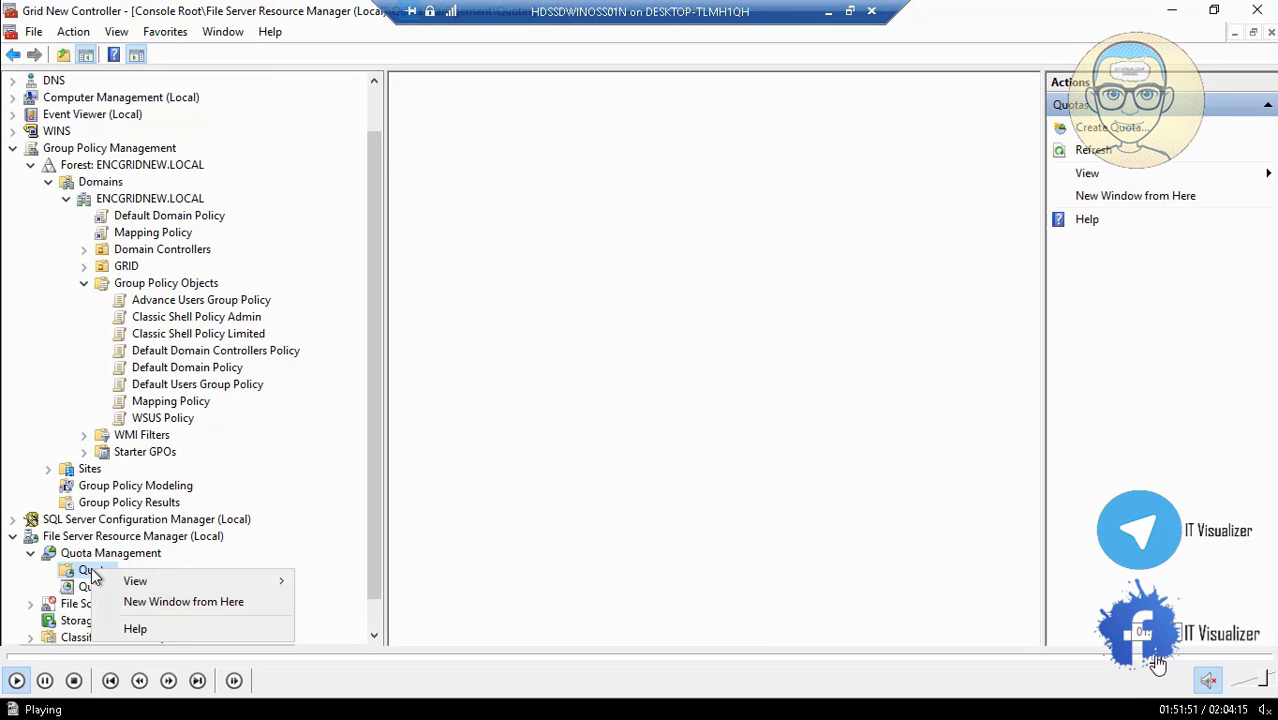
{"action": "left_click", "coordinate": [1157, 658]}
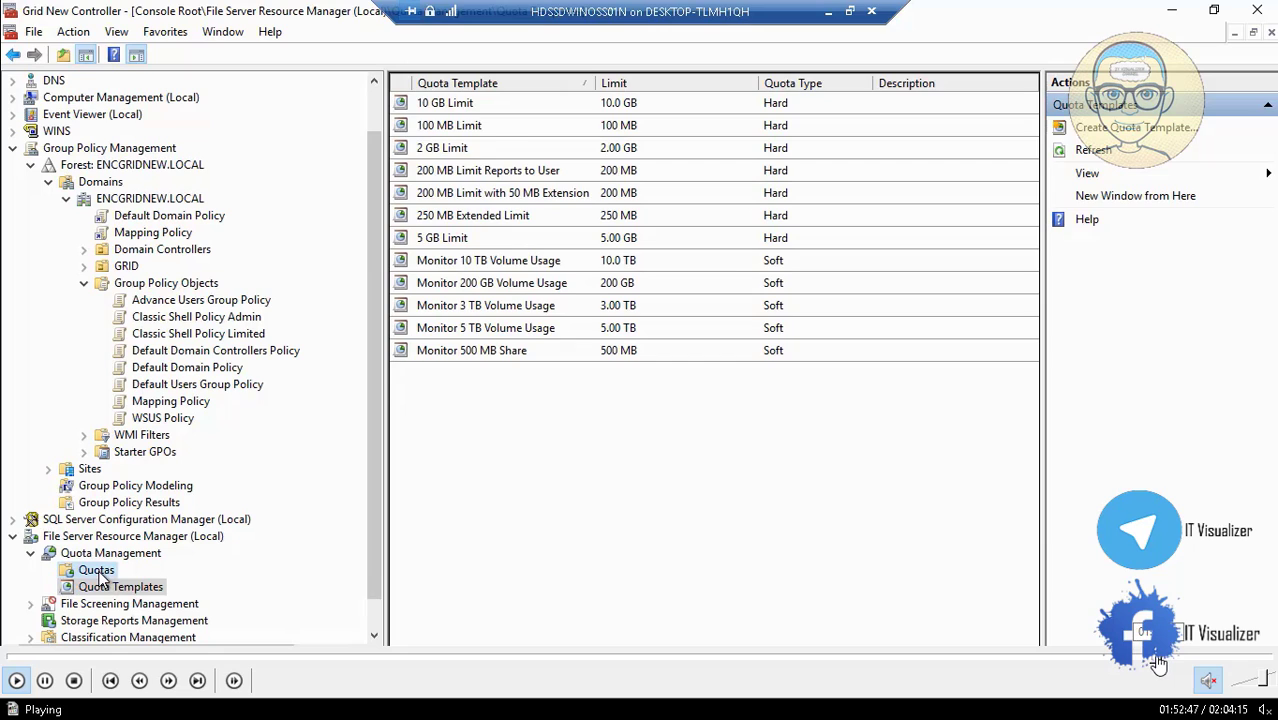
{"action": "left_click", "coordinate": [1157, 658]}
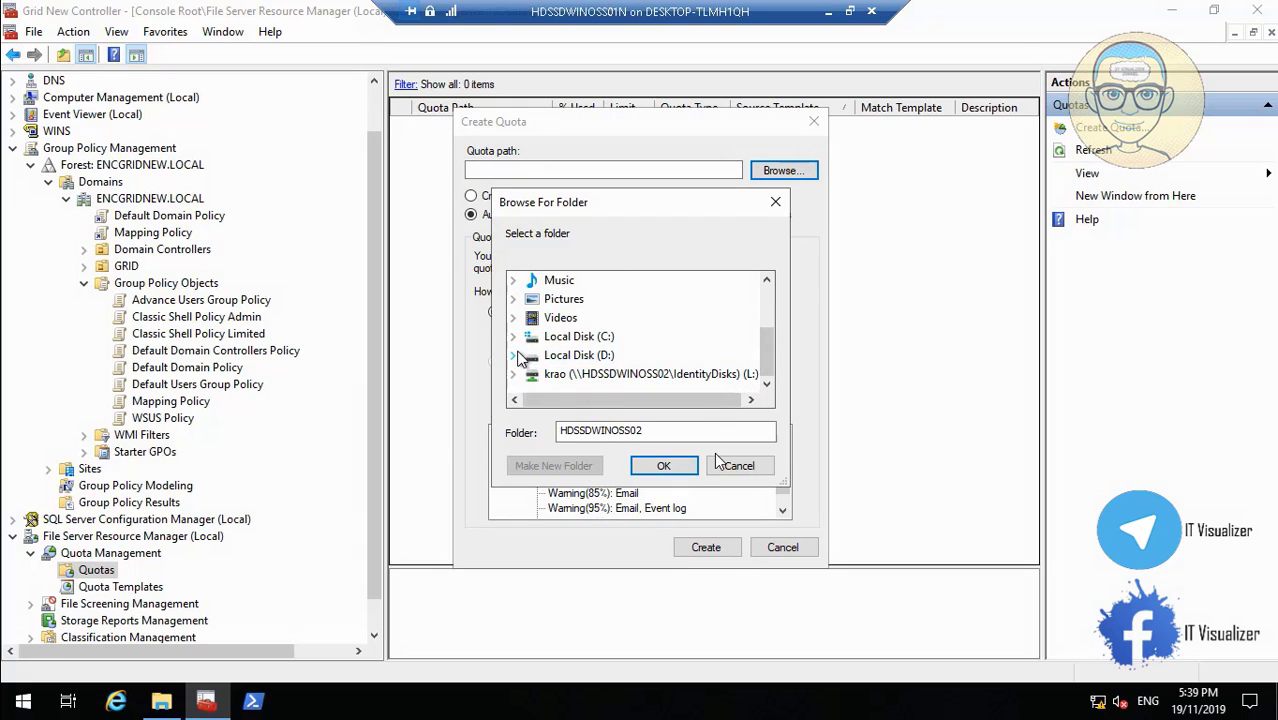
Set the quota path to D:\IdentityDisks, choose the 2 GB Limit template, and create the auto-apply quota.
{"action": "left_click", "coordinate": [513, 356]}
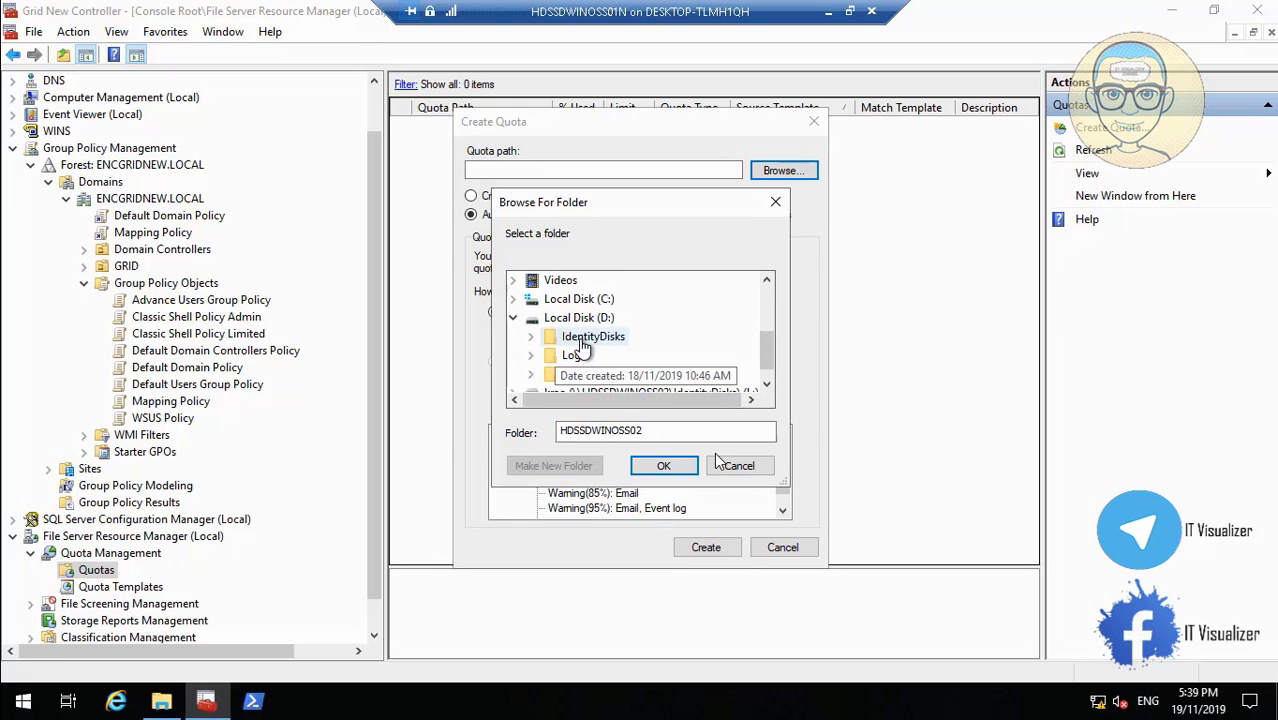
{"action": "left_click", "coordinate": [585, 338]}
{"action": "left_click", "coordinate": [663, 466]}
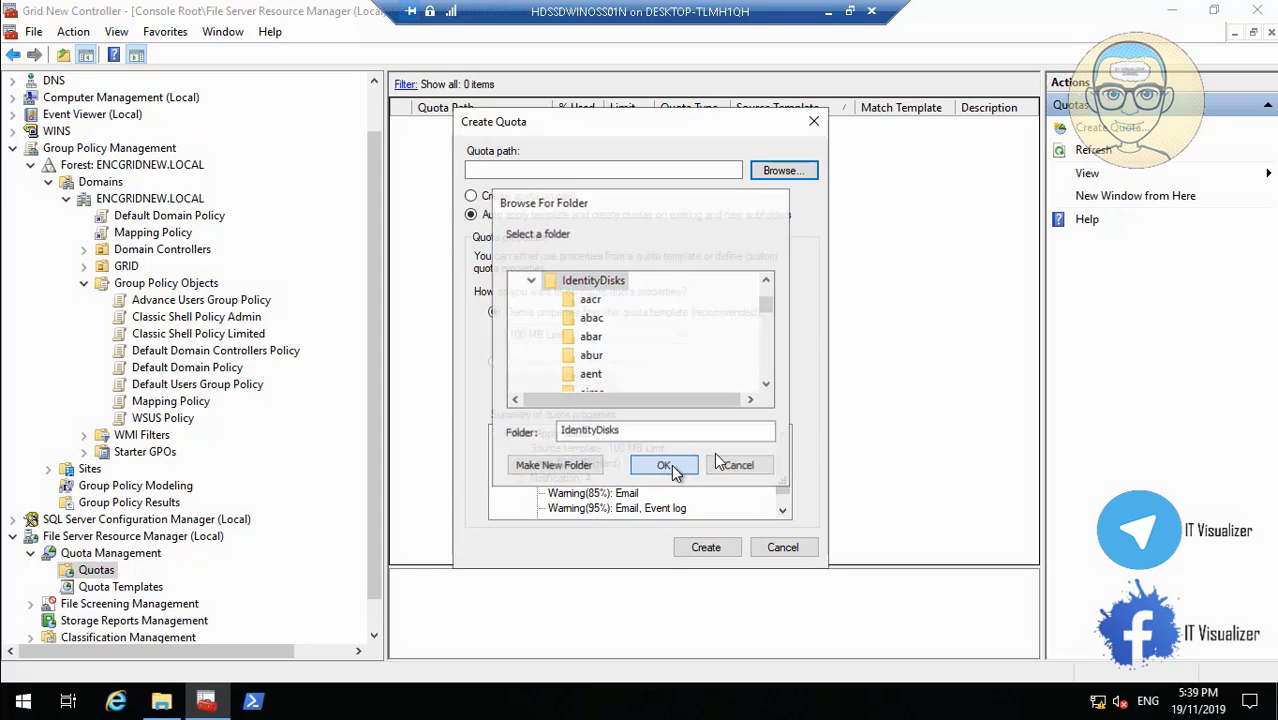
{"action": "left_click", "coordinate": [592, 338]}
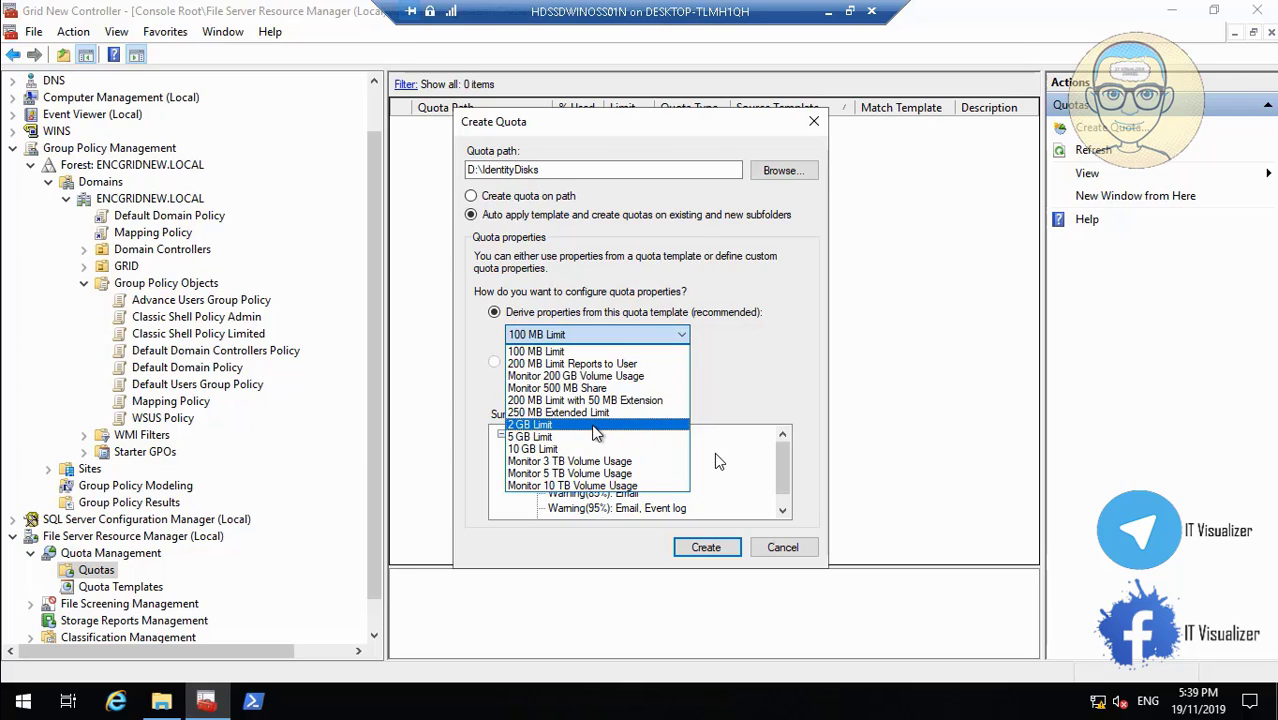
{"action": "left_click", "coordinate": [596, 425]}
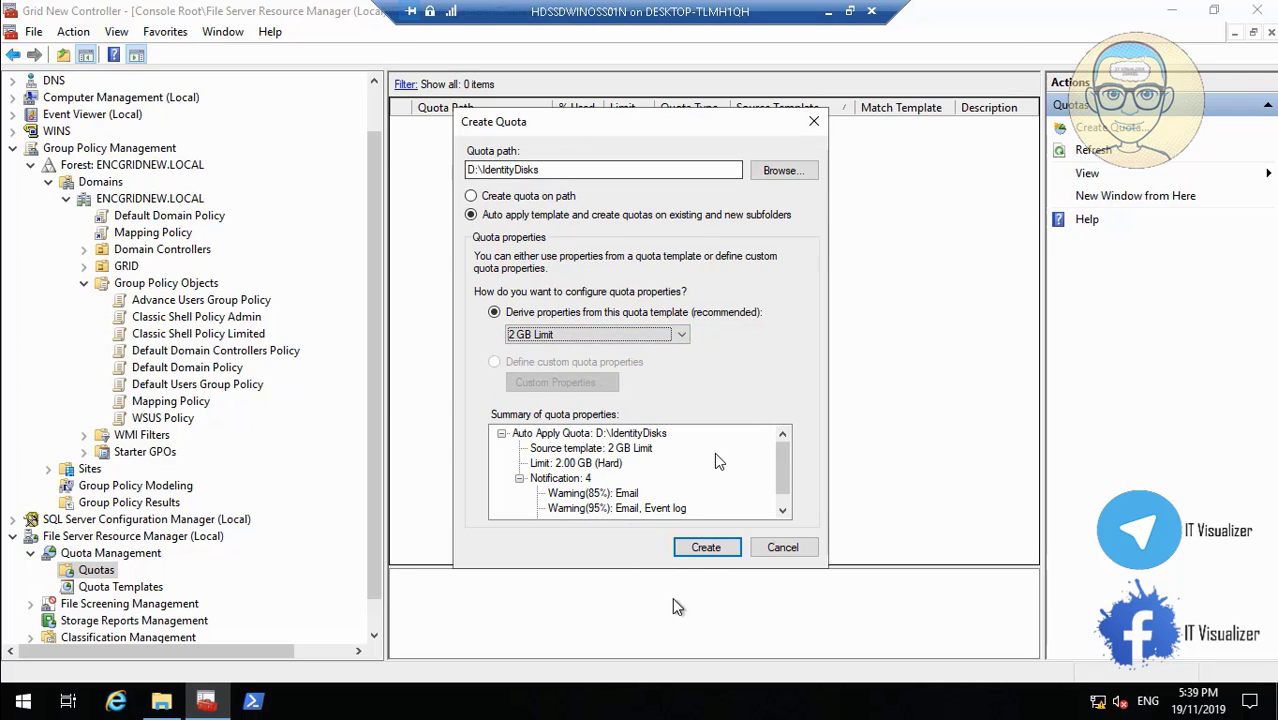
{"action": "left_click", "coordinate": [717, 552]}
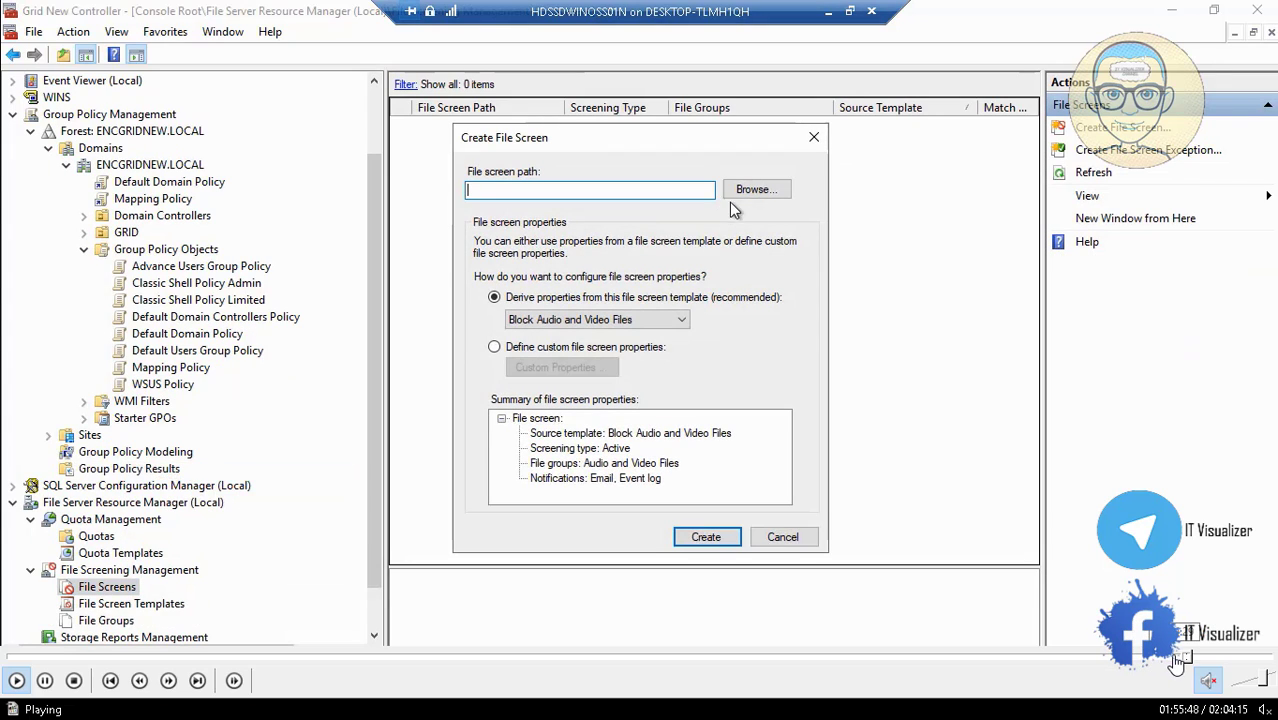
Check the 2 GB Limit quotas on each IdentityDisks subfolder, then start a new file screen.
{"action": "left_click", "coordinate": [1182, 658]}
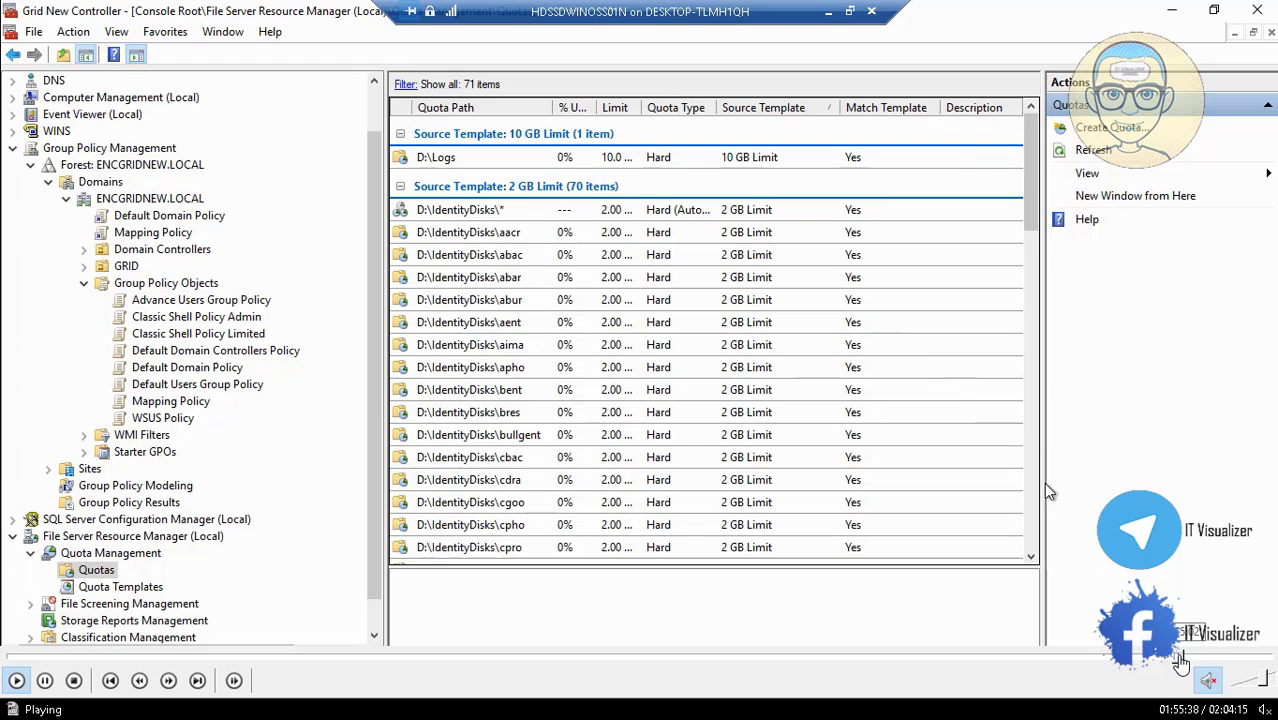
{"action": "left_click", "coordinate": [1183, 657]}
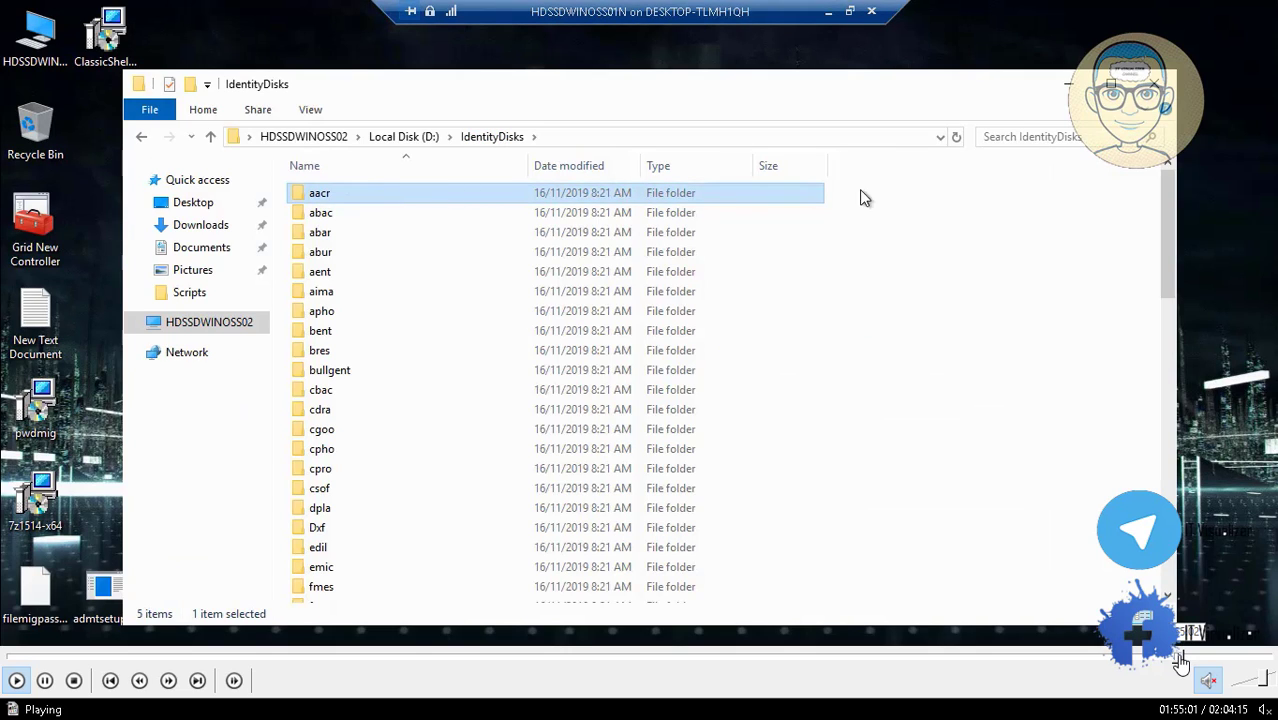
{"action": "left_click", "coordinate": [1183, 658]}
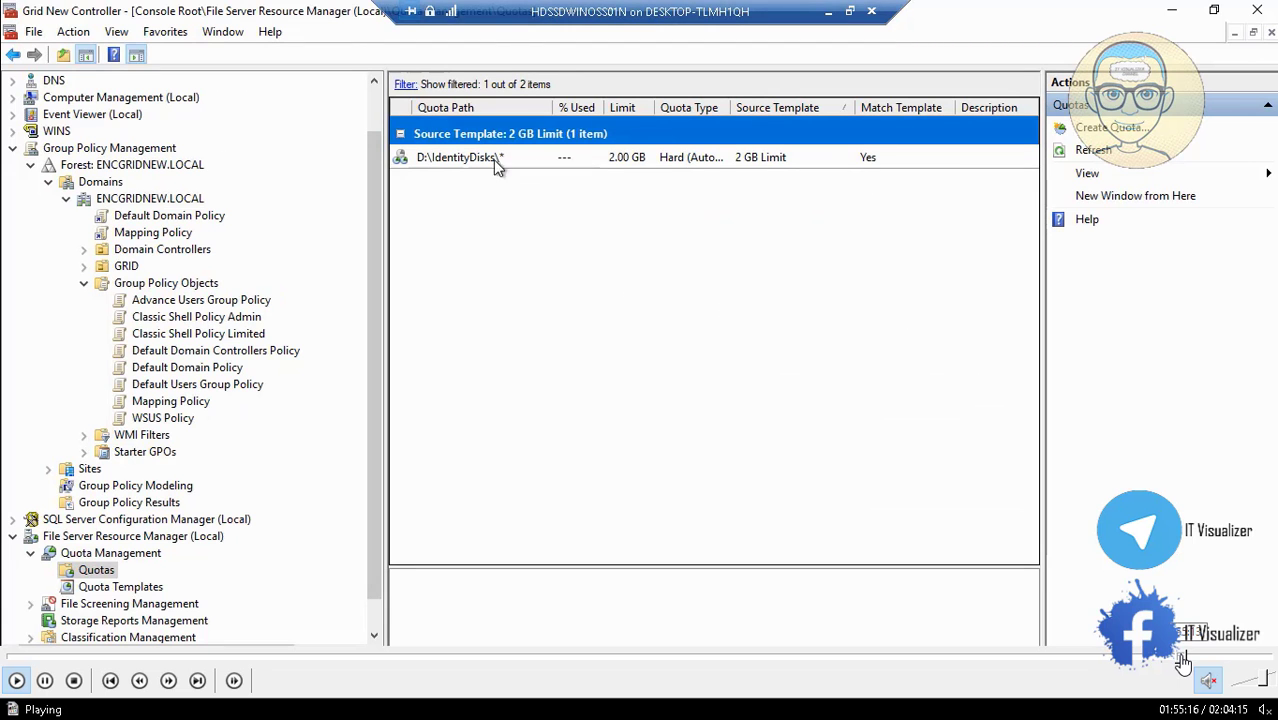
{"action": "left_click", "coordinate": [1181, 657]}
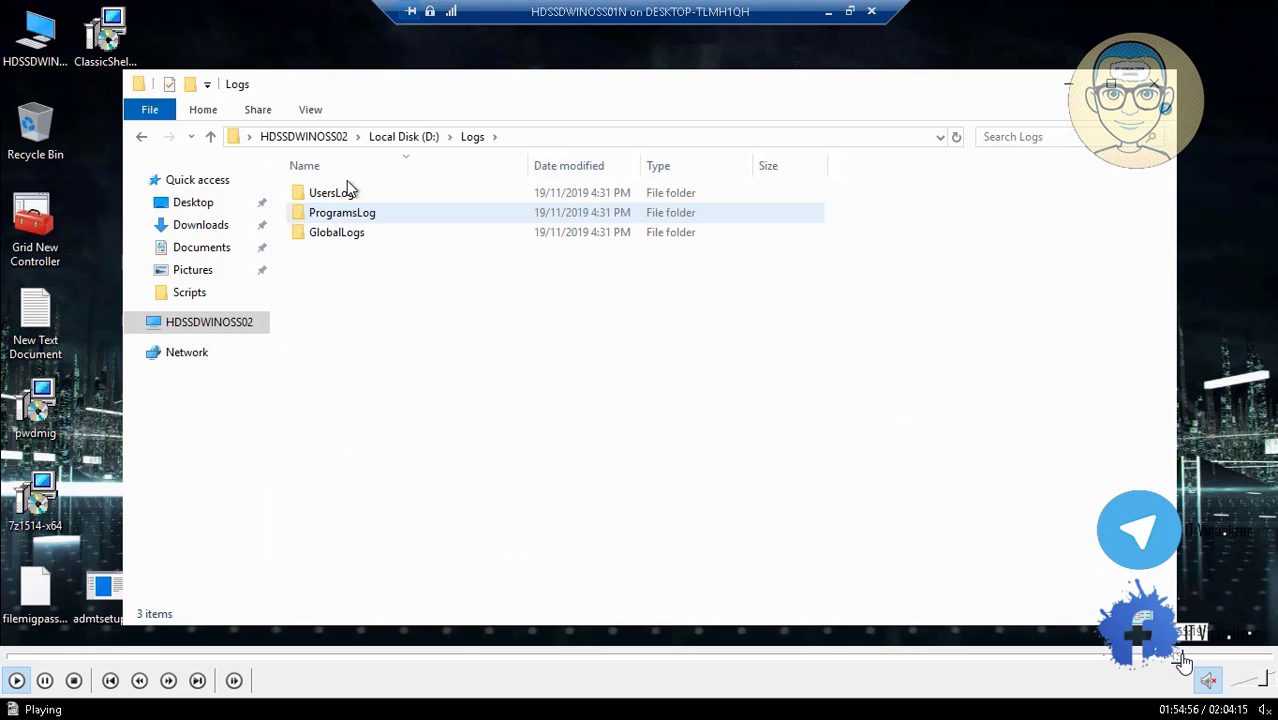
{"action": "left_click", "coordinate": [1183, 657]}
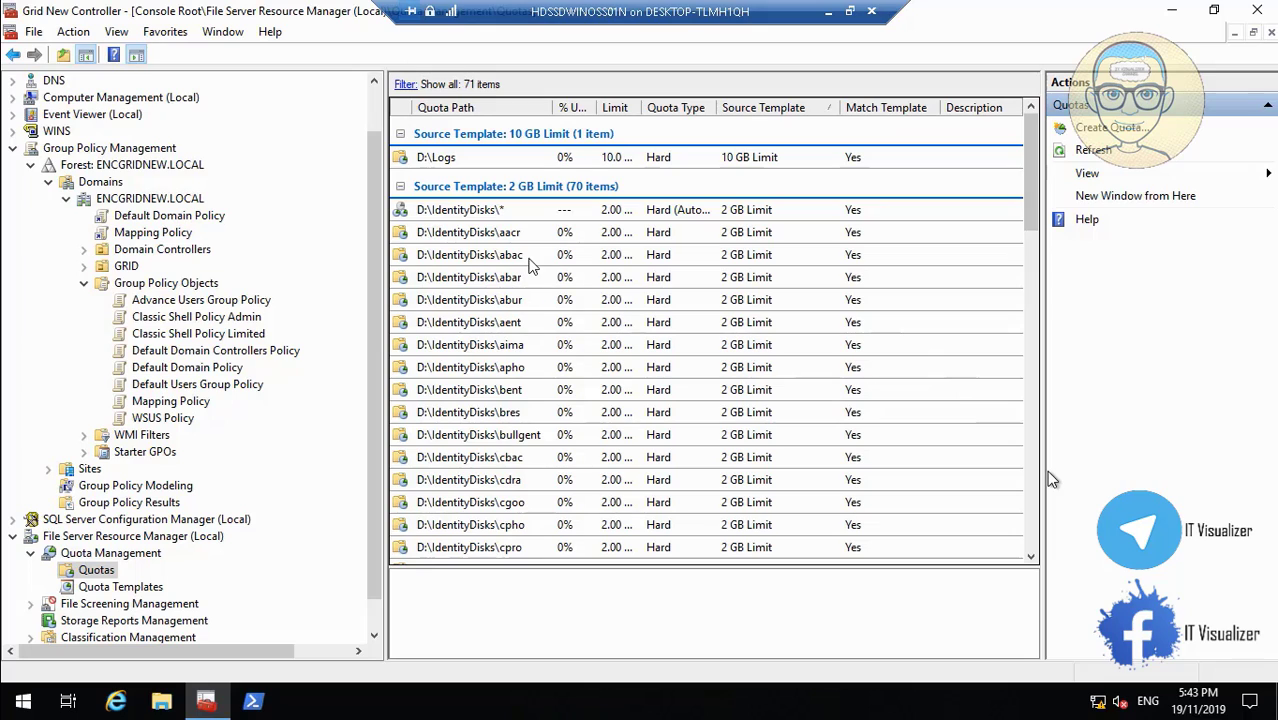
{"action": "mouse_move", "coordinate": [1033, 695]}
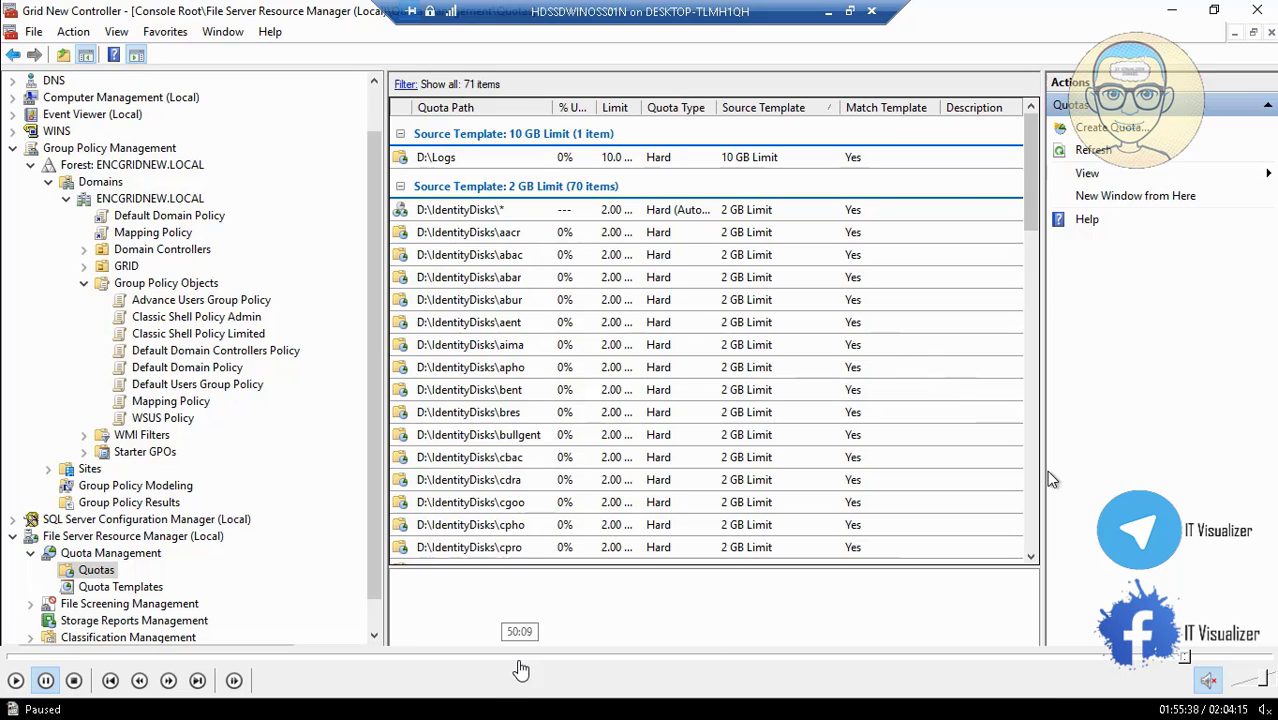
{"action": "left_click", "coordinate": [32, 681]}
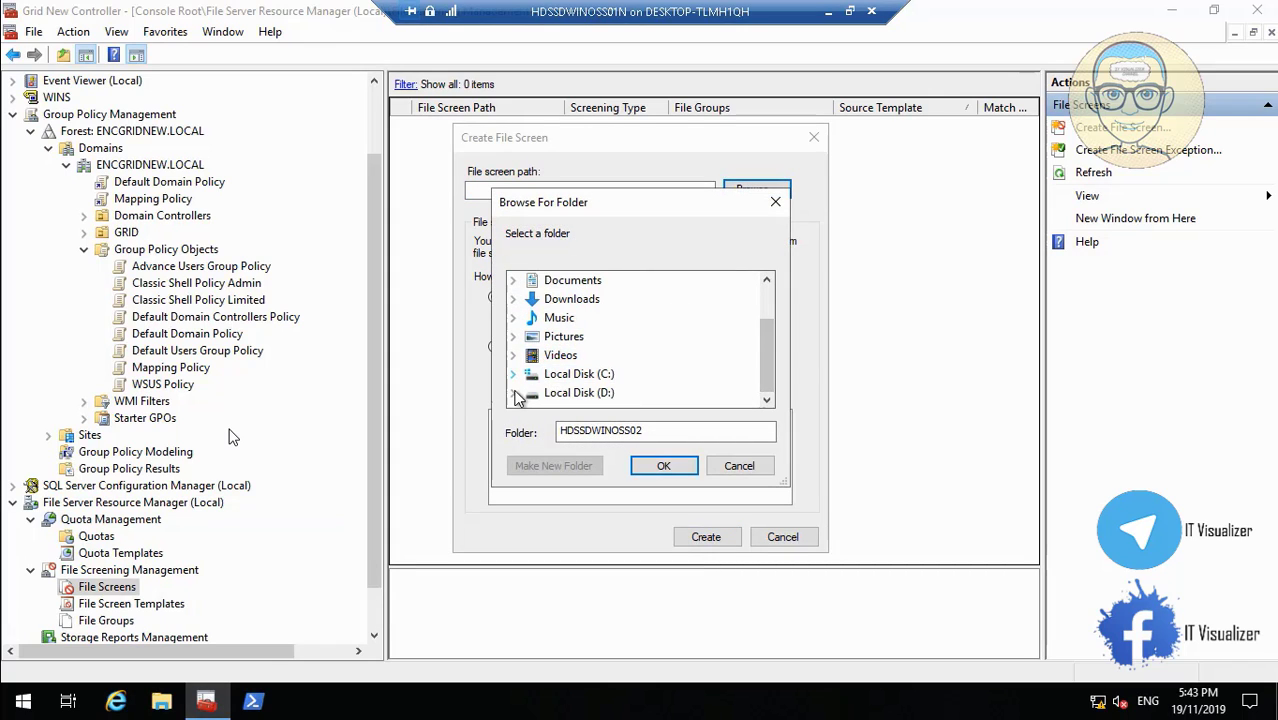
Create a file screen on D:\Logs from the Block Audio and Video Files template.
{"action": "left_click", "coordinate": [514, 393]}
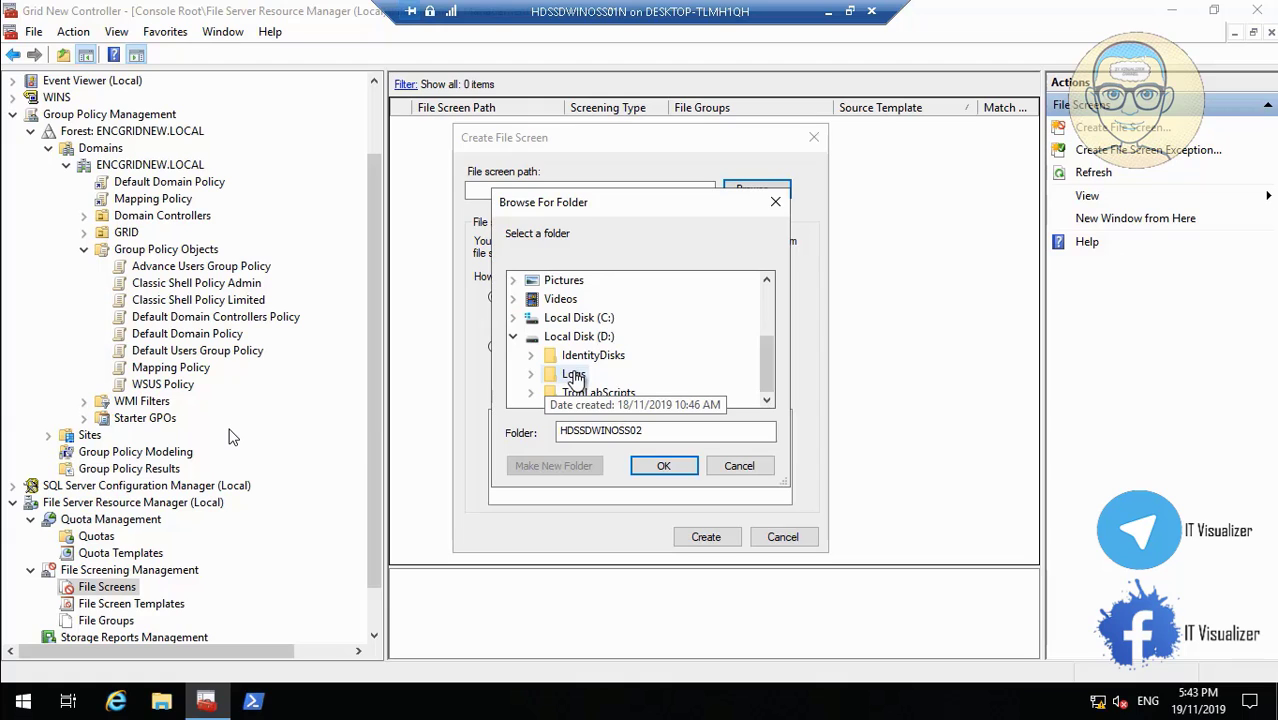
{"action": "double_click", "coordinate": [571, 373]}
{"action": "left_click", "coordinate": [666, 467]}
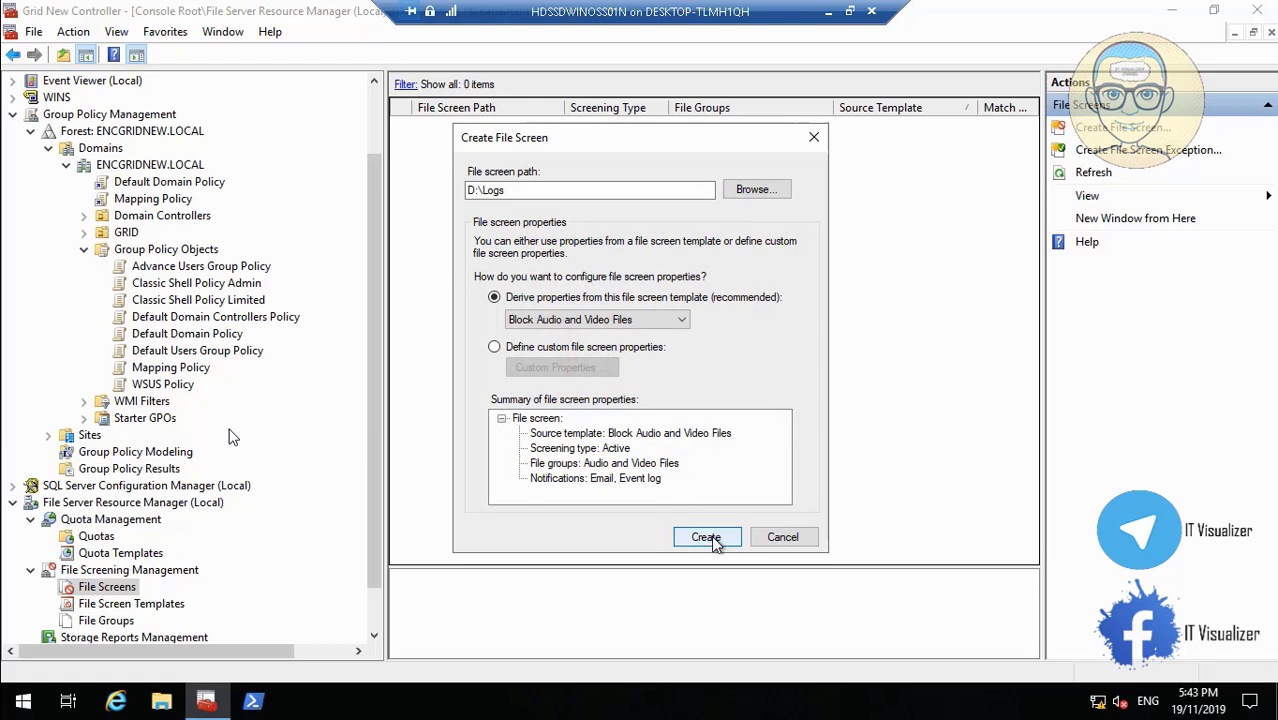
{"action": "left_click", "coordinate": [705, 538]}
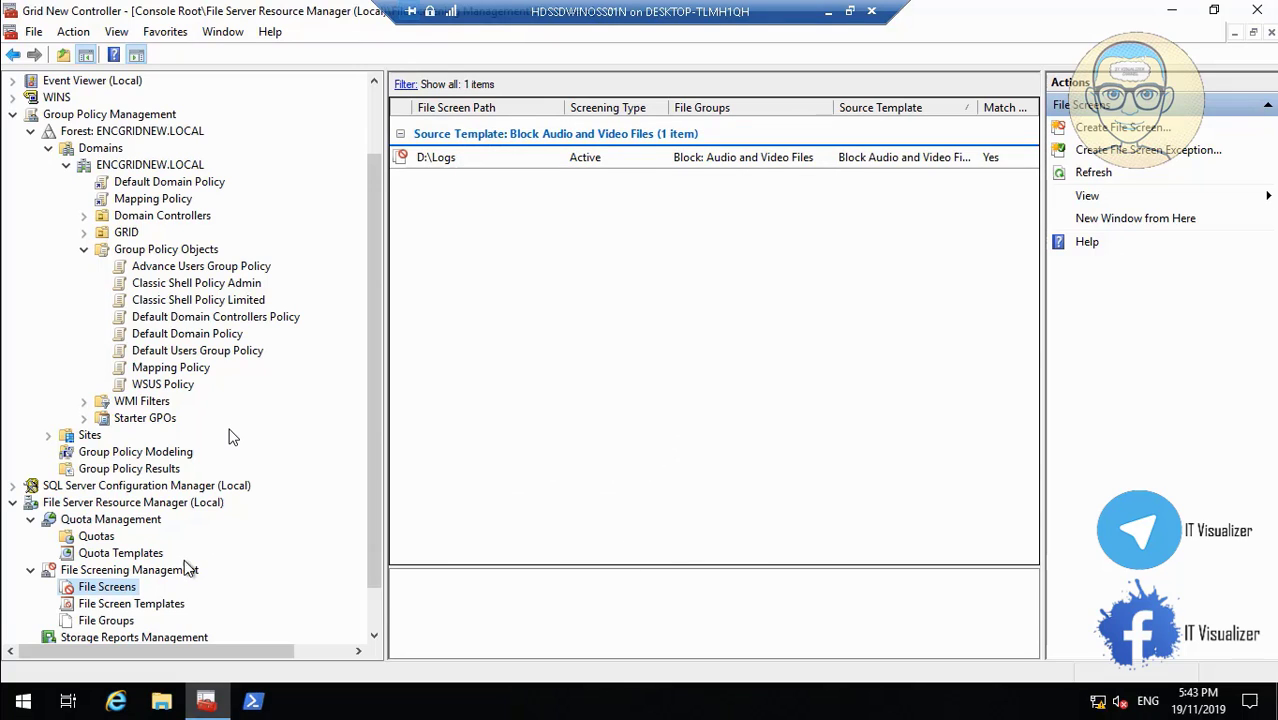
{"action": "right_click", "coordinate": [125, 590]}
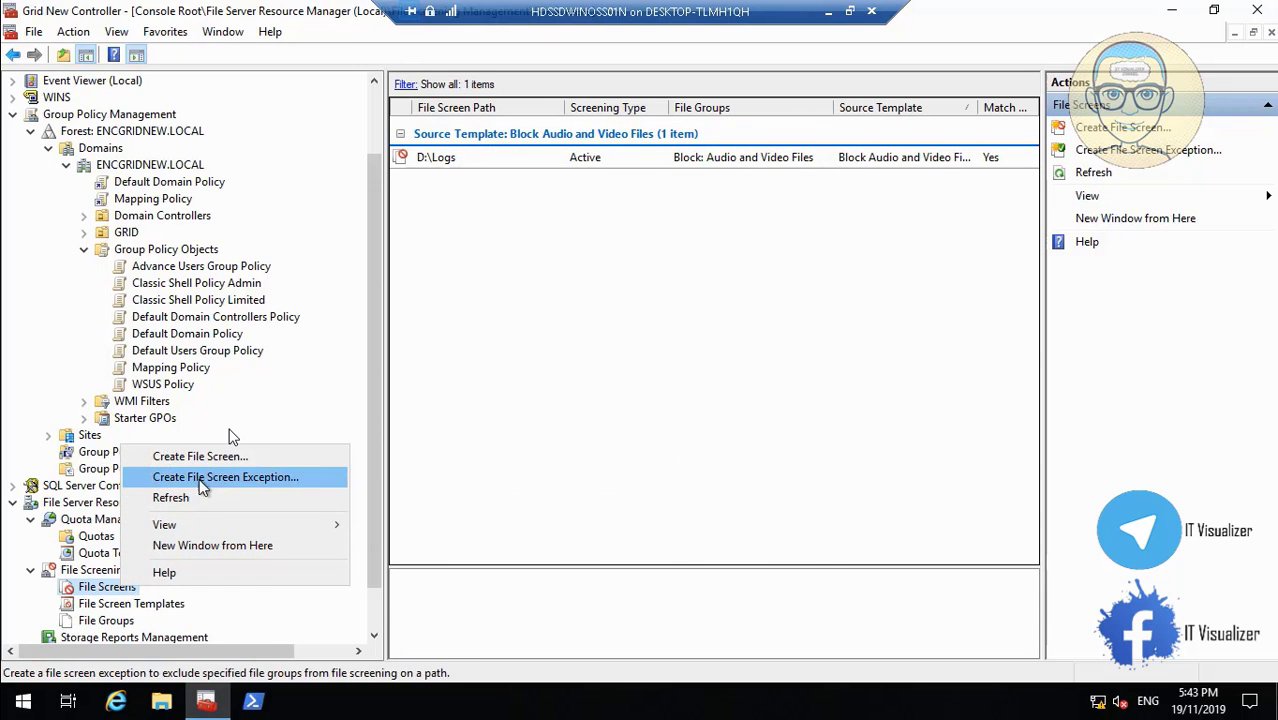
Add a second Block Audio and Video Files screen on D:\IdentityDisks and review the File Screens list.
{"action": "left_click", "coordinate": [211, 460]}
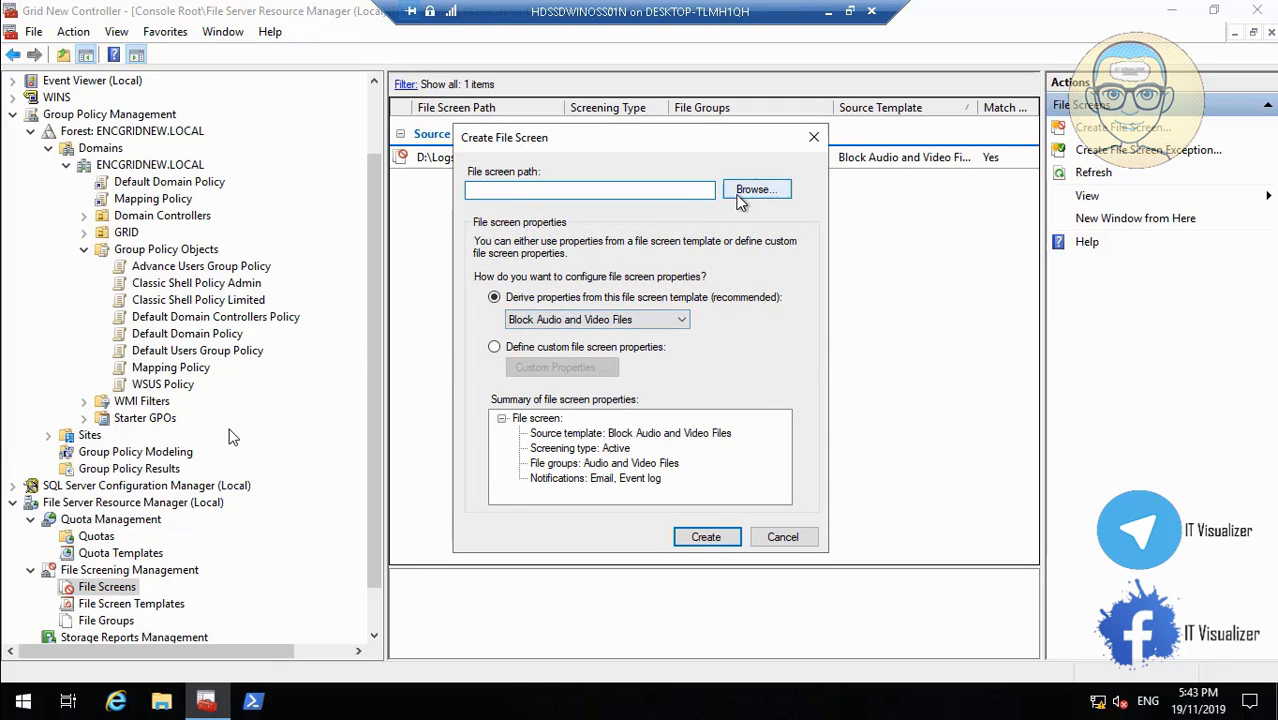
{"action": "left_click", "coordinate": [754, 190]}
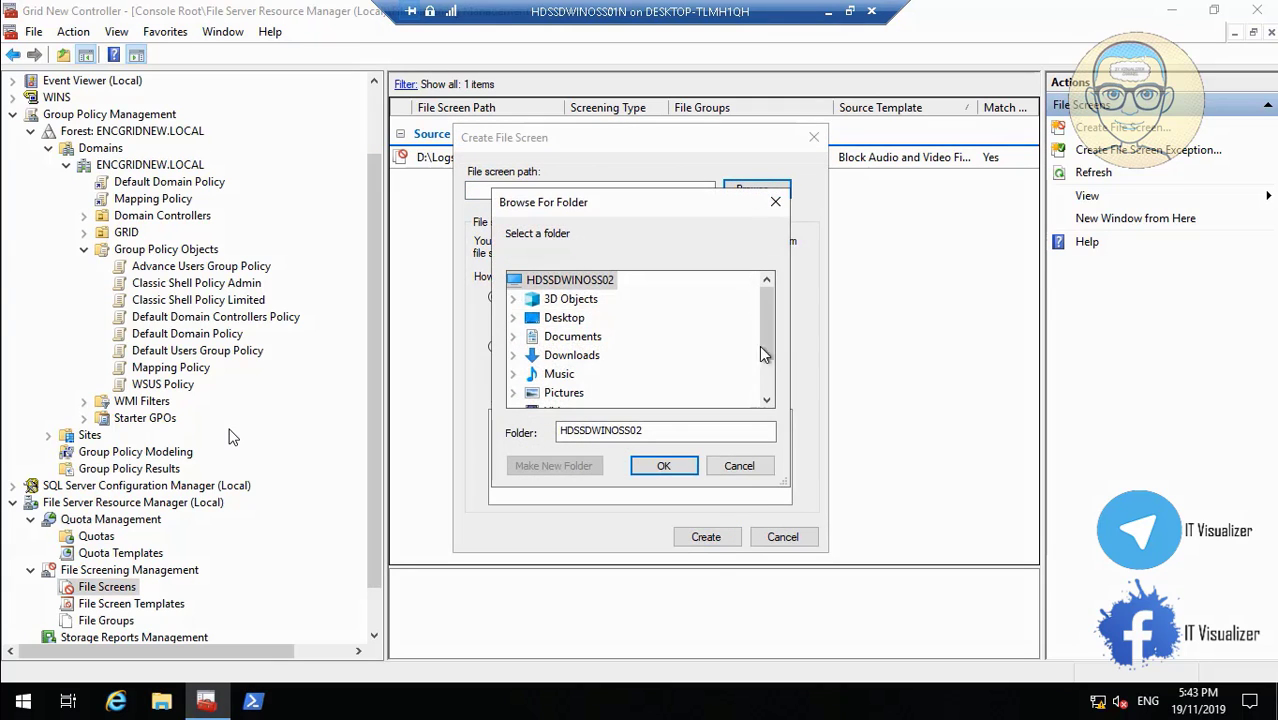
{"action": "left_click_drag", "start_coordinate": [763, 353], "coordinate": [771, 387]}
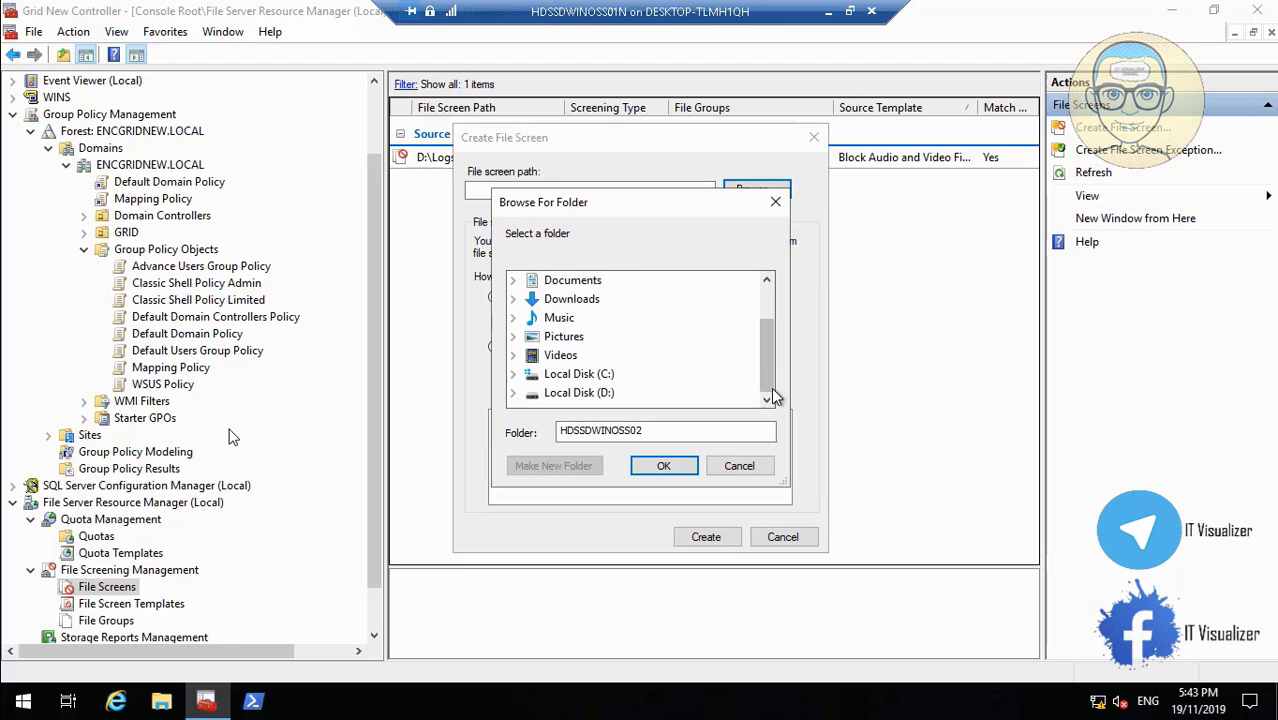
{"action": "left_click", "coordinate": [514, 391]}
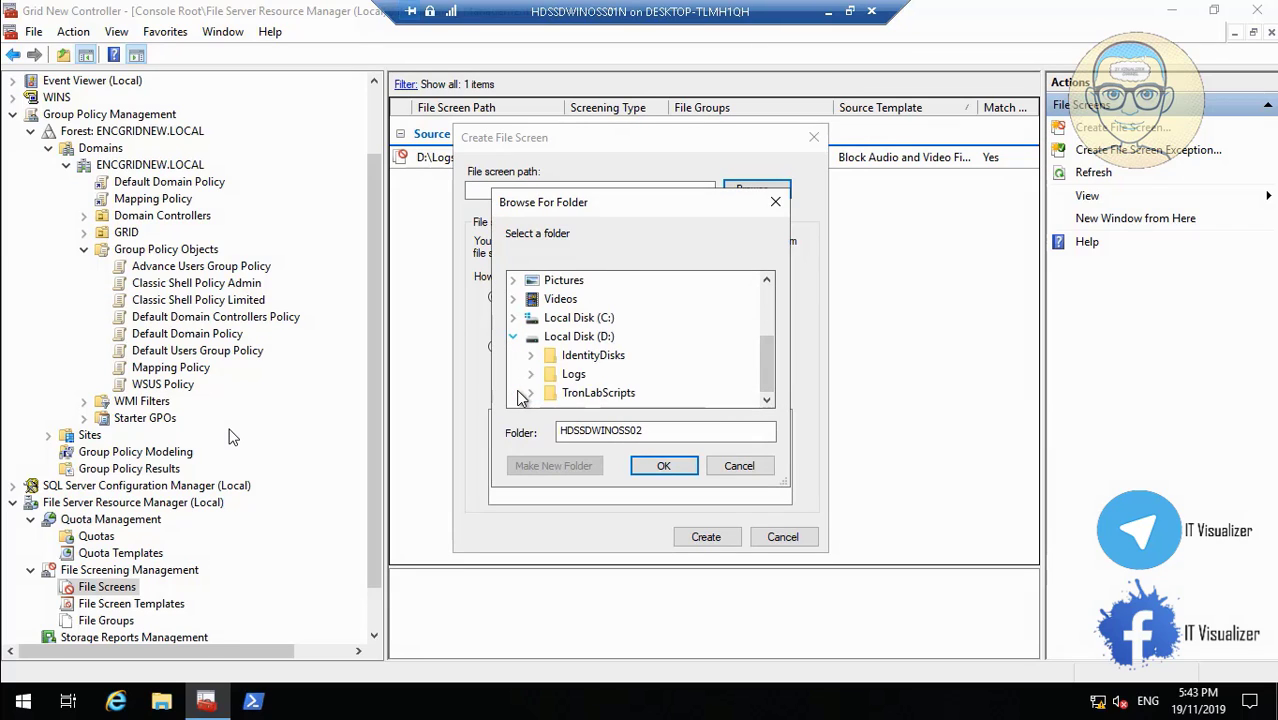
{"action": "left_click", "coordinate": [592, 356]}
{"action": "left_click", "coordinate": [663, 466]}
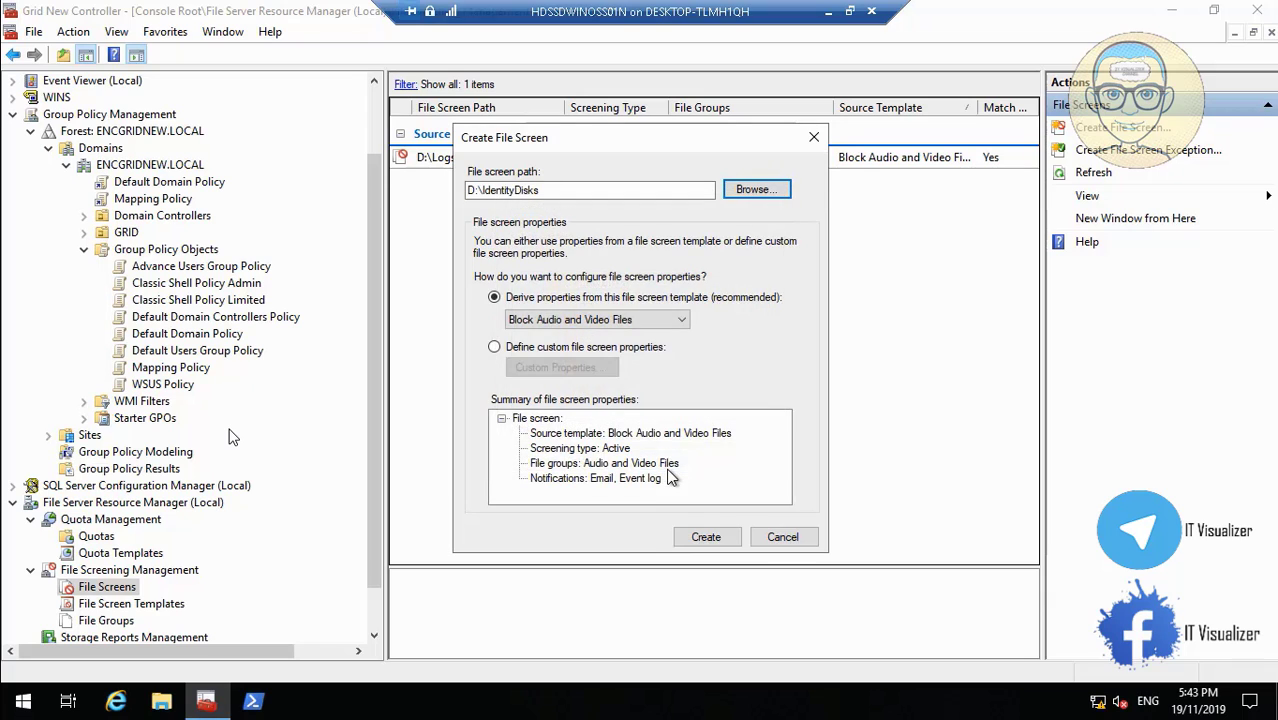
{"action": "left_click", "coordinate": [703, 537]}
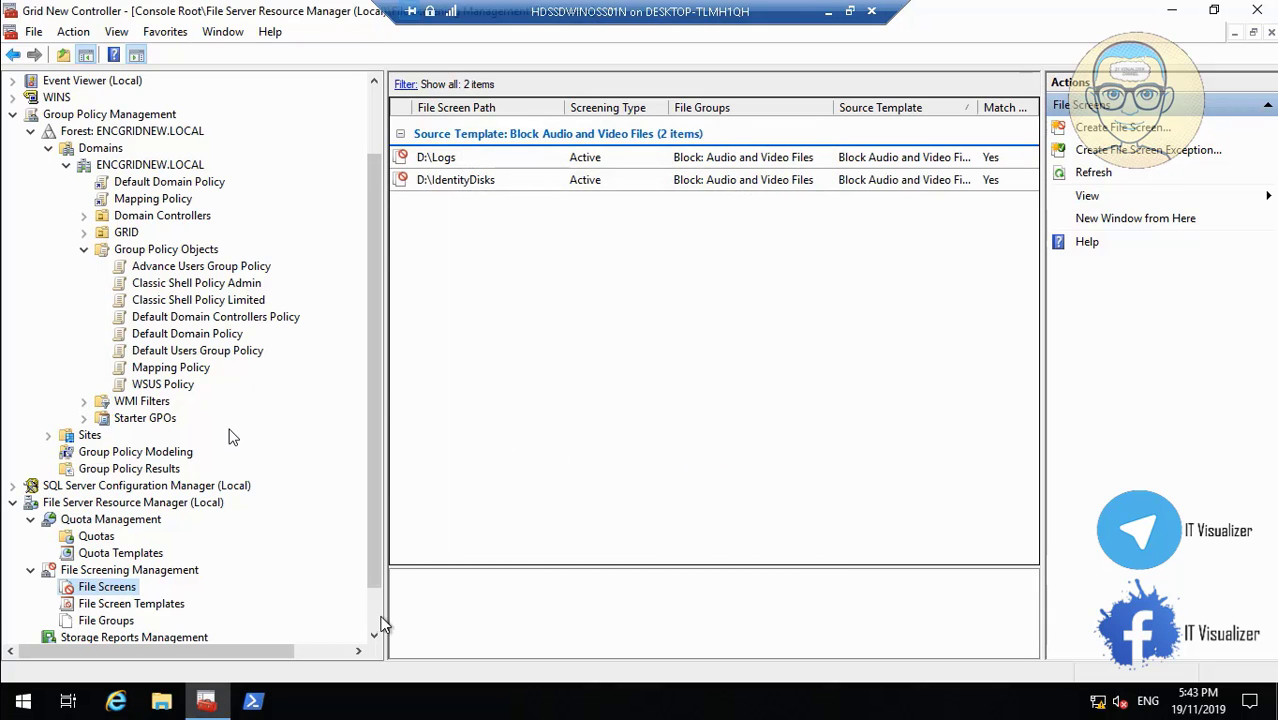
{"action": "scroll", "coordinate": [383, 625], "scroll_direction": "down", "scroll_amount": 1}
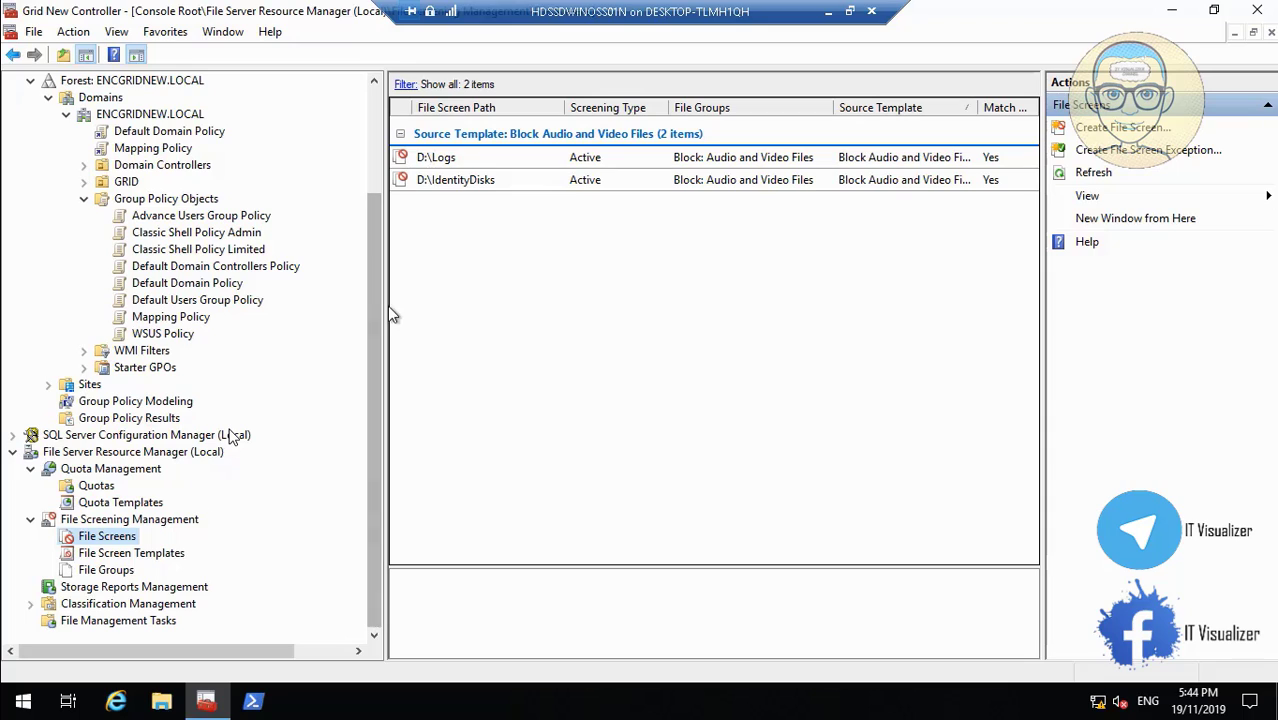
Minimize FSRM and seek the recording to the signed-in user's This PC with mapped IdentityDisks.
{"action": "left_click", "coordinate": [1175, 12]}
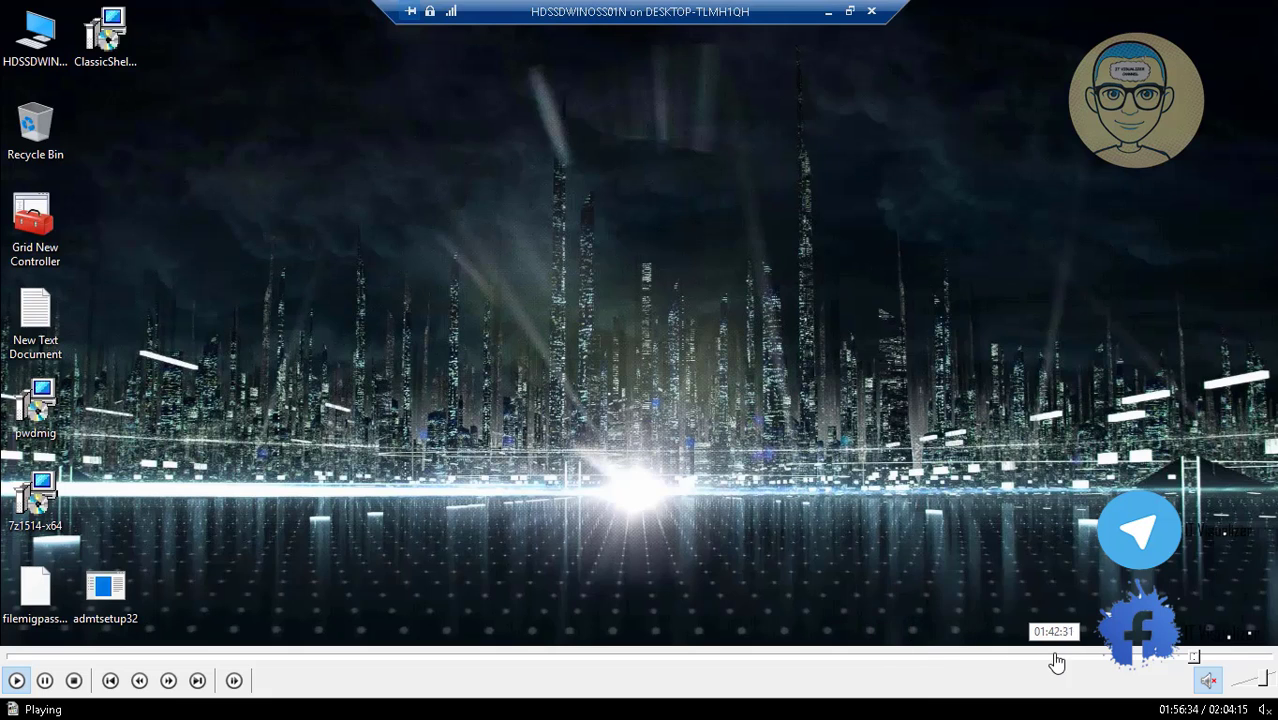
{"action": "left_click", "coordinate": [1202, 660]}
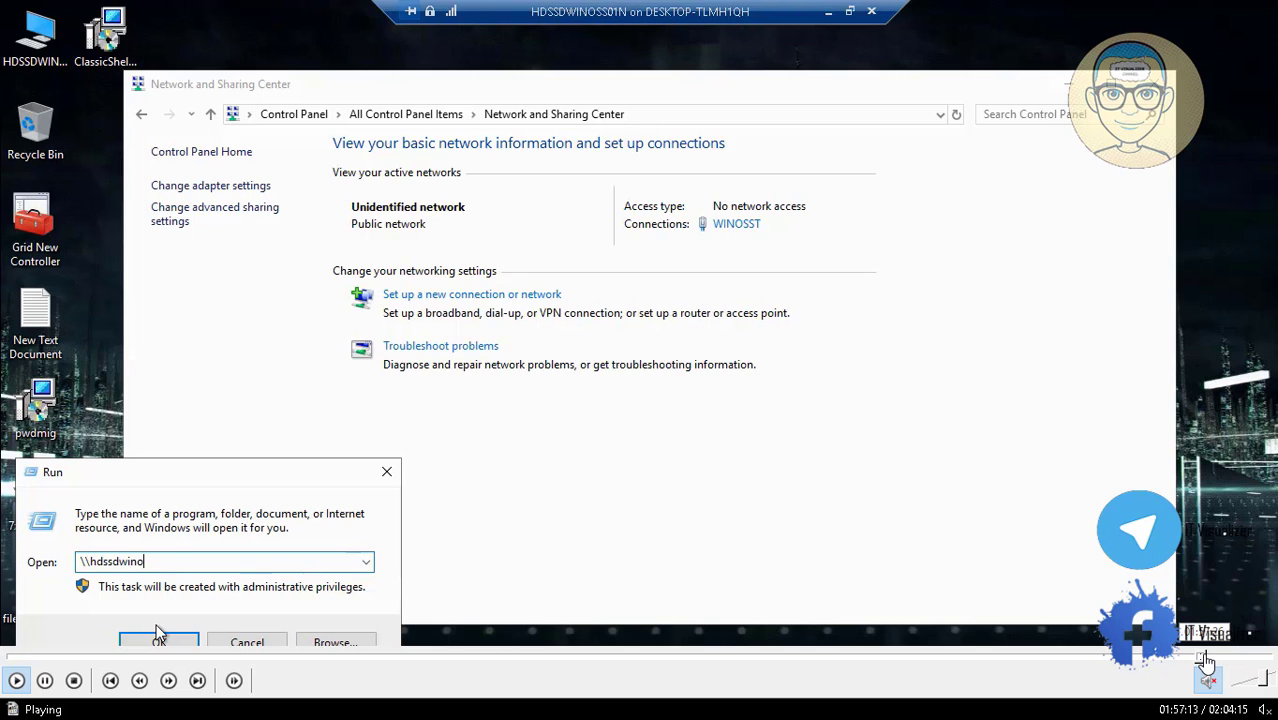
{"action": "left_click", "coordinate": [1207, 660]}
{"action": "left_click", "coordinate": [1209, 660]}
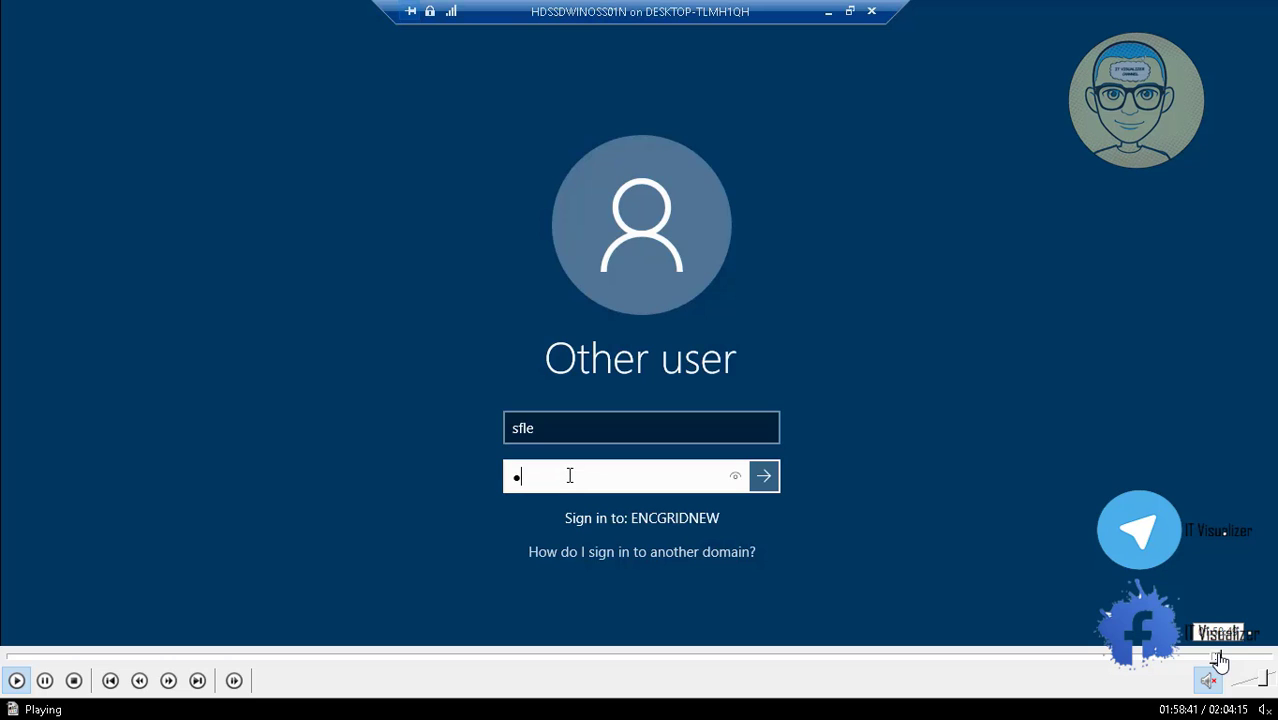
{"action": "left_click", "coordinate": [1221, 657]}
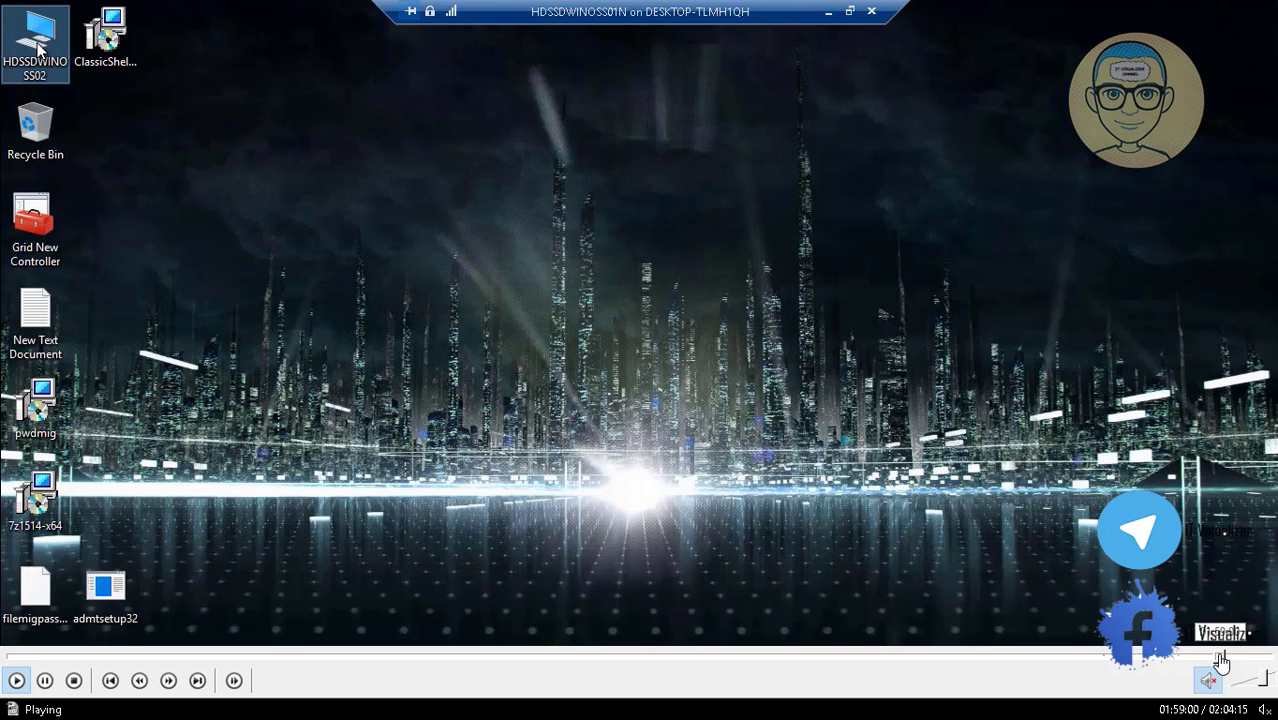
{"action": "left_click", "coordinate": [1216, 658]}
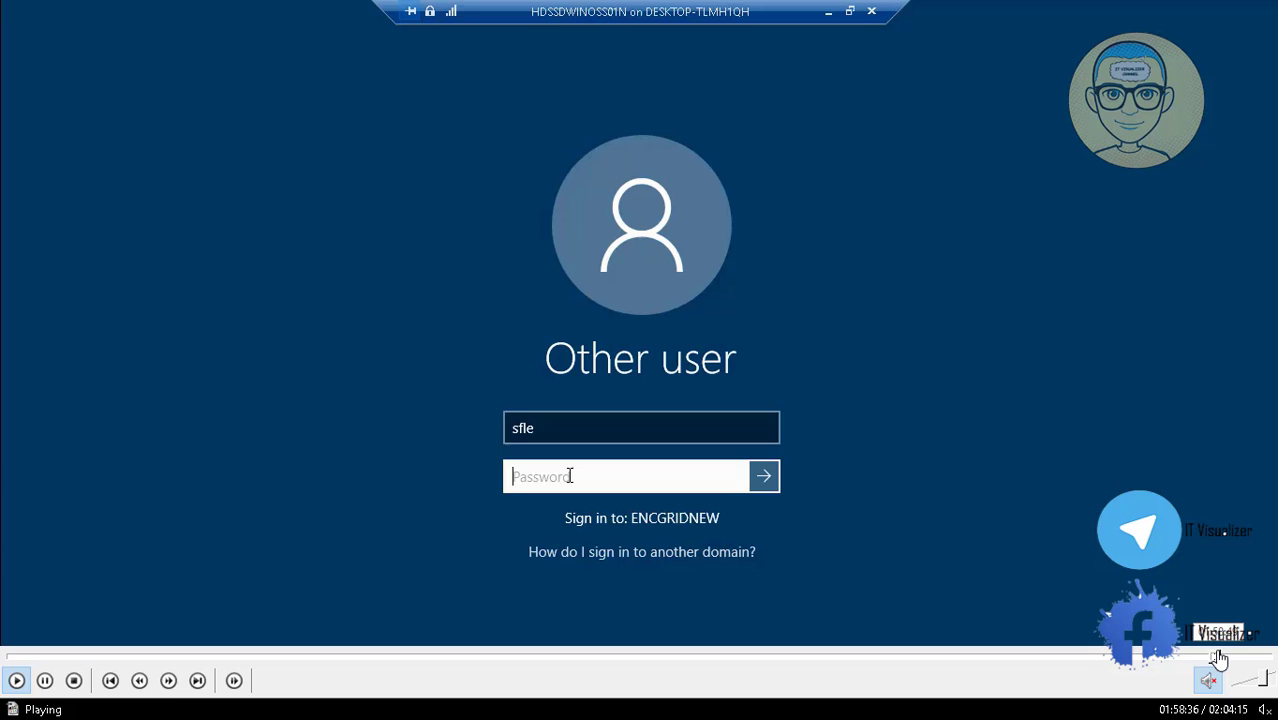
{"action": "left_click", "coordinate": [1220, 658]}
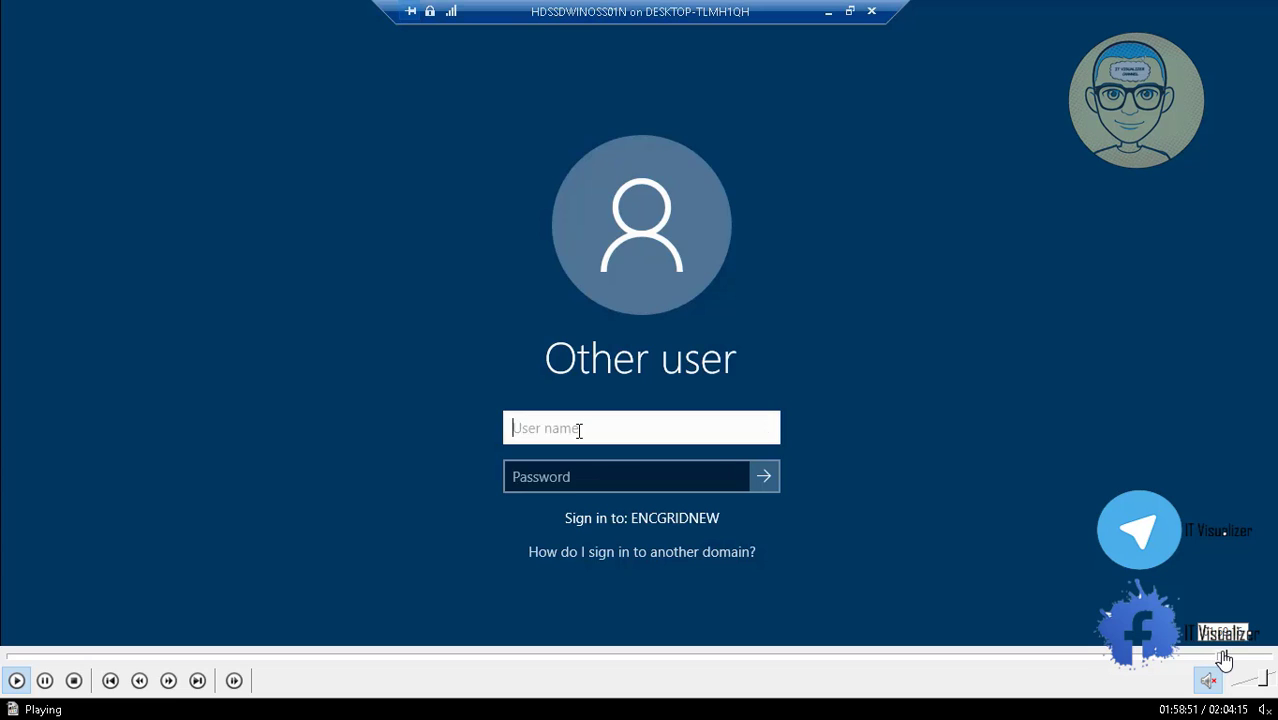
{"action": "left_click", "coordinate": [1224, 660]}
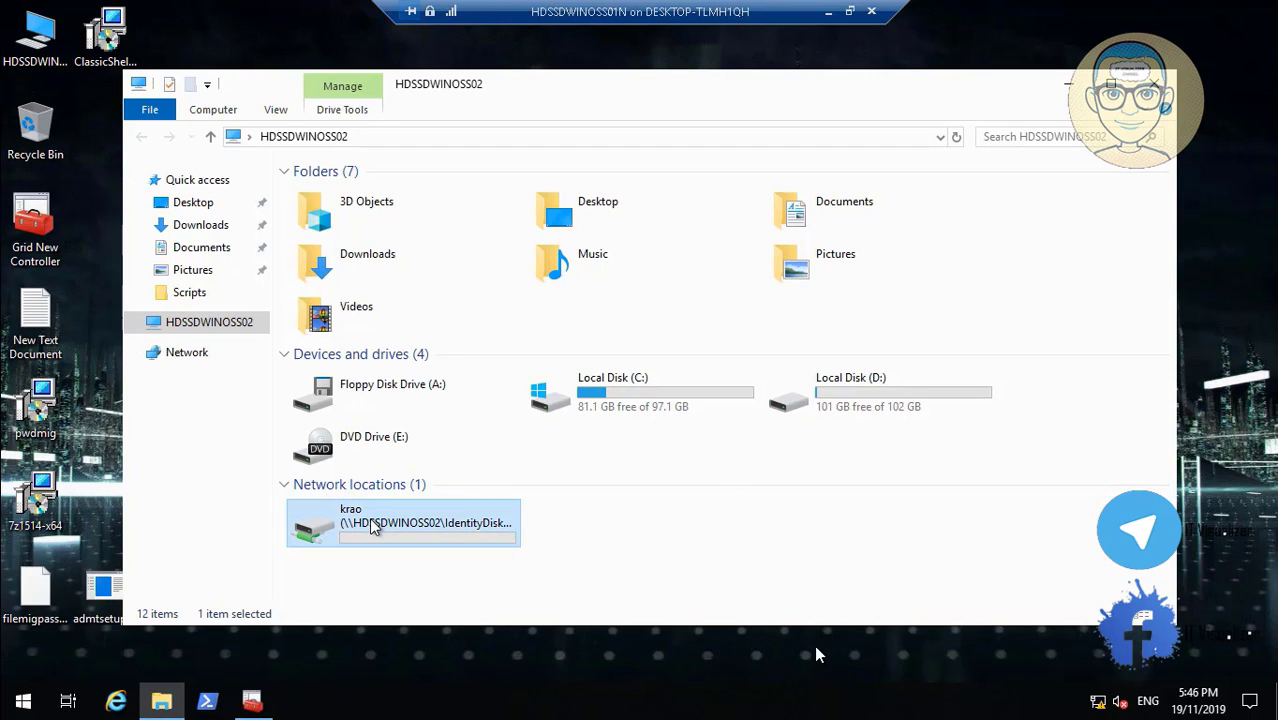
Let the recording play past the mapped IdentityDisks view to the next user's Personalized Settings screen.
{"action": "mouse_move", "coordinate": [1237, 657]}
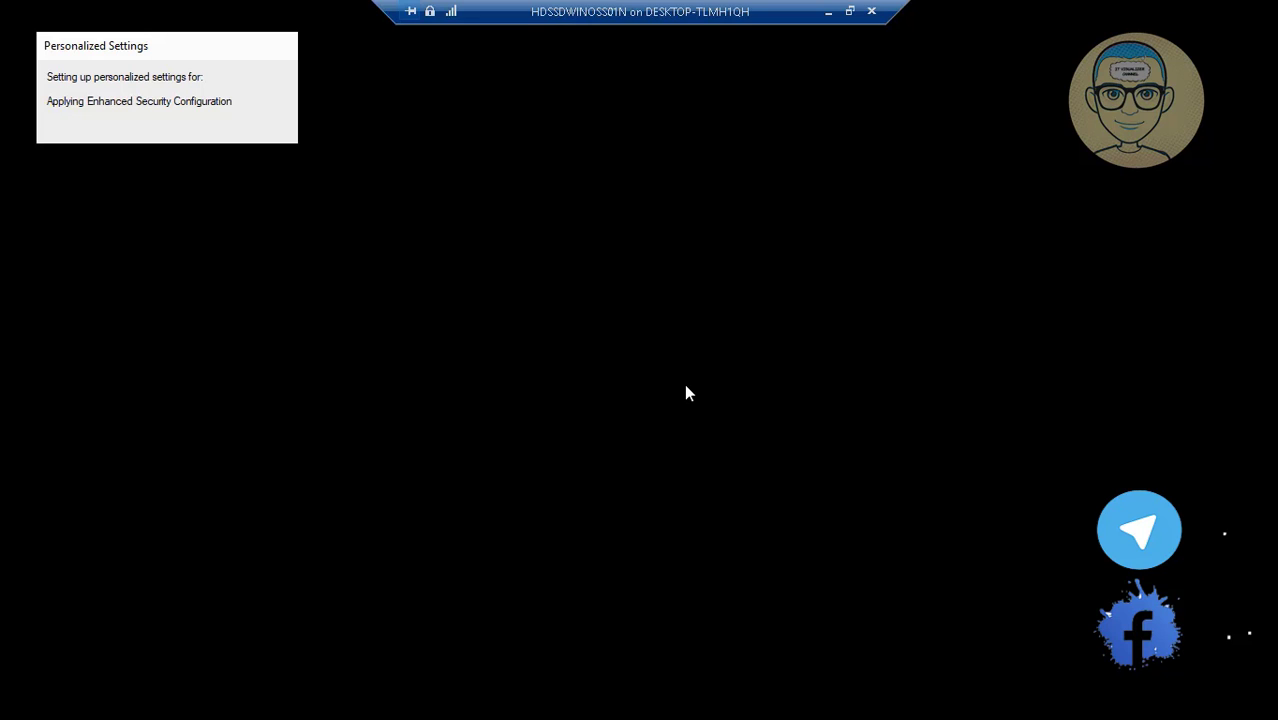
Seek to the second user's mapped IdentityDisks, Users Log (M:) and Global Log For All (O:), then to the end.
{"action": "mouse_move", "coordinate": [1140, 696]}
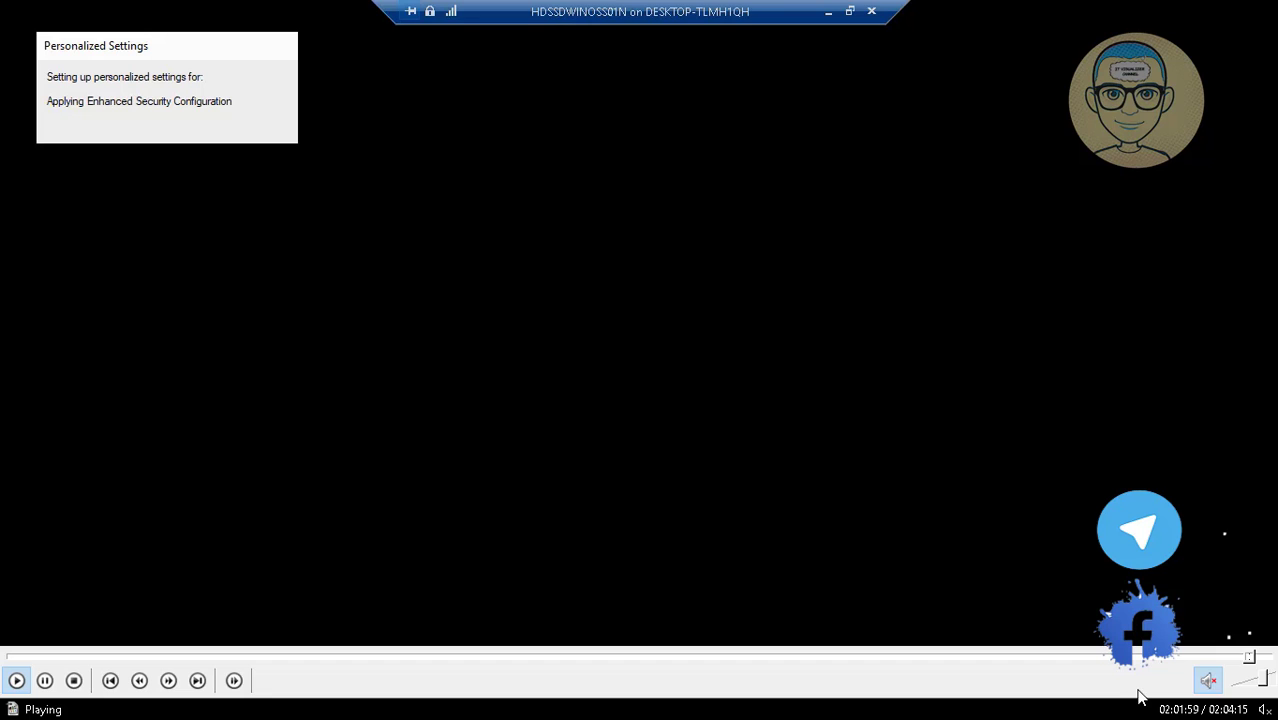
{"action": "left_click", "coordinate": [1253, 657]}
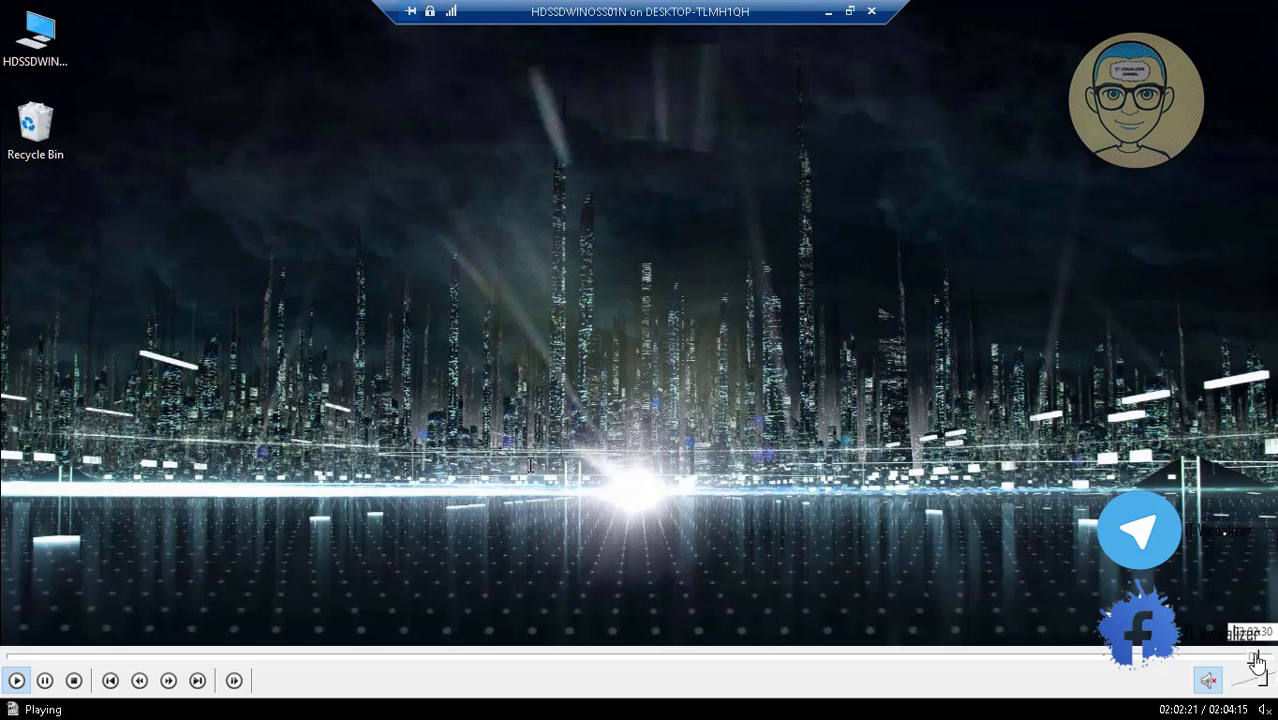
{"action": "left_click", "coordinate": [1258, 659]}
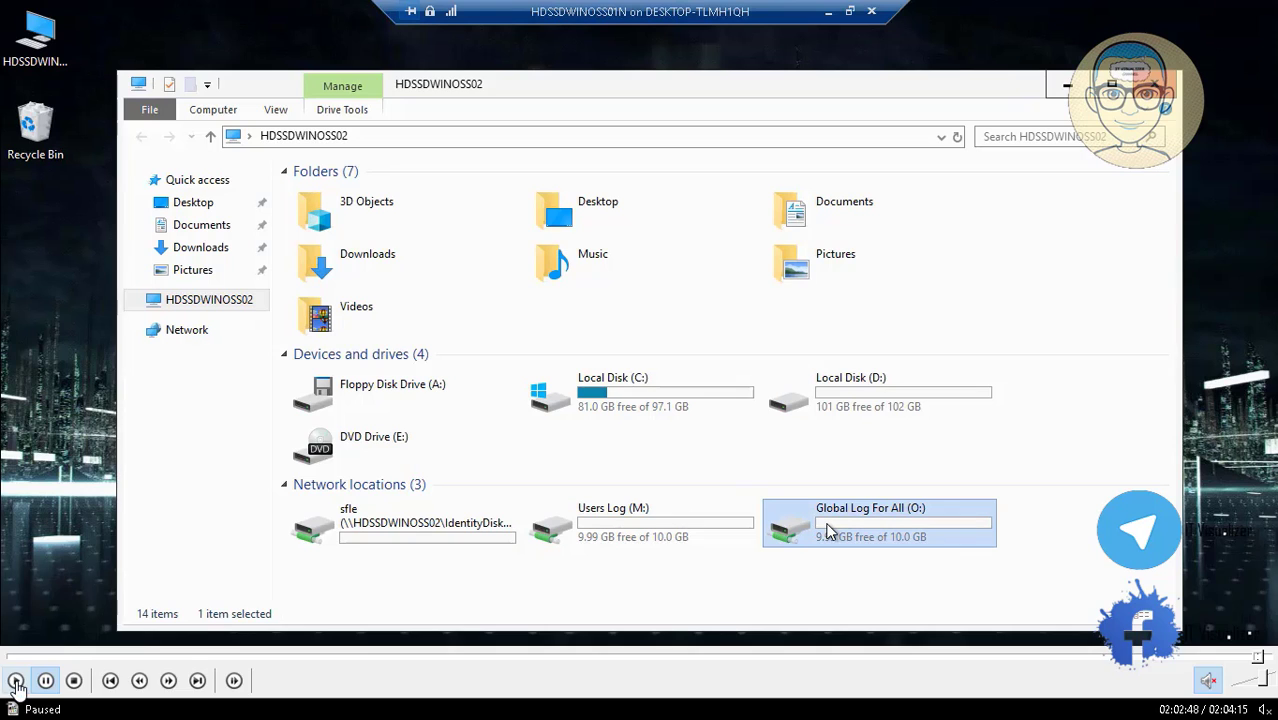
{"action": "left_click", "coordinate": [16, 680]}
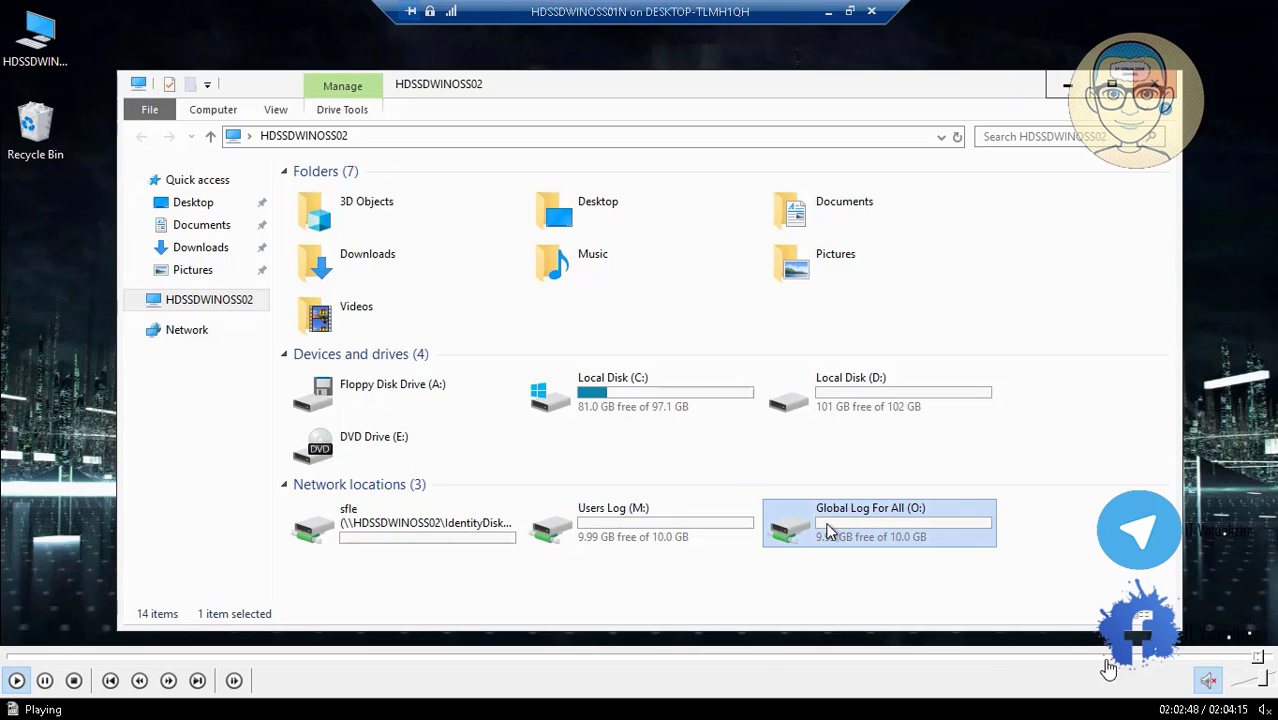
{"action": "left_click", "coordinate": [1263, 657]}
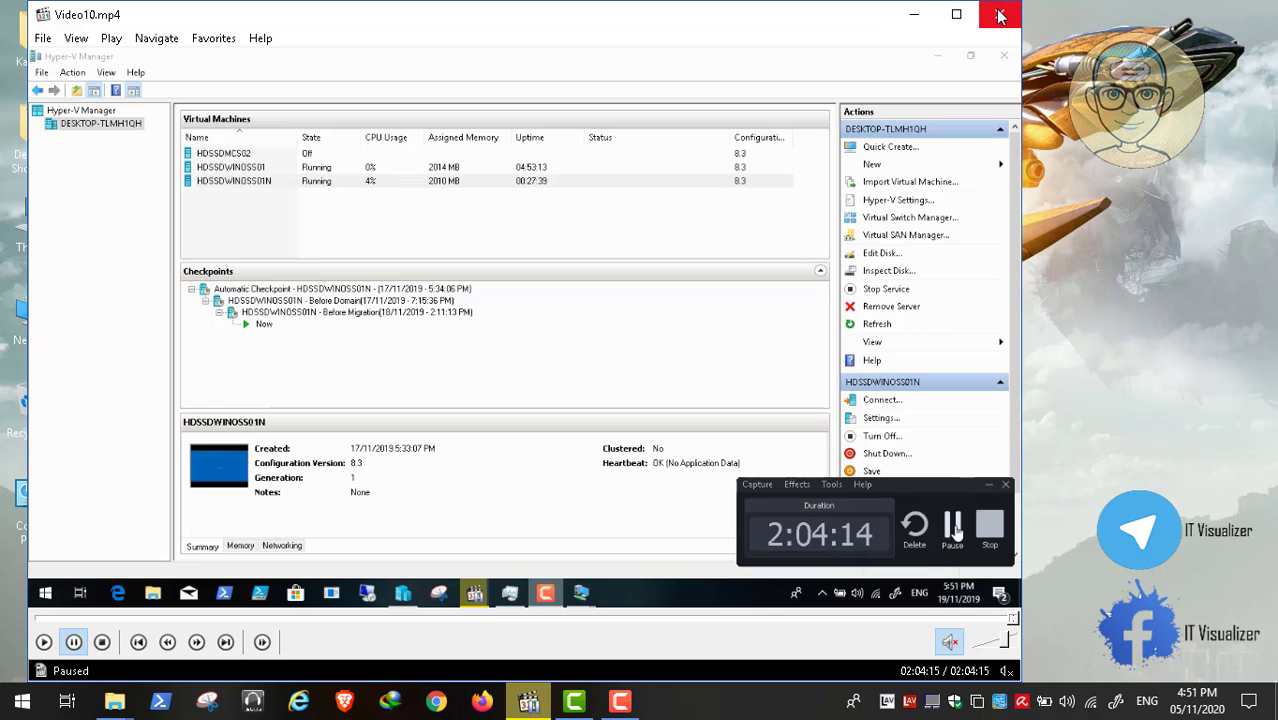
Close the video player, cancel the pending system shutdown, and bring back the screen recorder.
{"action": "left_click", "coordinate": [1000, 16]}
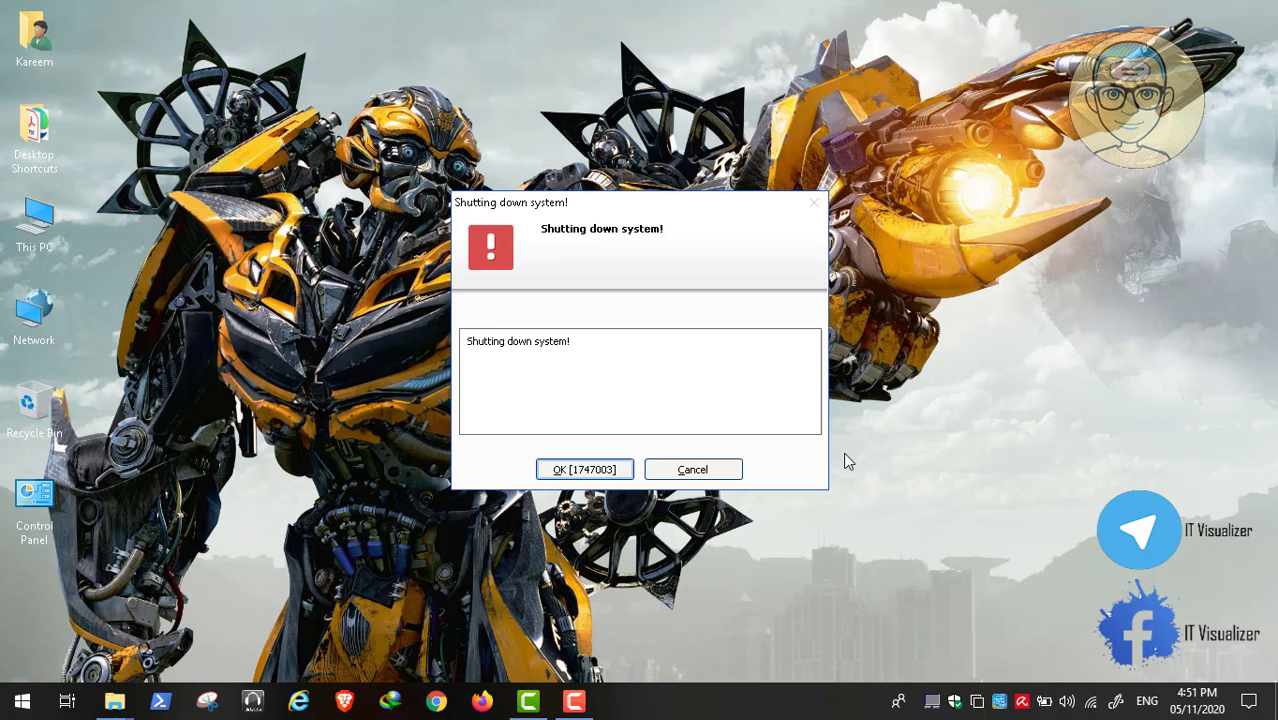
{"action": "left_click", "coordinate": [694, 470]}
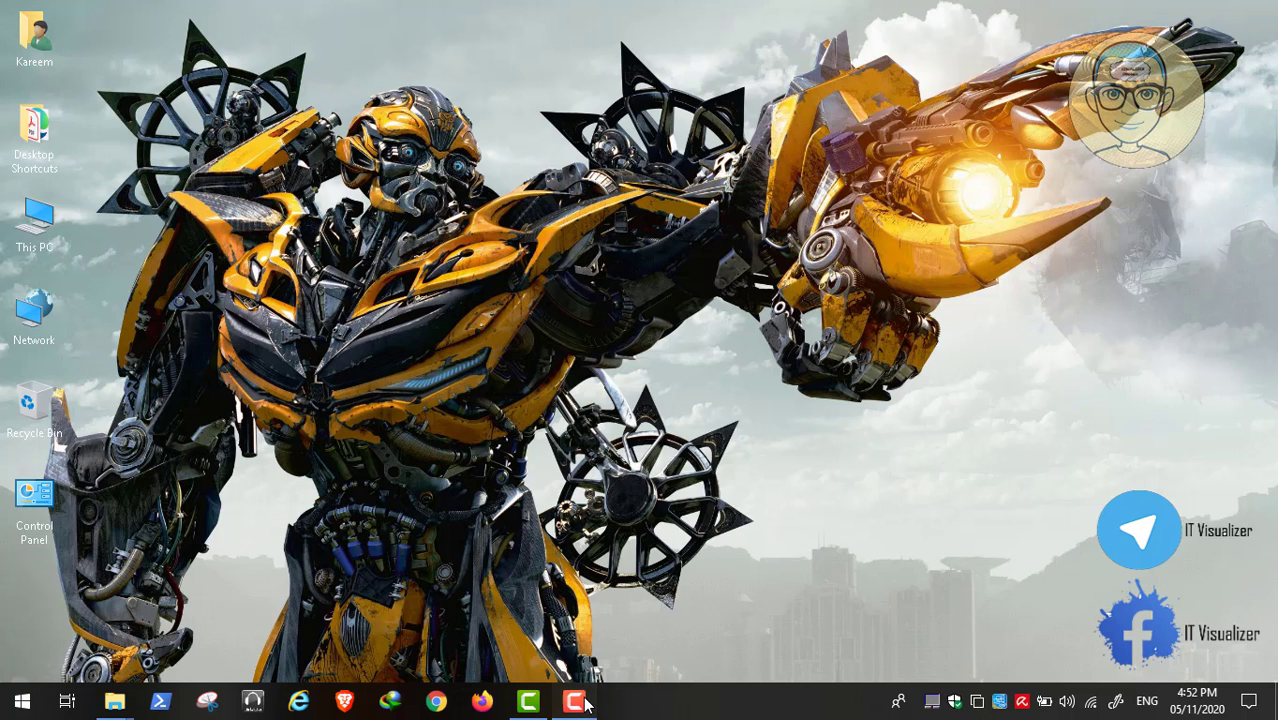
{"action": "left_click", "coordinate": [581, 703]}
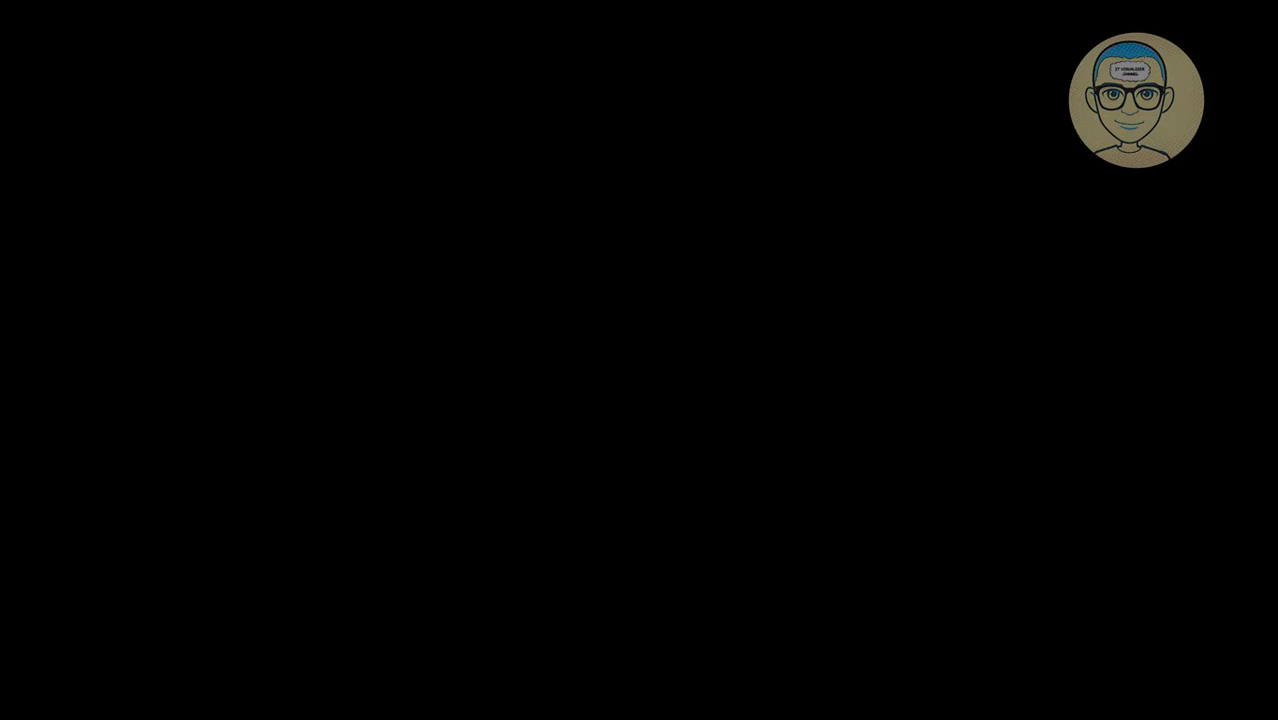